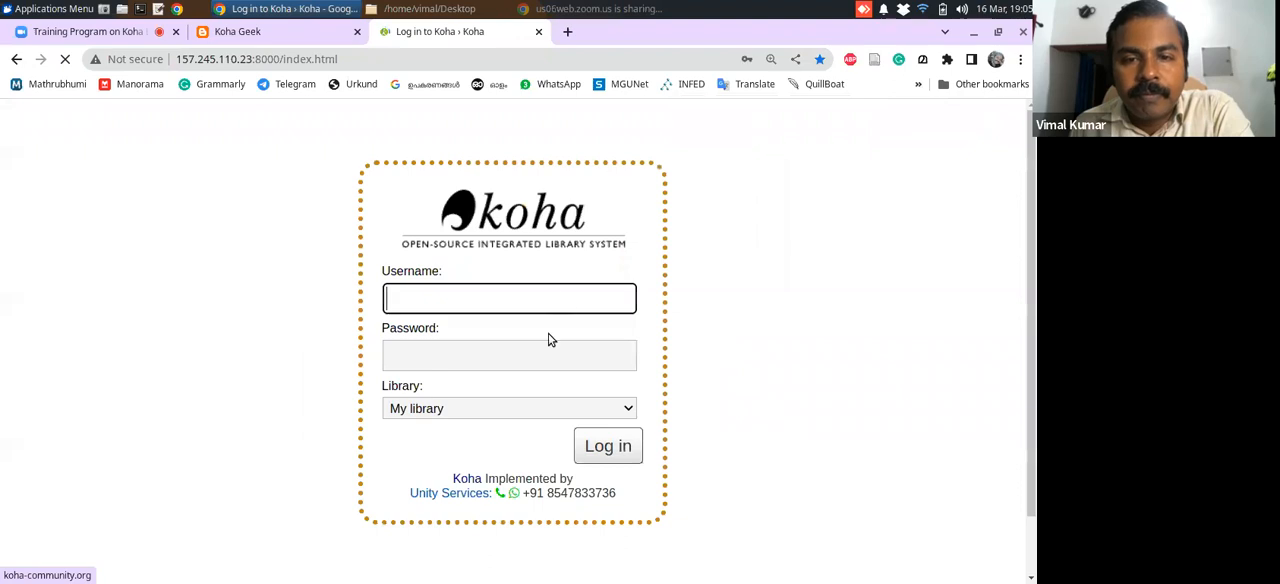
# Log in to the Koha staff interface with the librarian account and its password, keeping My library as the library
pyautogui.click(549, 298)
pyautogui.click(543, 344)
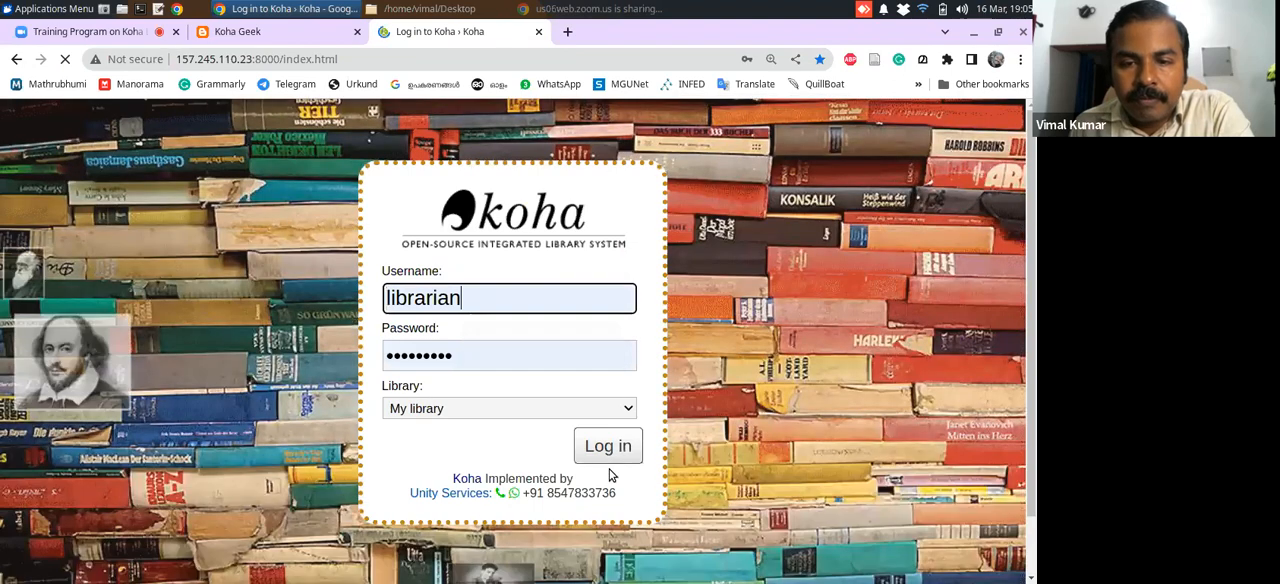
pyautogui.click(610, 452)
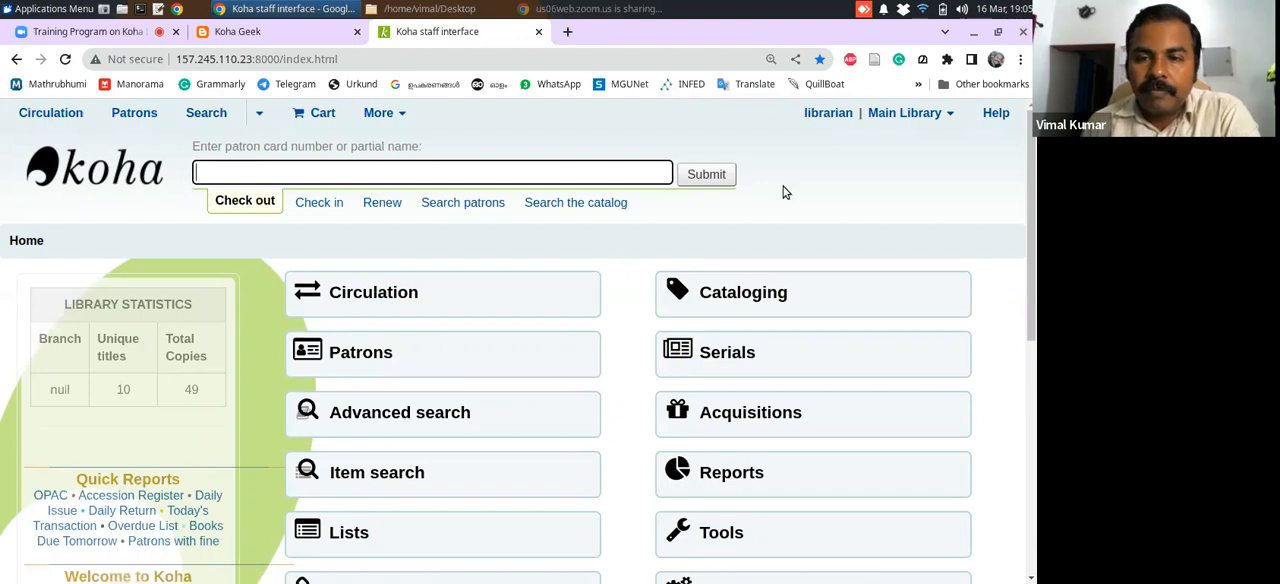
pyautogui.moveTo(1036, 254); pyautogui.dragTo(1035, 347)
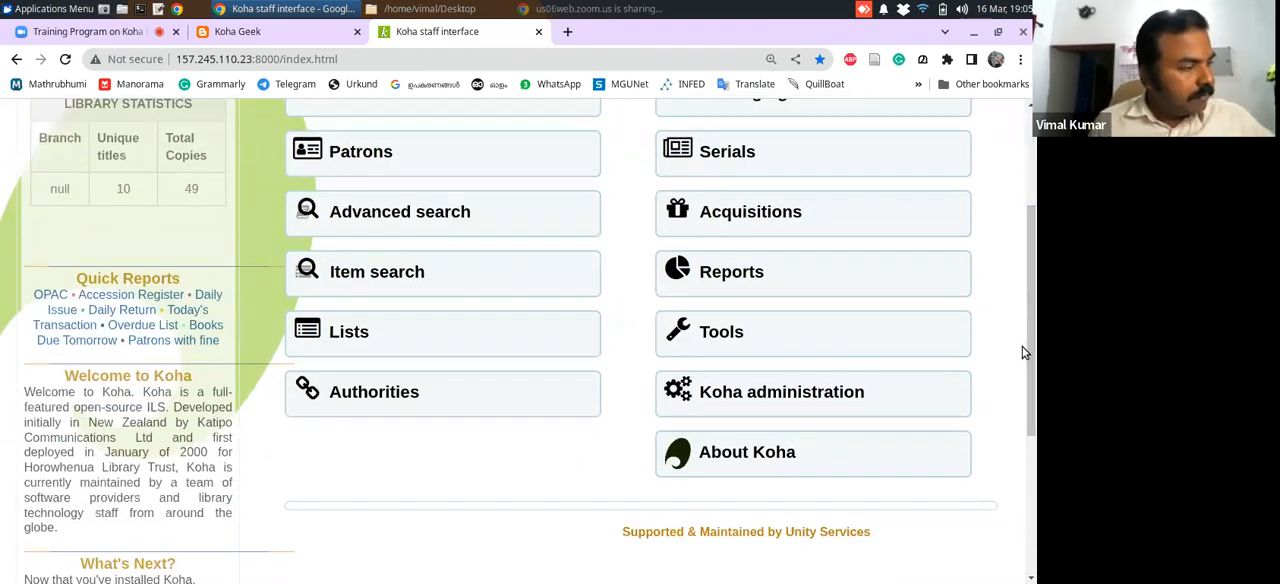
pyautogui.moveTo(1035, 367); pyautogui.dragTo(1014, 243)
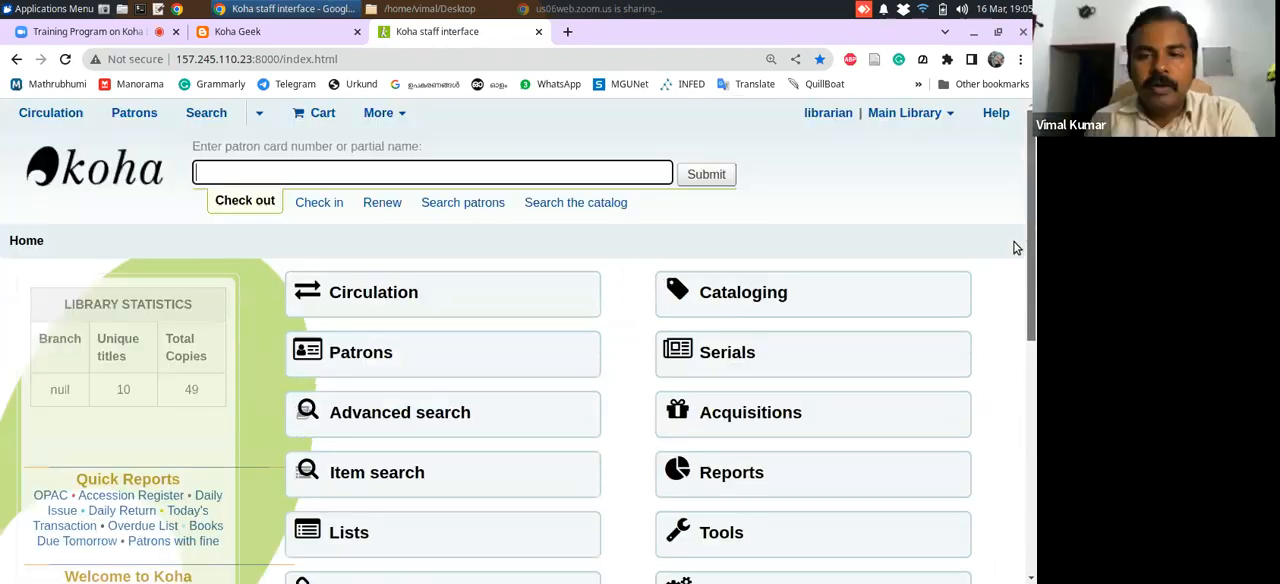
pyautogui.click(110, 33)
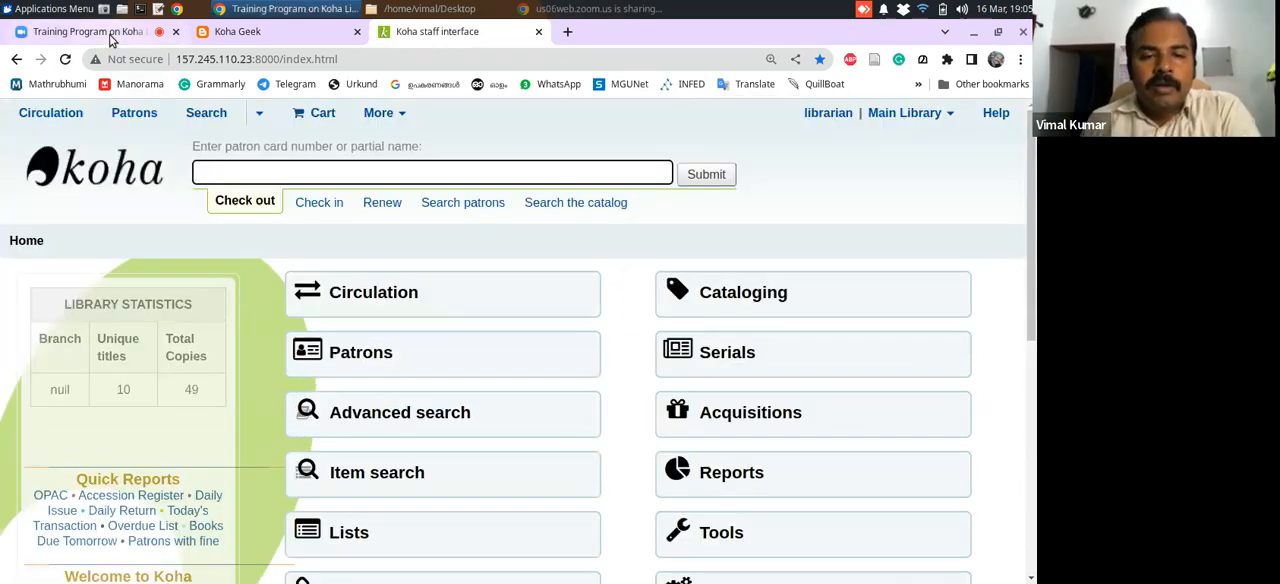
pyautogui.click(450, 42)
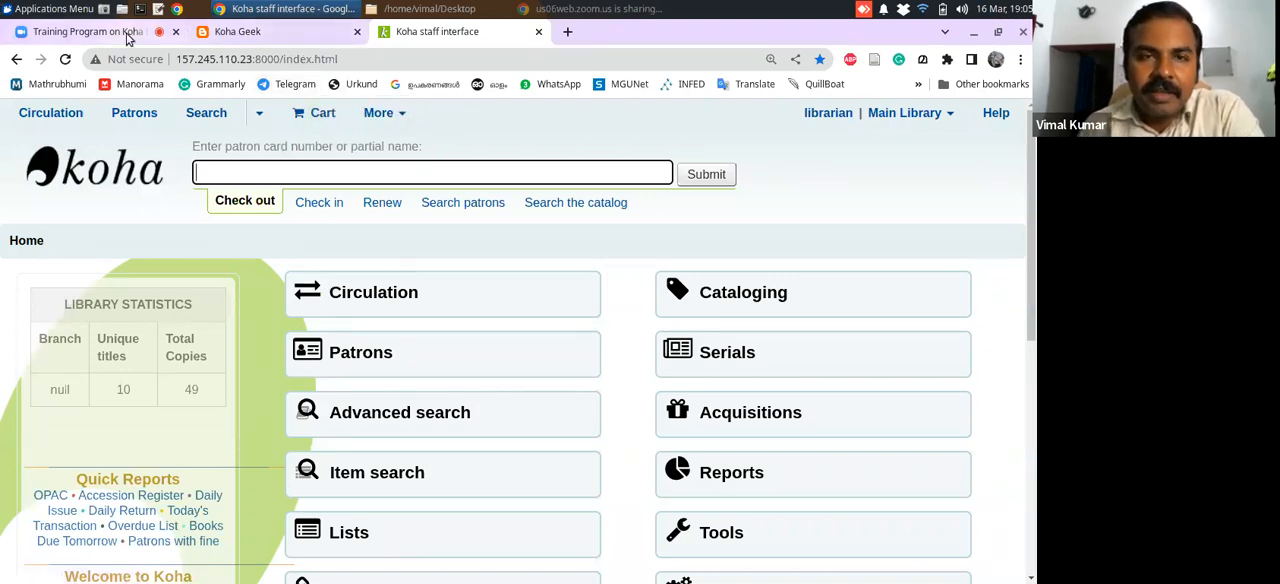
pyautogui.click(963, 12)
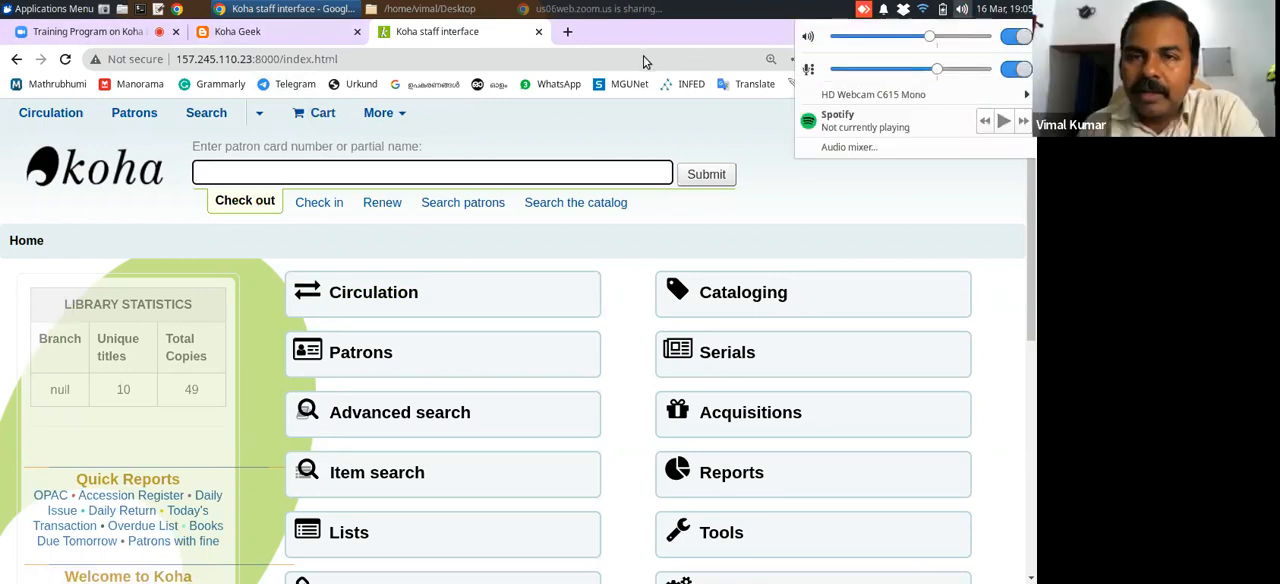
pyautogui.click(481, 38)
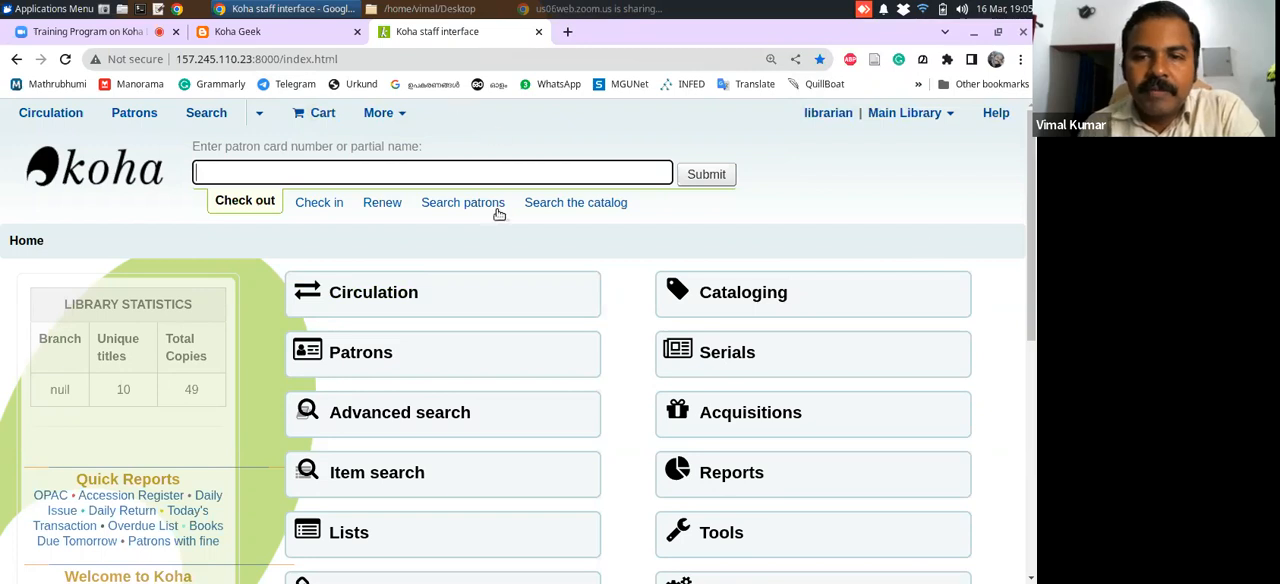
# Open the patron categories page from Koha administration and review the defined categories
pyautogui.scroll(-3, 1020, 303)
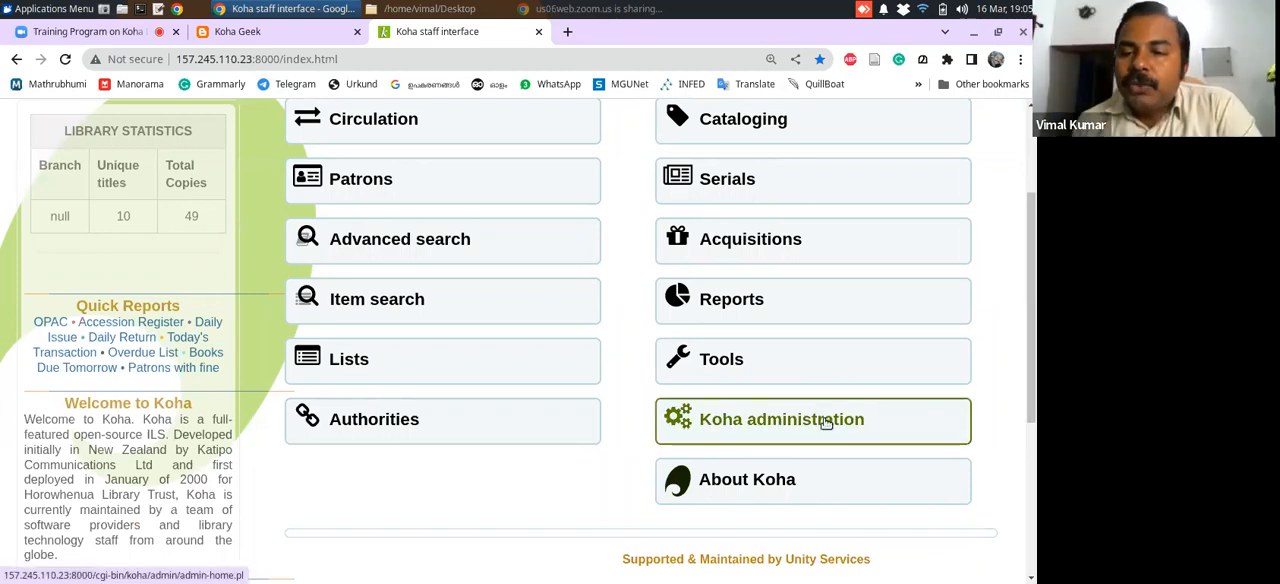
pyautogui.scroll(1, 830, 480)
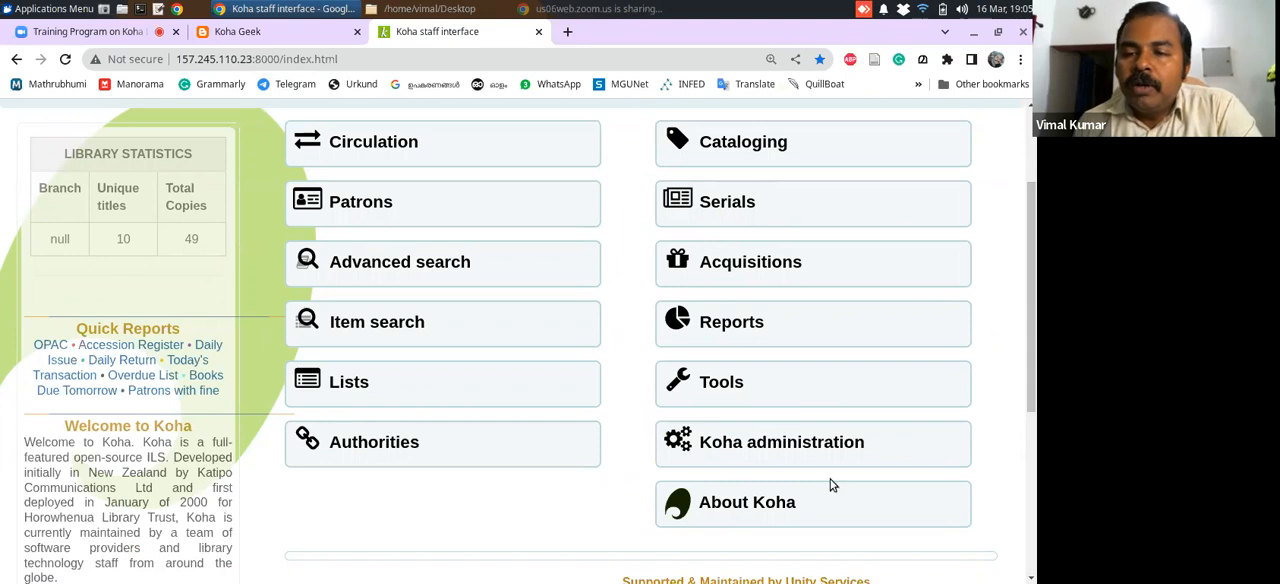
pyautogui.click(787, 457)
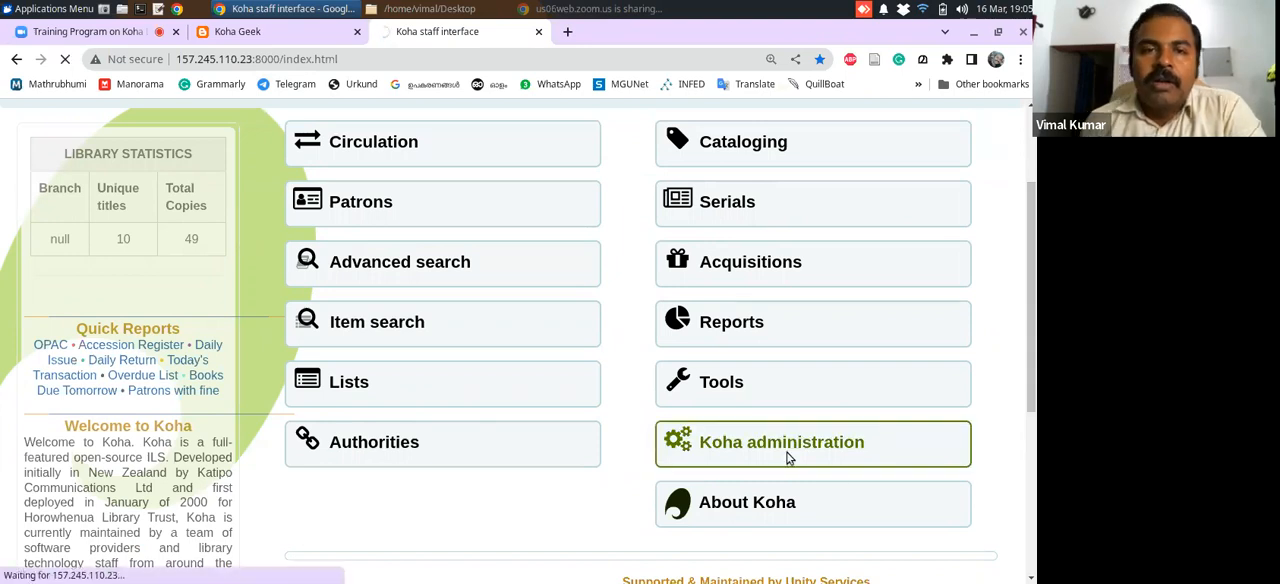
pyautogui.moveTo(1029, 220); pyautogui.dragTo(1025, 306)
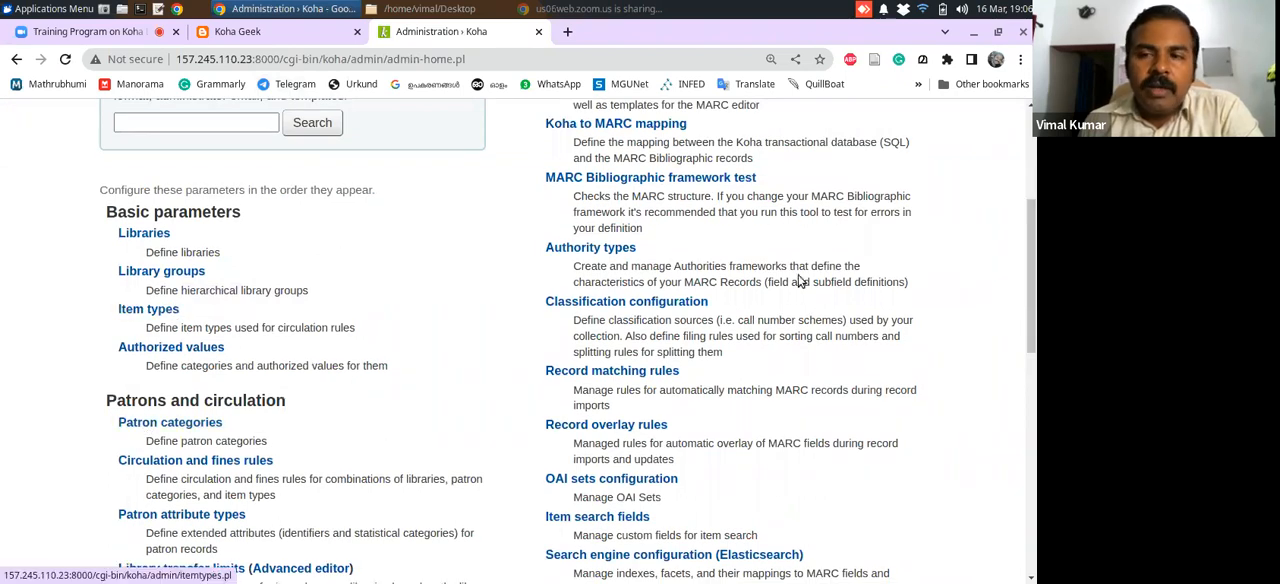
pyautogui.moveTo(1029, 222); pyautogui.dragTo(1025, 247)
pyautogui.click(187, 348)
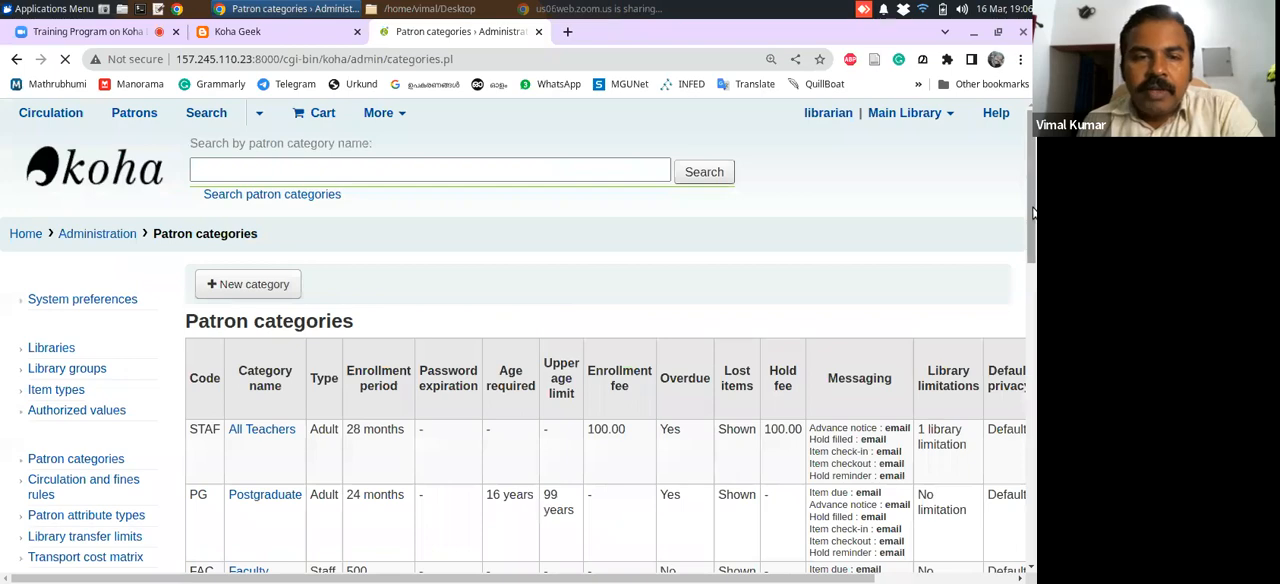
pyautogui.moveTo(1032, 217)
pyautogui.mouseDown()
pyautogui.moveTo(1032, 355)
pyautogui.moveTo(1030, 228)
pyautogui.mouseUp()
# Return to the Koha home page and, in the Patrons module, start a new patron record in the Postgraduate category
pyautogui.click(29, 183)
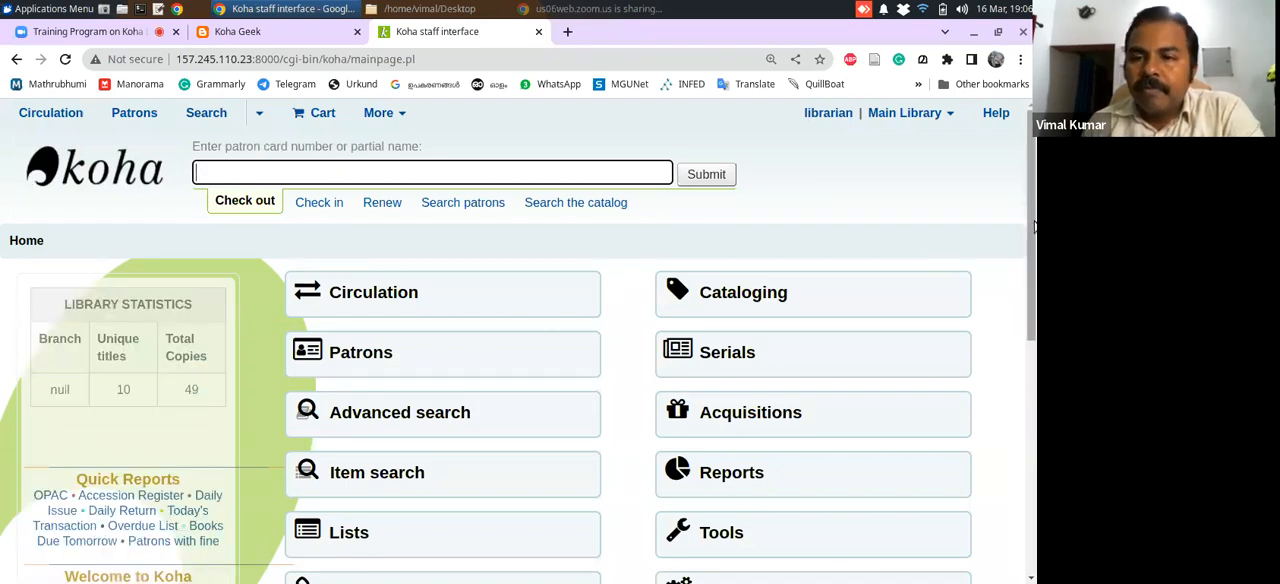
pyautogui.scroll(-3, 1025, 305)
pyautogui.scroll(2, 1025, 295)
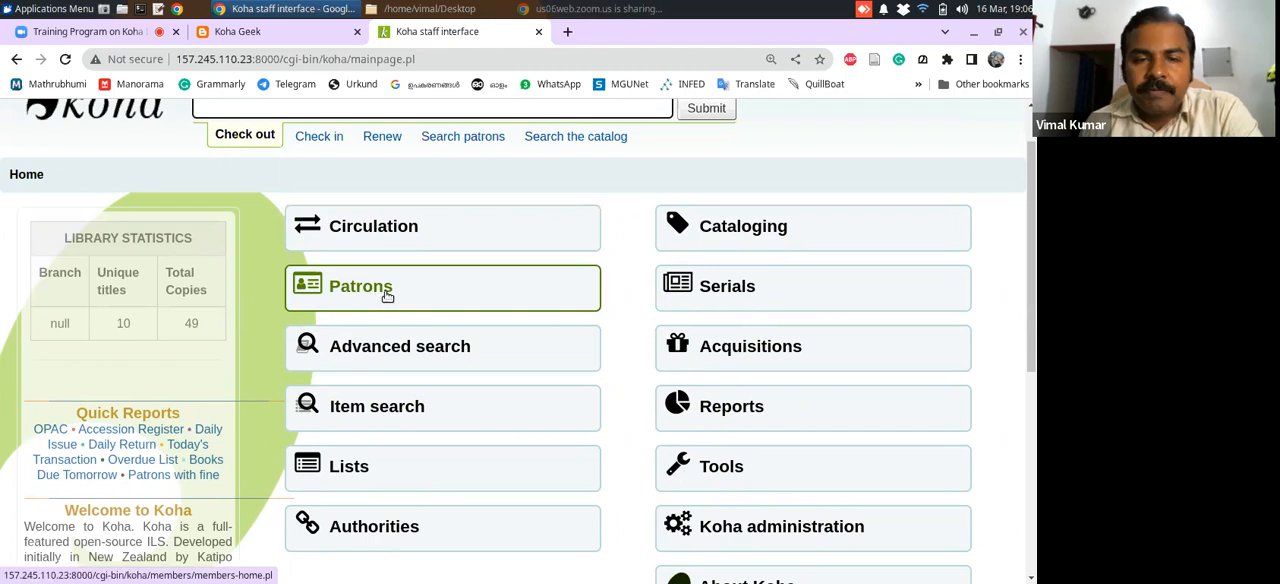
pyautogui.click(421, 295)
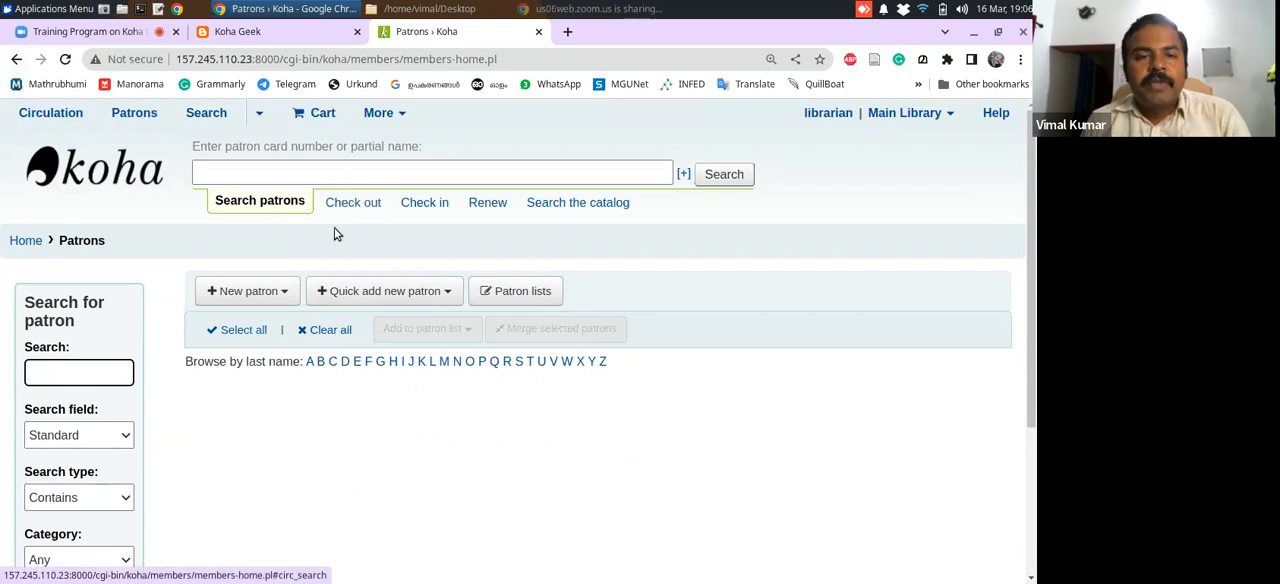
pyautogui.click(287, 291)
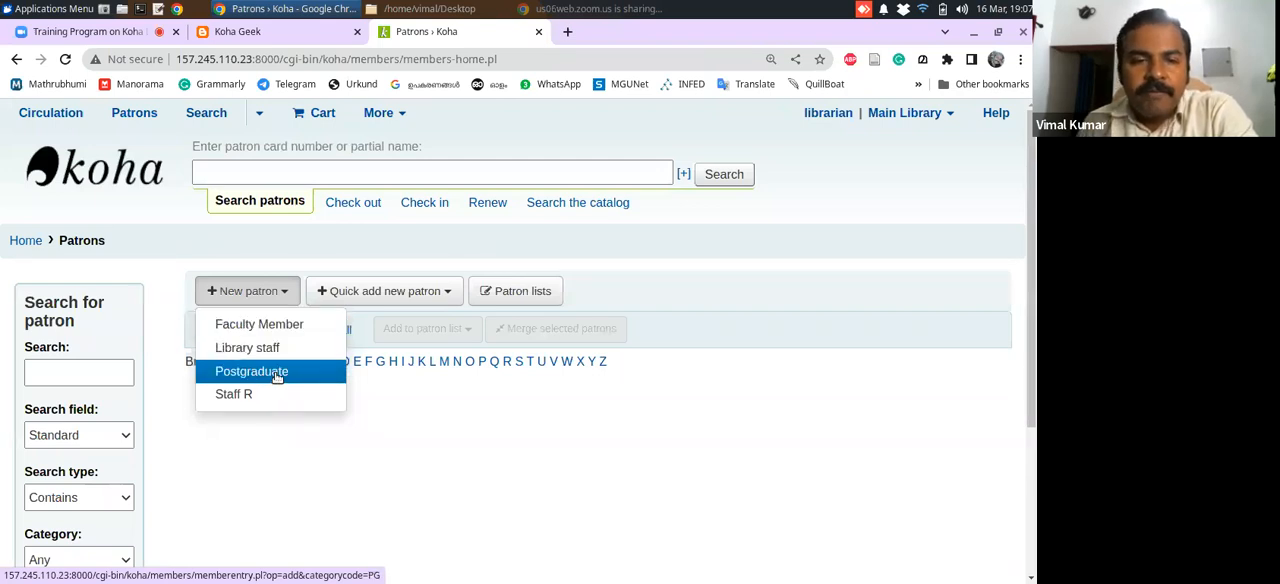
pyautogui.click(277, 375)
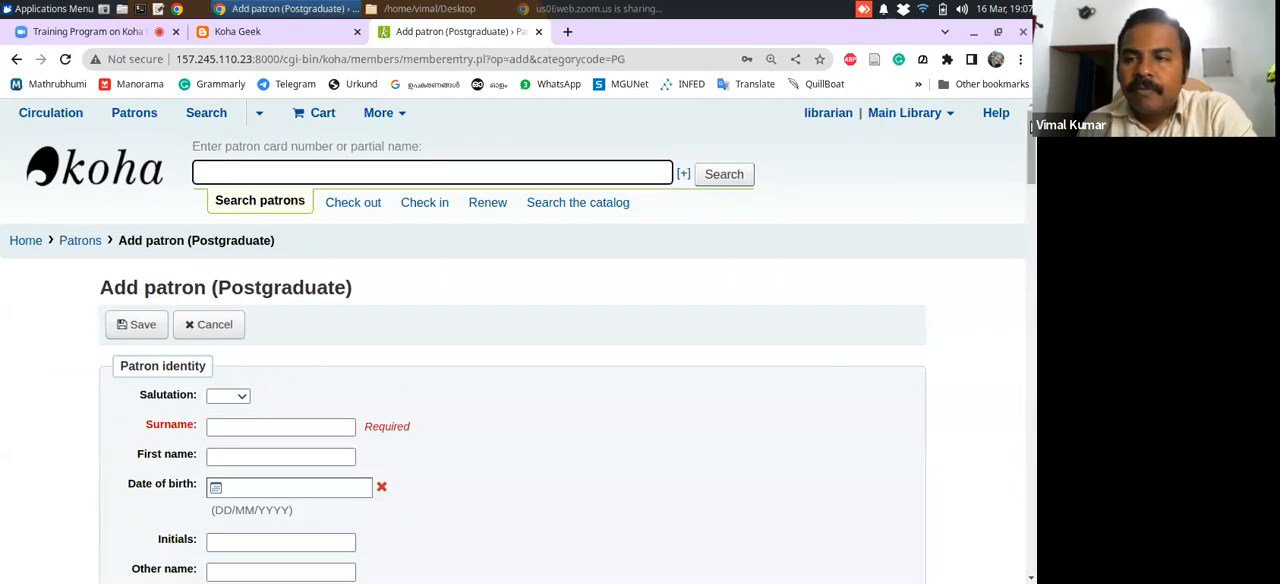
# Set the new patron's salutation to Mr and look over the other available salutations
pyautogui.moveTo(1033, 135); pyautogui.dragTo(1033, 166)
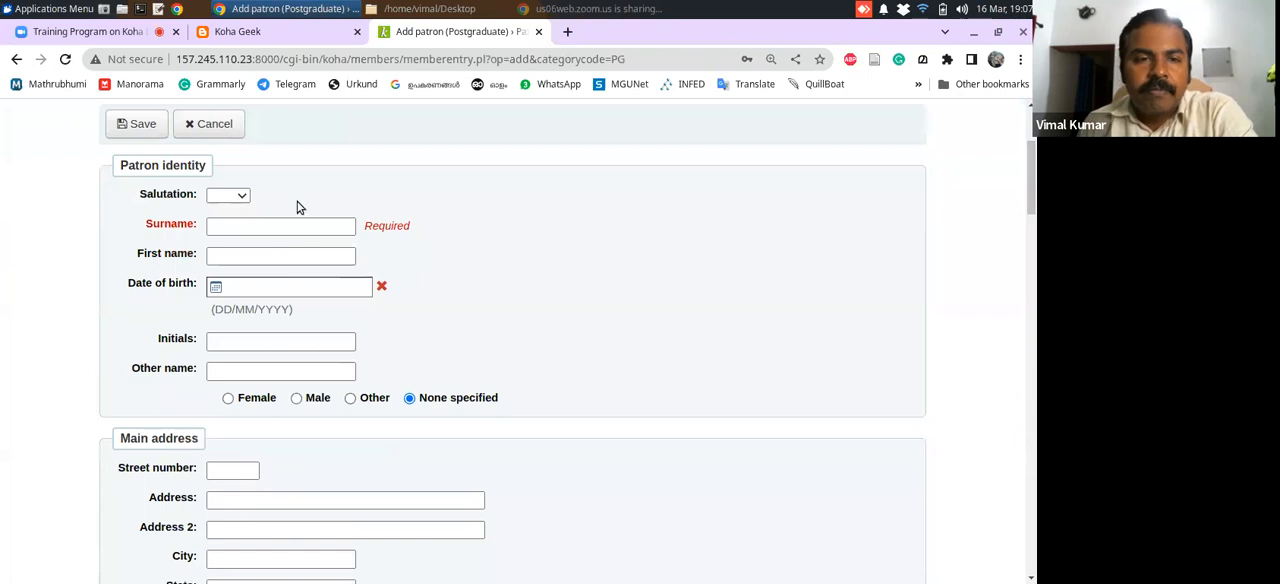
pyautogui.click(248, 200)
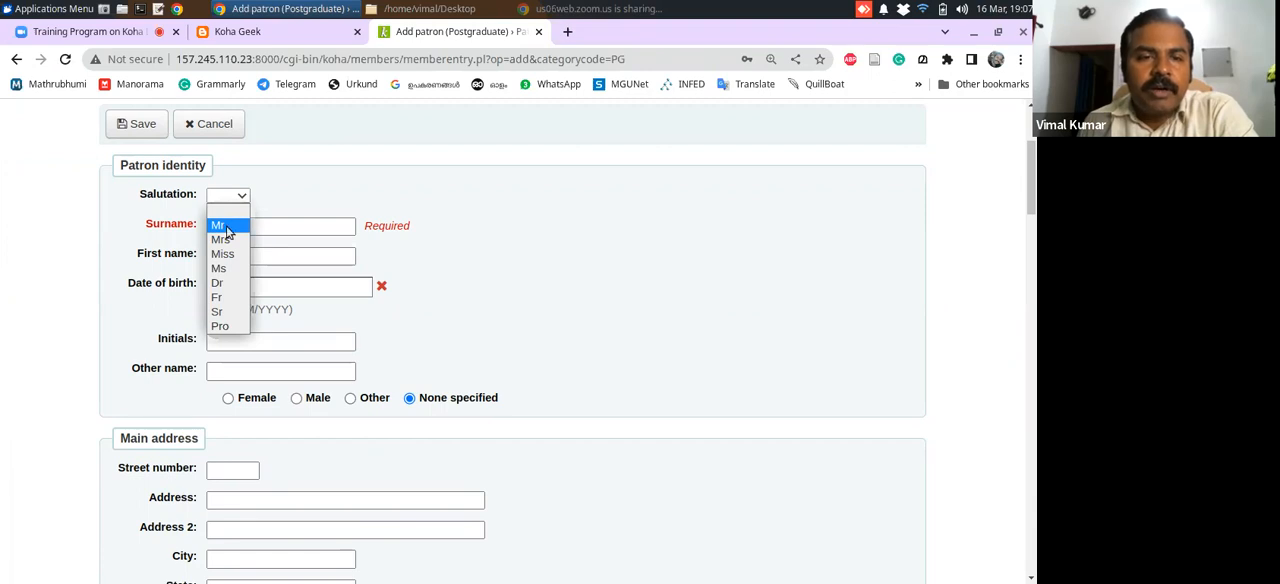
pyautogui.click(224, 226)
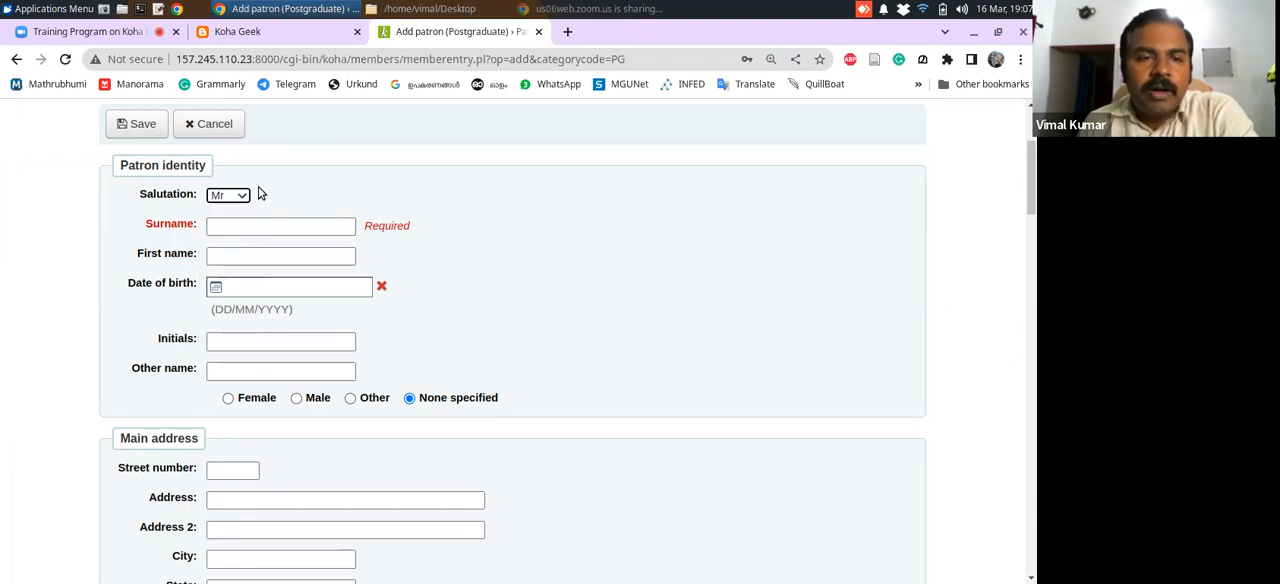
pyautogui.click(243, 200)
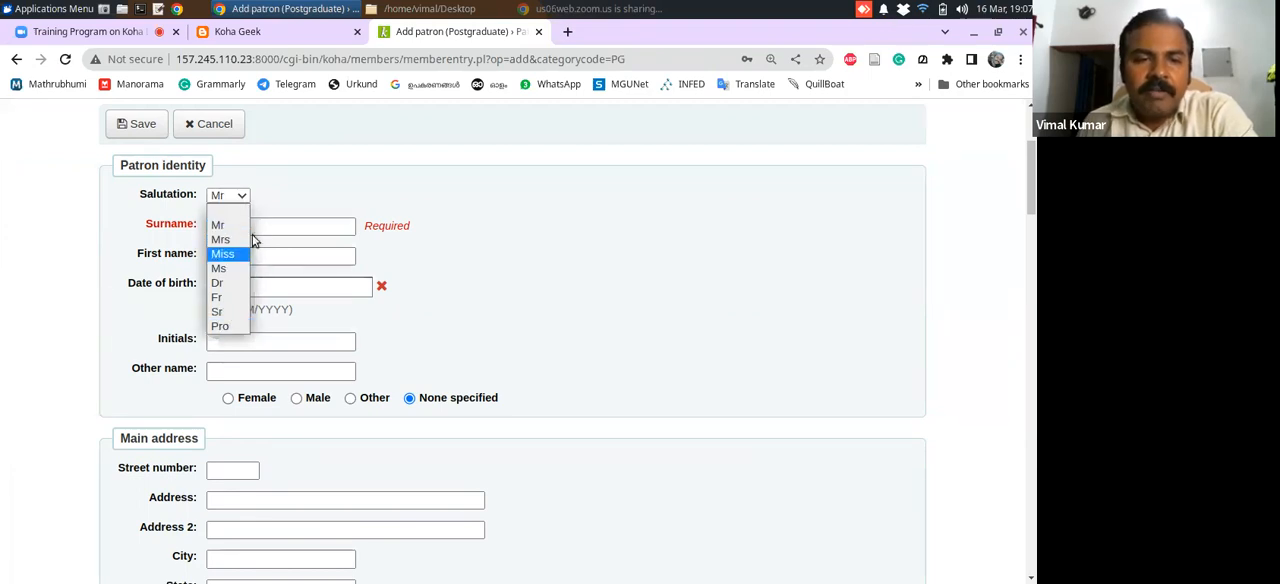
pyautogui.click(298, 183)
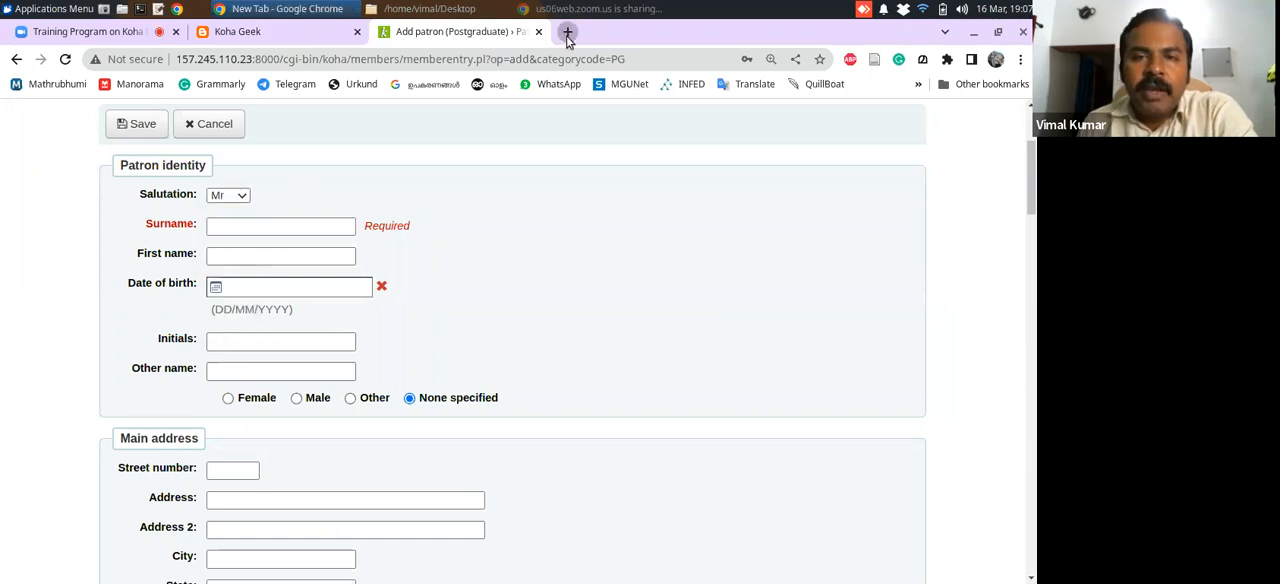
# Open the bookmarked Koha staff interface in a new browser tab
pyautogui.click(567, 31)
pyautogui.click(915, 86)
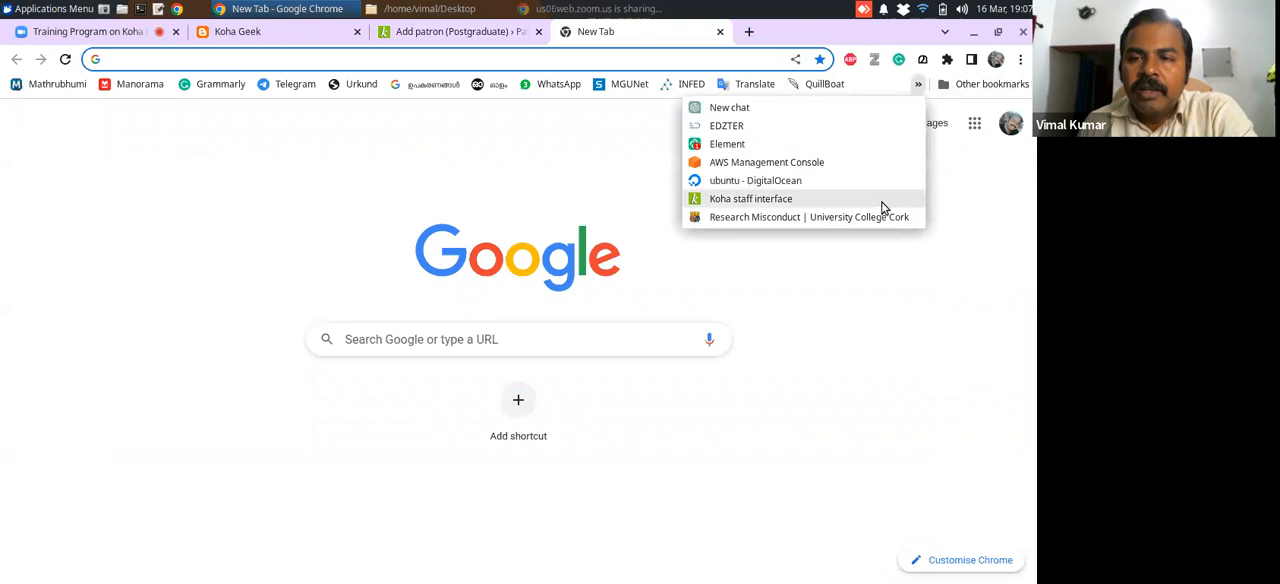
pyautogui.click(777, 206)
# Go back to the Add patron form and check the salutation choices, leaving the selection as it is
pyautogui.click(451, 28)
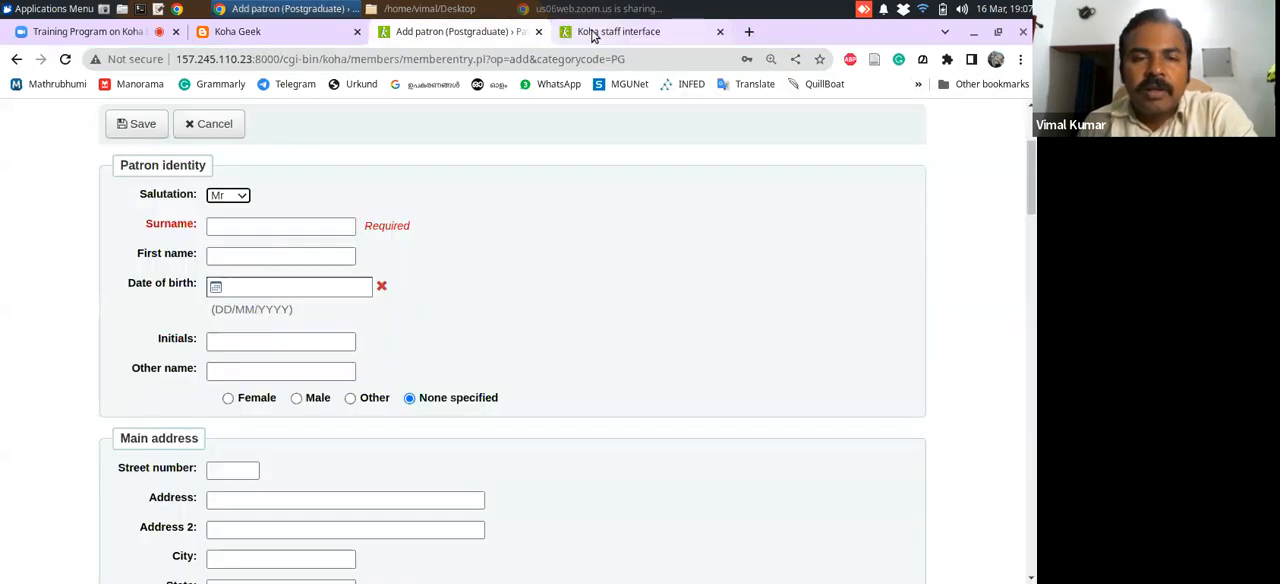
pyautogui.click(237, 198)
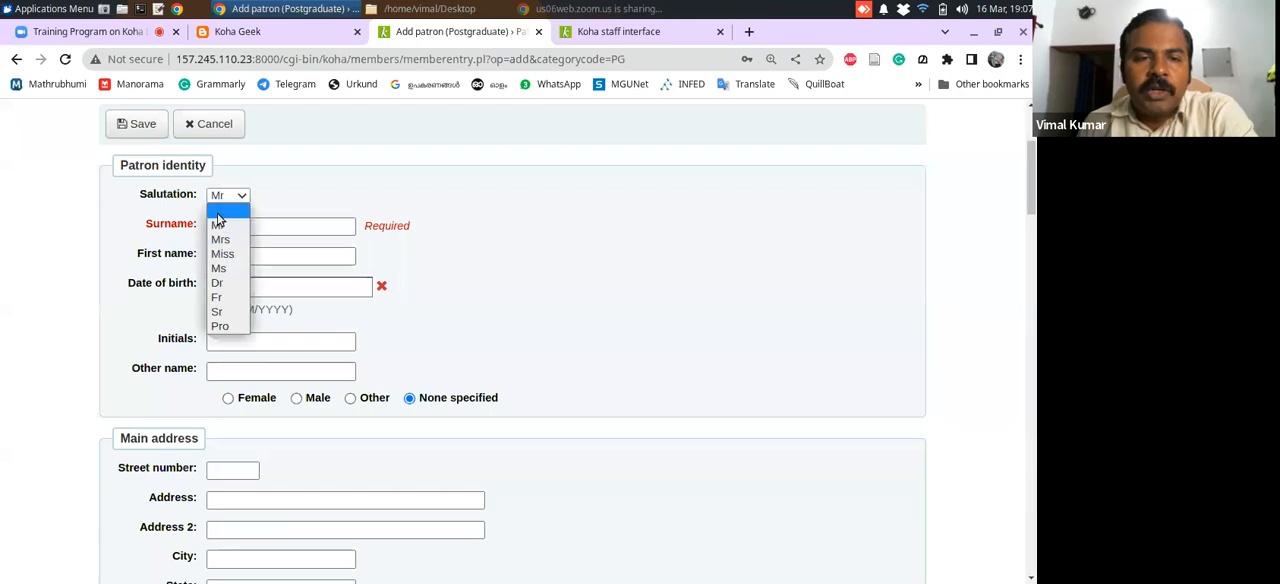
pyautogui.click(320, 192)
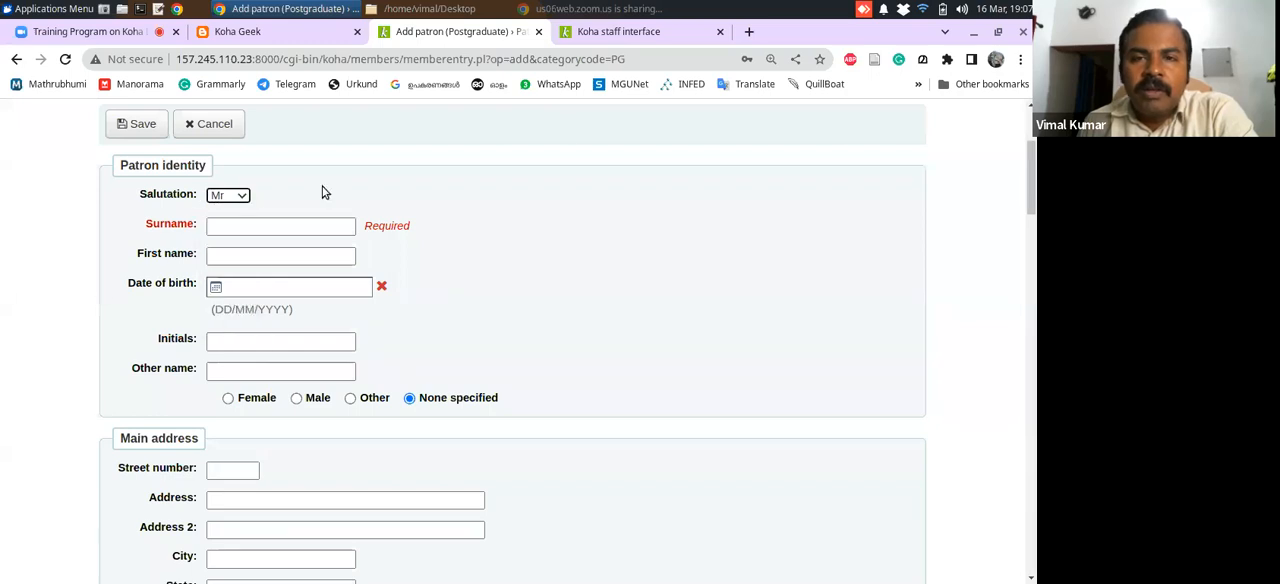
# In the second staff interface tab, open Koha administration and search the global system preferences for "salutation"
pyautogui.click(619, 33)
pyautogui.click(1034, 370)
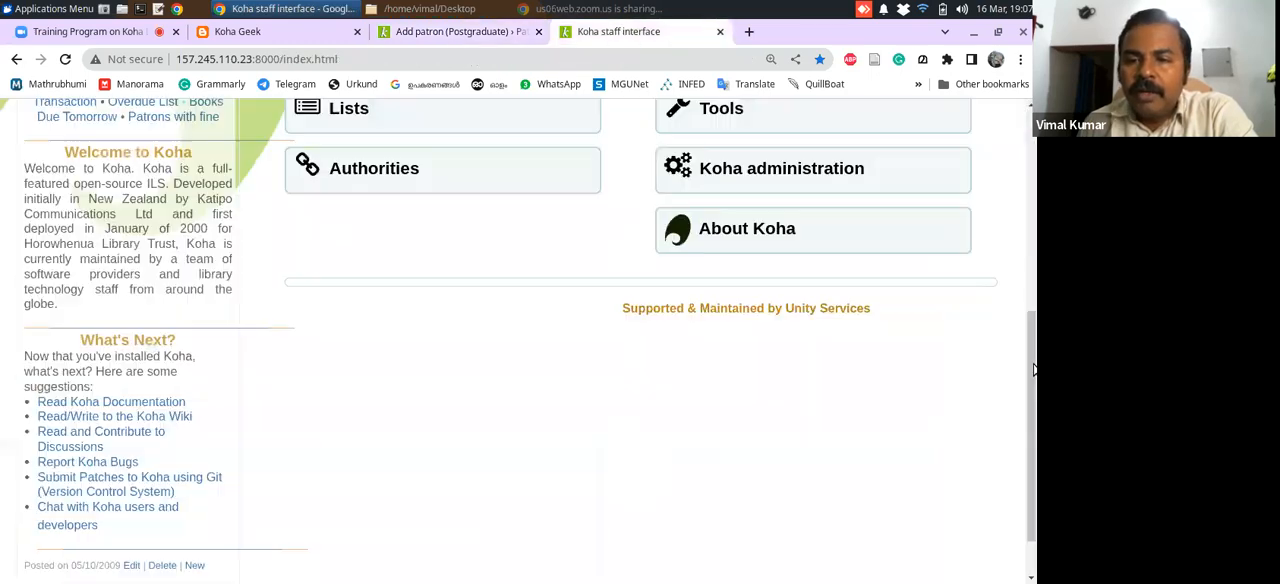
pyautogui.scroll(3, 950, 340)
pyautogui.click(842, 303)
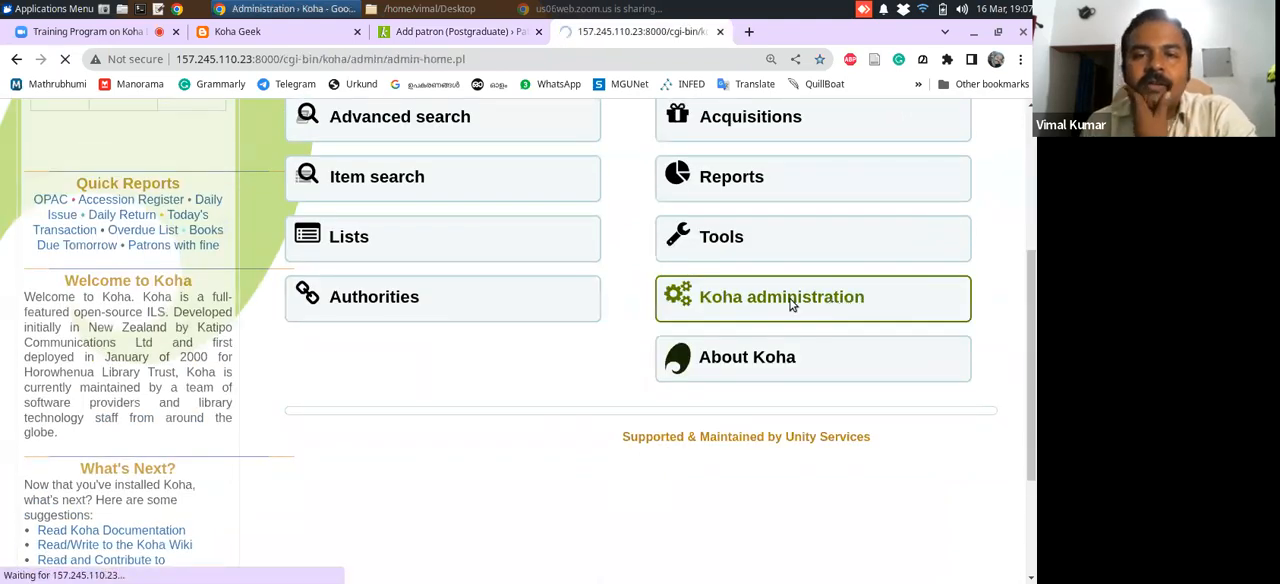
pyautogui.click(194, 406)
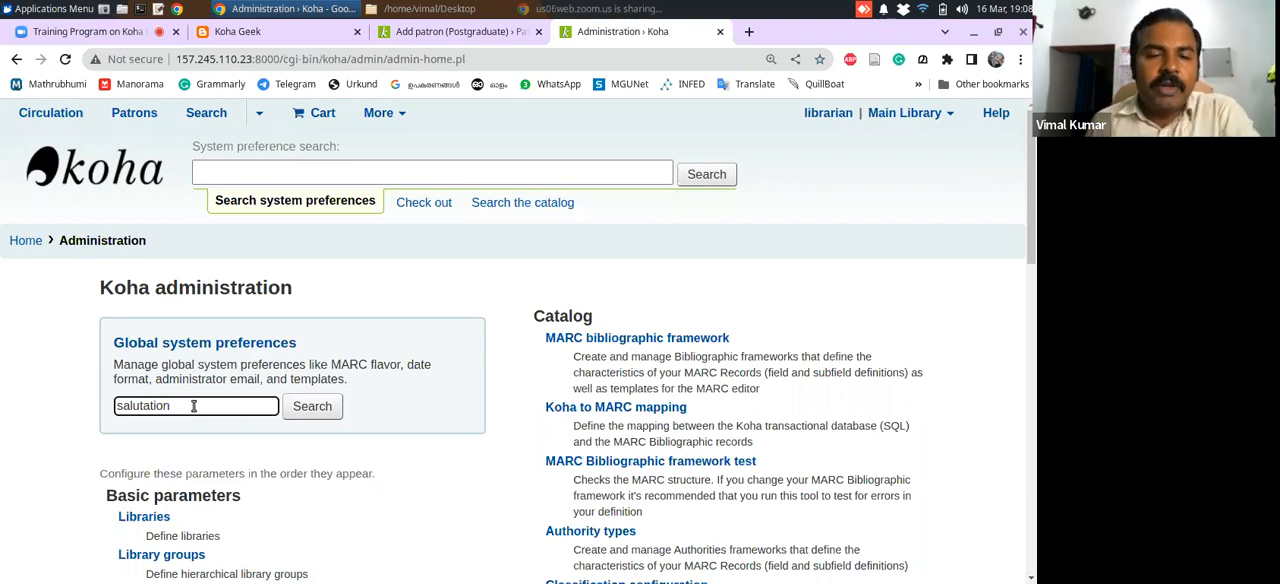
pyautogui.click(311, 419)
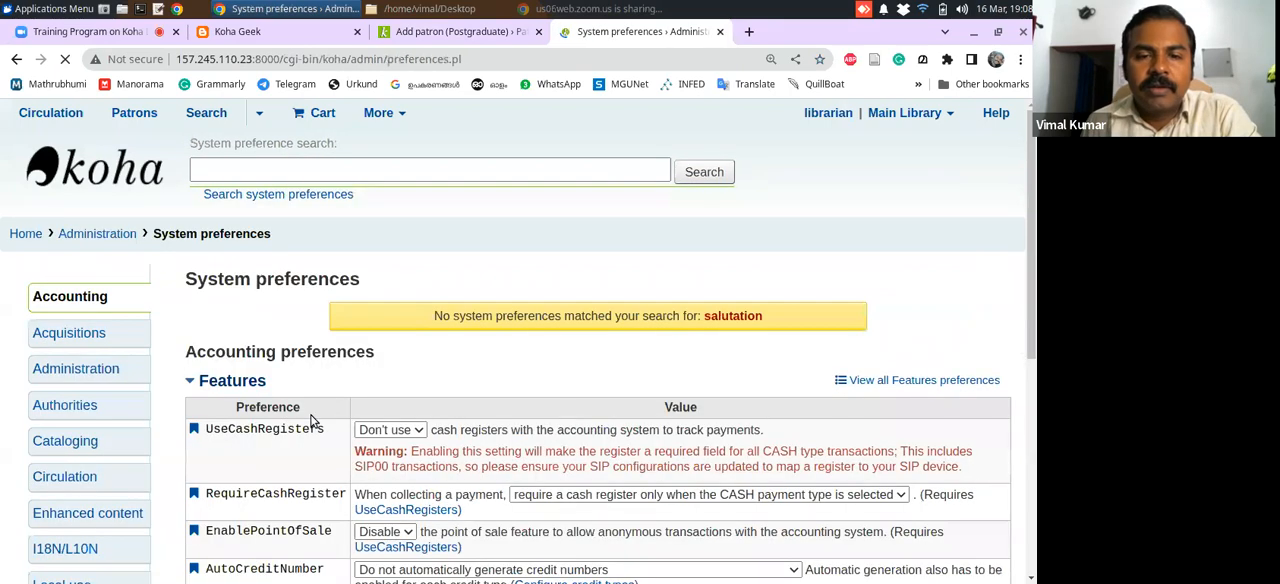
# In the Patrons system preferences, set BorrowersTitles to "Mr|Mrs|Miss|Ms|Dr|Fr|Sr|Prof.|Sri." and save the preferences
pyautogui.moveTo(1034, 255); pyautogui.dragTo(1029, 410)
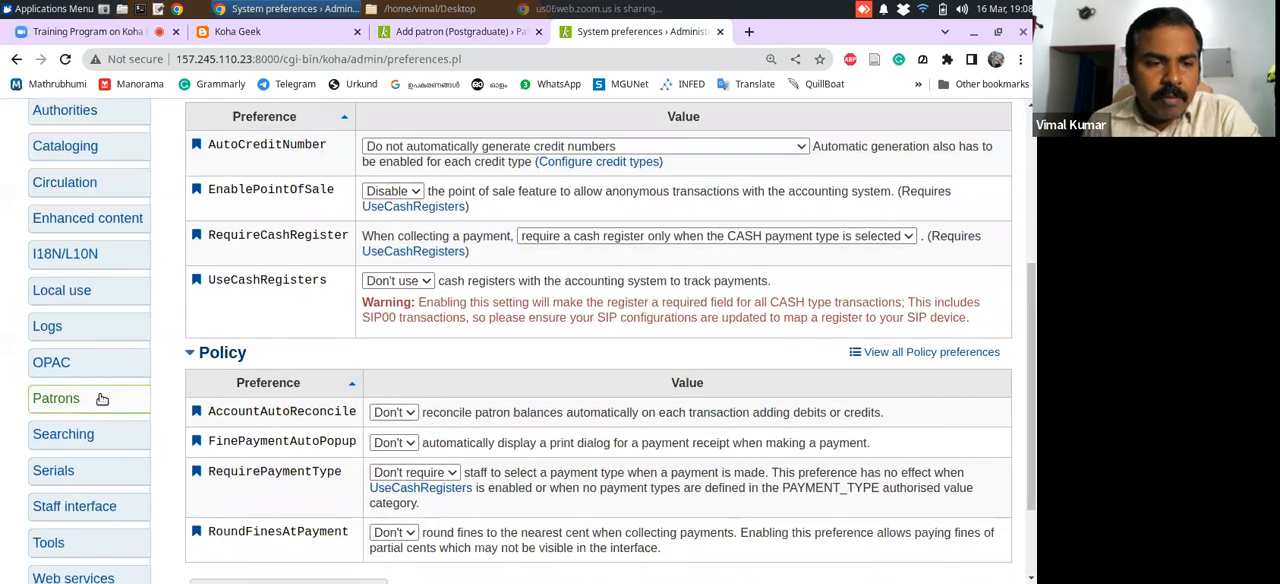
pyautogui.click(101, 399)
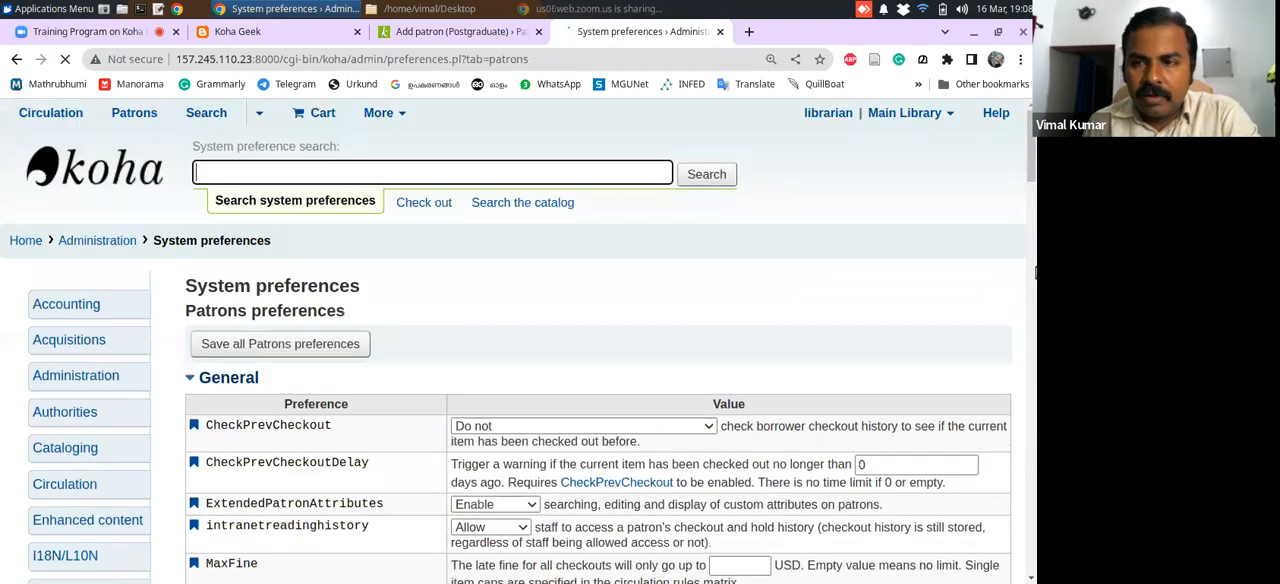
pyautogui.moveTo(1032, 153); pyautogui.dragTo(1027, 328)
pyautogui.moveTo(1028, 350); pyautogui.dragTo(1026, 397)
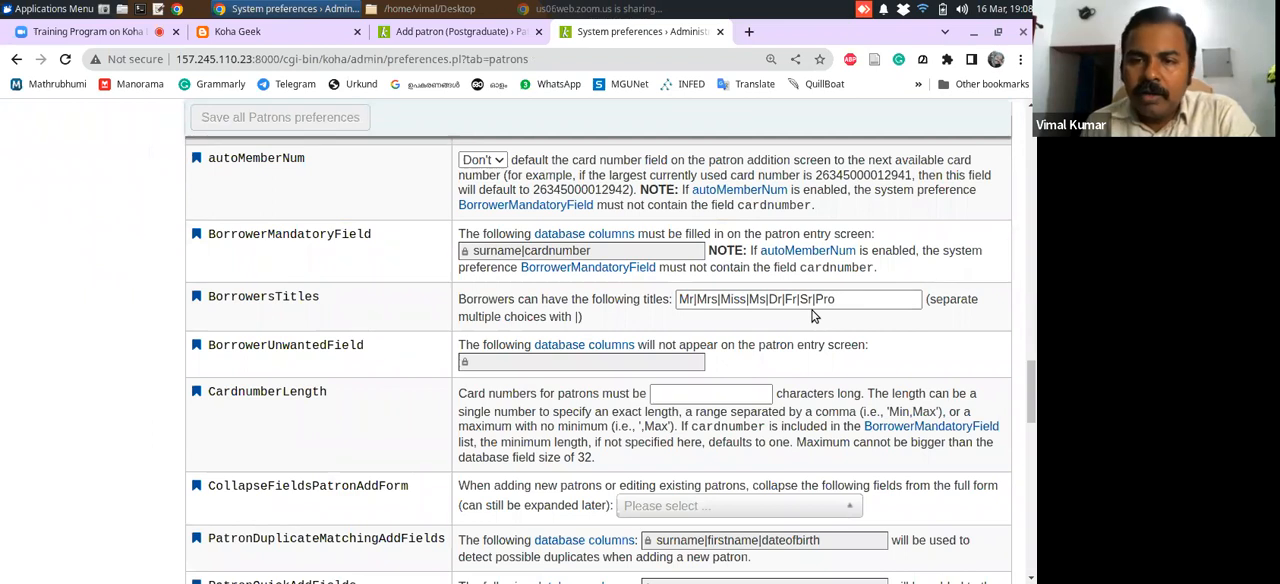
pyautogui.click(838, 300)
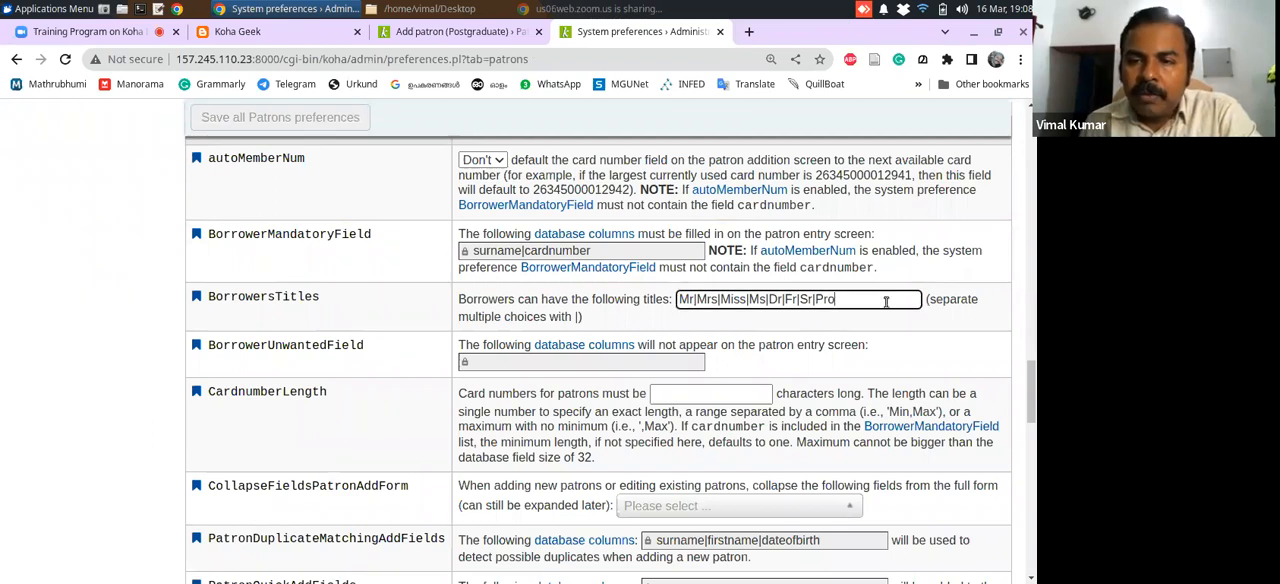
pyautogui.write('f.')
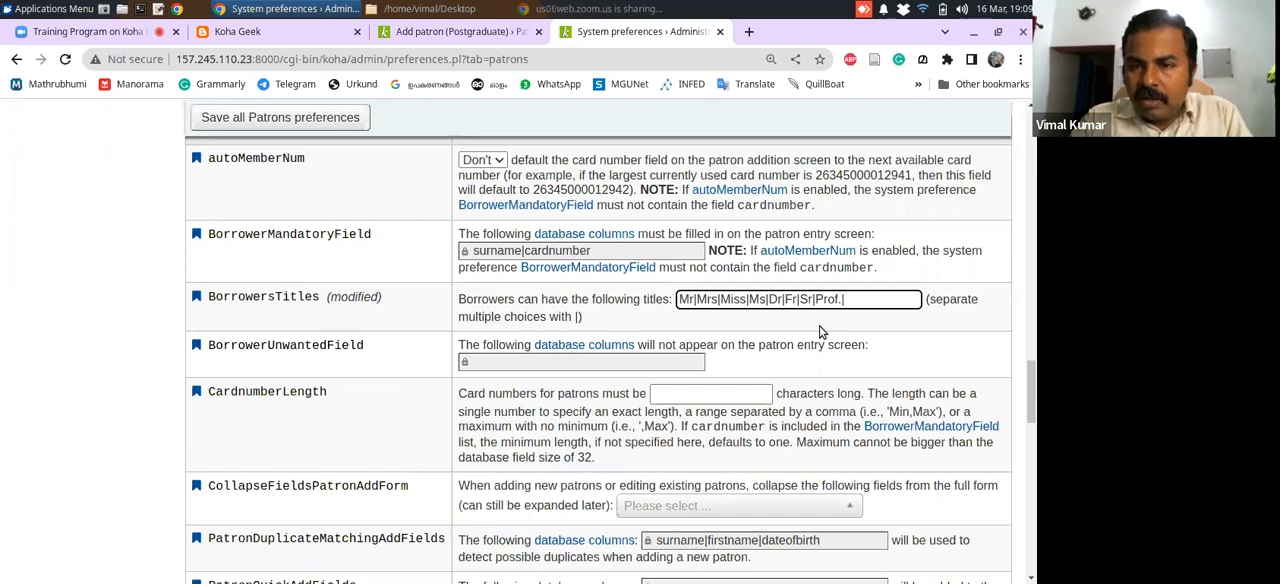
pyautogui.write('|Sri.')
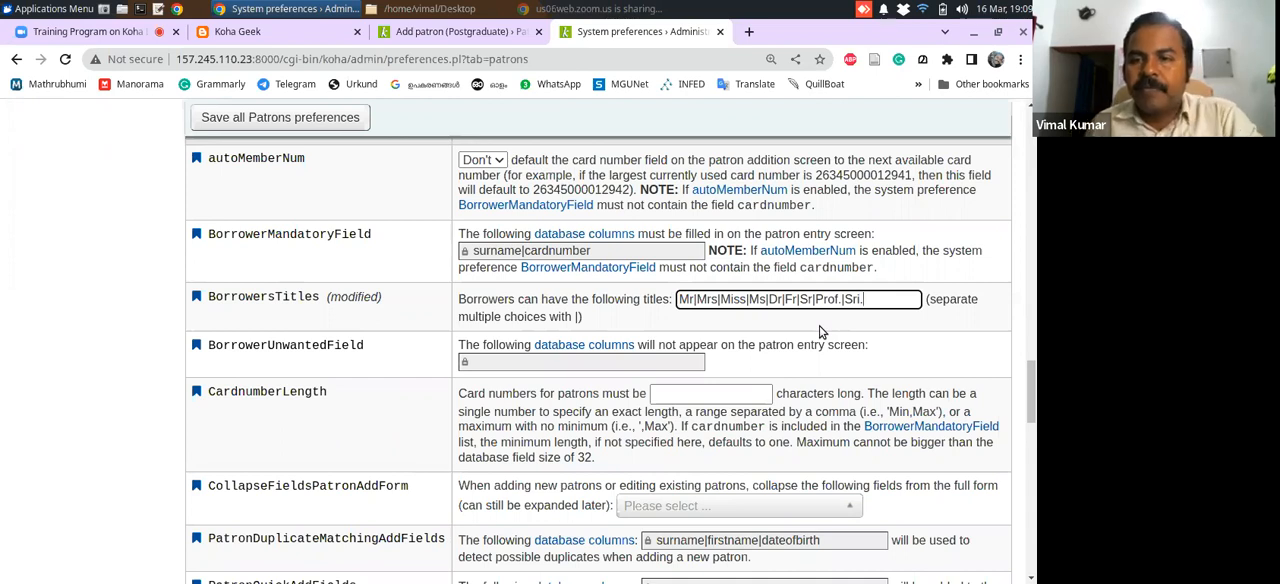
pyautogui.click(262, 122)
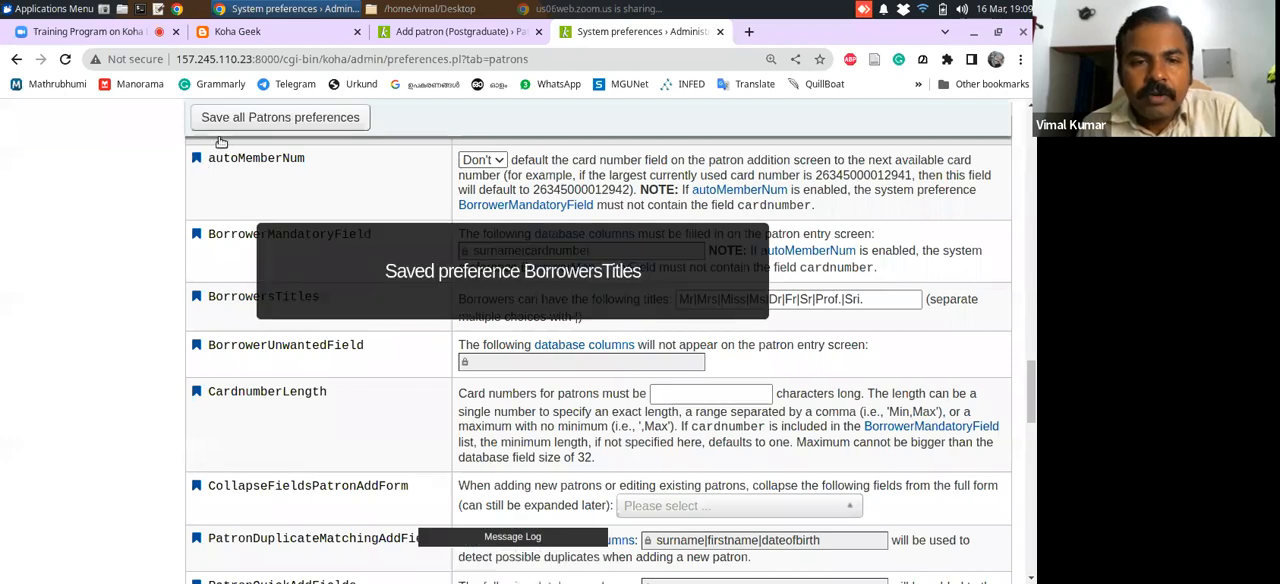
# Reload the Add patron form and check its salutation choices without selecting one
pyautogui.click(425, 33)
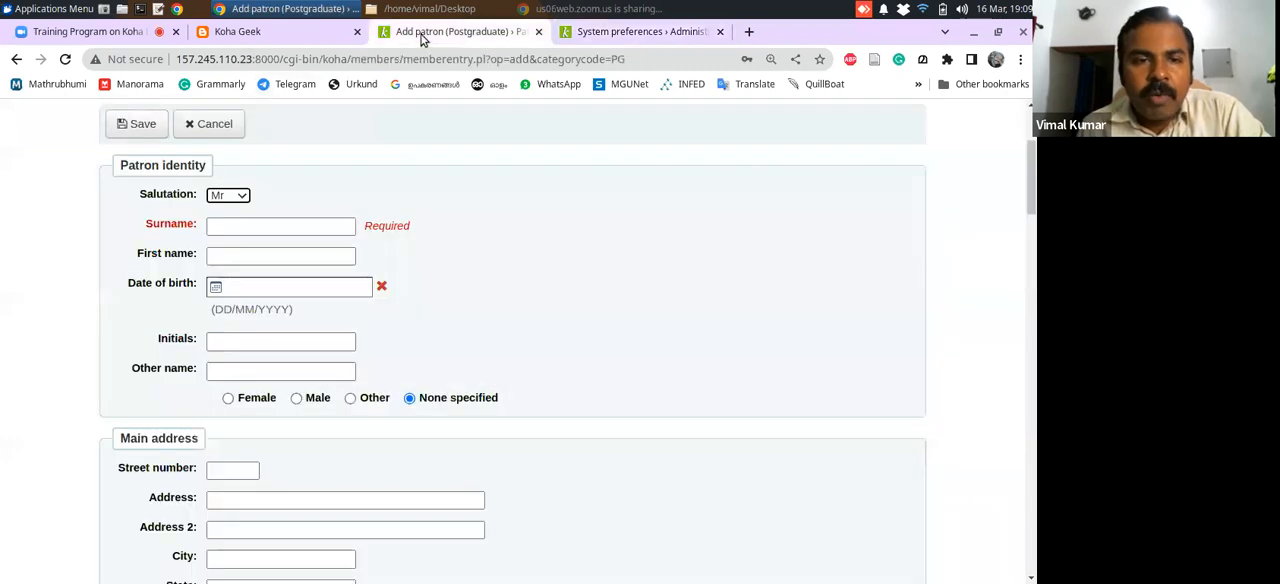
pyautogui.click(68, 62)
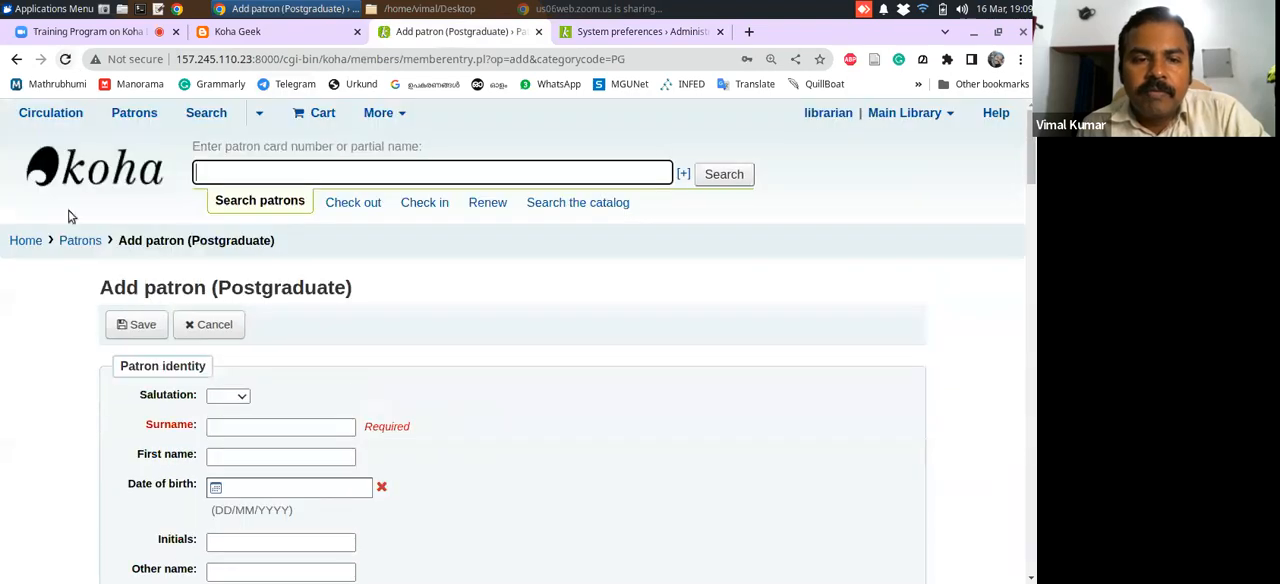
pyautogui.click(229, 397)
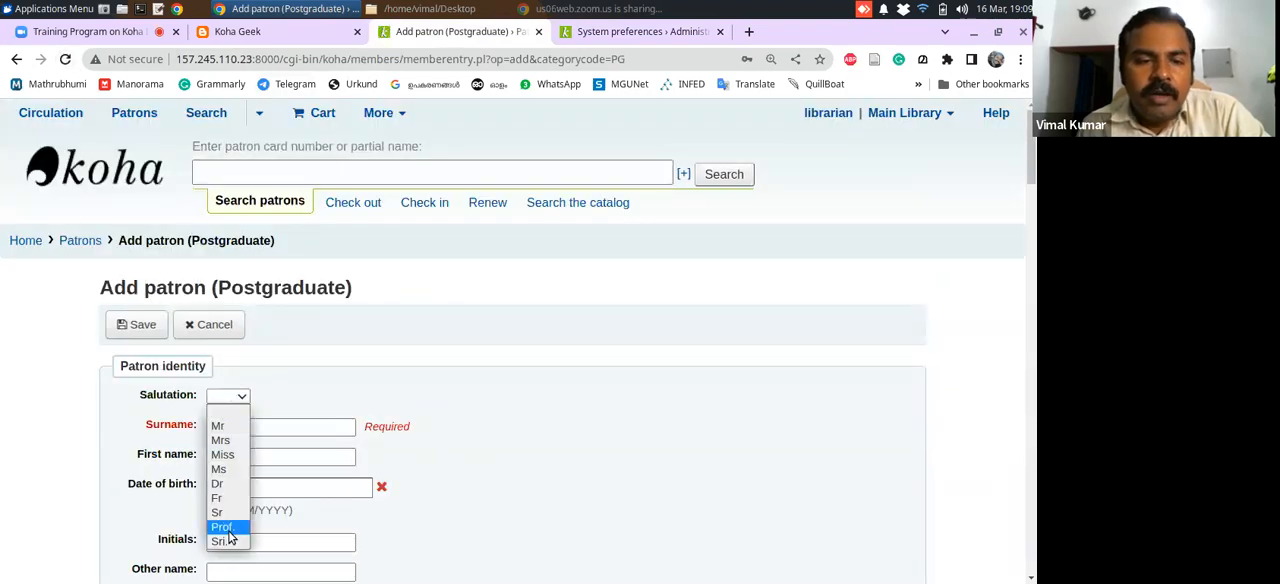
pyautogui.click(290, 392)
# Return to the system preferences tab, reopen Koha administration from the home page and search the global system preferences for "titles"
pyautogui.click(601, 36)
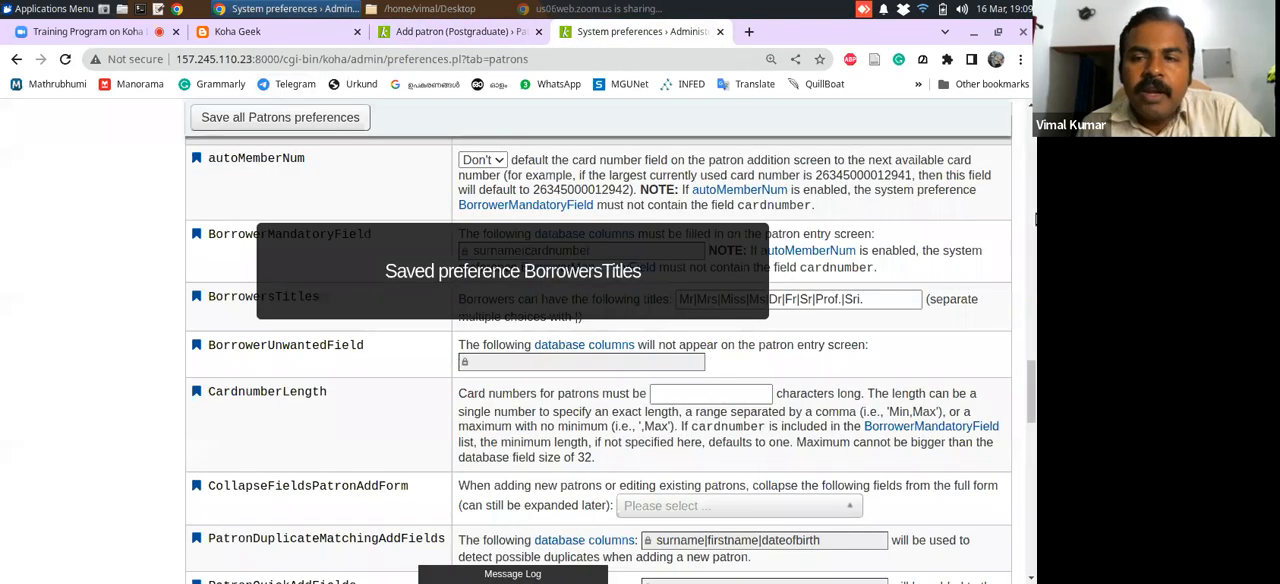
pyautogui.moveTo(1030, 380); pyautogui.dragTo(1030, 130)
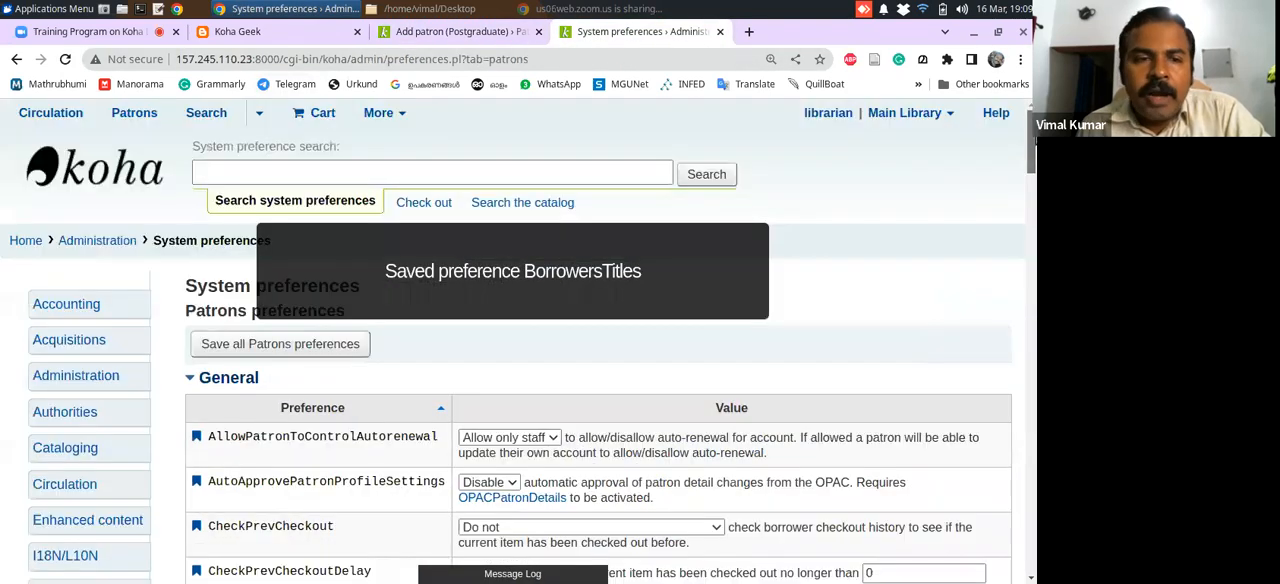
pyautogui.click(32, 243)
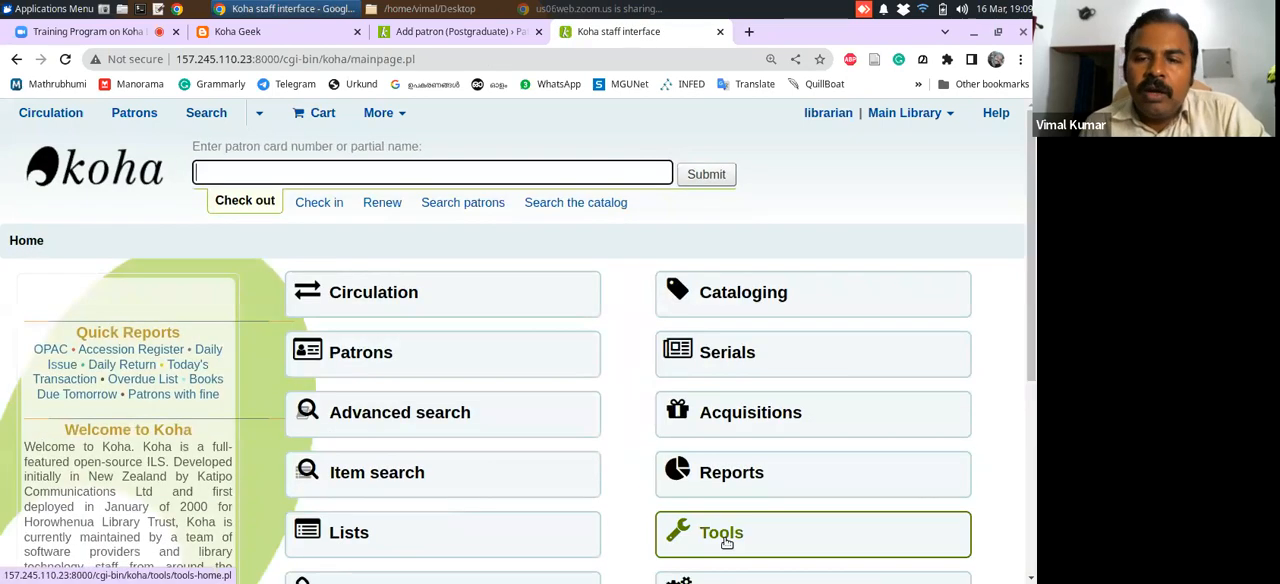
pyautogui.scroll(-1, 975, 380)
pyautogui.click(848, 503)
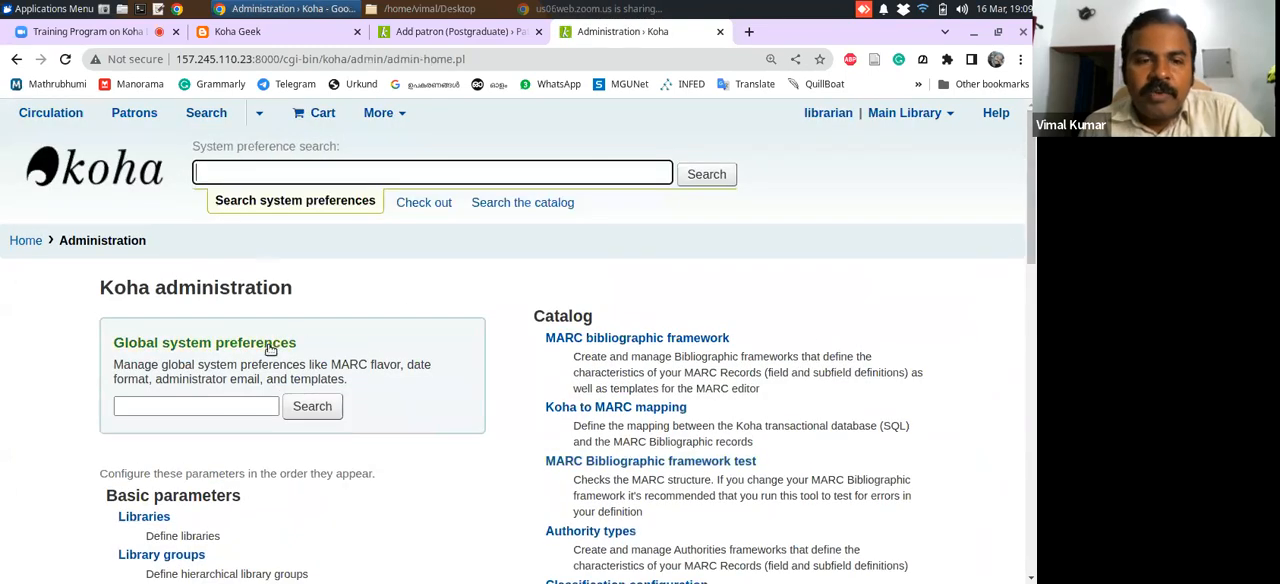
pyautogui.click(245, 404)
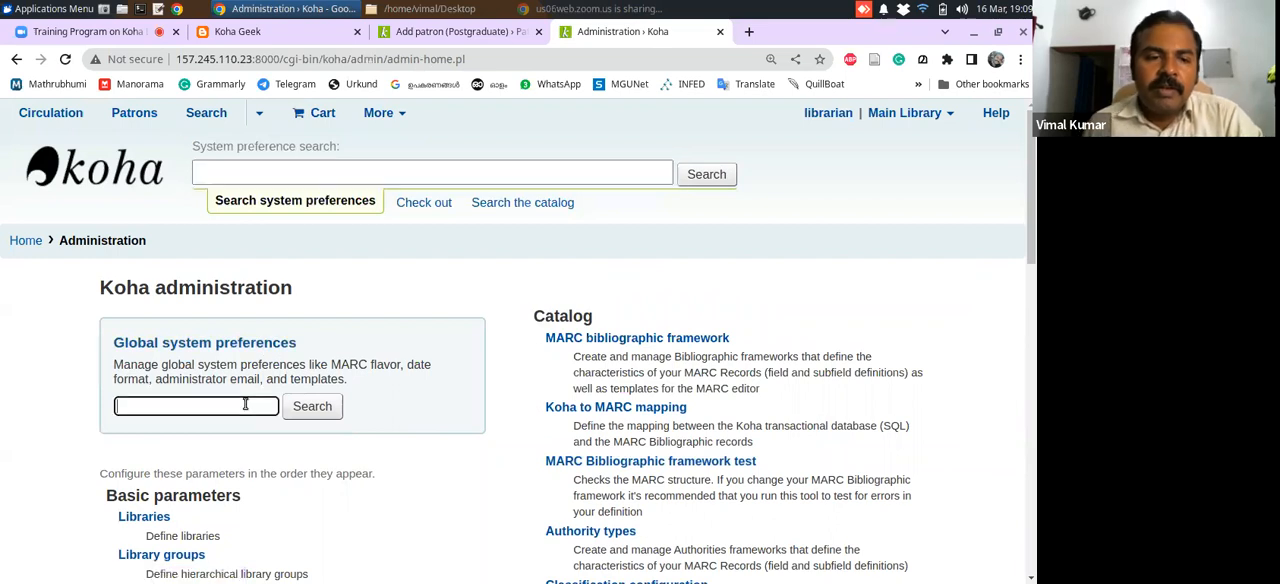
pyautogui.write('title')
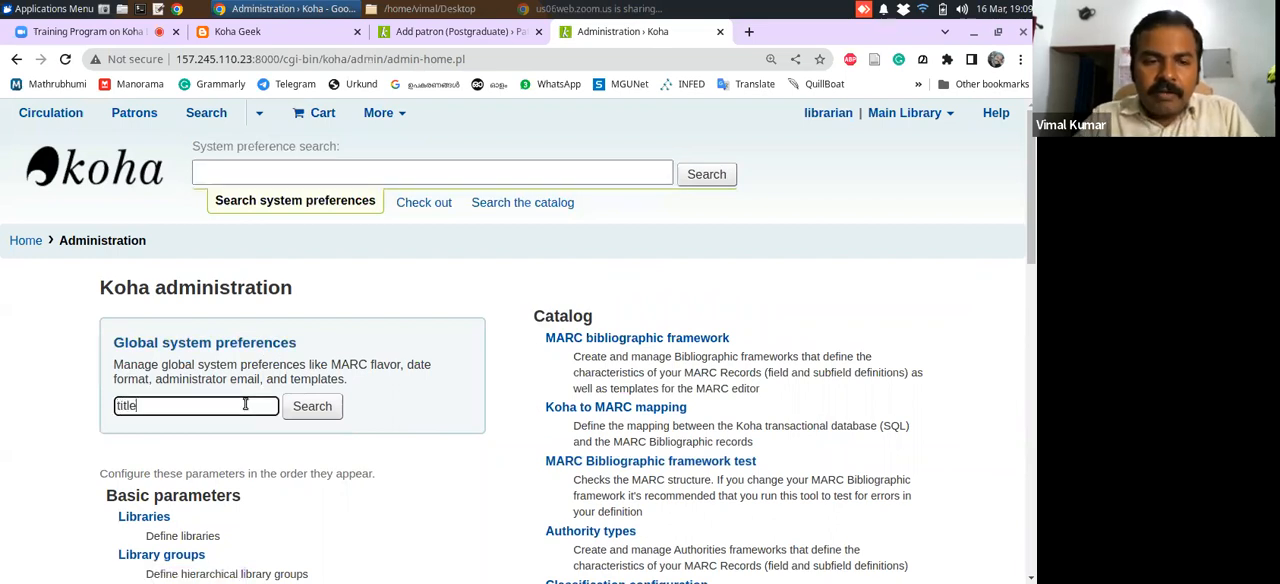
pyautogui.write('s')
pyautogui.press('Return')
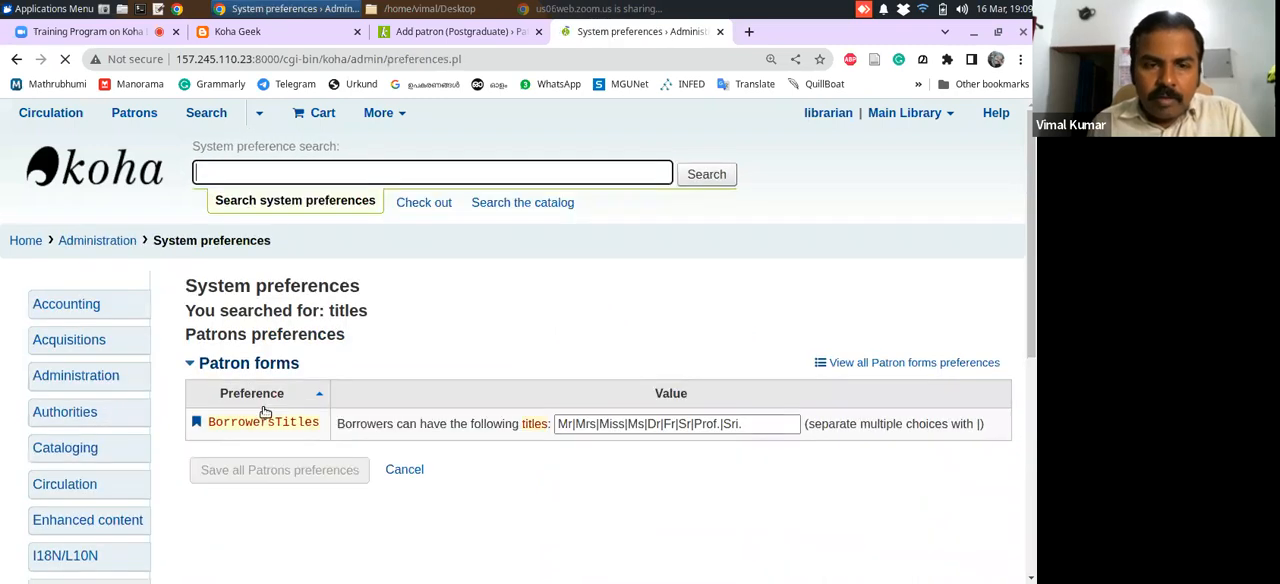
pyautogui.click(751, 428)
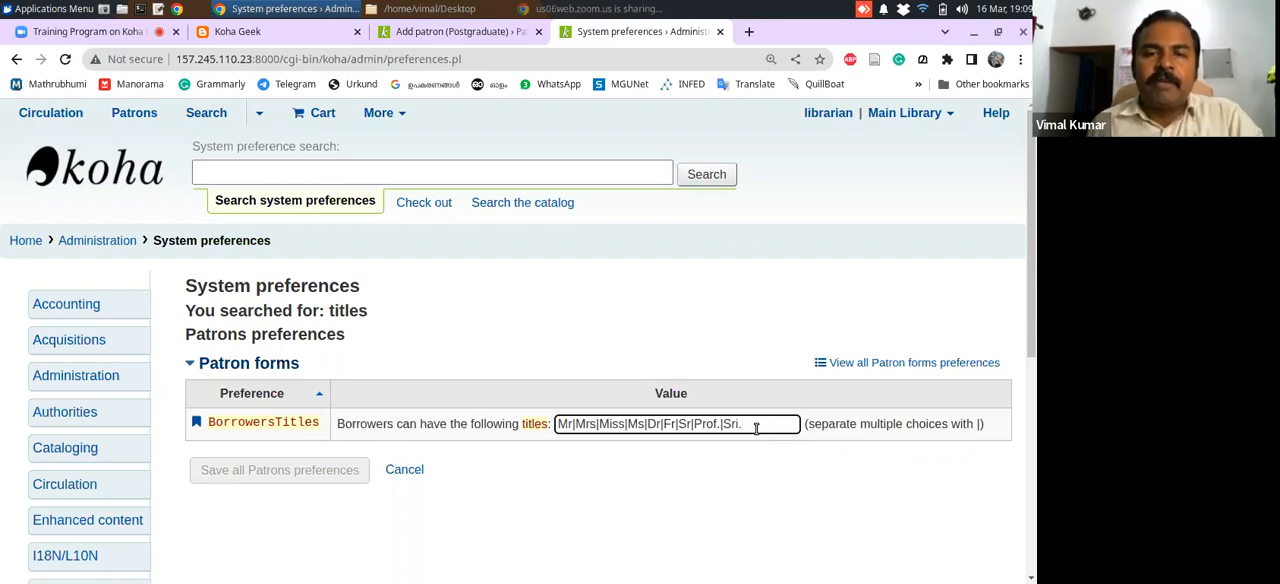
# Go back to the Add patron form and review the blood group and barcode display choices under Additional attributes and identifiers
pyautogui.click(458, 33)
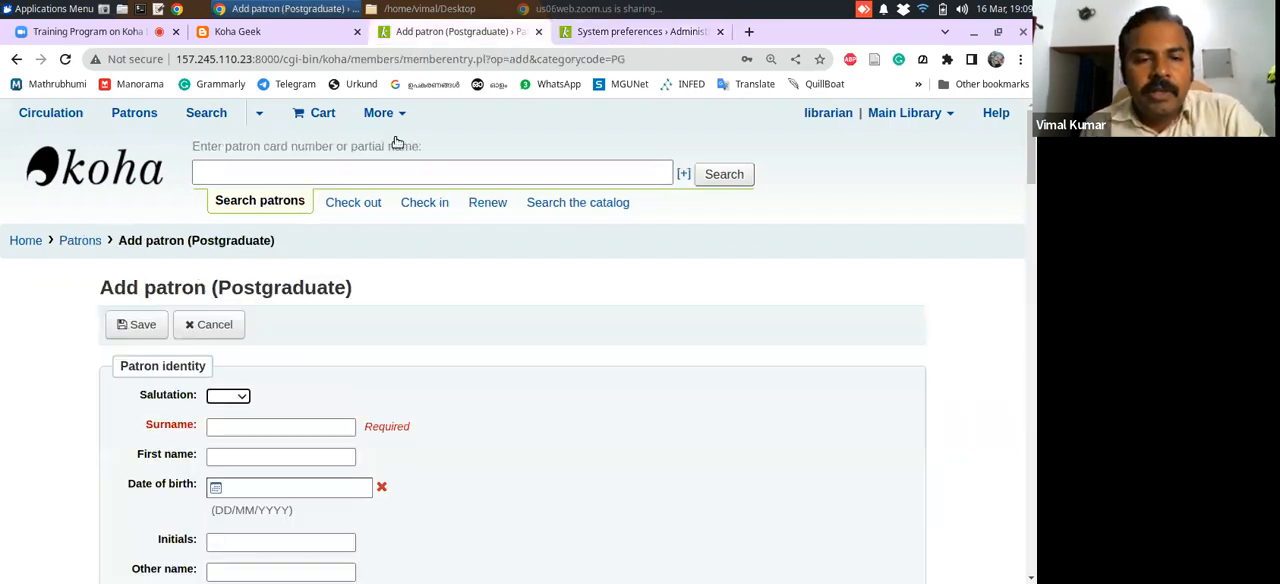
pyautogui.click(334, 426)
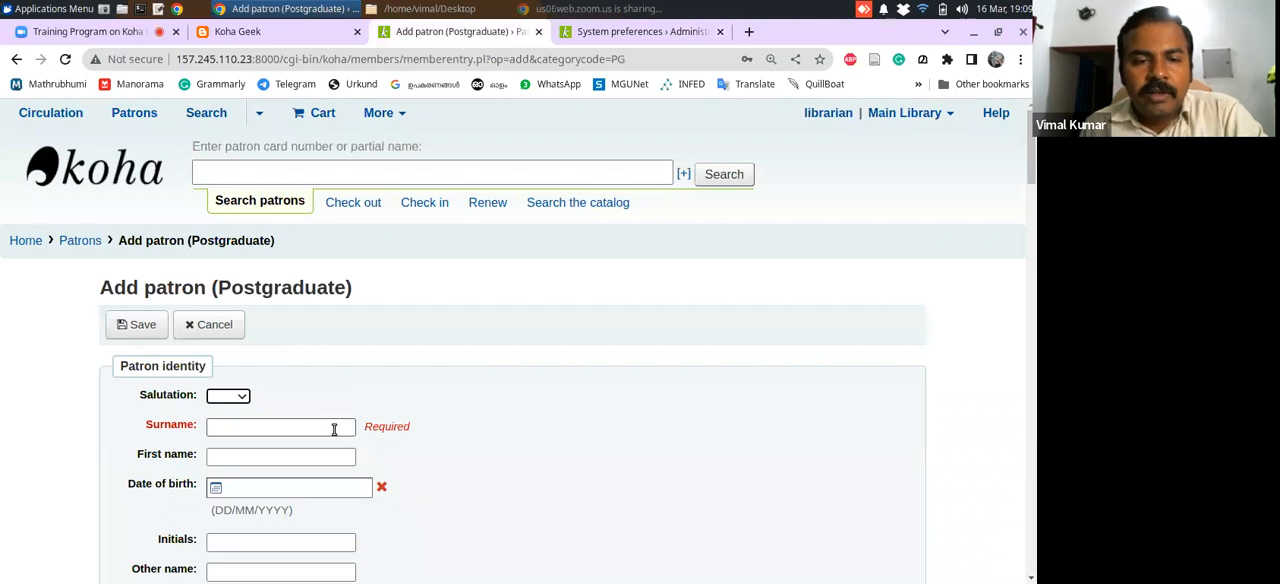
pyautogui.click(668, 461)
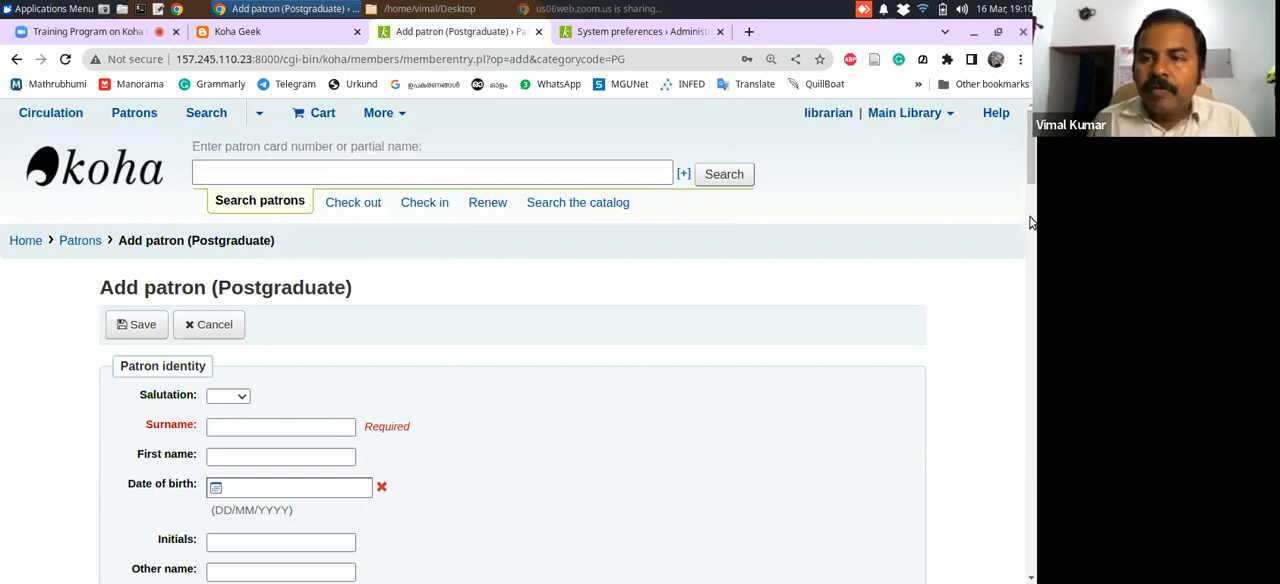
pyautogui.moveTo(1033, 177); pyautogui.dragTo(1013, 527)
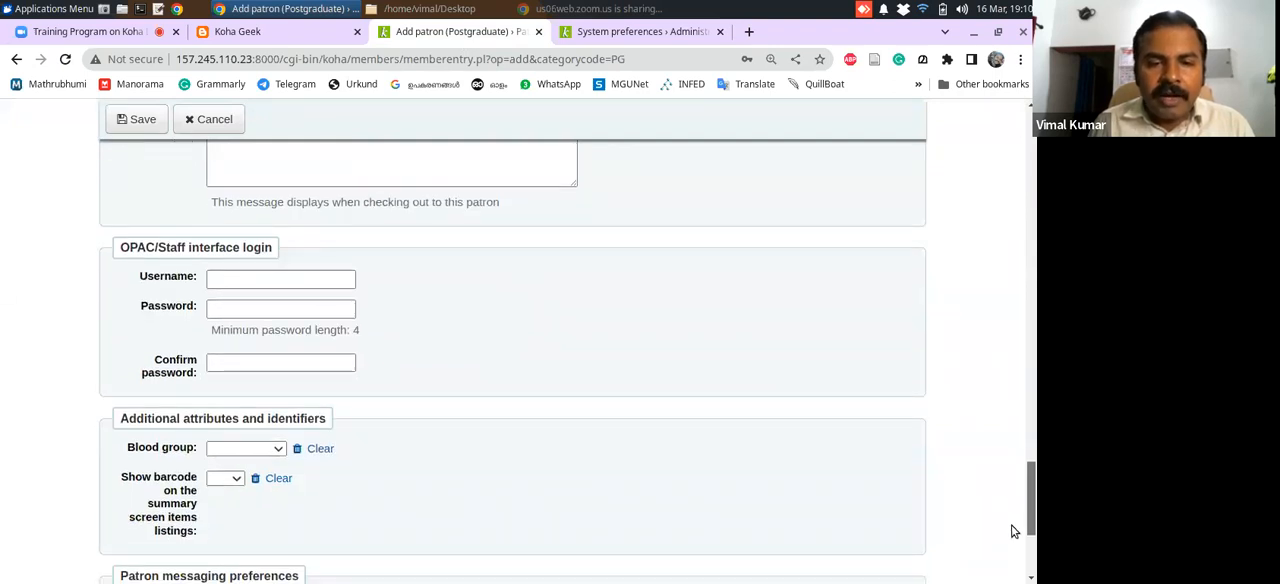
pyautogui.moveTo(1013, 532); pyautogui.dragTo(1016, 541)
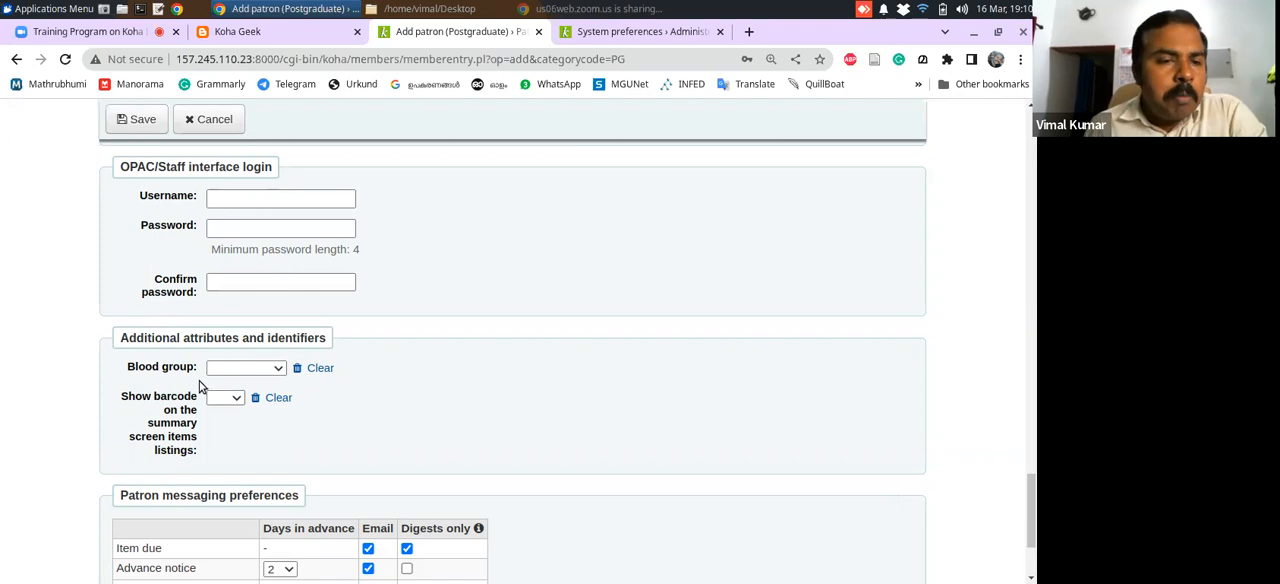
pyautogui.click(280, 370)
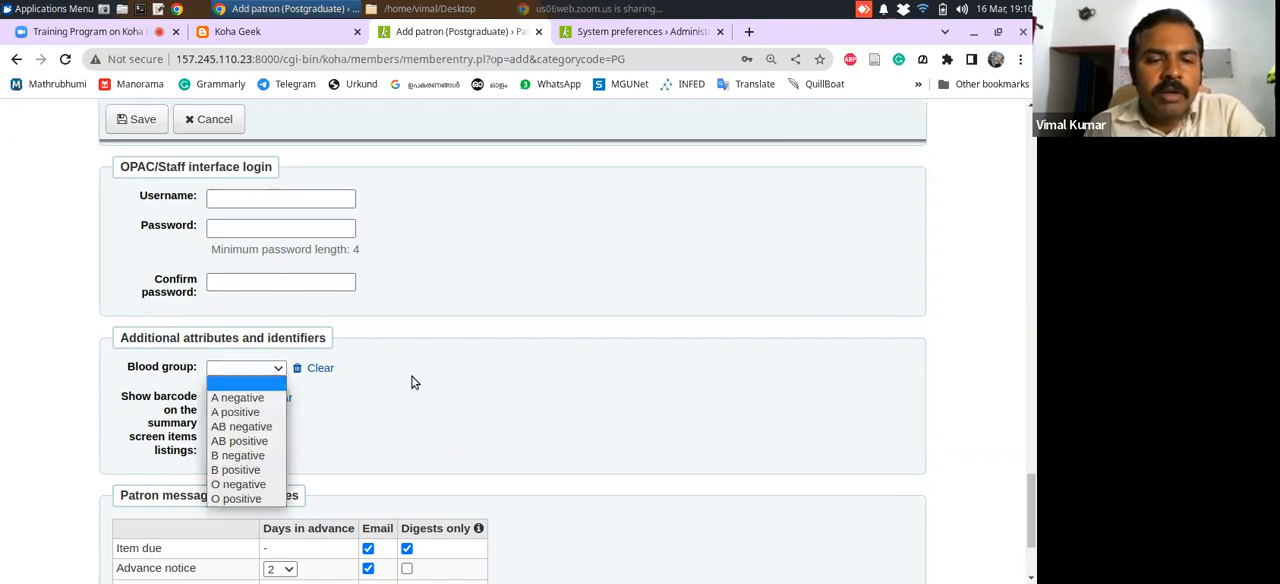
pyautogui.click(406, 382)
pyautogui.click(238, 400)
pyautogui.click(382, 403)
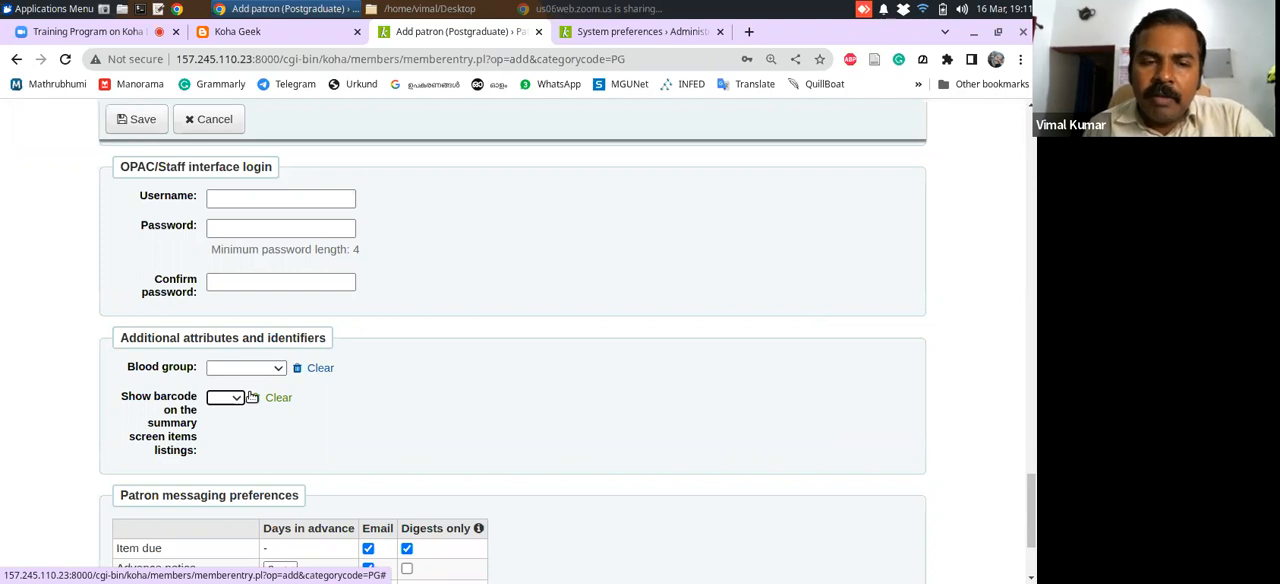
# Switch to the system preferences tab, return to Koha administration and open the list of authorized values categories
pyautogui.click(628, 33)
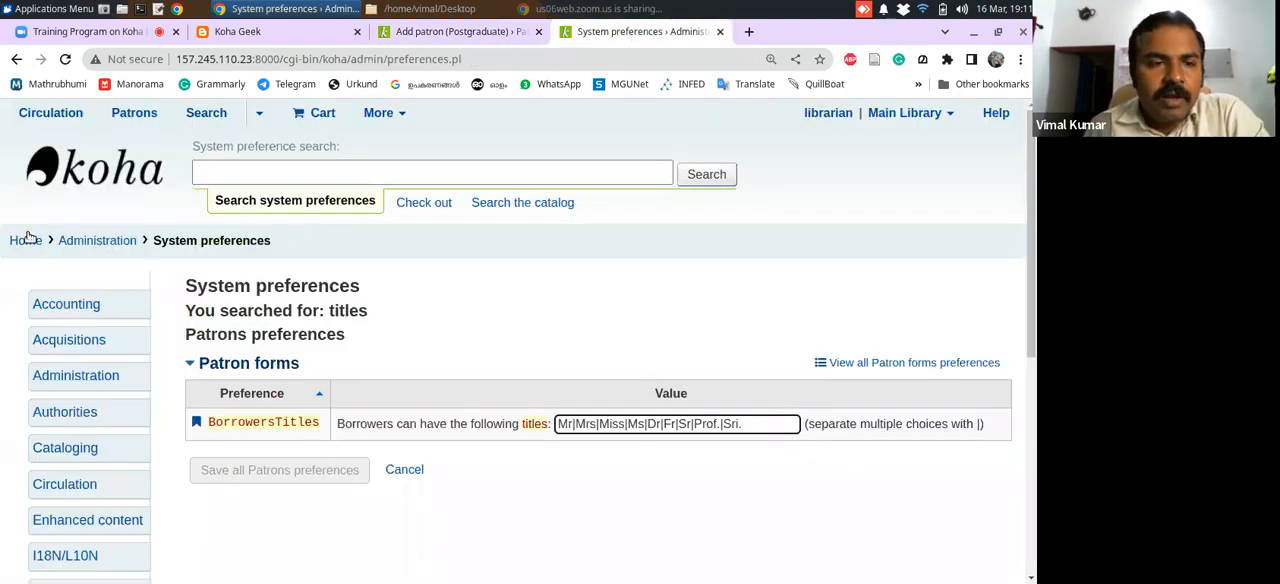
pyautogui.click(80, 245)
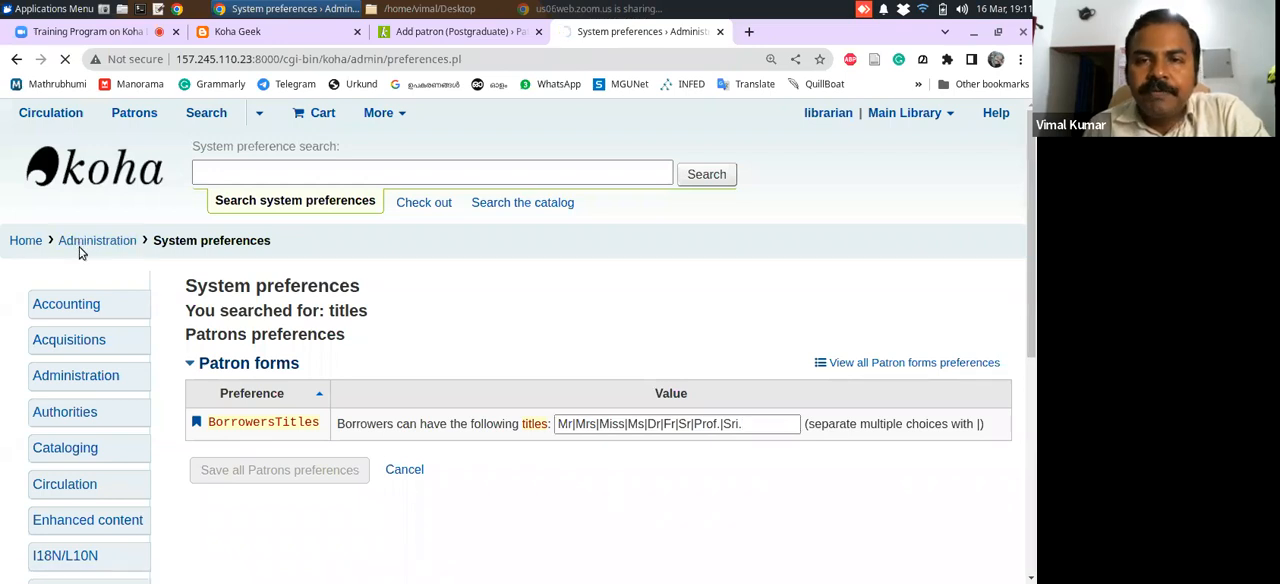
pyautogui.moveTo(1031, 219); pyautogui.dragTo(1030, 312)
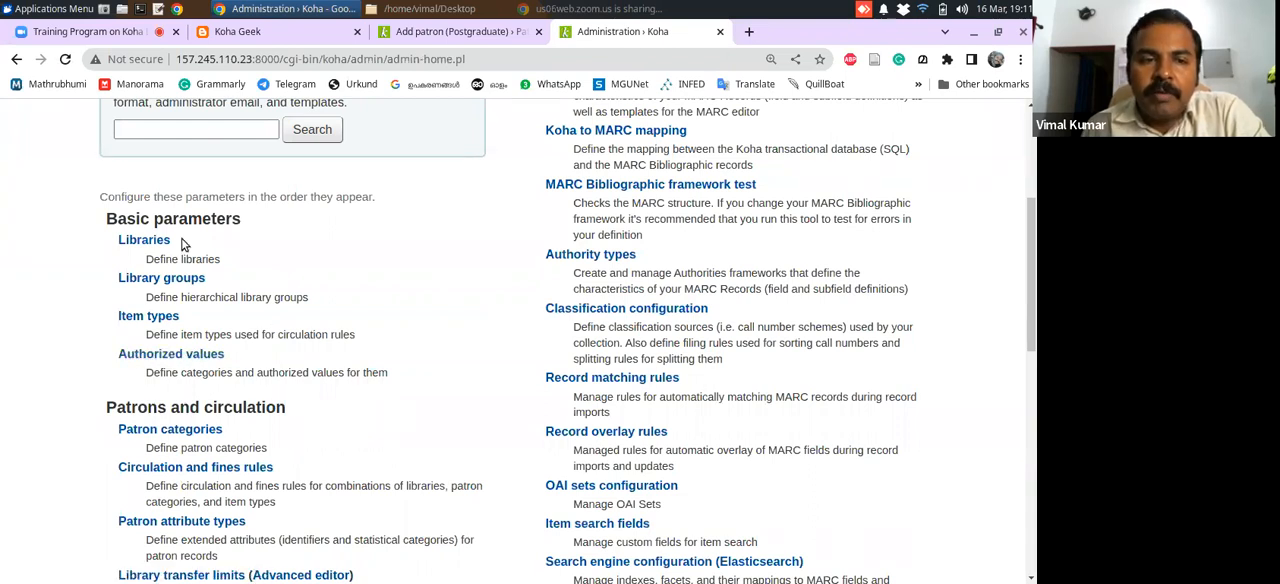
pyautogui.click(183, 358)
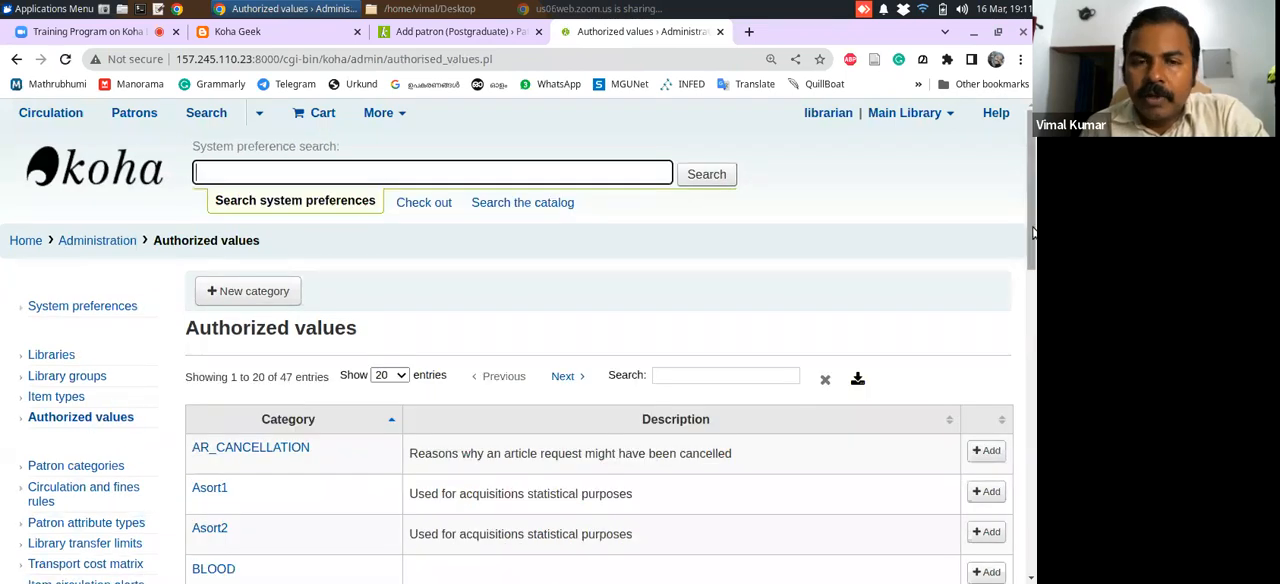
pyautogui.scroll(-3, 1032, 300)
pyautogui.scroll(1, 1032, 300)
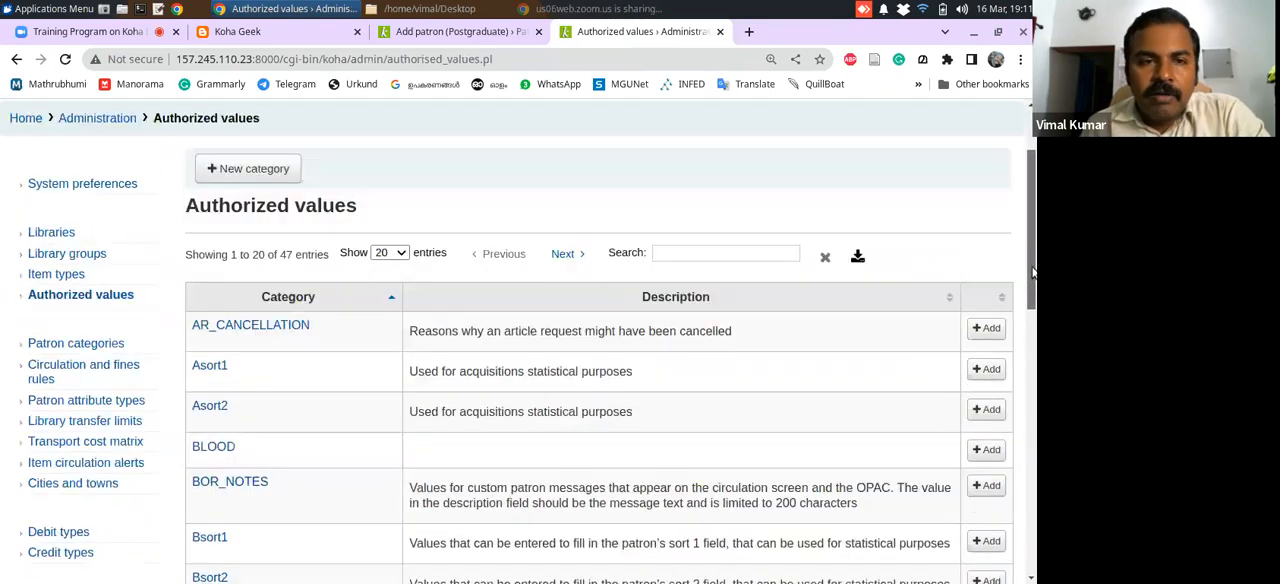
# Create a new authorized value category named COURSE and save it
pyautogui.click(252, 174)
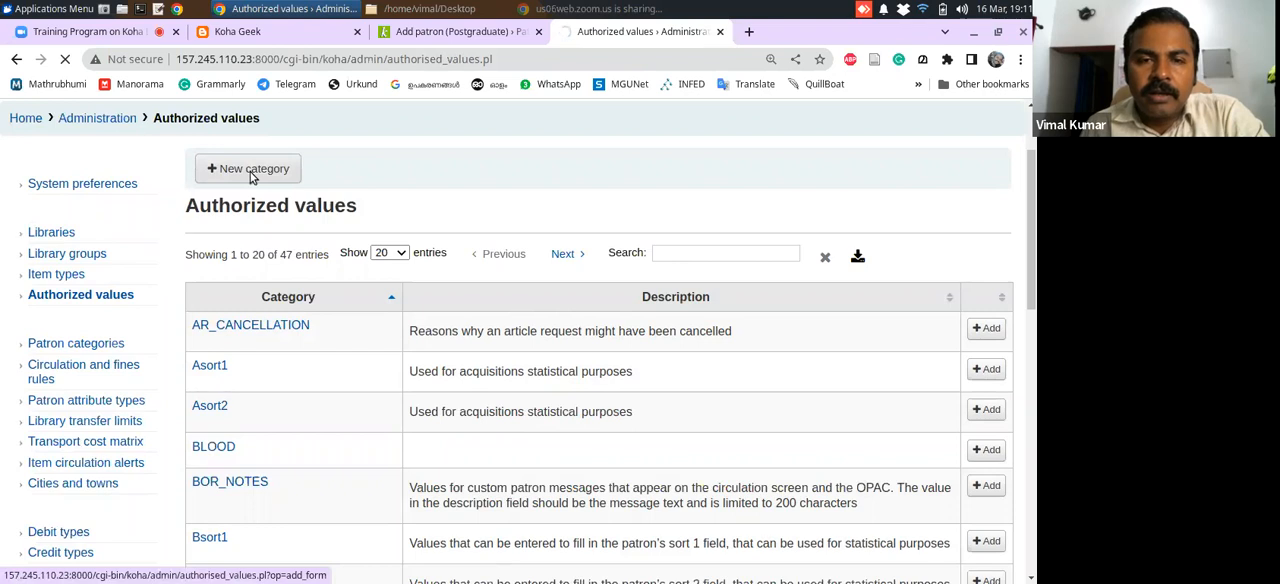
pyautogui.click(305, 336)
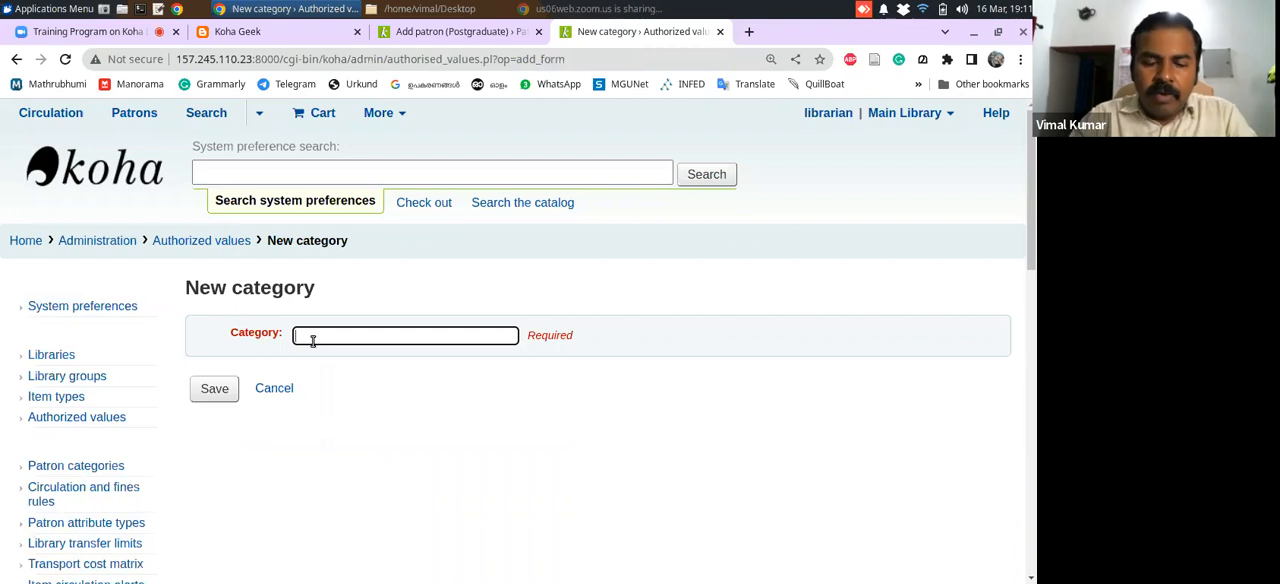
pyautogui.write('COURSE')
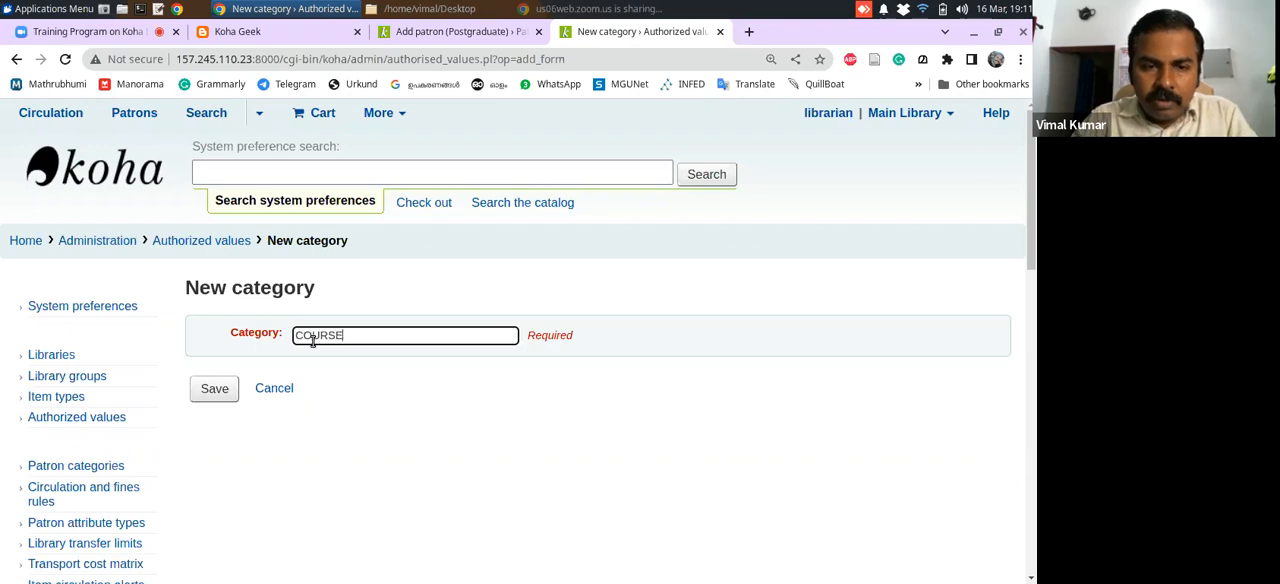
pyautogui.click(209, 388)
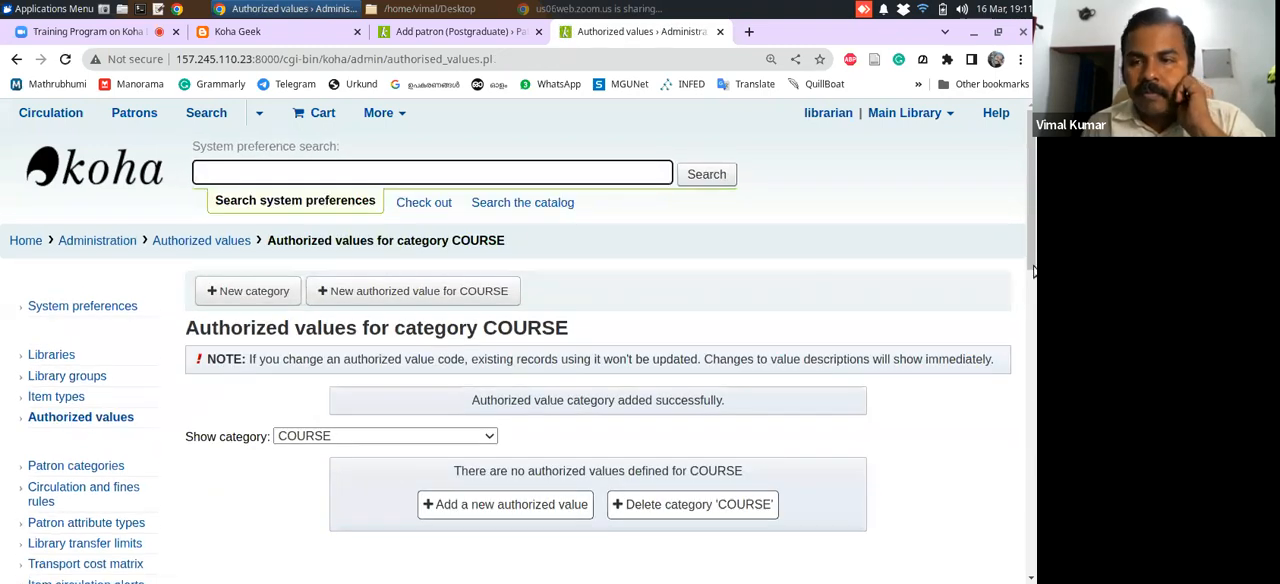
pyautogui.moveTo(1034, 270); pyautogui.dragTo(1034, 290)
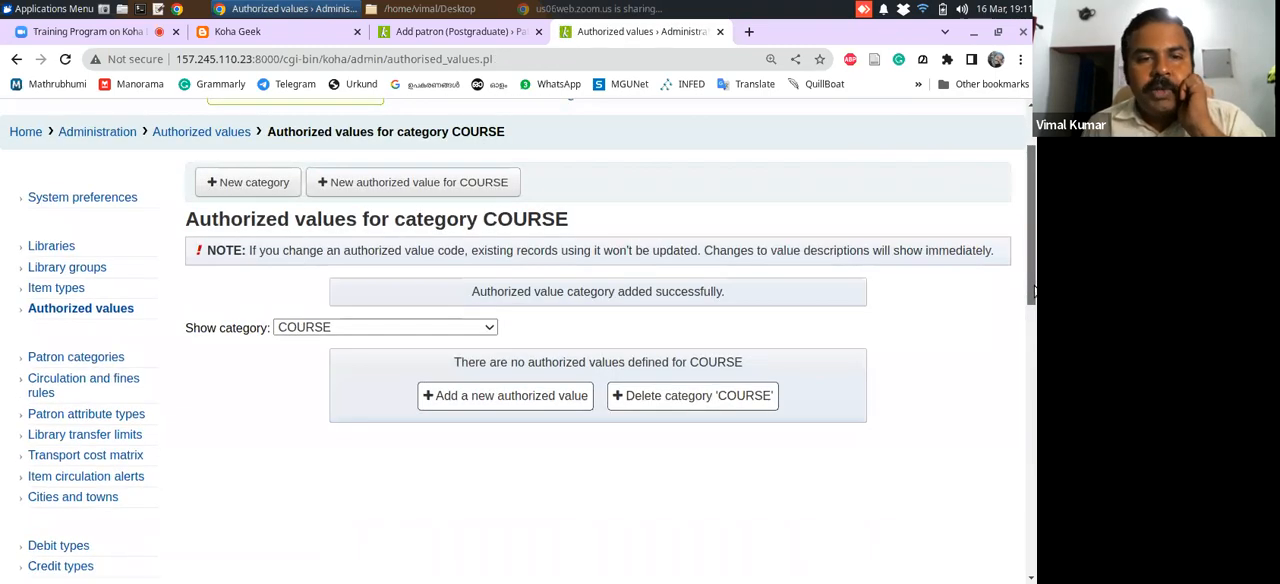
# Add the authorized value MA to the COURSE category, with MA as both descriptions and All libraries as library limitation, and save it
pyautogui.click(456, 402)
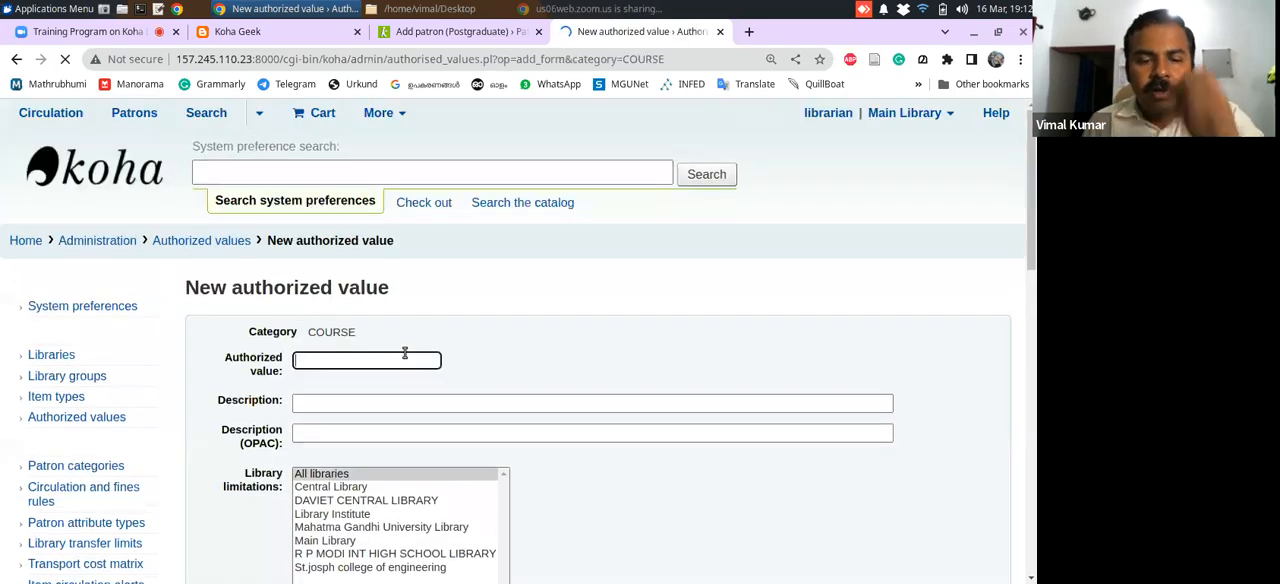
pyautogui.write('UG')
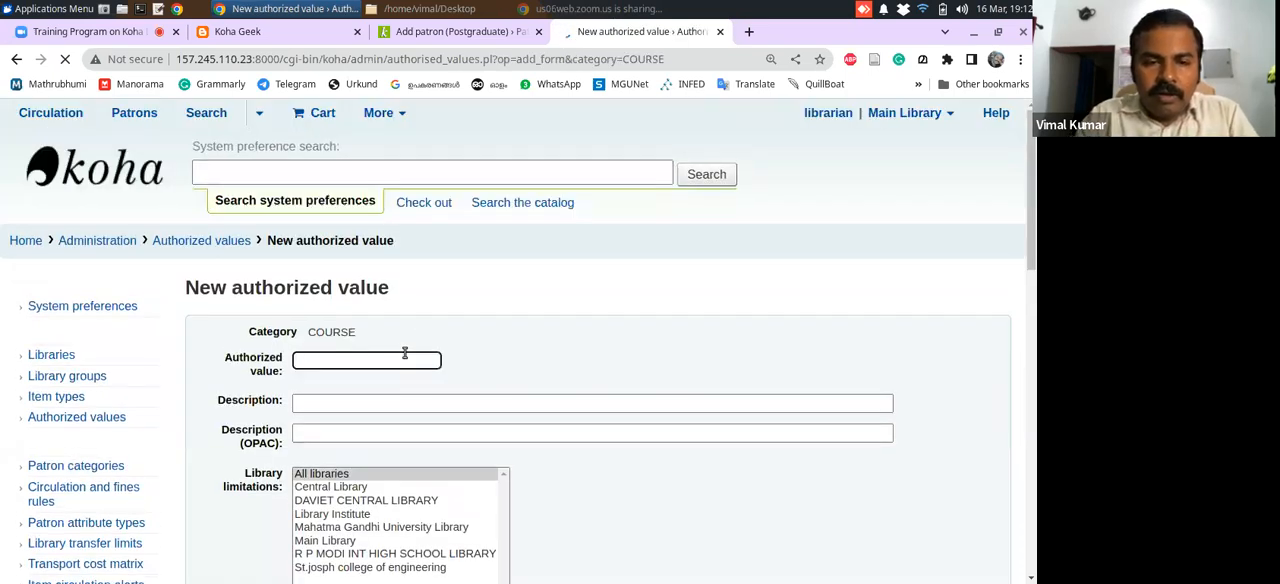
pyautogui.write('BA')
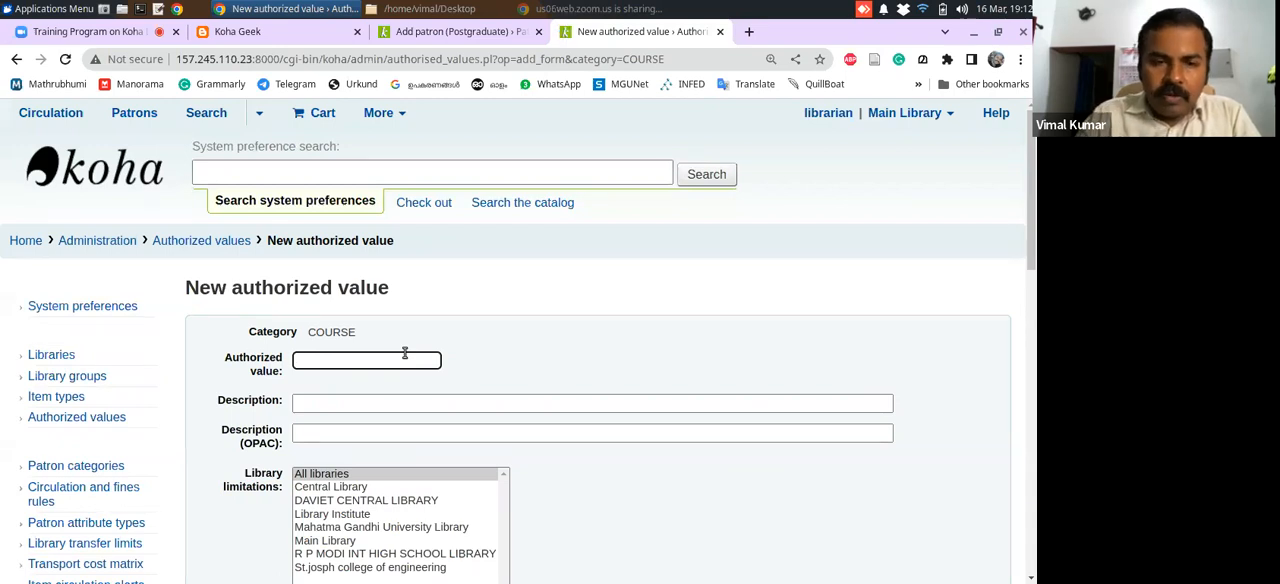
pyautogui.write('MA')
pyautogui.click(368, 403)
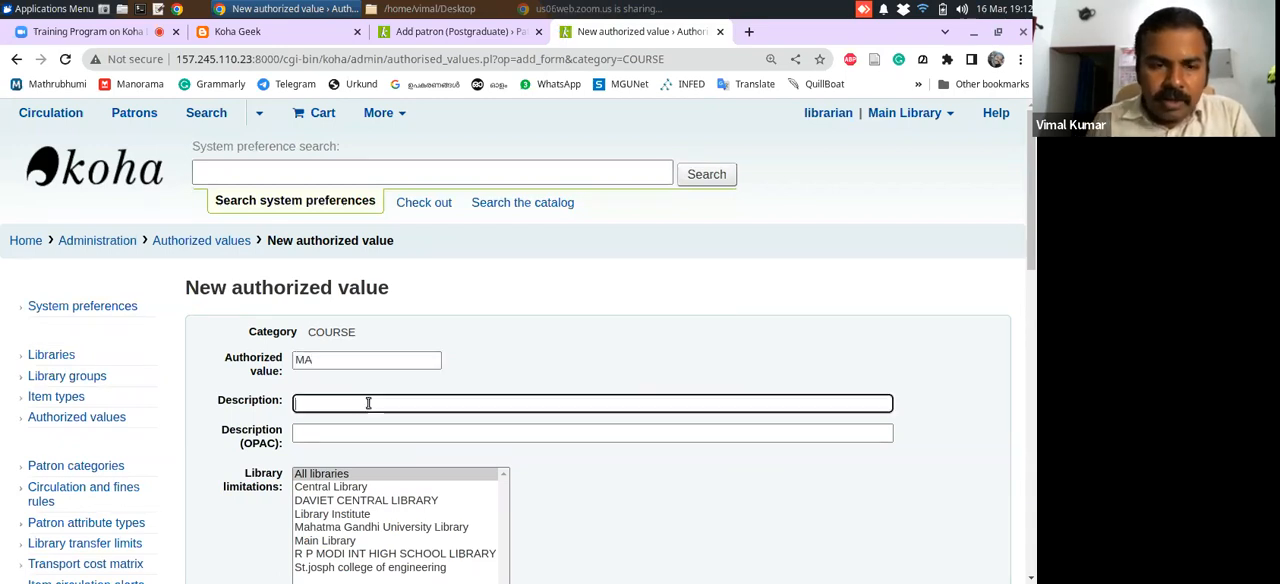
pyautogui.write('MA')
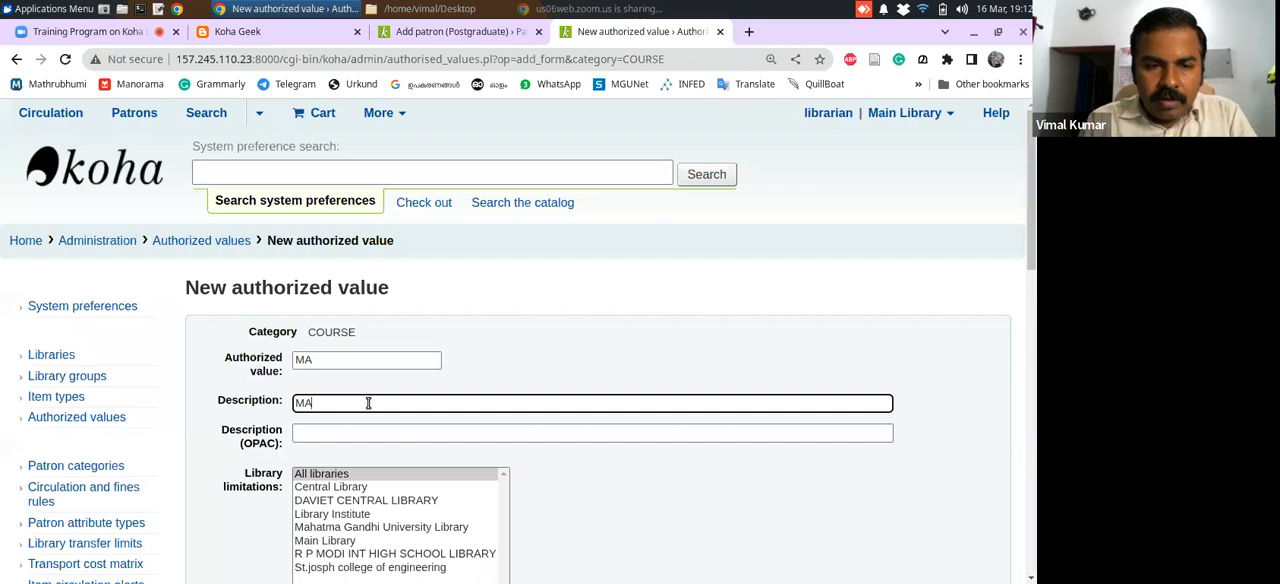
pyautogui.click(371, 433)
pyautogui.write('MA')
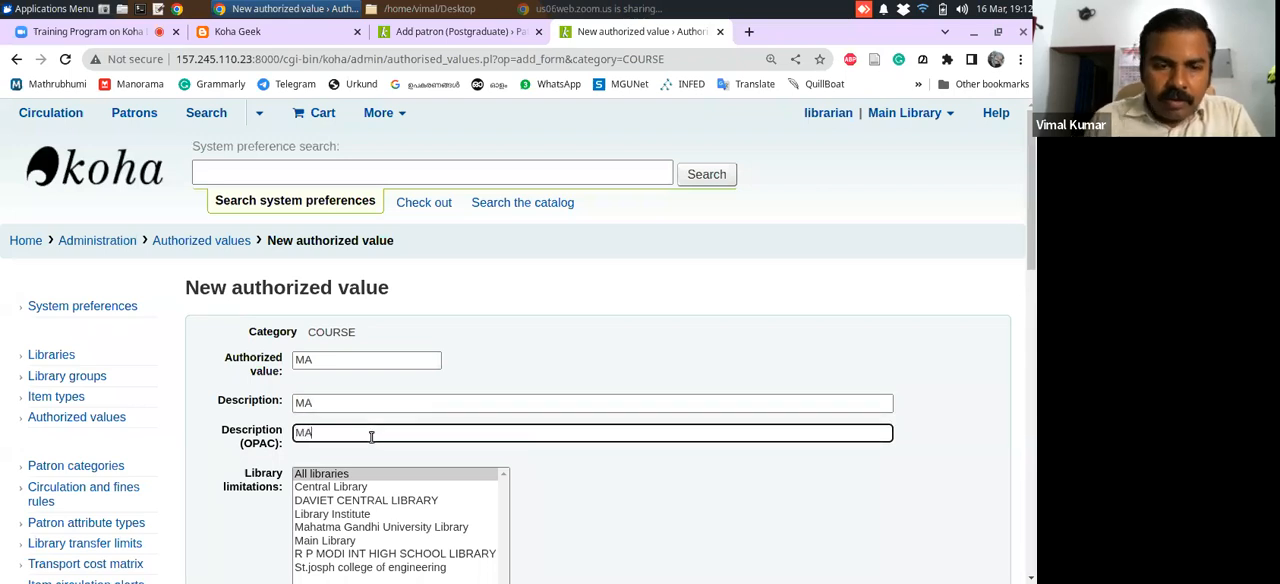
pyautogui.click(428, 476)
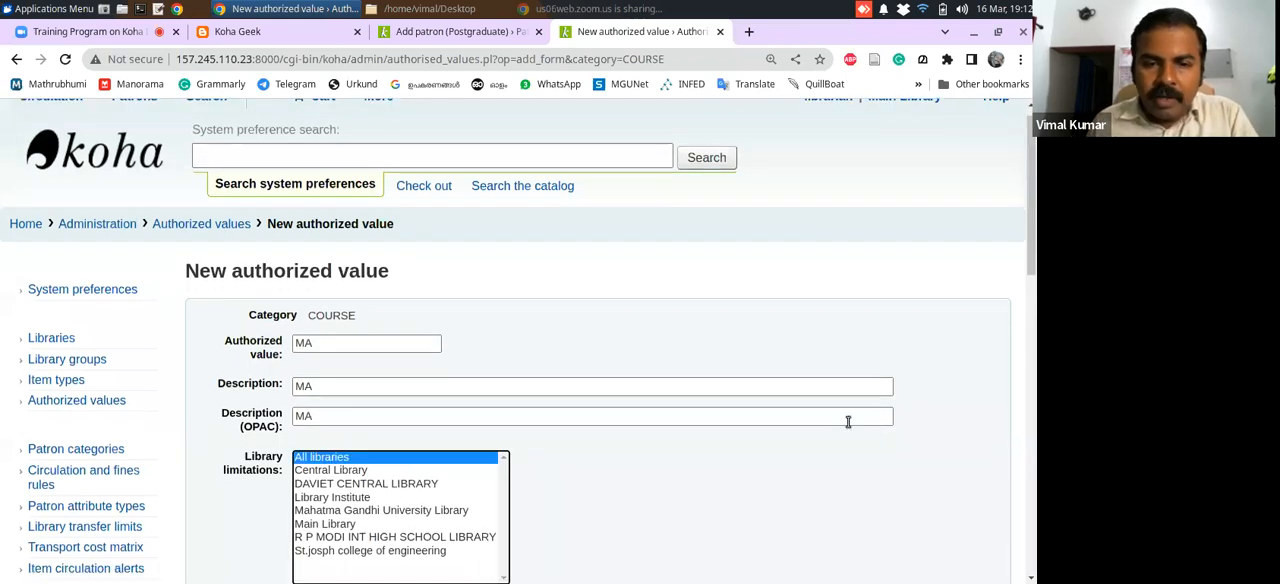
pyautogui.scroll(-4, 1030, 300)
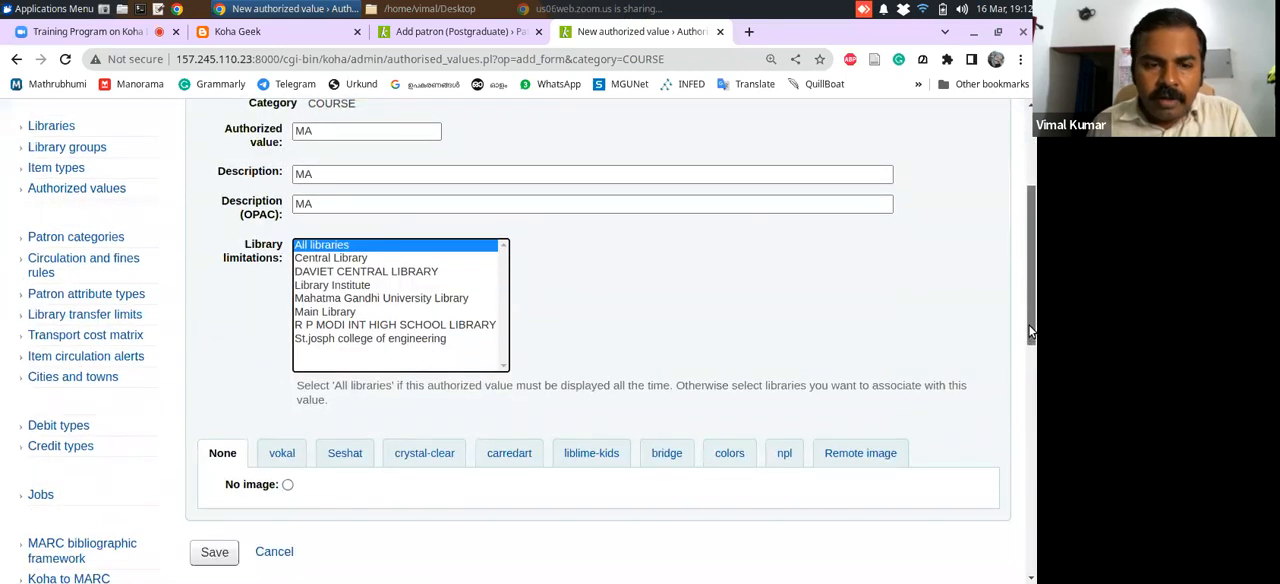
pyautogui.click(210, 553)
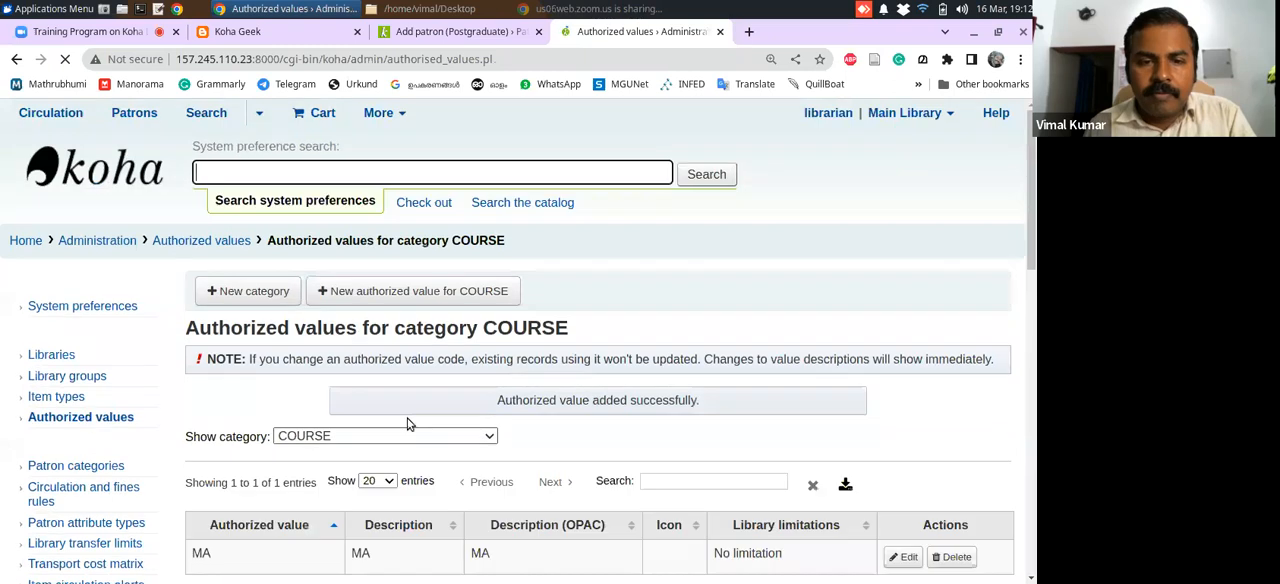
# Add the authorized value MSC to COURSE, with MSc as description and OPAC description for All libraries, and save it
pyautogui.scroll(-3, 1031, 300)
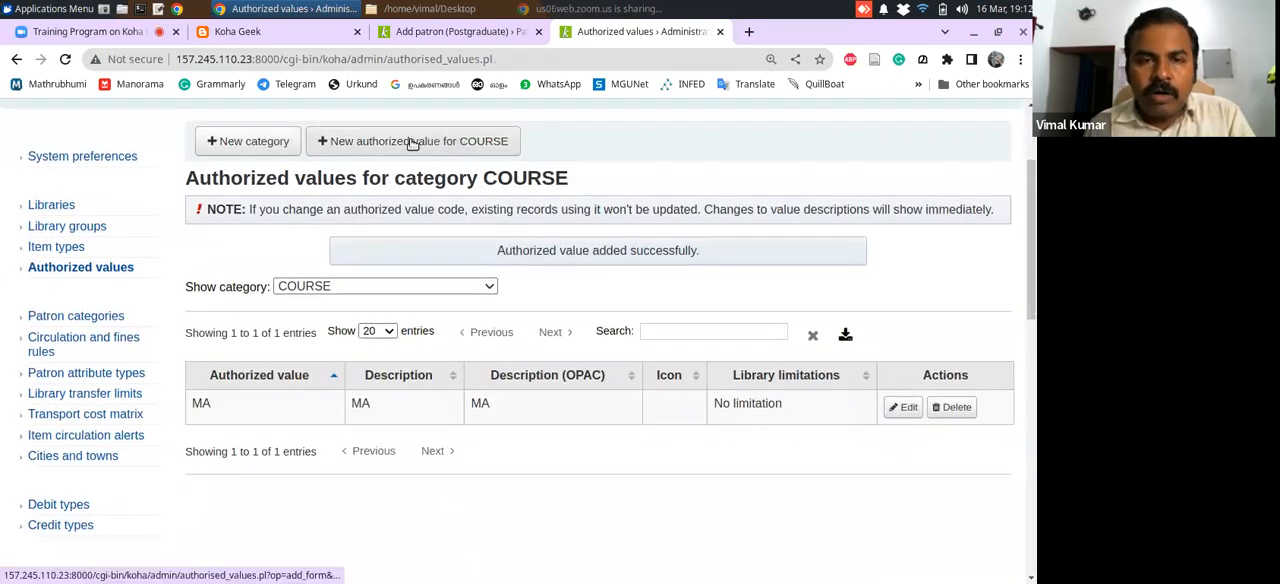
pyautogui.click(410, 137)
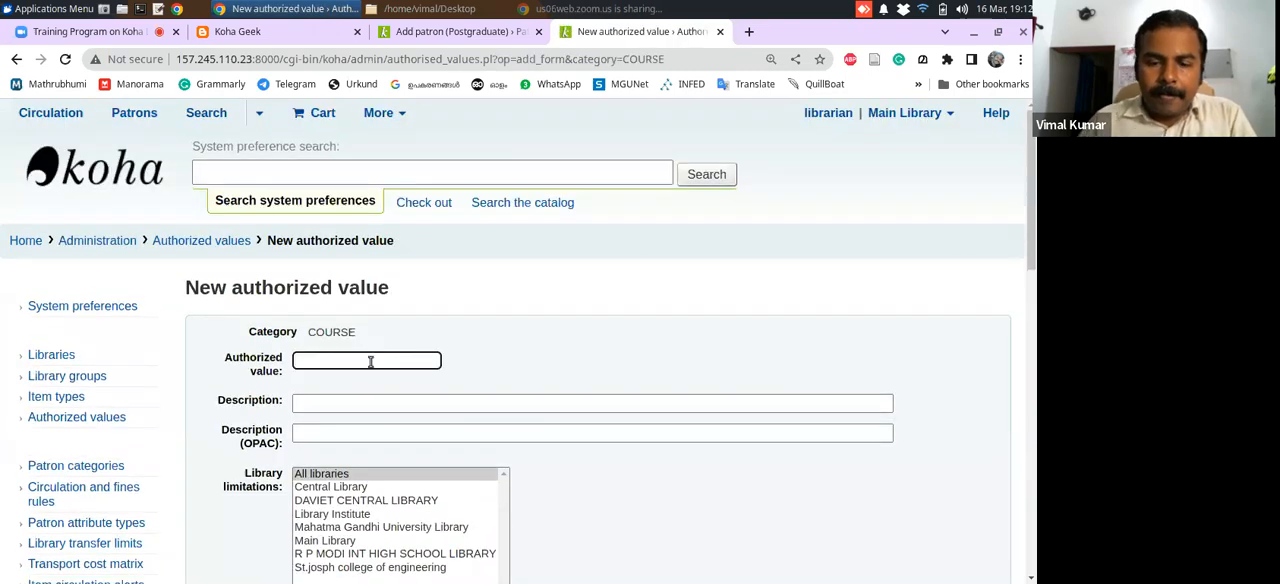
pyautogui.write('MSC')
pyautogui.click(376, 400)
pyautogui.write('MSc')
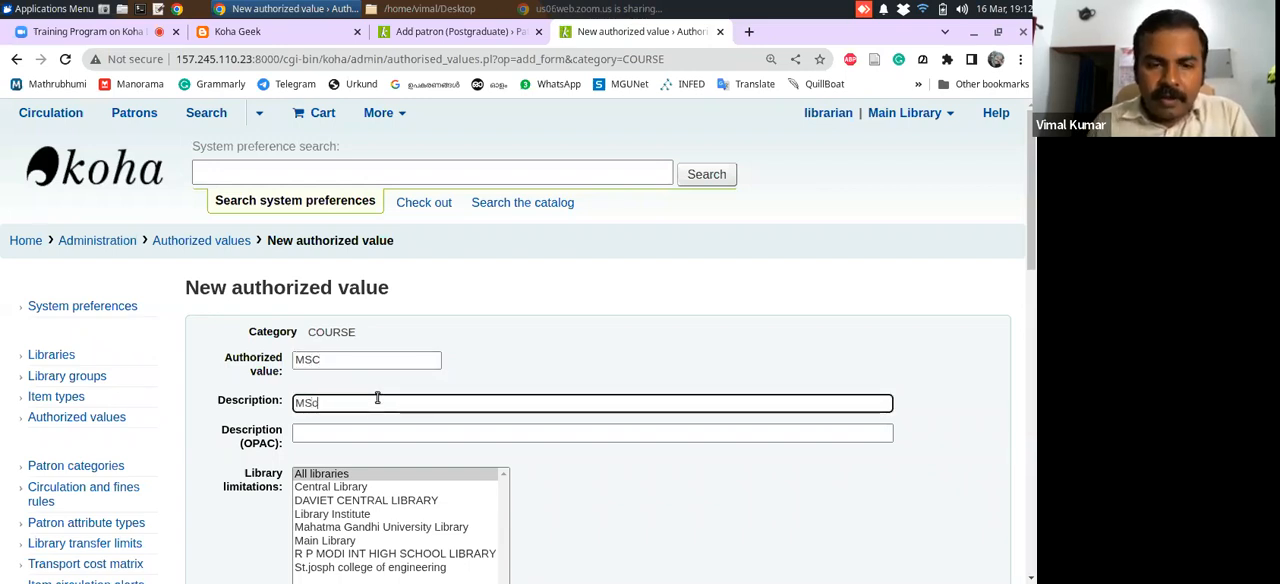
pyautogui.click(329, 428)
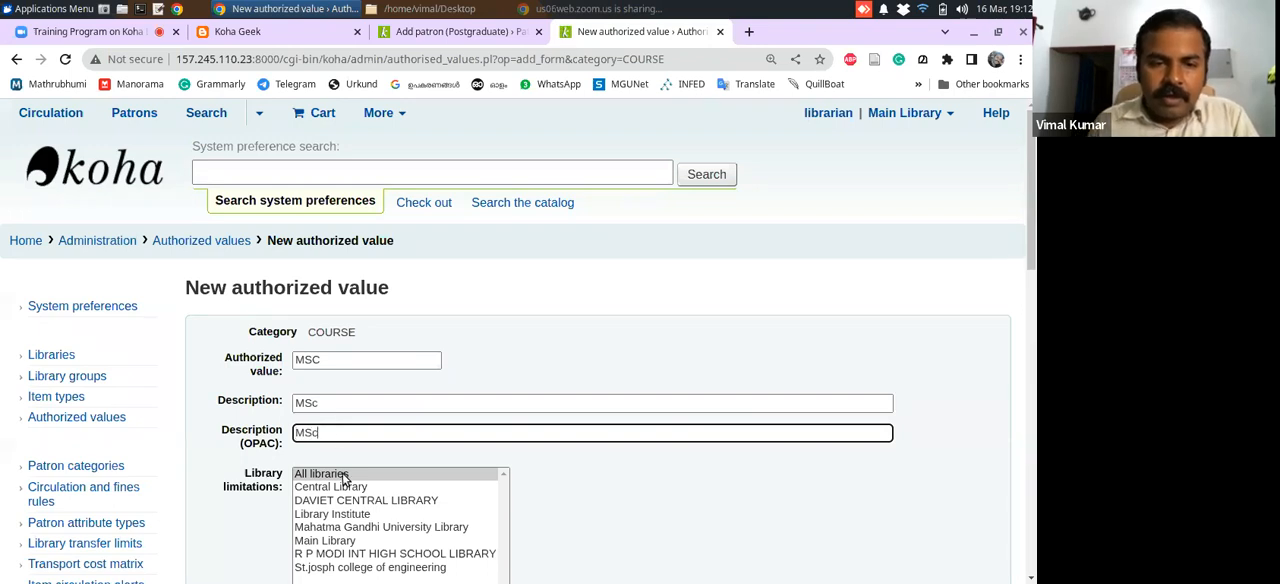
pyautogui.press('Tab')
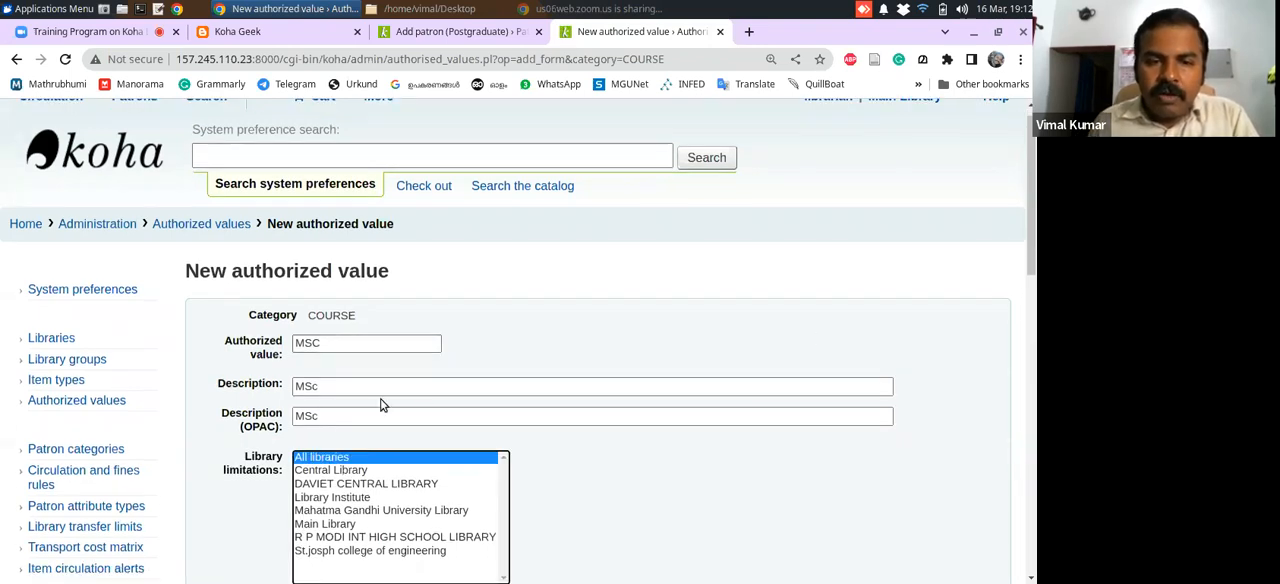
pyautogui.scroll(-3, 1033, 240)
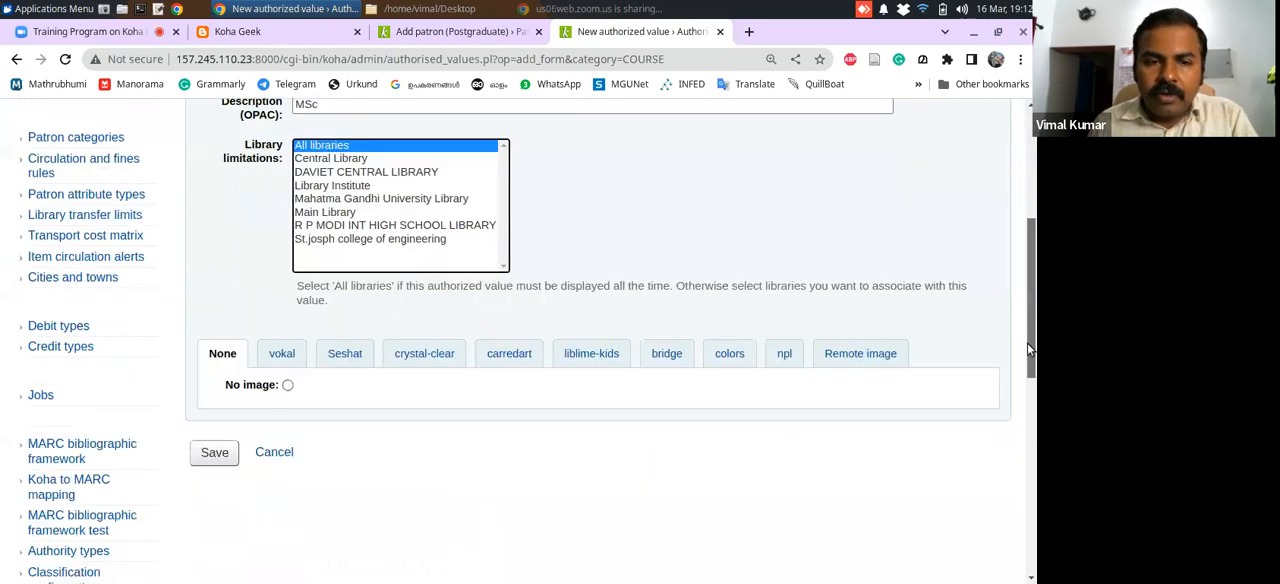
pyautogui.click(214, 420)
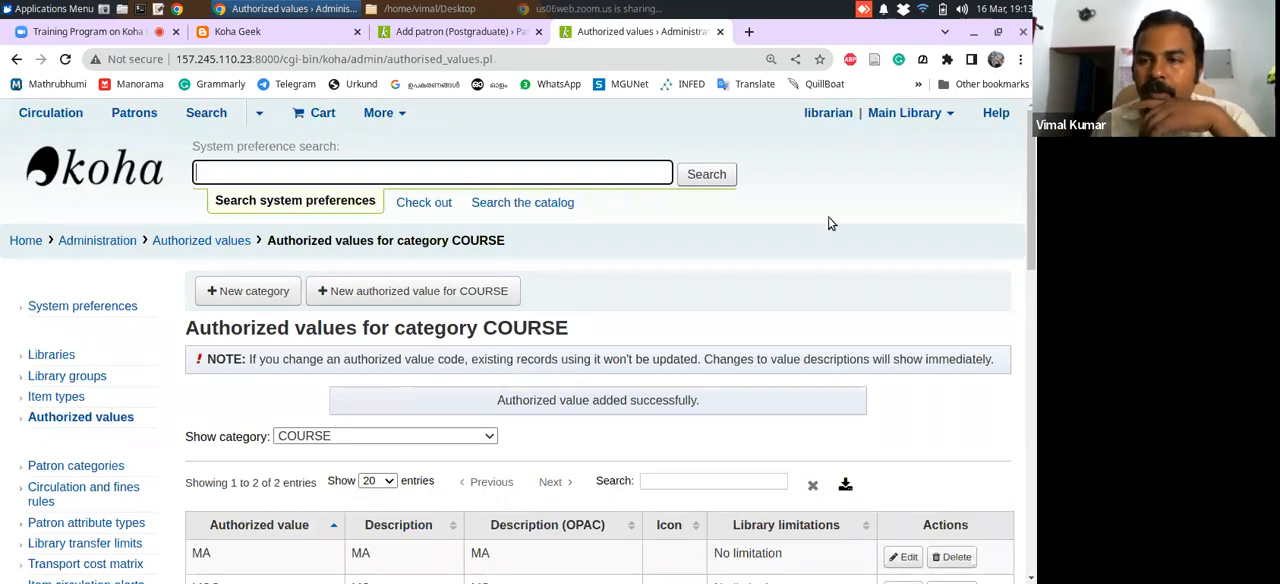
# Add the authorized value BA to COURSE, with BA as description and OPAC description, and save it
pyautogui.moveTo(1032, 268); pyautogui.dragTo(1032, 330)
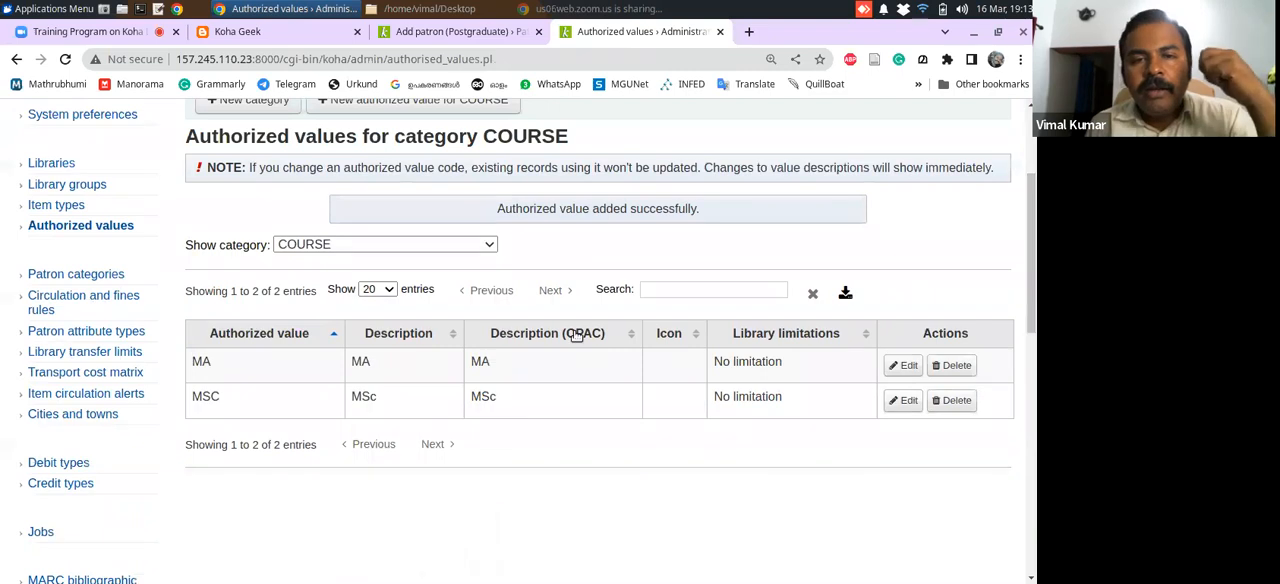
pyautogui.scroll(2, 520, 328)
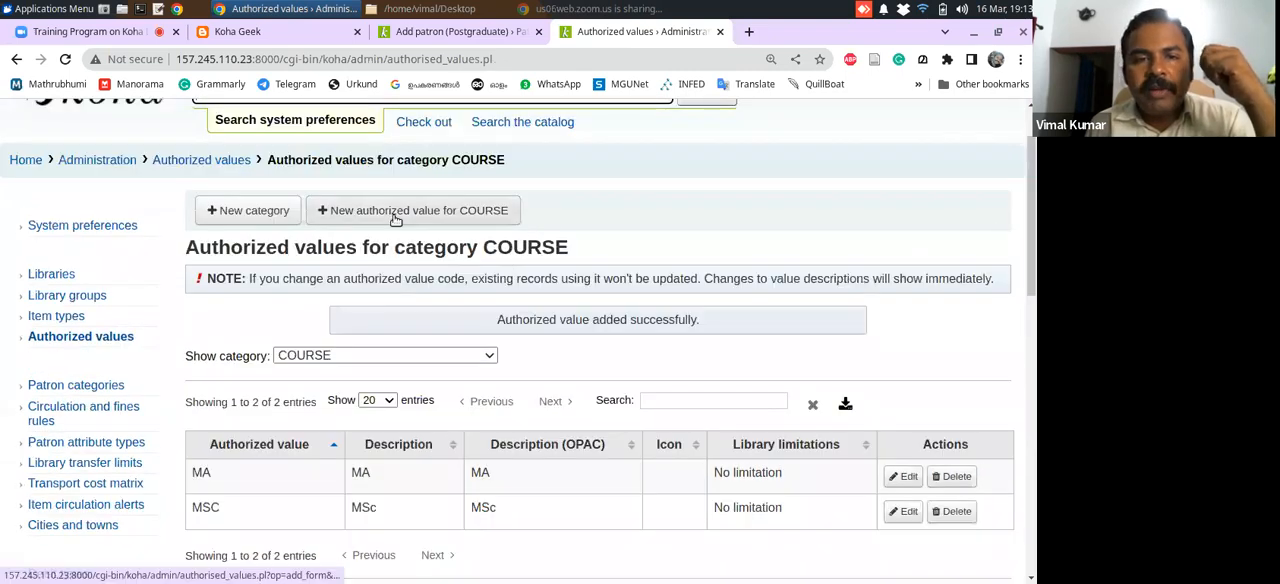
pyautogui.click(395, 219)
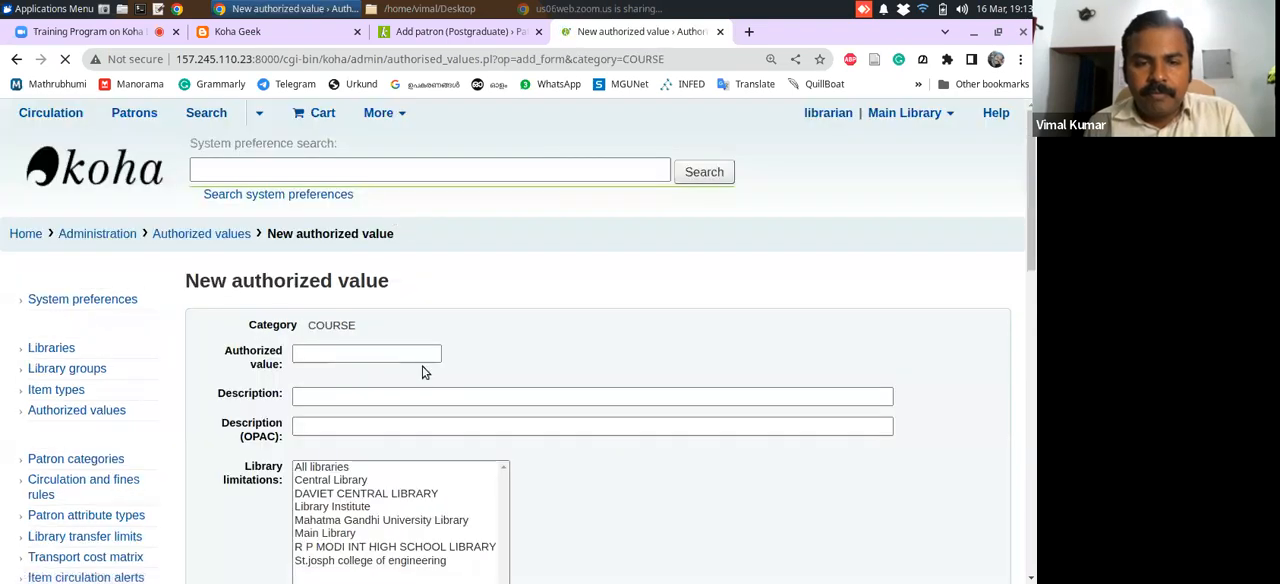
pyautogui.write('BA')
pyautogui.press('Tab')
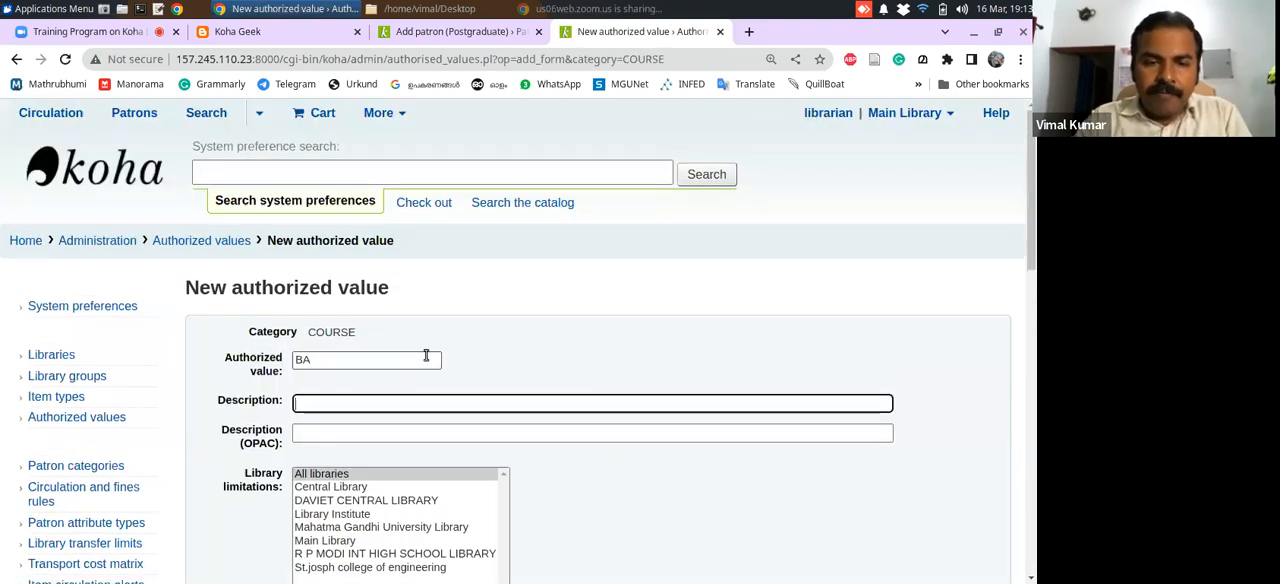
pyautogui.write('BA')
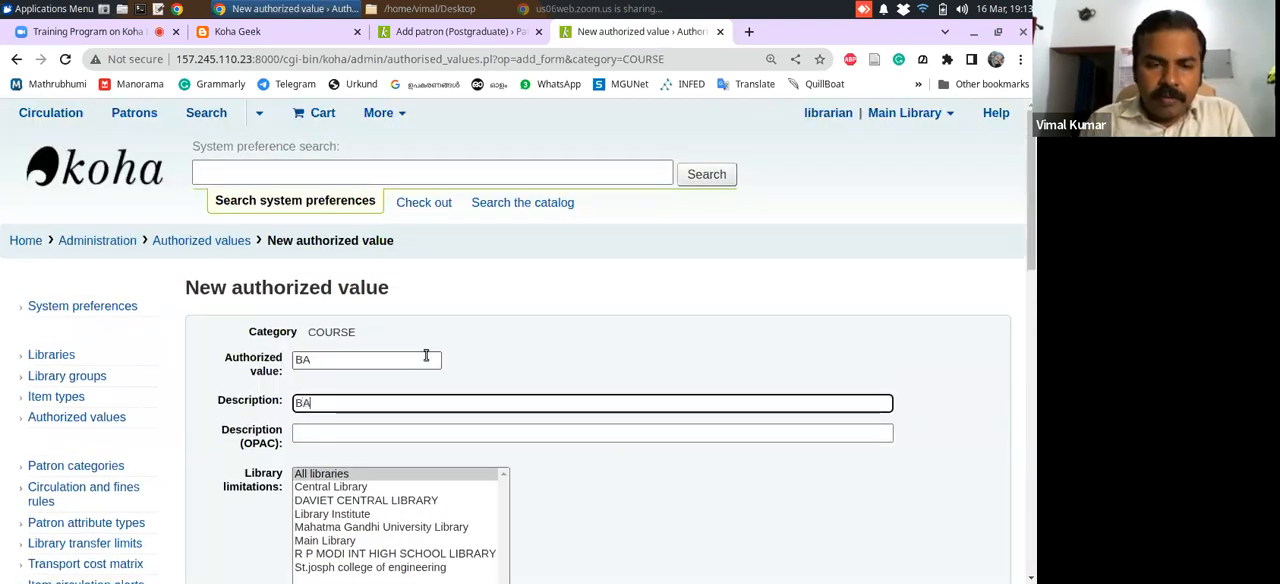
pyautogui.click(440, 433)
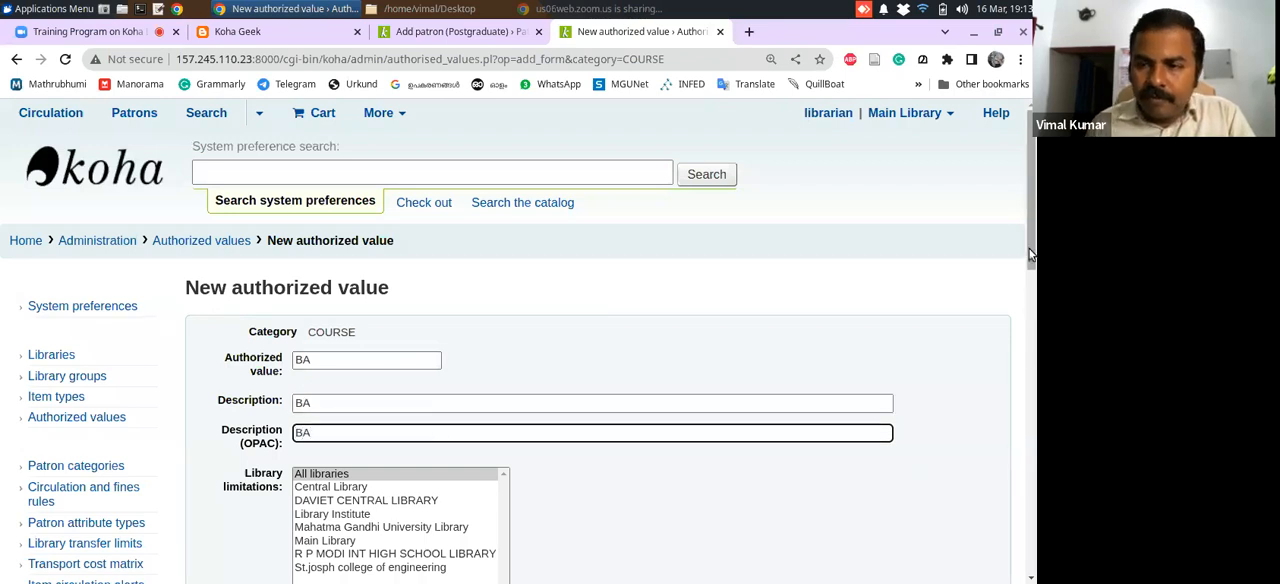
pyautogui.scroll(-4, 441, 433)
pyautogui.click(220, 442)
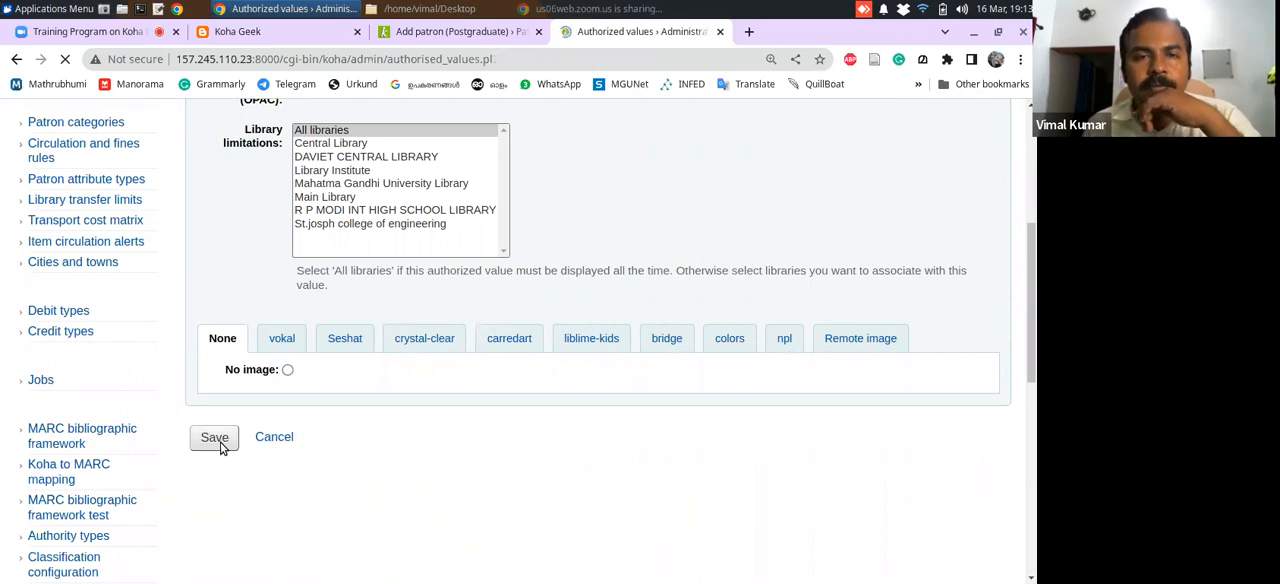
# Add the authorized value BSC to COURSE, with BSc as description and OPAC description, and save it
pyautogui.click(422, 296)
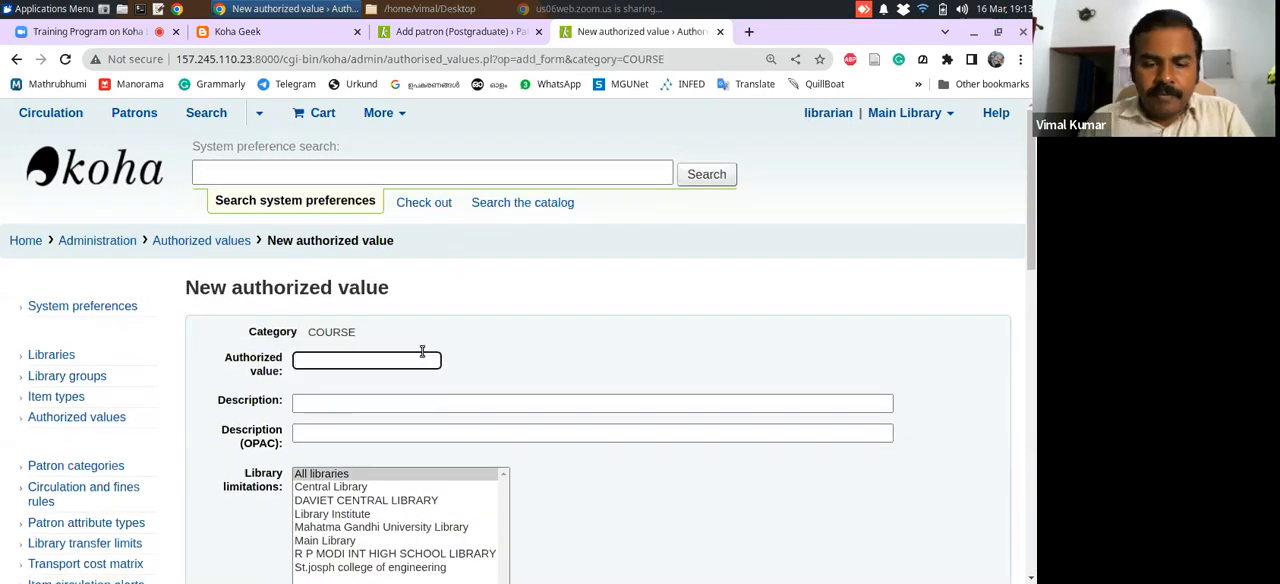
pyautogui.write('BSC')
pyautogui.click(408, 399)
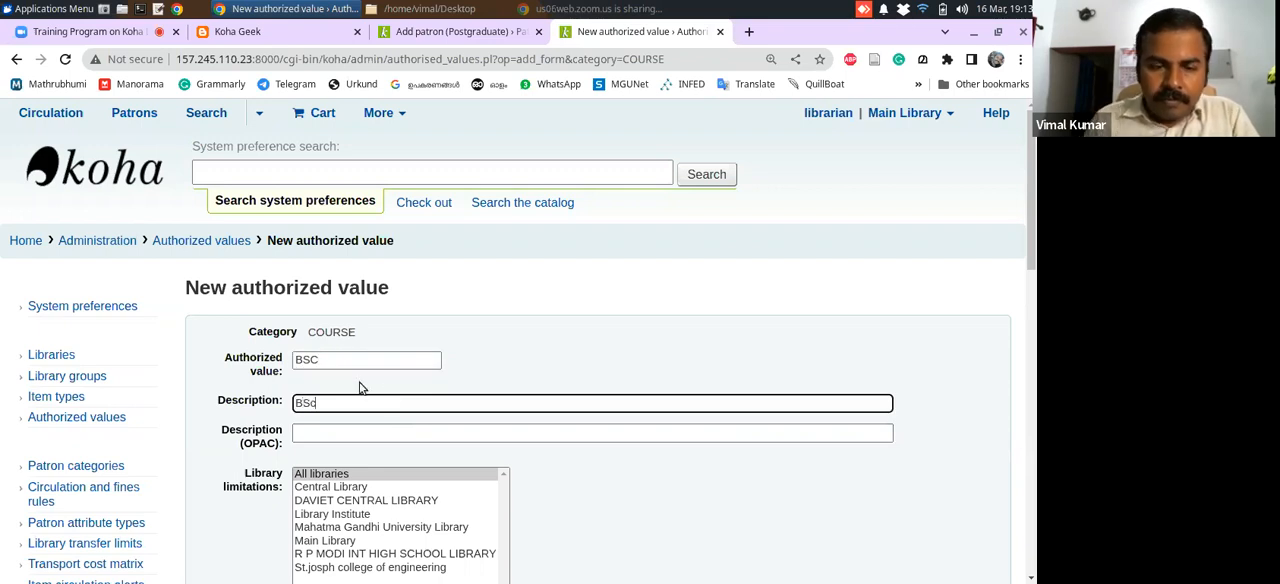
pyautogui.click(368, 432)
pyautogui.write('BSc')
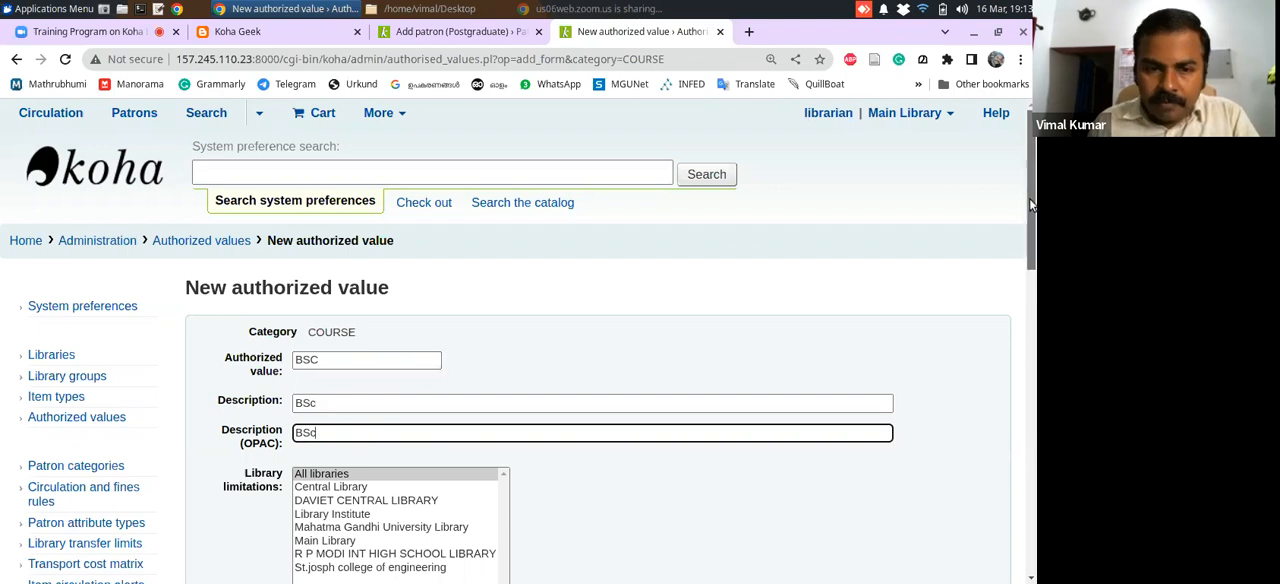
pyautogui.scroll(-5, 298, 427)
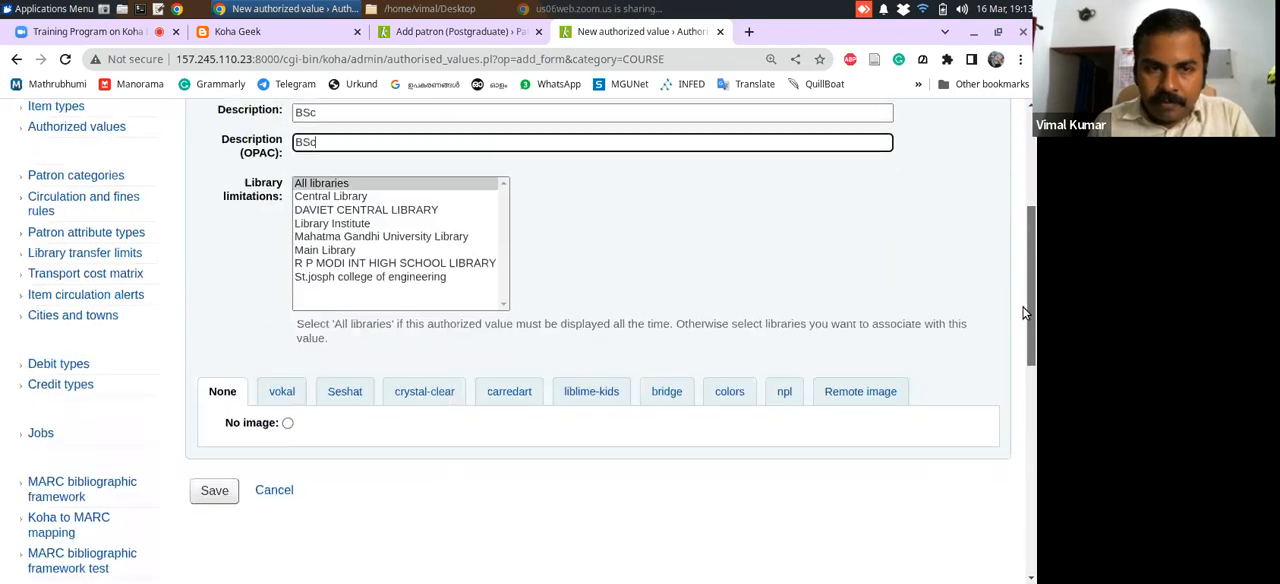
pyautogui.click(218, 430)
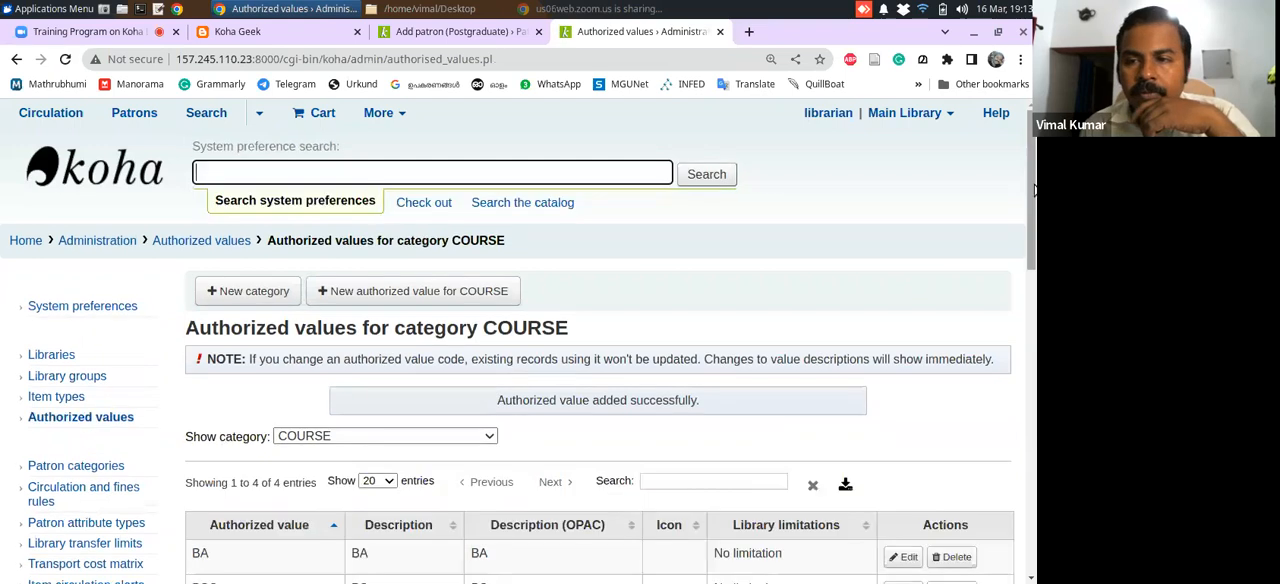
# Review the COURSE values, check Additional attributes and identifiers on the Add patron form, and return to the authorized values page
pyautogui.moveTo(1034, 178); pyautogui.dragTo(1032, 219)
pyautogui.click(466, 33)
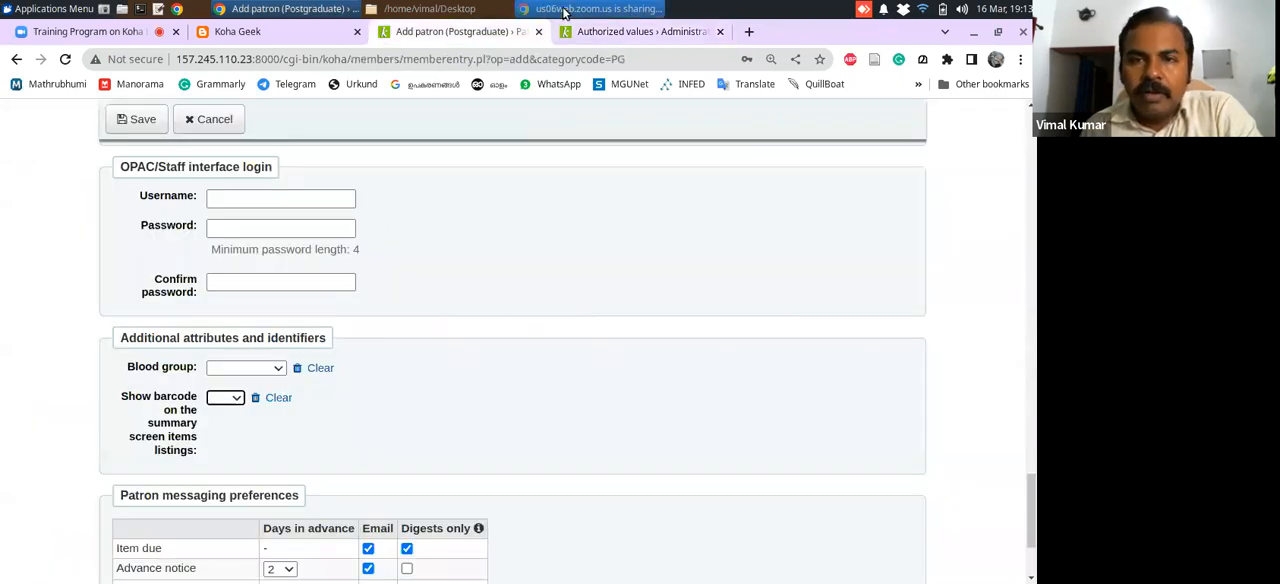
pyautogui.click(577, 35)
# Return to Koha administration and locate Patron attribute types under the Patrons and circulation section
pyautogui.scroll(3, 178, 240)
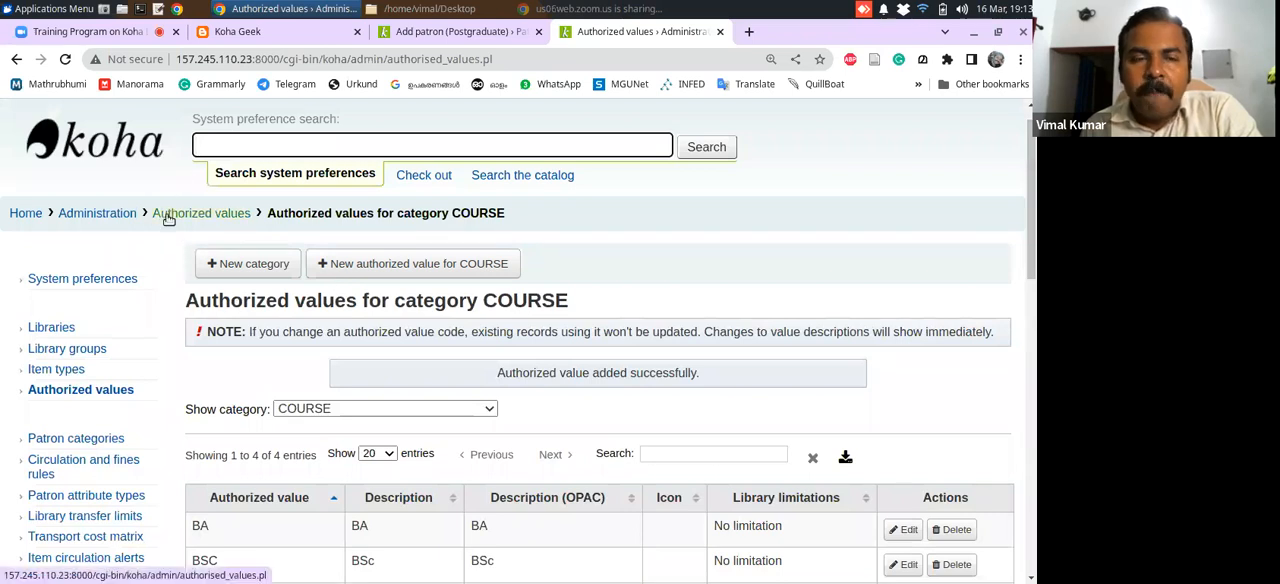
pyautogui.click(98, 215)
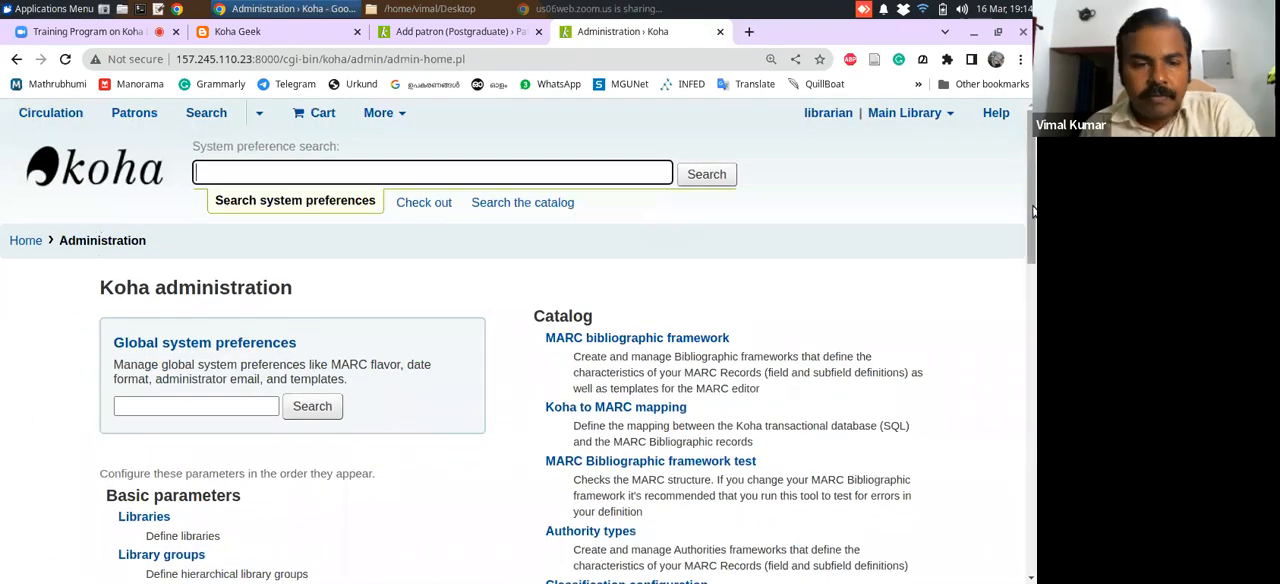
pyautogui.moveTo(1033, 210); pyautogui.dragTo(1001, 346)
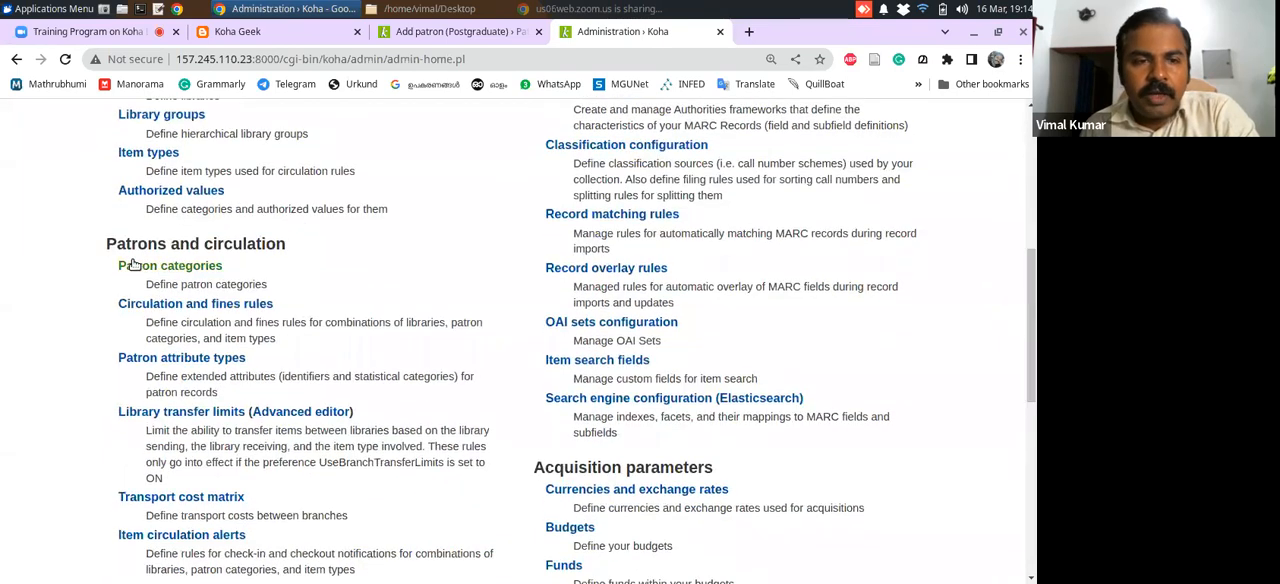
pyautogui.moveTo(107, 246); pyautogui.dragTo(285, 249)
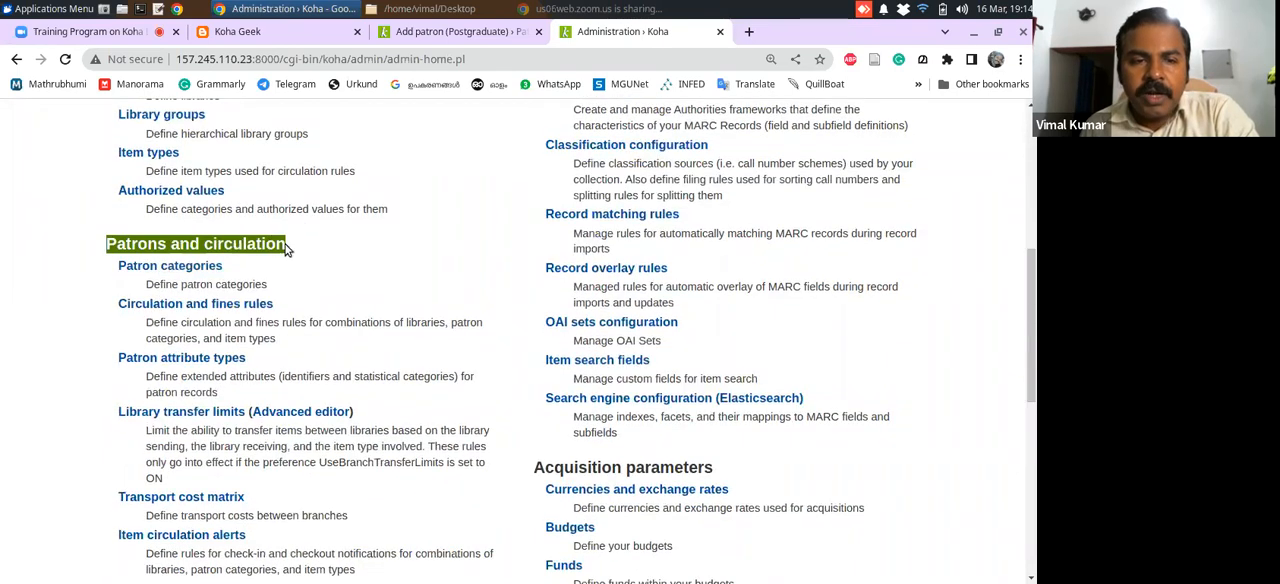
pyautogui.moveTo(108, 365); pyautogui.dragTo(291, 366)
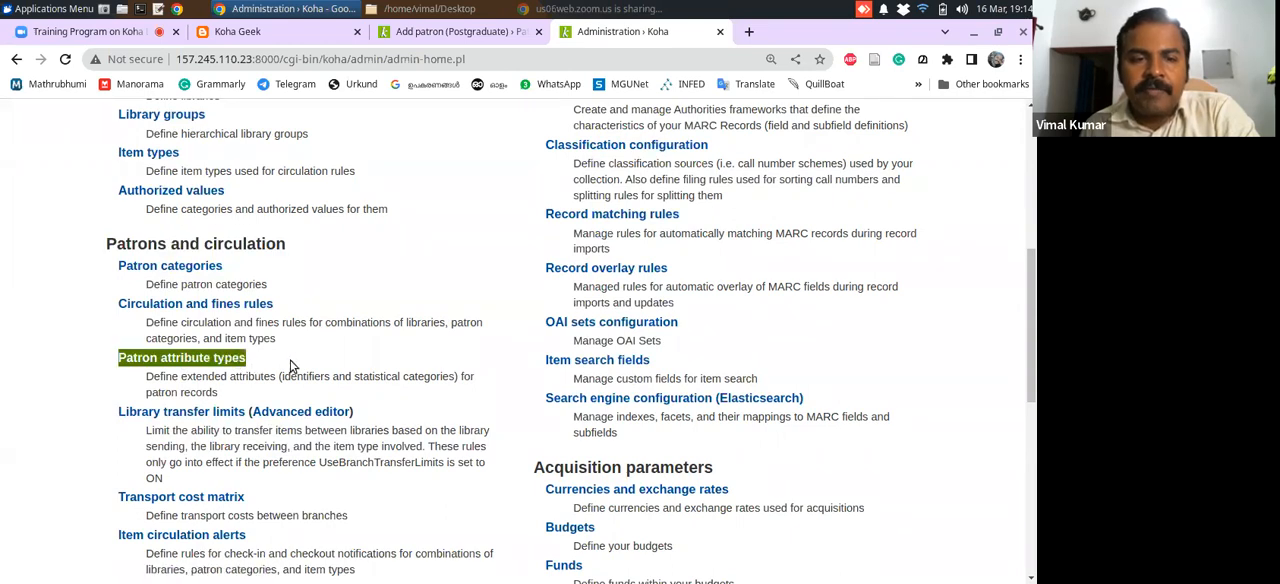
pyautogui.click(291, 366)
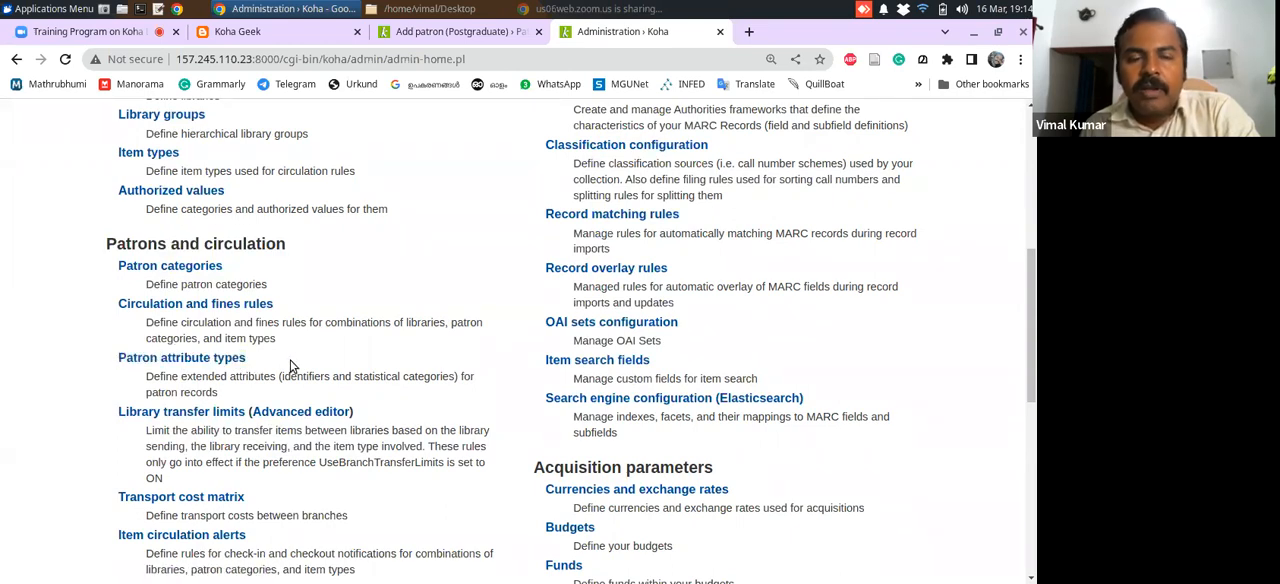
# Open Patron attribute types from the Patrons and circulation section and start a new patron attribute type
pyautogui.moveTo(1035, 358); pyautogui.dragTo(1029, 379)
pyautogui.moveTo(109, 274); pyautogui.dragTo(263, 270)
pyautogui.click(263, 269)
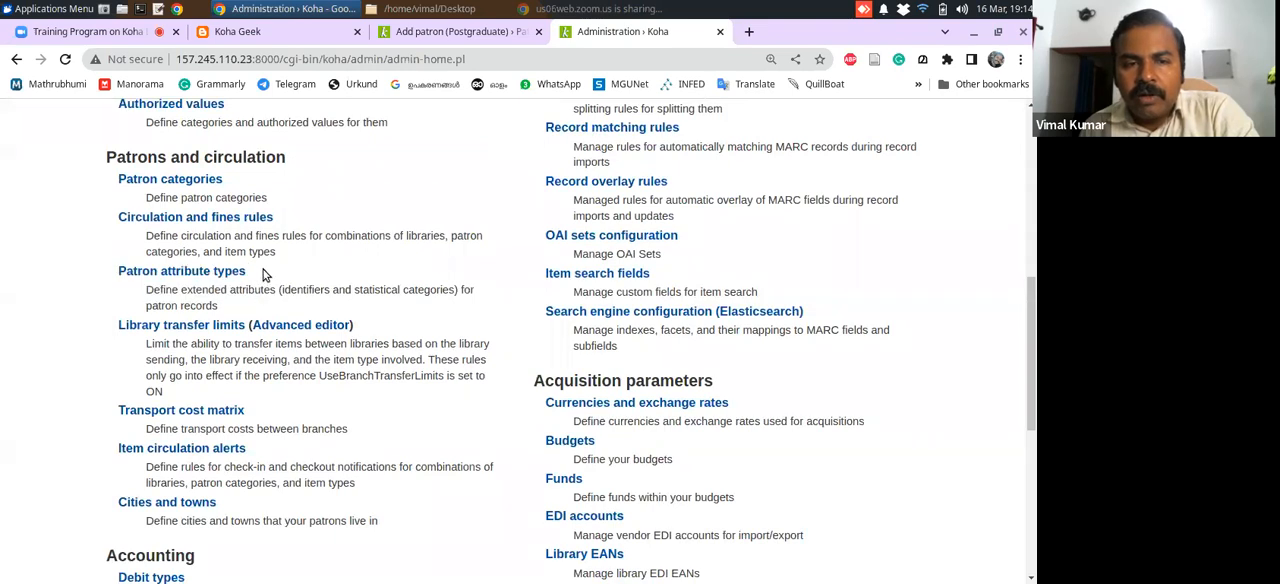
pyautogui.click(206, 275)
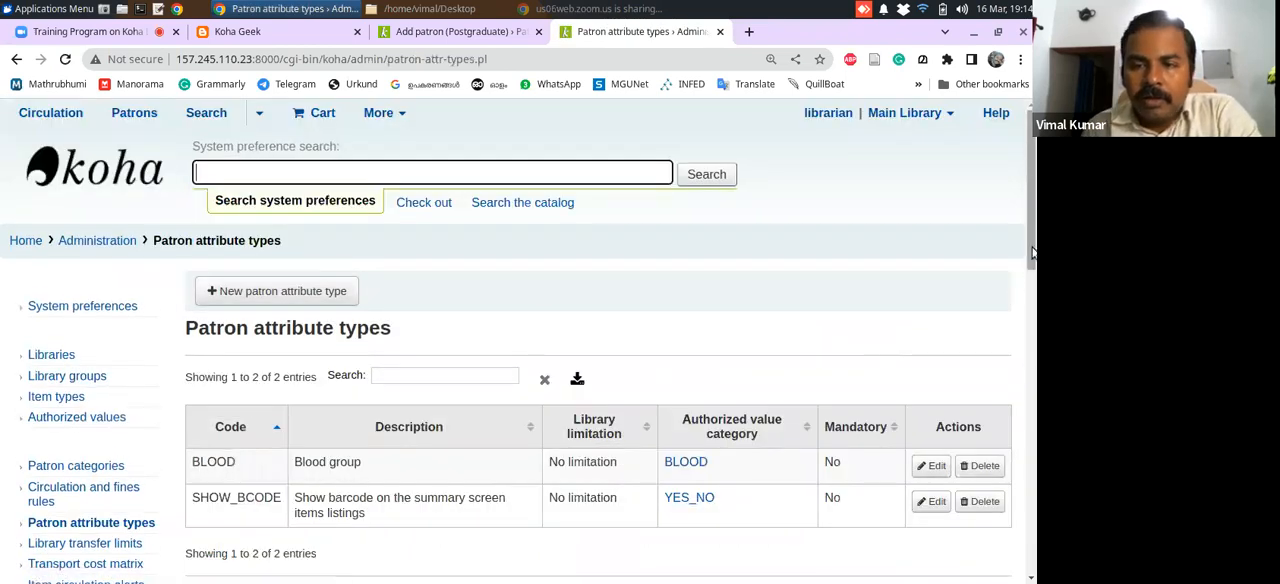
pyautogui.scroll(-3, 1033, 253)
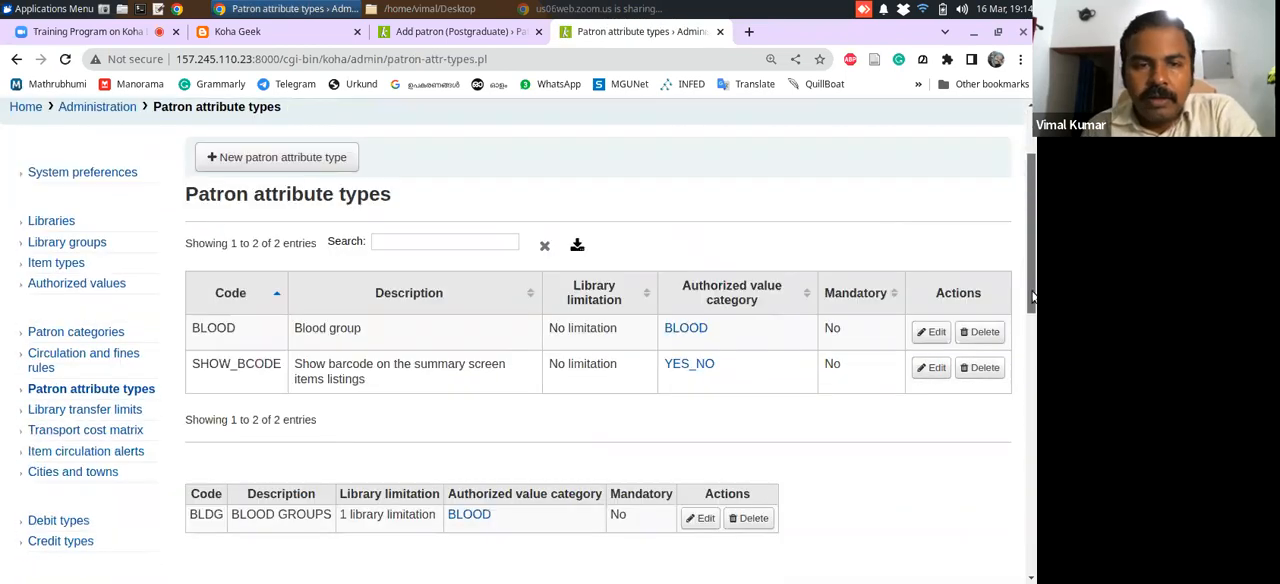
pyautogui.click(280, 162)
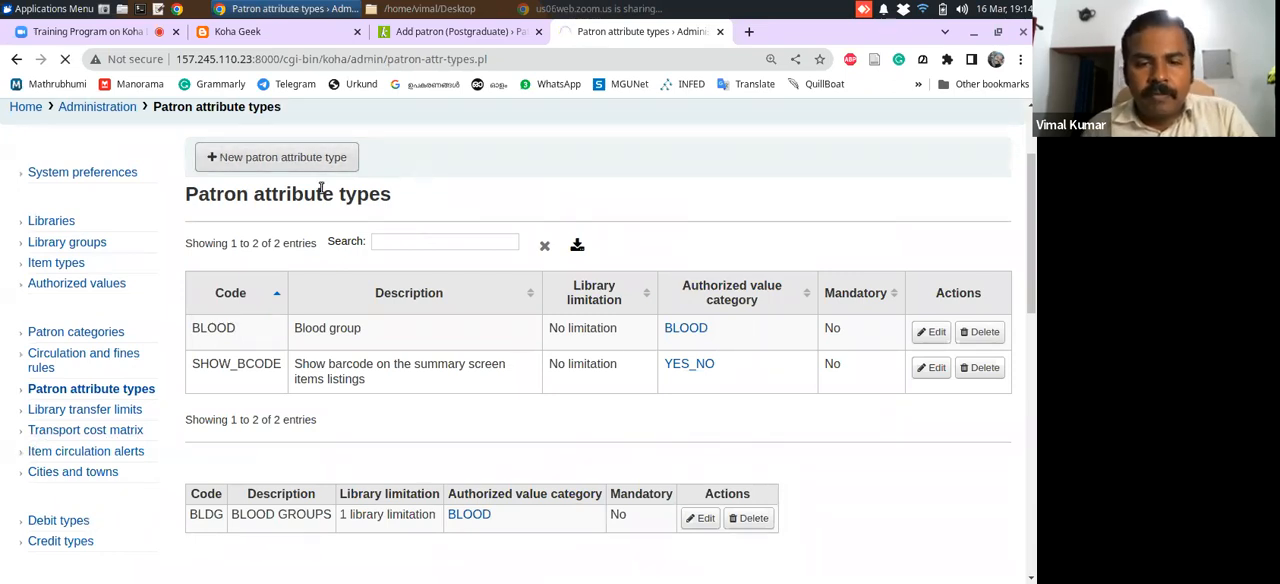
# Enter COURSE as the patron attribute type code and Course Name as its description
pyautogui.click(325, 338)
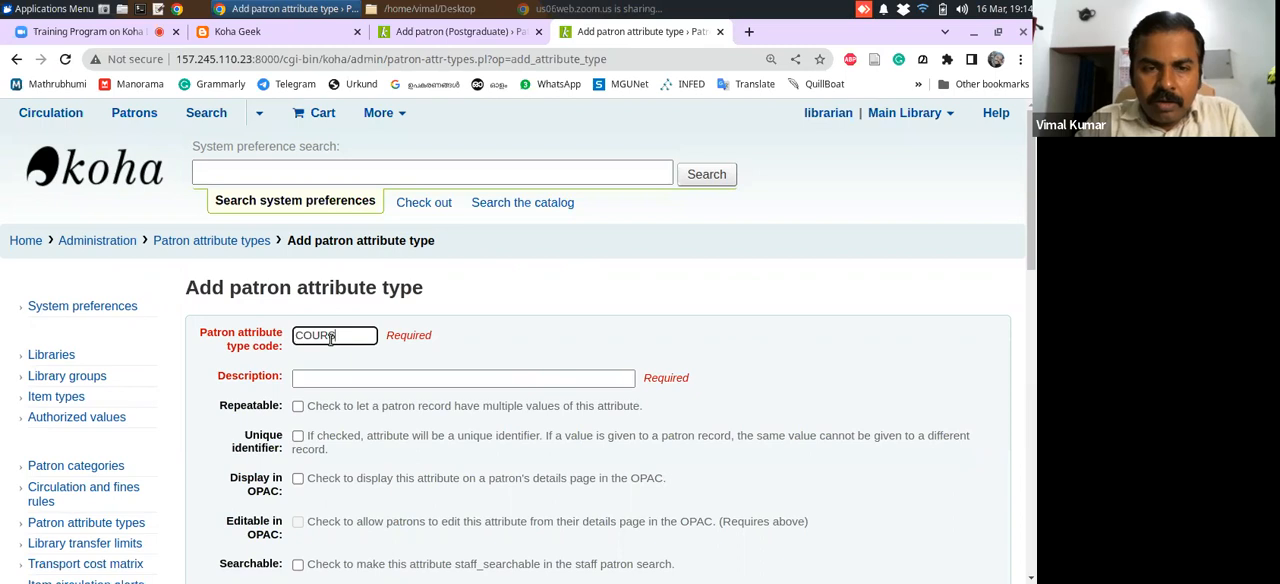
pyautogui.click(338, 380)
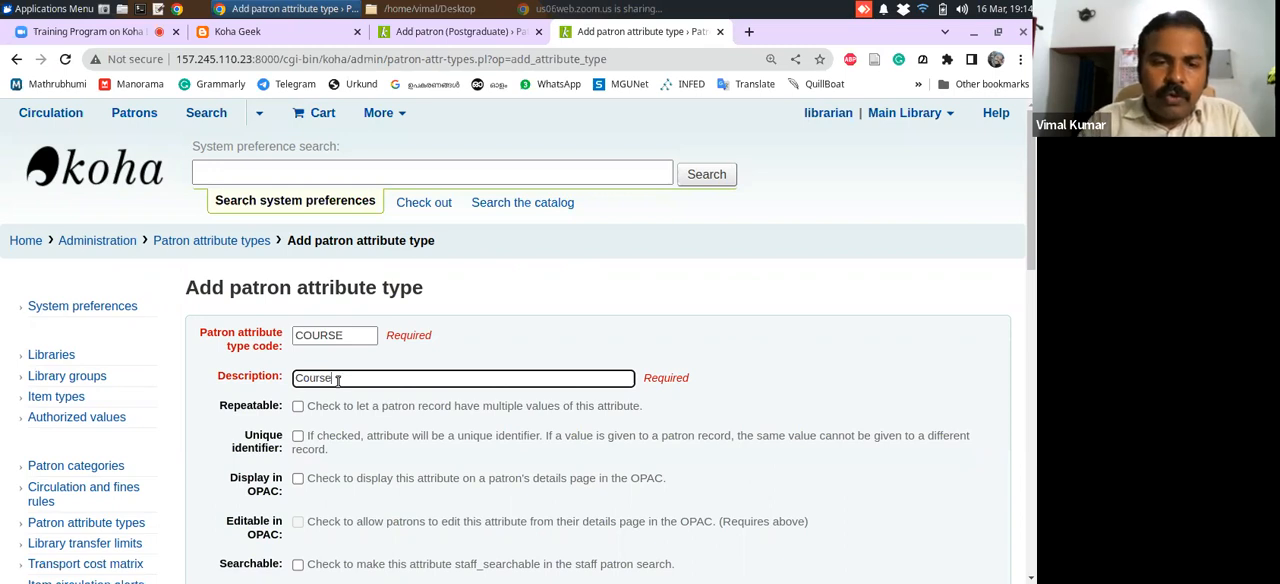
pyautogui.press('BackSpace')
pyautogui.press('BackSpace')
pyautogui.press('BackSpace')
pyautogui.press('BackSpace')
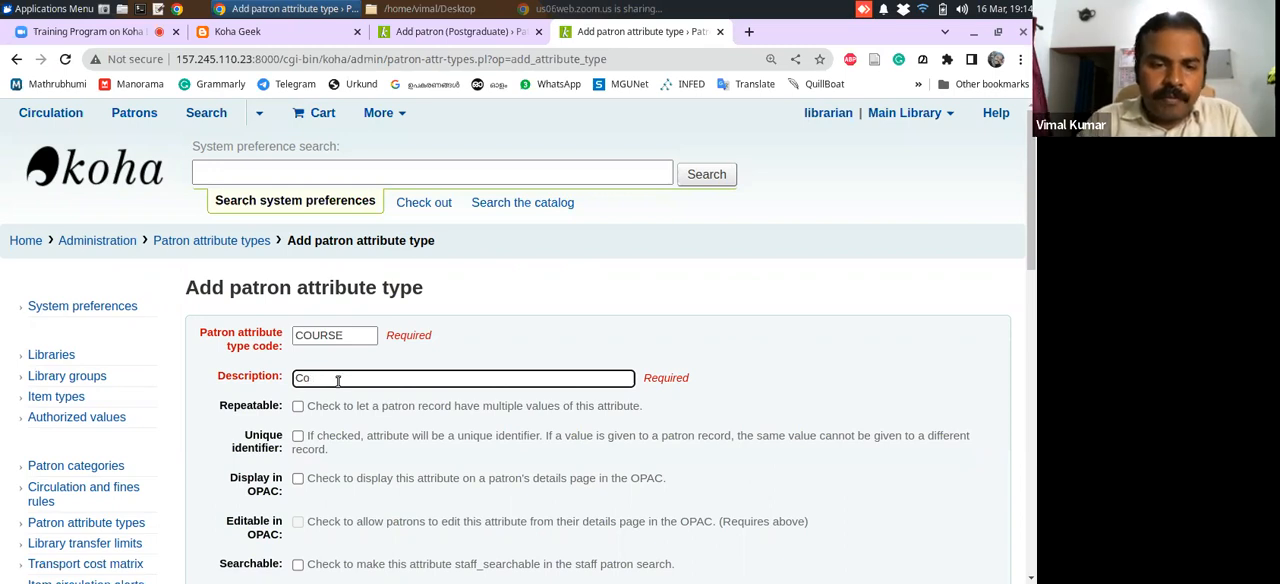
pyautogui.write('urse')
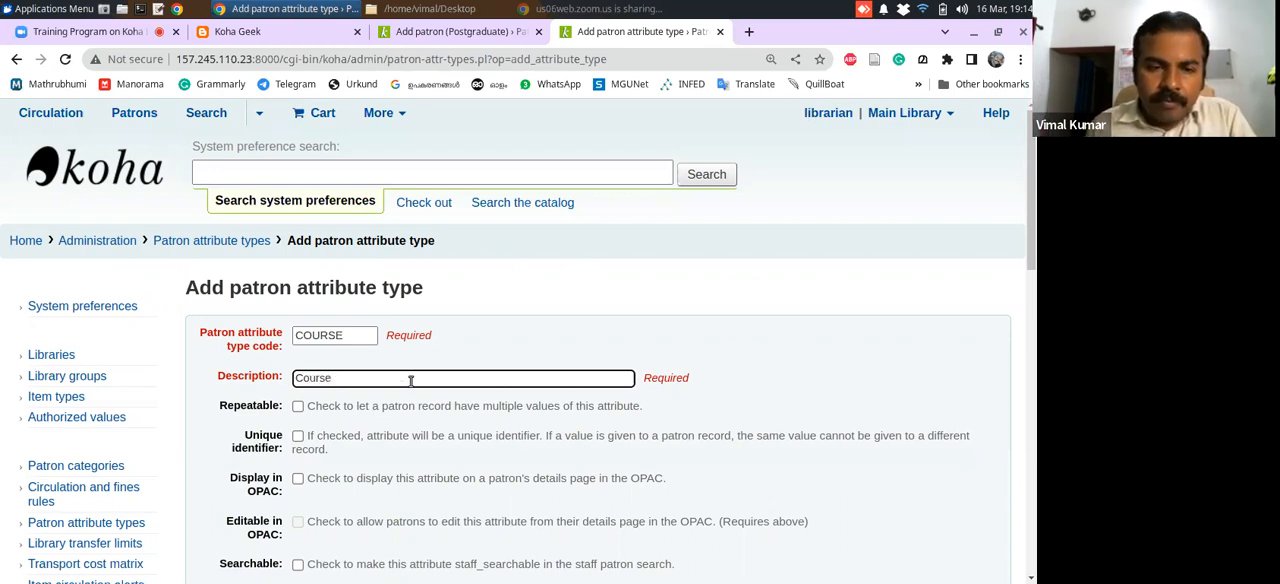
pyautogui.write(' Name')
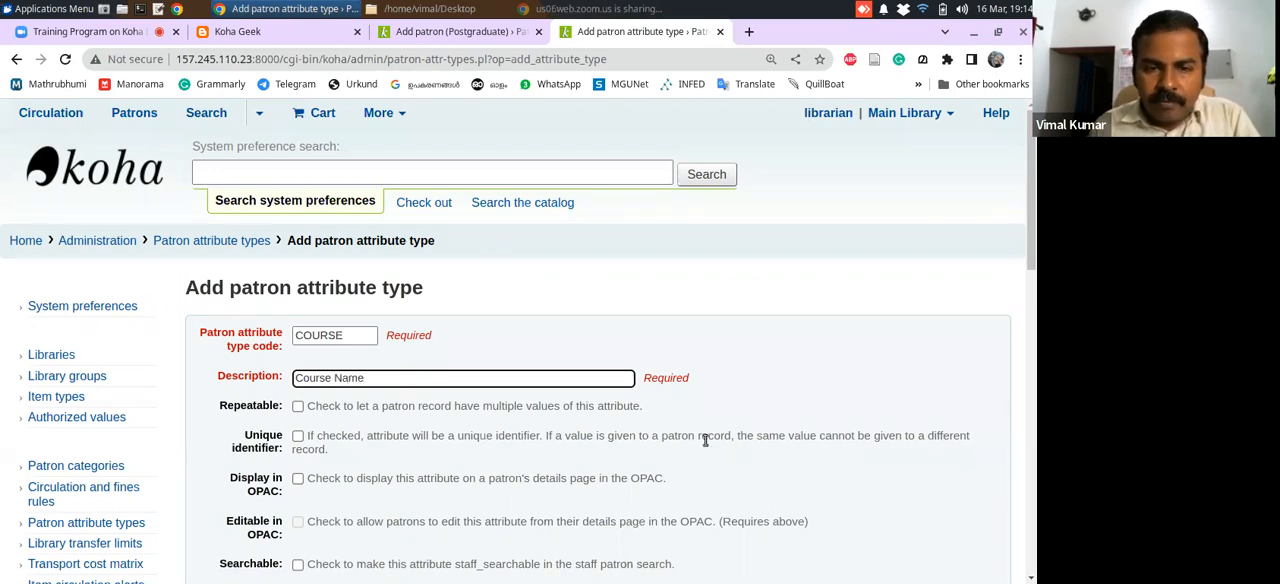
pyautogui.moveTo(1033, 232); pyautogui.dragTo(1033, 287)
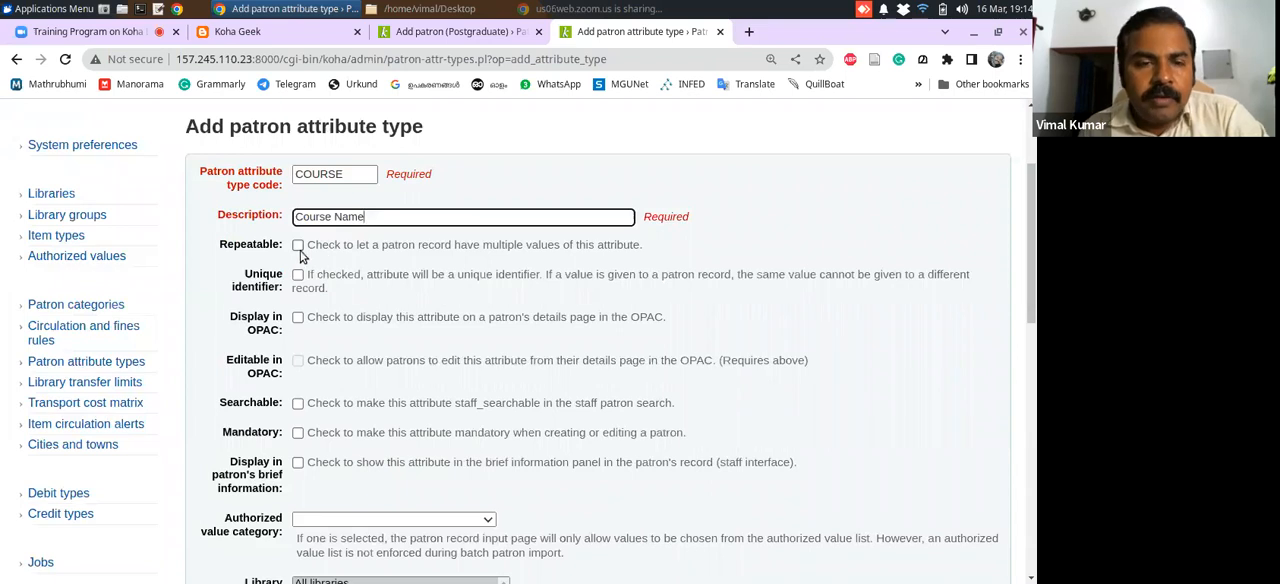
pyautogui.click(298, 318)
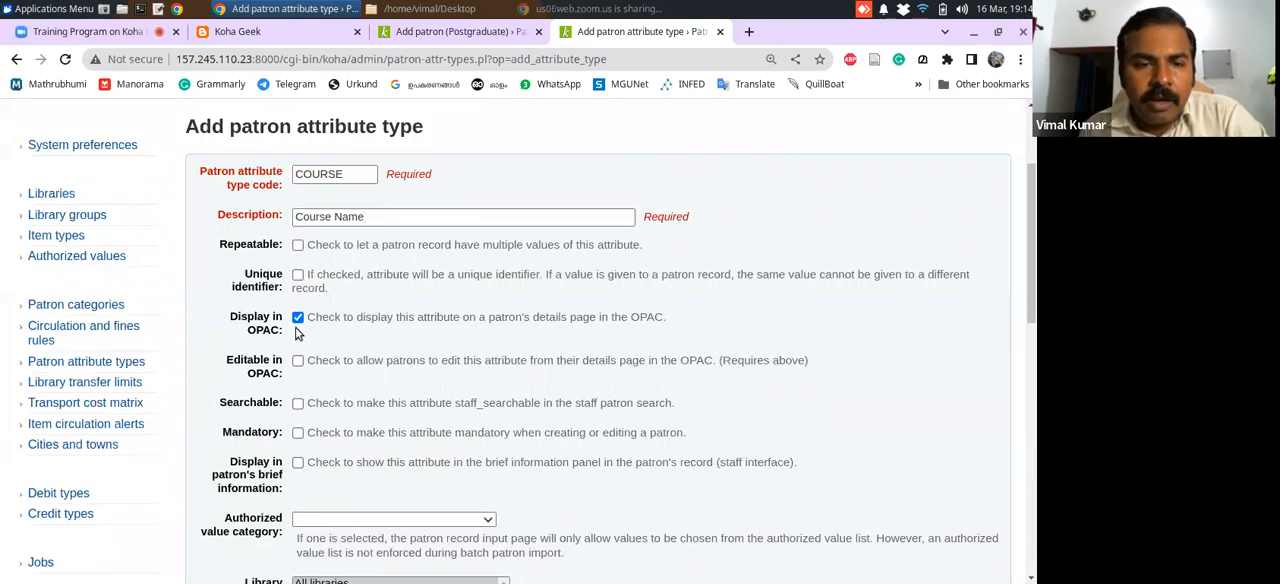
pyautogui.moveTo(1035, 305); pyautogui.dragTo(1033, 335)
pyautogui.click(298, 222)
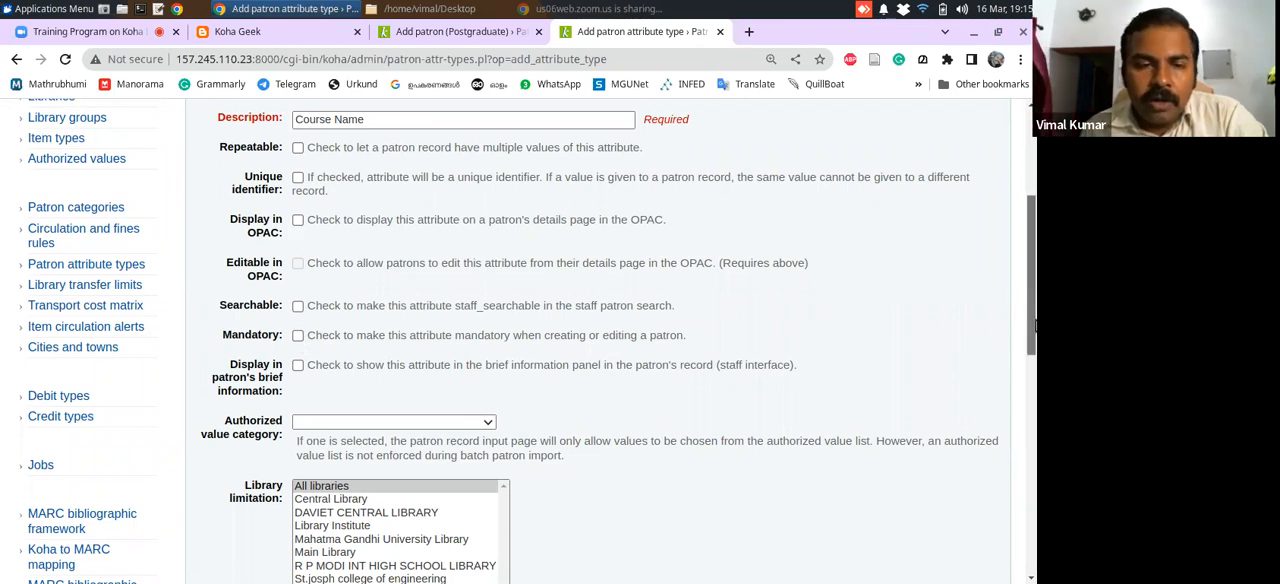
# Enable Searchable and Display in patron's brief information for the attribute, and set its authorized value category to COURSE
pyautogui.scroll(-1, 360, 235)
pyautogui.click(298, 242)
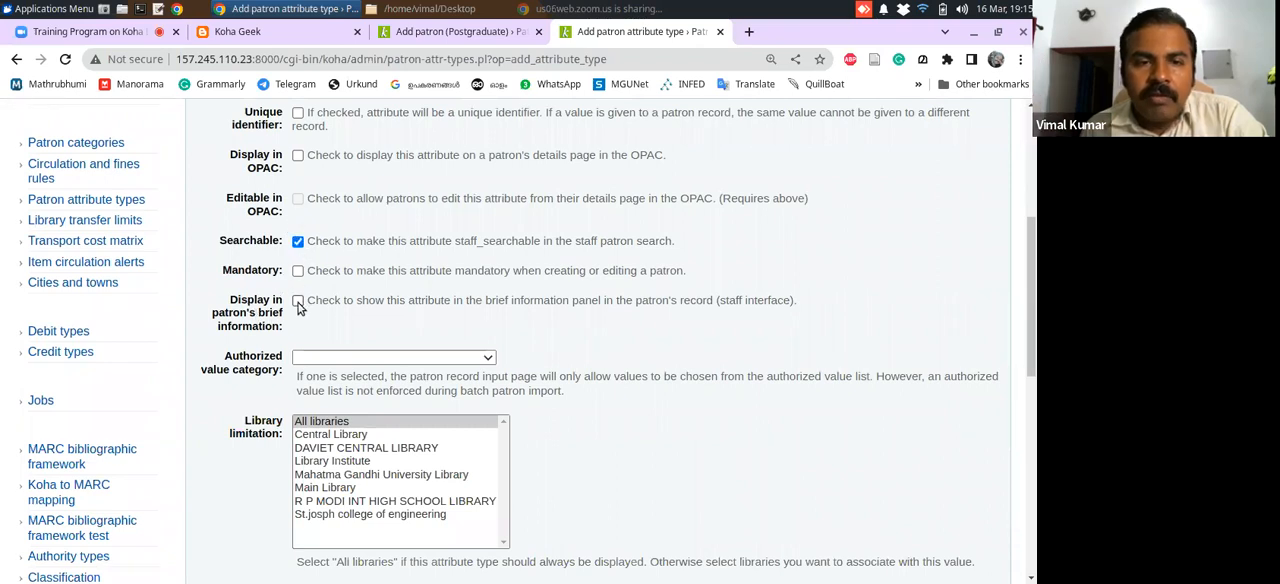
pyautogui.click(298, 302)
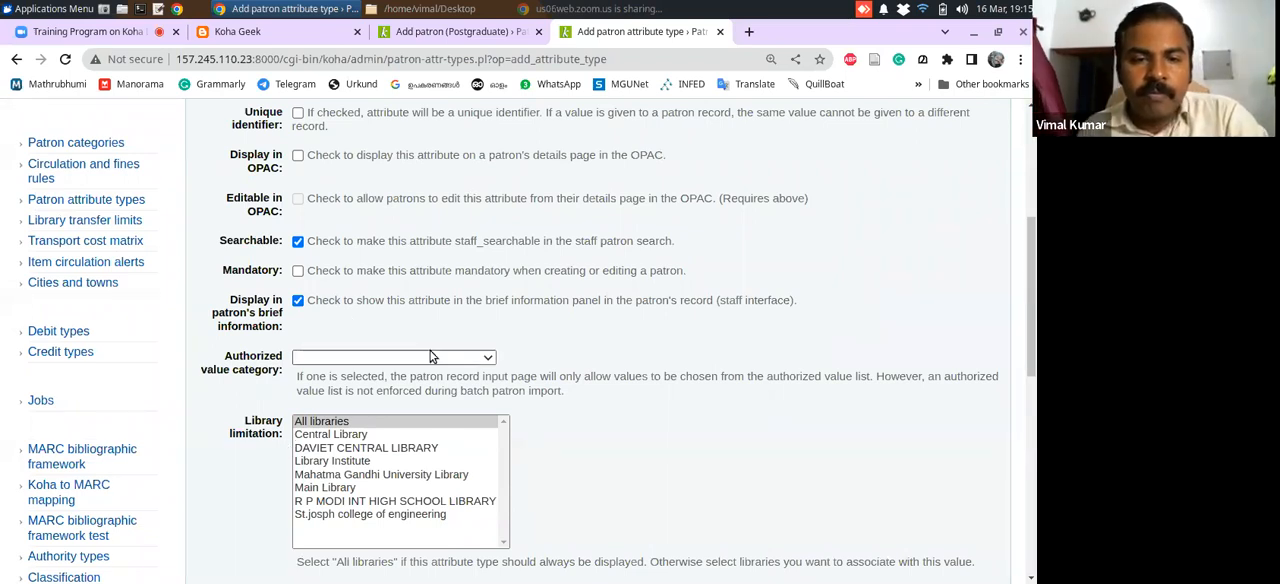
pyautogui.moveTo(1031, 365)
pyautogui.mouseDown()
pyautogui.moveTo(1029, 391)
pyautogui.moveTo(1033, 341)
pyautogui.moveTo(1033, 381)
pyautogui.mouseUp()
pyautogui.click(480, 293)
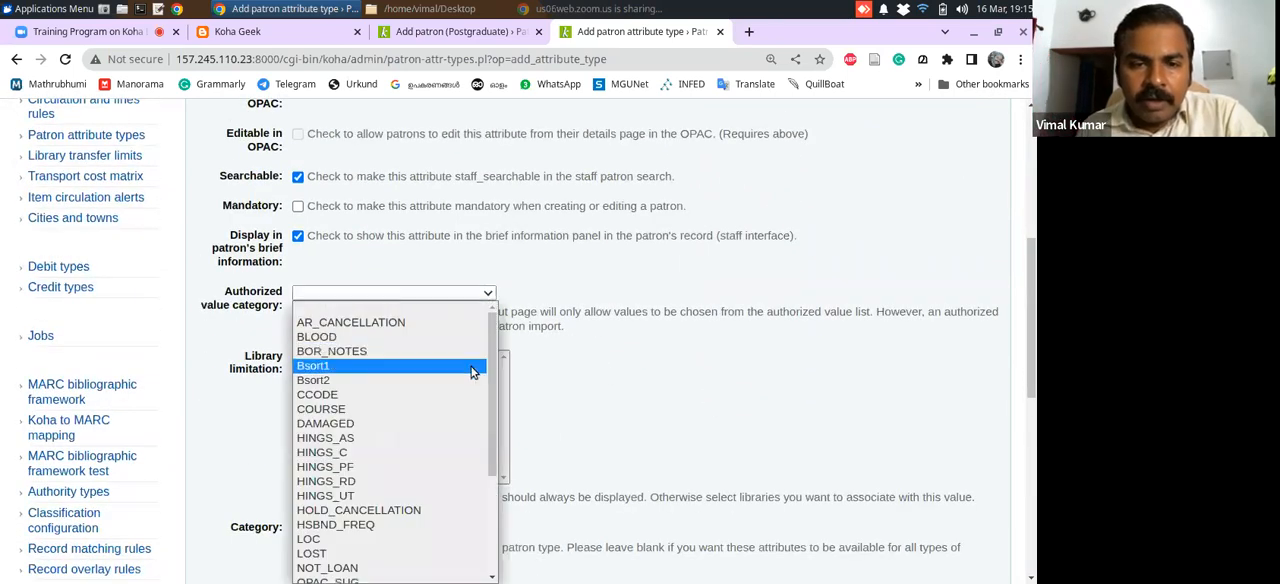
pyautogui.click(353, 412)
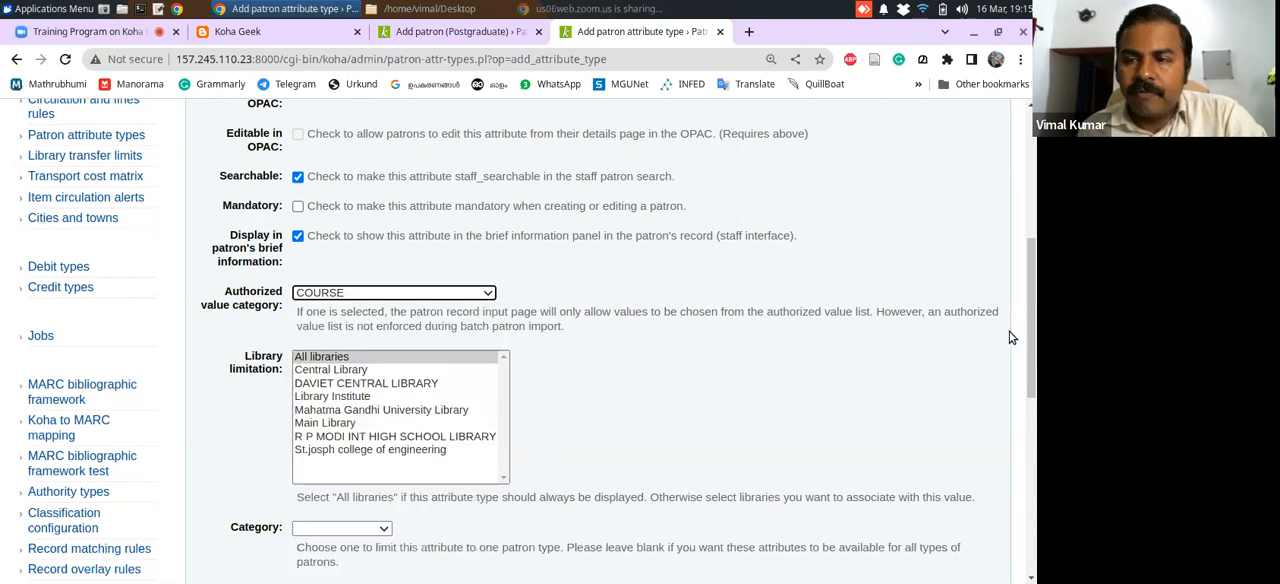
# Review the attribute's settings, keep COURSE as the authorized value category and Category blank, and save the attribute type
pyautogui.moveTo(1028, 313); pyautogui.dragTo(1031, 257)
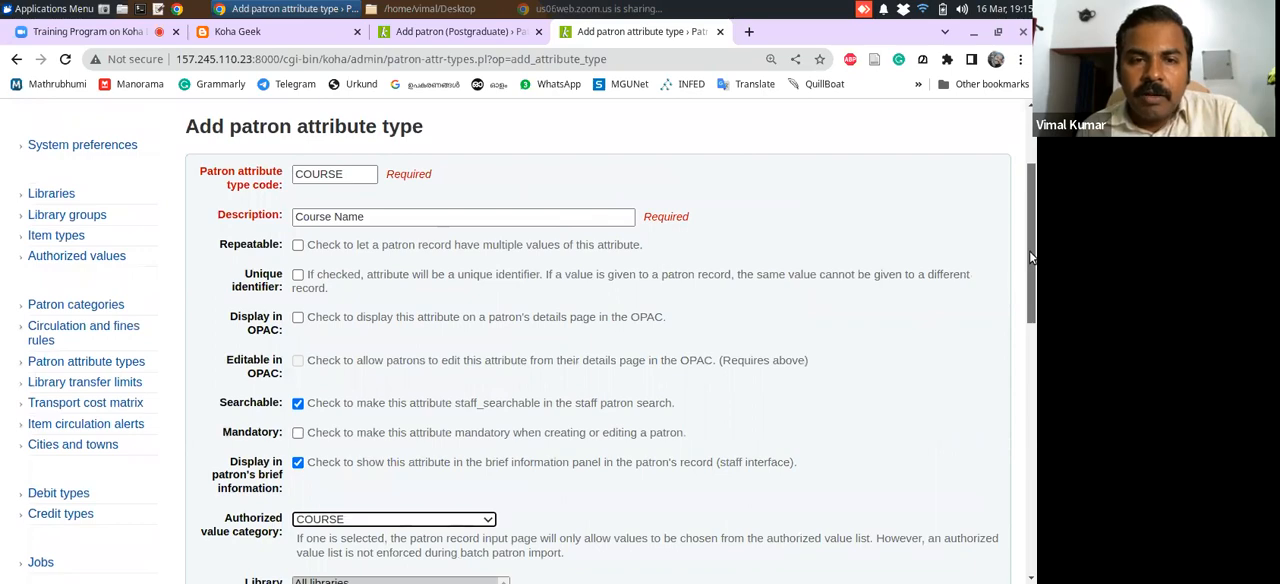
pyautogui.moveTo(1031, 257); pyautogui.dragTo(1024, 323)
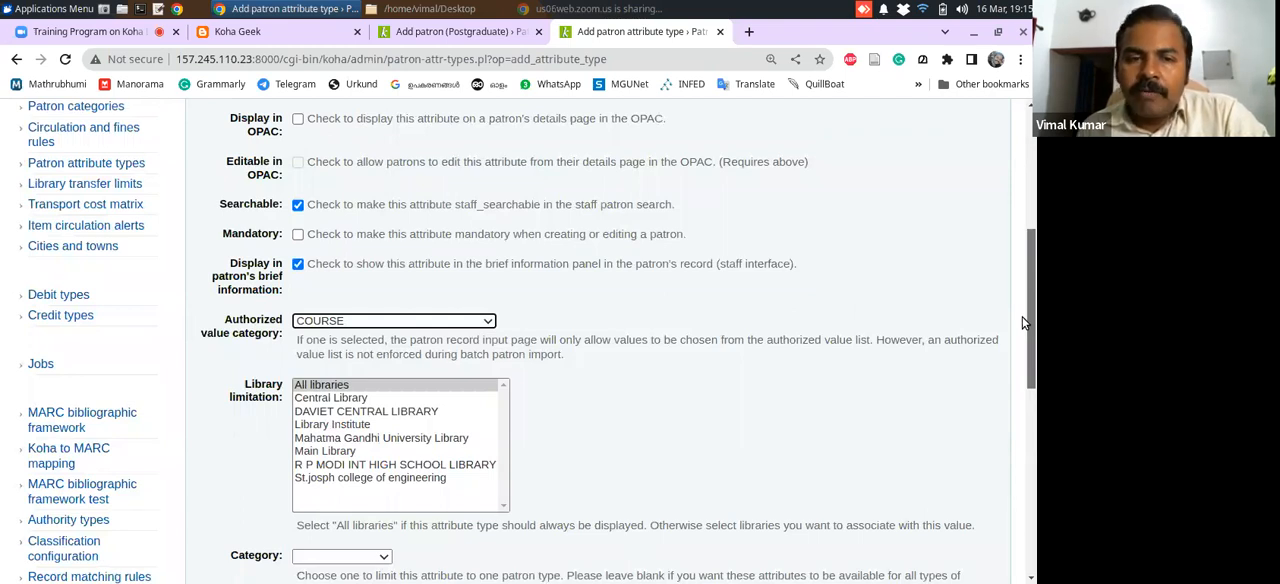
pyautogui.moveTo(1022, 318); pyautogui.dragTo(1018, 341)
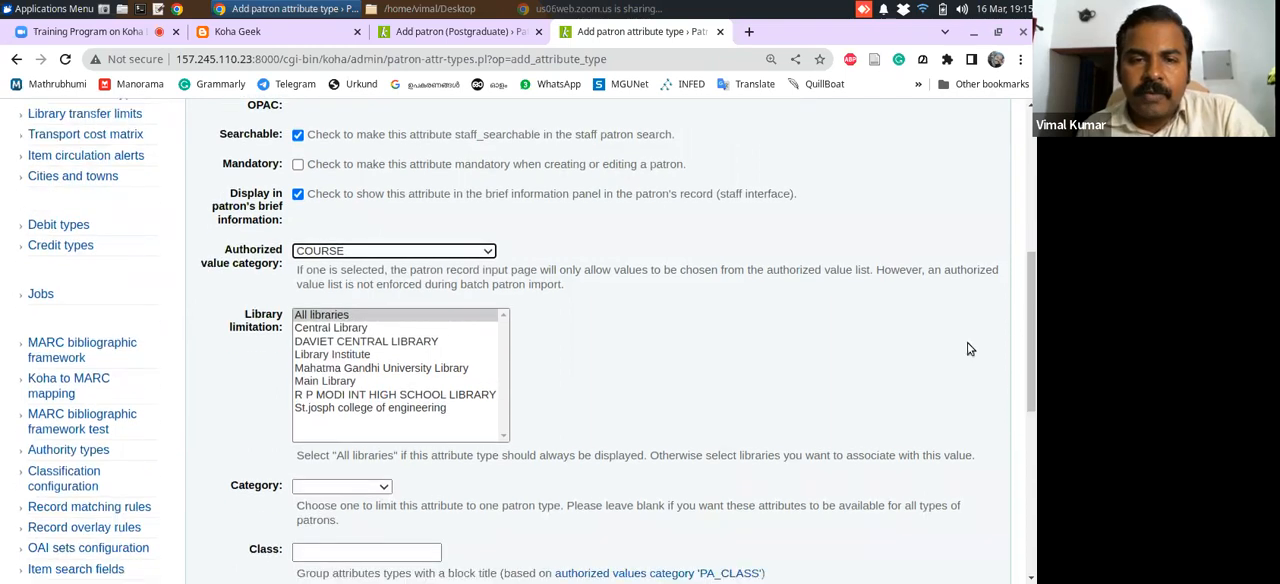
pyautogui.click(480, 251)
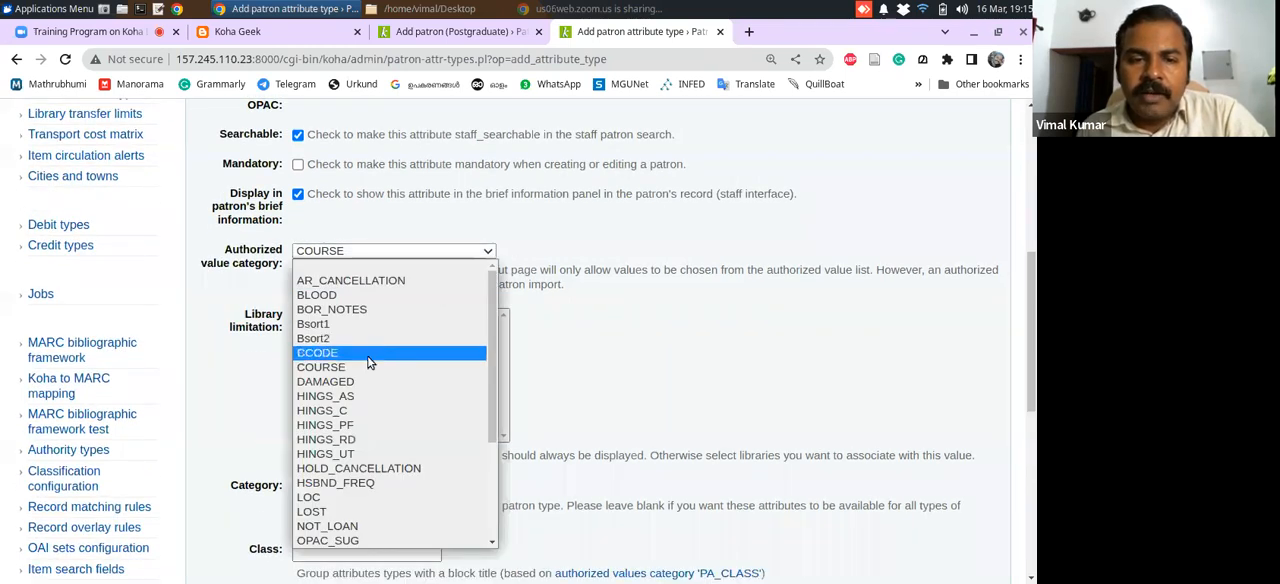
pyautogui.click(409, 367)
pyautogui.scroll(-3, 1036, 338)
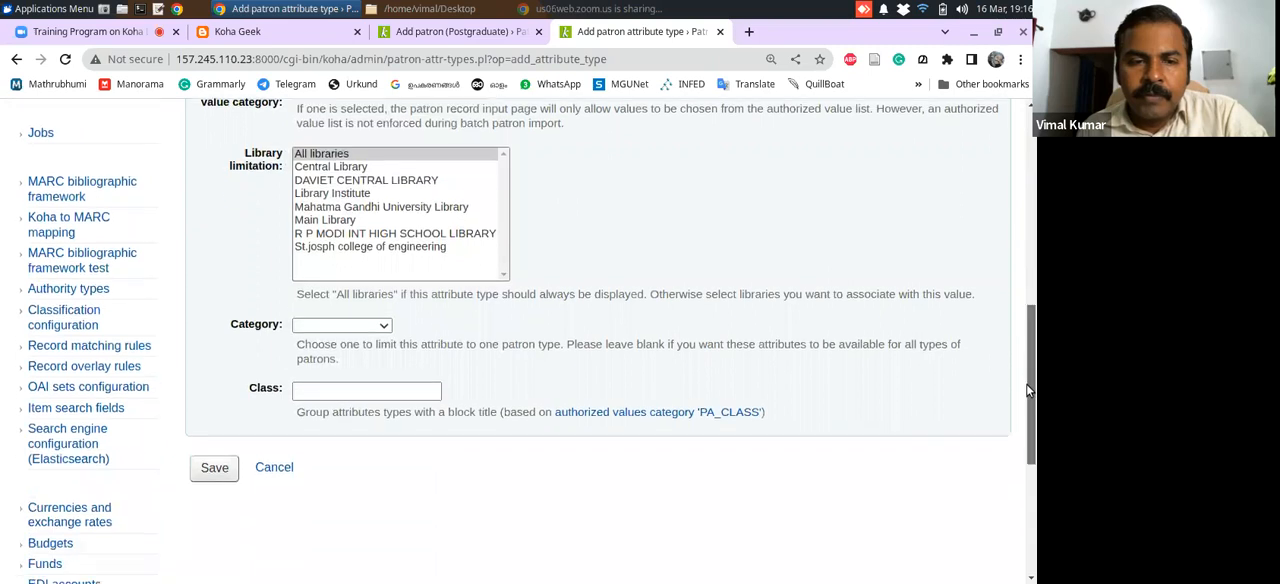
pyautogui.click(380, 326)
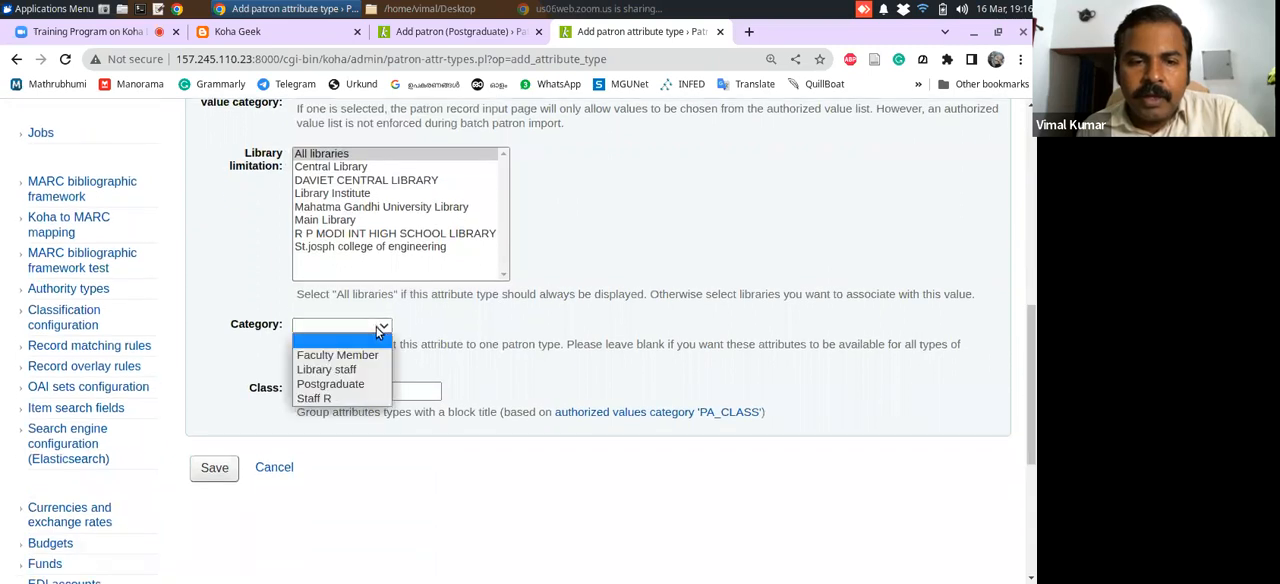
pyautogui.click(452, 331)
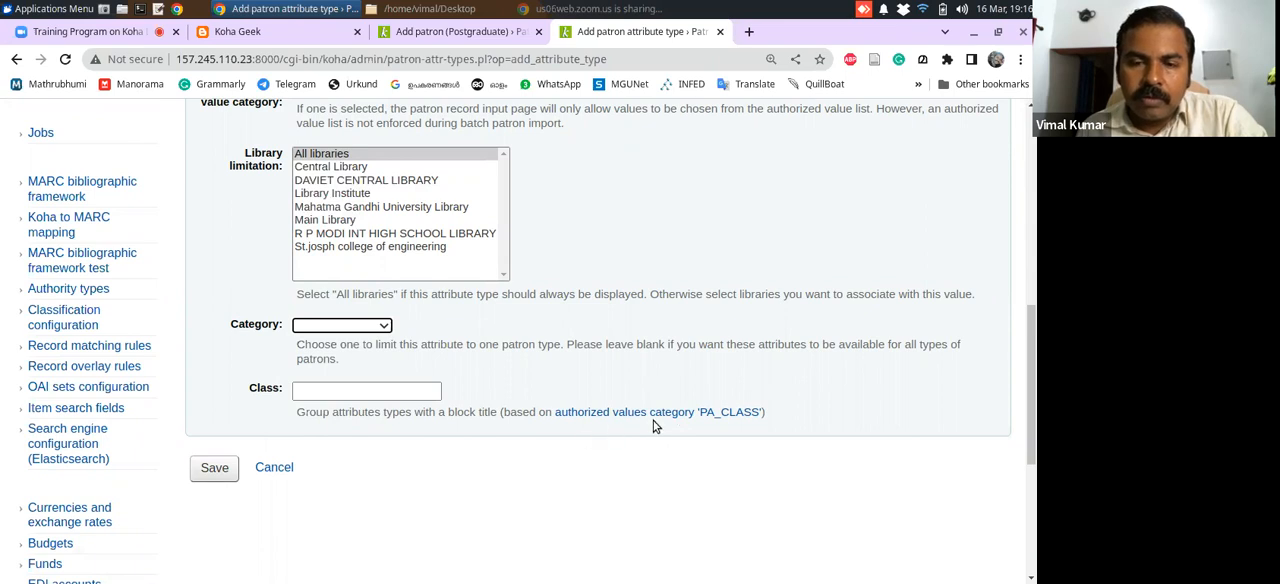
pyautogui.click(213, 468)
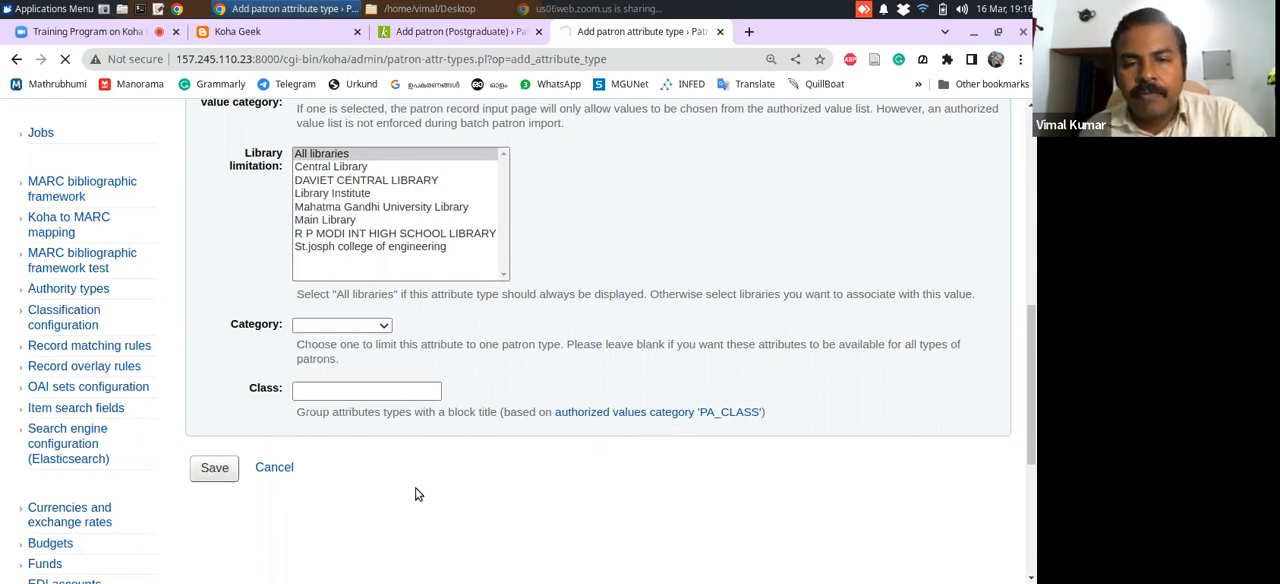
# Check the Koha Geek blog instructions for the ExtendedPatronAttributes preference and return to Koha's patron attribute types
pyautogui.moveTo(1030, 194)
pyautogui.mouseDown()
pyautogui.moveTo(1025, 255)
pyautogui.moveTo(1028, 200)
pyautogui.mouseUp()
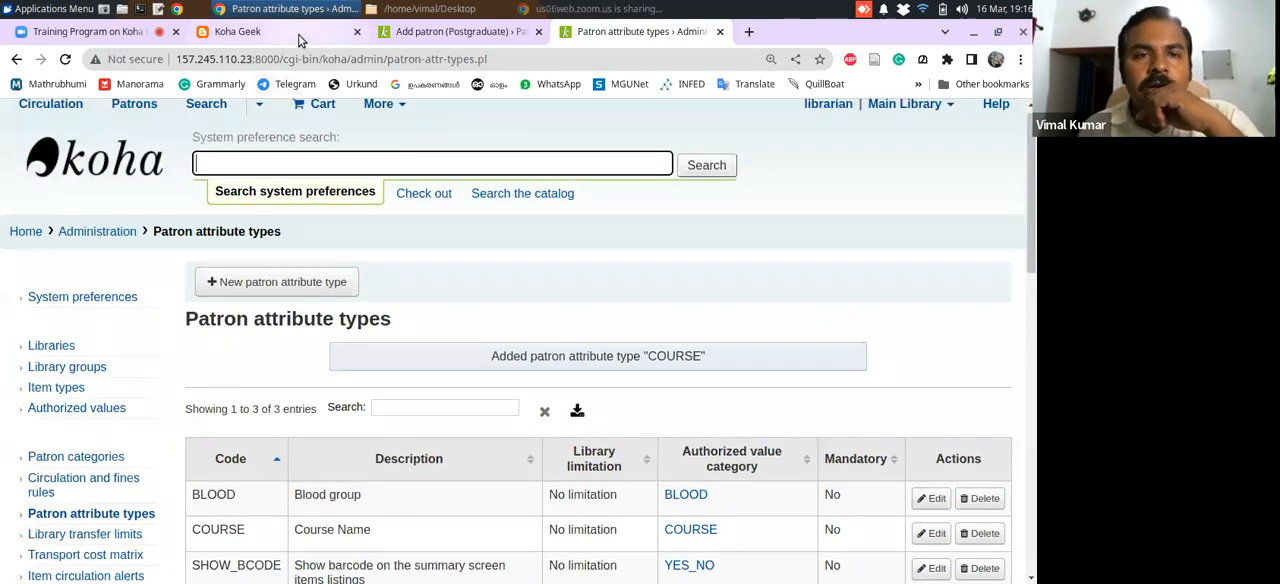
pyautogui.click(250, 31)
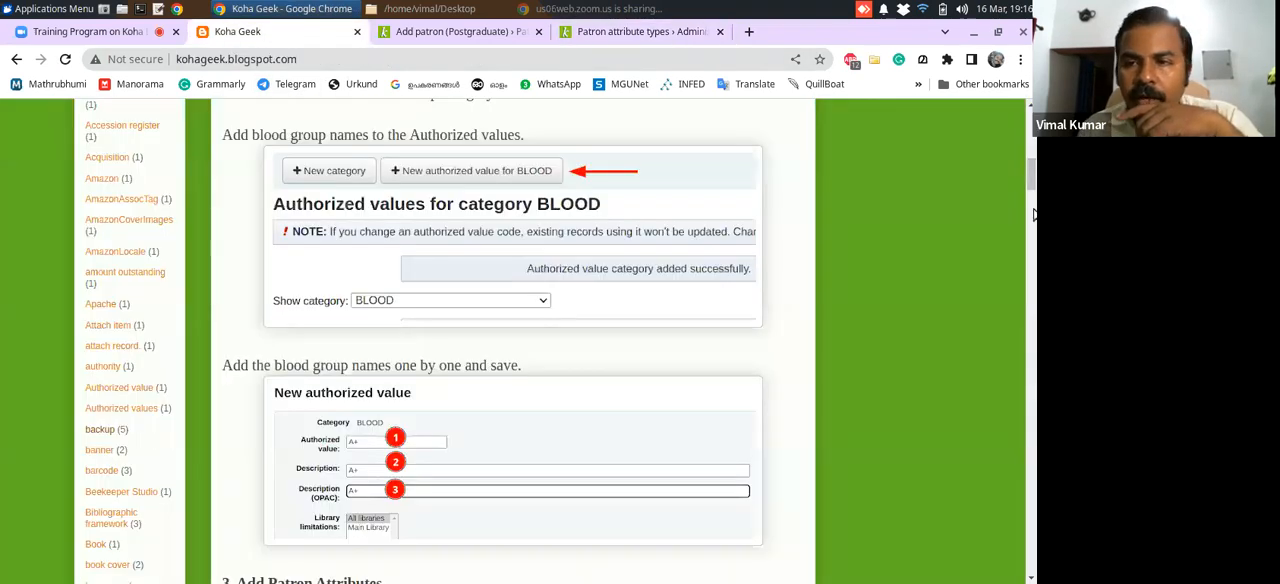
pyautogui.moveTo(1030, 185); pyautogui.dragTo(1034, 152)
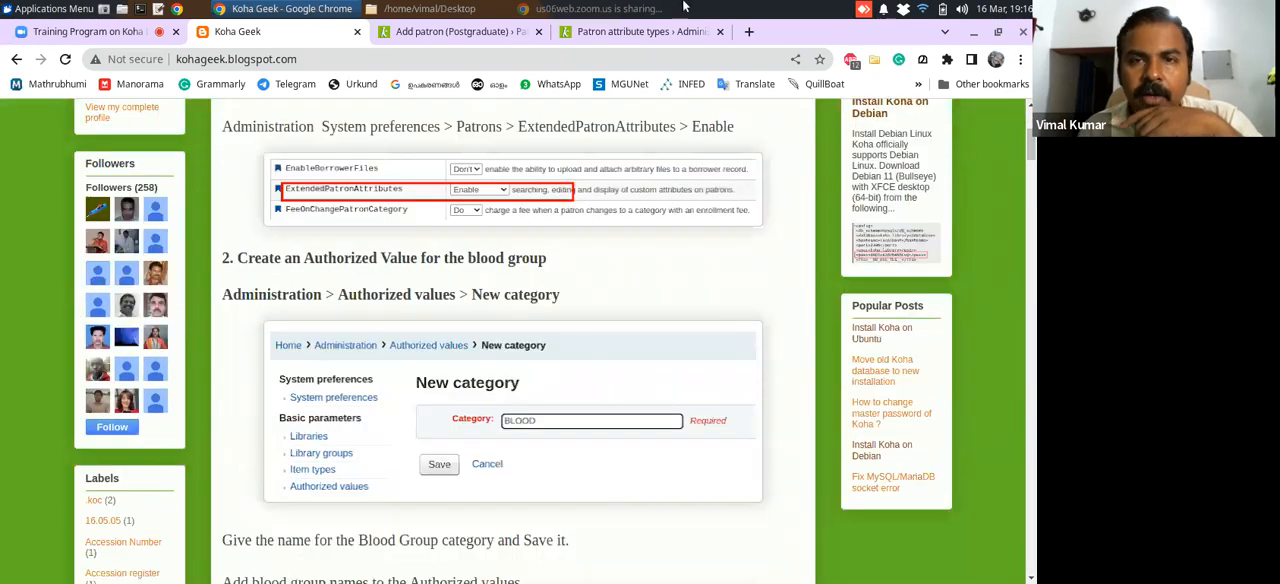
pyautogui.click(643, 32)
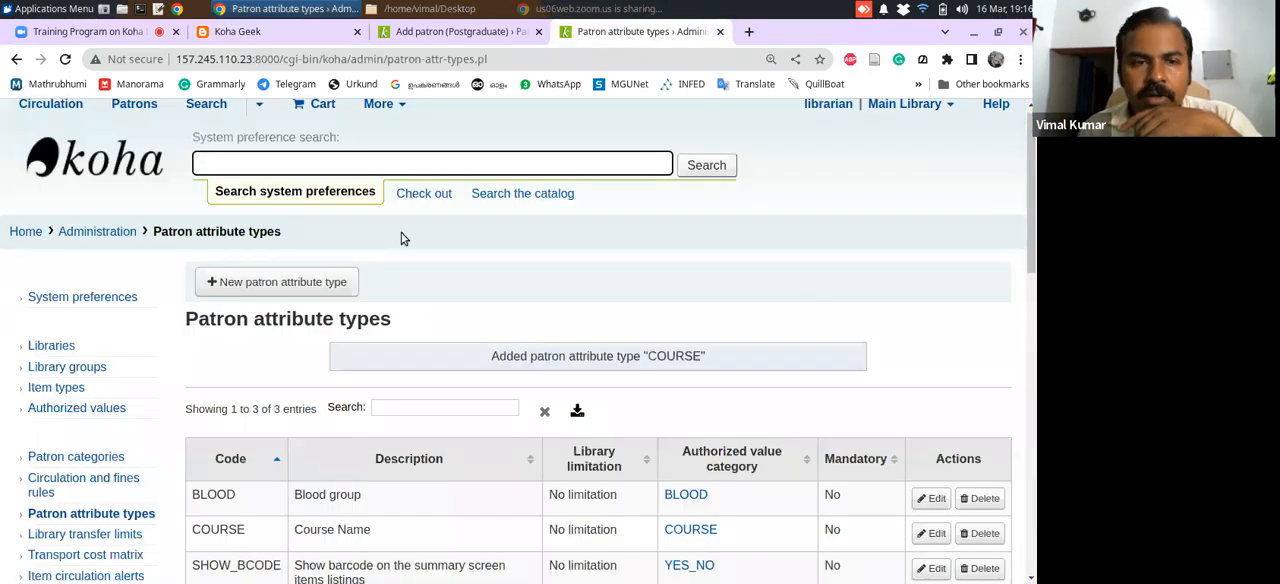
# Search the global system preferences for extendedpatron and check that ExtendedPatronAttributes is set to Enable
pyautogui.click(111, 238)
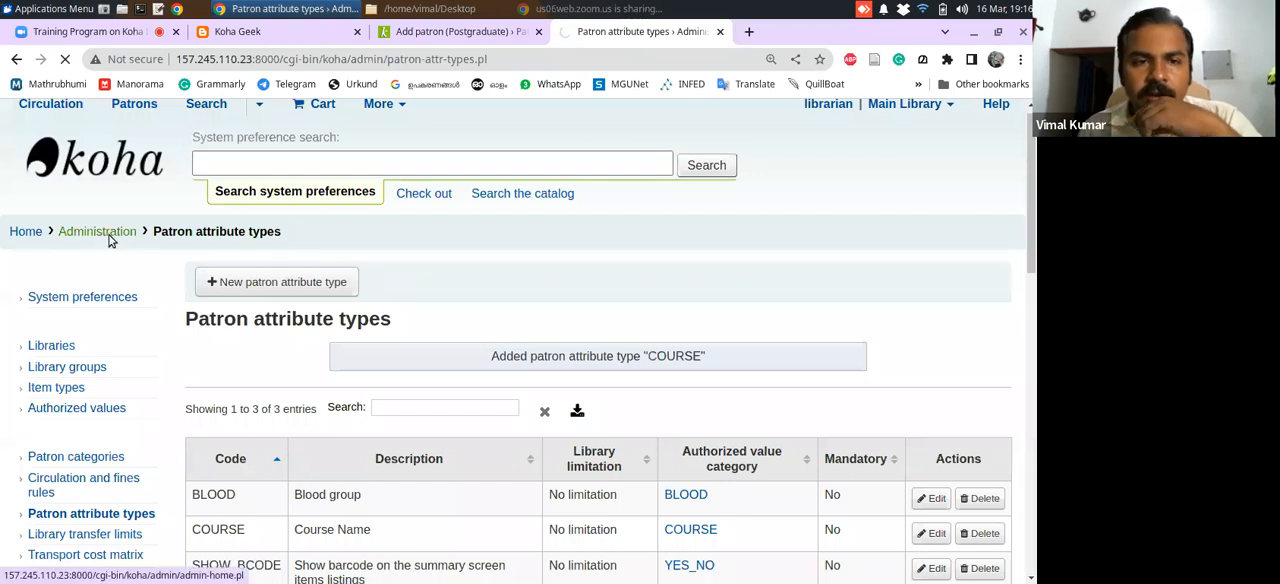
pyautogui.click(239, 405)
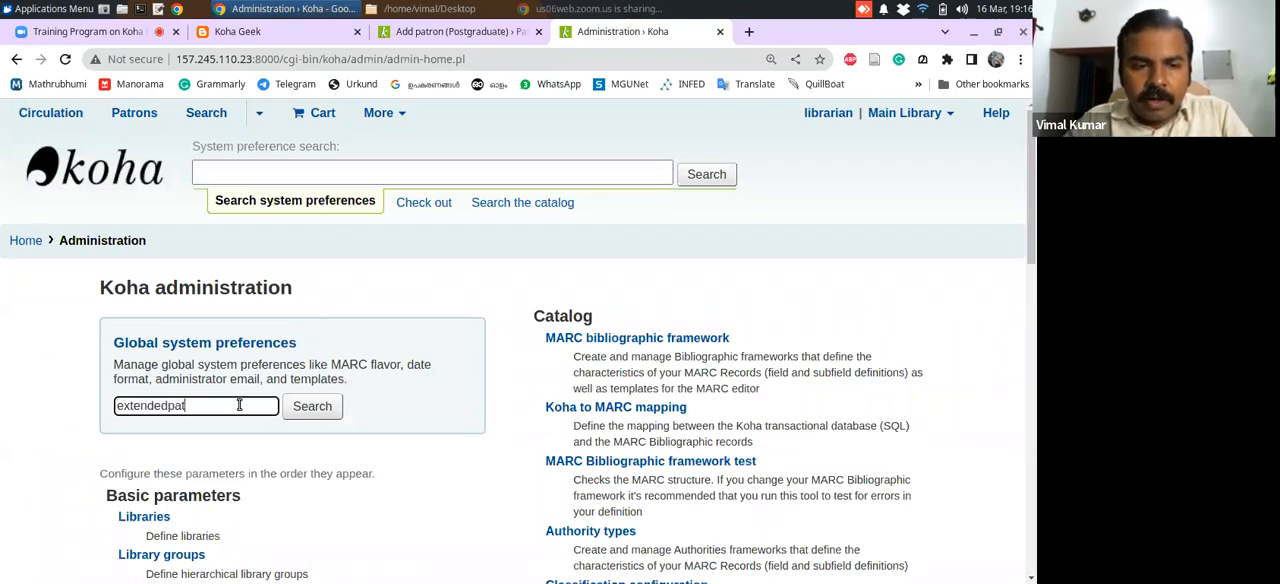
pyautogui.press('Return')
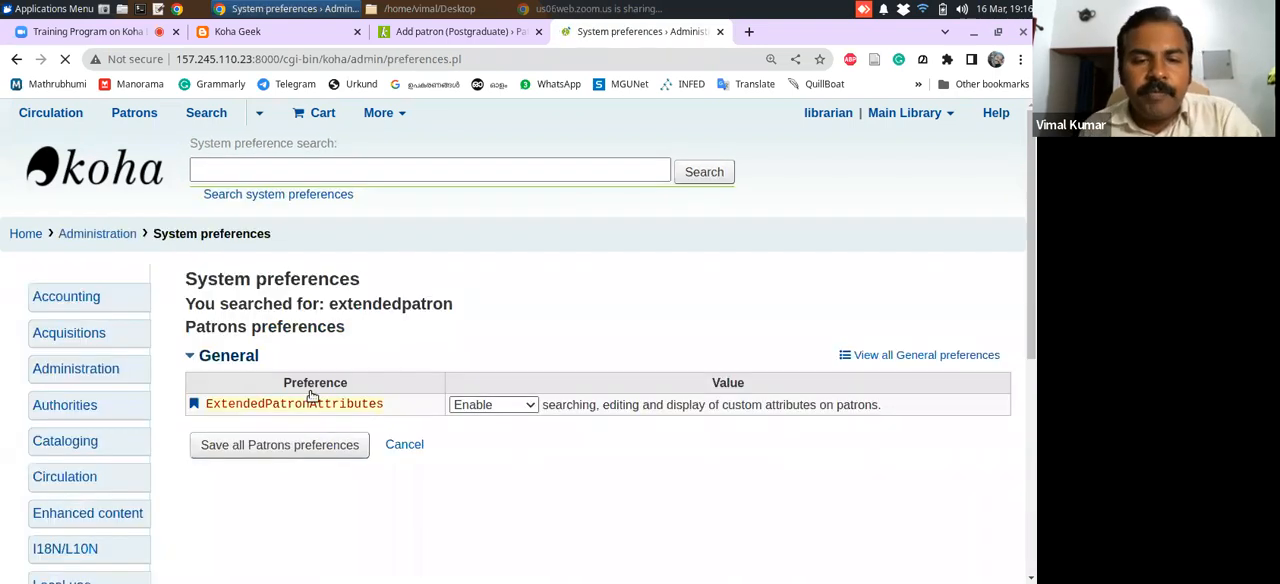
pyautogui.click(505, 424)
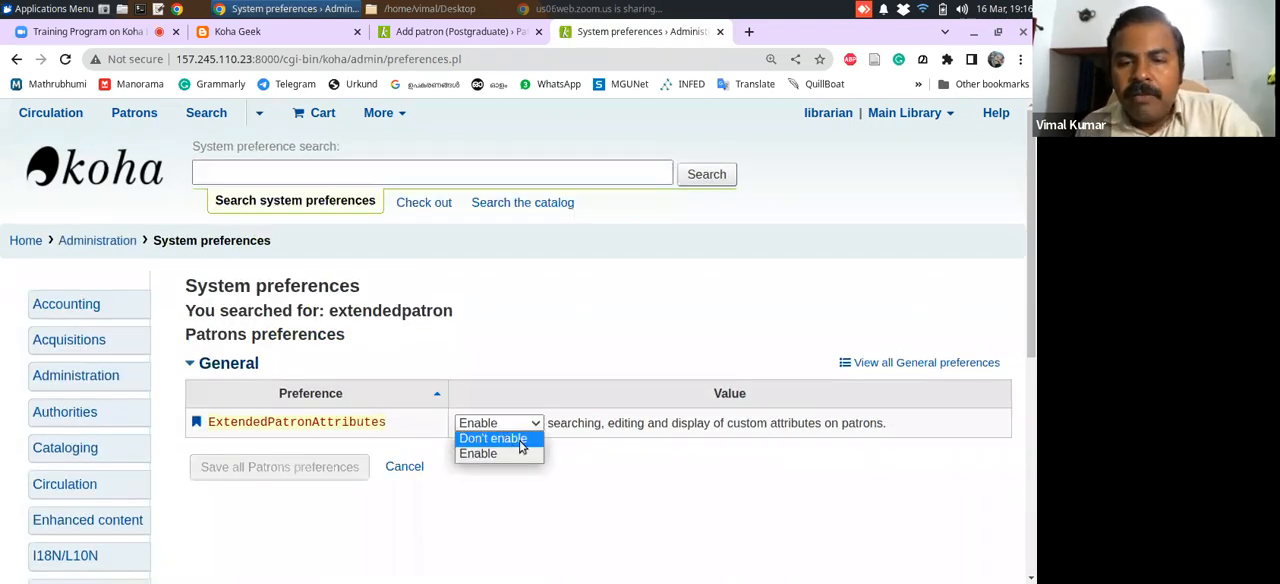
pyautogui.click(512, 454)
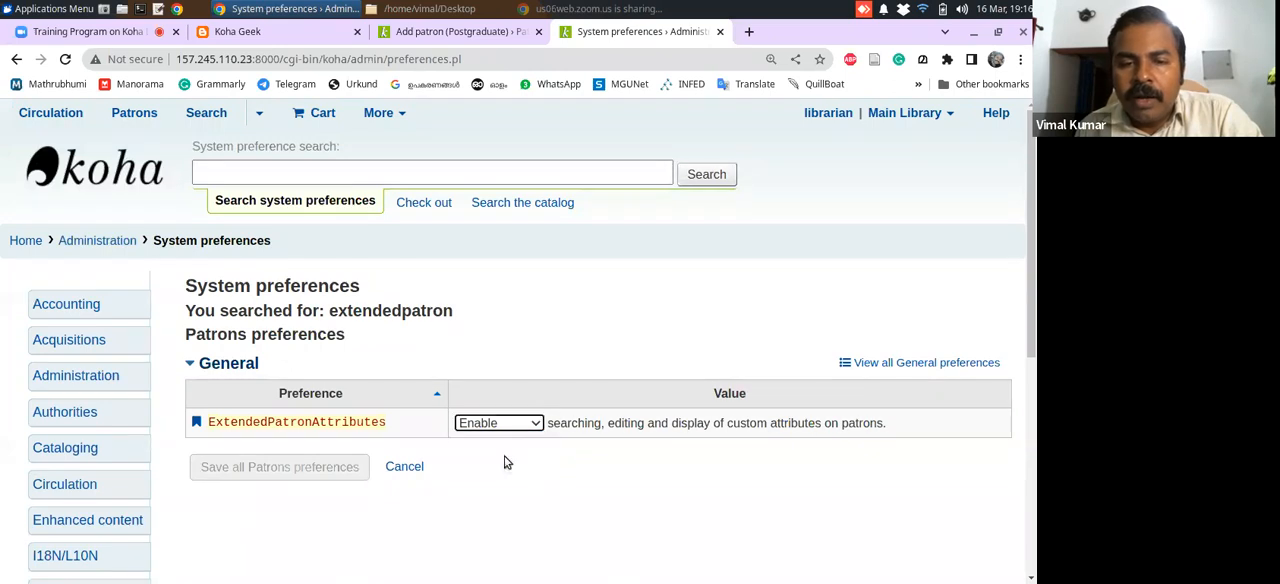
# Return Koha to its home page and check the Additional attributes and identifiers section of the open Add patron form
pyautogui.click(23, 245)
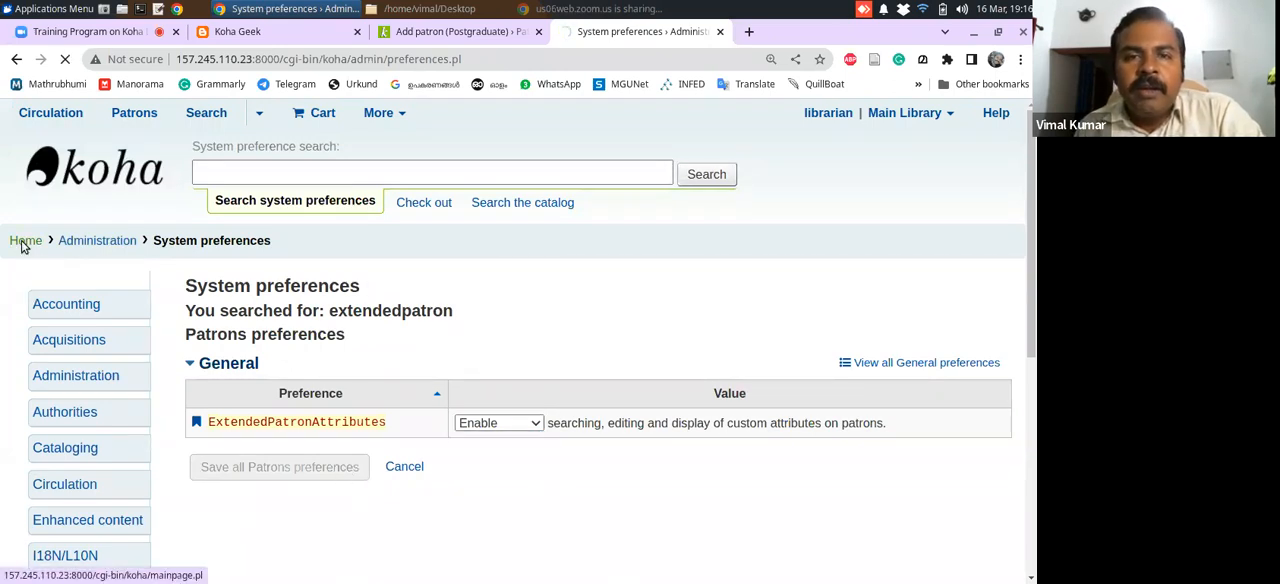
pyautogui.click(432, 35)
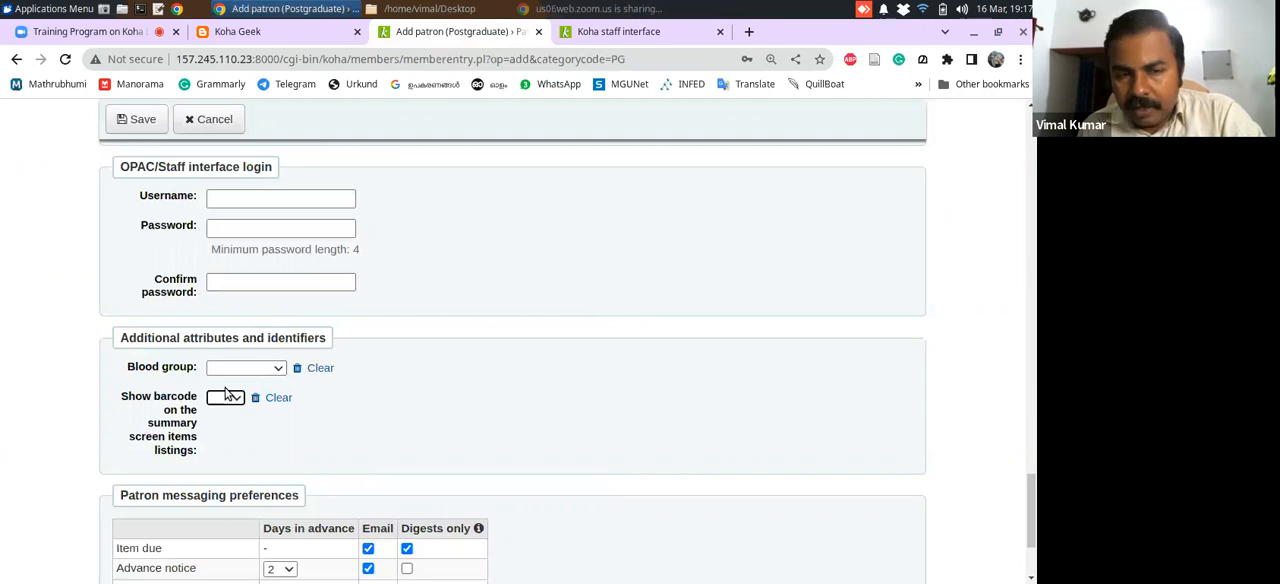
pyautogui.click(640, 36)
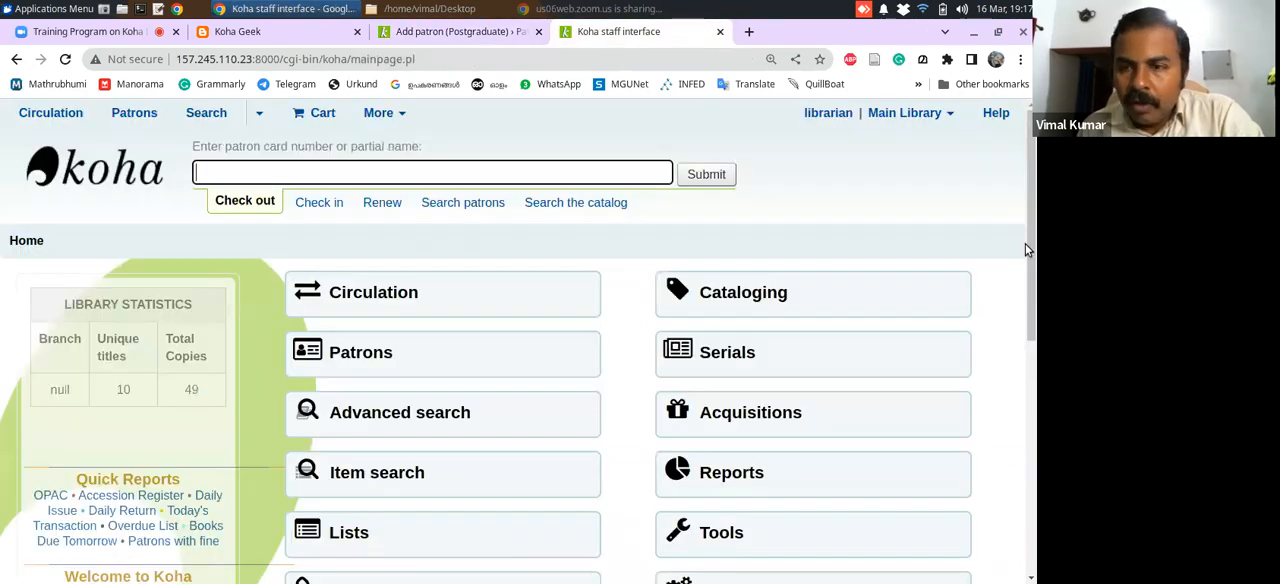
# Open the COURSE category under authorized values in Koha administration and review the course entries defined for it
pyautogui.scroll(-3, 800, 383)
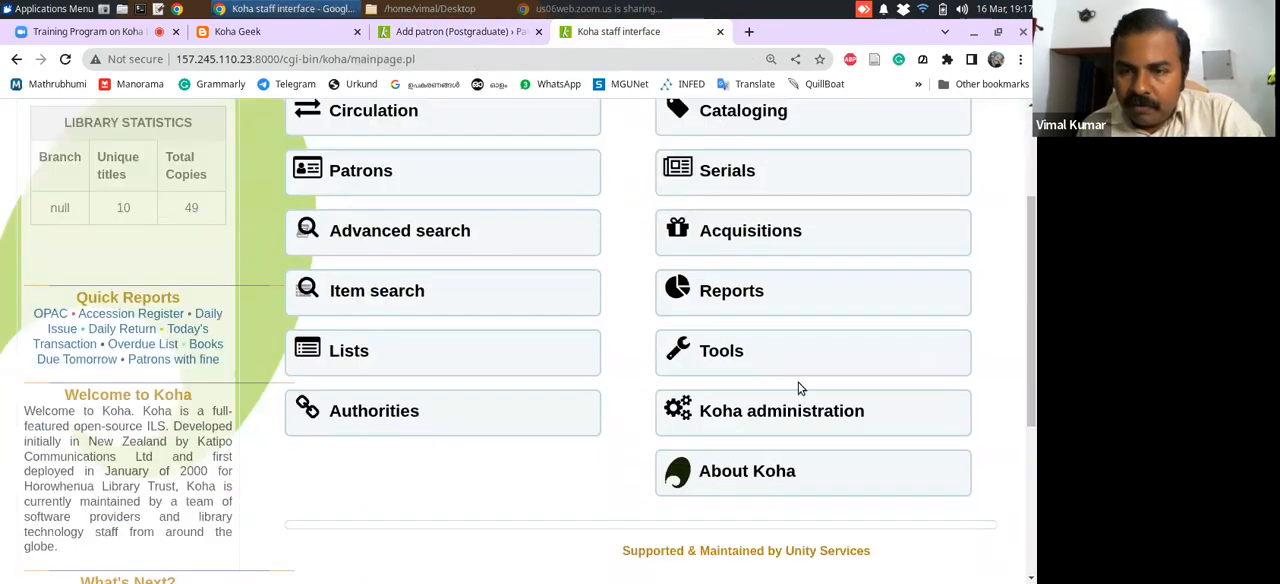
pyautogui.click(729, 411)
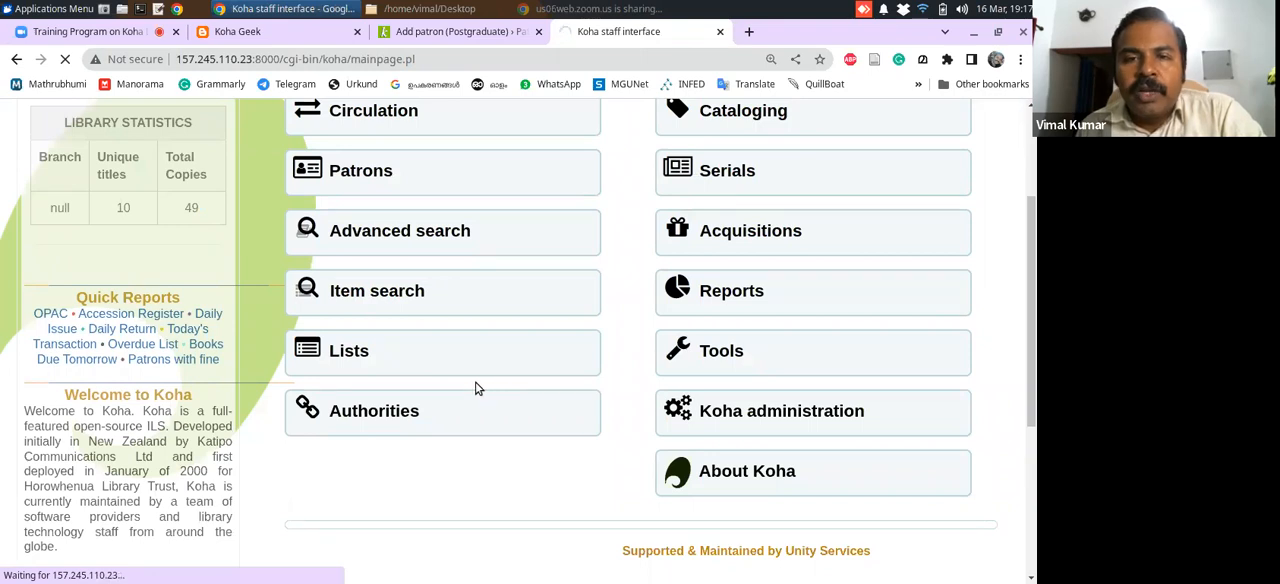
pyautogui.scroll(-3, 1025, 307)
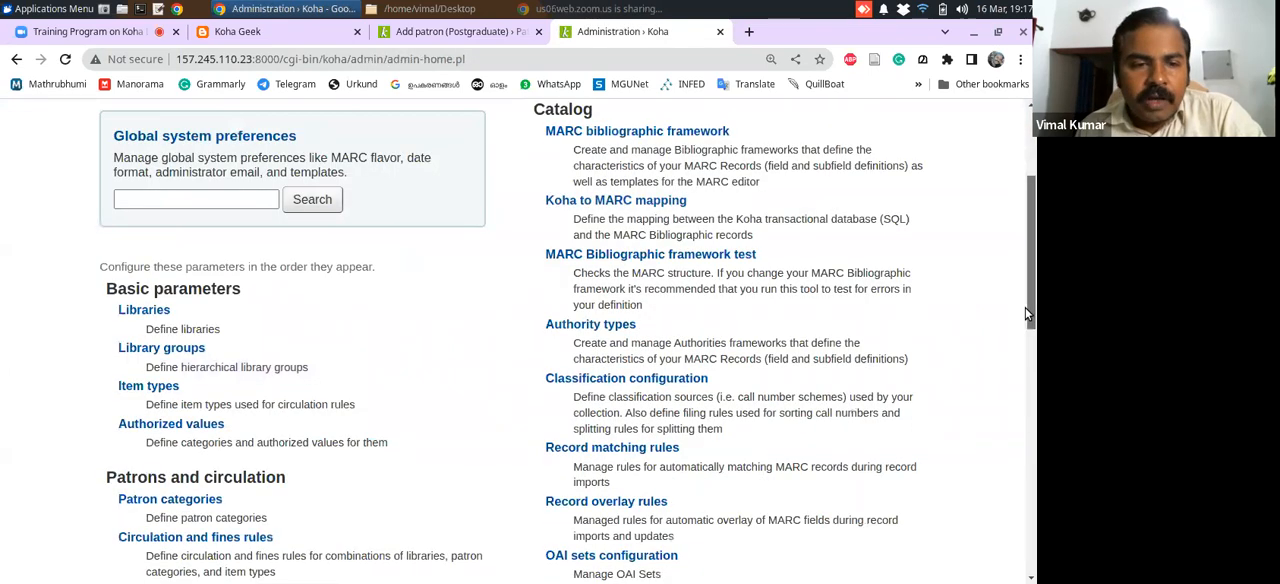
pyautogui.click(205, 385)
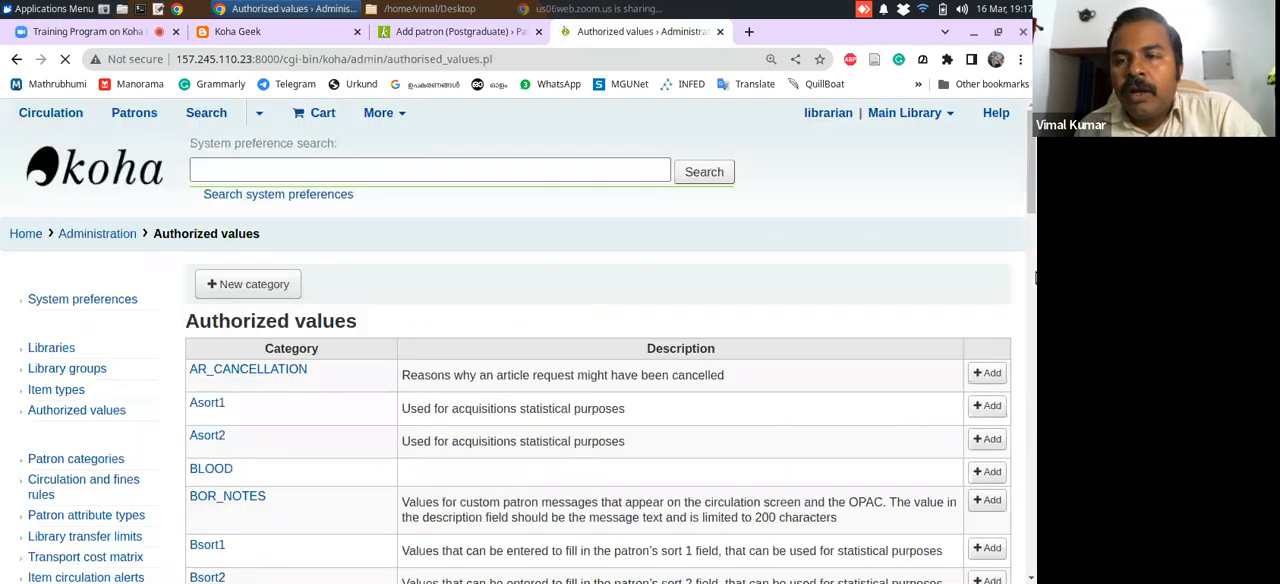
pyautogui.moveTo(1036, 210); pyautogui.dragTo(1033, 250)
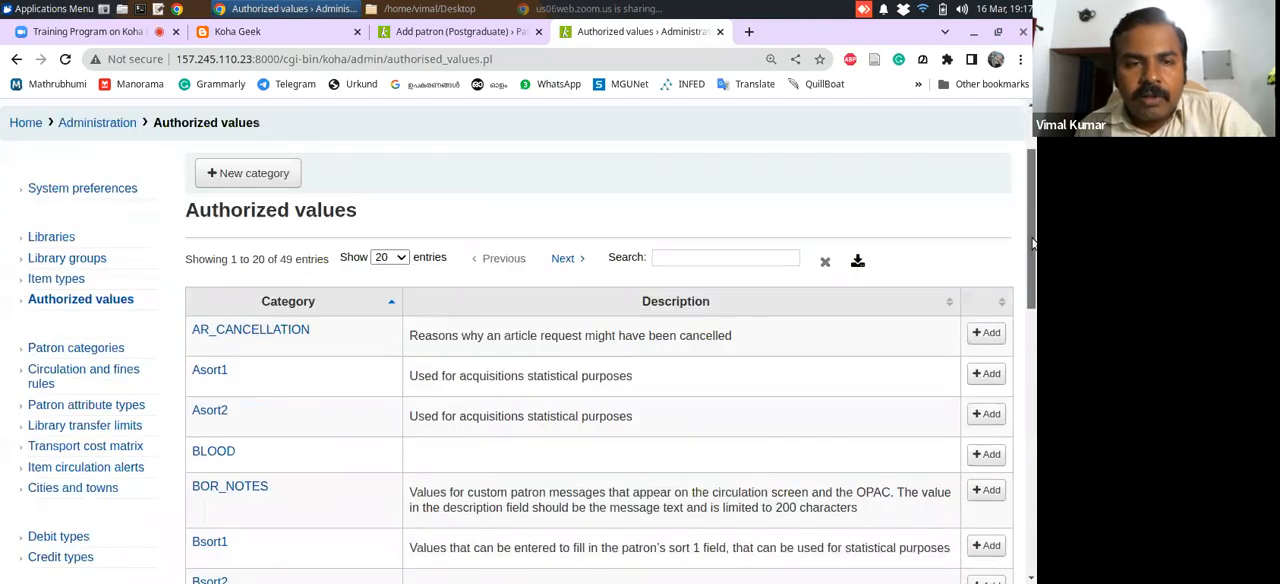
pyautogui.scroll(-5, 1008, 289)
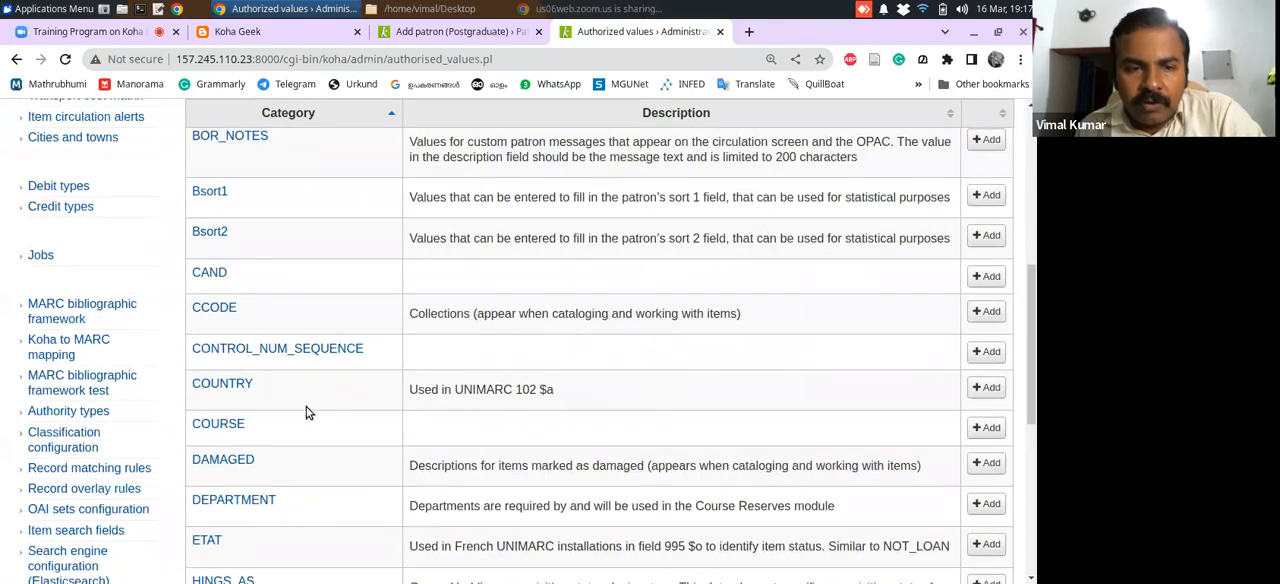
pyautogui.click(231, 427)
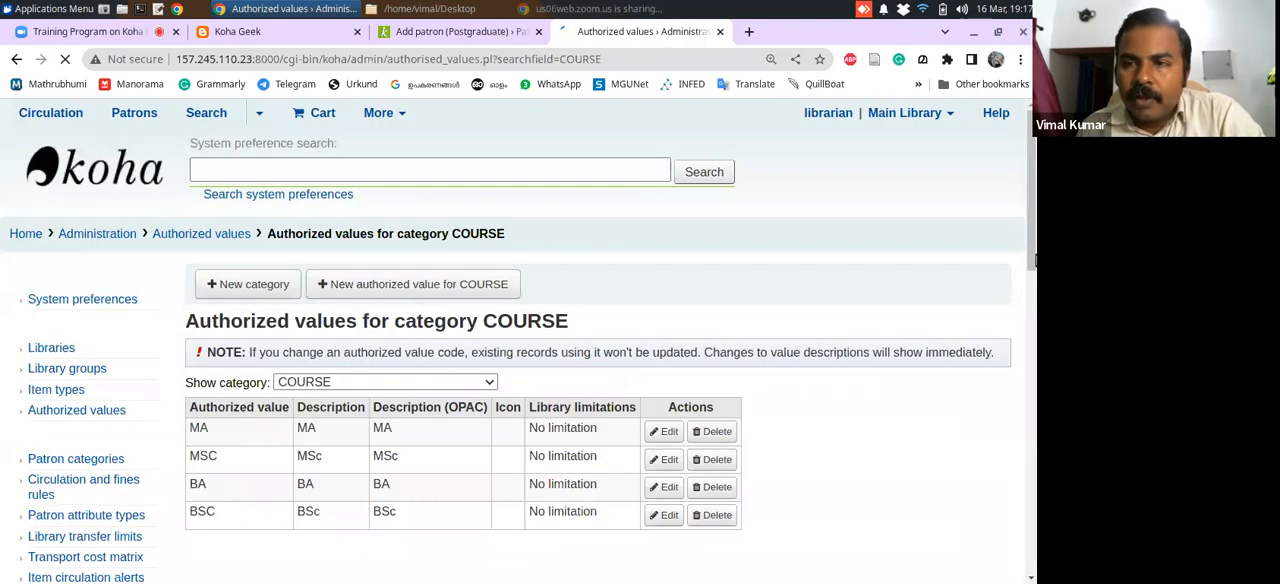
pyautogui.scroll(-3, 1030, 255)
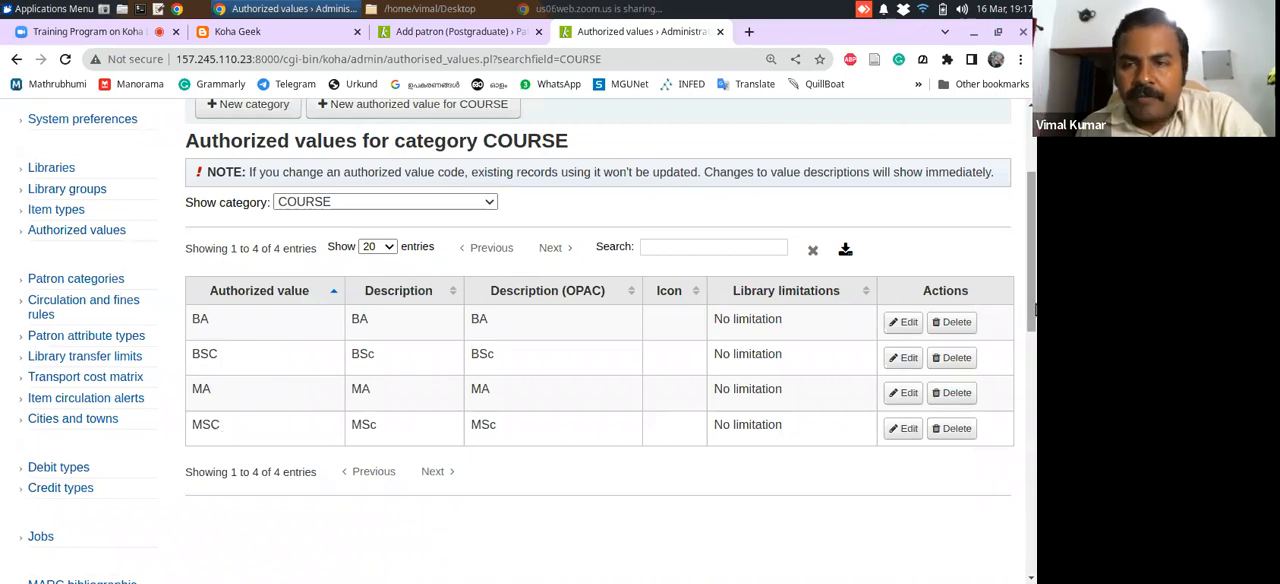
pyautogui.scroll(3, 1035, 303)
# Go back to Koha administration, open the patron attribute types and bring up a blank form for a new attribute type
pyautogui.click(95, 207)
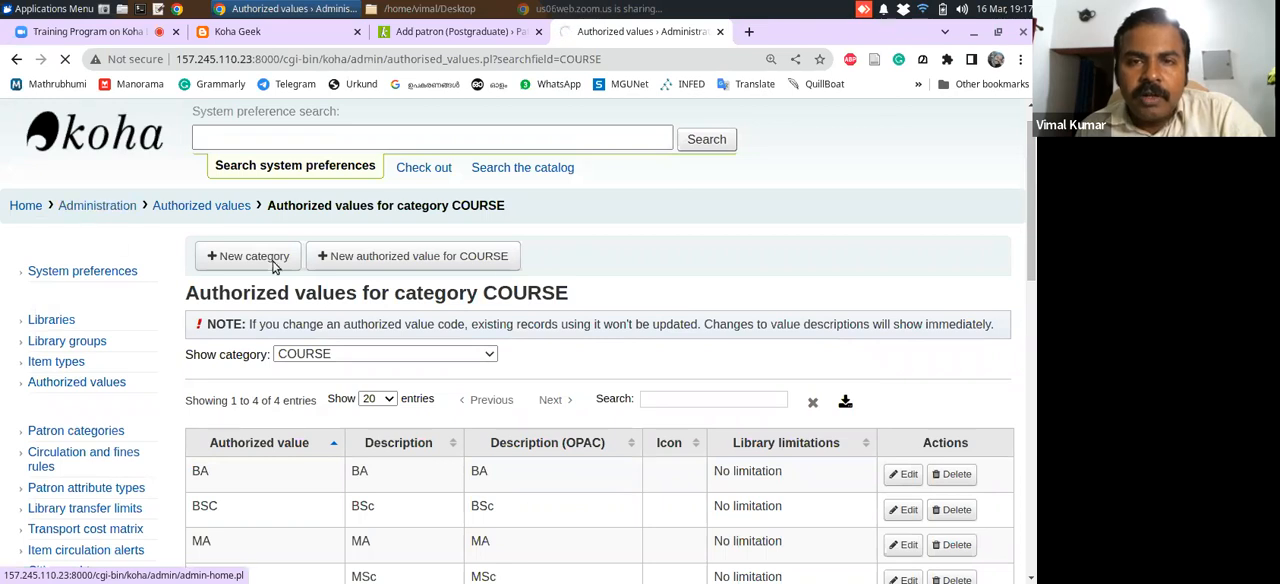
pyautogui.scroll(-1, 1033, 232)
pyautogui.scroll(-1, 1035, 232)
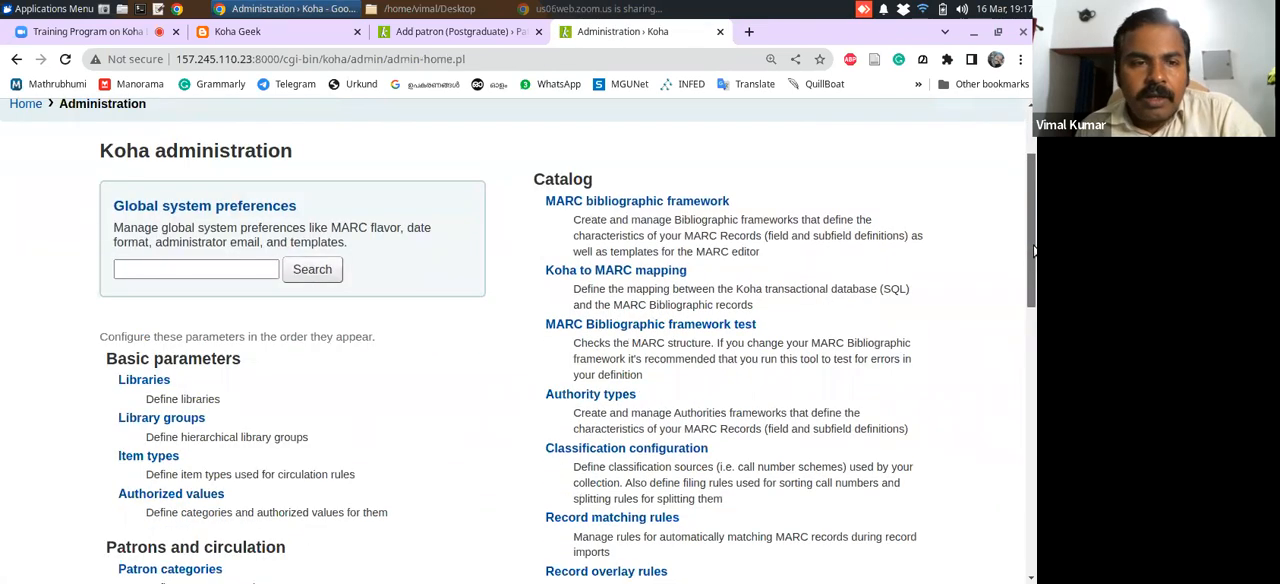
pyautogui.scroll(-2, 1031, 321)
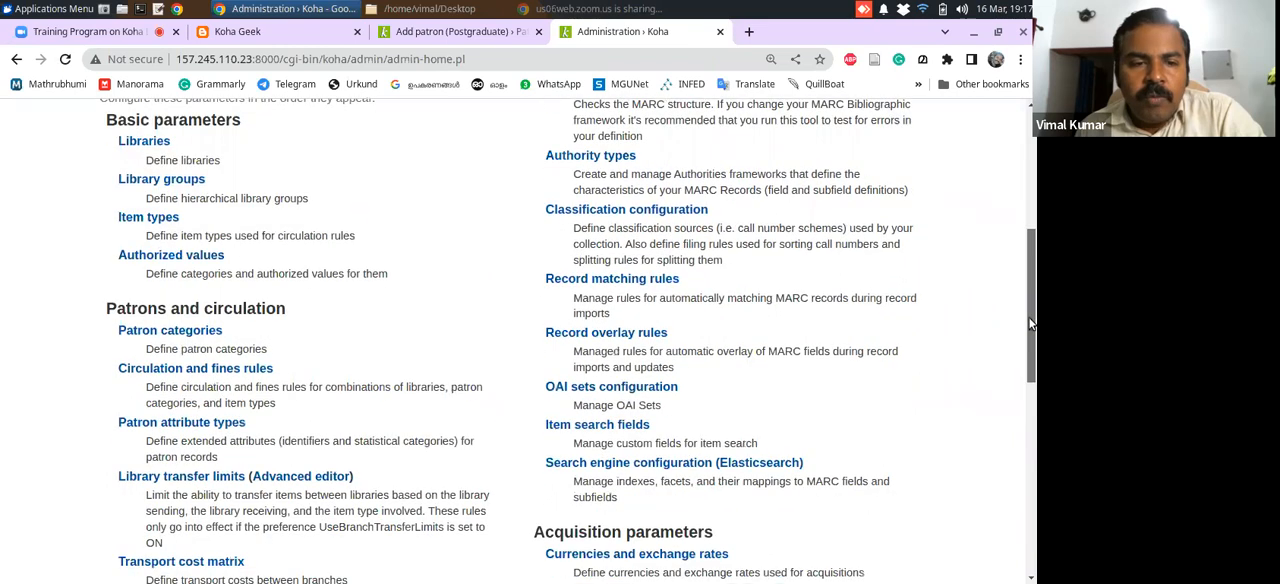
pyautogui.click(222, 422)
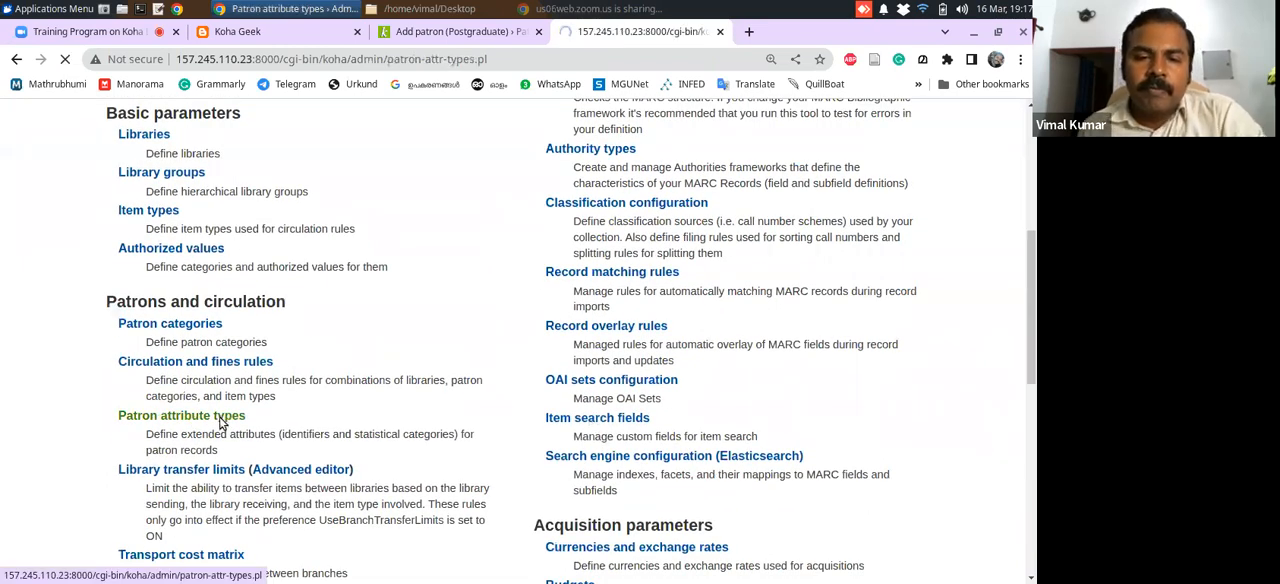
pyautogui.scroll(-2, 1027, 310)
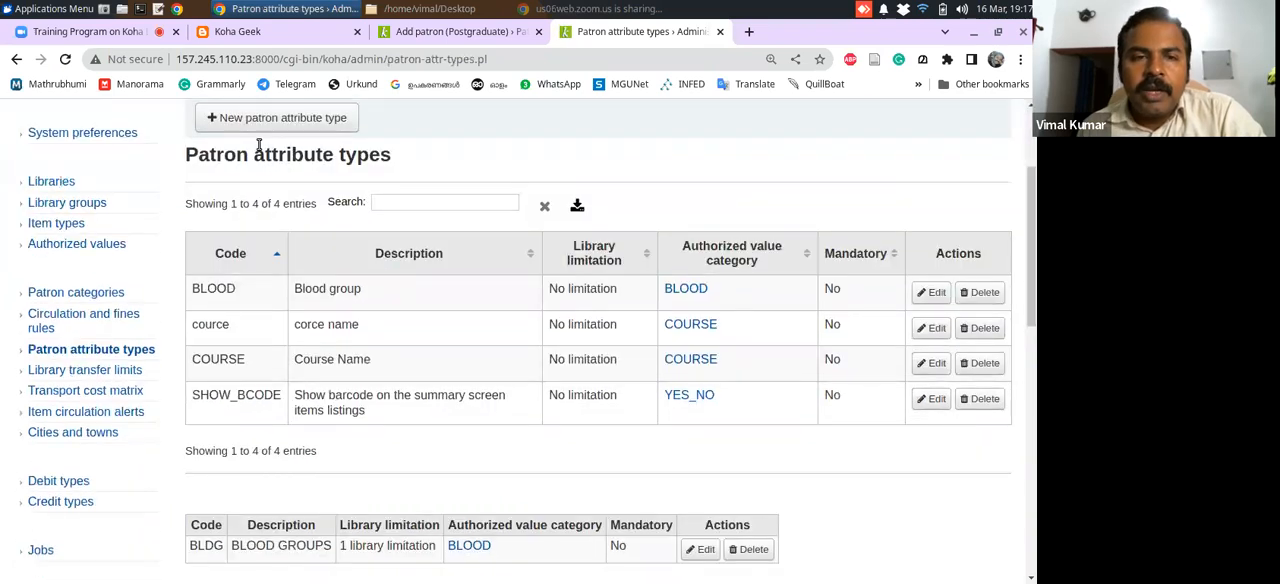
pyautogui.click(296, 127)
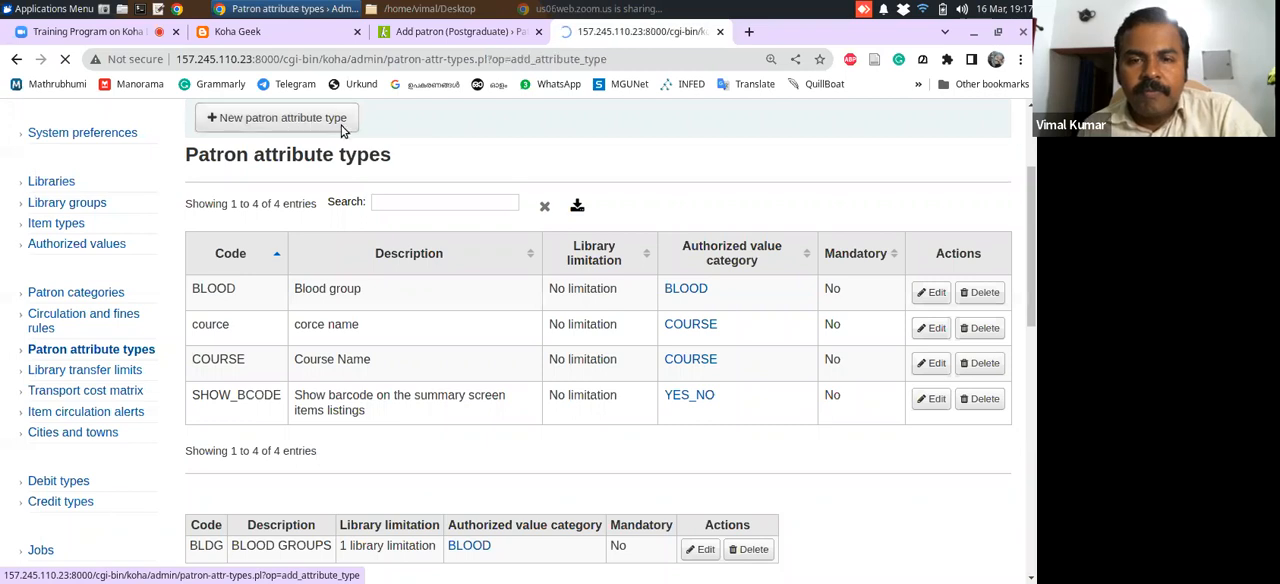
# Review the blank attribute type form and find COURSE among its authorized value category options without selecting it
pyautogui.scroll(-2, 1034, 258)
pyautogui.click(336, 216)
pyautogui.click(338, 260)
pyautogui.scroll(-2, 1036, 246)
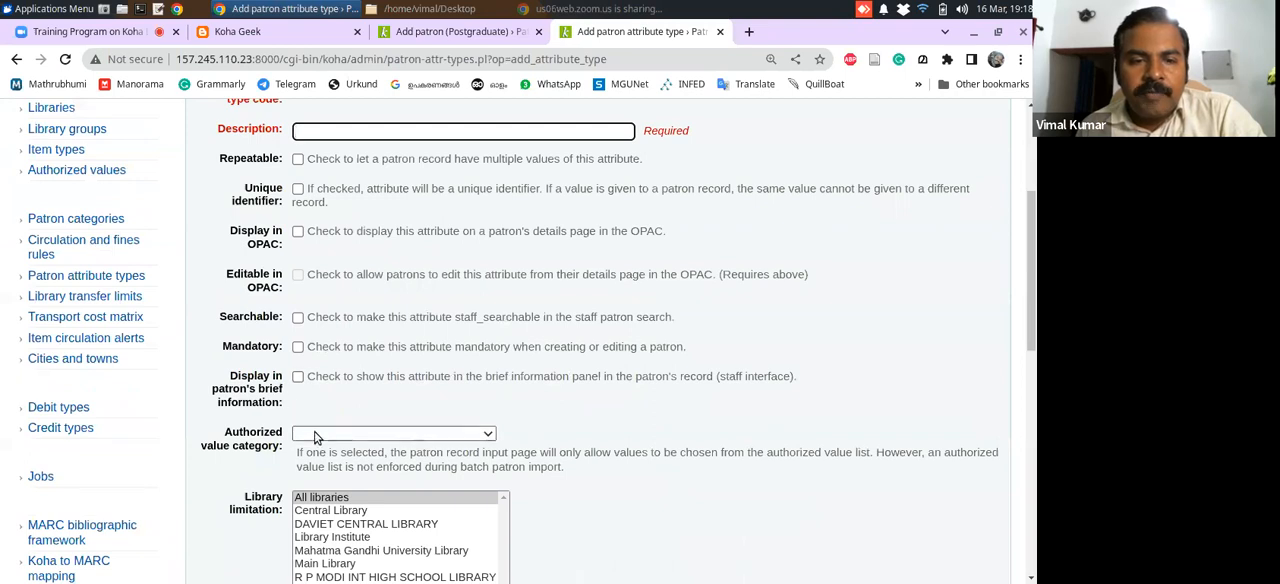
pyautogui.click(372, 433)
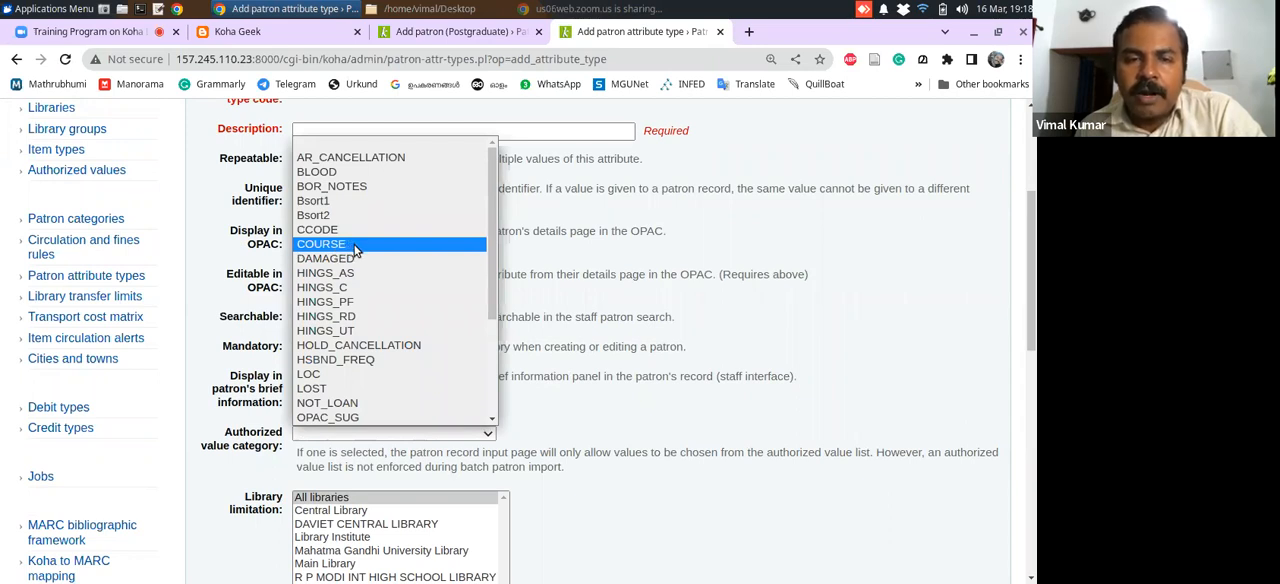
pyautogui.click(229, 255)
pyautogui.moveTo(1032, 360); pyautogui.dragTo(1010, 238)
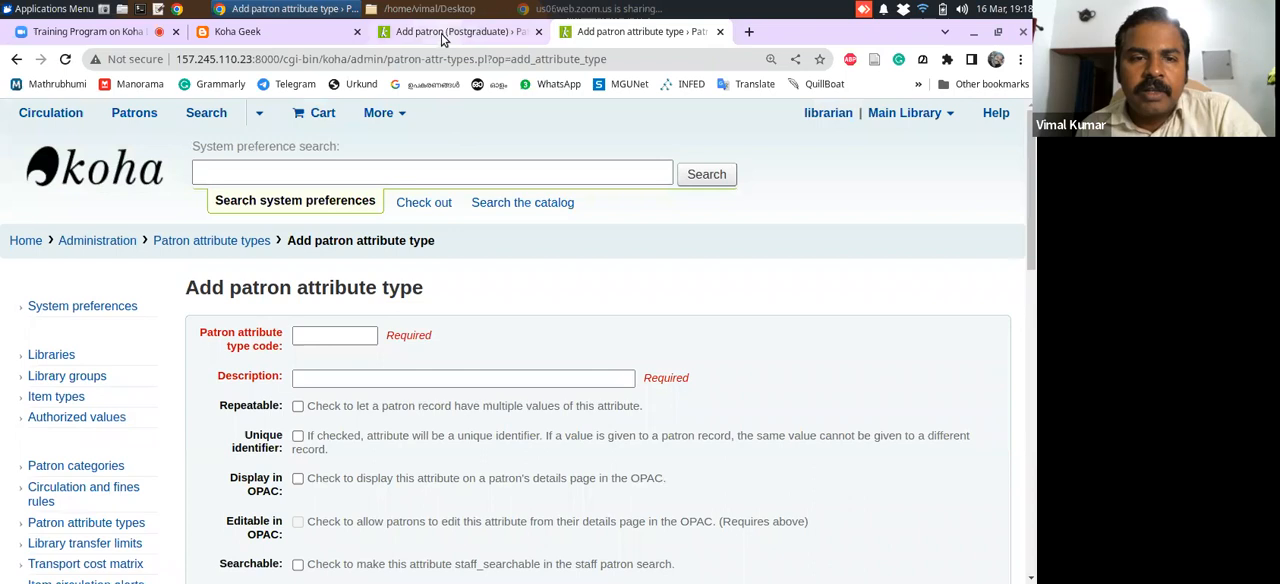
# Reload the Add patron (Postgraduate) form and inspect the corce name and Course Name choices under Additional attributes and identifiers
pyautogui.click(444, 32)
pyautogui.click(65, 59)
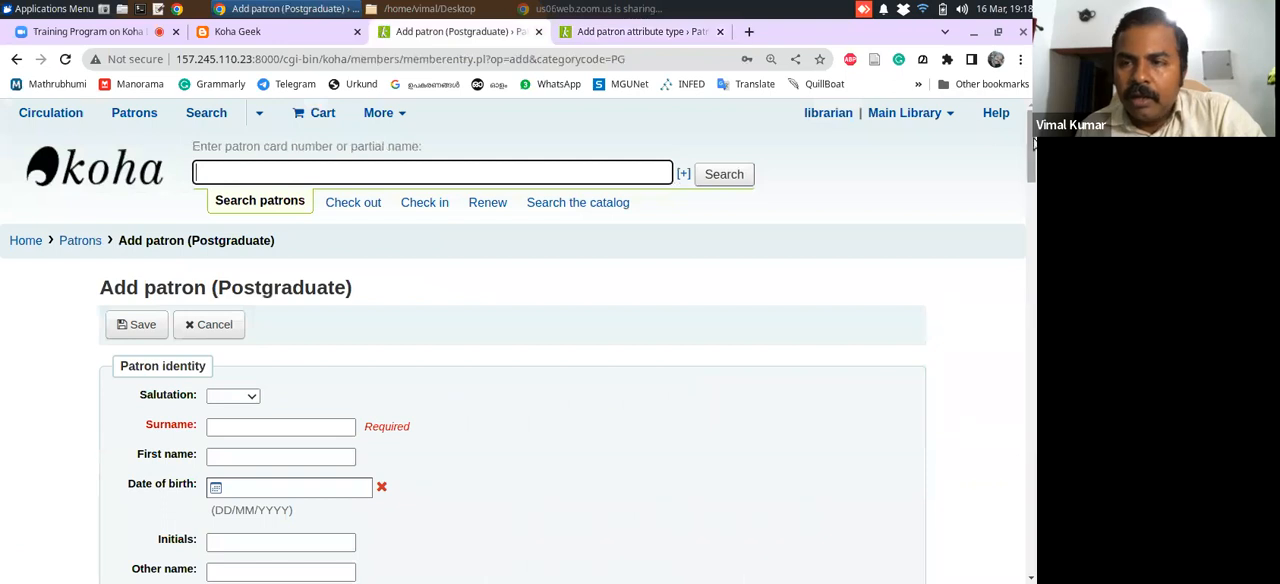
pyautogui.scroll(-15, 997, 320)
pyautogui.scroll(-5, 965, 480)
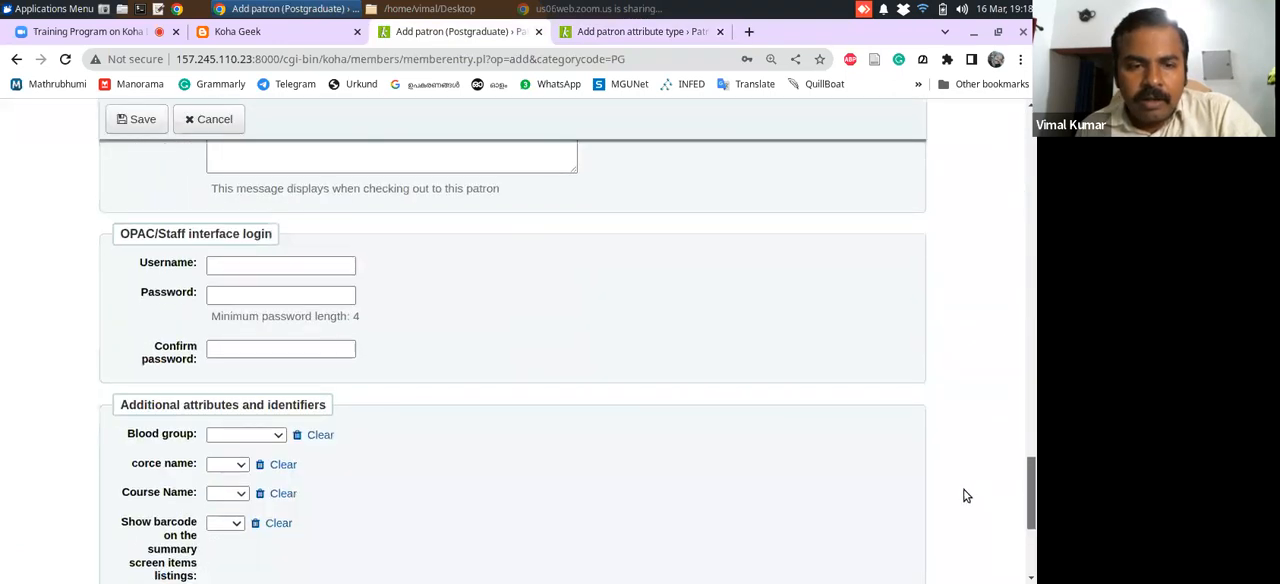
pyautogui.scroll(1, 600, 490)
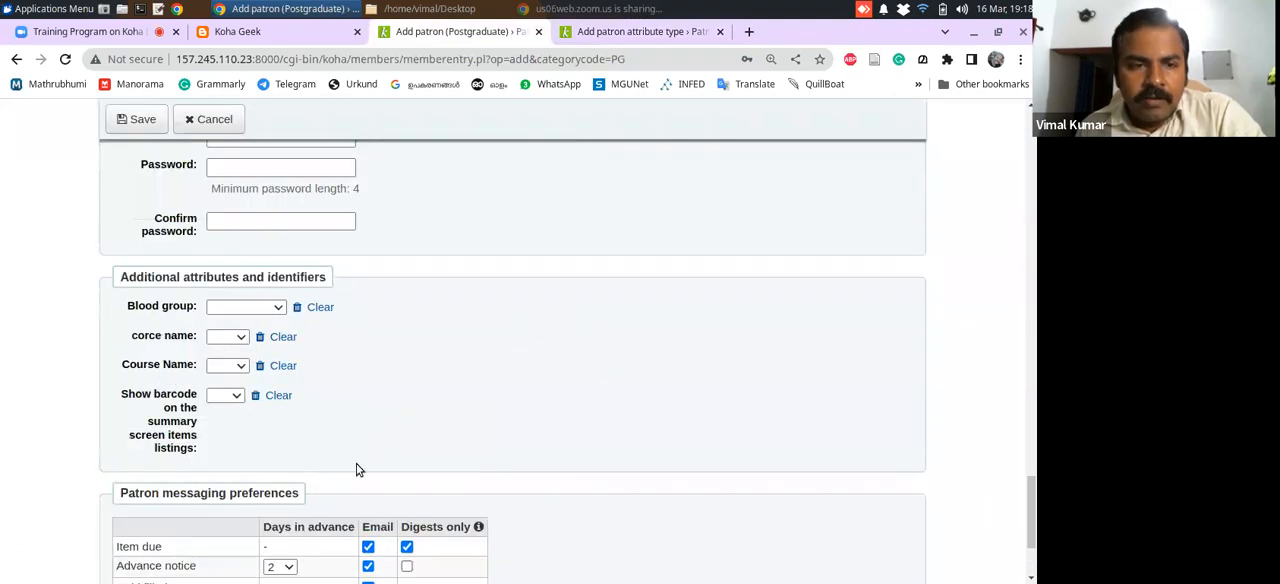
pyautogui.click(241, 344)
pyautogui.click(238, 367)
pyautogui.click(238, 367)
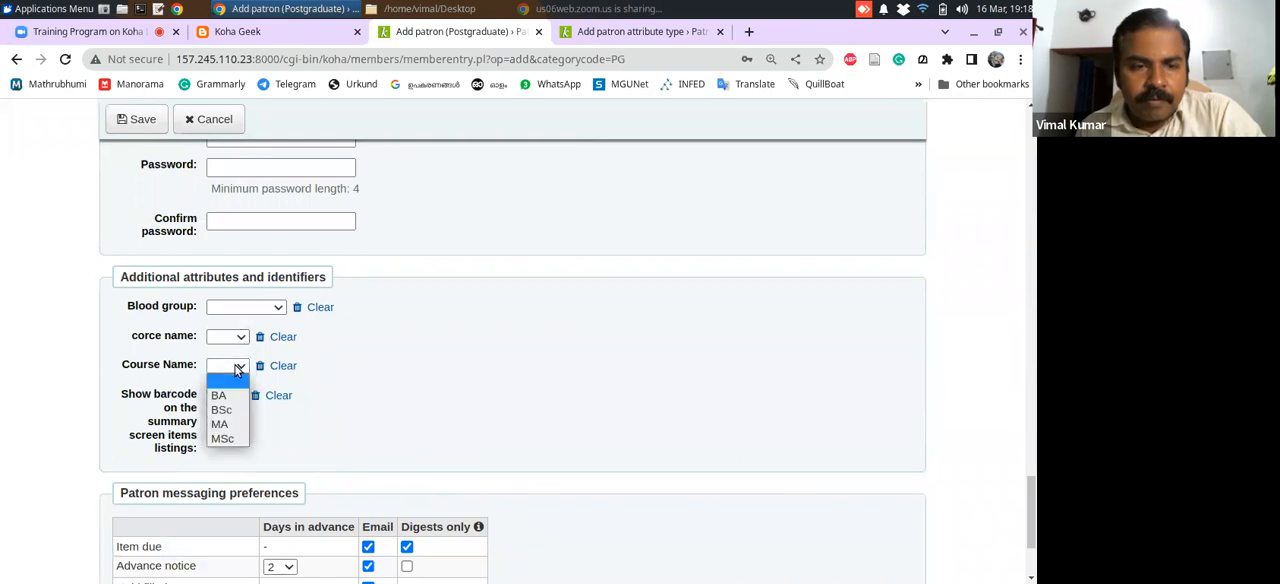
pyautogui.click(374, 374)
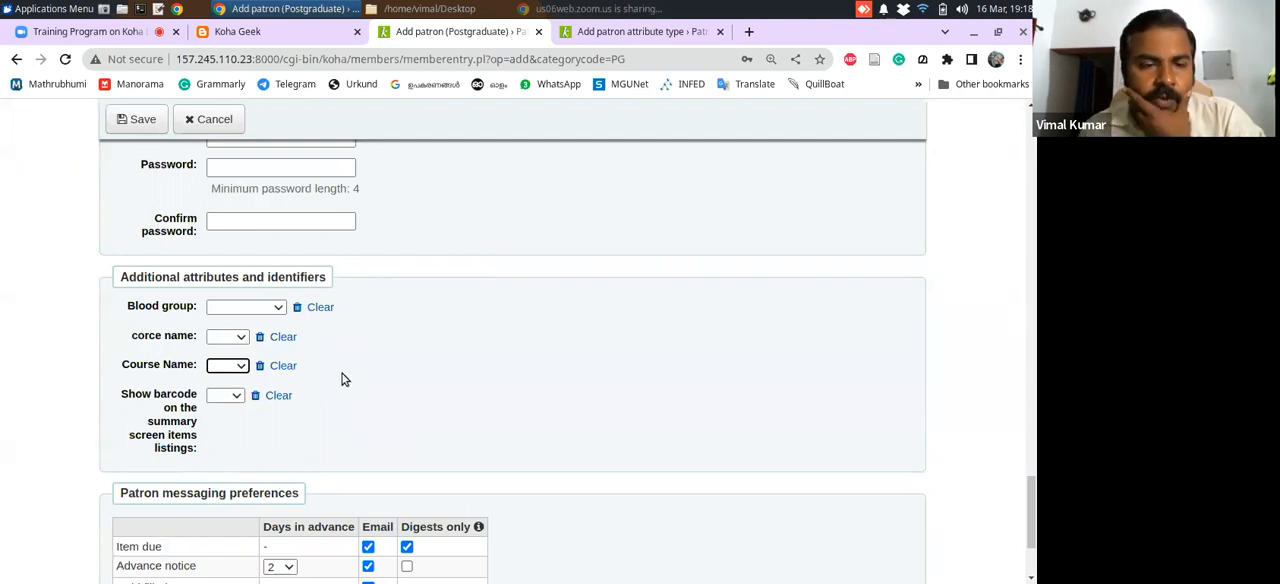
# Return to the patron attribute types and delete the misspelled "cource" attribute type
pyautogui.click(605, 31)
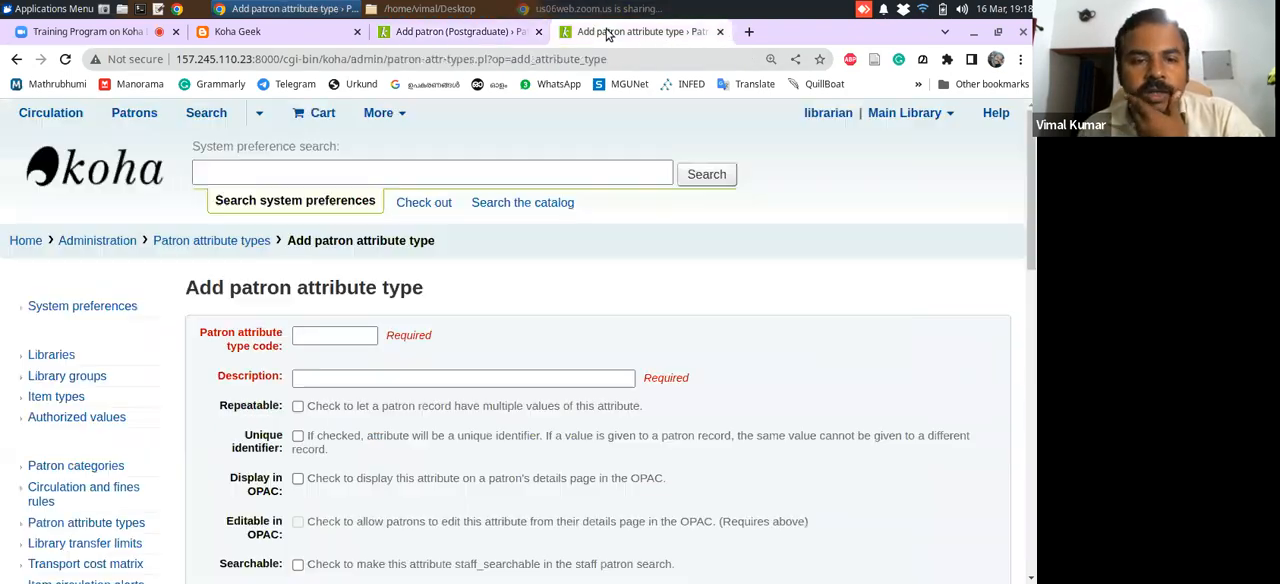
pyautogui.click(166, 244)
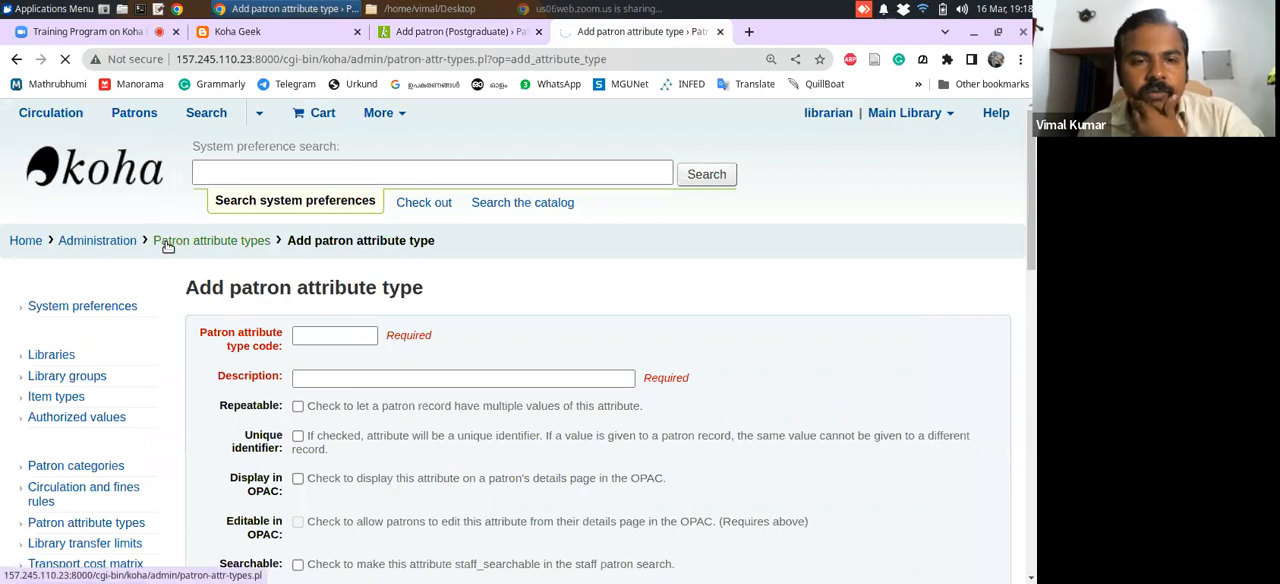
pyautogui.moveTo(1031, 219); pyautogui.dragTo(1034, 259)
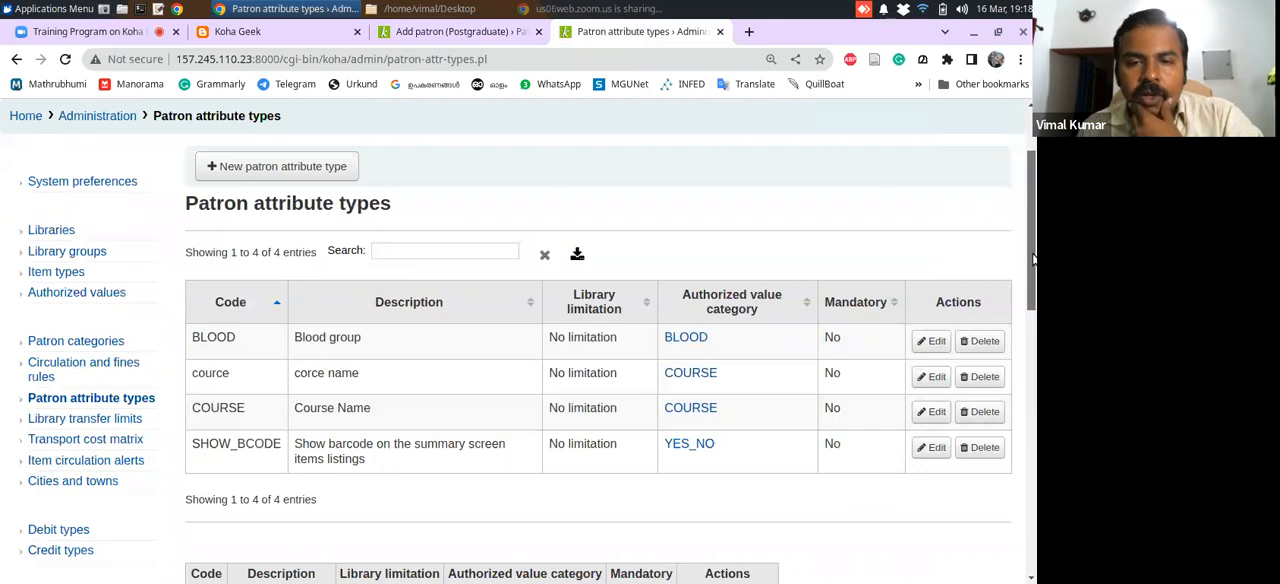
pyautogui.click(985, 378)
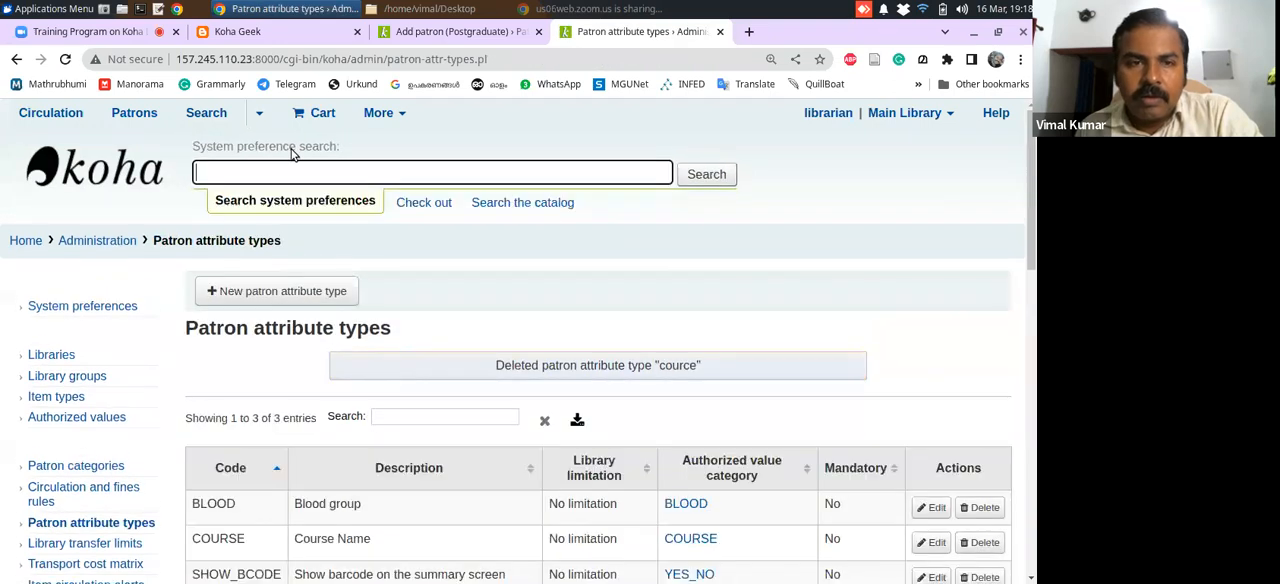
# Reload the Add patron (Postgraduate) form and check its additional attributes, including the Course Name choices, after the deletion
pyautogui.click(422, 36)
pyautogui.click(65, 59)
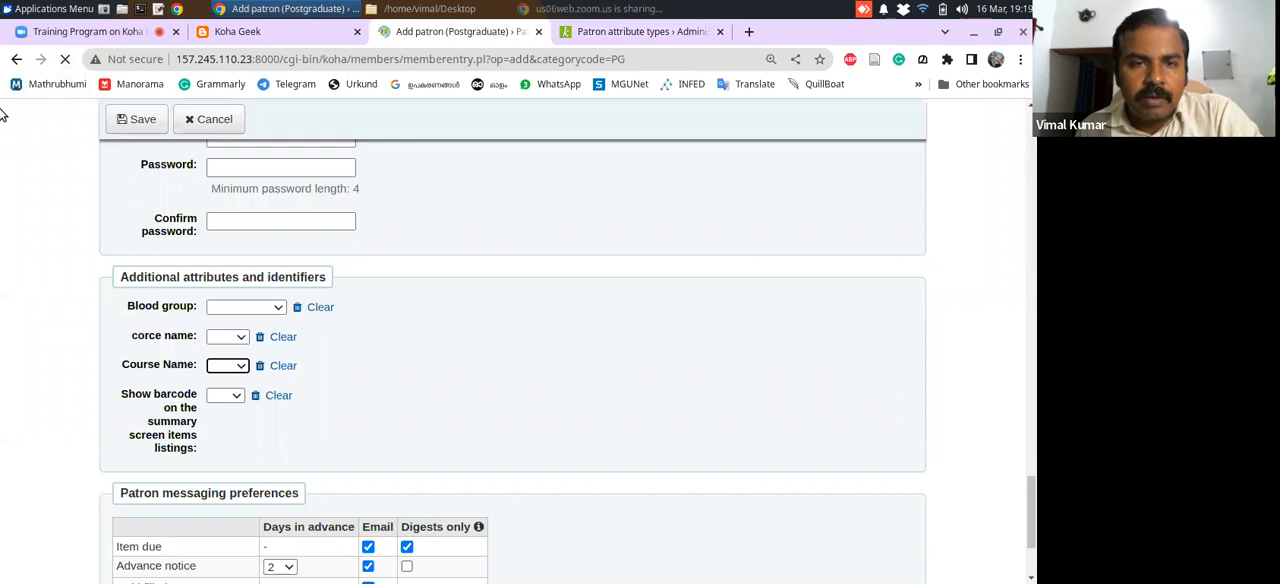
pyautogui.scroll(-10, 995, 315)
pyautogui.scroll(-20, 995, 315)
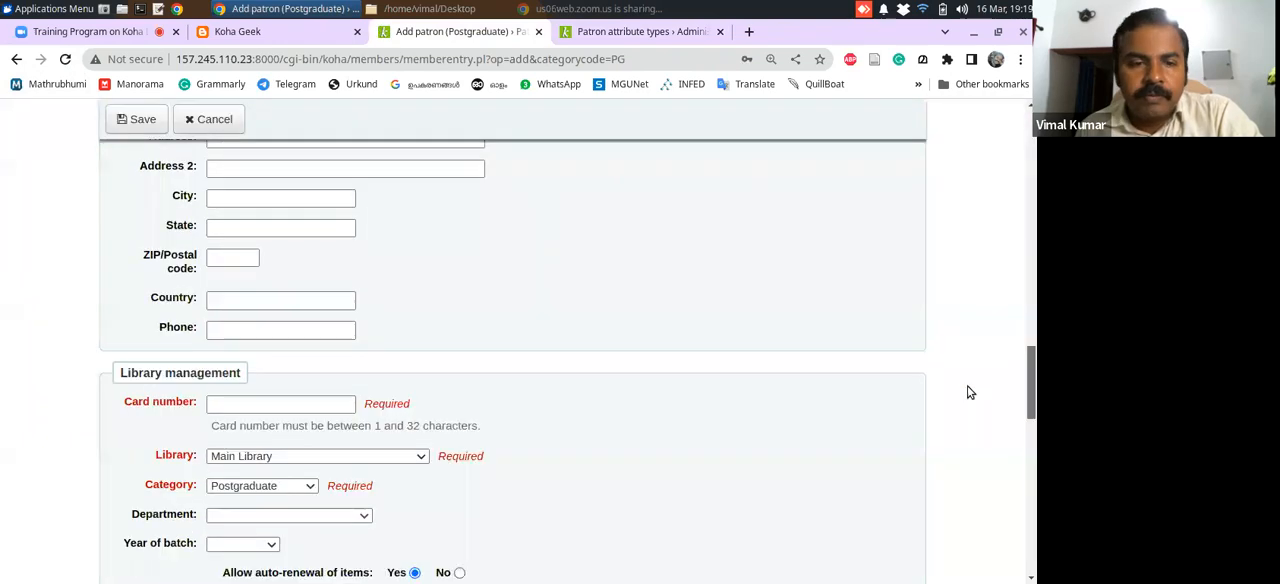
pyautogui.scroll(-2, 950, 498)
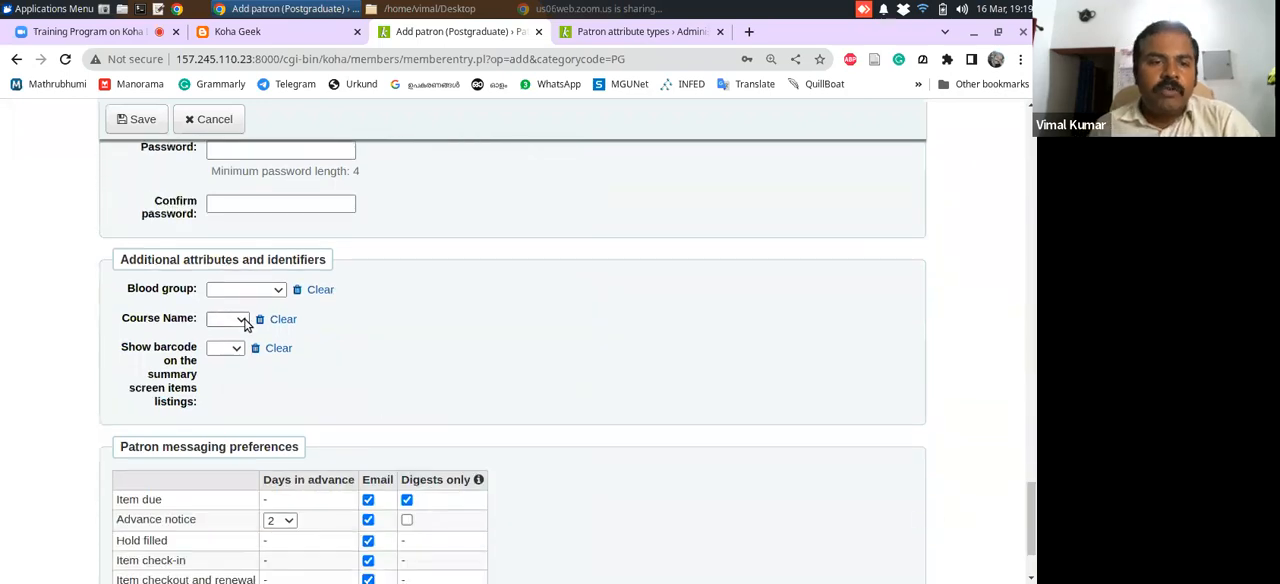
pyautogui.click(240, 319)
pyautogui.click(461, 341)
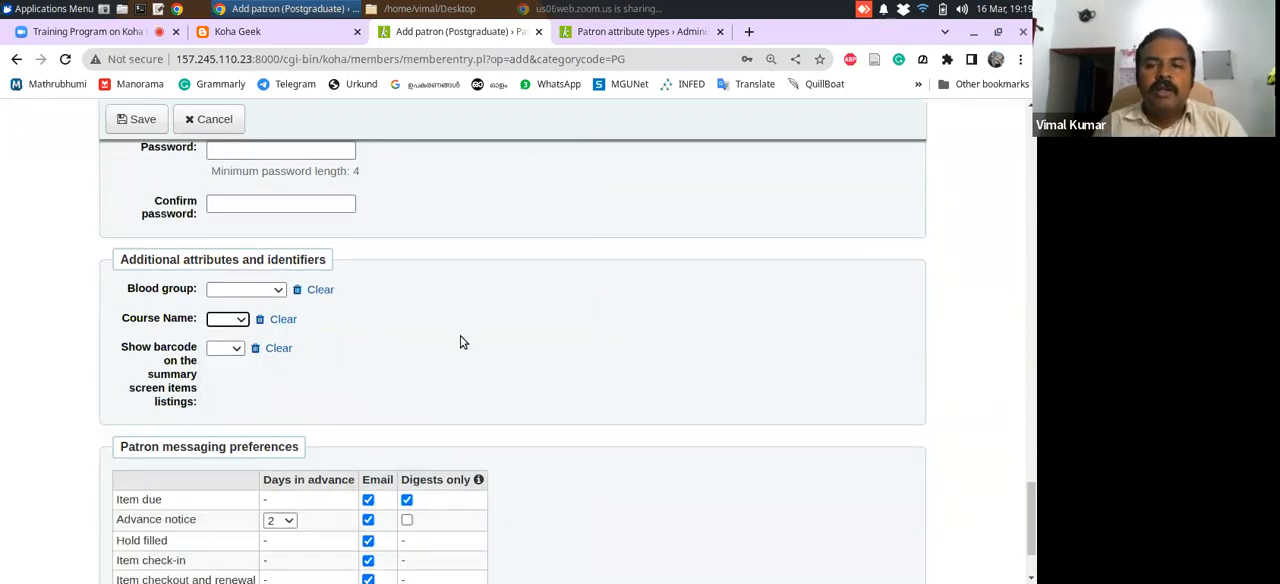
# Set the new patron's salutation to Mr, enter the full name as surname, and set the gender to Male
pyautogui.moveTo(1030, 515); pyautogui.dragTo(1031, 140)
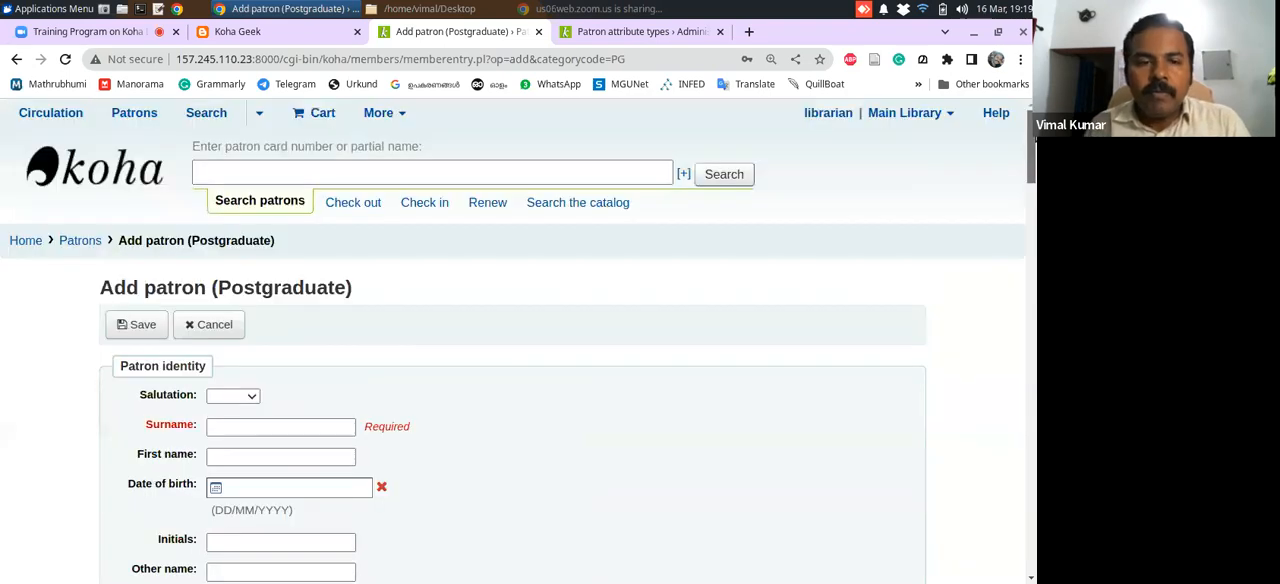
pyautogui.scroll(-2, 1031, 140)
pyautogui.click(252, 259)
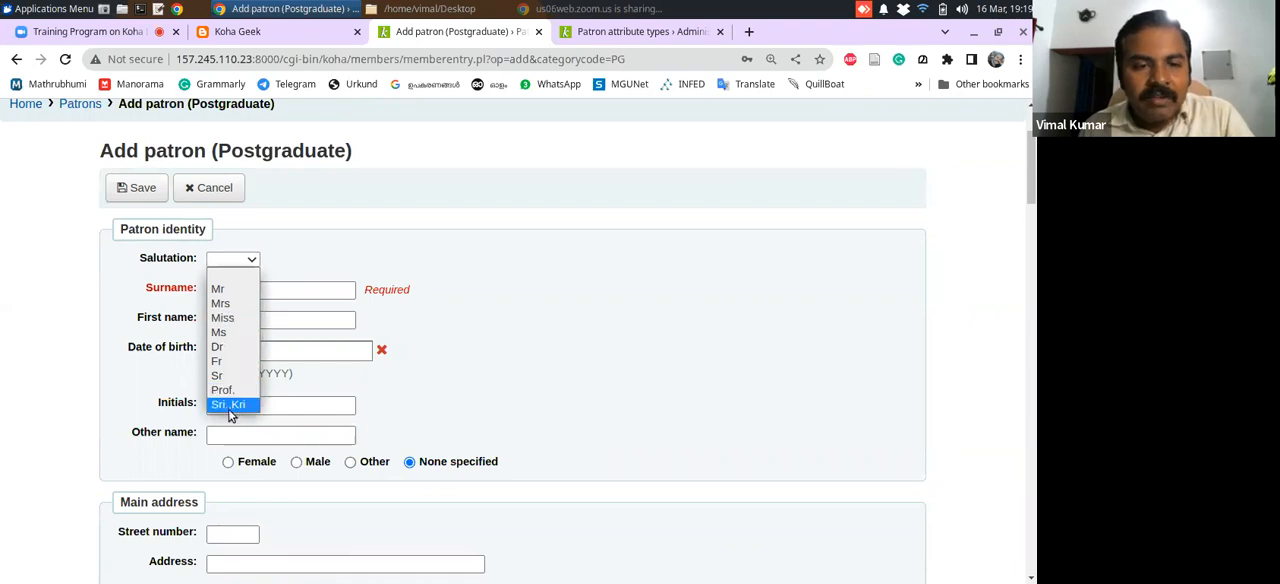
pyautogui.click(243, 289)
pyautogui.click(251, 290)
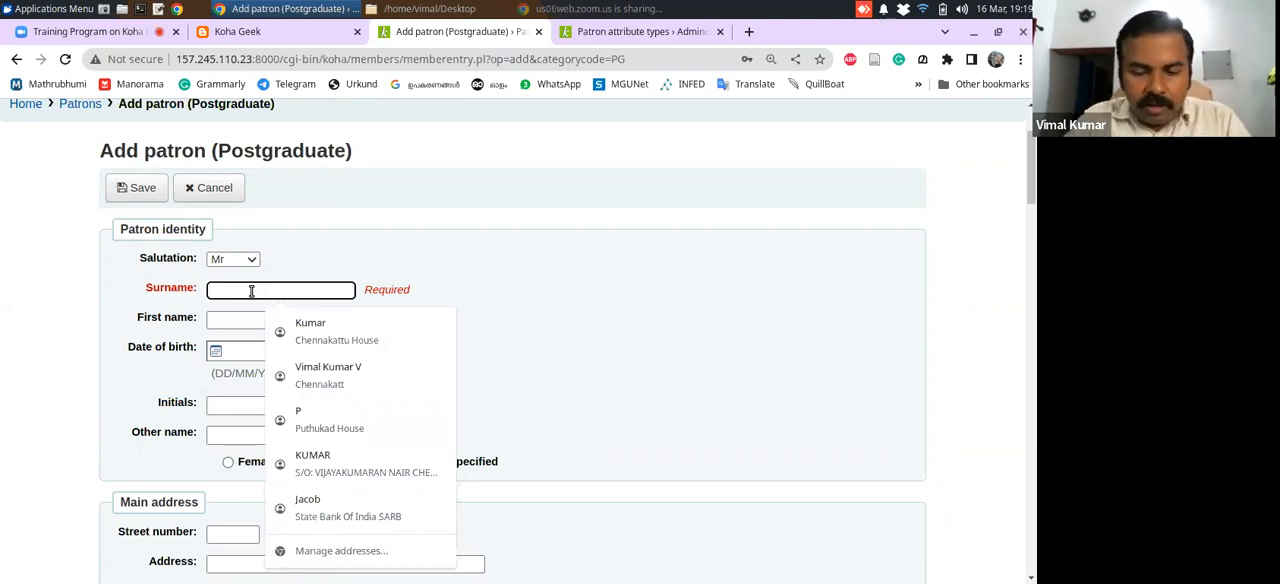
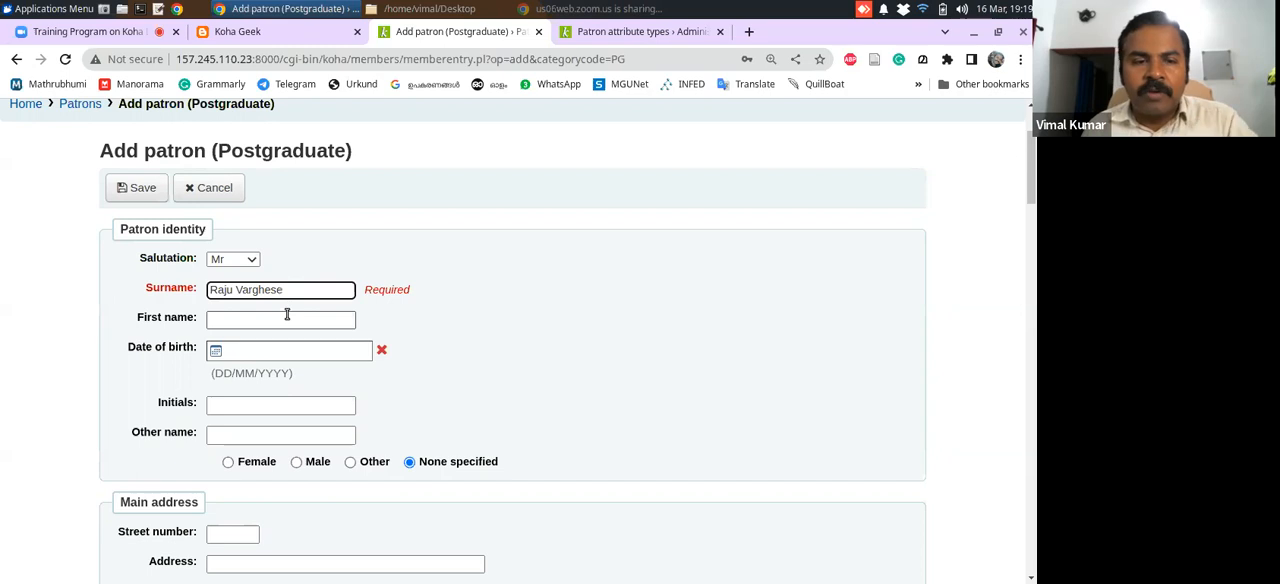
pyautogui.moveTo(1033, 181); pyautogui.dragTo(1029, 187)
pyautogui.click(296, 361)
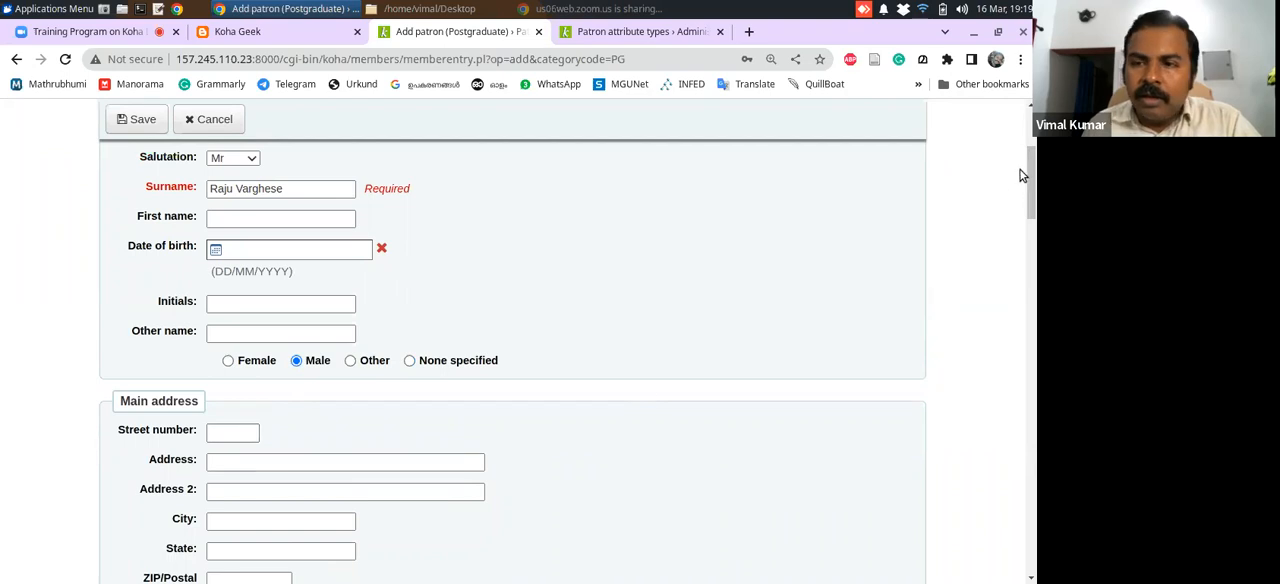
# Fill in the patron's institutional postal address across Address and Address 2 under Main address
pyautogui.moveTo(1029, 176); pyautogui.dragTo(1029, 186)
pyautogui.click(341, 378)
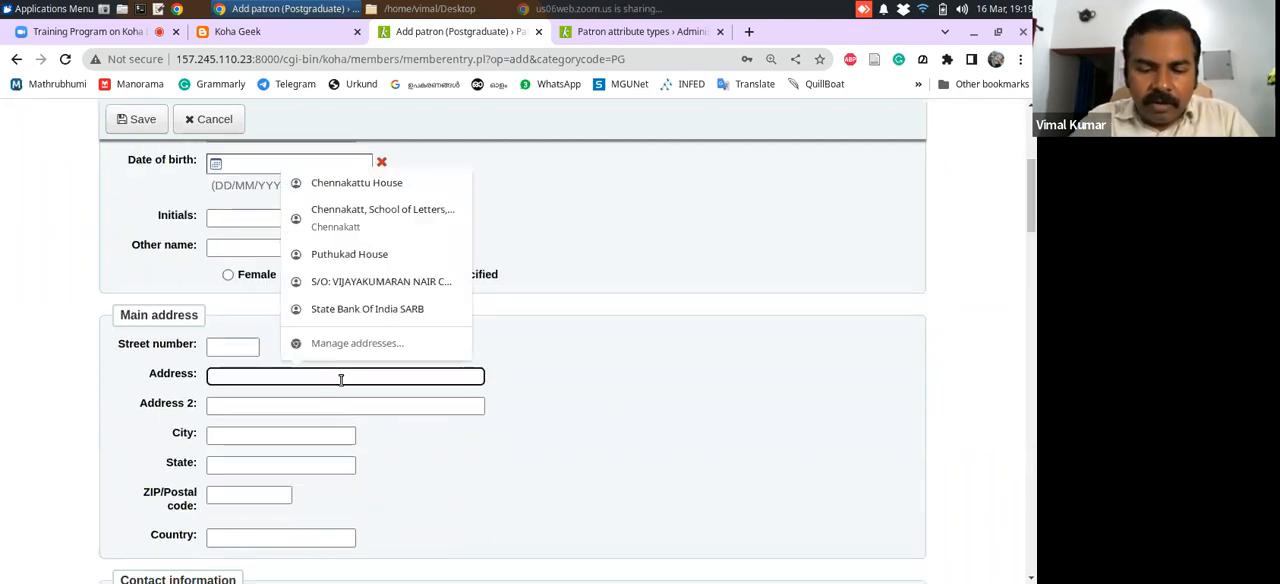
pyautogui.write('School of Che')
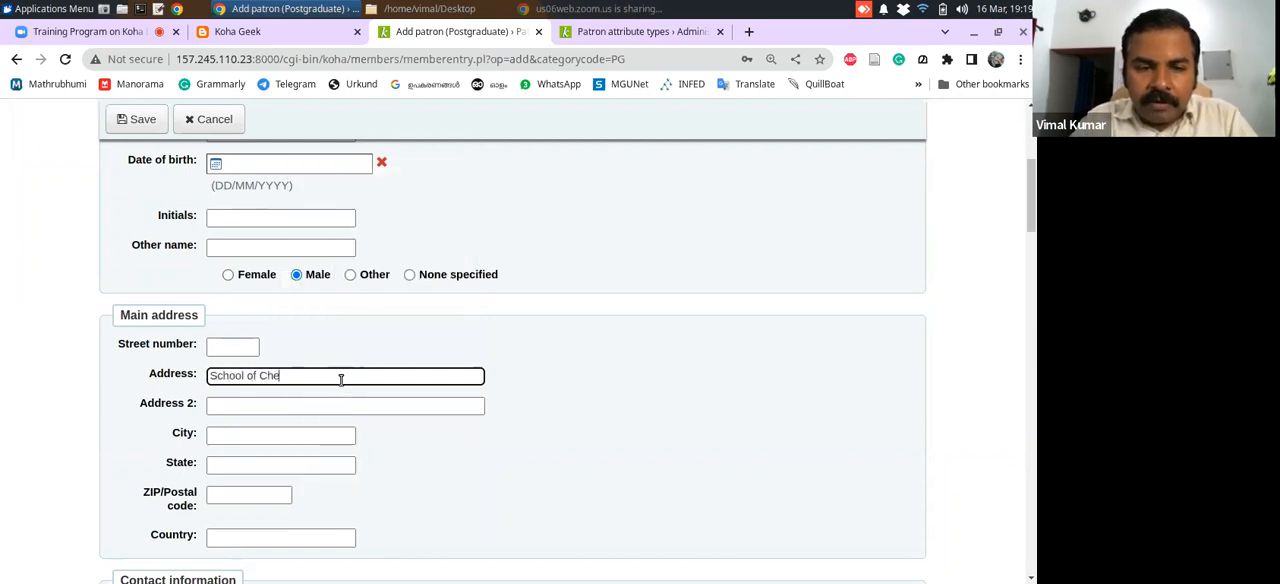
pyautogui.write('mical Sciences')
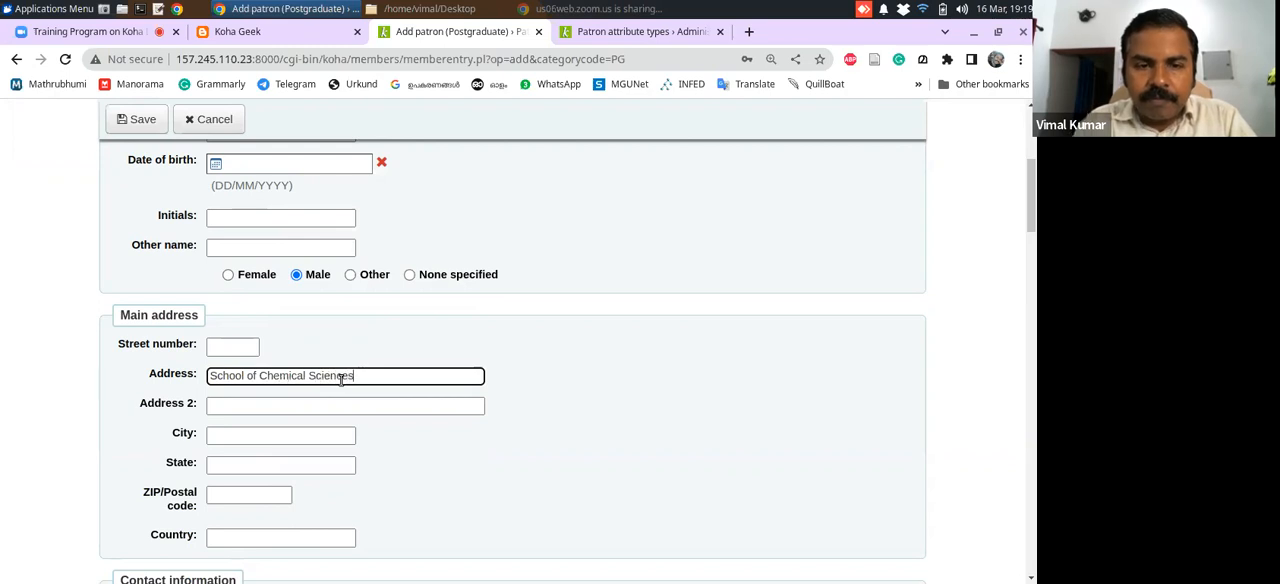
pyautogui.click(400, 405)
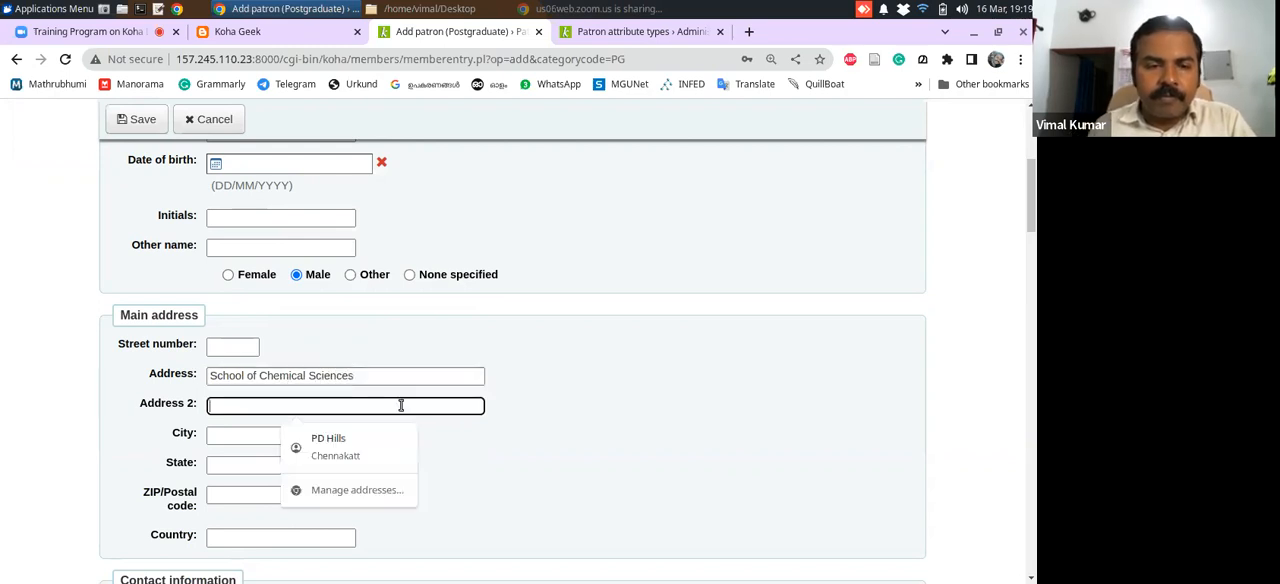
pyautogui.write('Mahatma G')
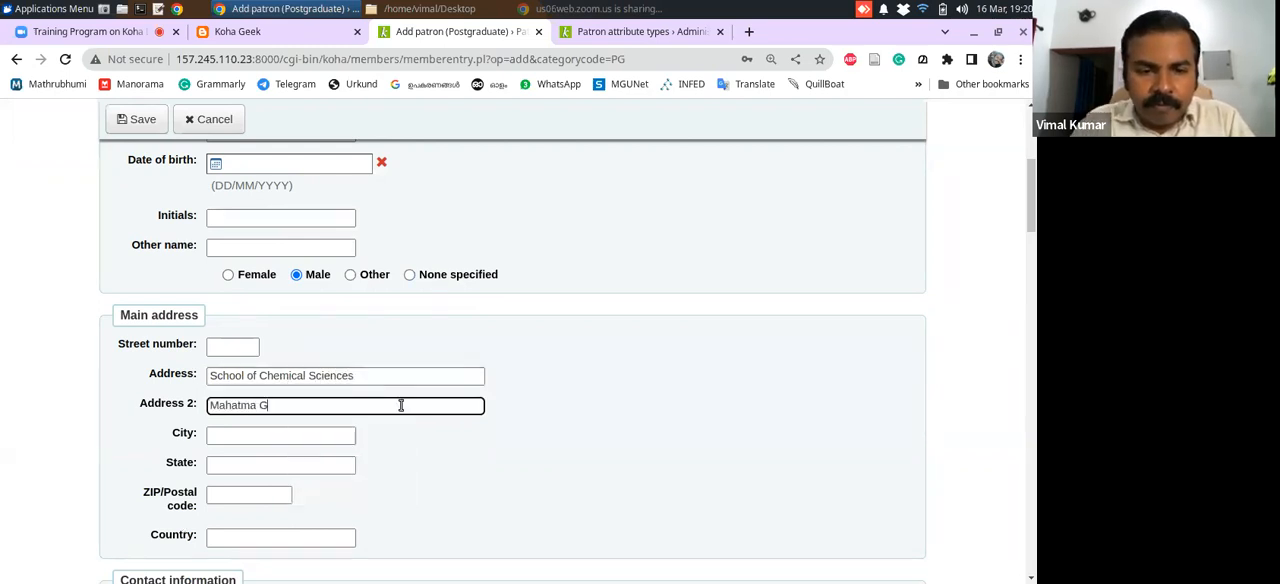
pyautogui.write('andhi University')
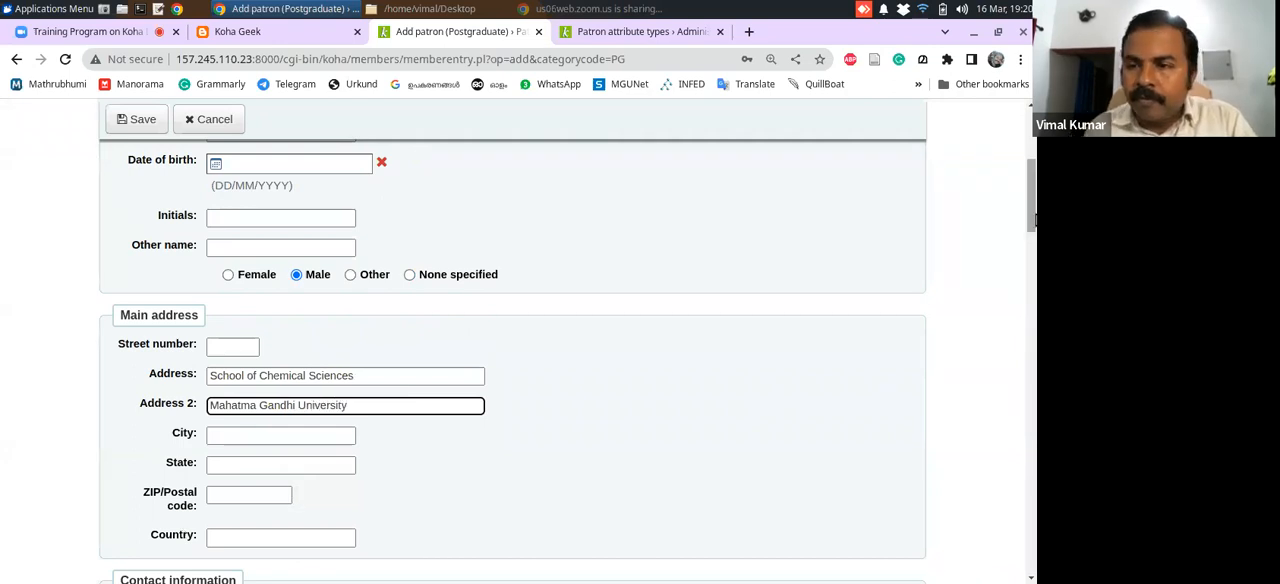
# Fill in the patron's primary email under Contact information
pyautogui.moveTo(1033, 207); pyautogui.dragTo(1034, 263)
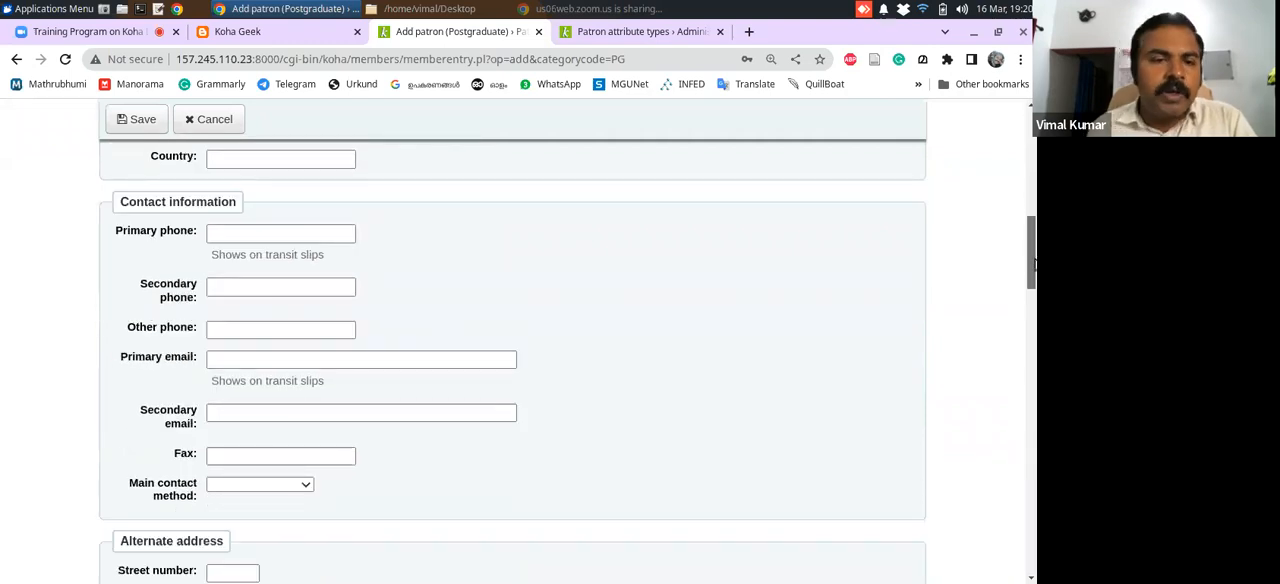
pyautogui.click(257, 358)
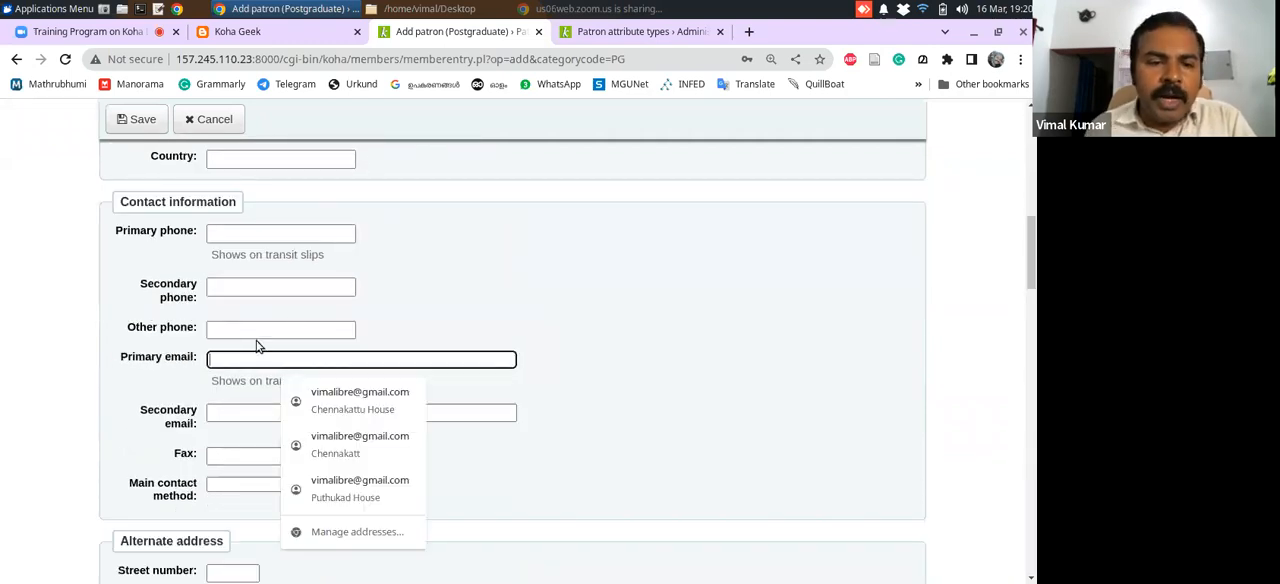
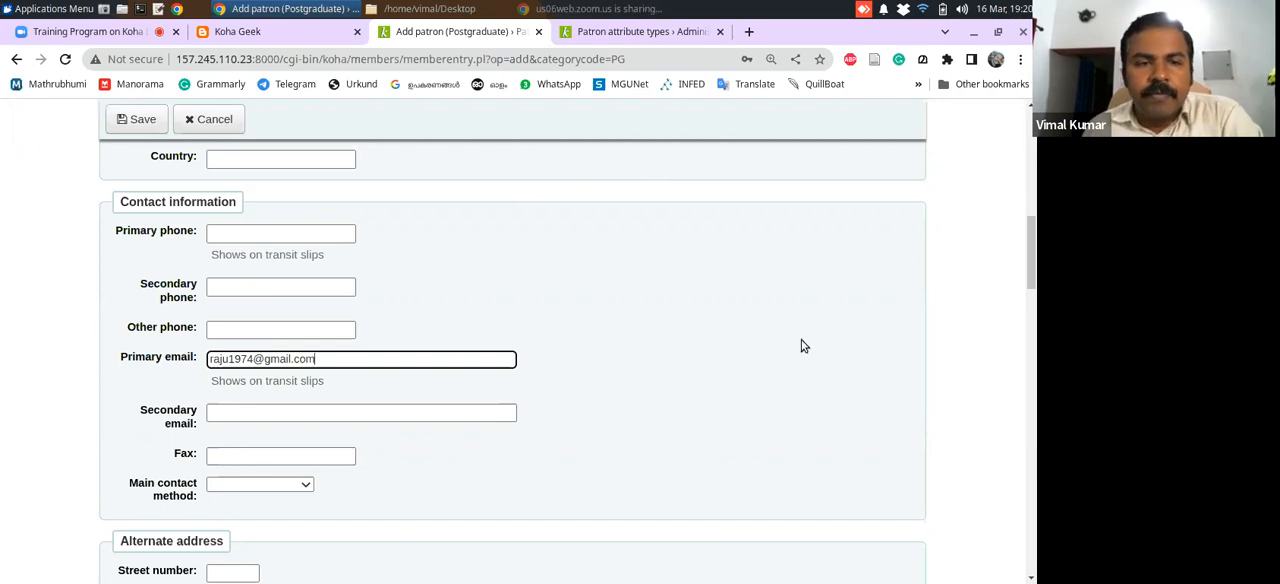
# Enter the patron's primary phone number under Contact information, correcting its final digits
pyautogui.click(329, 231)
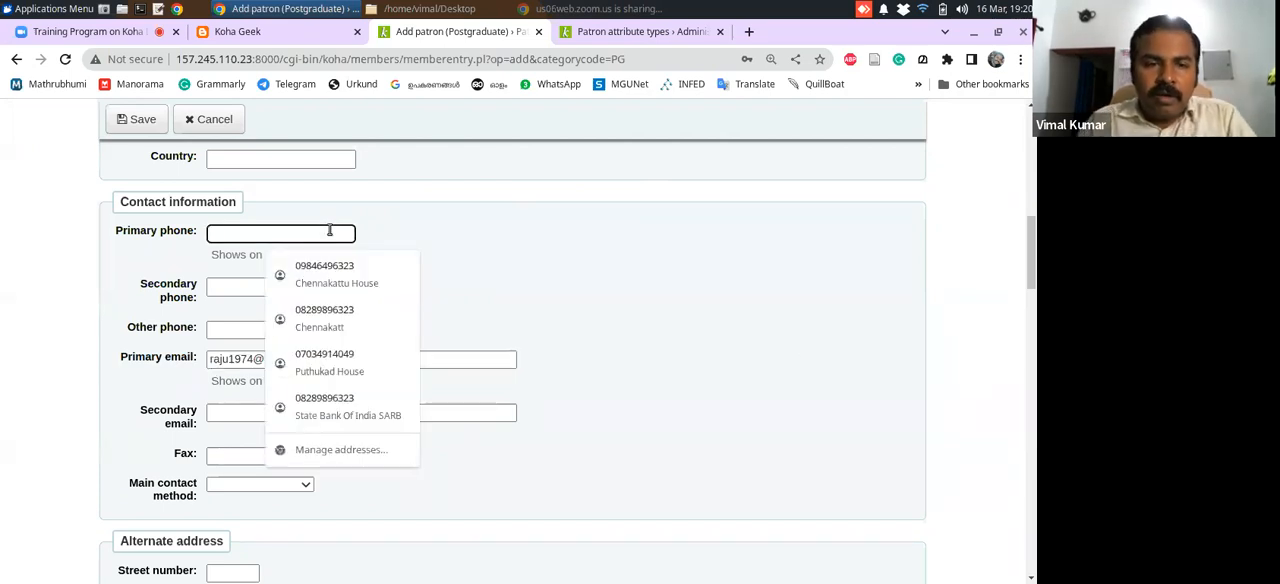
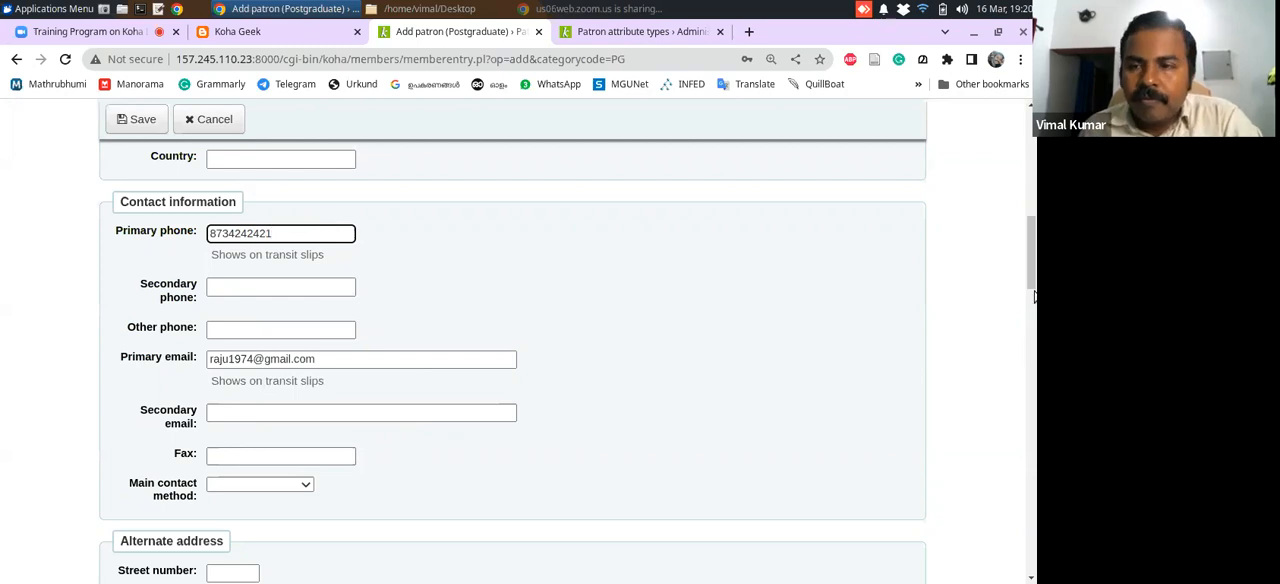
# Enter the patron's library card number in the required Card number field under Library management
pyautogui.moveTo(1034, 228); pyautogui.dragTo(1024, 400)
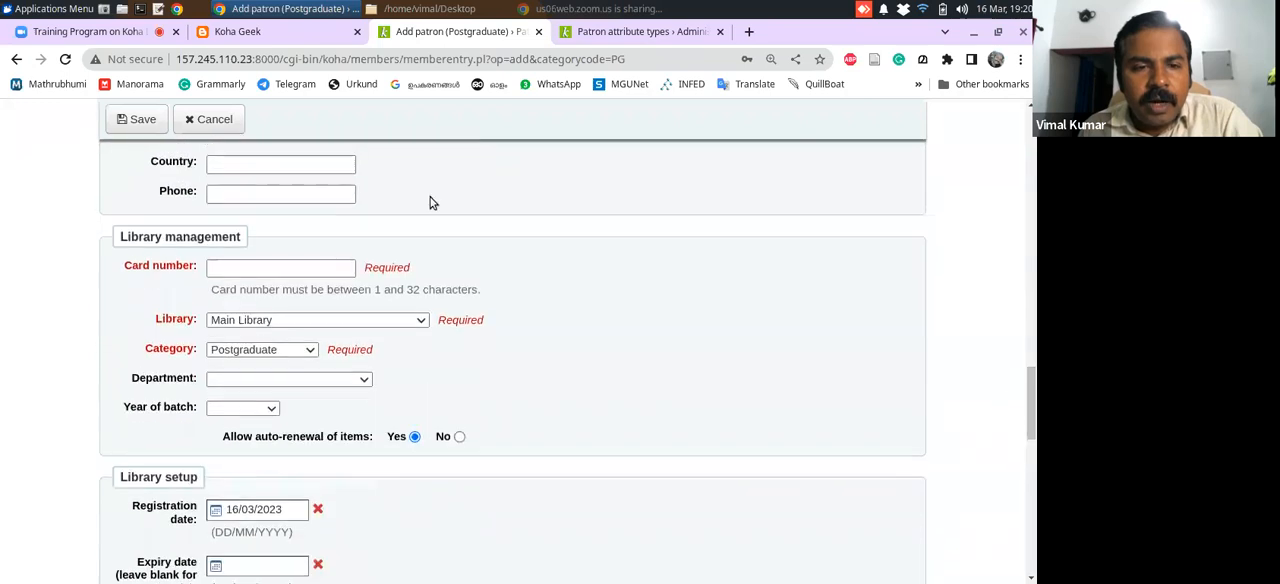
pyautogui.click(325, 267)
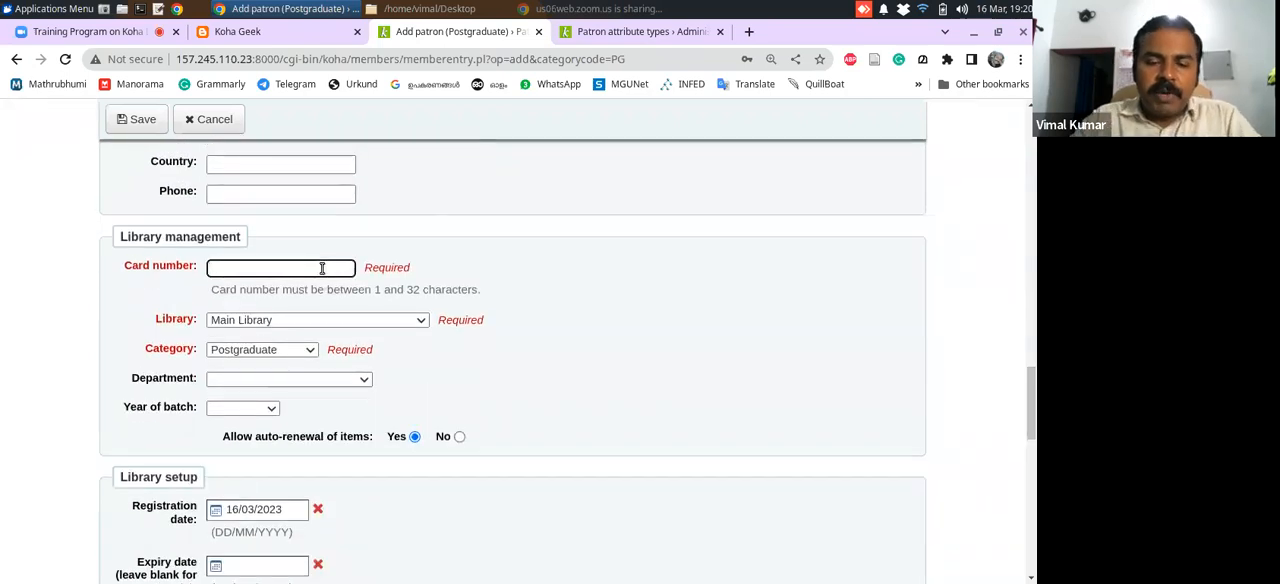
pyautogui.write('S')
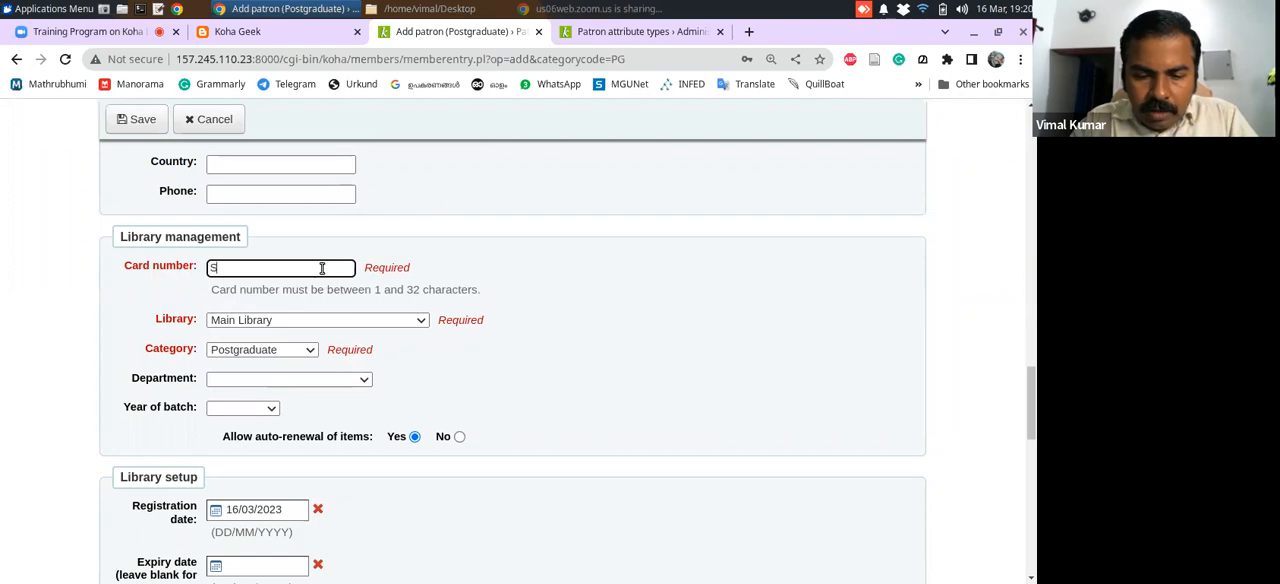
pyautogui.write('100')
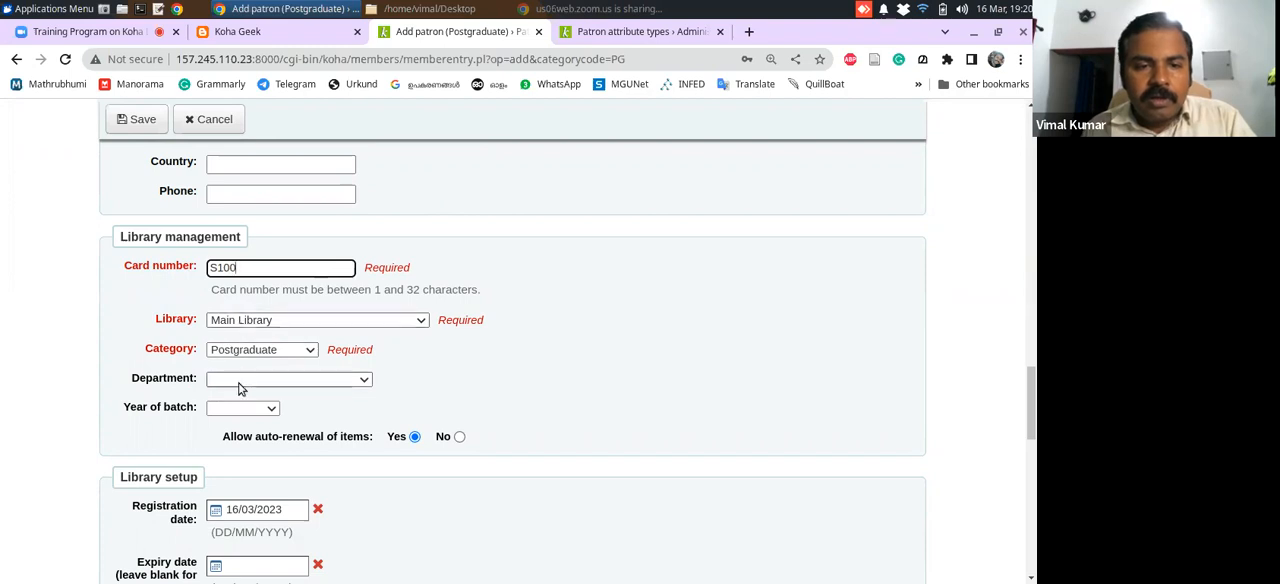
# Check the Department and Year of batch choices without selecting any, and review the registration and expiry dates under Library setup
pyautogui.click(362, 381)
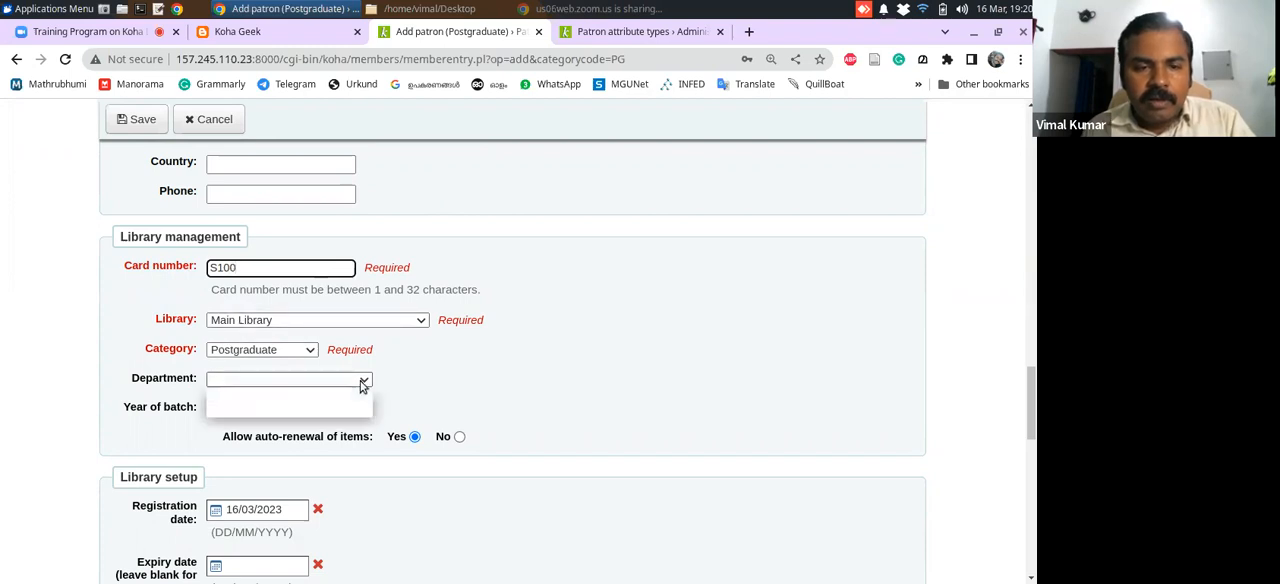
pyautogui.click(436, 383)
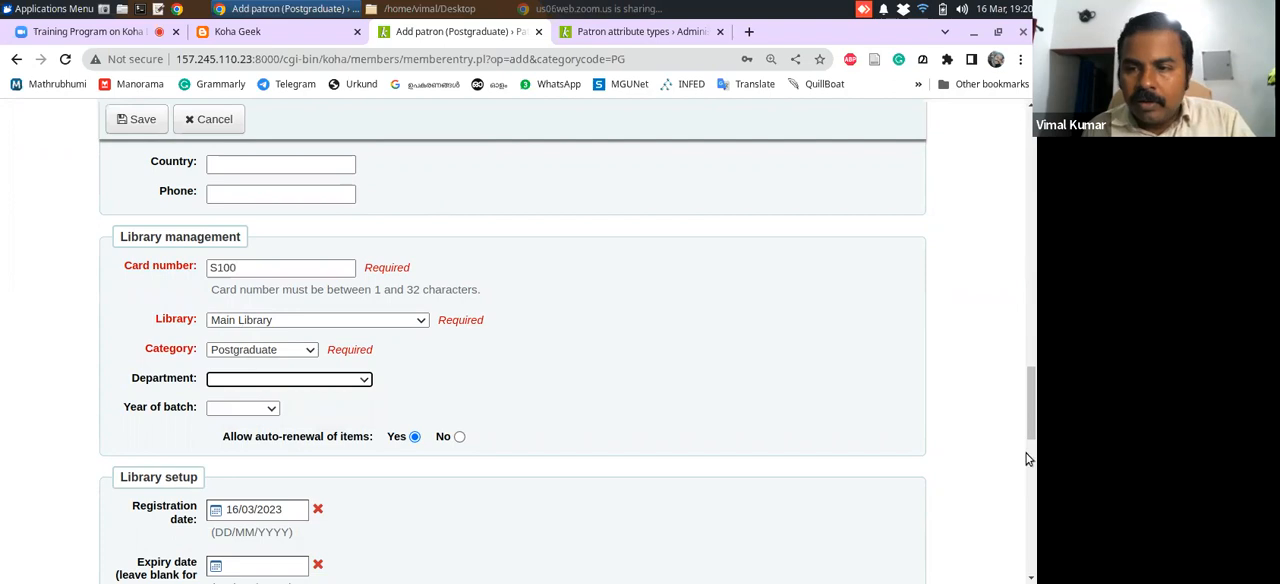
pyautogui.moveTo(1031, 420); pyautogui.dragTo(1032, 440)
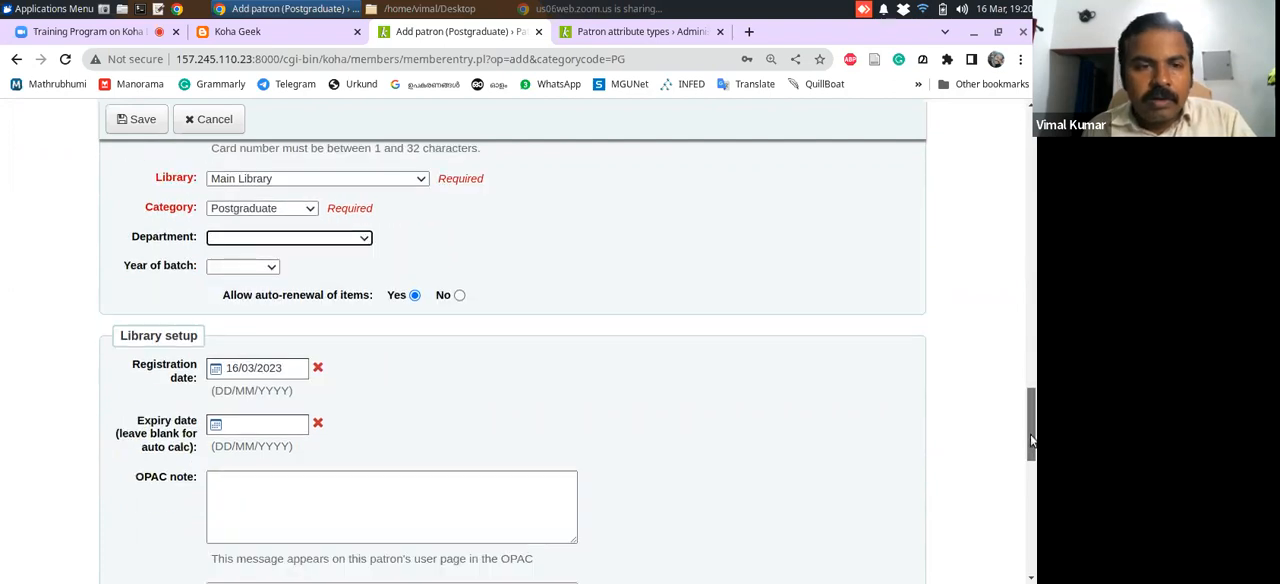
pyautogui.click(268, 274)
pyautogui.click(268, 274)
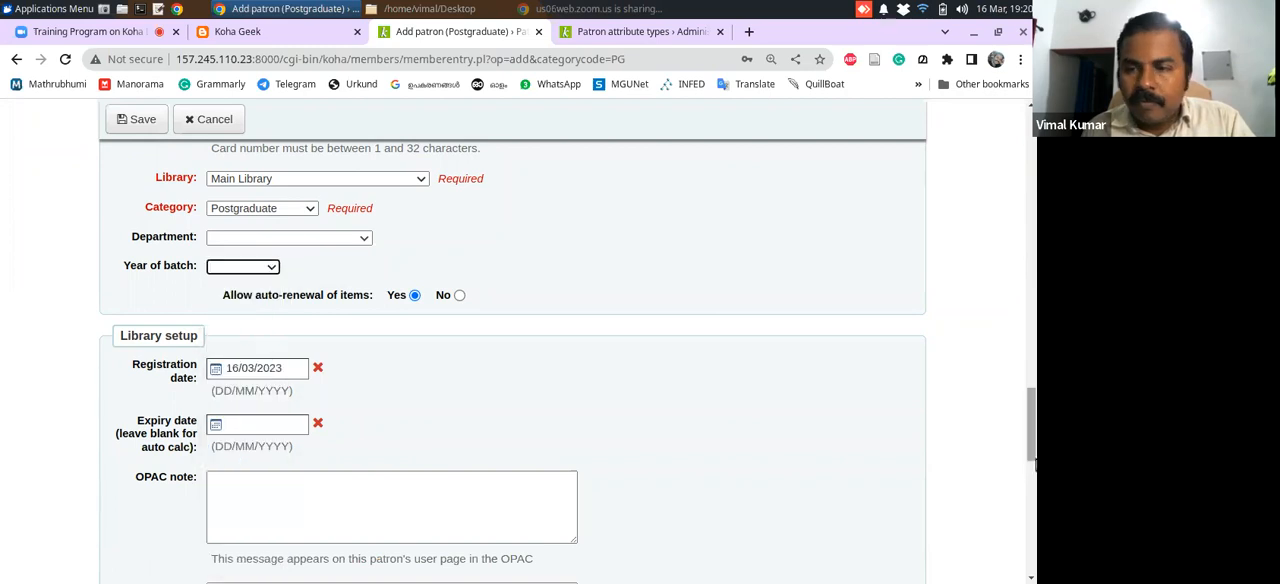
pyautogui.scroll(2, 1027, 421)
pyautogui.moveTo(1027, 421); pyautogui.dragTo(1030, 451)
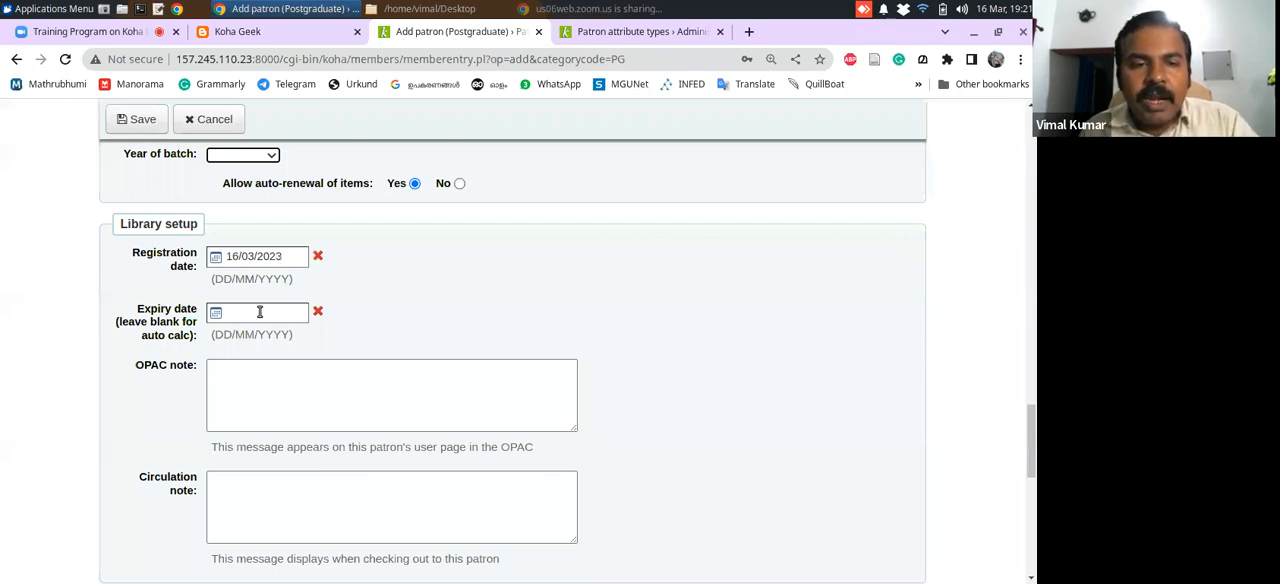
# Enter the OPAC note "Your umbrells kept in the library. Please collect it." and leave the Circulation note blank
pyautogui.moveTo(1034, 428); pyautogui.dragTo(1029, 443)
pyautogui.click(498, 287)
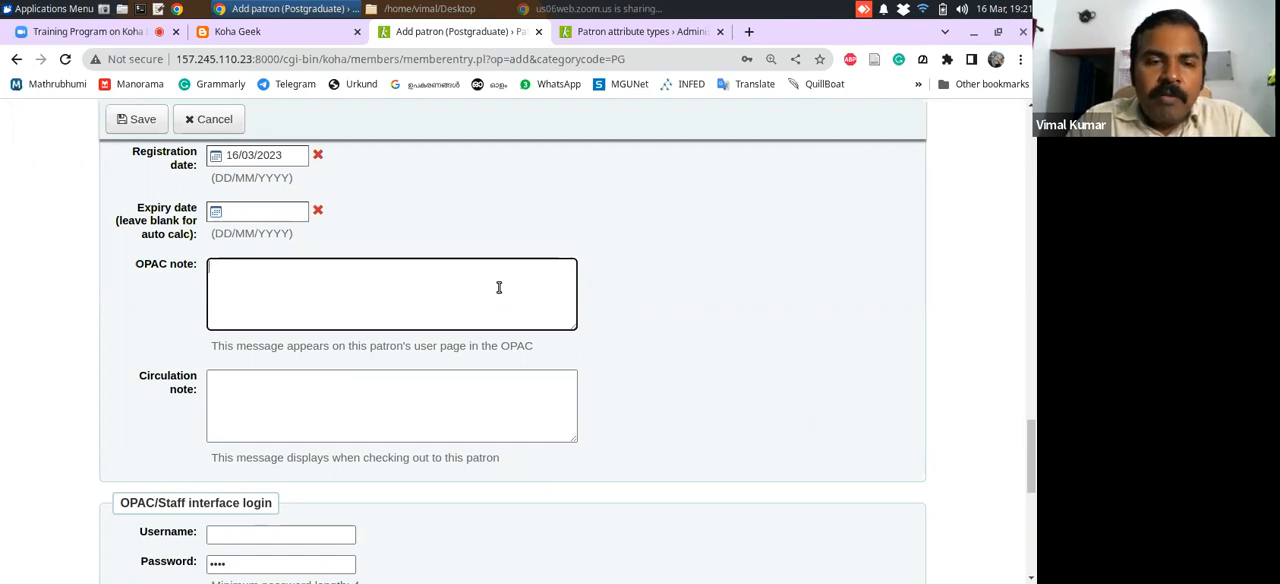
pyautogui.write('Your umbre')
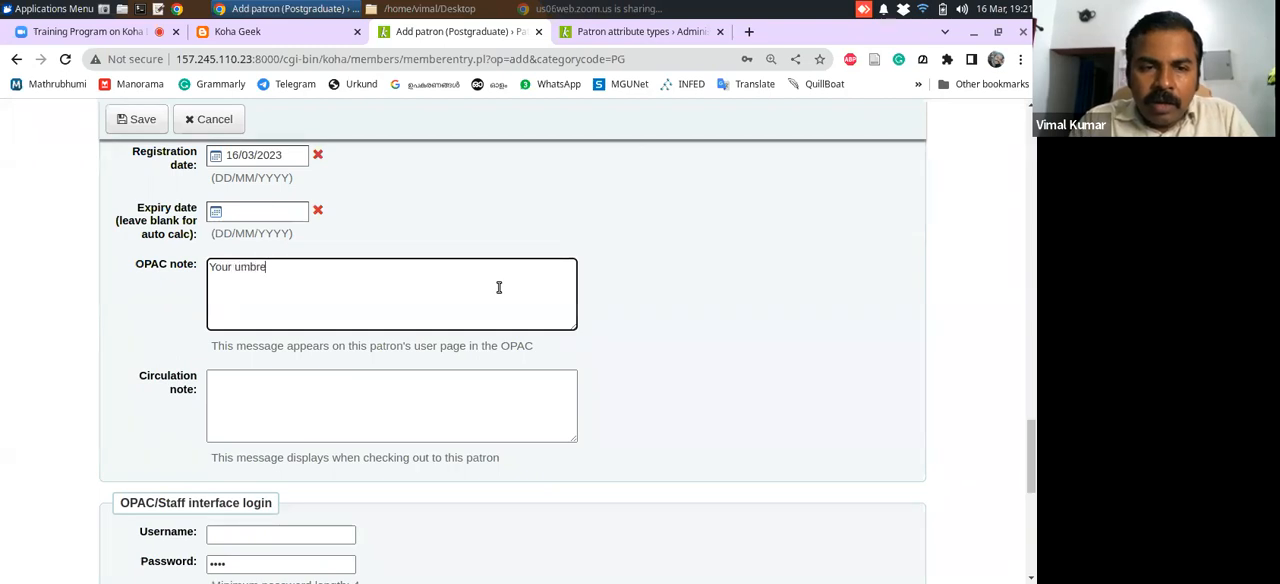
pyautogui.write('lla ')
pyautogui.write('kept in the ')
pyautogui.write('l')
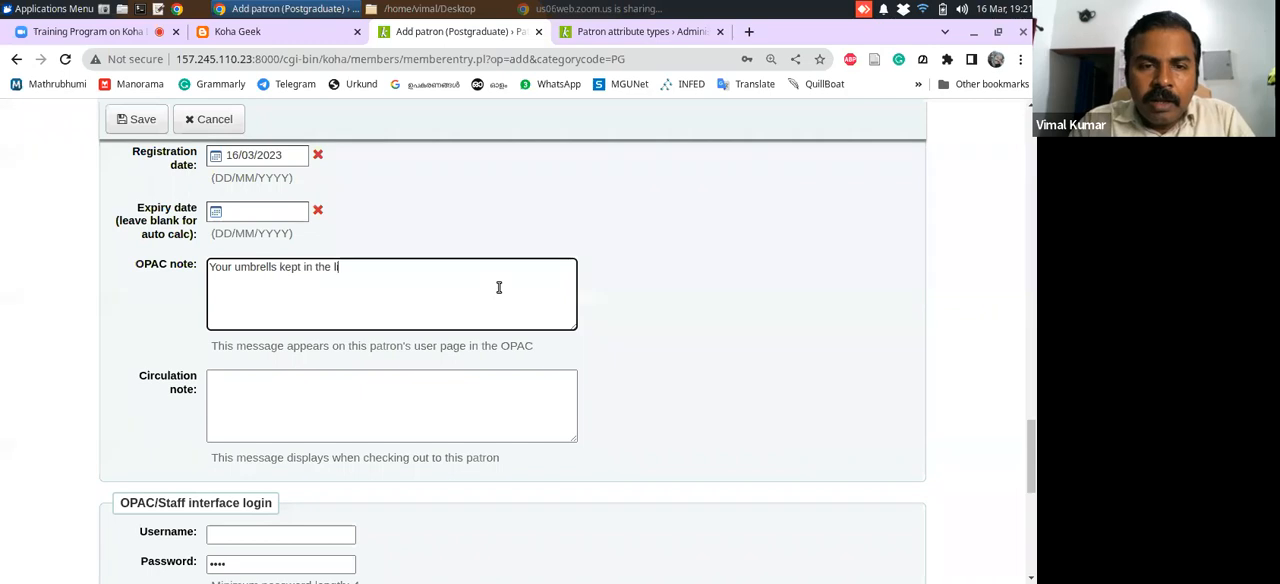
pyautogui.write('ibrary.')
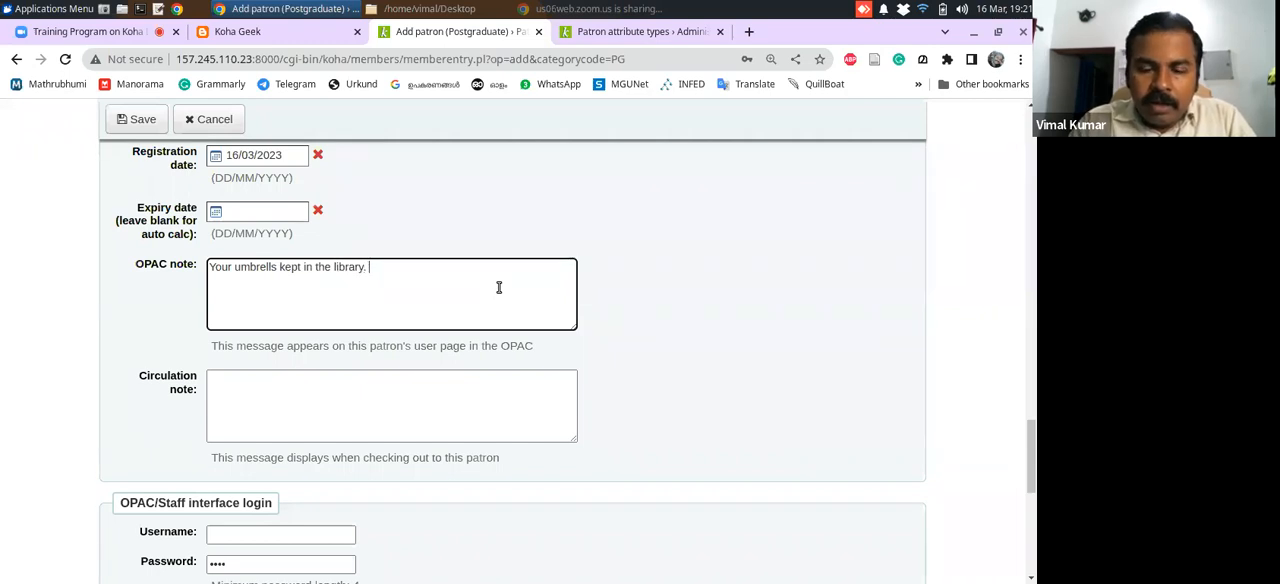
pyautogui.write(' Please col')
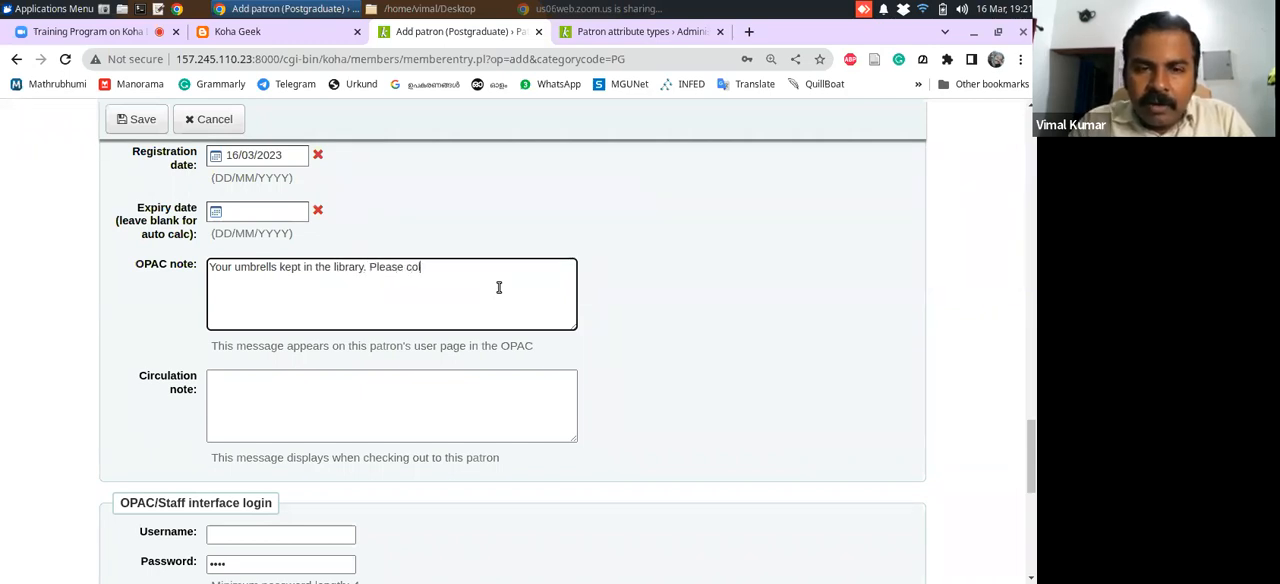
pyautogui.write('lect')
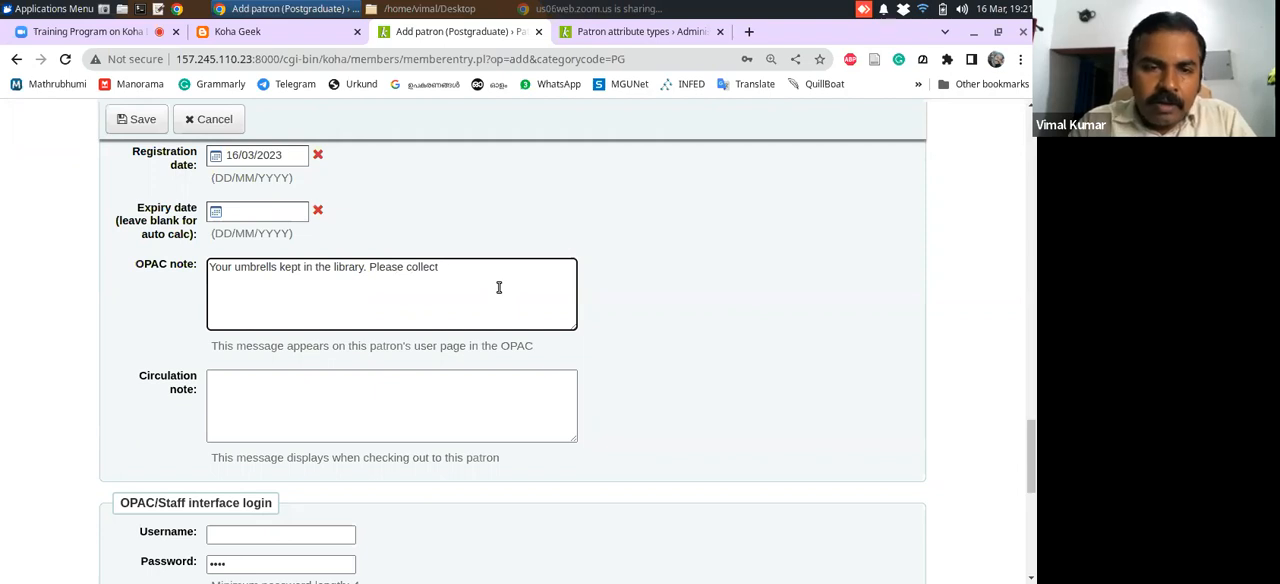
pyautogui.write(' it.')
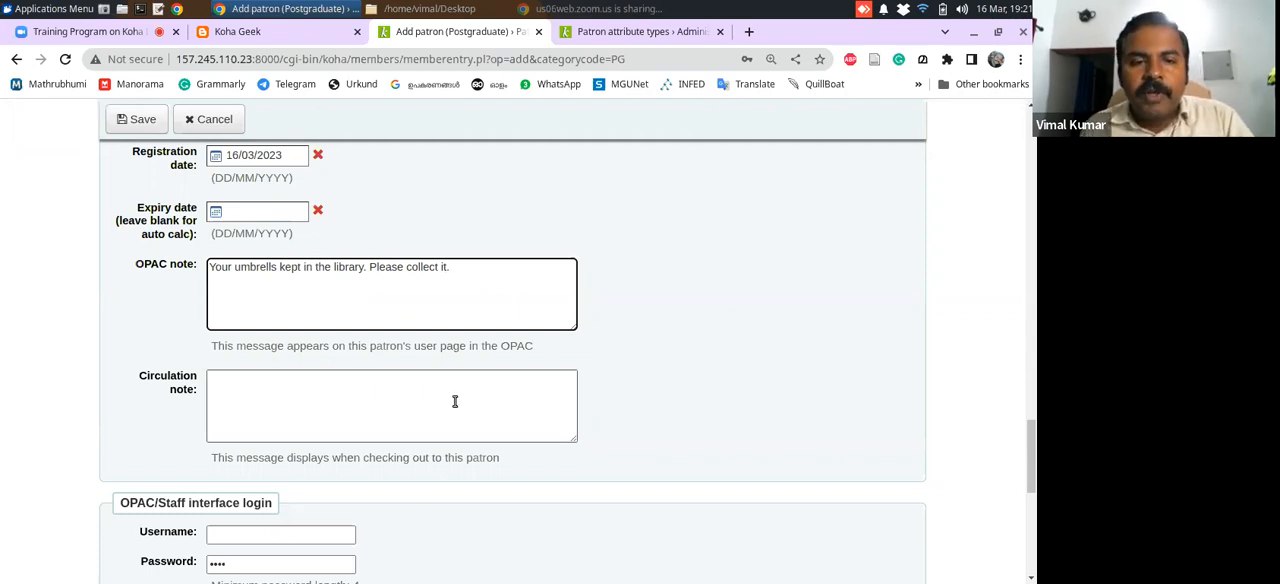
pyautogui.click(263, 394)
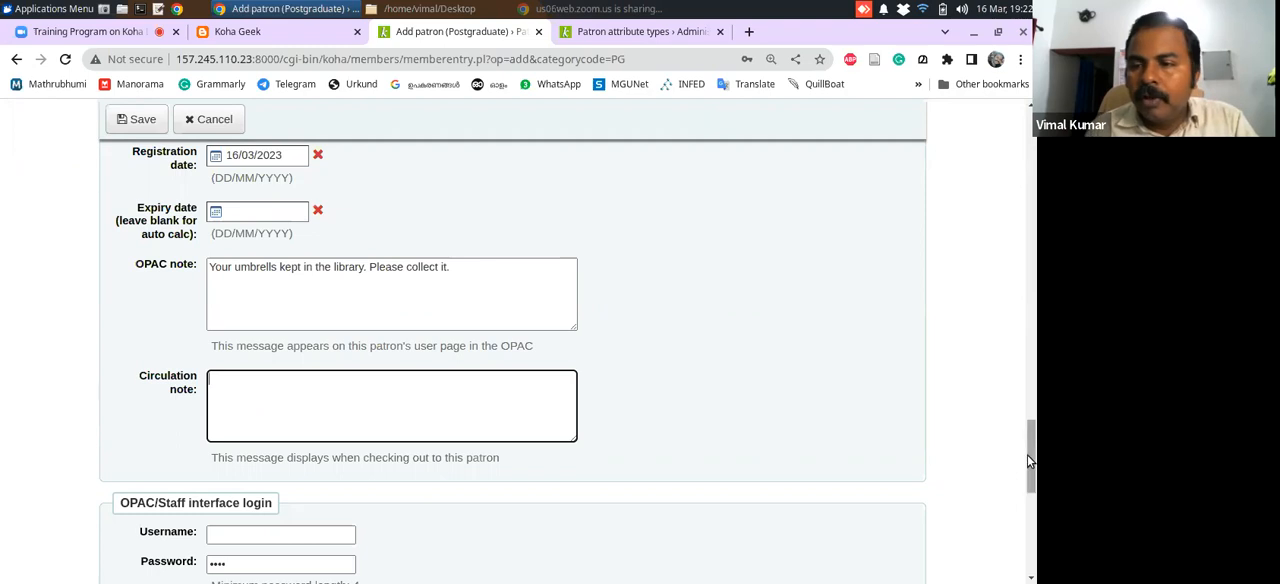
# Enter the patron's username, then replace the password and its confirmation under OPAC/Staff interface login
pyautogui.moveTo(1027, 452); pyautogui.dragTo(1027, 497)
pyautogui.click(283, 248)
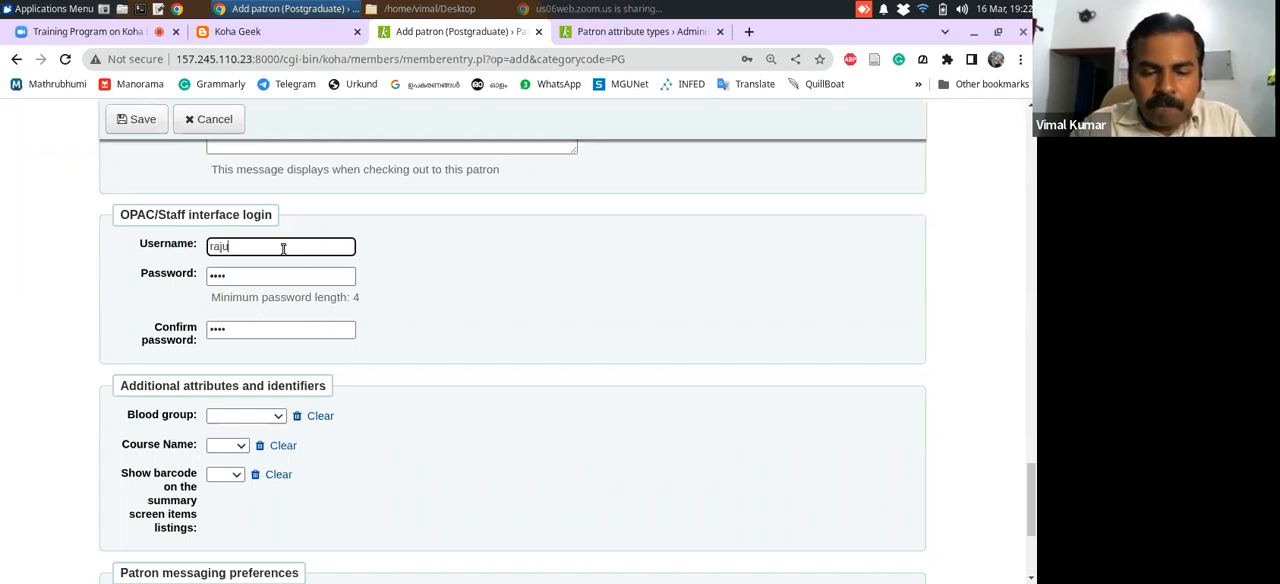
pyautogui.click(252, 279)
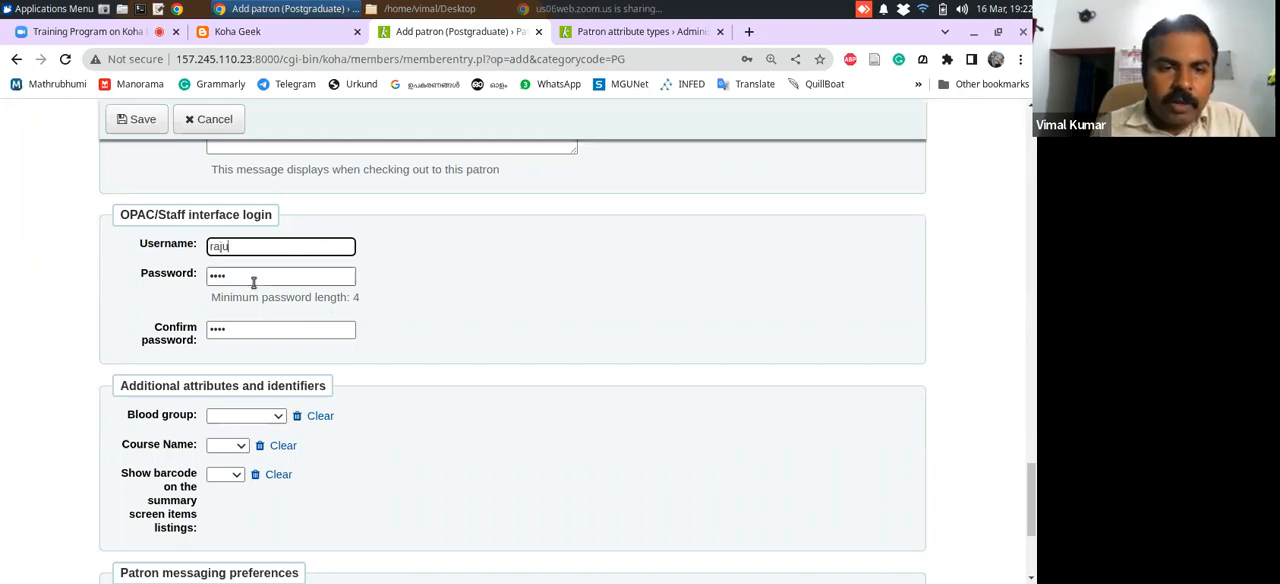
pyautogui.press('BackSpace')
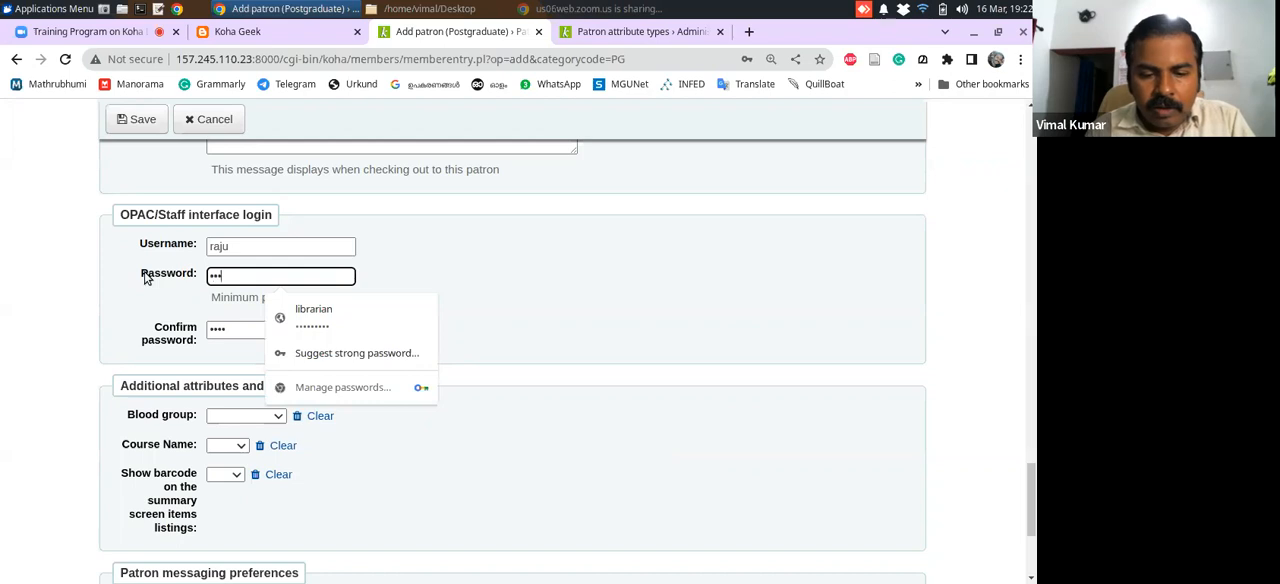
pyautogui.click(220, 329)
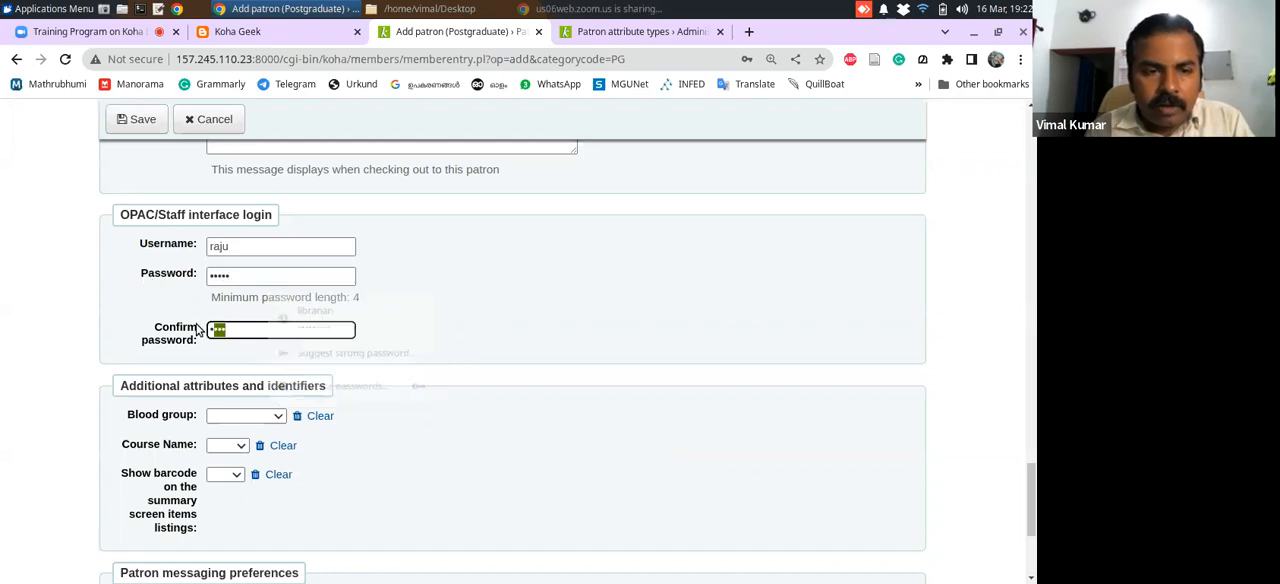
pyautogui.write('••')
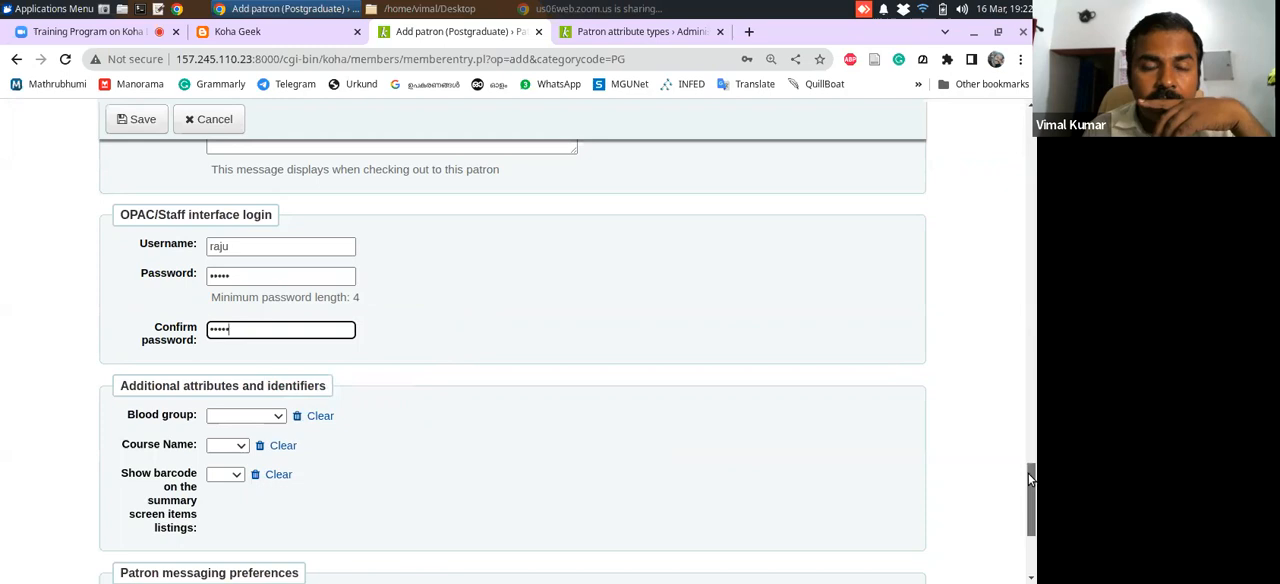
# Set the blood group to A positive and the Course Name to MSc under Additional attributes and identifiers
pyautogui.scroll(-2, 1028, 473)
pyautogui.click(279, 303)
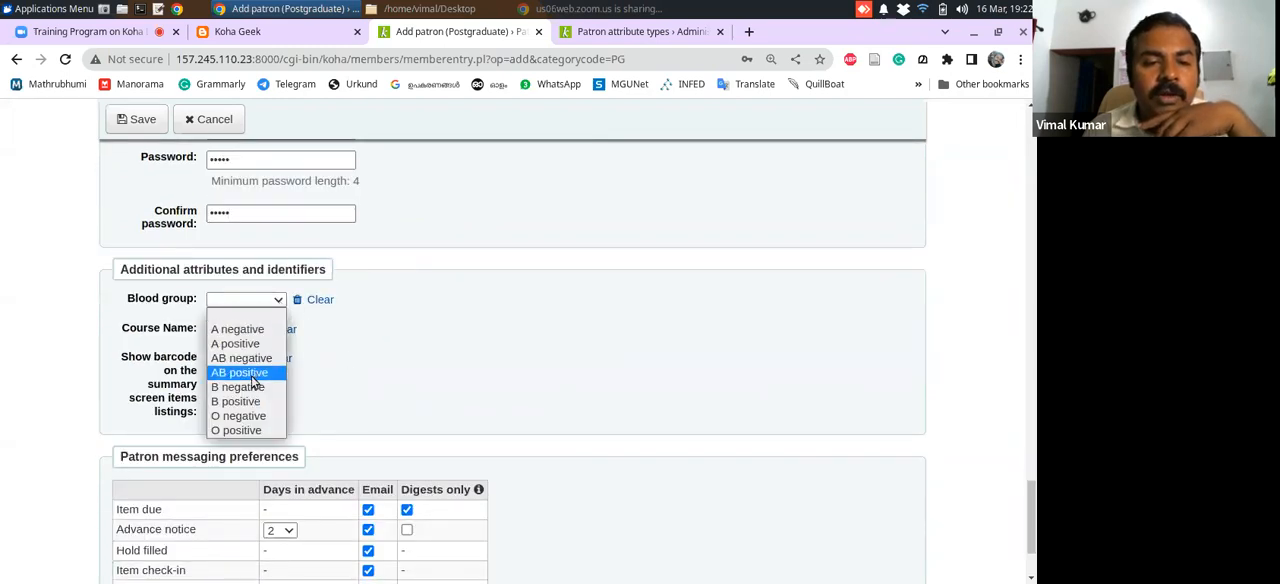
pyautogui.click(250, 344)
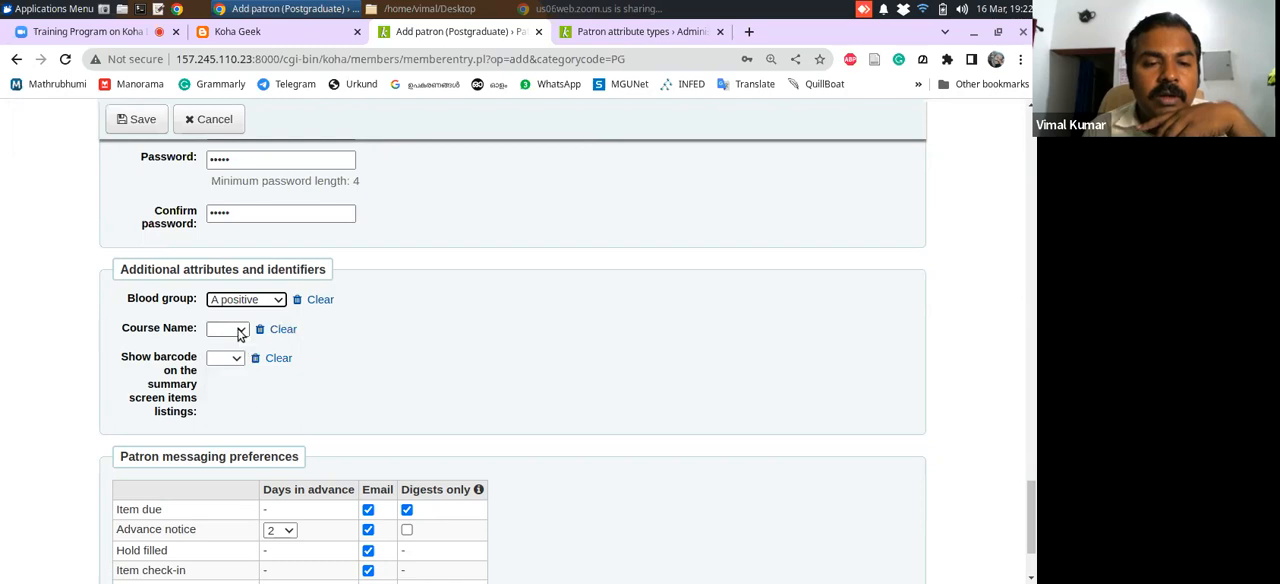
pyautogui.click(241, 331)
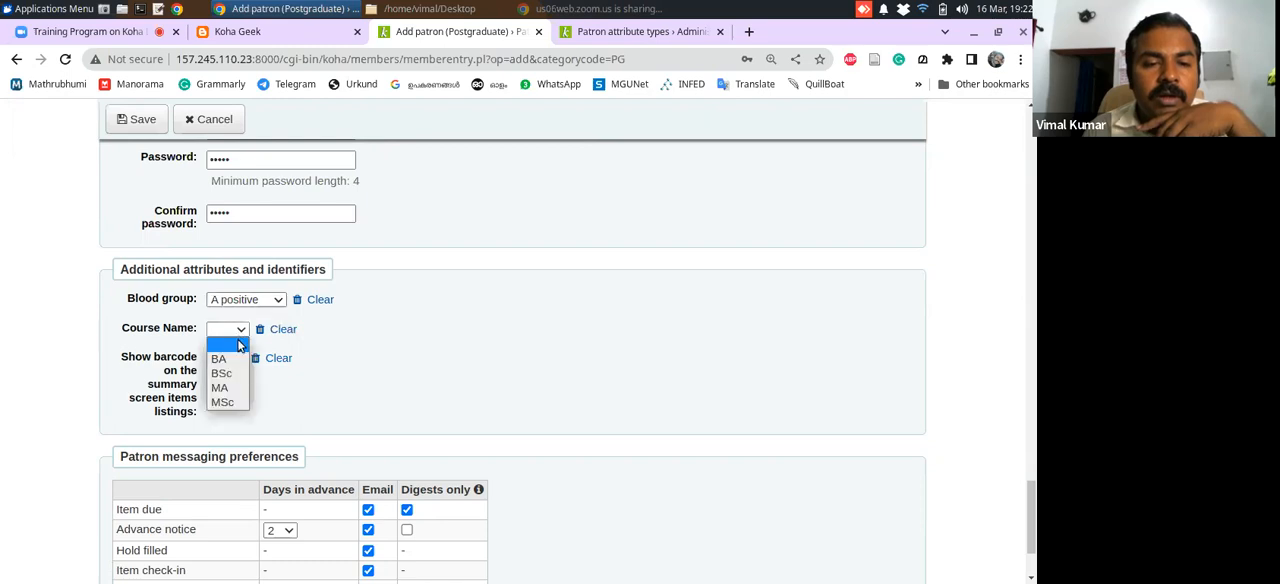
pyautogui.click(238, 404)
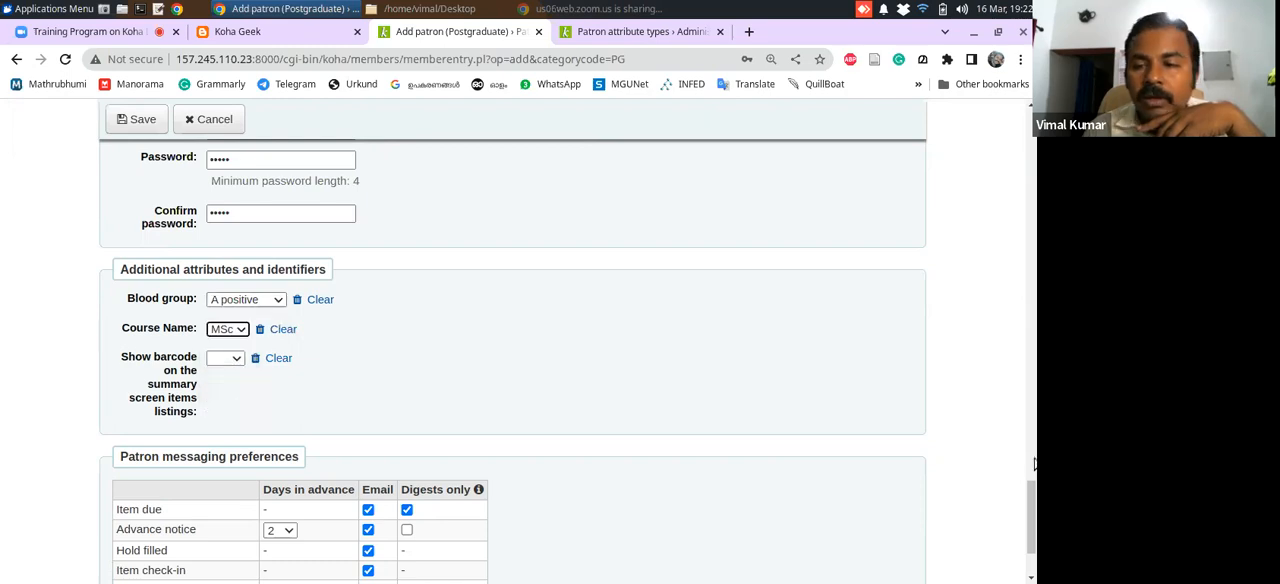
# Review the patron messaging preferences and save the new patron, dismissing the browser's password warning and declining to store the password
pyautogui.moveTo(1030, 518); pyautogui.dragTo(1030, 548)
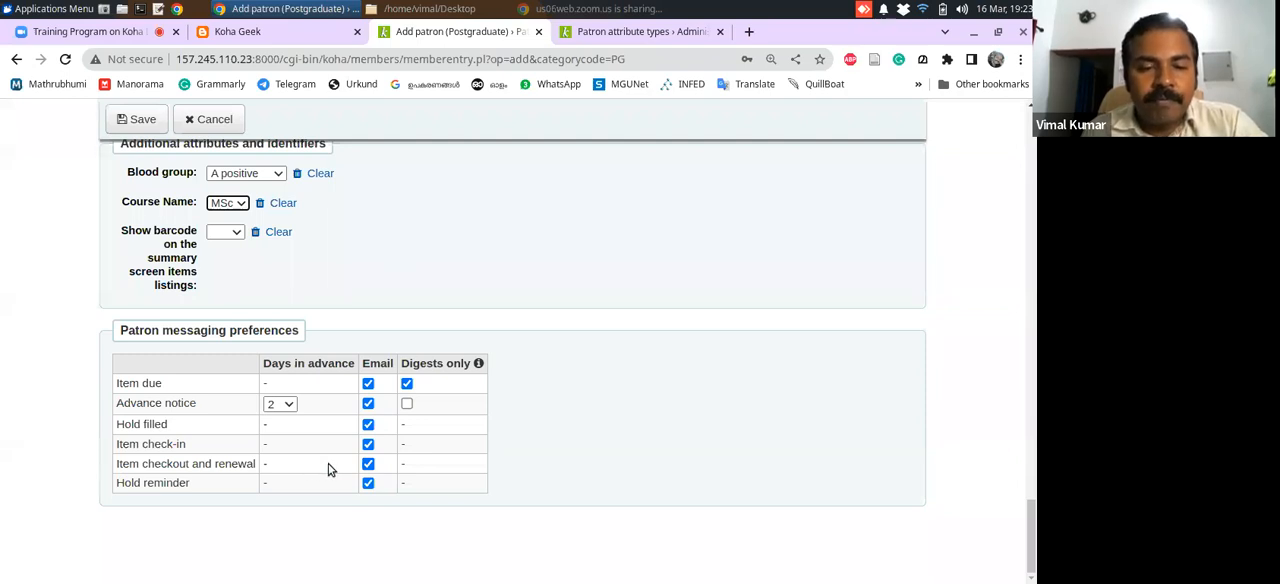
pyautogui.click(368, 464)
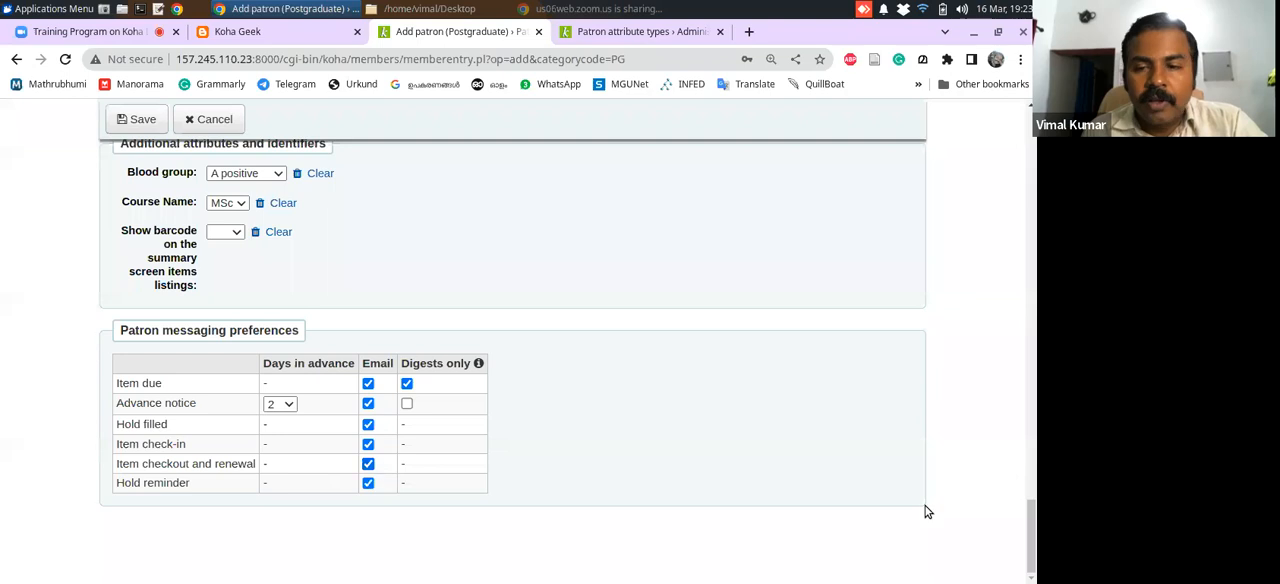
pyautogui.moveTo(1033, 520); pyautogui.dragTo(1034, 108)
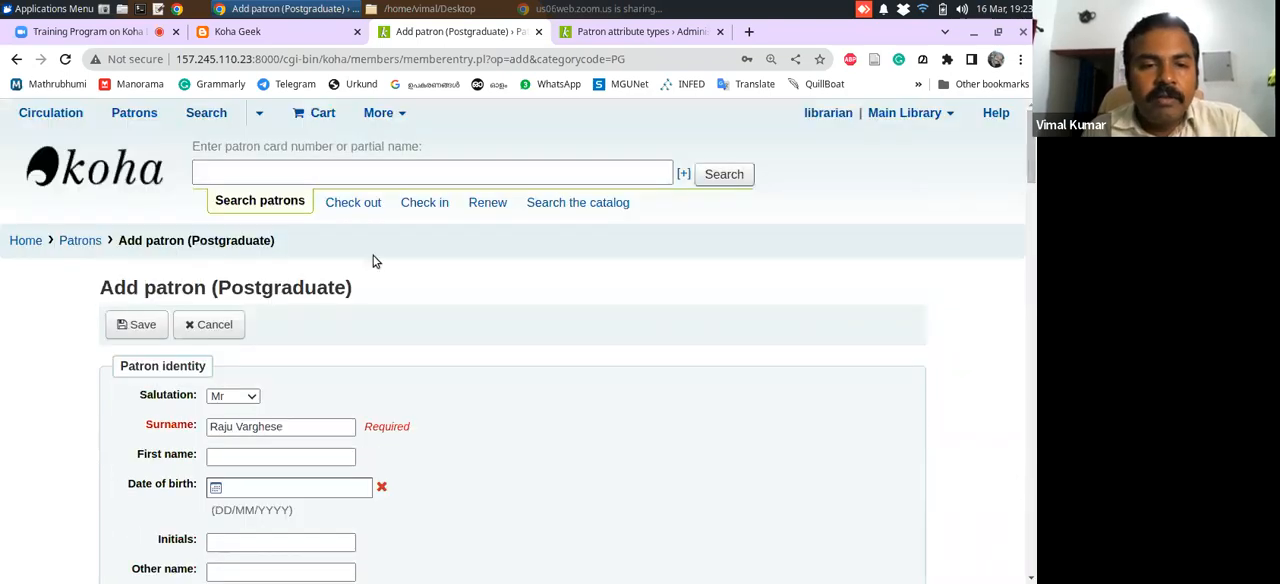
pyautogui.click(136, 327)
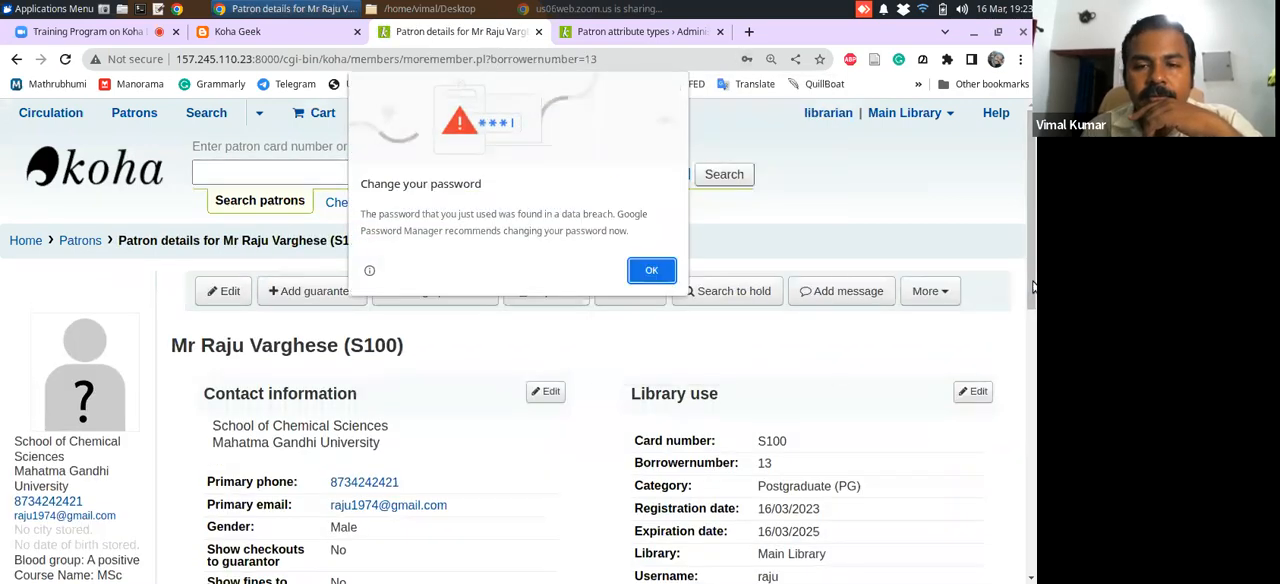
pyautogui.click(651, 270)
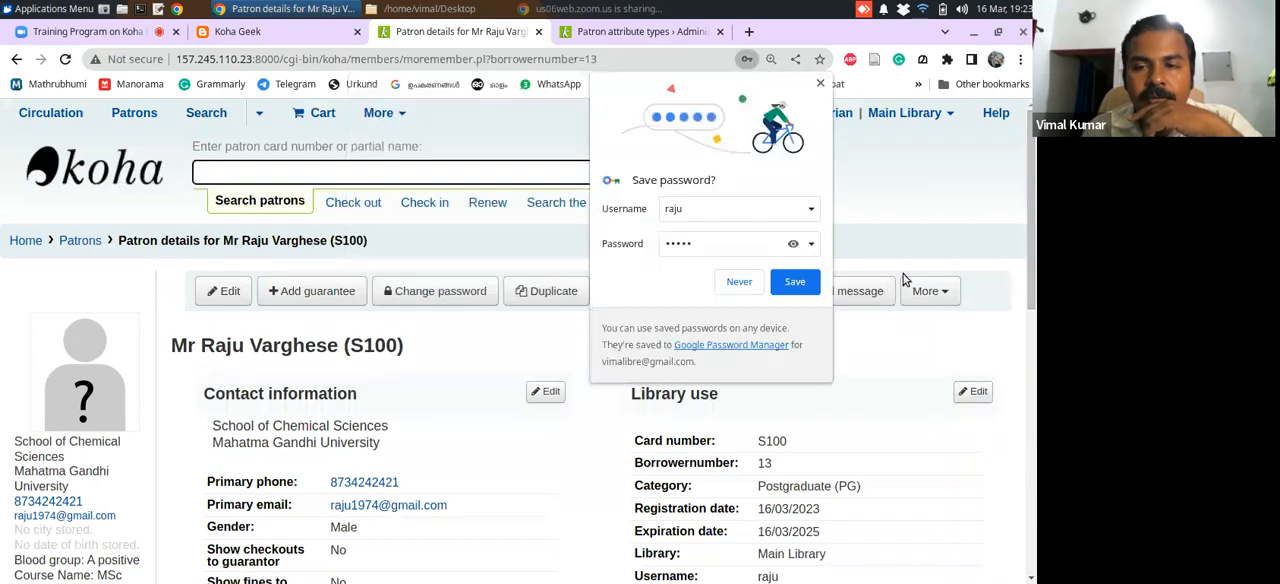
pyautogui.click(739, 281)
# Review the saved patron's details and the photo upload dialog, closing it without choosing a file
pyautogui.moveTo(1035, 287); pyautogui.dragTo(1030, 340)
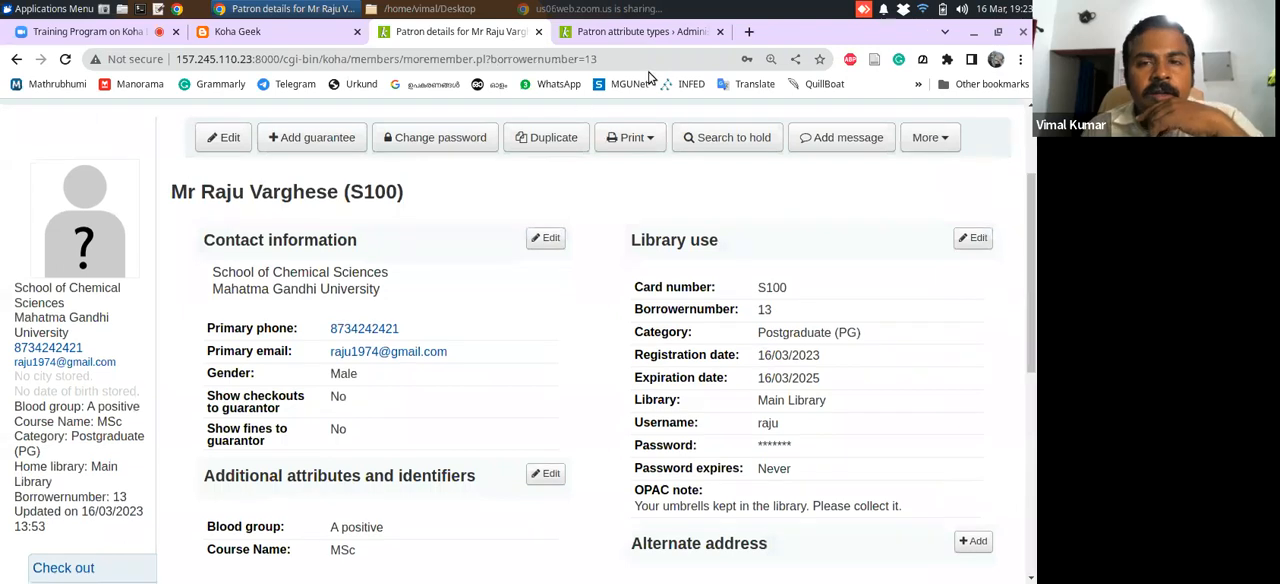
pyautogui.moveTo(86, 254)
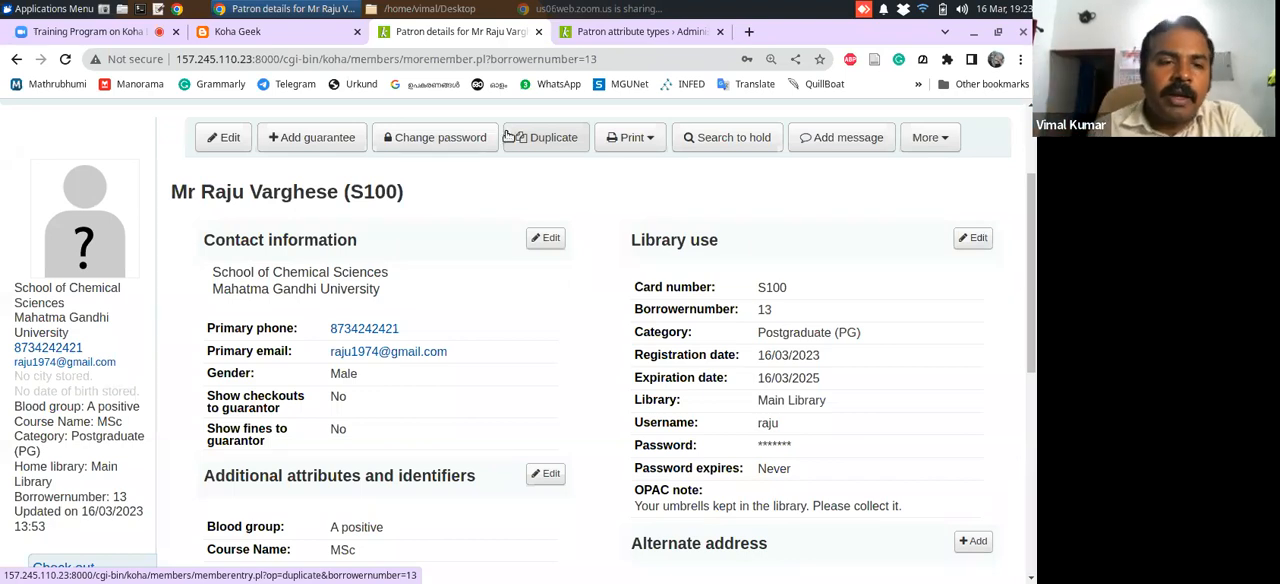
pyautogui.click(88, 258)
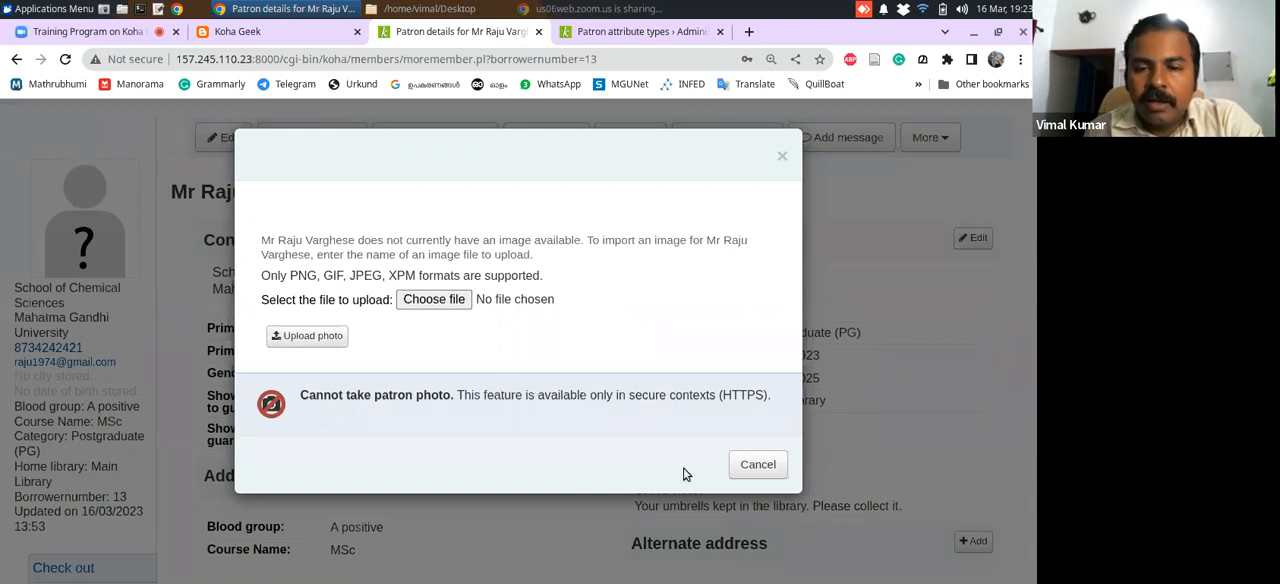
pyautogui.click(758, 464)
# Search Google in a new tab for "george bush" to find a sample patron photo
pyautogui.click(749, 32)
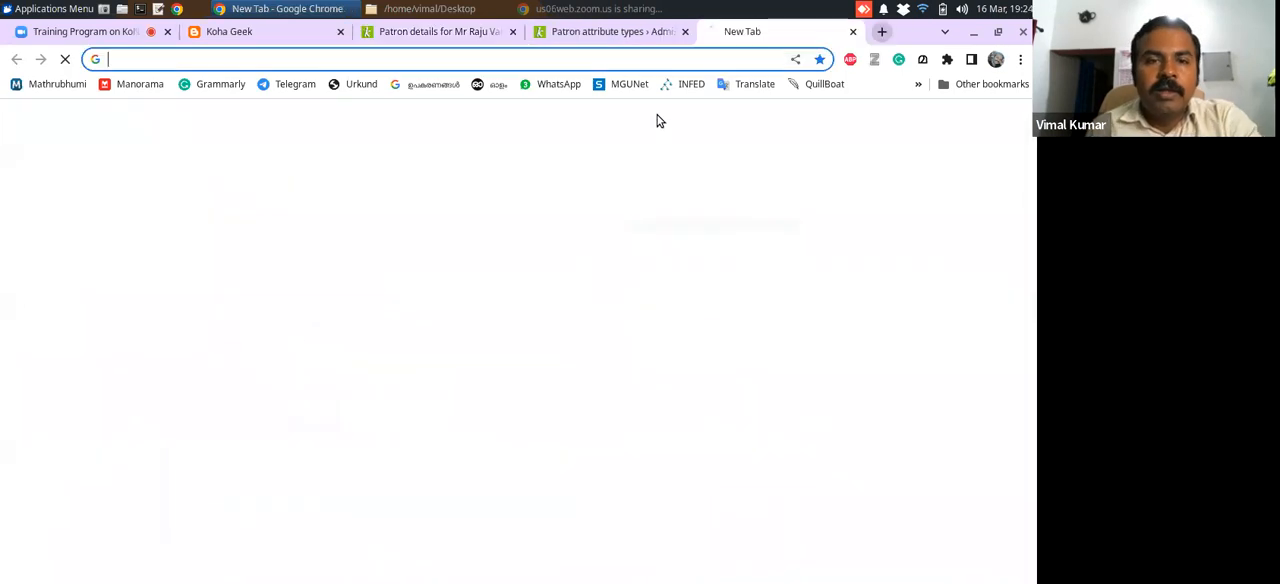
pyautogui.click(461, 340)
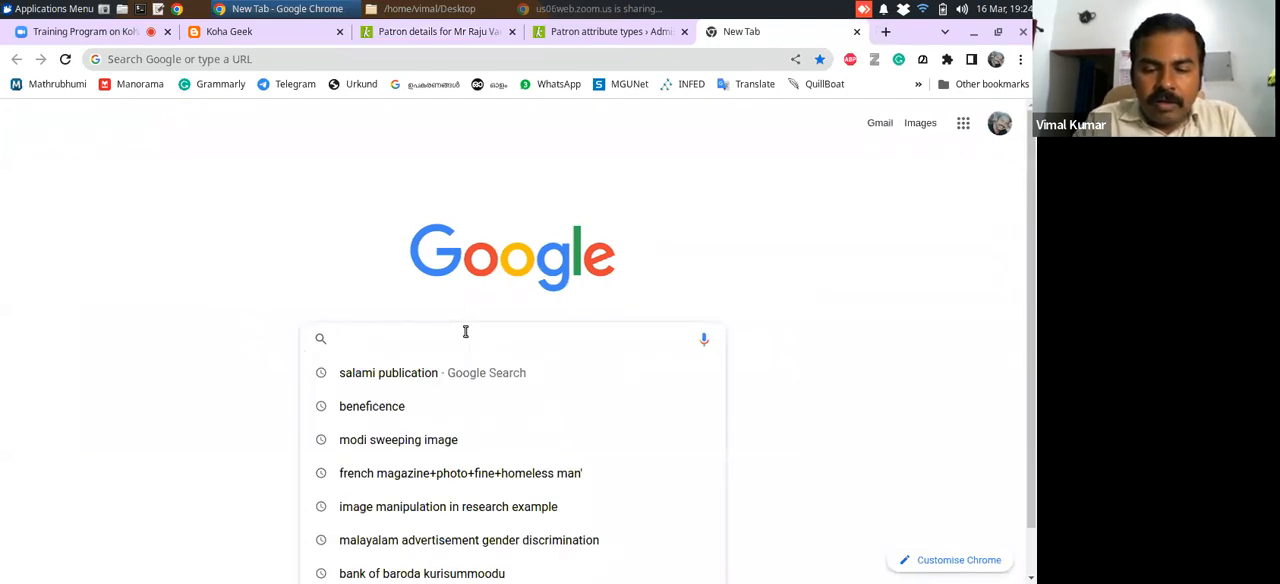
pyautogui.write('g')
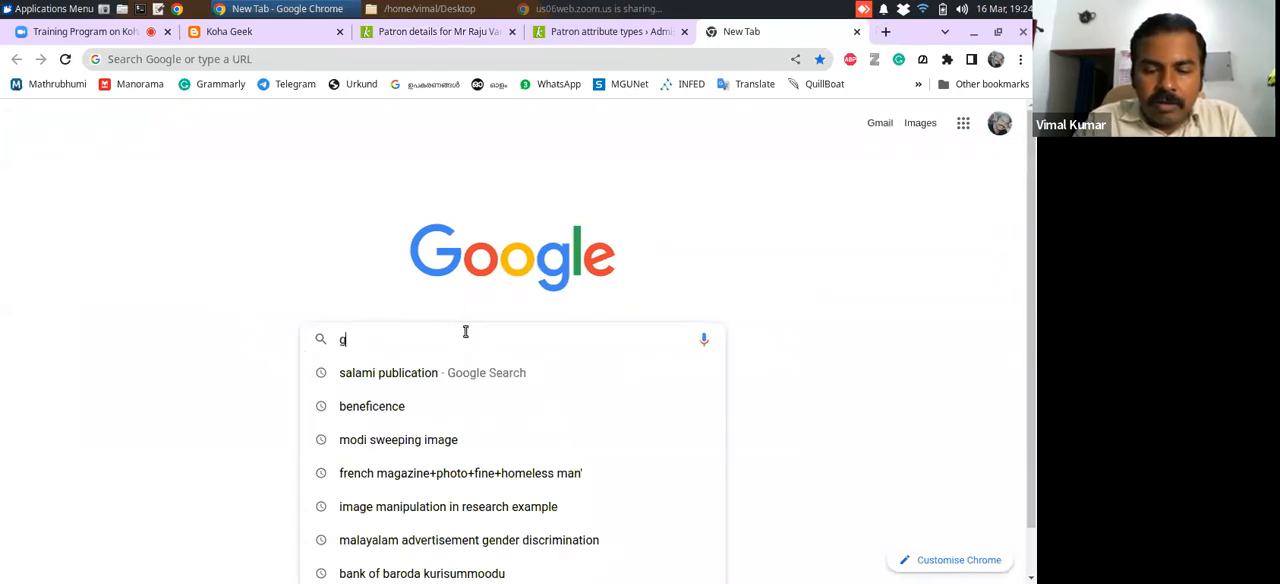
pyautogui.write('eorge brown collegeush')
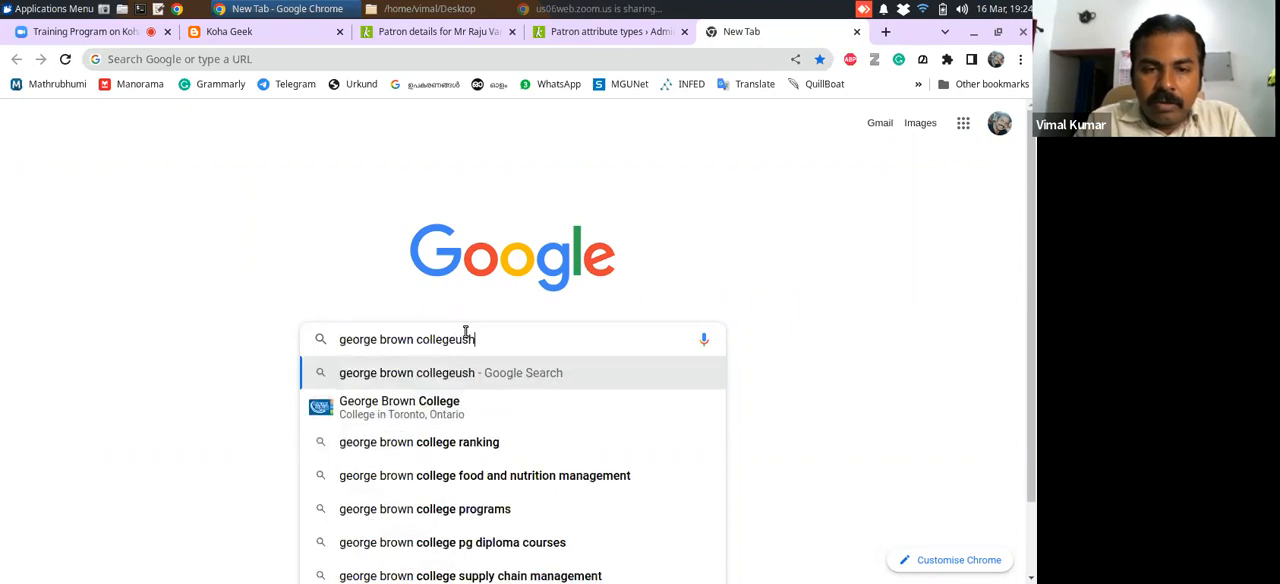
pyautogui.press('BackSpace')
pyautogui.press('BackSpace')
pyautogui.press('BackSpace')
pyautogui.press('BackSpace')
pyautogui.press('BackSpace')
pyautogui.press('BackSpace')
pyautogui.press('BackSpace')
pyautogui.press('BackSpace')
pyautogui.press('BackSpace')
pyautogui.press('BackSpace')
pyautogui.press('BackSpace')
pyautogui.press('BackSpace')
pyautogui.press('BackSpace')
pyautogui.press('BackSpace')
pyautogui.press('BackSpace')
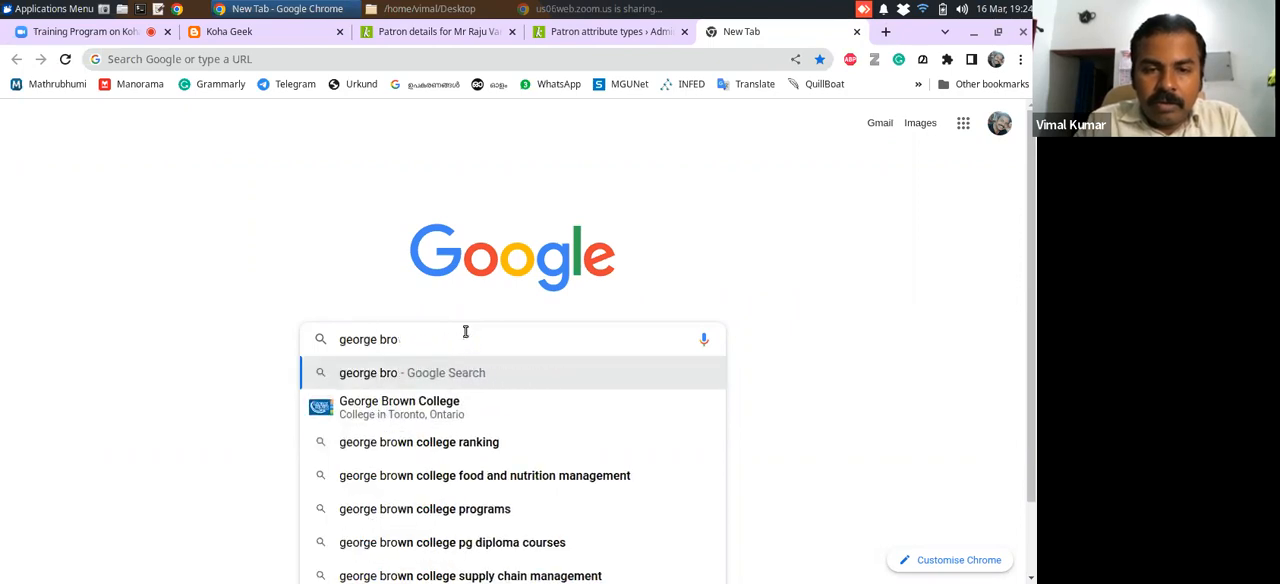
pyautogui.write('ush')
pyautogui.press('Return')
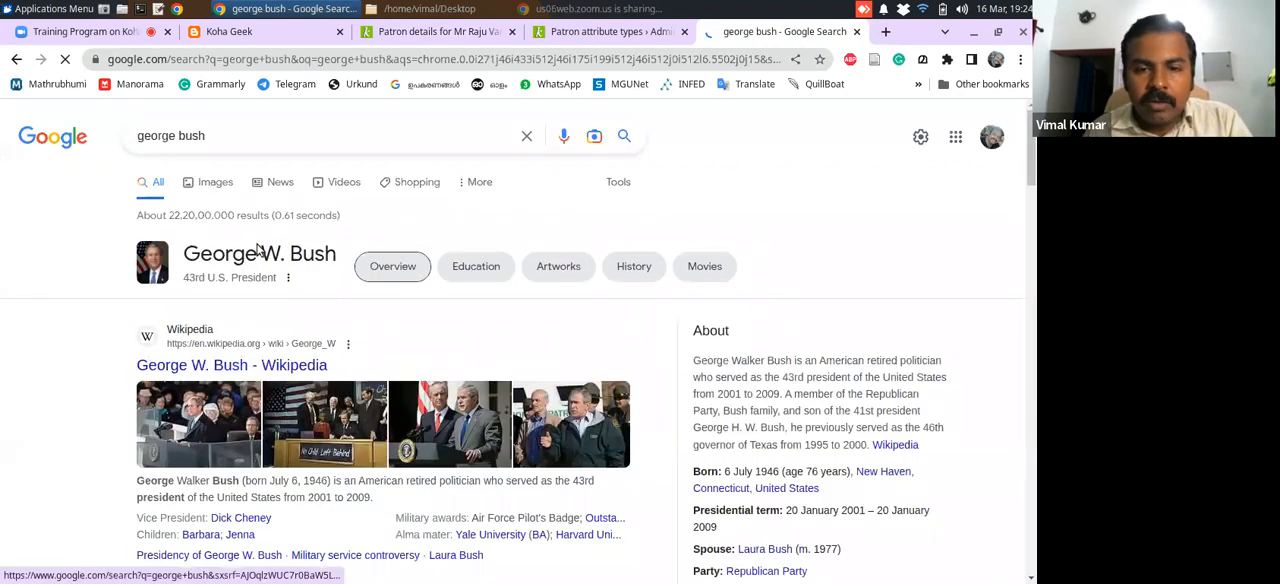
# Open the related George H. W. Bush results and save his Wikipedia result's portrait to the Desktop as bush.jpeg
pyautogui.moveTo(1032, 165); pyautogui.dragTo(1032, 245)
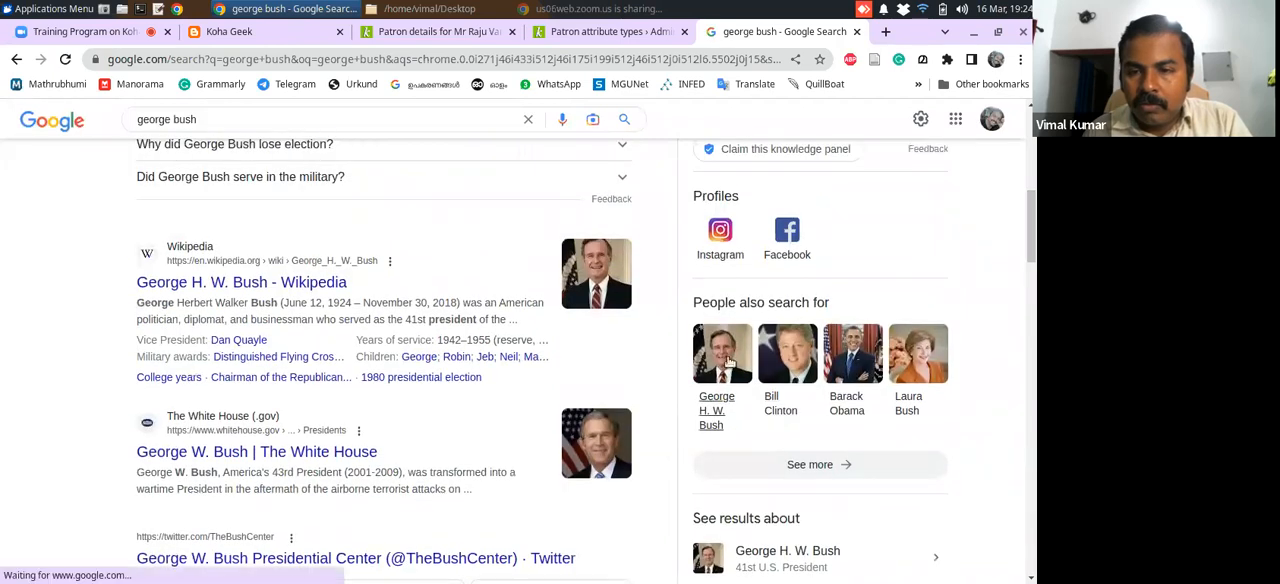
pyautogui.click(730, 362)
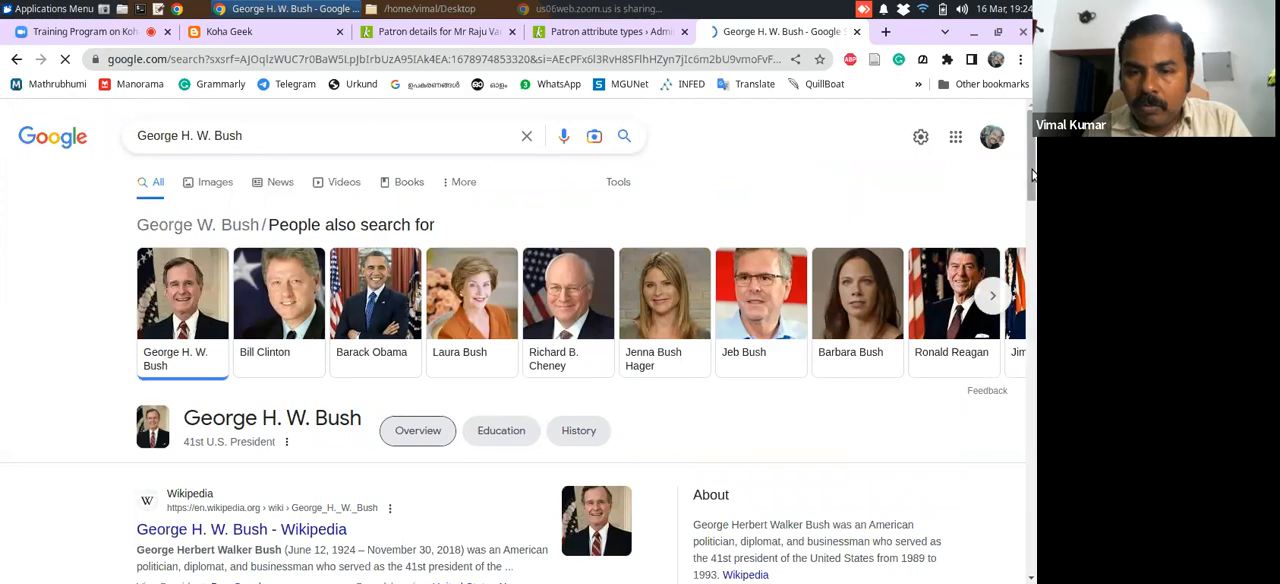
pyautogui.moveTo(1032, 181); pyautogui.dragTo(1032, 233)
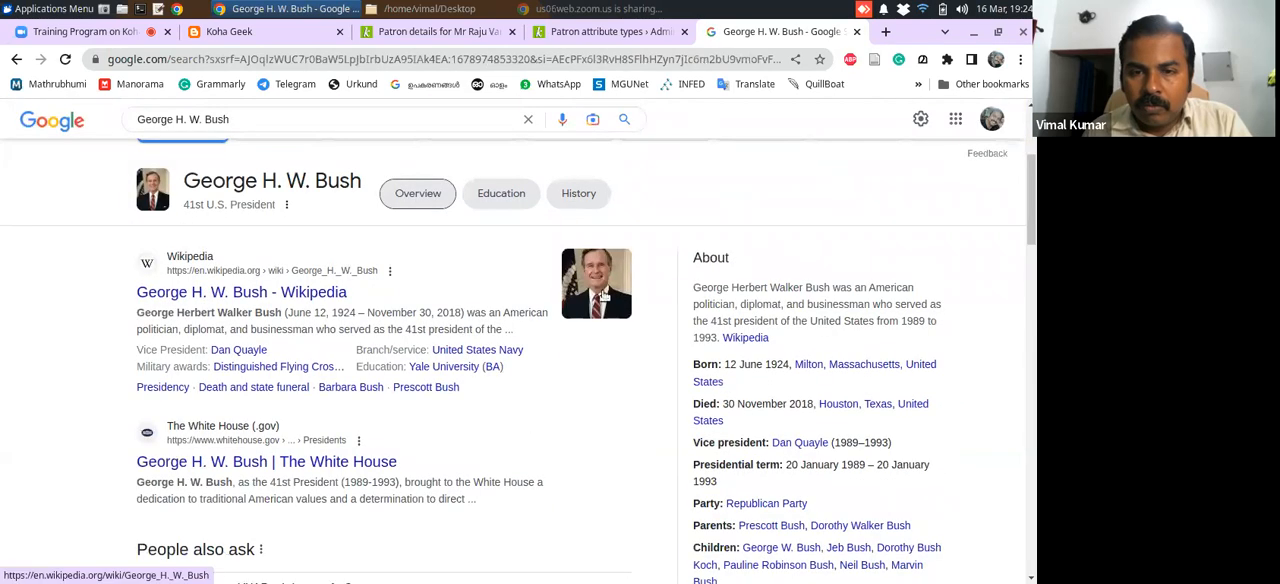
pyautogui.rightClick(603, 295)
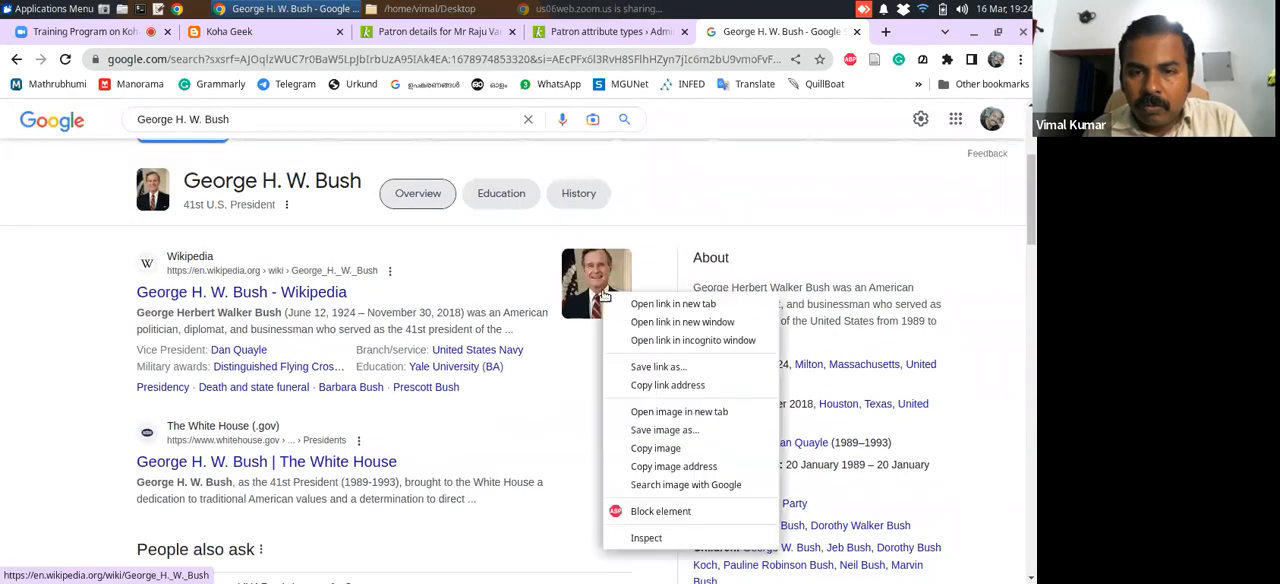
pyautogui.click(657, 441)
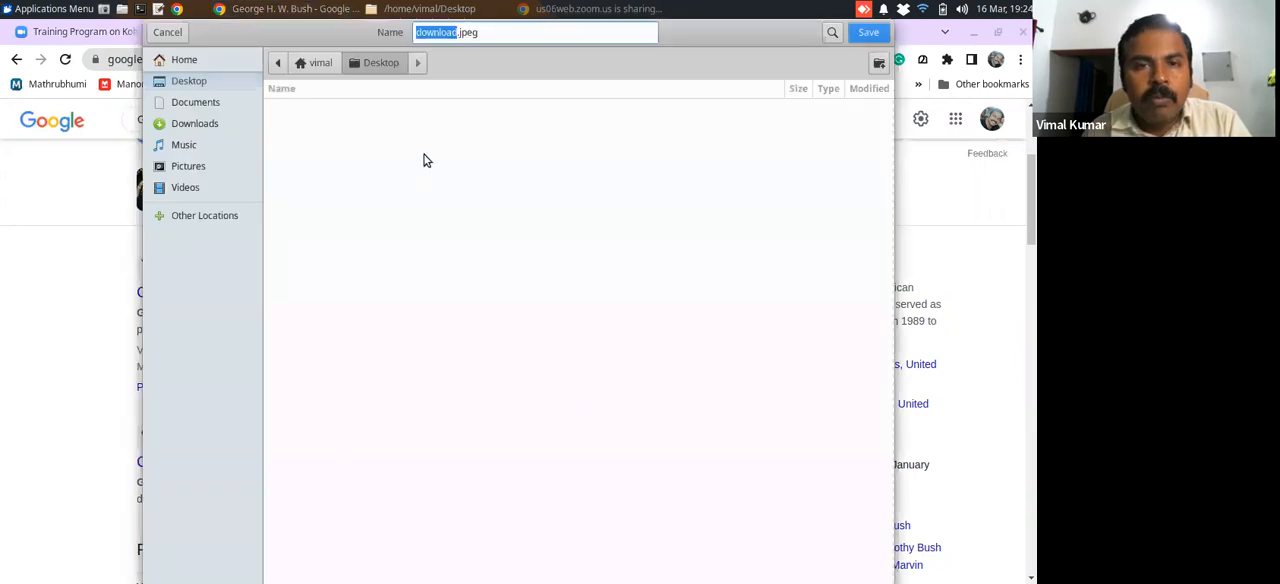
pyautogui.write('bush')
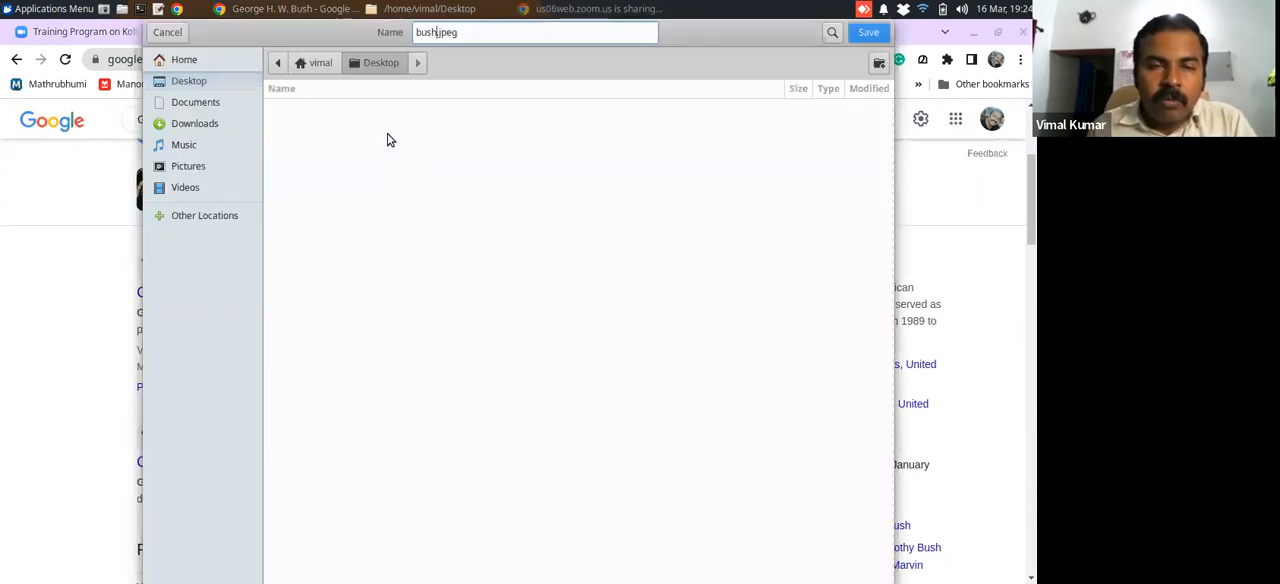
pyautogui.click(866, 34)
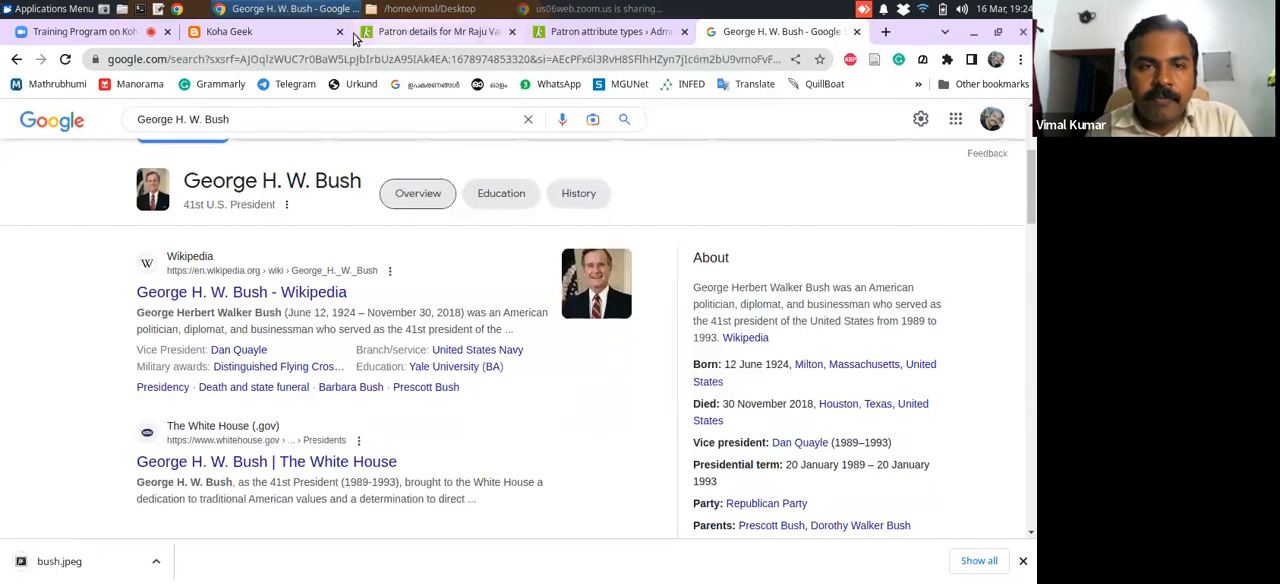
# Return to the new patron's details in Koha and upload bush.jpeg as the patron photo
pyautogui.click(573, 33)
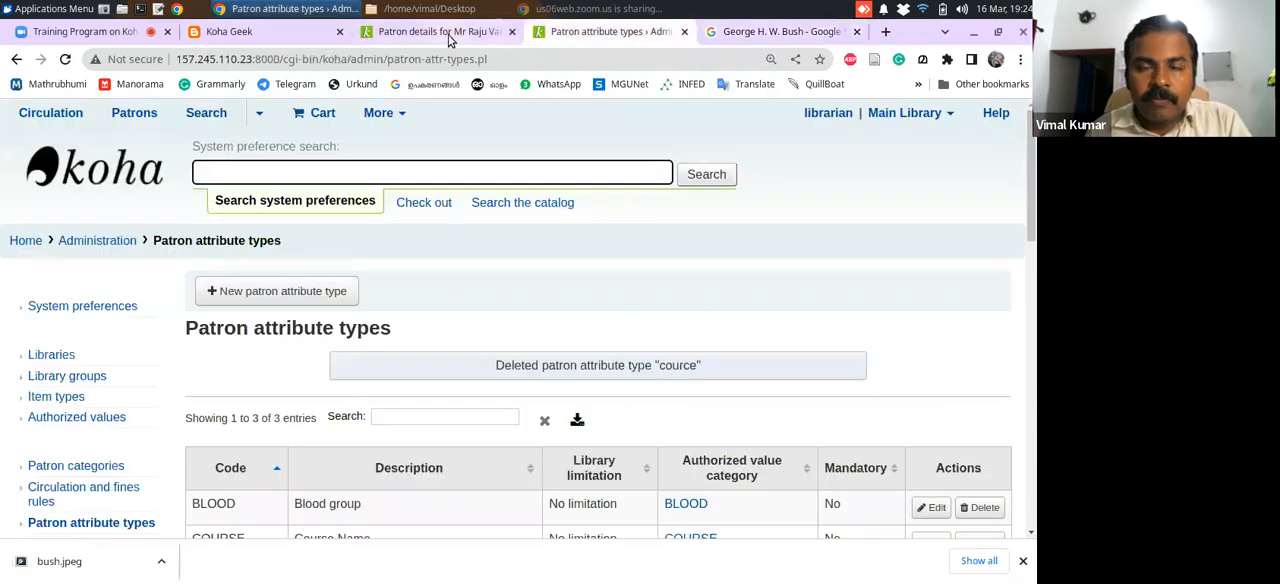
pyautogui.click(440, 31)
pyautogui.click(80, 258)
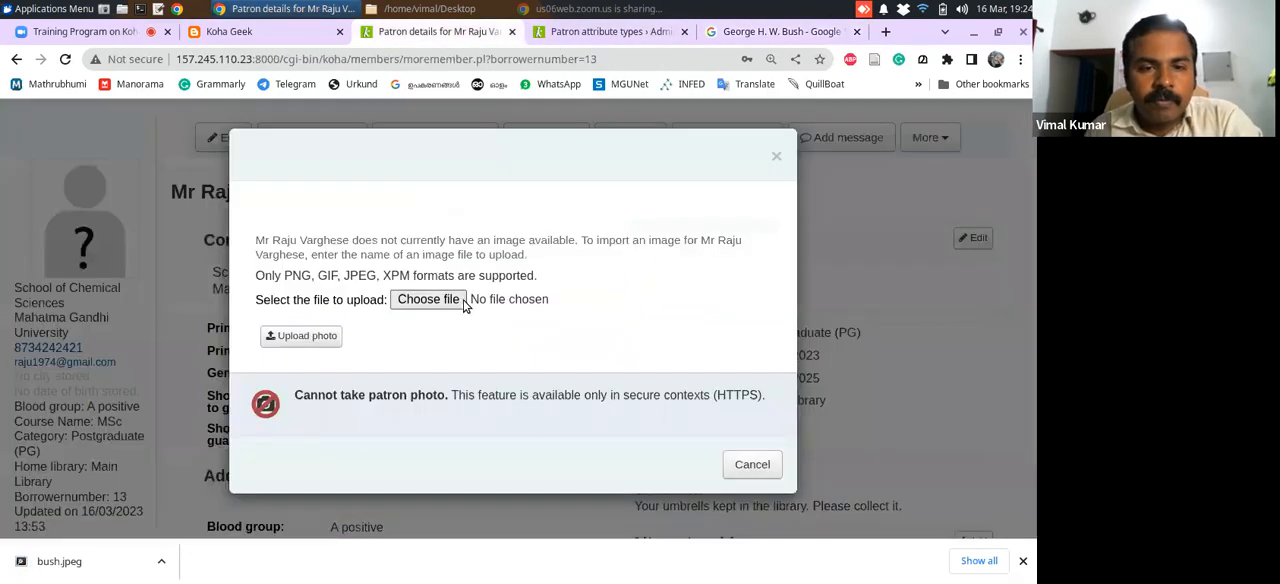
pyautogui.click(440, 300)
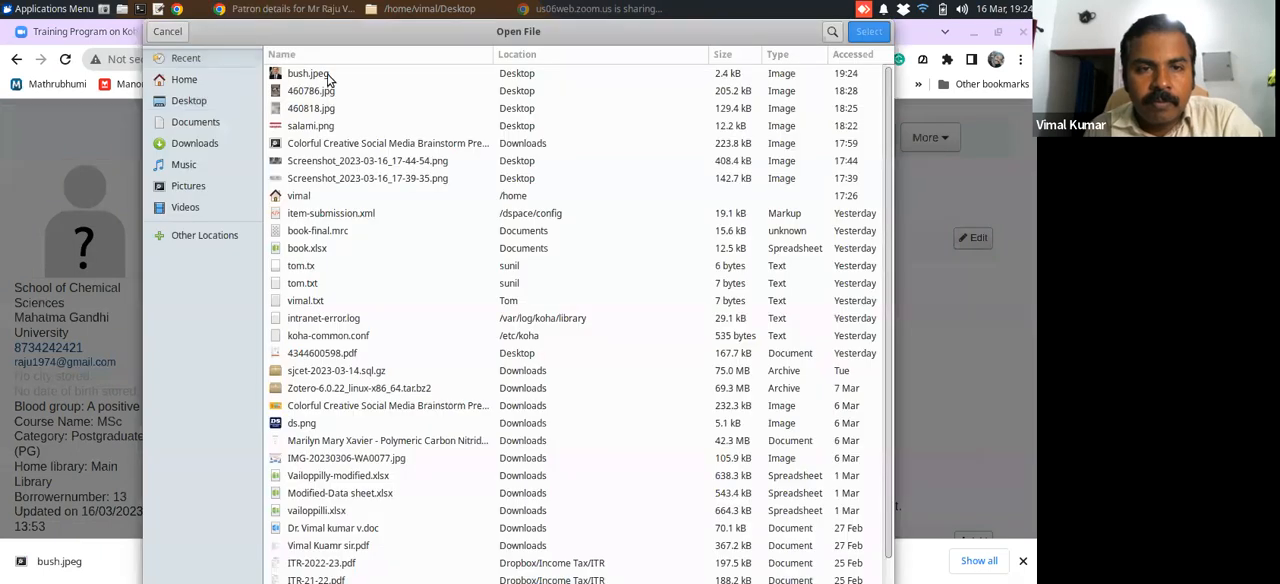
pyautogui.click(329, 74)
pyautogui.click(868, 31)
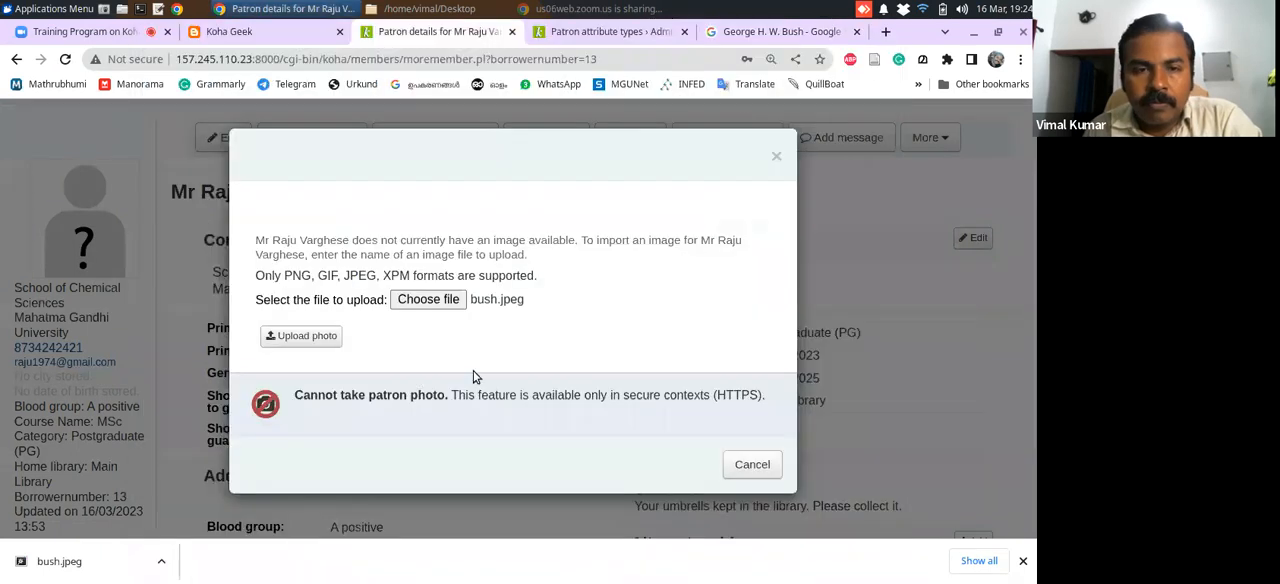
pyautogui.click(284, 344)
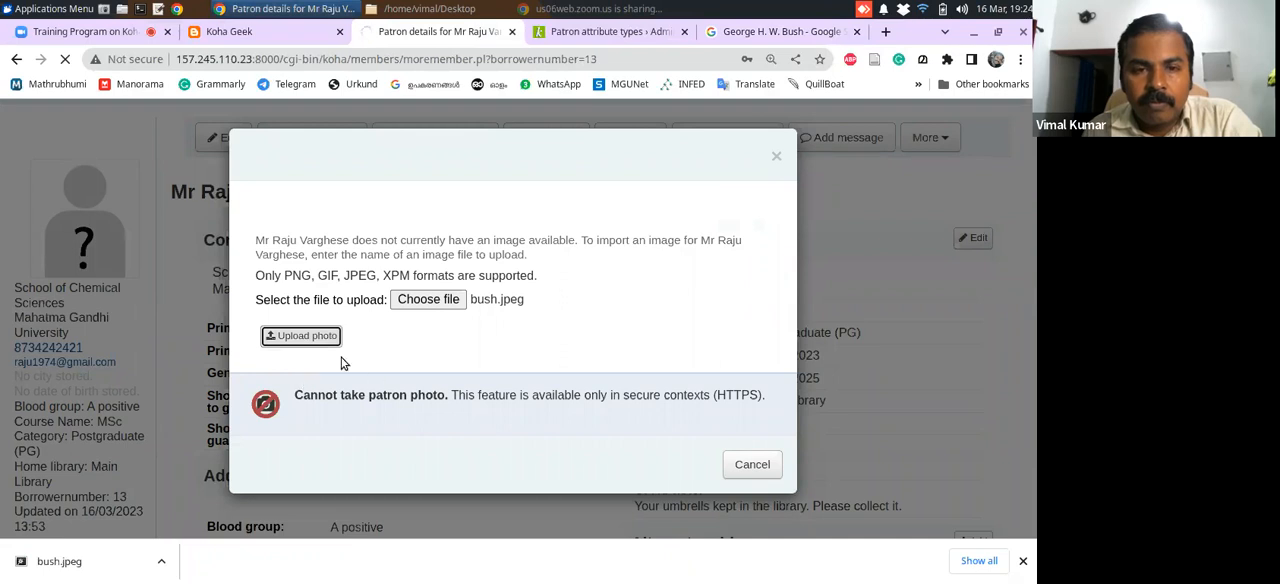
pyautogui.click(303, 336)
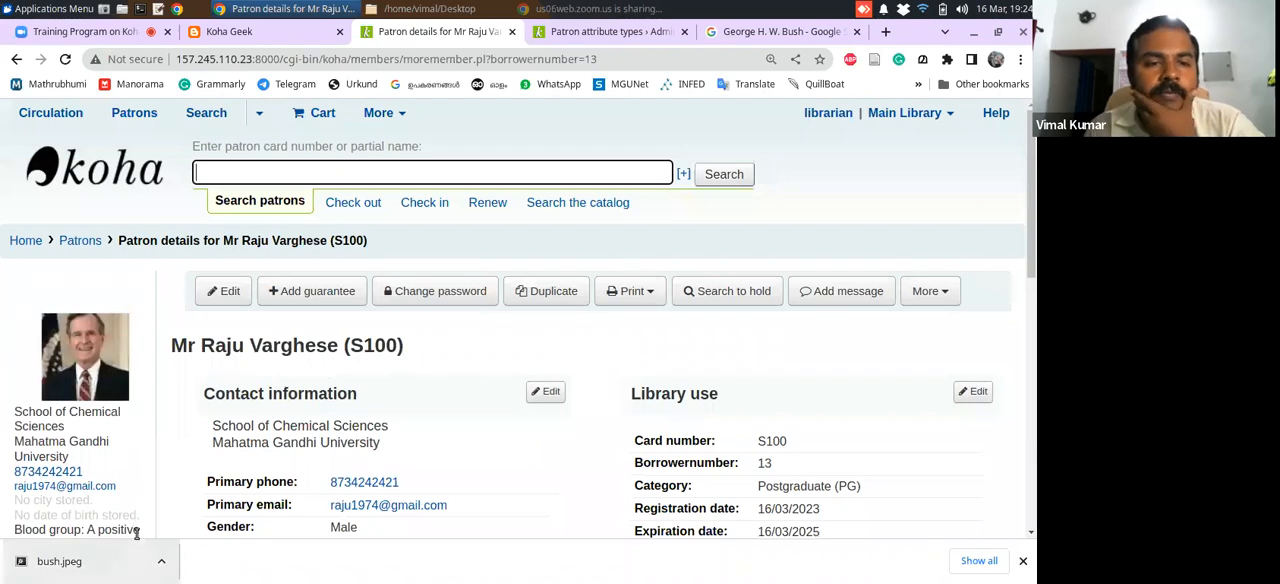
pyautogui.moveTo(1032, 261); pyautogui.dragTo(1009, 523)
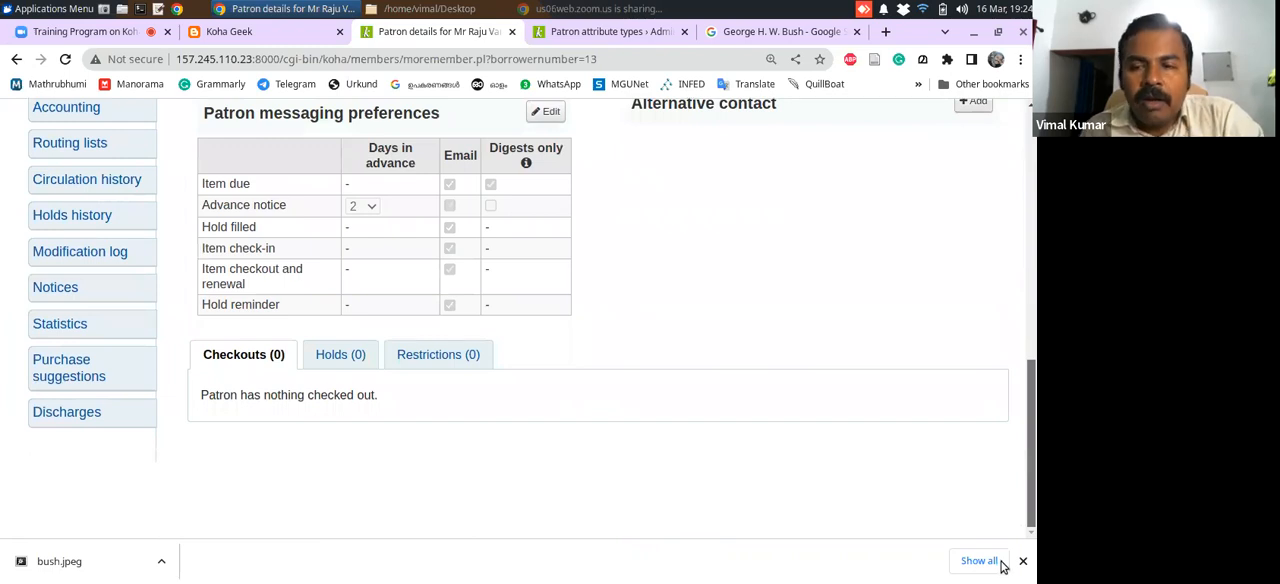
pyautogui.scroll(10, 995, 473)
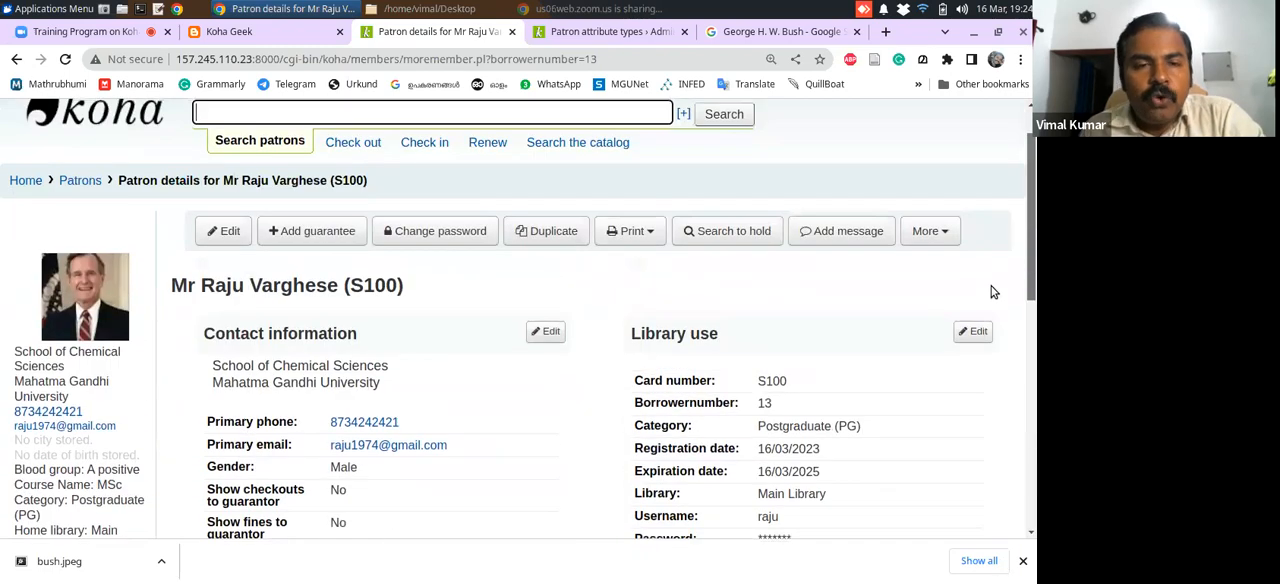
pyautogui.scroll(1, 993, 291)
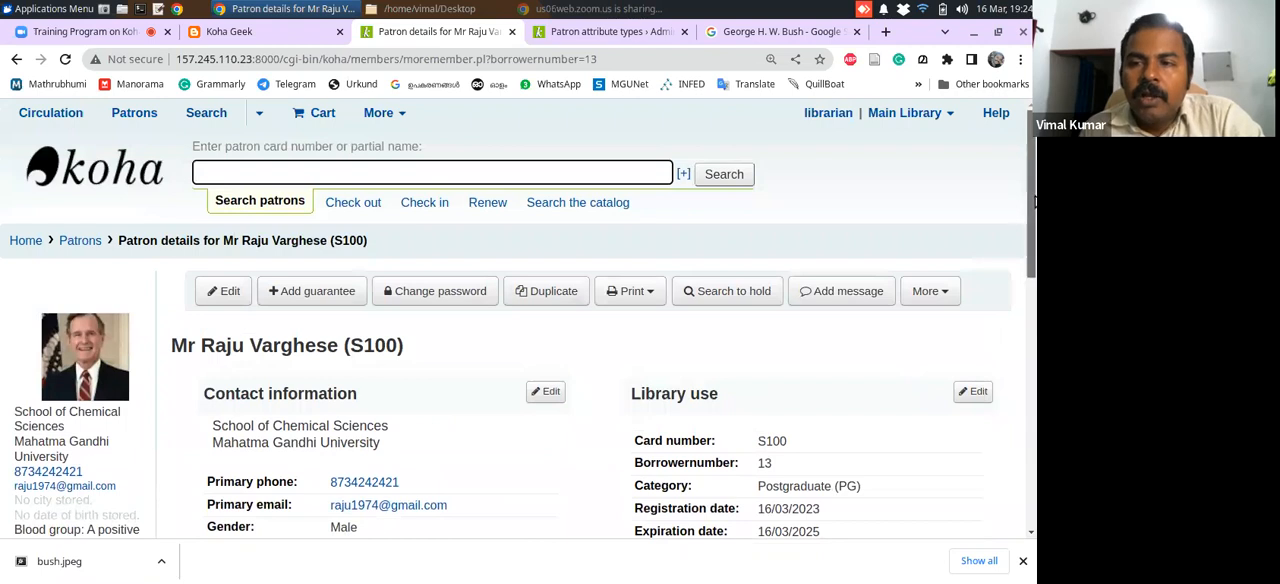
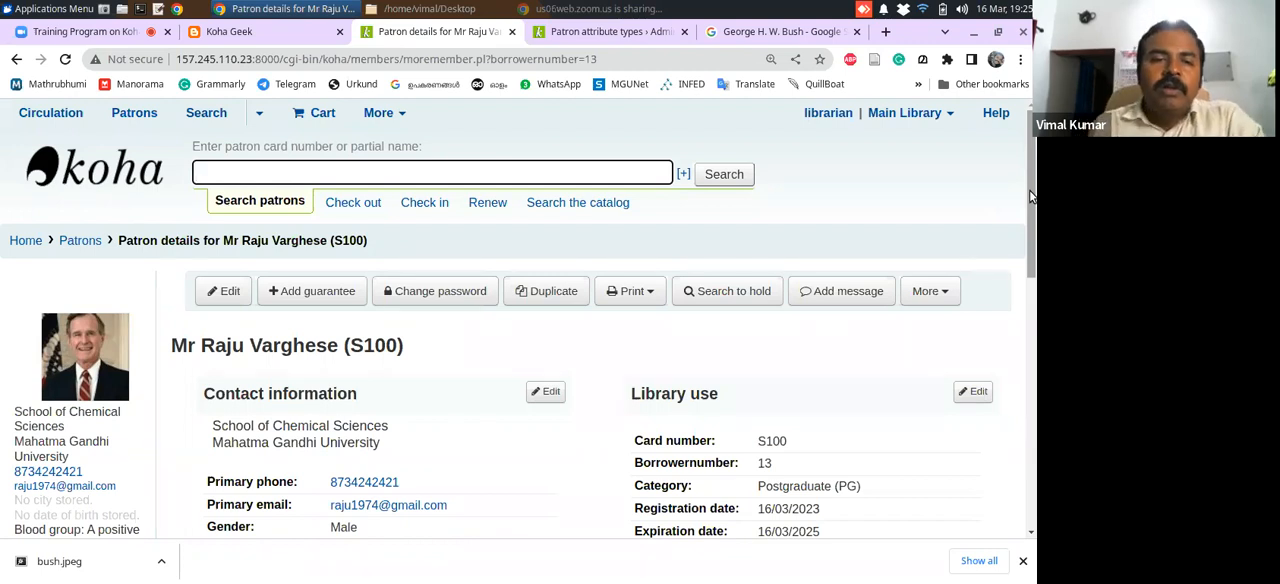
# Go back to Koha's Patrons page and start a new patron record in the Library staff category
pyautogui.click(79, 242)
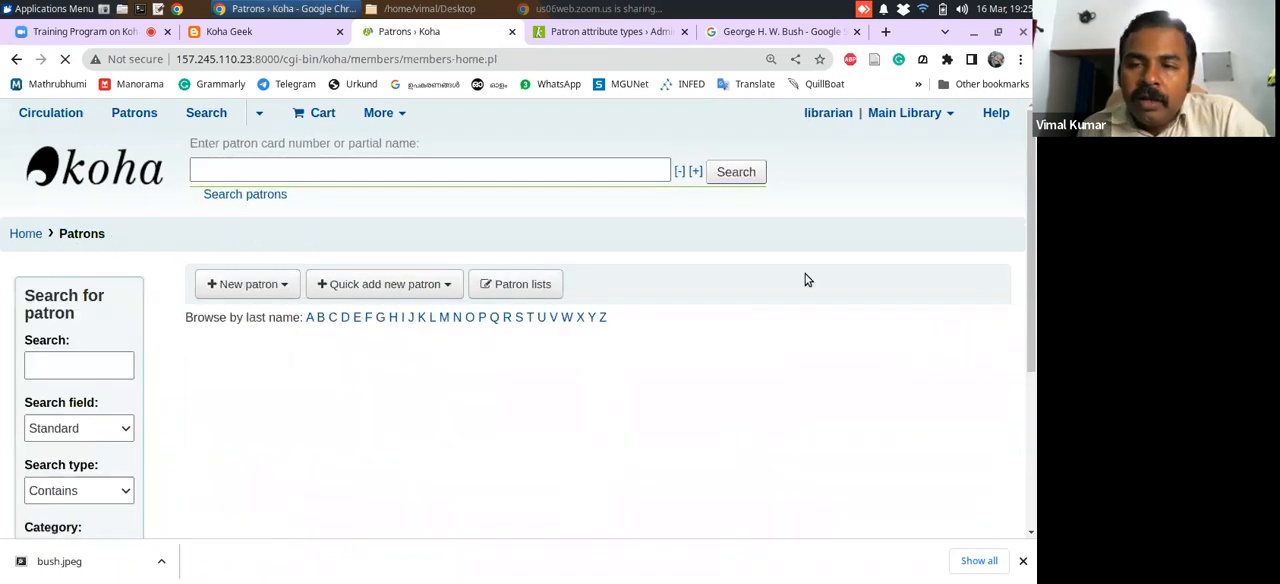
pyautogui.moveTo(1033, 168); pyautogui.dragTo(1034, 208)
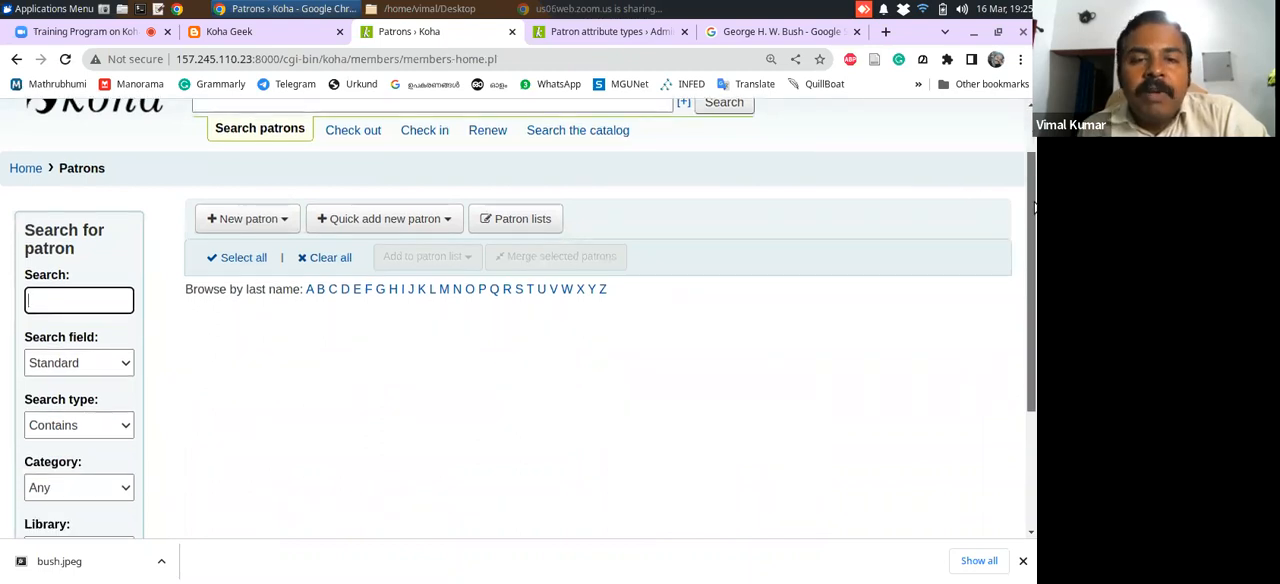
pyautogui.click(279, 222)
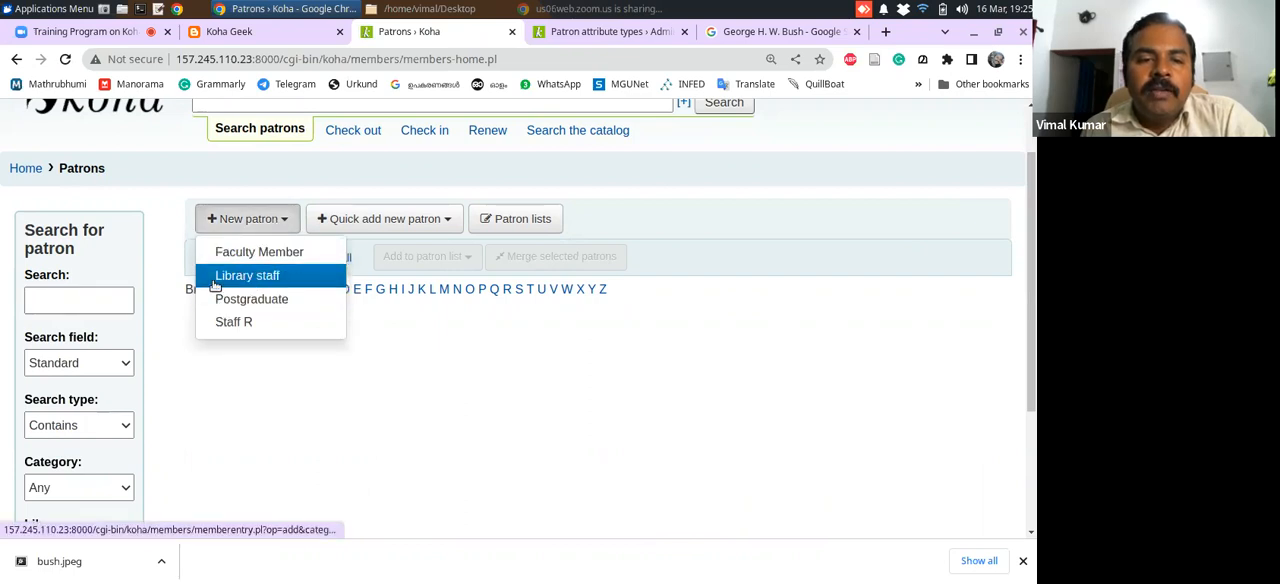
pyautogui.click(255, 279)
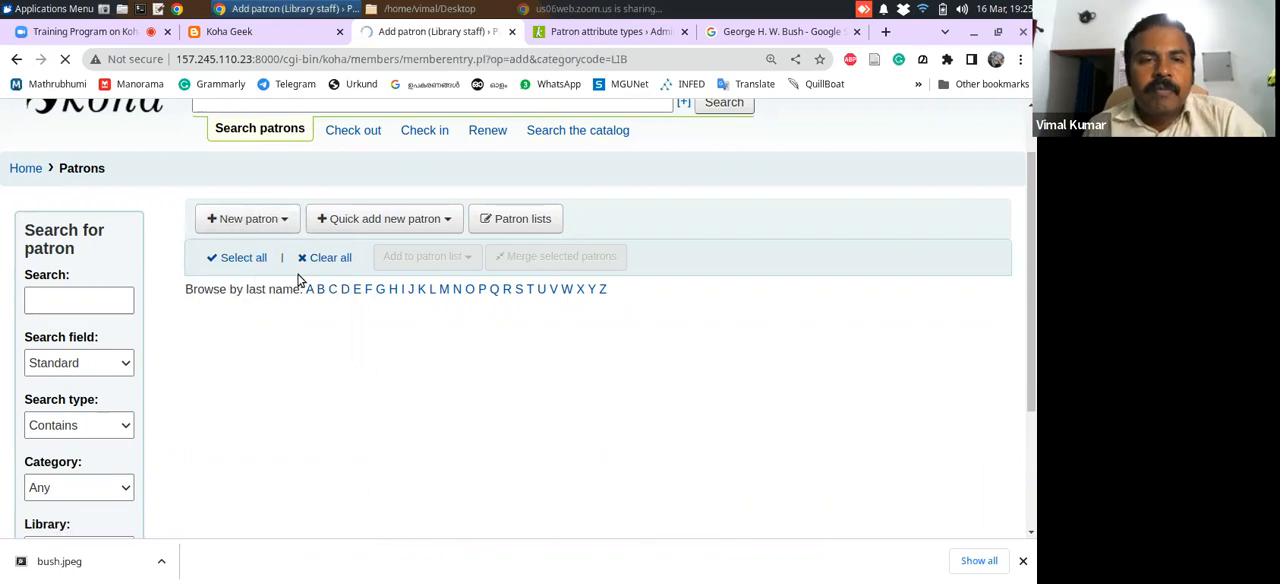
pyautogui.scroll(-3, 1030, 155)
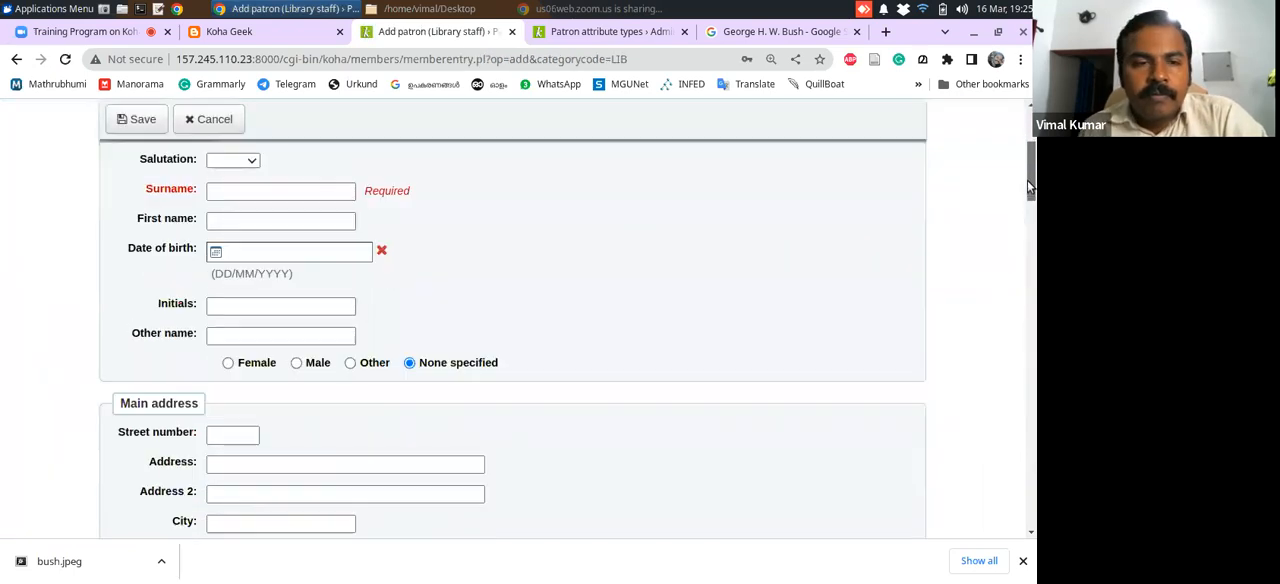
# Set the salutation to Mr, enter the patron's full name as the surname, and set the gender to Male
pyautogui.click(241, 163)
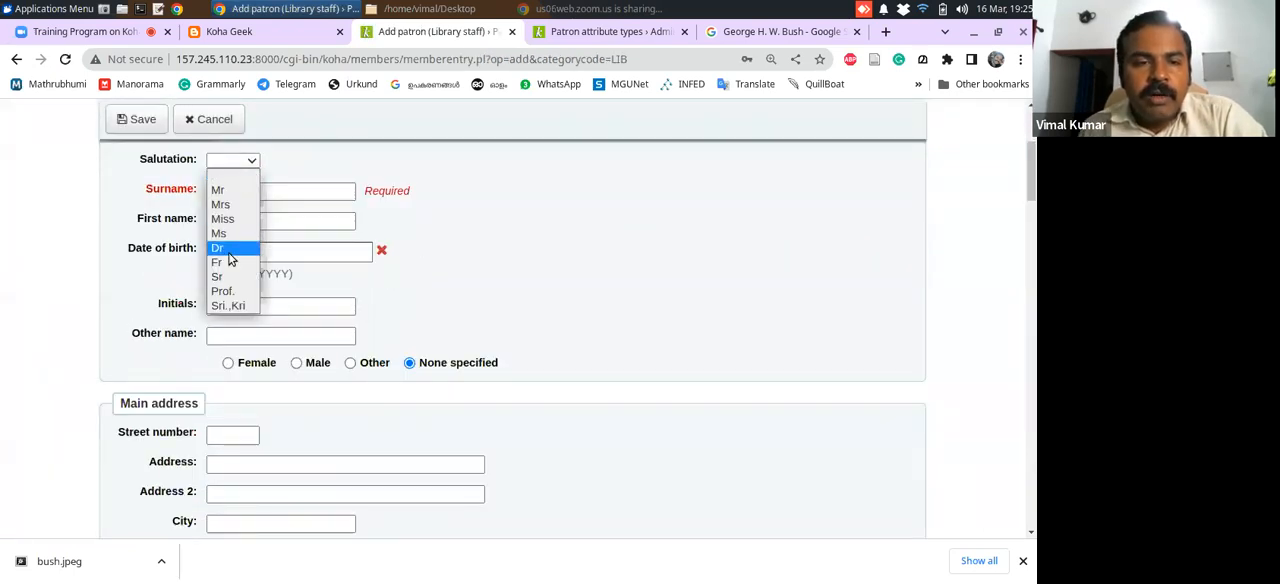
pyautogui.click(233, 190)
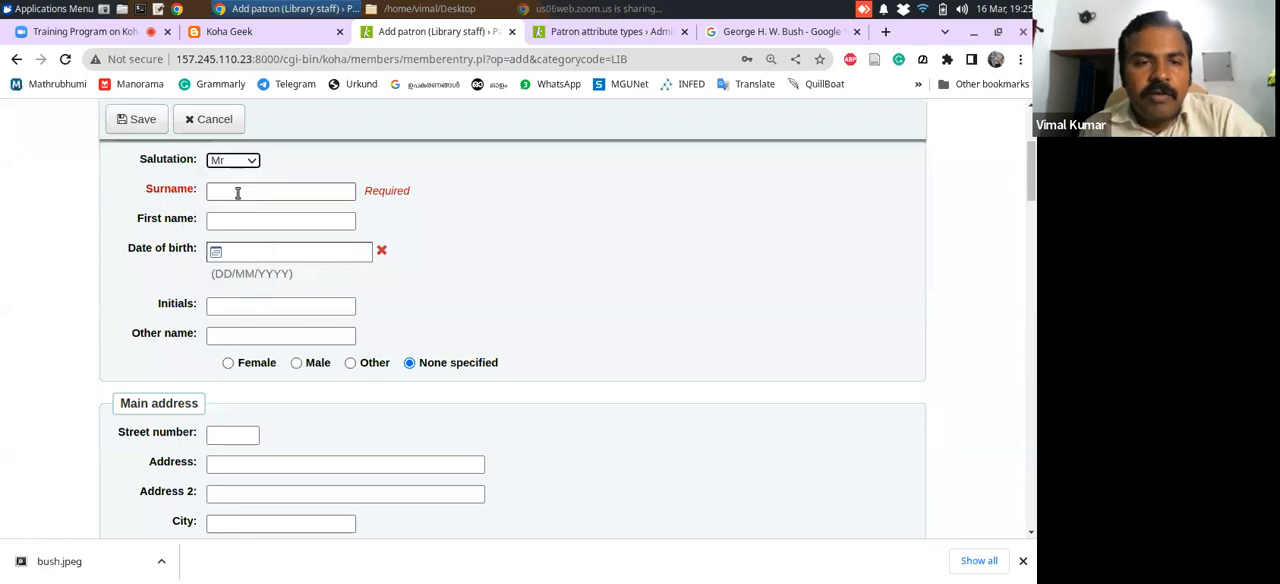
pyautogui.click(242, 191)
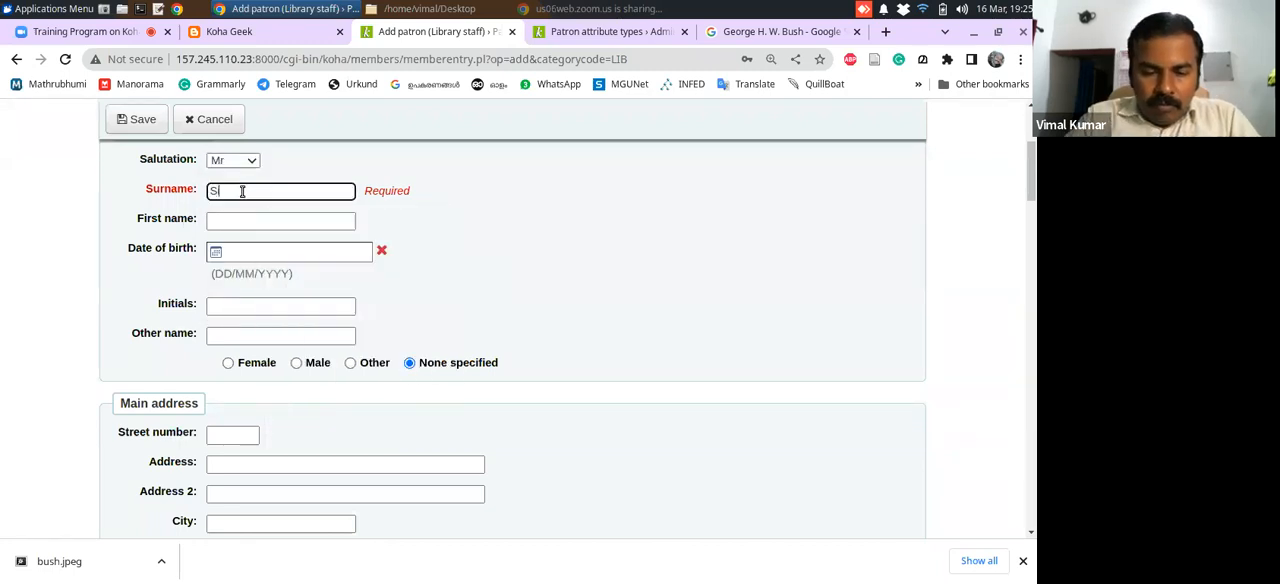
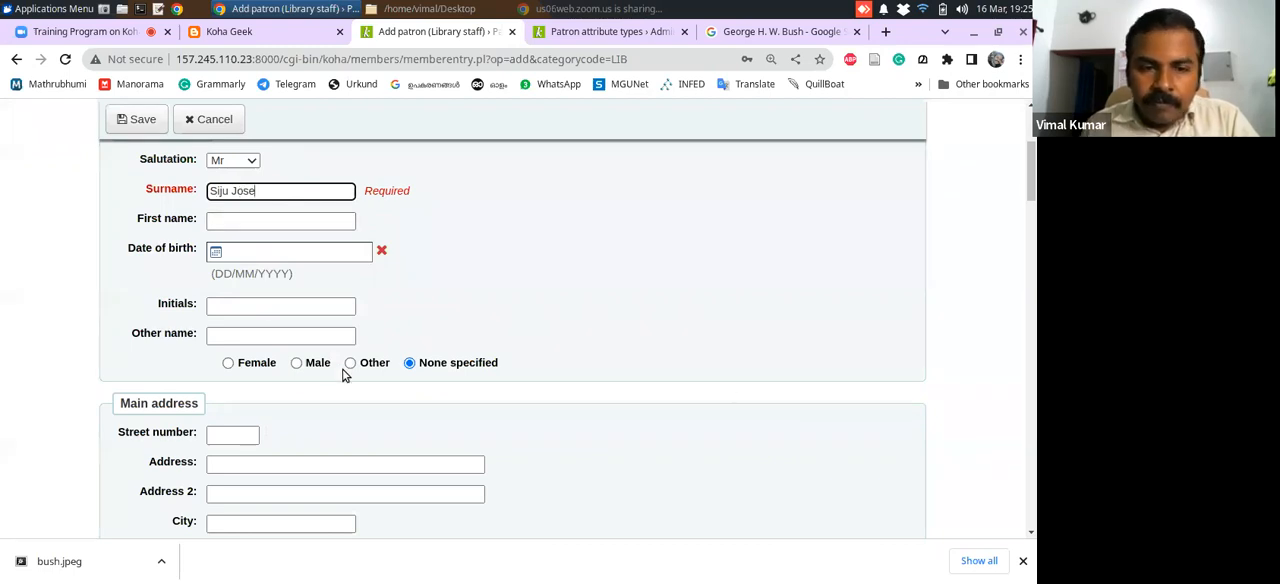
pyautogui.click(296, 363)
# Enter Mahatma Gandhi University Library as the main address and fill in the patron's library card number
pyautogui.moveTo(1034, 176); pyautogui.dragTo(1034, 212)
pyautogui.click(451, 186)
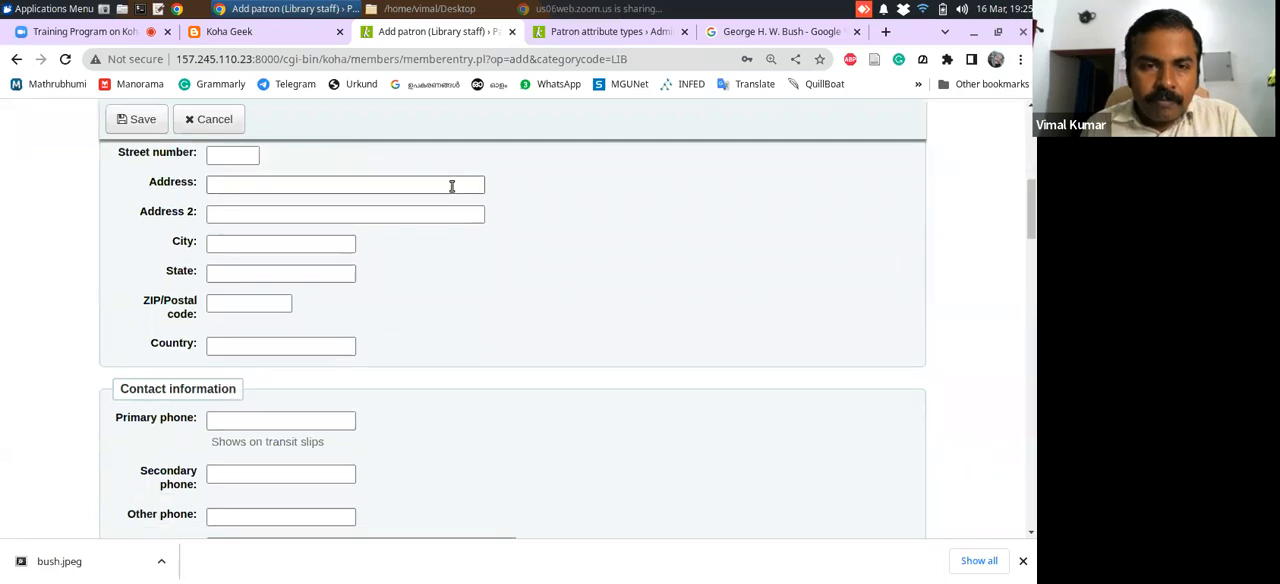
pyautogui.write('Mahatm')
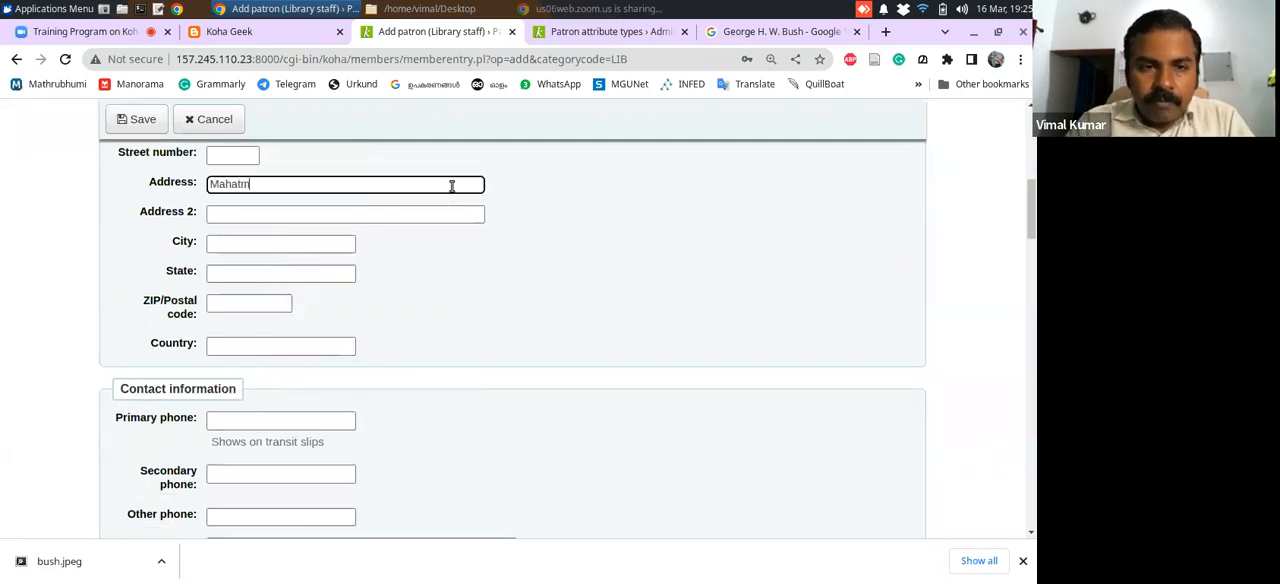
pyautogui.write('a Gandhi University Library')
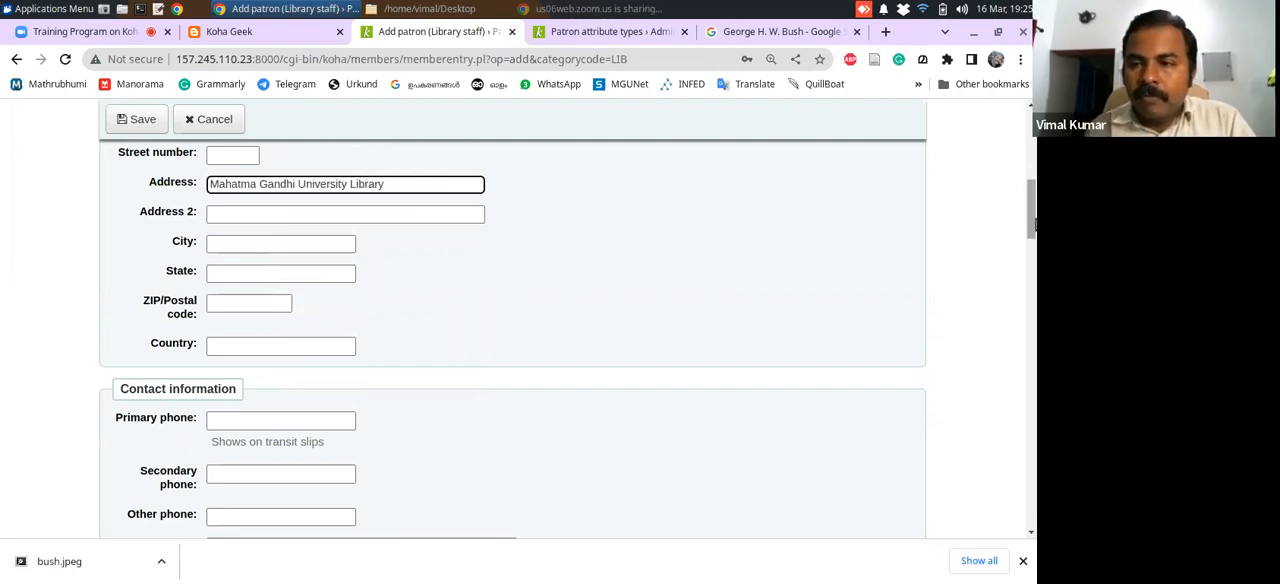
pyautogui.moveTo(1033, 220); pyautogui.dragTo(1031, 384)
pyautogui.click(336, 268)
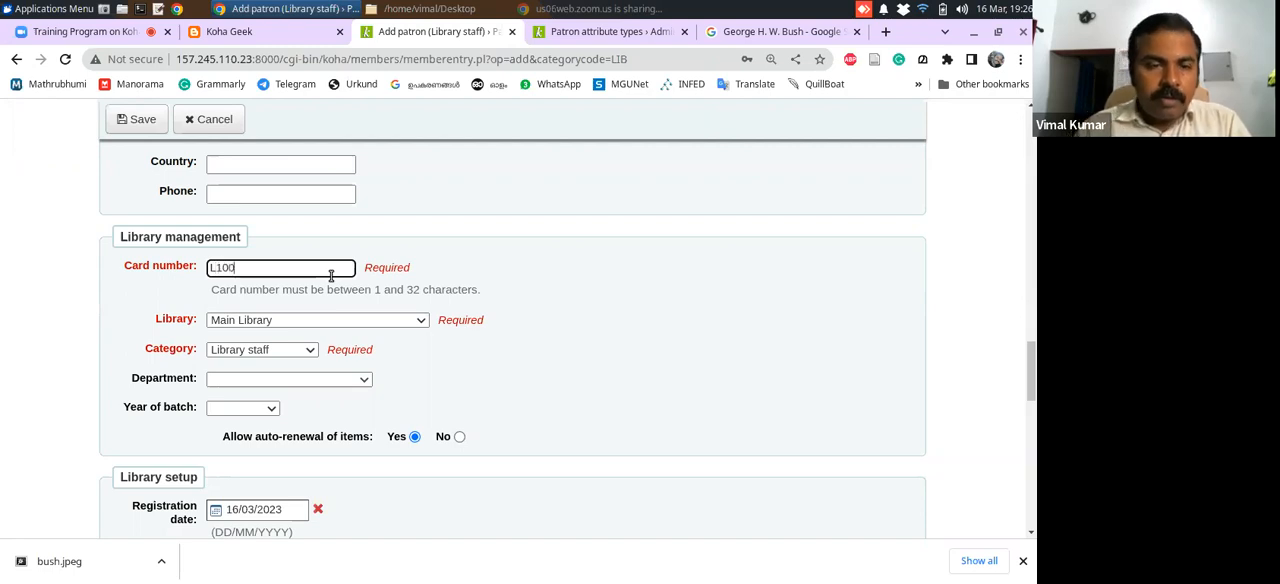
# Set the patron's expiry date to 31/12/2030 in the library setup section
pyautogui.moveTo(1030, 396); pyautogui.dragTo(1030, 442)
pyautogui.click(258, 320)
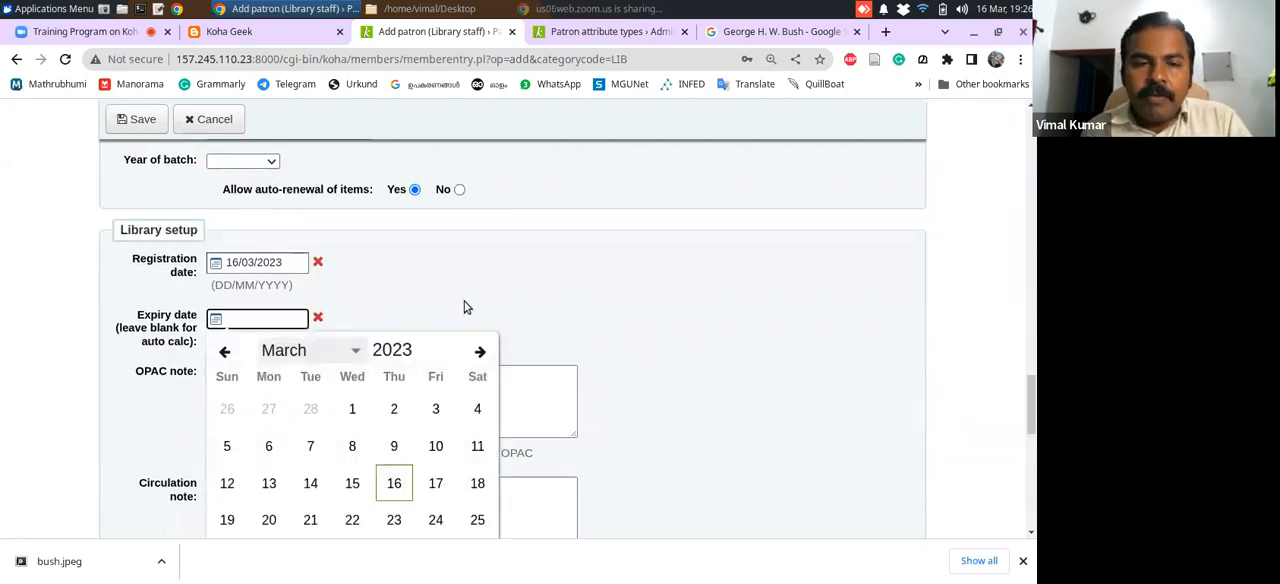
pyautogui.click(432, 356)
pyautogui.click(431, 345)
pyautogui.doubleClick(431, 345)
pyautogui.tripleClick(431, 345)
pyautogui.doubleClick(431, 345)
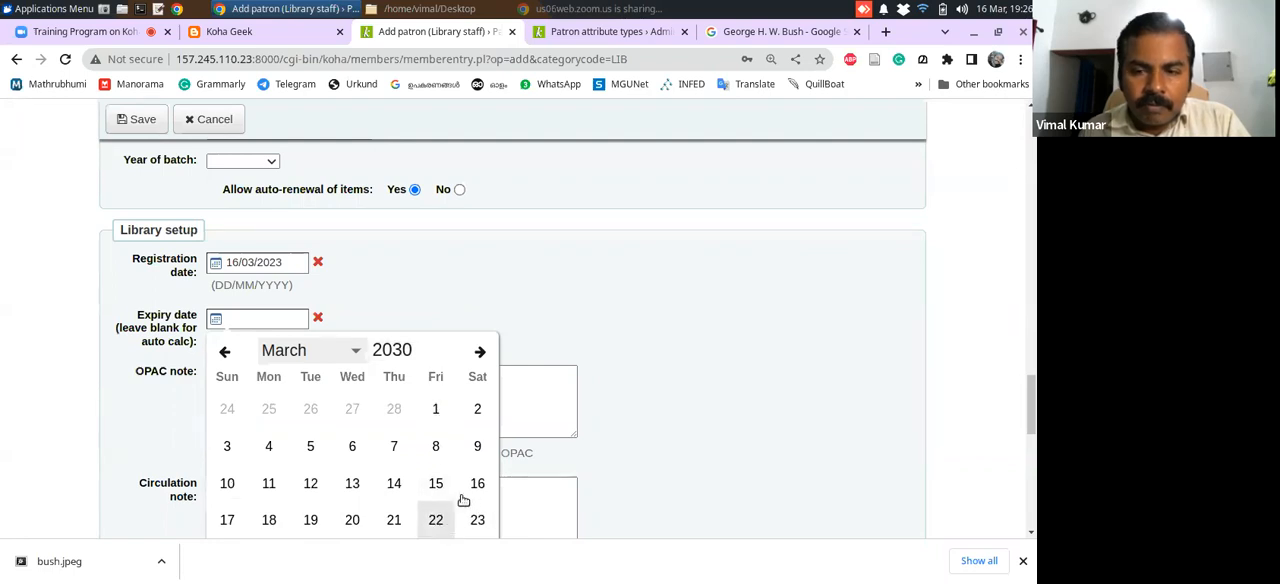
pyautogui.scroll(-3, 307, 248)
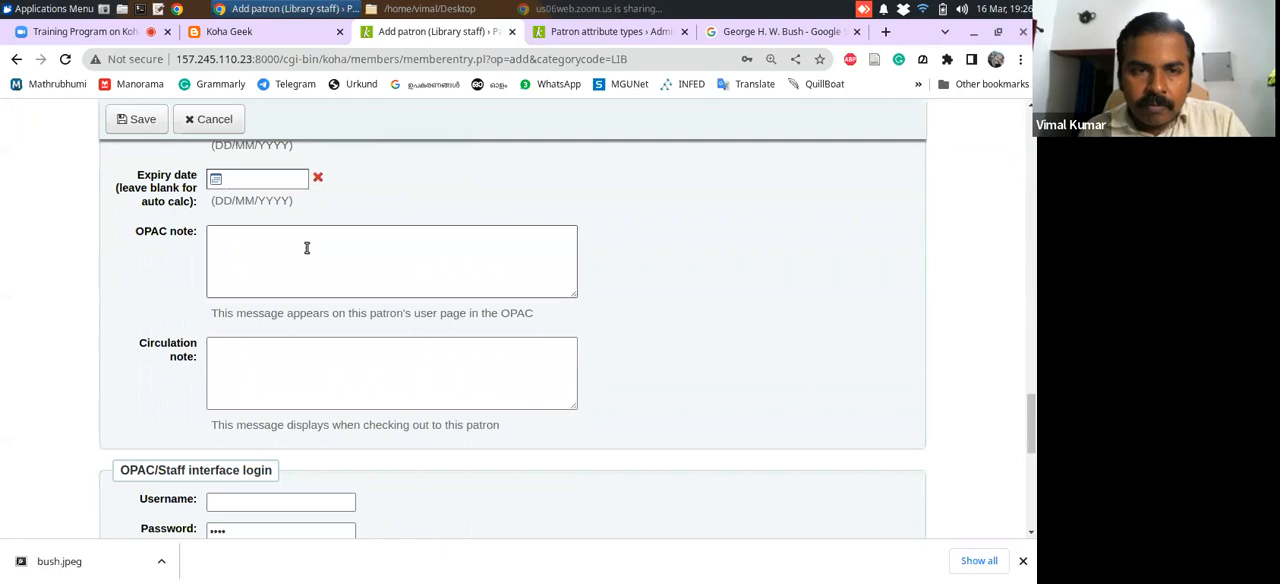
pyautogui.click(279, 179)
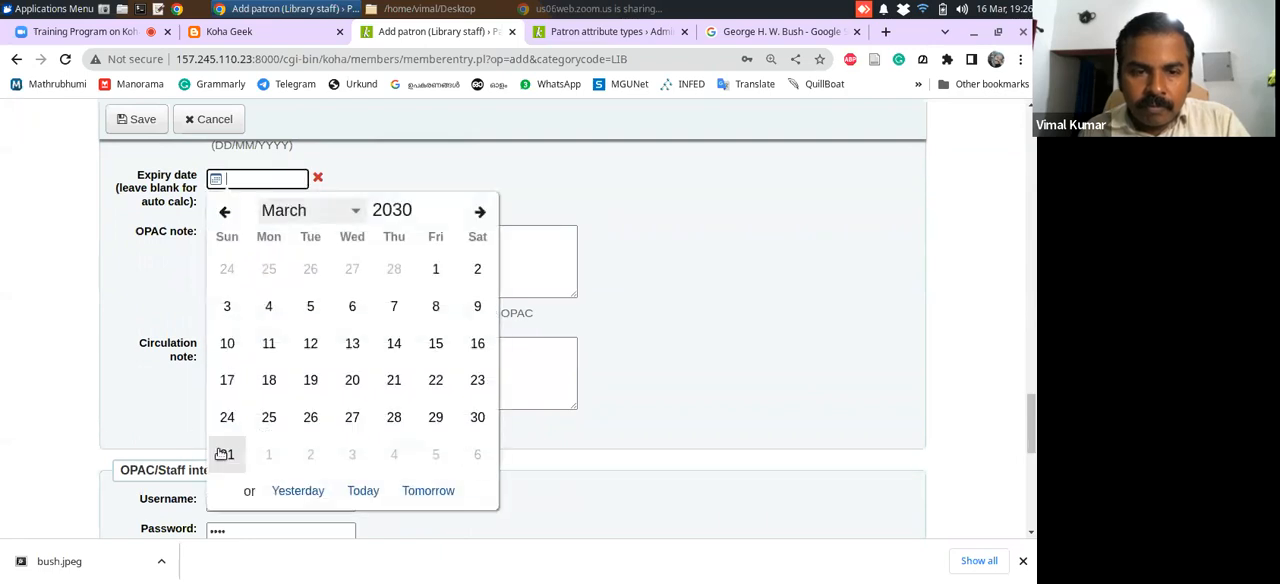
pyautogui.click(355, 210)
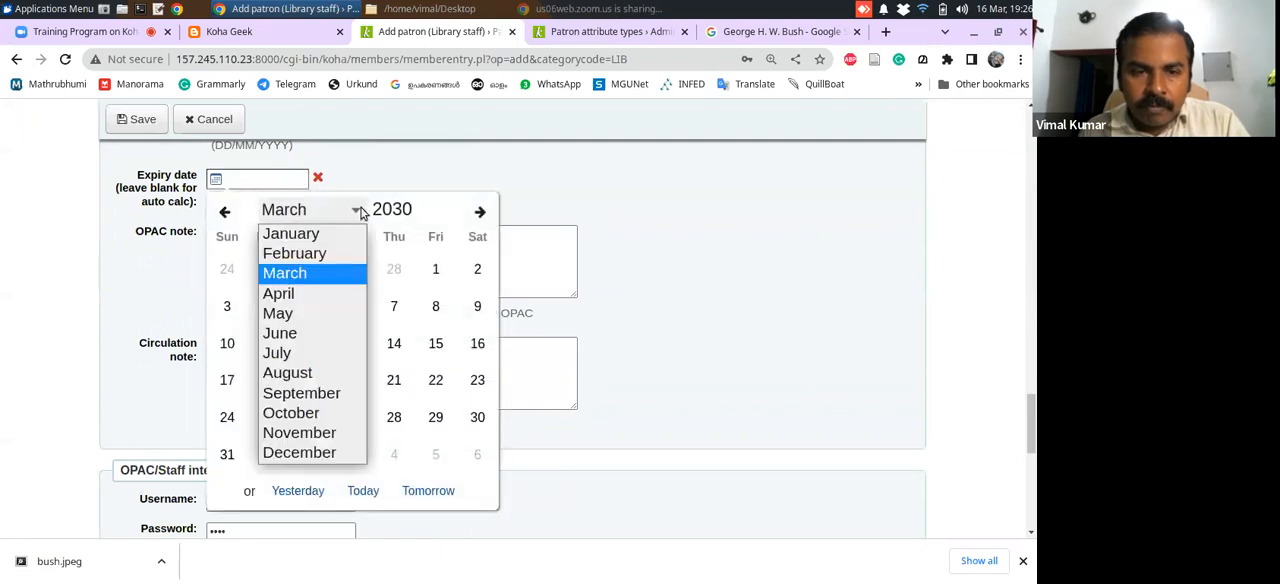
pyautogui.click(341, 455)
pyautogui.click(309, 417)
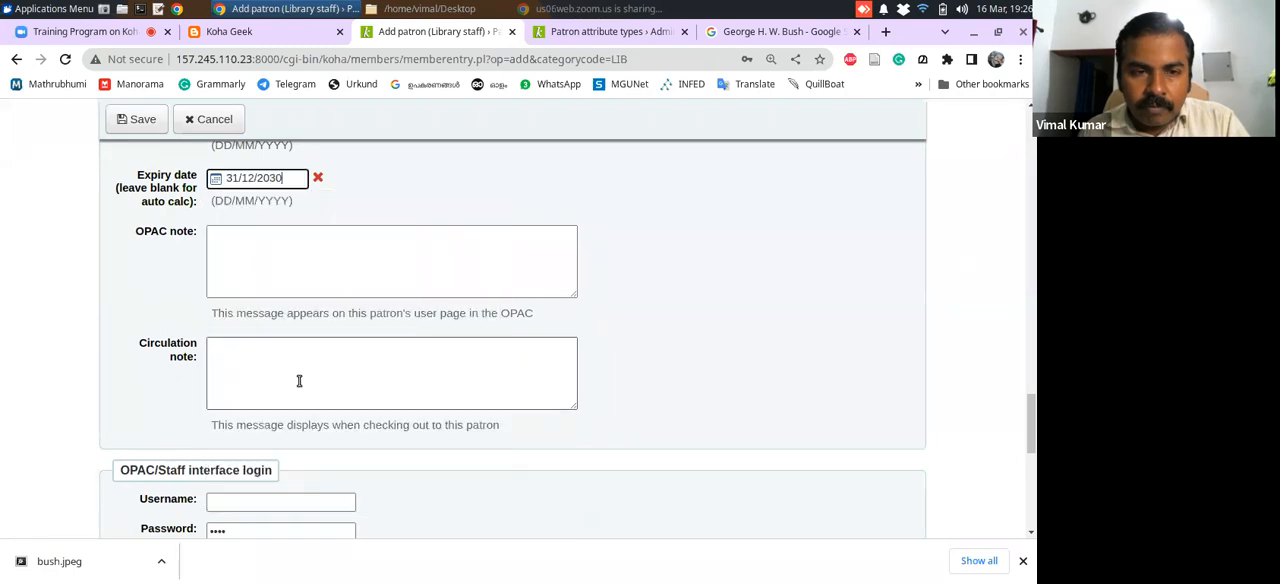
# Fill in the OPAC/Staff interface username, password and password confirmation, and save the new library staff patron
pyautogui.click(1030, 490)
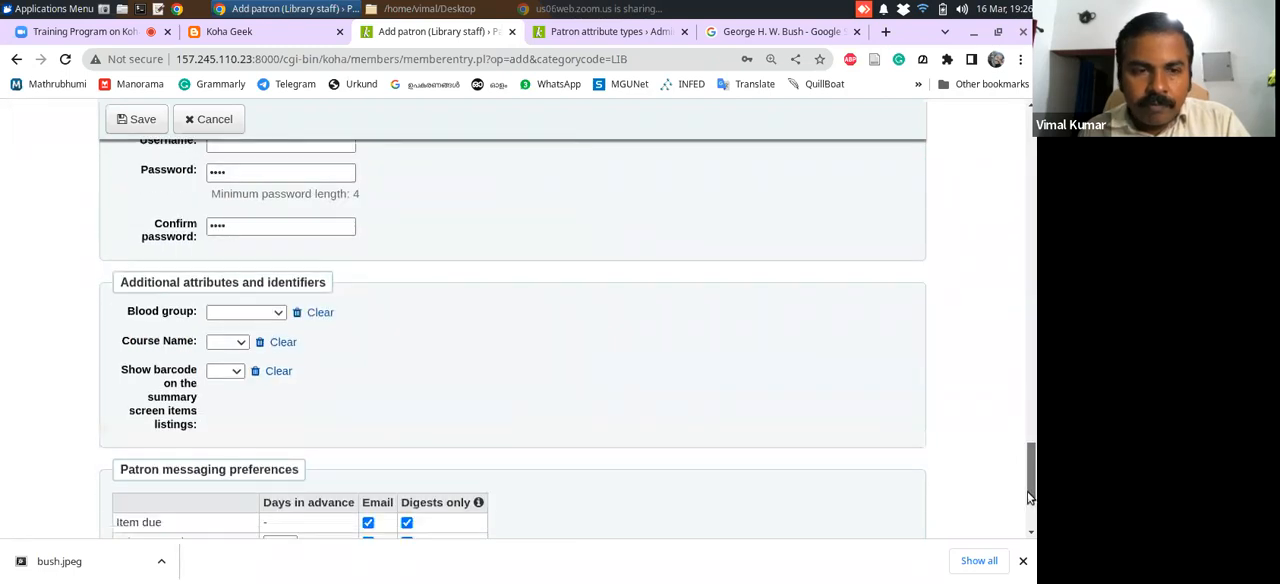
pyautogui.scroll(2, 1030, 497)
pyautogui.click(243, 291)
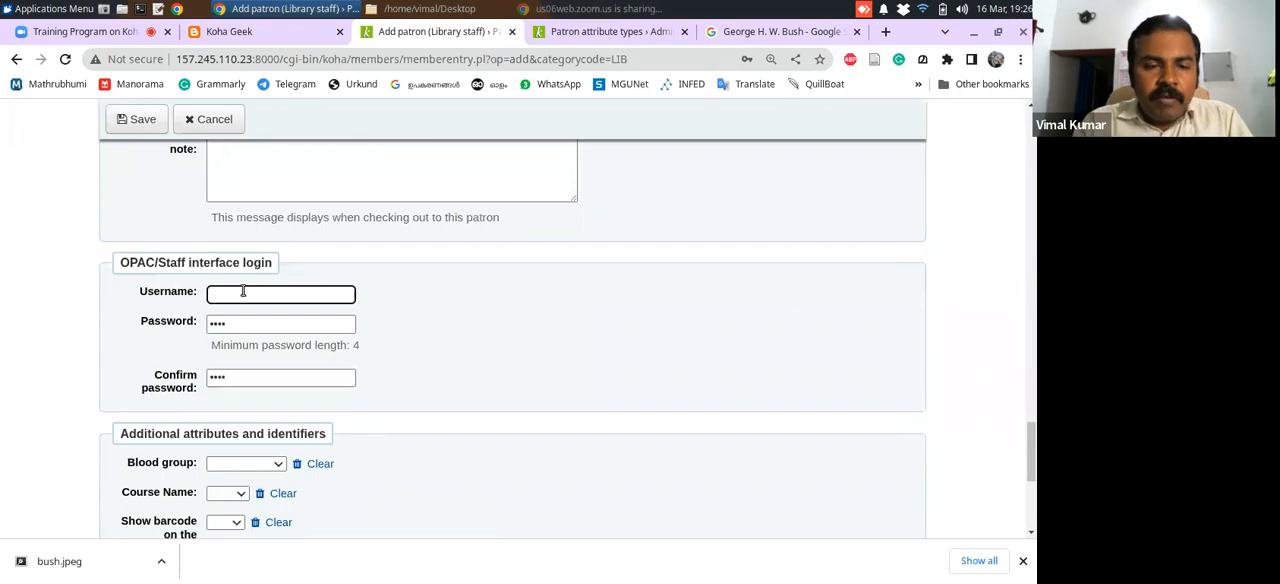
pyautogui.press('Tab')
pyautogui.write('•')
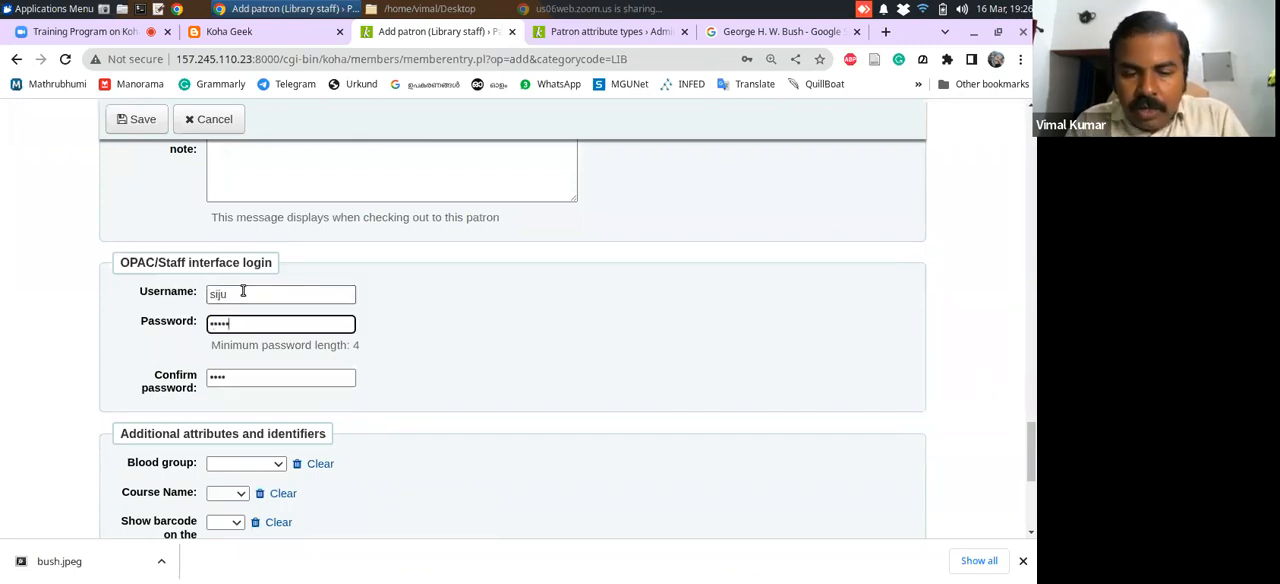
pyautogui.moveTo(252, 377); pyautogui.dragTo(177, 387)
pyautogui.write('••••')
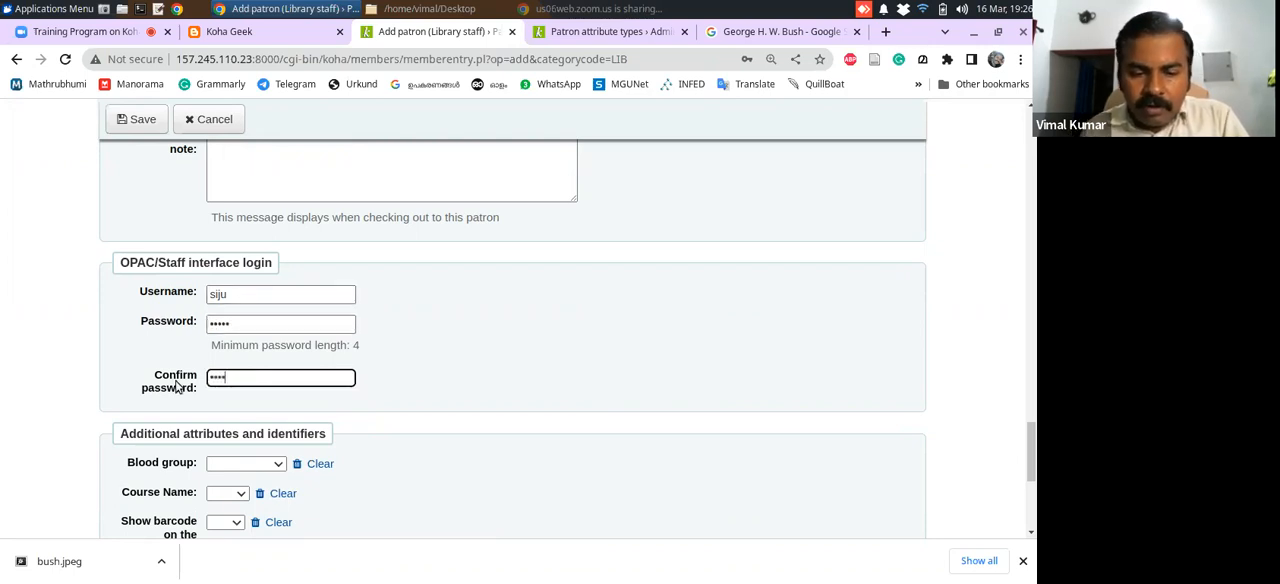
pyautogui.moveTo(1033, 444); pyautogui.dragTo(1033, 488)
pyautogui.click(140, 118)
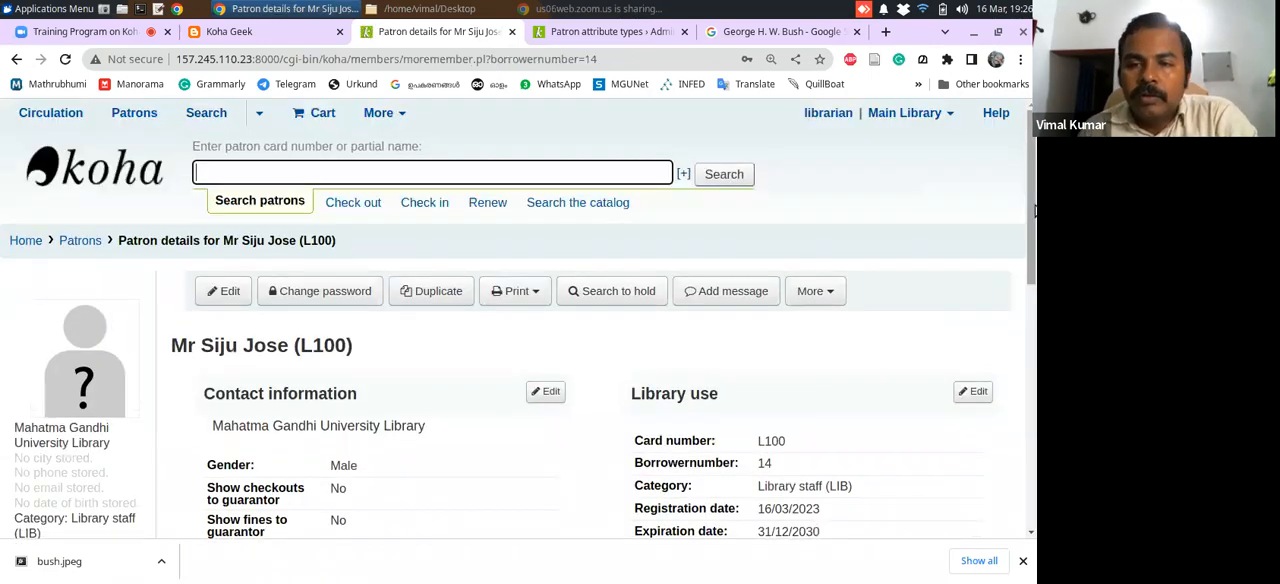
pyautogui.scroll(-3, 1030, 268)
pyautogui.scroll(1, 1030, 268)
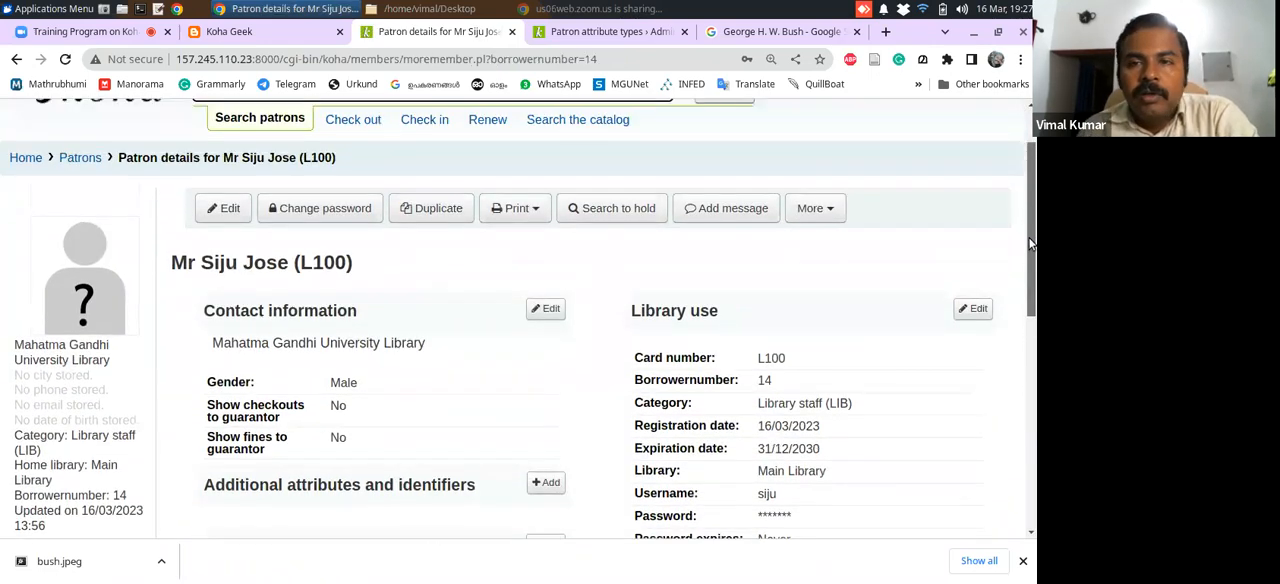
# Switch to the Google tab and search Images for the new patron's name to find a sample photo
pyautogui.click(760, 31)
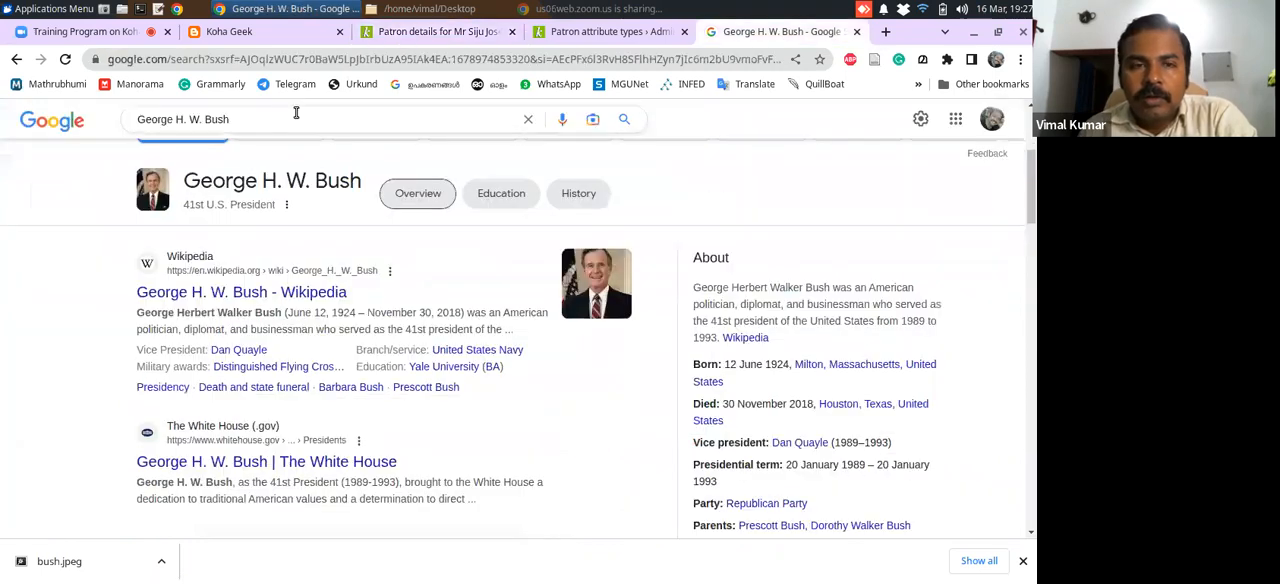
pyautogui.moveTo(271, 123); pyautogui.dragTo(45, 108)
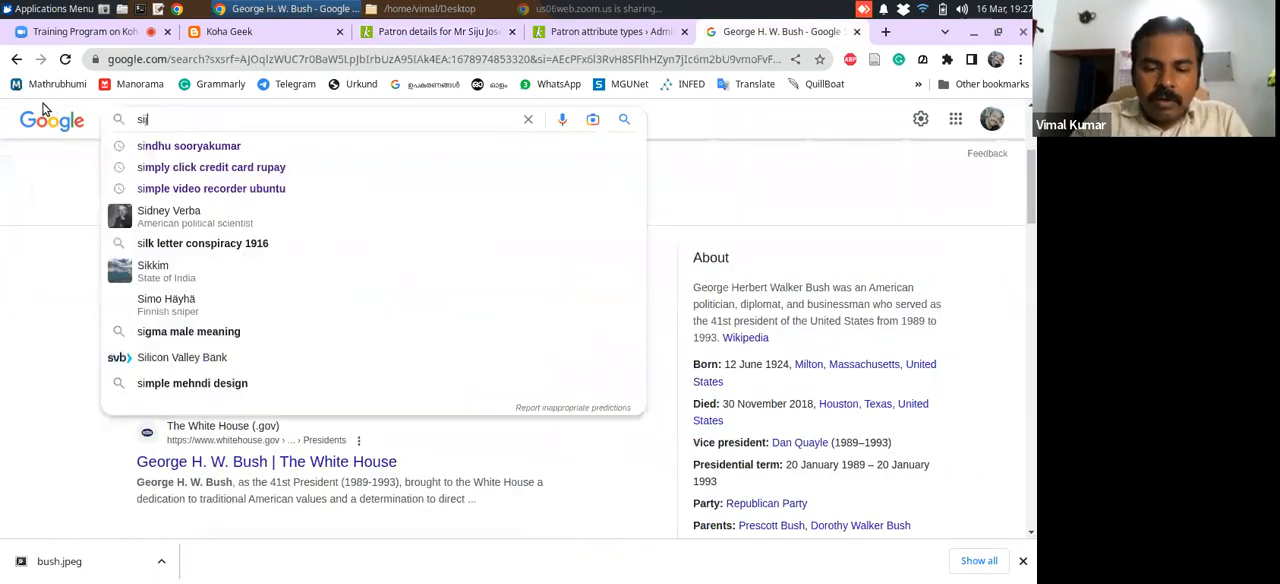
pyautogui.press('Return')
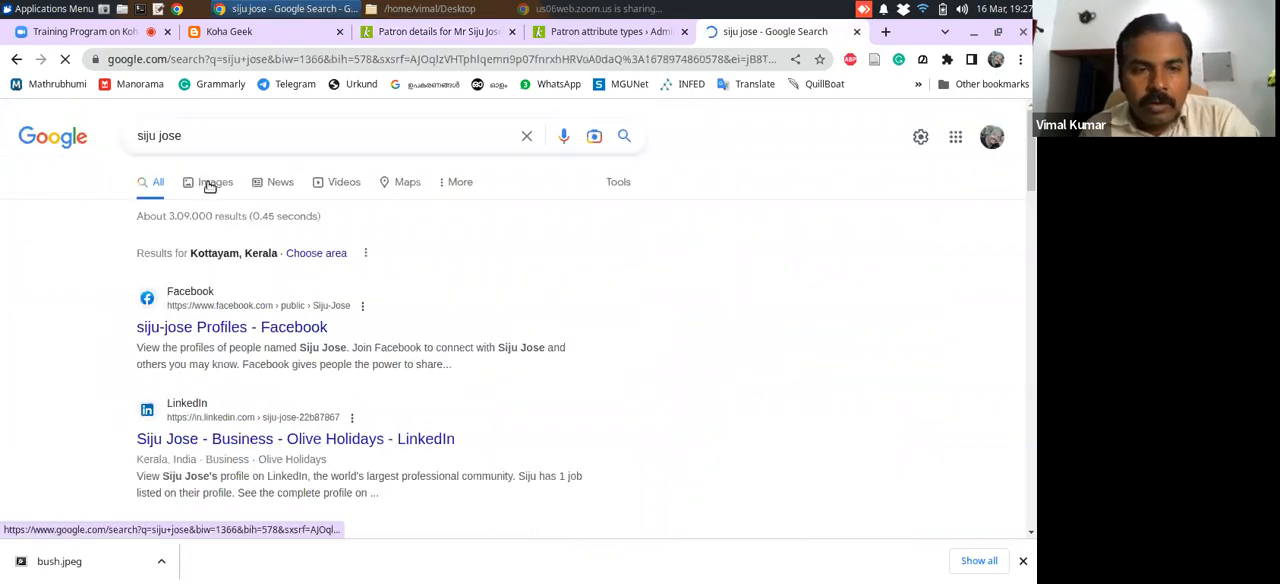
pyautogui.click(206, 190)
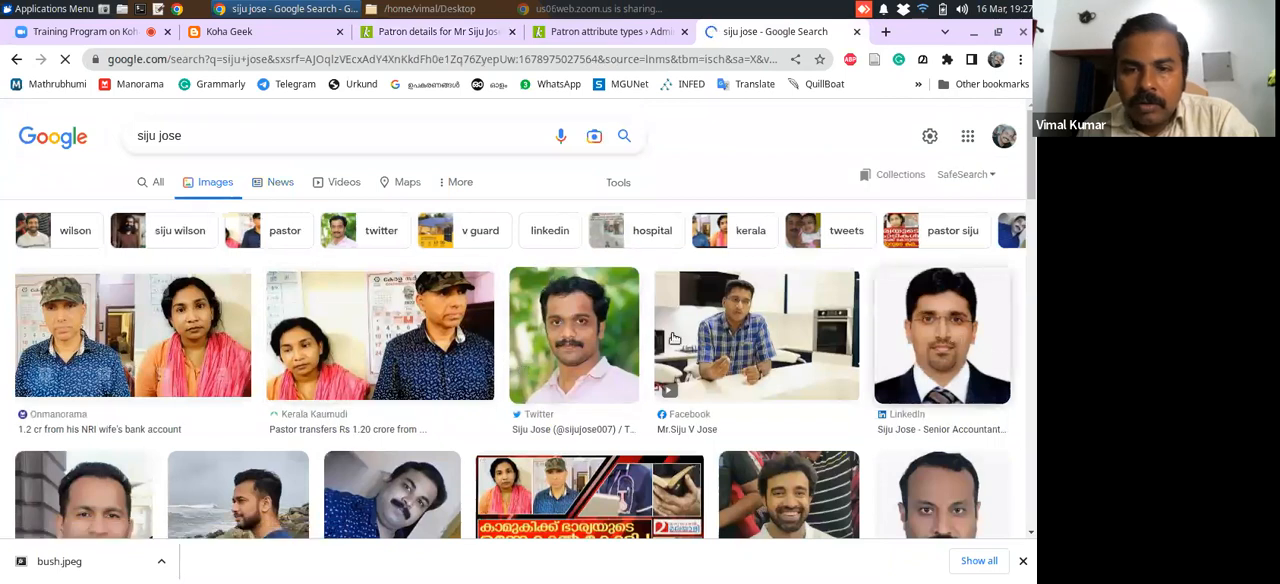
# Save the portrait of the man in suit and tie from LinkedIn to the Desktop, named with the patron's first name
pyautogui.rightClick(928, 316)
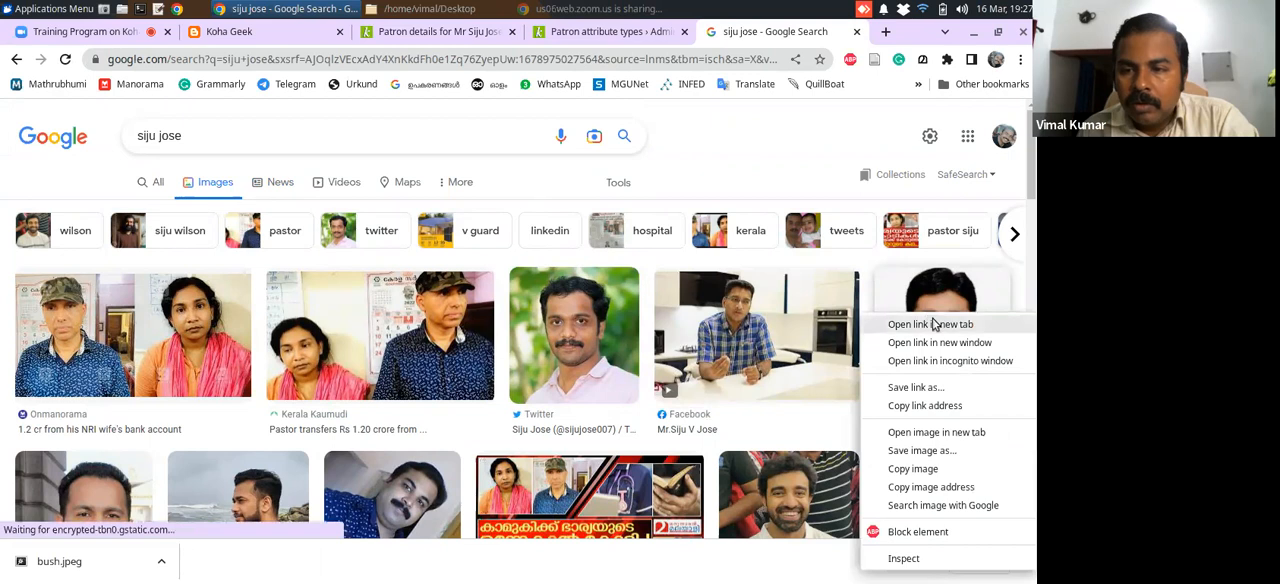
pyautogui.click(913, 456)
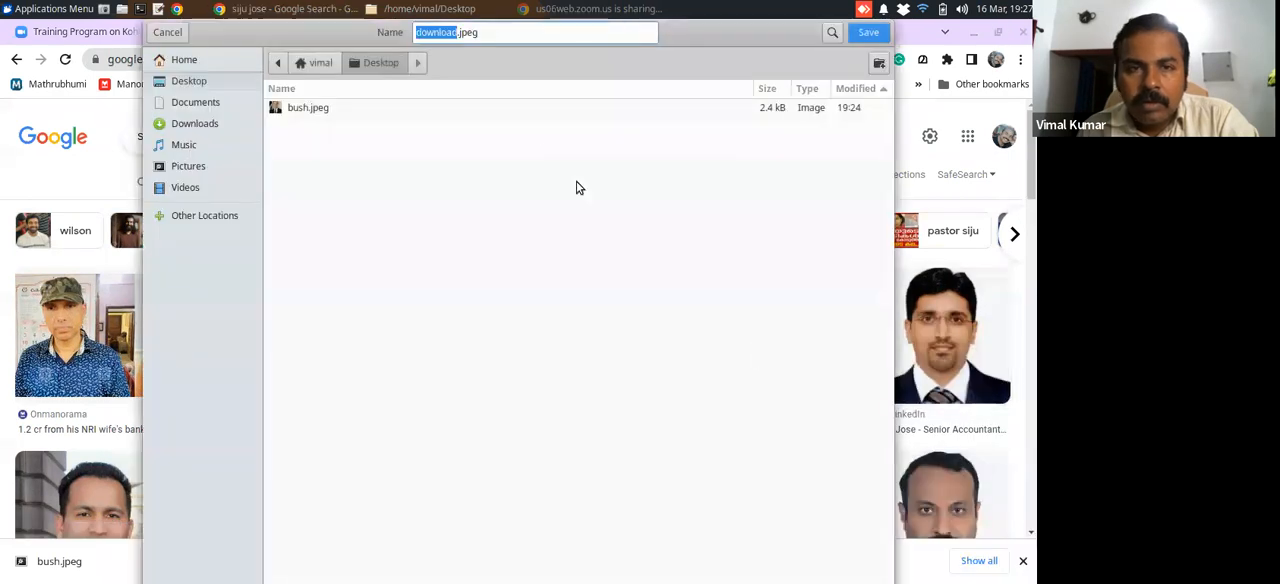
pyautogui.write('siju')
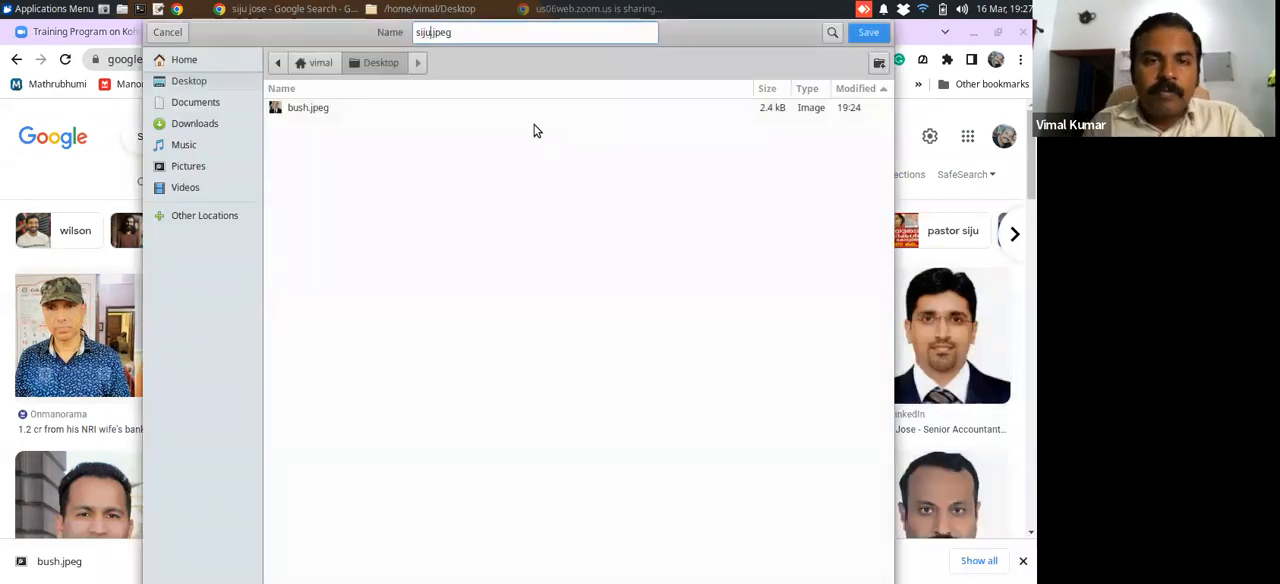
pyautogui.click(865, 33)
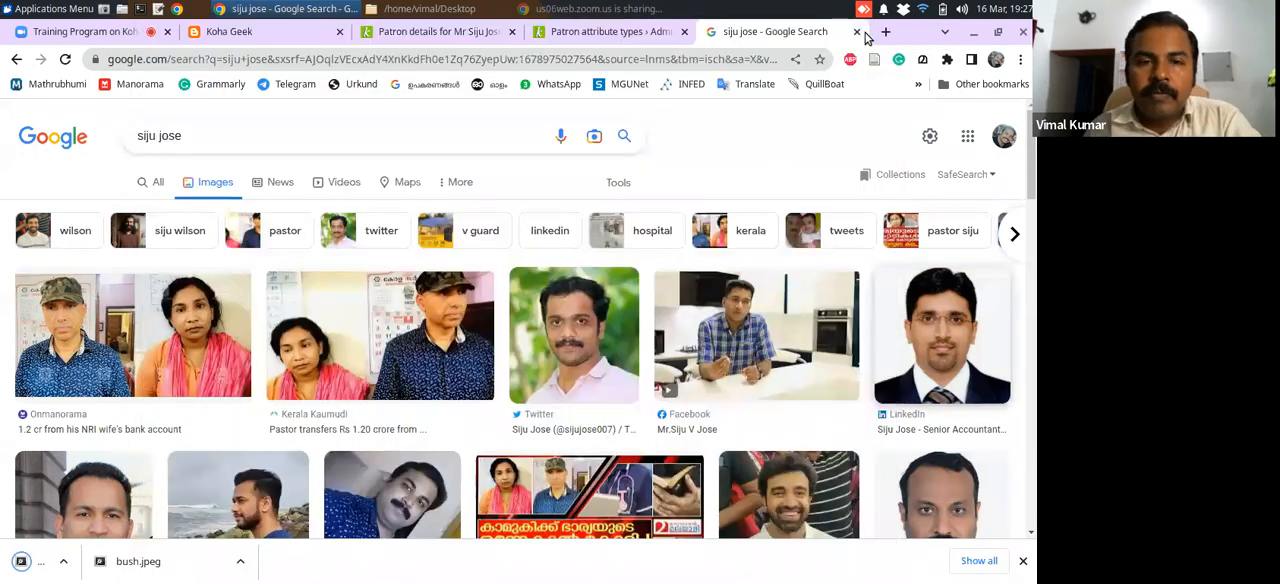
# Return to the new library staff patron's record in Koha and upload the saved portrait from the Desktop as the patron's photo
pyautogui.click(437, 33)
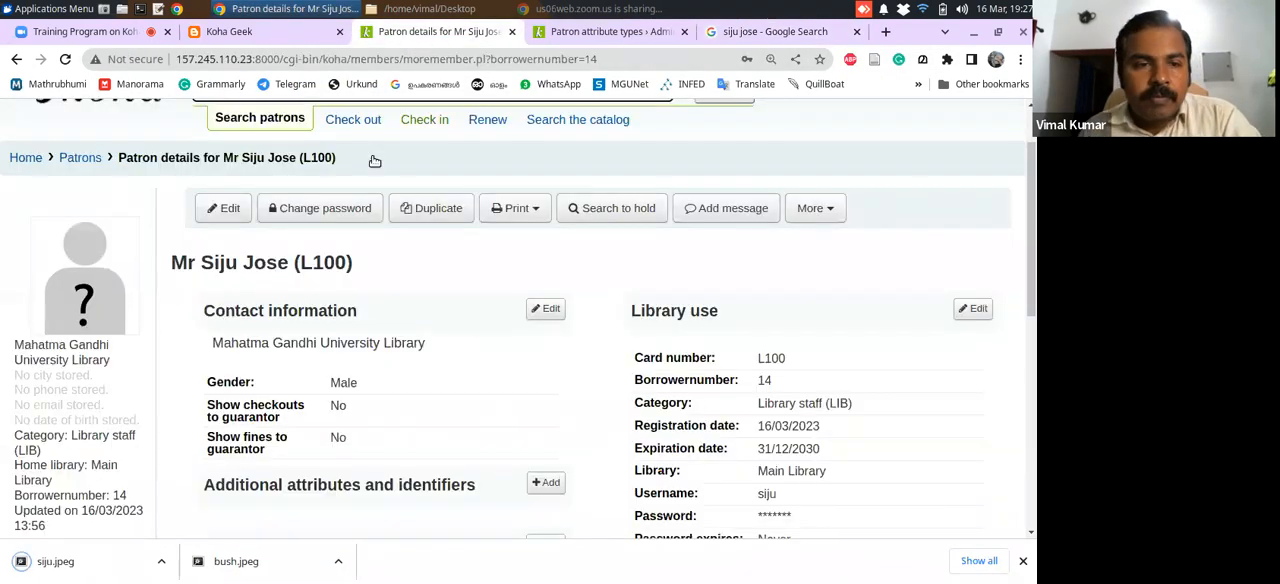
pyautogui.click(84, 313)
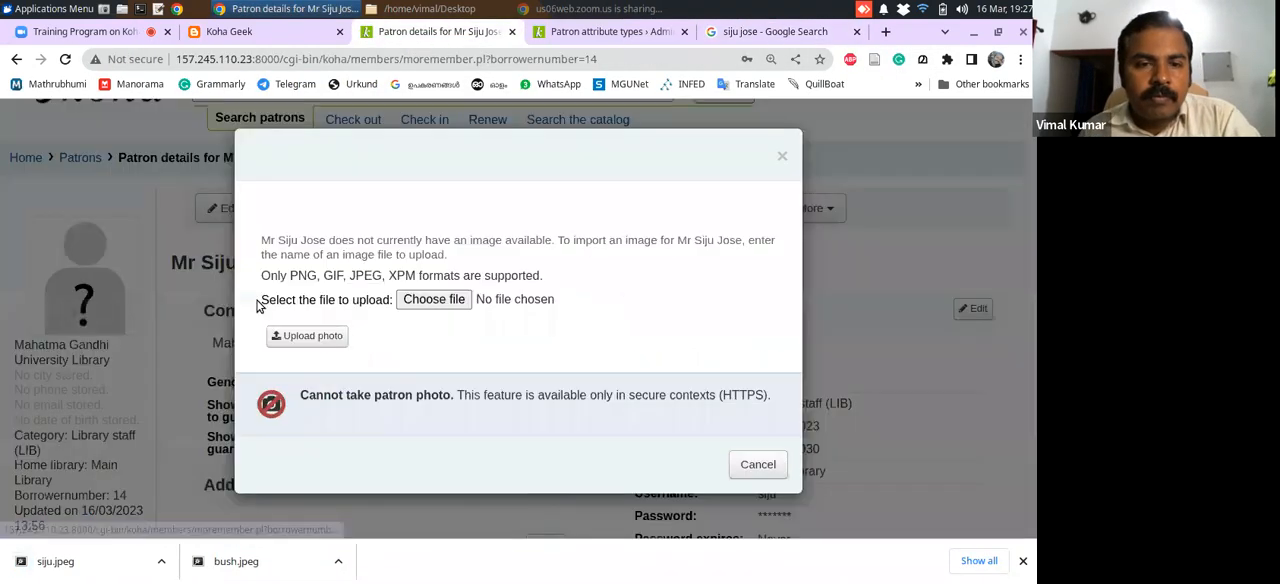
pyautogui.click(431, 298)
pyautogui.click(308, 76)
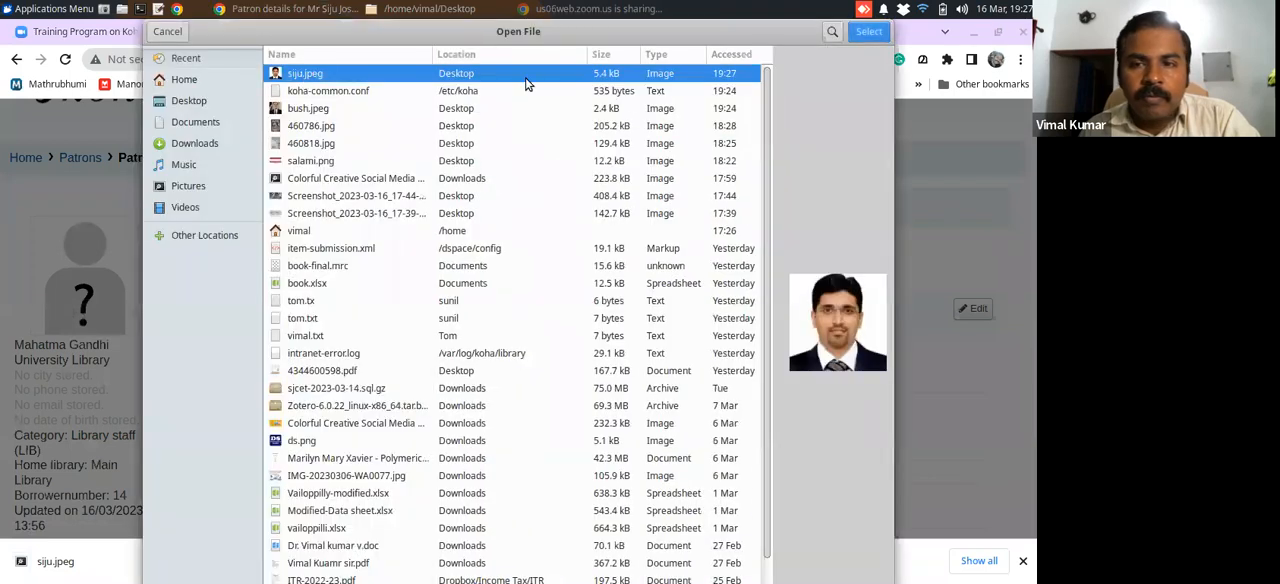
pyautogui.click(864, 34)
pyautogui.click(312, 337)
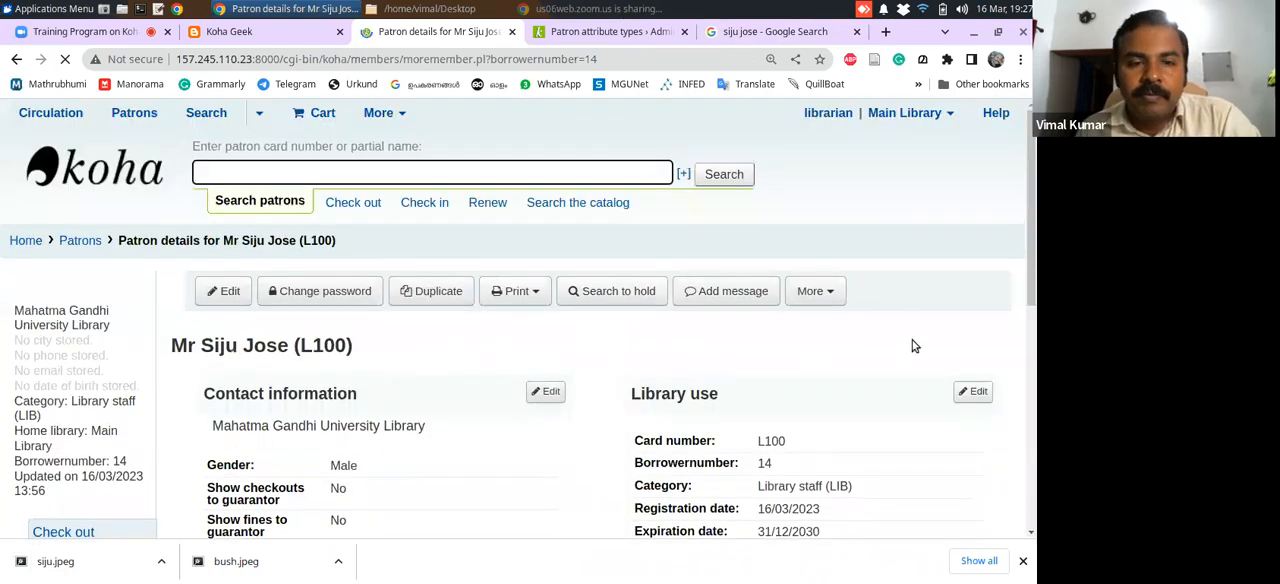
# Open the Set permissions page for the library staff patron and bring up the permissions list
pyautogui.moveTo(1031, 241); pyautogui.dragTo(1018, 278)
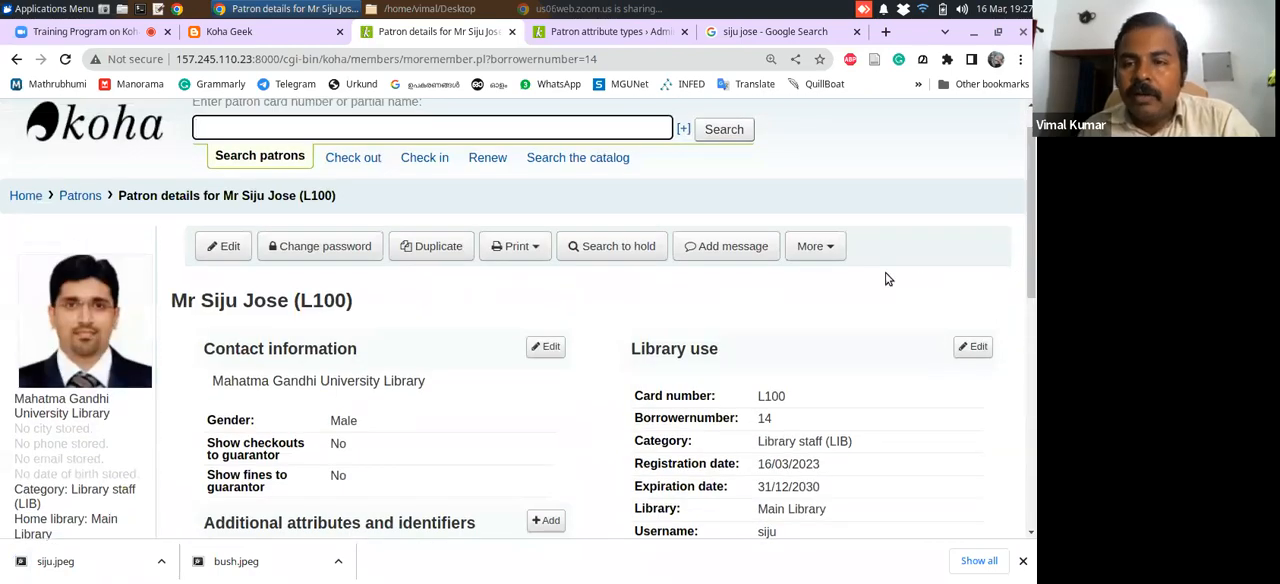
pyautogui.click(833, 252)
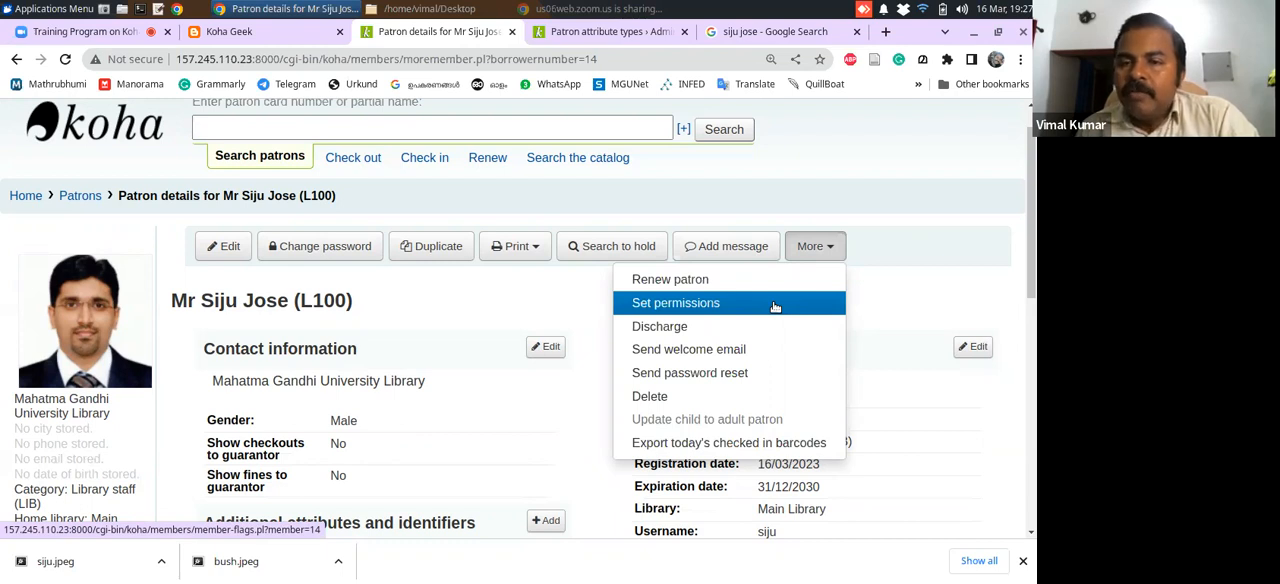
pyautogui.click(688, 310)
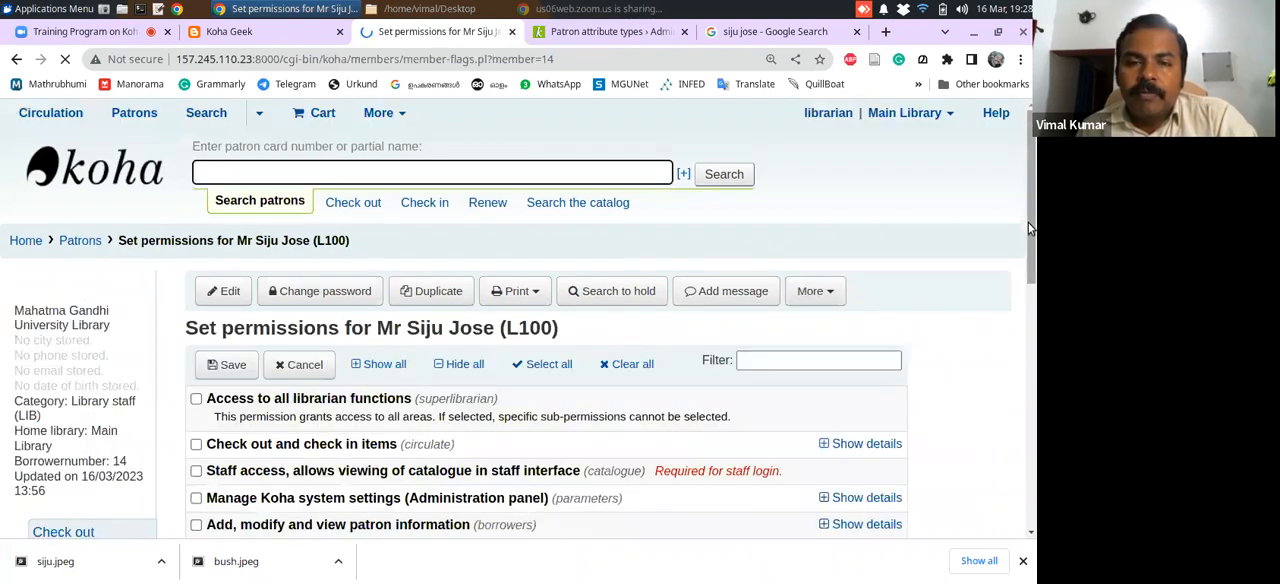
pyautogui.moveTo(1029, 226); pyautogui.dragTo(1029, 296)
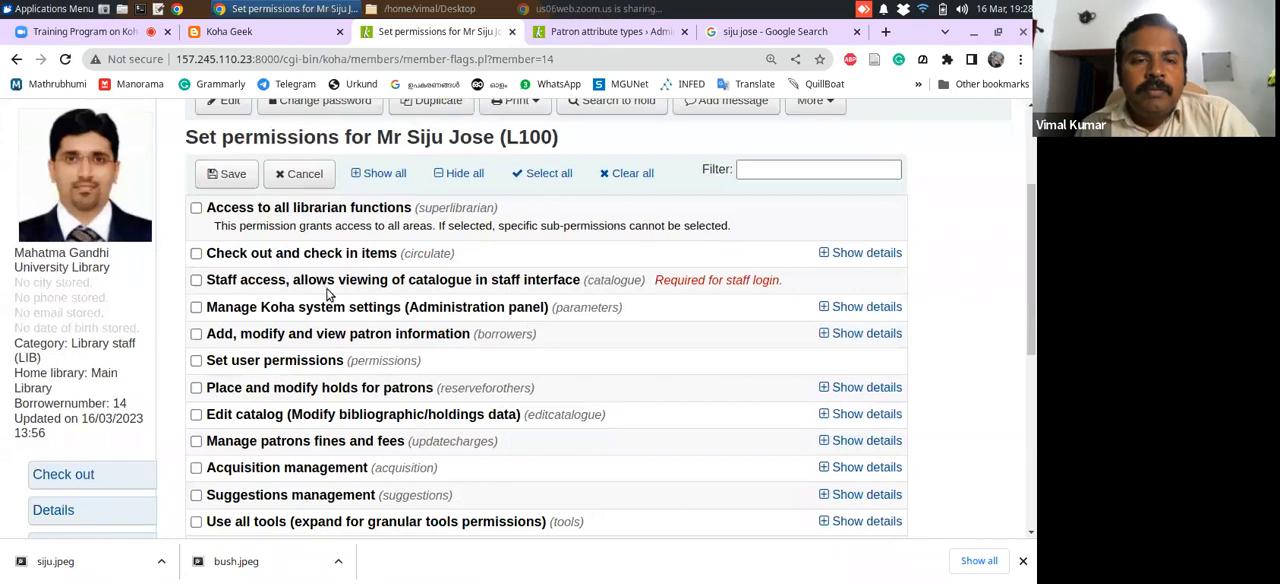
pyautogui.click(196, 209)
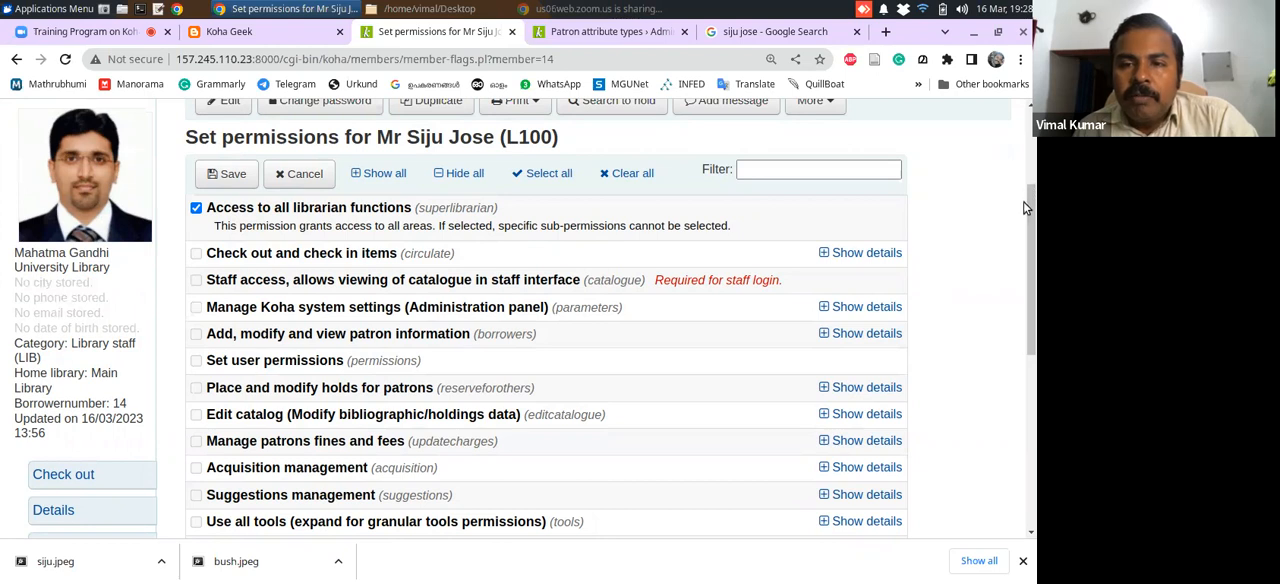
pyautogui.moveTo(1033, 224); pyautogui.dragTo(1033, 237)
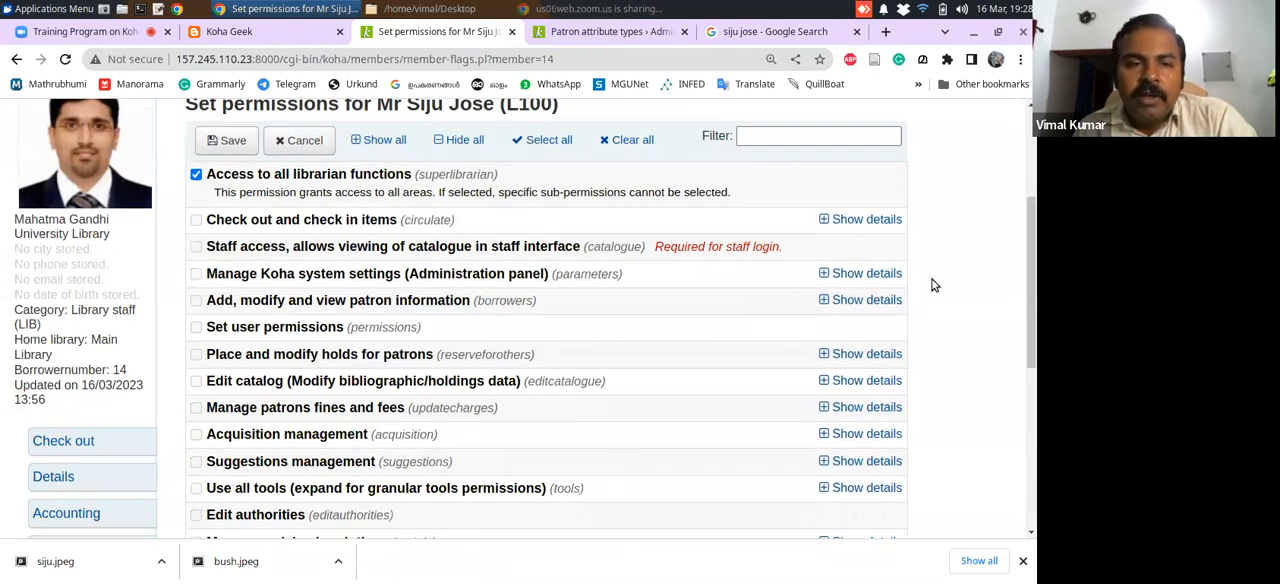
pyautogui.click(196, 176)
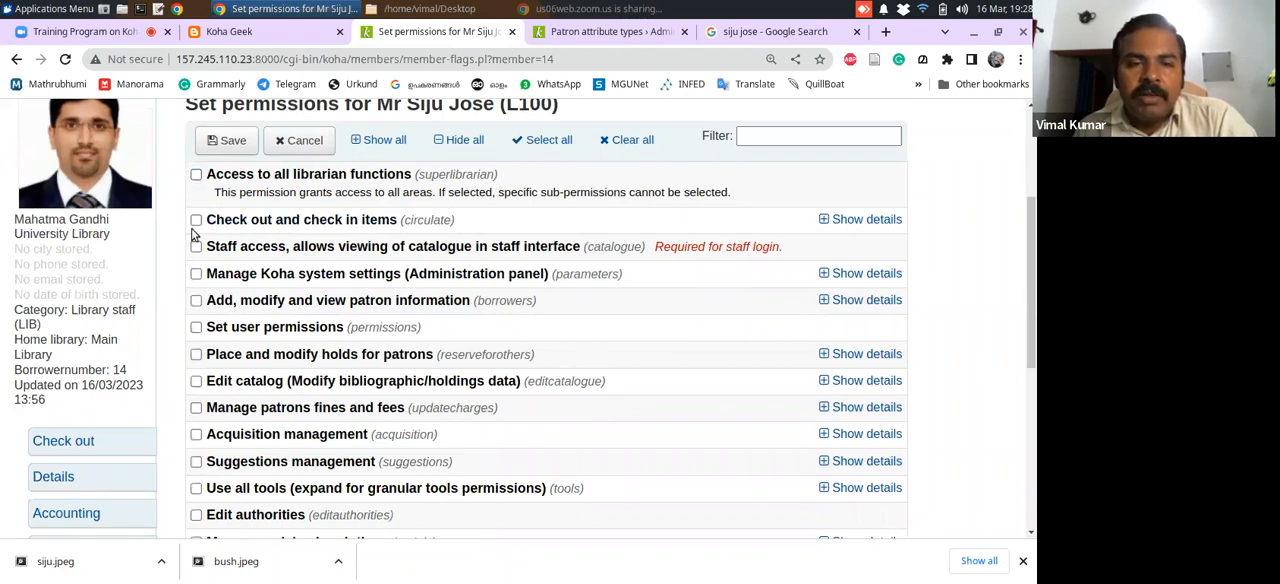
# Grant every Check out and check in items permission, and only Execute SQL reports within the reports module
pyautogui.click(196, 220)
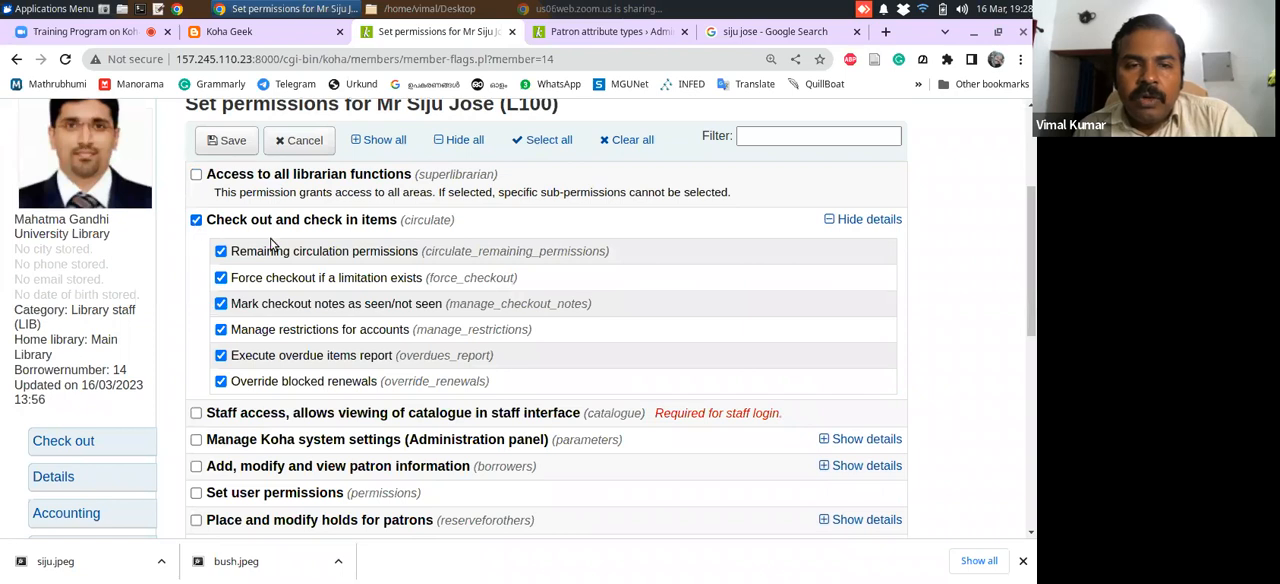
pyautogui.scroll(-3, 1036, 285)
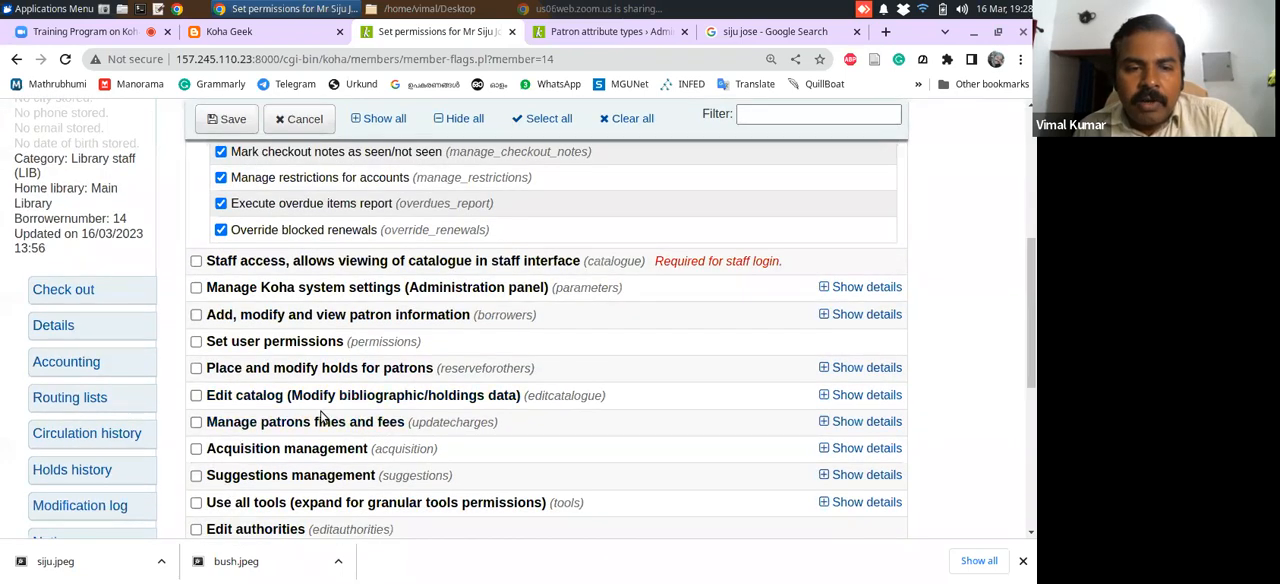
pyautogui.moveTo(1026, 315); pyautogui.dragTo(980, 424)
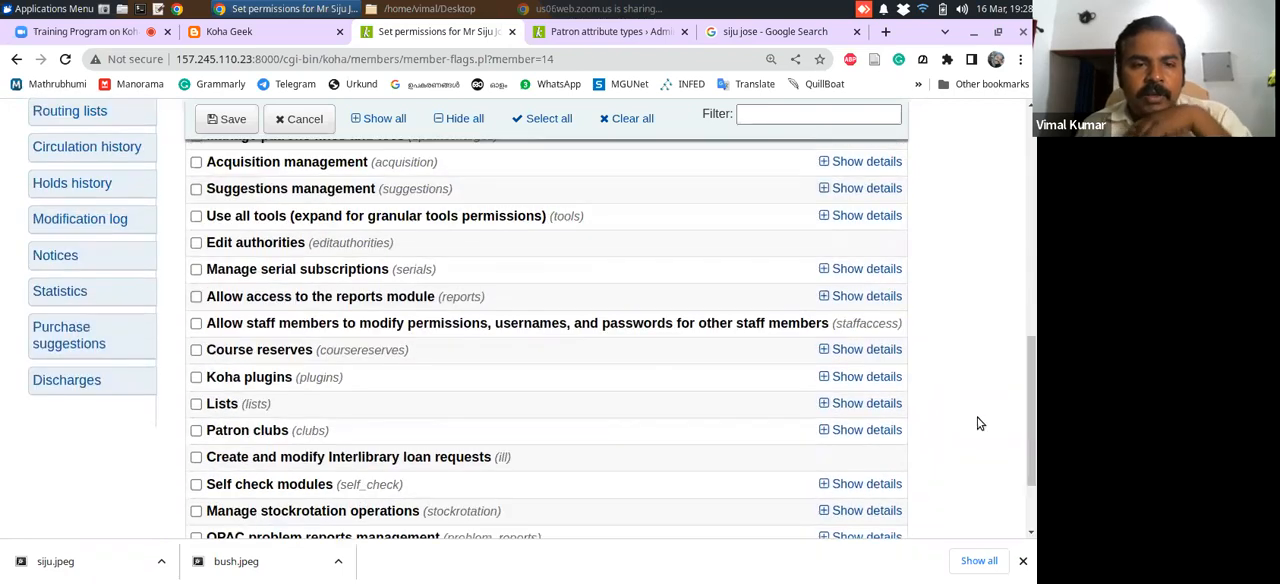
pyautogui.click(196, 296)
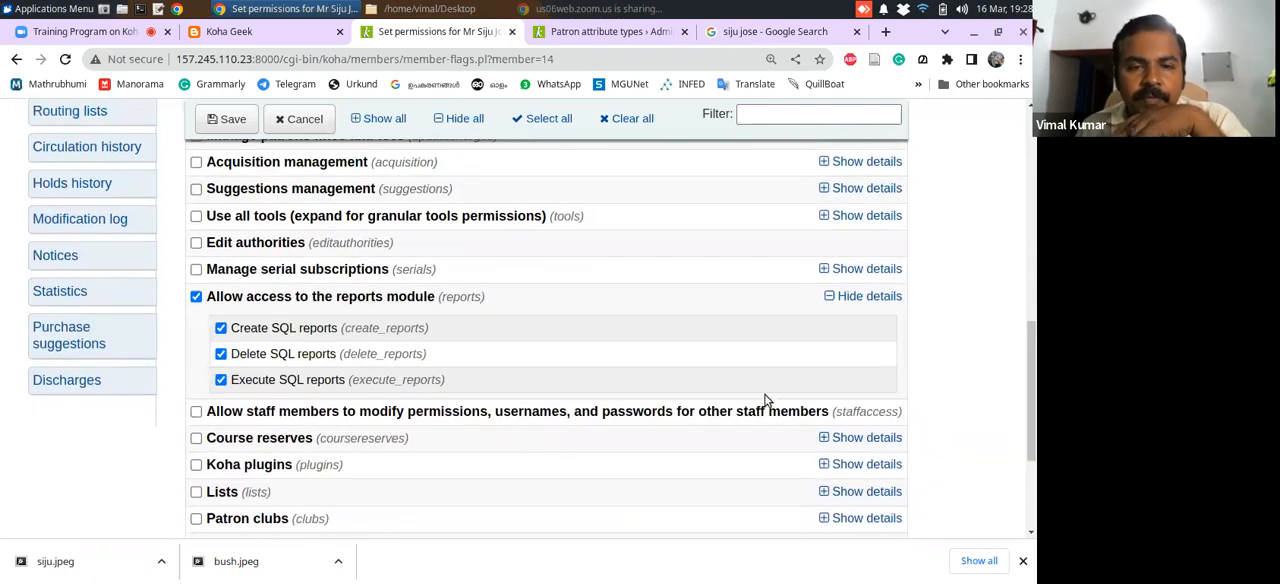
pyautogui.moveTo(1032, 364); pyautogui.dragTo(1030, 383)
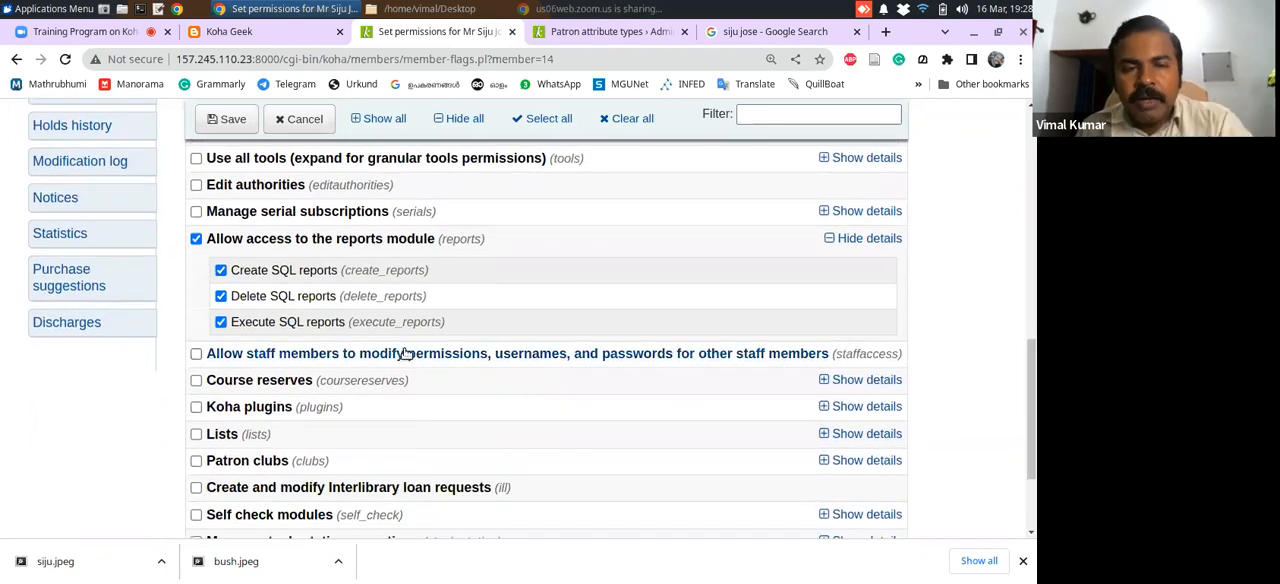
pyautogui.click(220, 296)
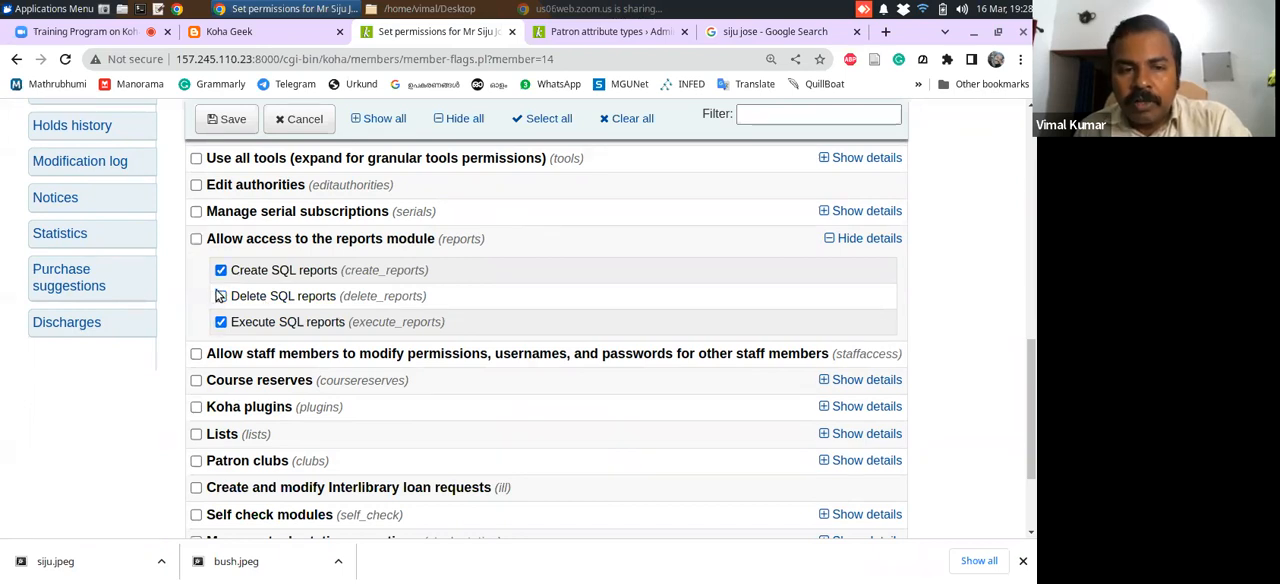
pyautogui.click(220, 270)
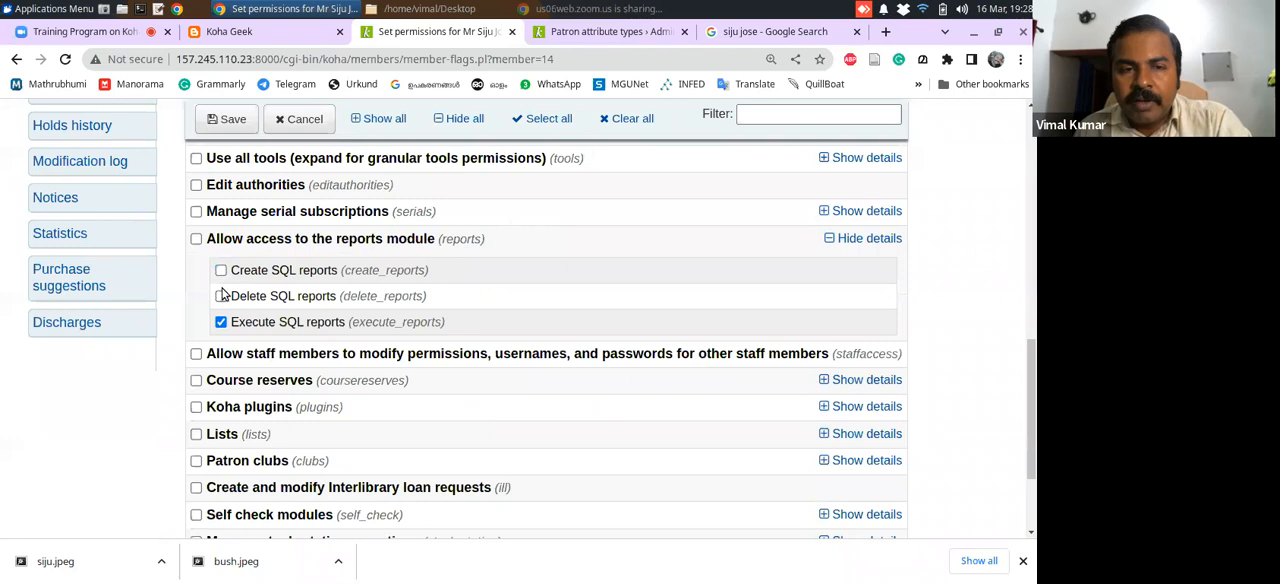
pyautogui.click(196, 239)
pyautogui.click(196, 239)
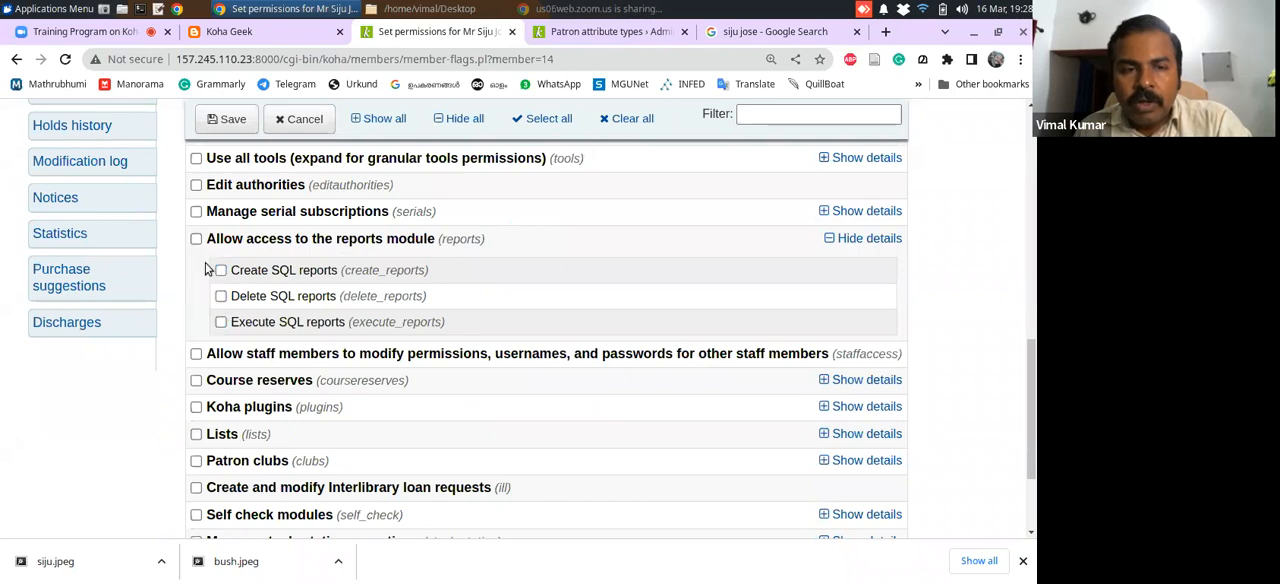
pyautogui.click(221, 323)
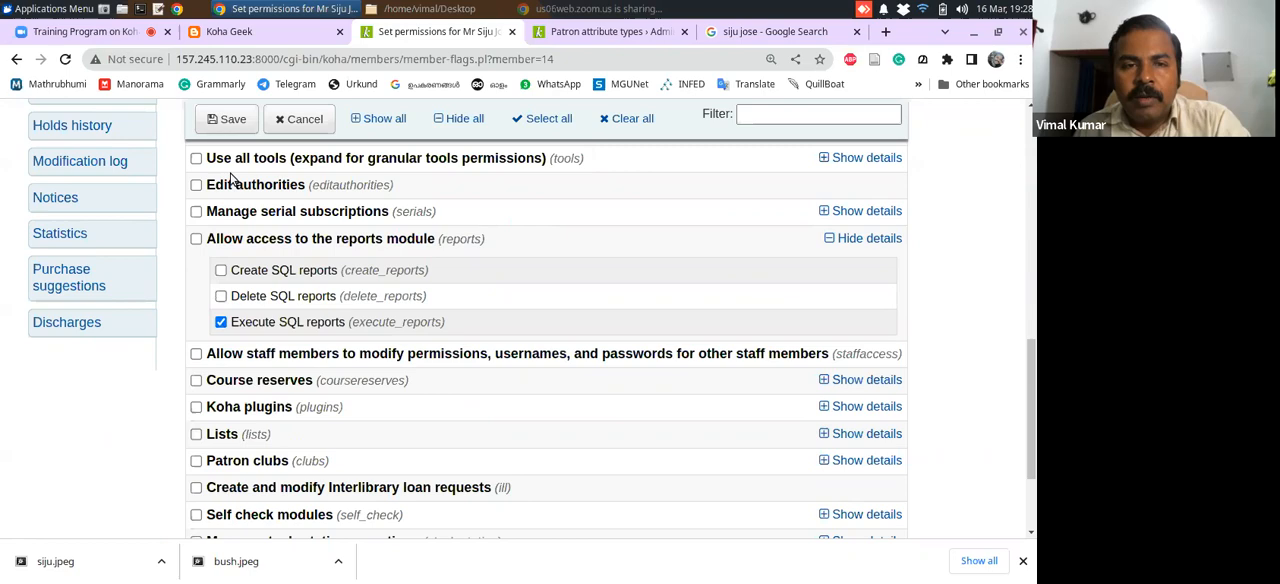
# Grant the Staff access (catalogue) permission required for staff login, and save the patron's permissions
pyautogui.moveTo(1032, 345); pyautogui.dragTo(1030, 220)
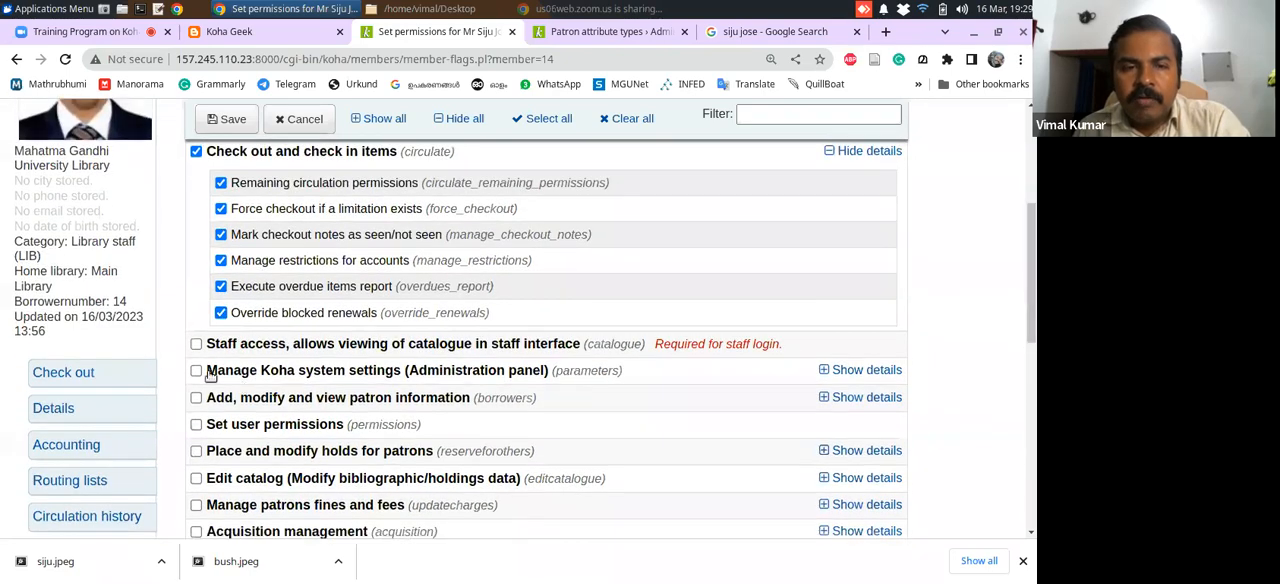
pyautogui.click(196, 345)
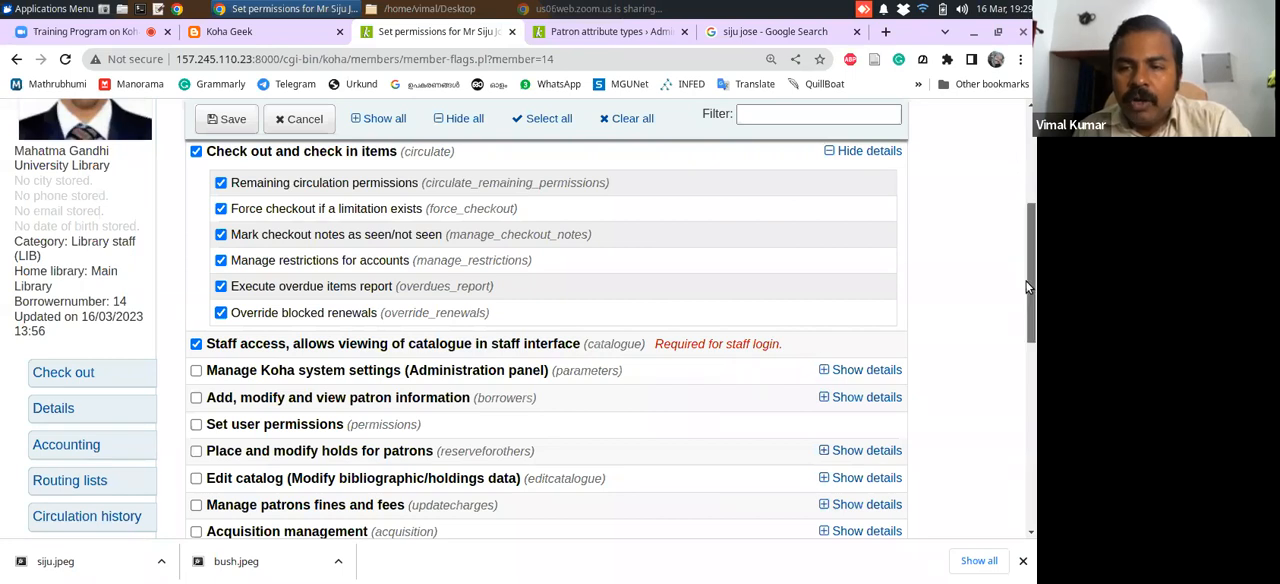
pyautogui.scroll(3, 1027, 287)
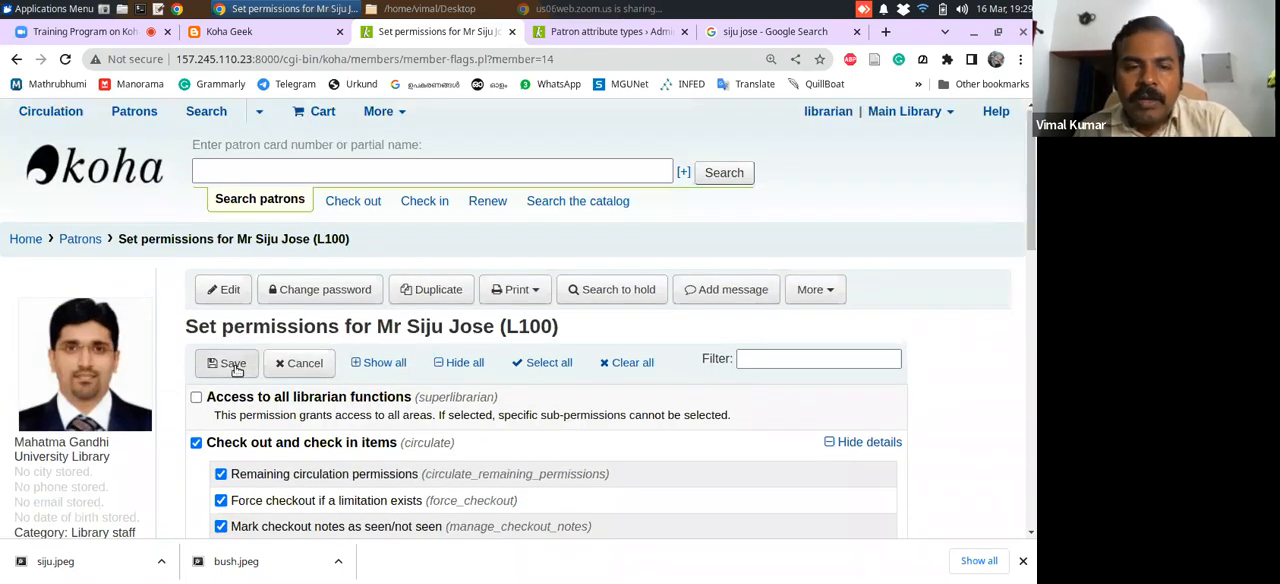
pyautogui.click(233, 364)
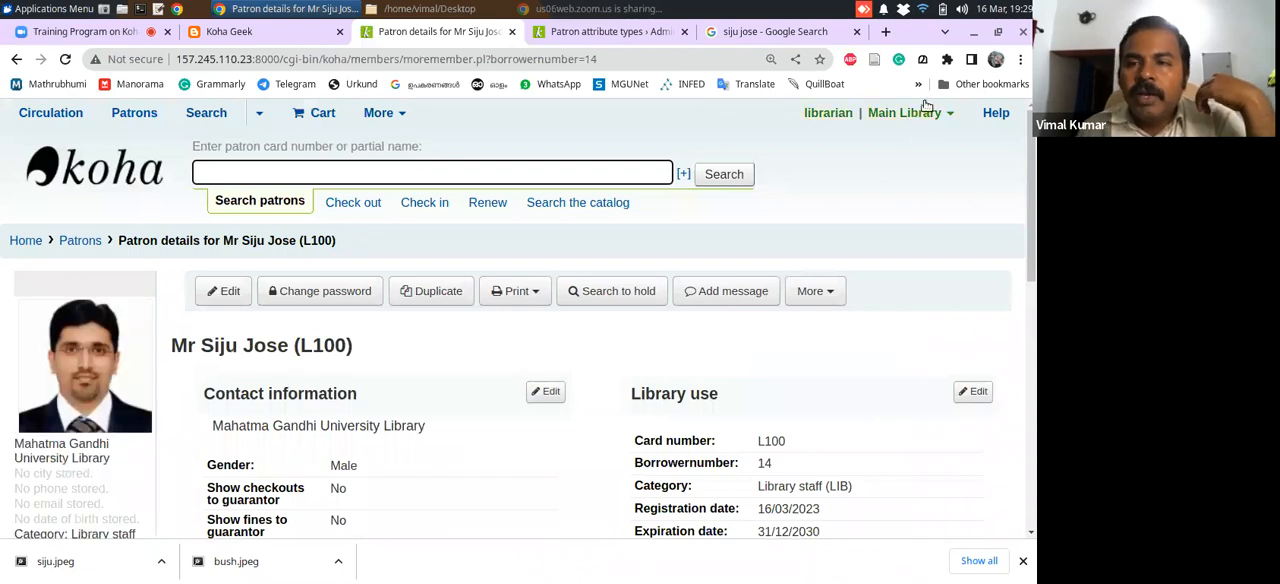
# Log out of the librarian account and log in with the new staff patron's username and password, keeping My library as the library
pyautogui.click(940, 114)
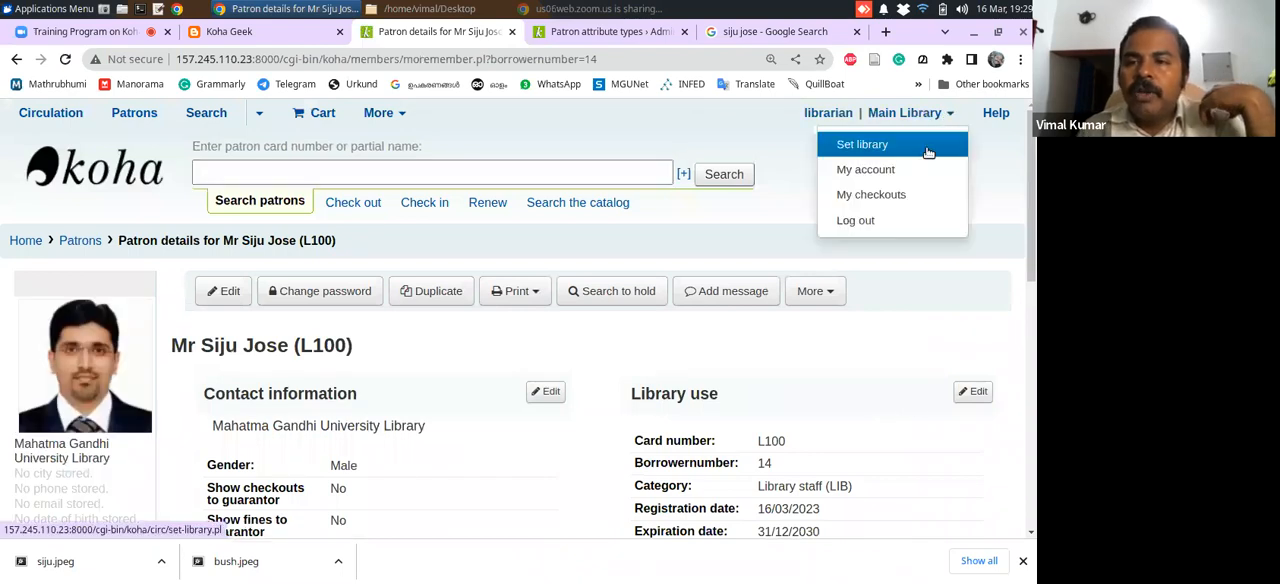
pyautogui.click(886, 221)
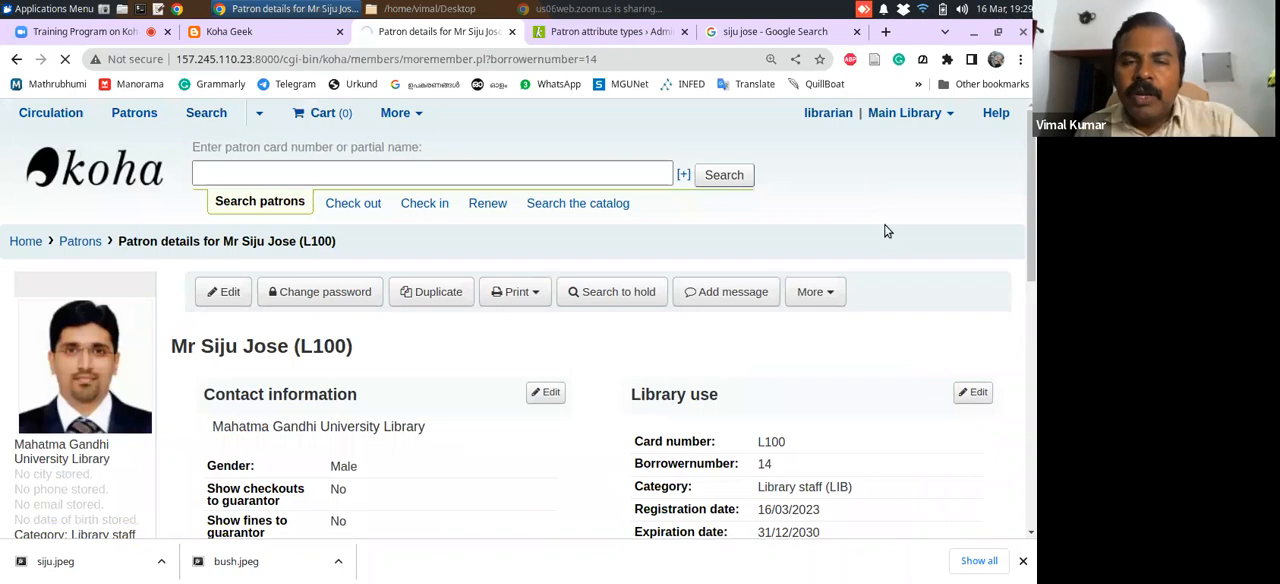
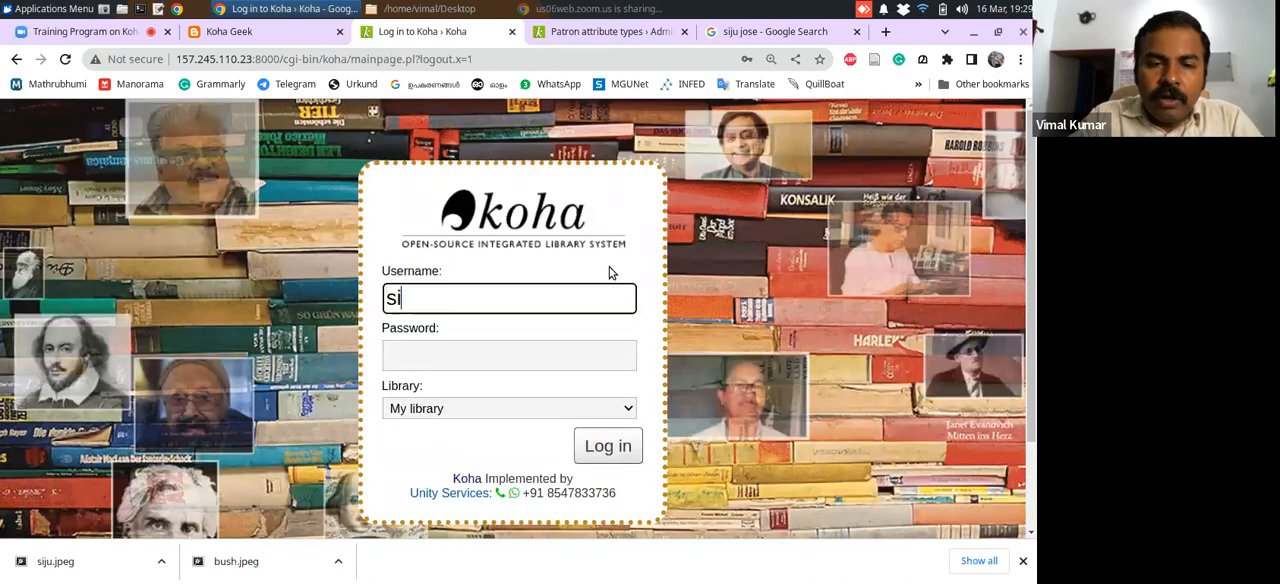
pyautogui.press('Tab')
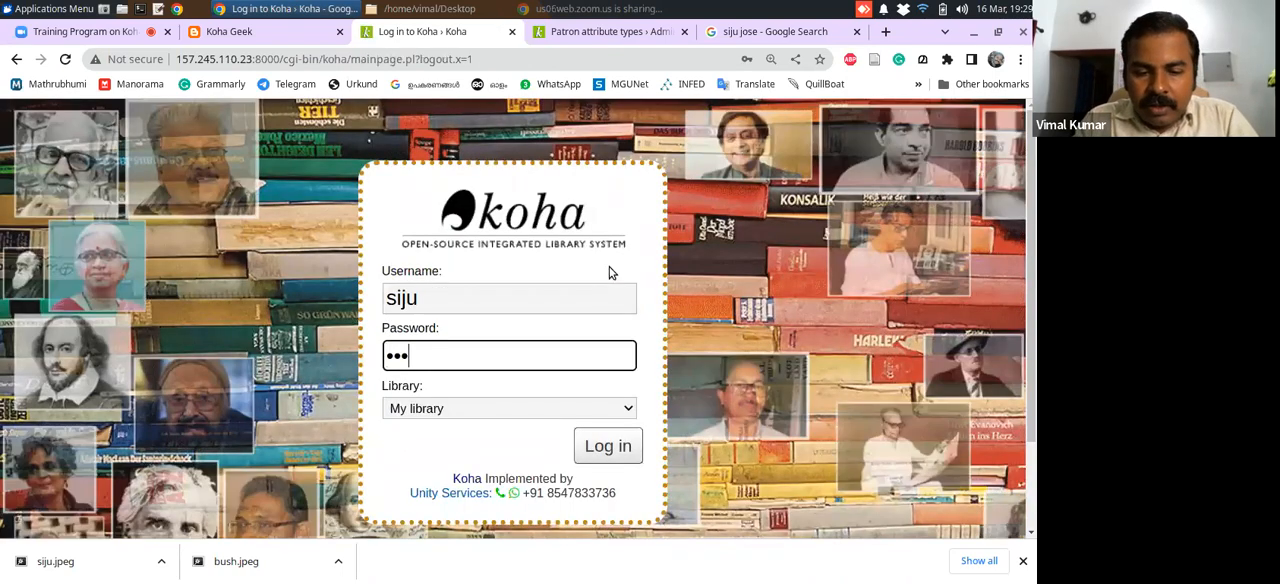
pyautogui.click(609, 446)
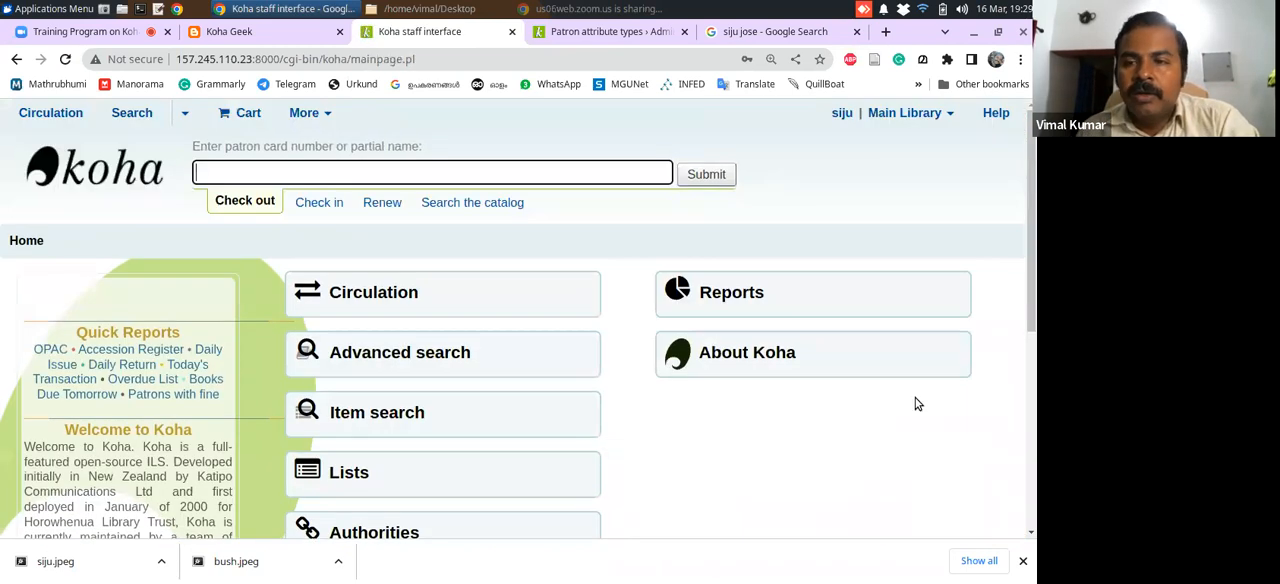
# Review the modules offered to the staff account on the Koha home page, and log out
pyautogui.scroll(-1, 1030, 308)
pyautogui.moveTo(1030, 301)
pyautogui.mouseDown()
pyautogui.moveTo(1029, 266)
pyautogui.moveTo(1023, 319)
pyautogui.moveTo(1017, 287)
pyautogui.mouseUp()
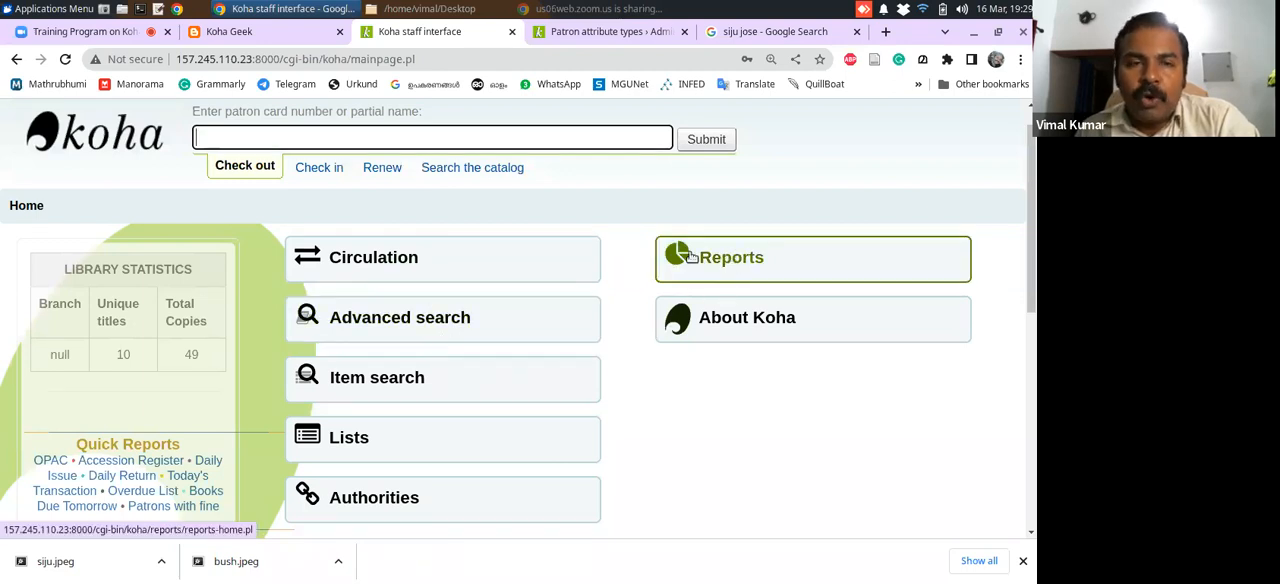
pyautogui.moveTo(1030, 241); pyautogui.dragTo(1023, 233)
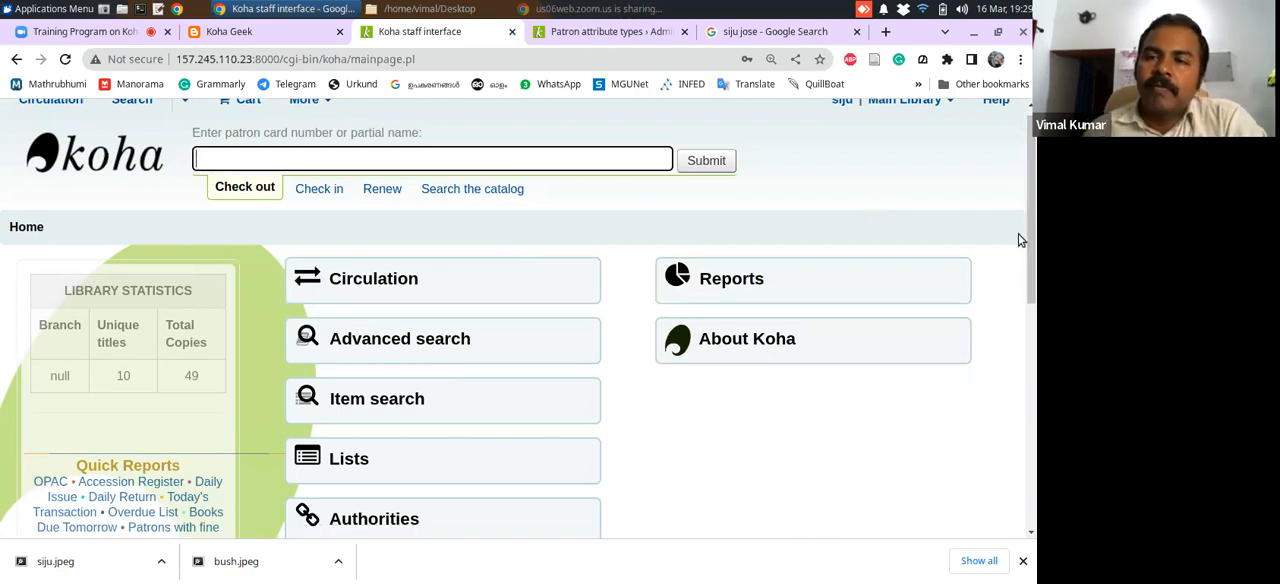
pyautogui.scroll(1, 1024, 238)
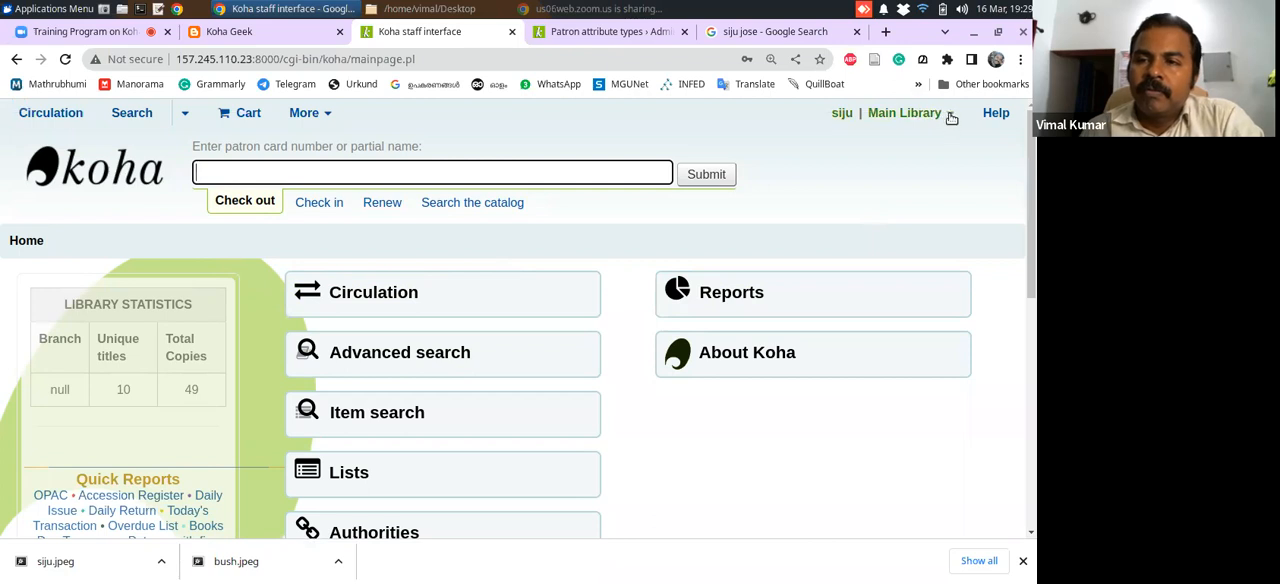
pyautogui.click(946, 117)
pyautogui.click(918, 224)
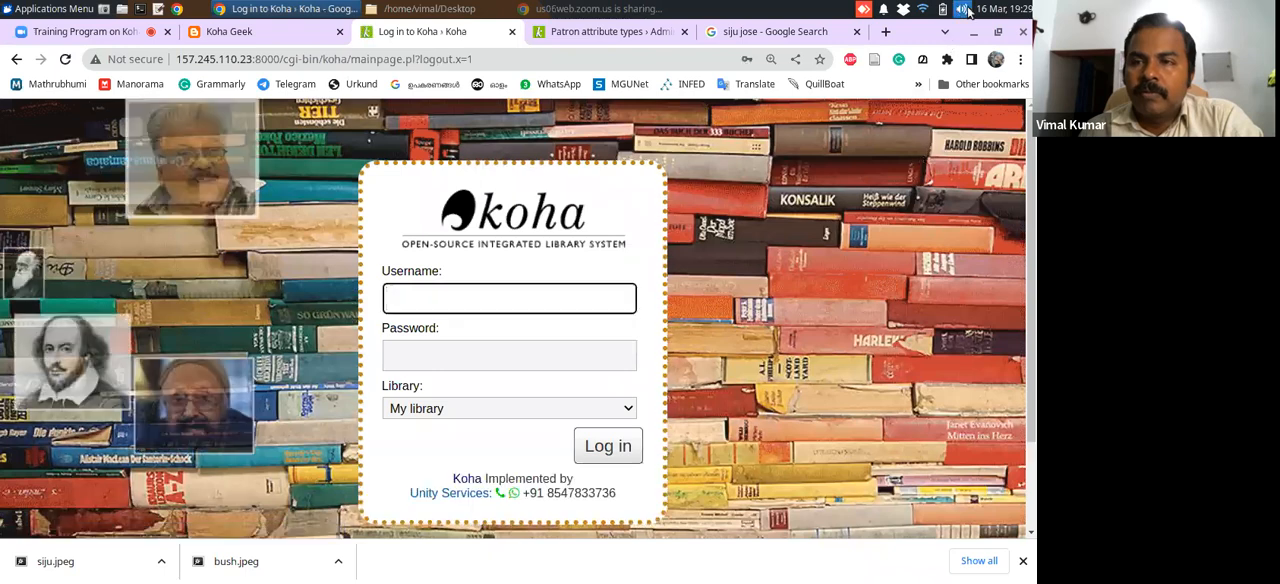
pyautogui.click(961, 8)
pyautogui.click(930, 69)
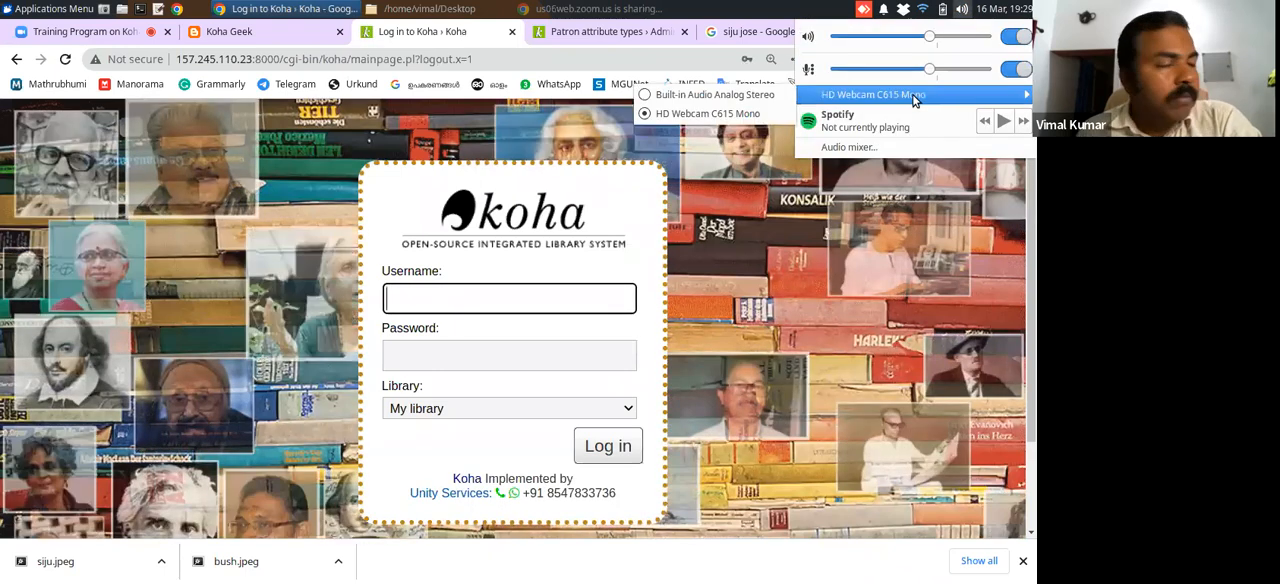
# Log in to Koha with the librarian account's username and password, keeping My library as the library
pyautogui.click(571, 289)
pyautogui.click(529, 343)
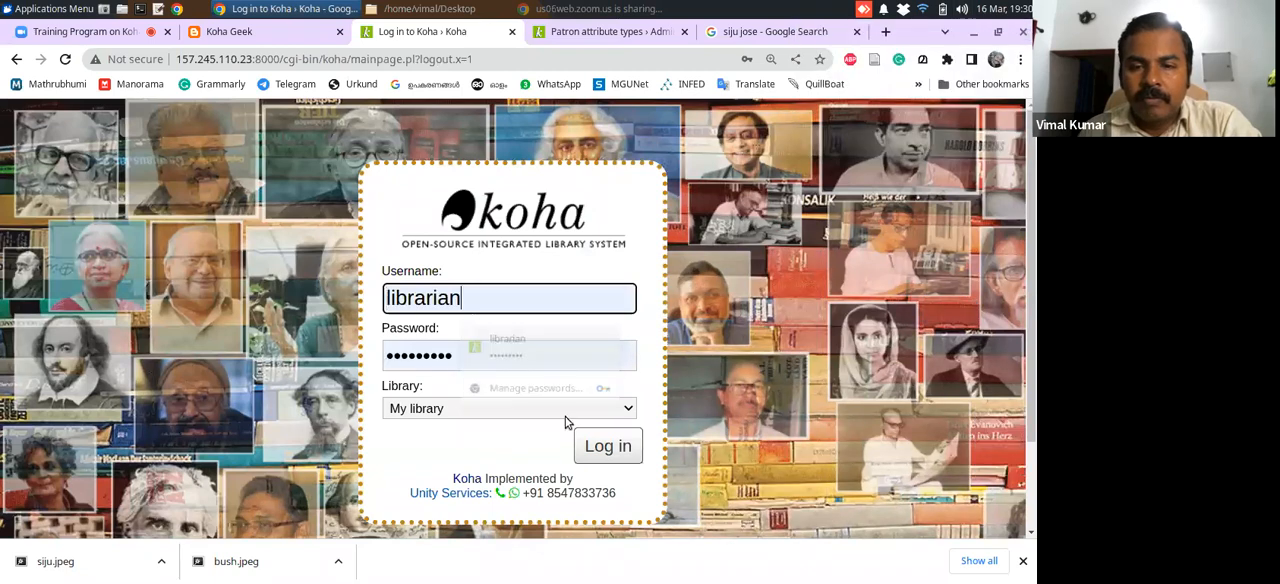
pyautogui.click(605, 447)
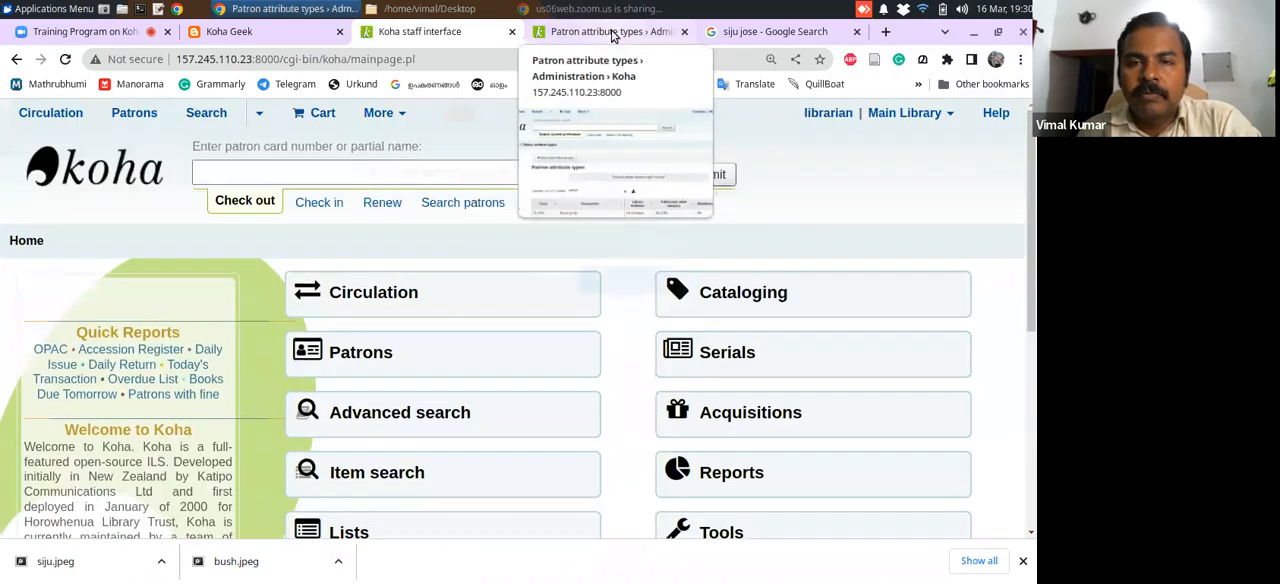
# Close the Patron attribute types and Google image search pages, and dismiss the browser's list of downloaded files
pyautogui.click(612, 36)
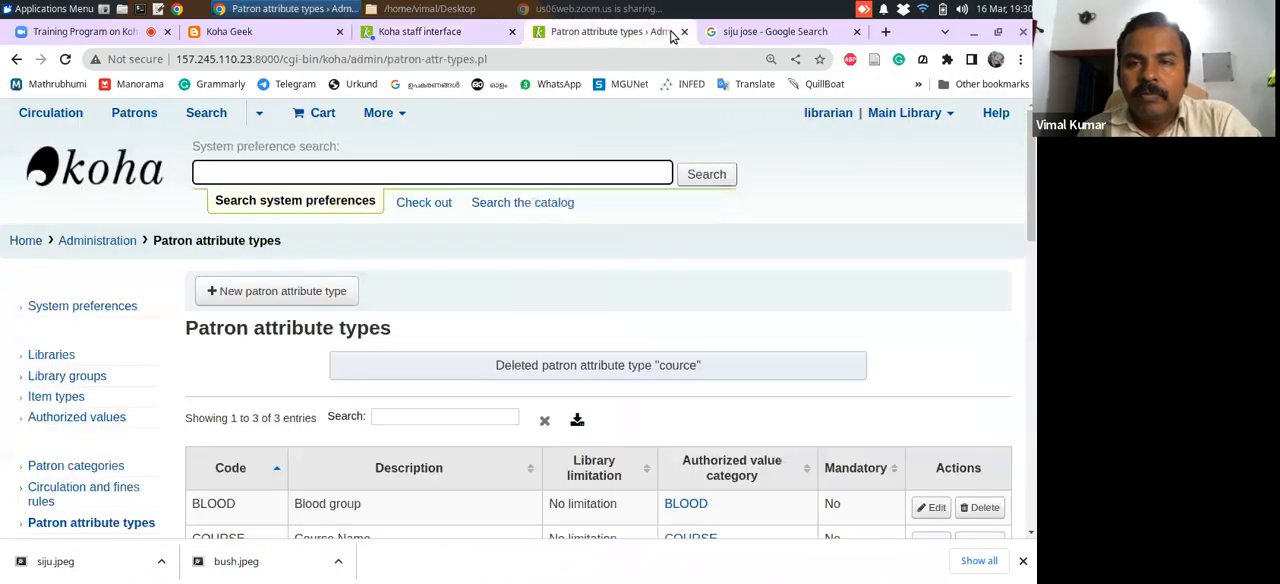
pyautogui.click(684, 32)
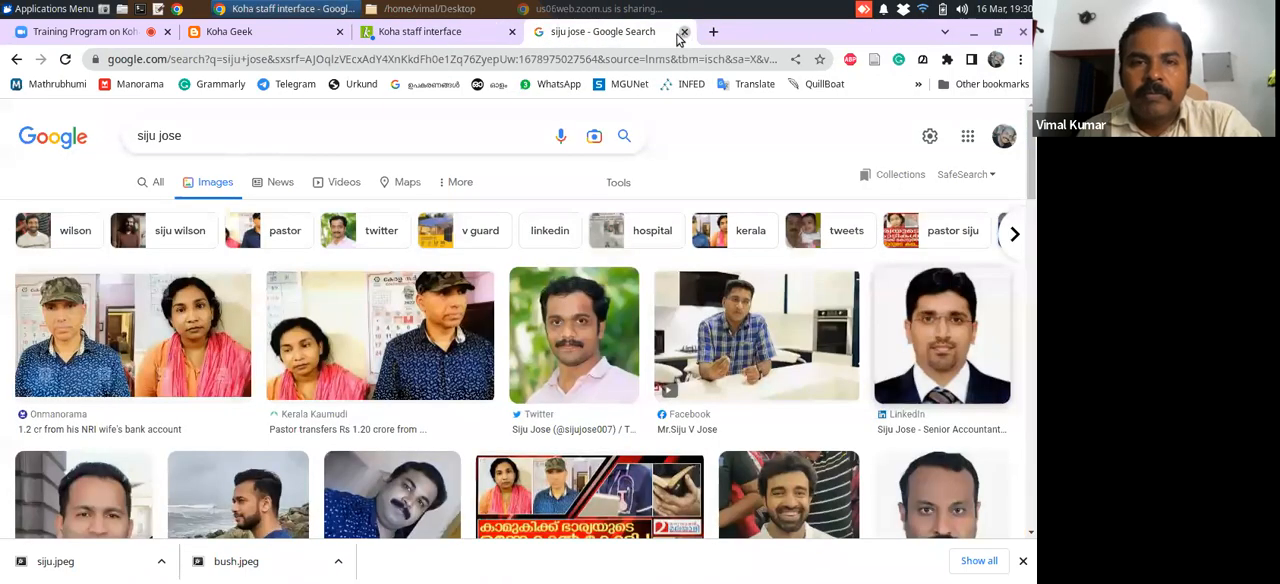
pyautogui.click(684, 32)
pyautogui.click(547, 289)
pyautogui.moveTo(1031, 266)
pyautogui.mouseDown()
pyautogui.moveTo(1031, 352)
pyautogui.moveTo(1035, 280)
pyautogui.mouseUp()
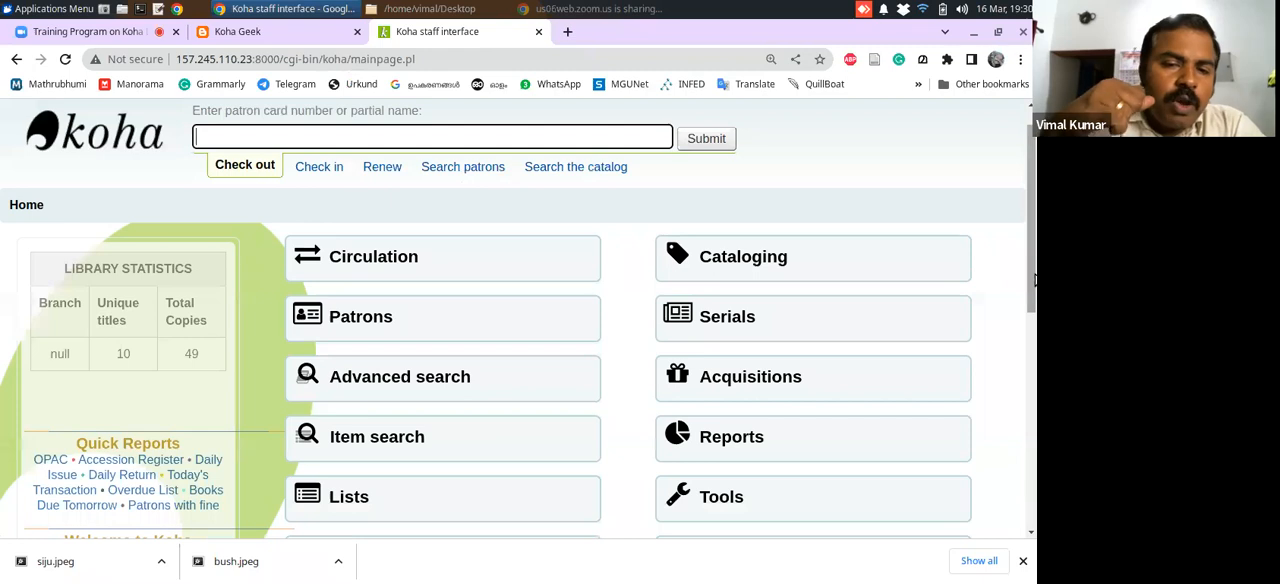
pyautogui.click(1023, 561)
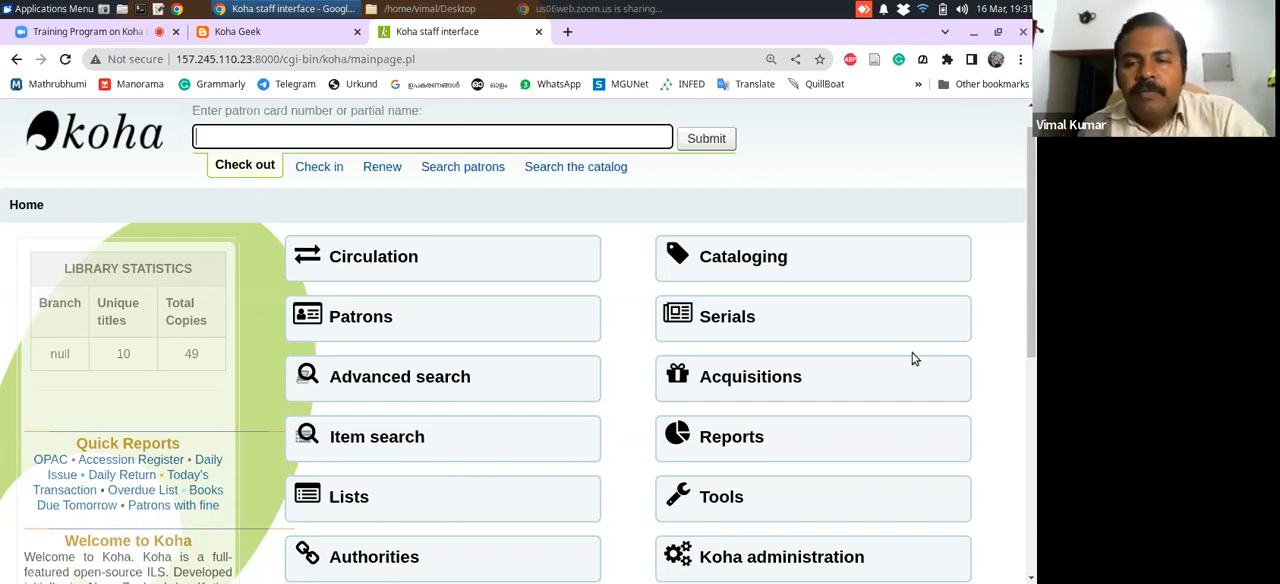
# Open the Import patrons tool from Koha's Patrons and circulation tools
pyautogui.scroll(-3, 1035, 307)
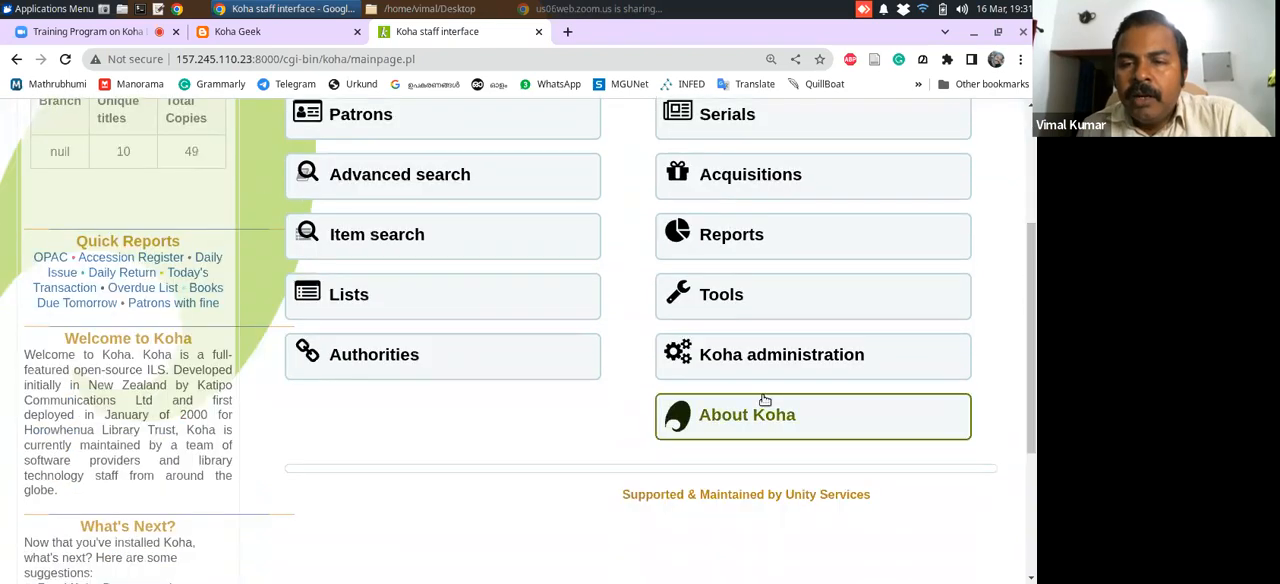
pyautogui.click(719, 340)
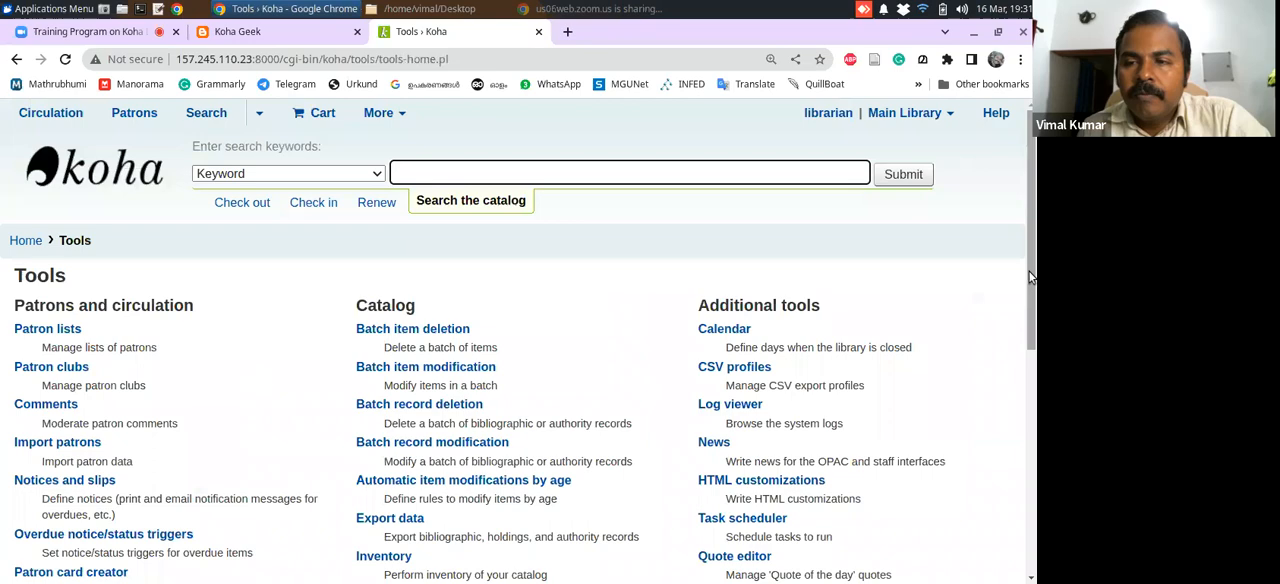
pyautogui.scroll(-2, 1028, 269)
pyautogui.moveTo(1035, 318); pyautogui.dragTo(1034, 392)
pyautogui.scroll(2, 1034, 392)
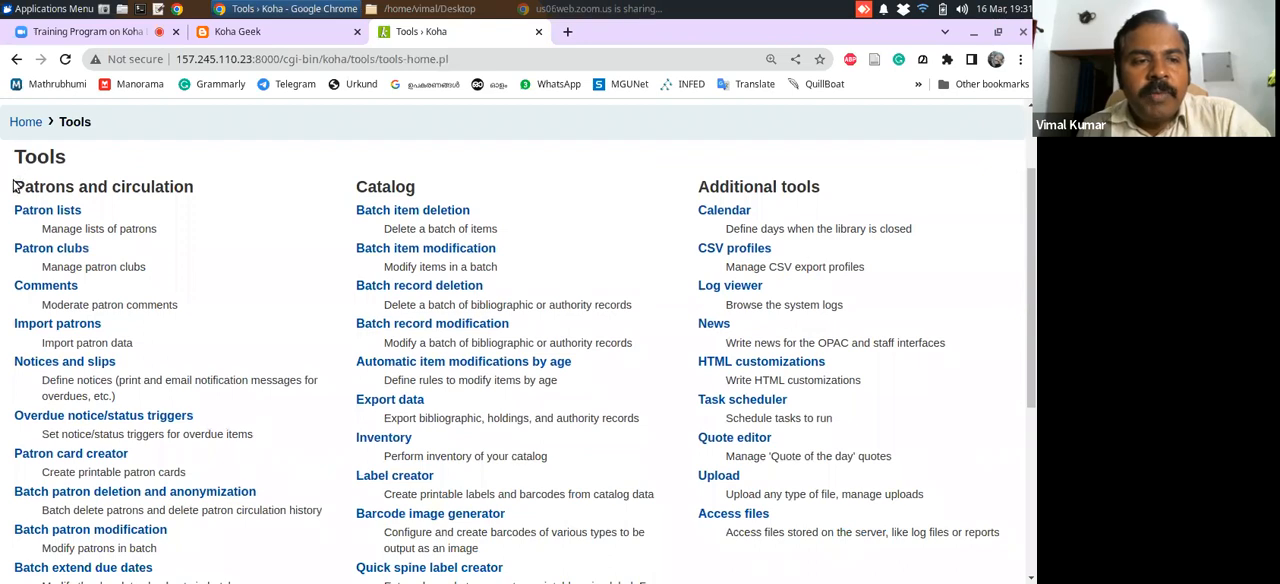
pyautogui.moveTo(14, 186); pyautogui.dragTo(250, 186)
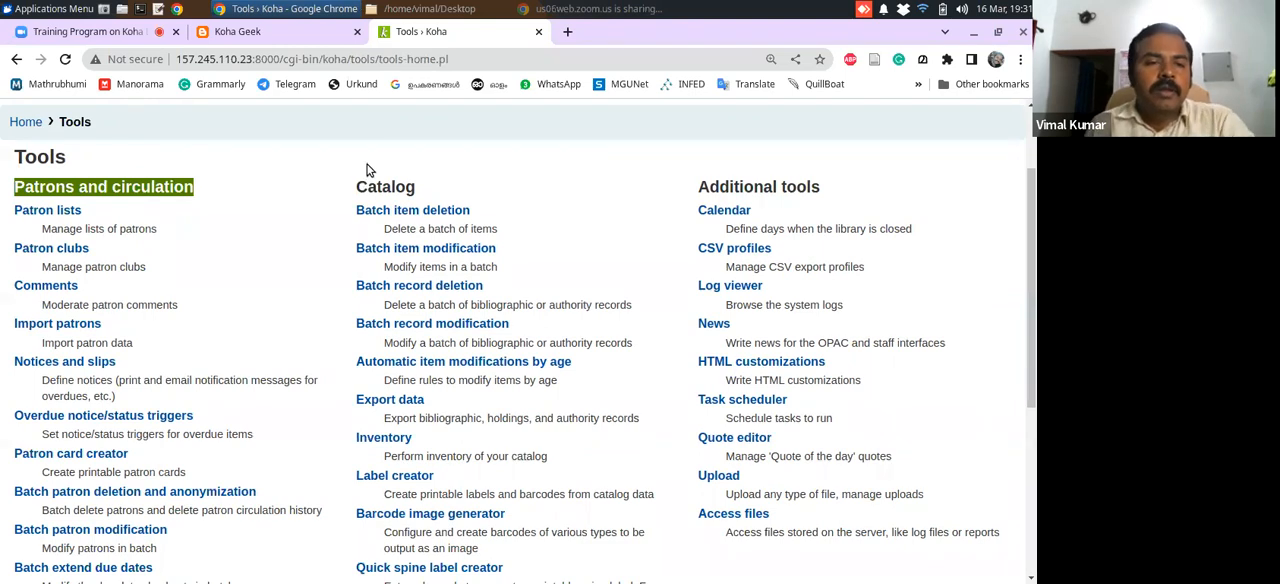
pyautogui.moveTo(1031, 205); pyautogui.dragTo(1022, 247)
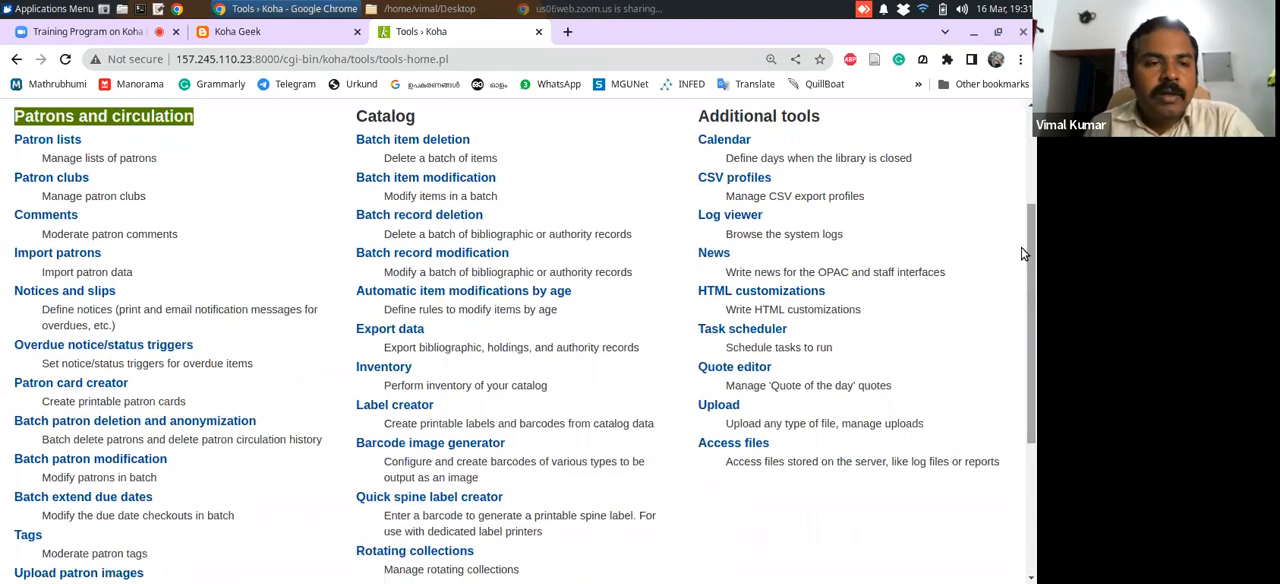
pyautogui.moveTo(5, 257); pyautogui.dragTo(175, 263)
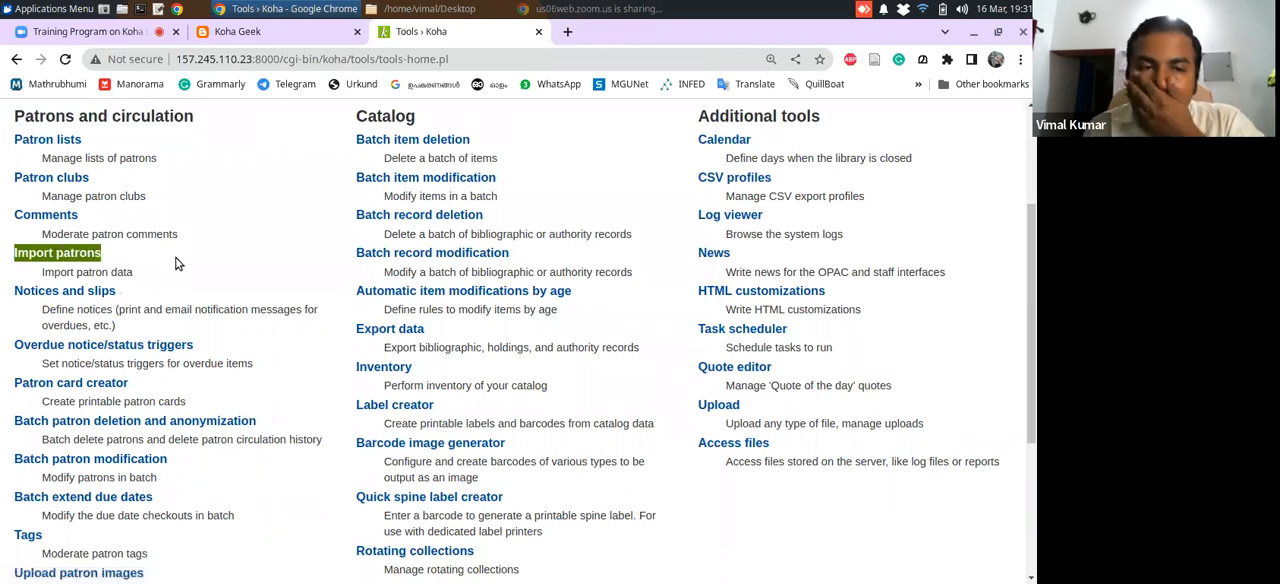
pyautogui.click(175, 263)
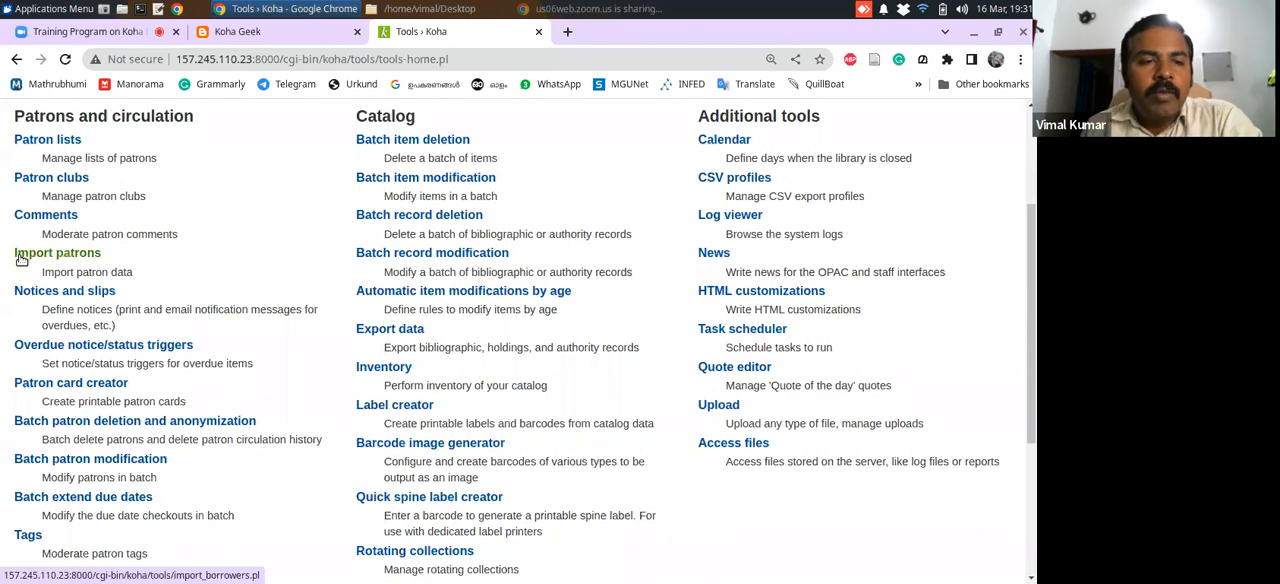
pyautogui.click(86, 254)
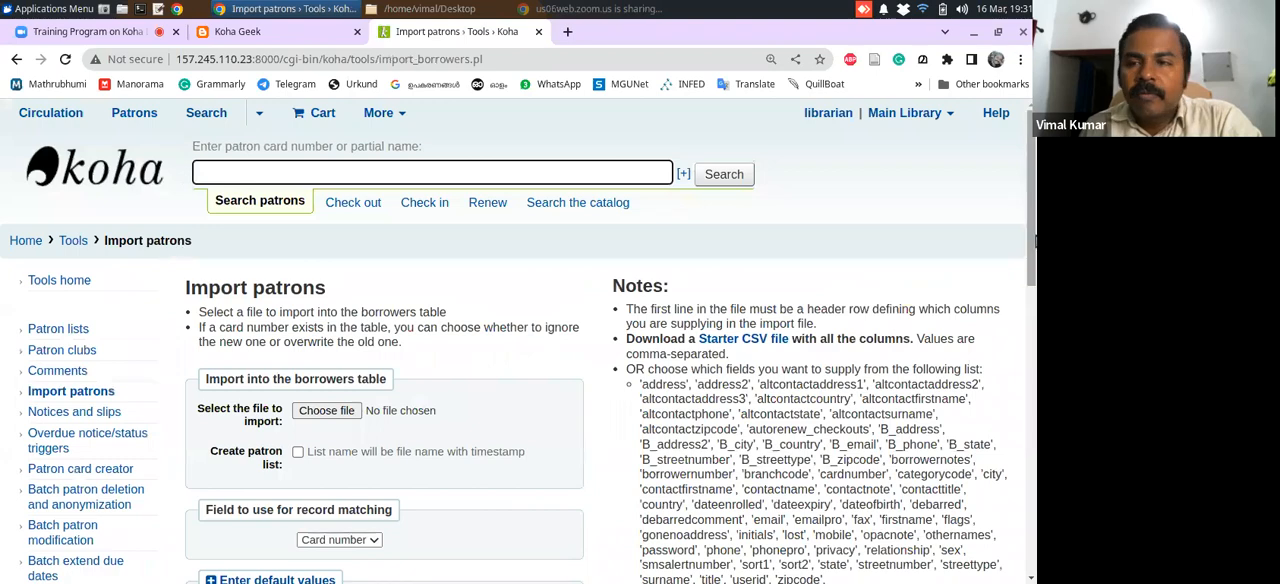
# Switch to LibreOffice Calc with a new blank spreadsheet for preparing the patron import file
pyautogui.moveTo(1034, 212); pyautogui.dragTo(1024, 270)
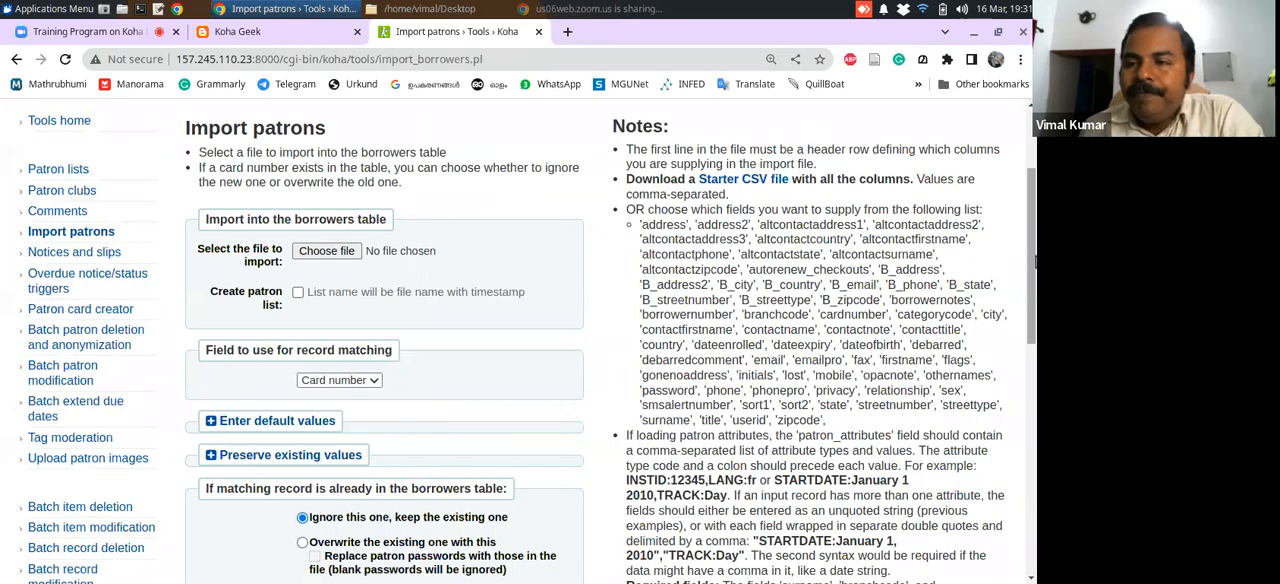
pyautogui.moveTo(1034, 258)
pyautogui.mouseDown()
pyautogui.moveTo(1034, 229)
pyautogui.moveTo(1034, 272)
pyautogui.moveTo(1034, 257)
pyautogui.mouseUp()
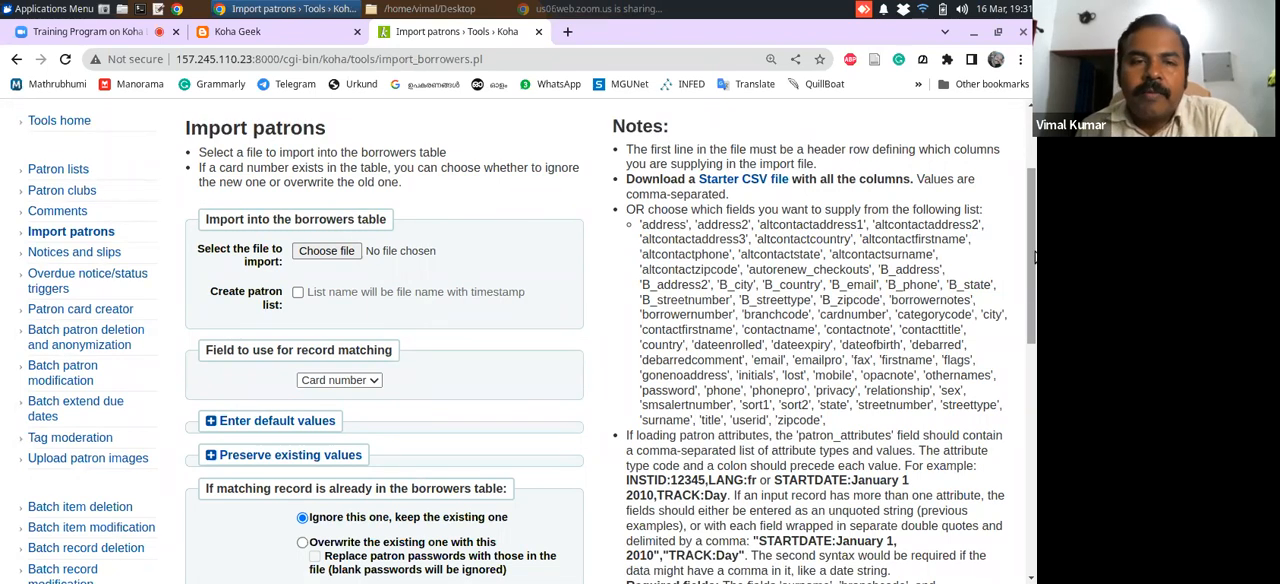
pyautogui.click(59, 8)
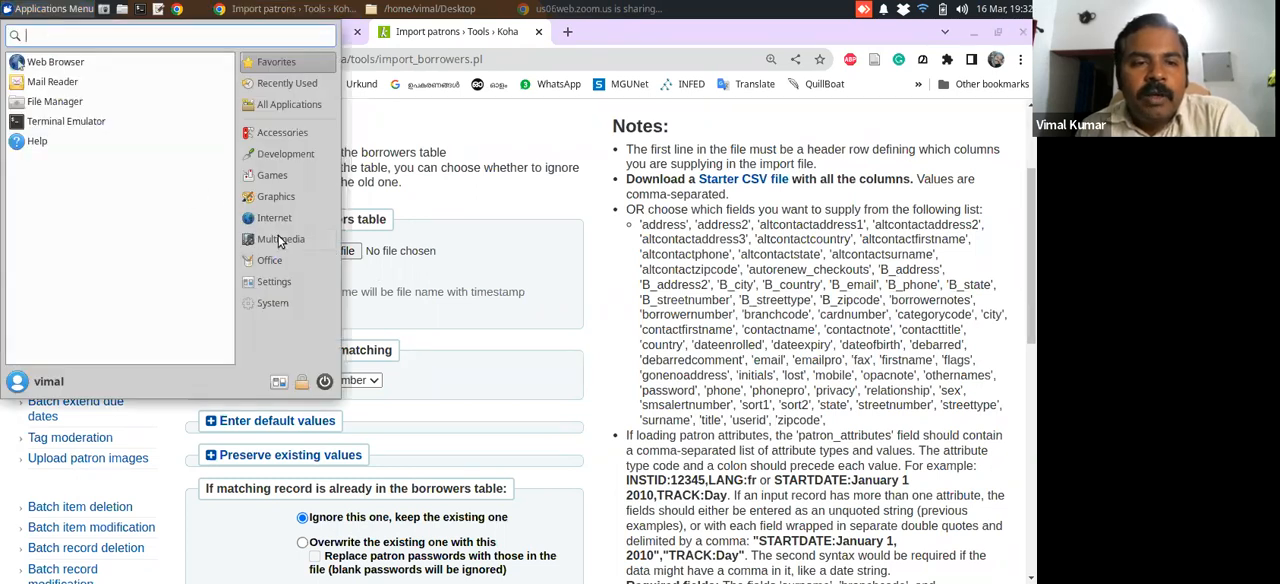
pyautogui.click(271, 261)
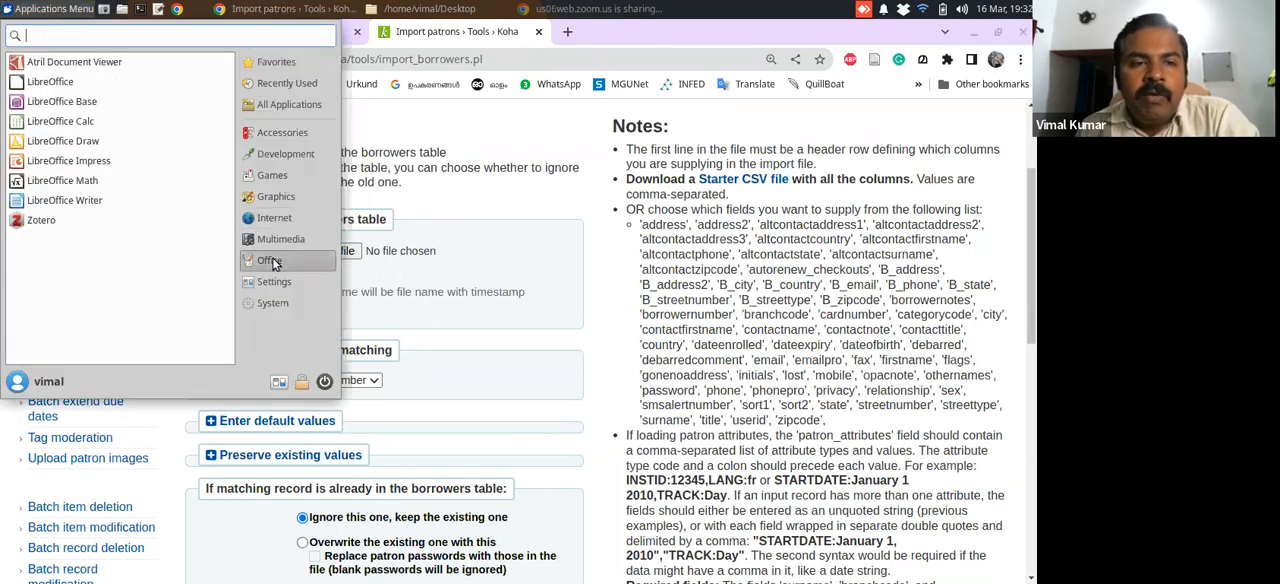
pyautogui.click(62, 123)
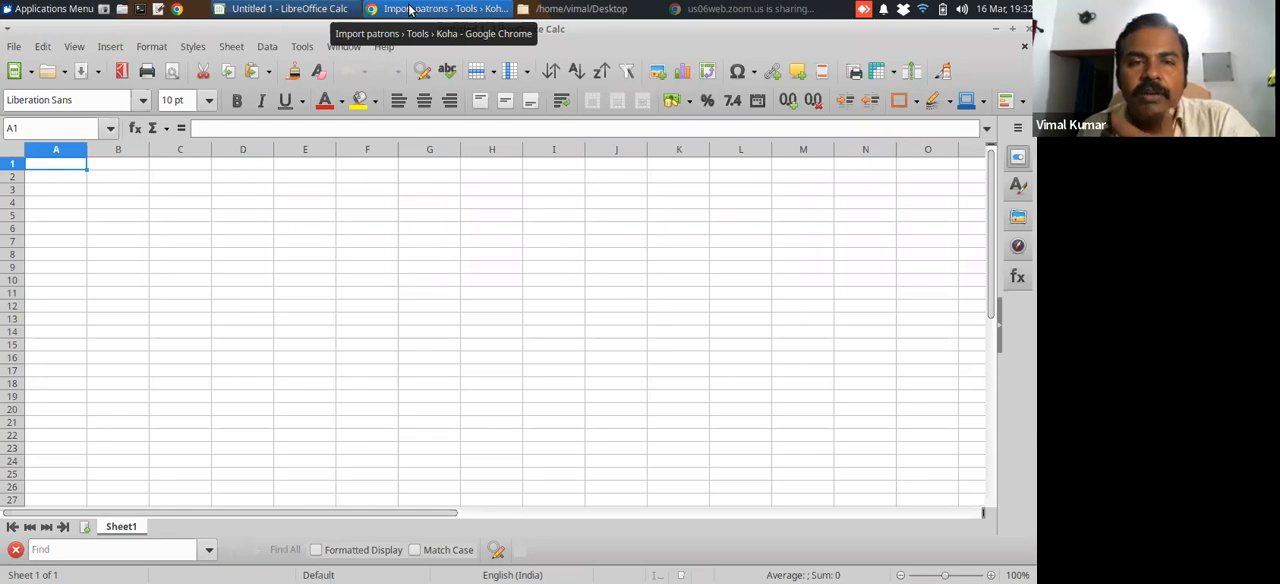
# Switch back to Koha in Chrome and examine the import notes for available field names, patron attribute format and required fields
pyautogui.click(409, 9)
pyautogui.scroll(-3, 1027, 254)
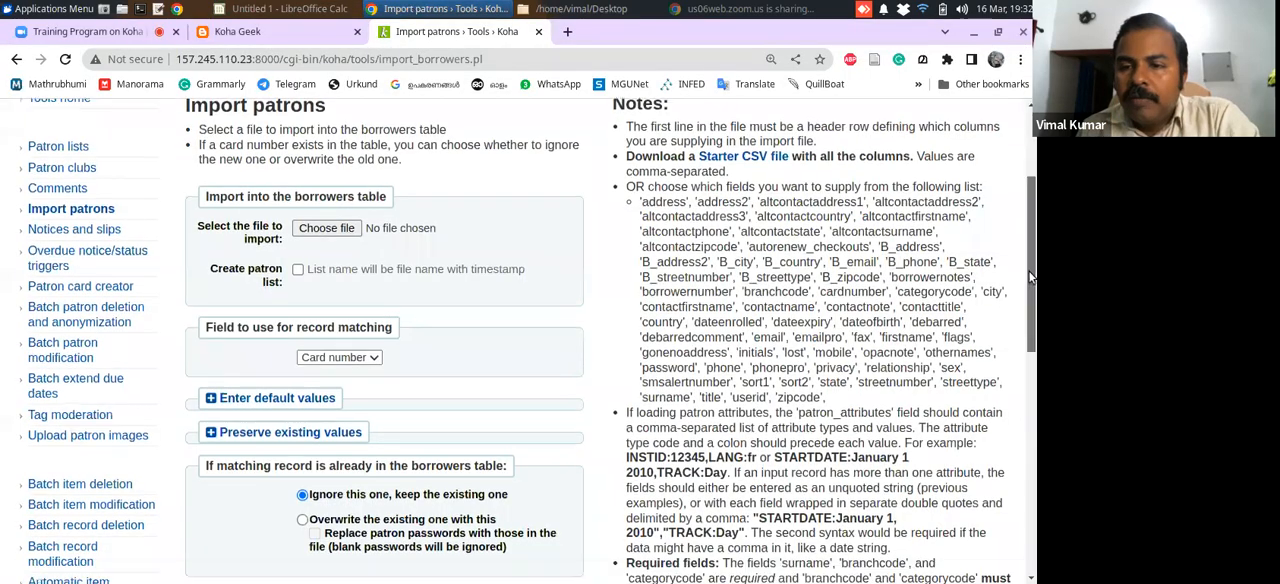
pyautogui.moveTo(1028, 278); pyautogui.dragTo(1028, 261)
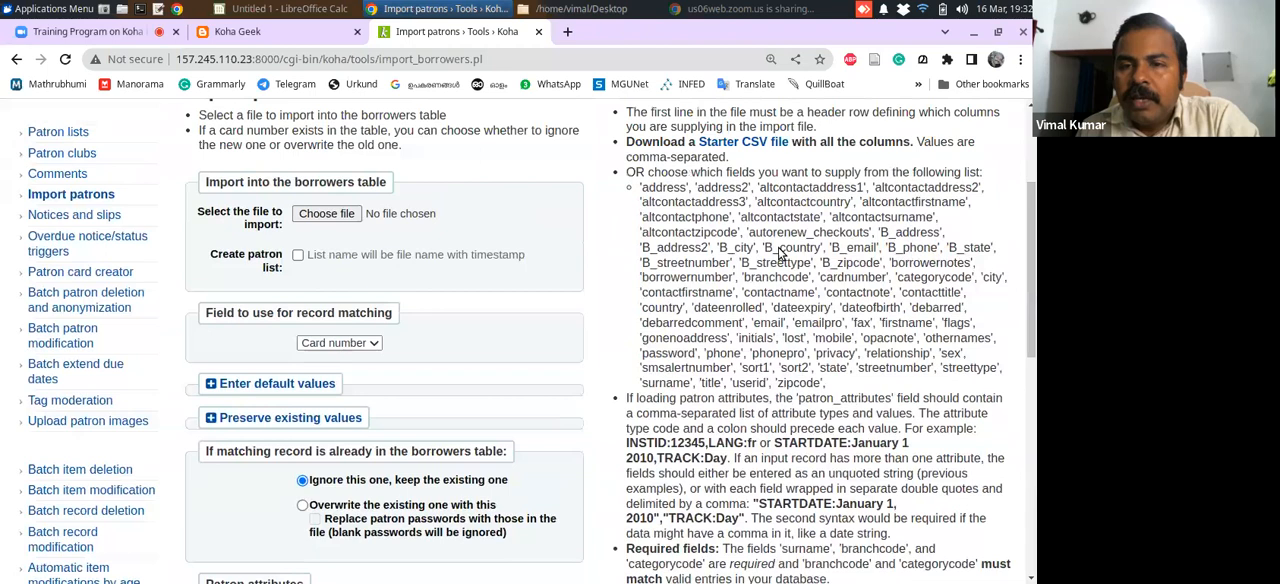
pyautogui.moveTo(641, 188); pyautogui.dragTo(689, 188)
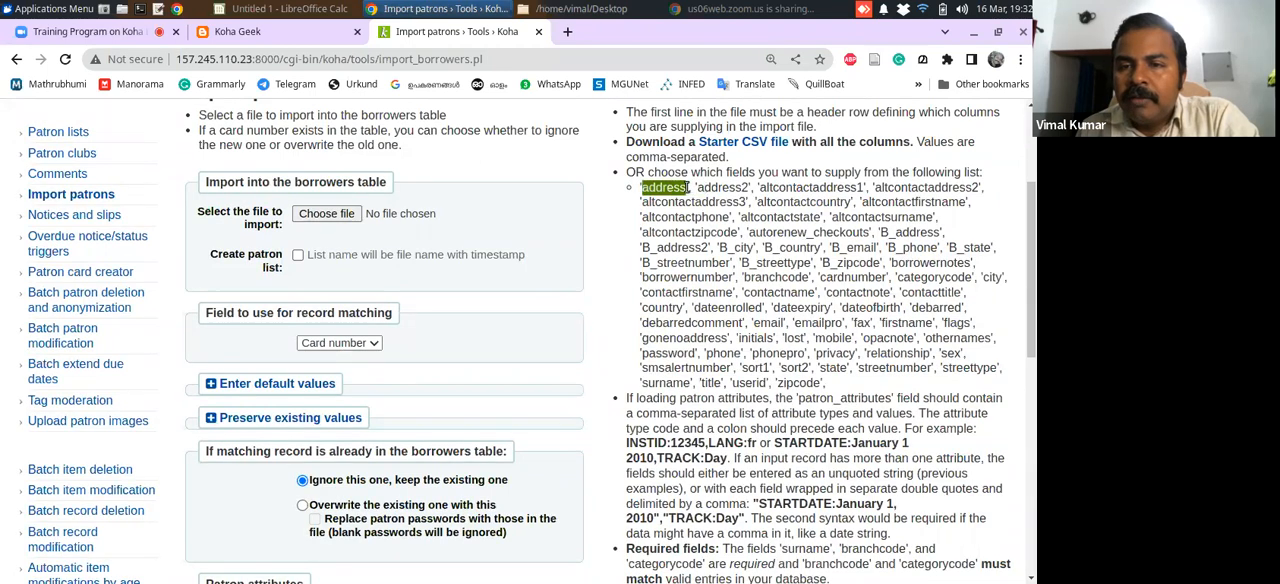
pyautogui.click(646, 190)
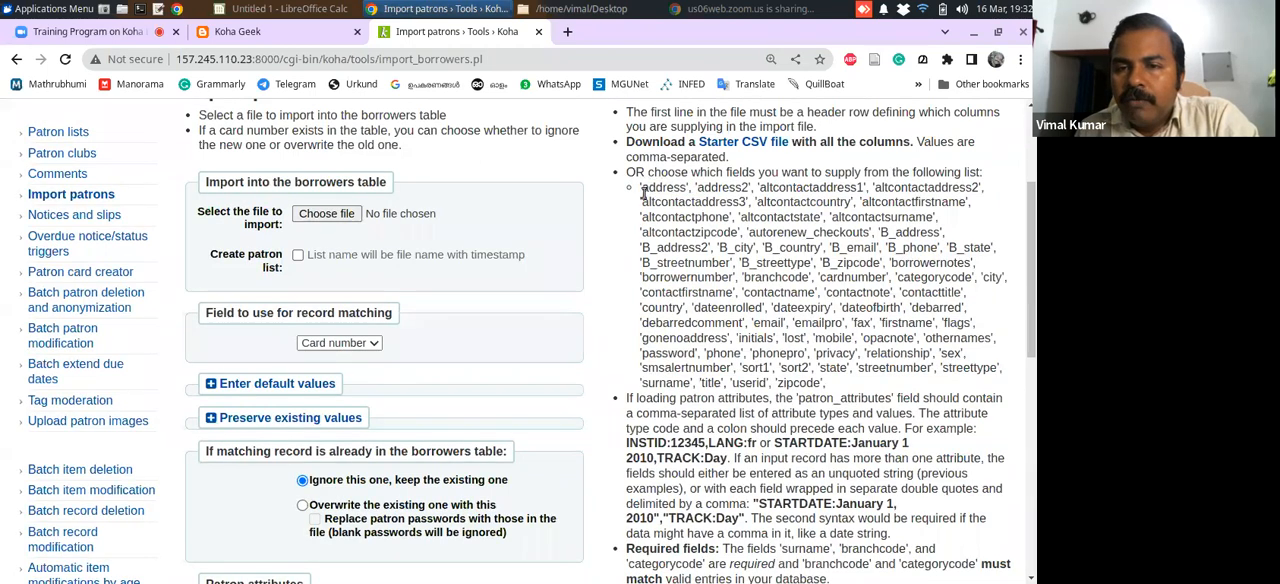
pyautogui.moveTo(641, 188); pyautogui.dragTo(686, 188)
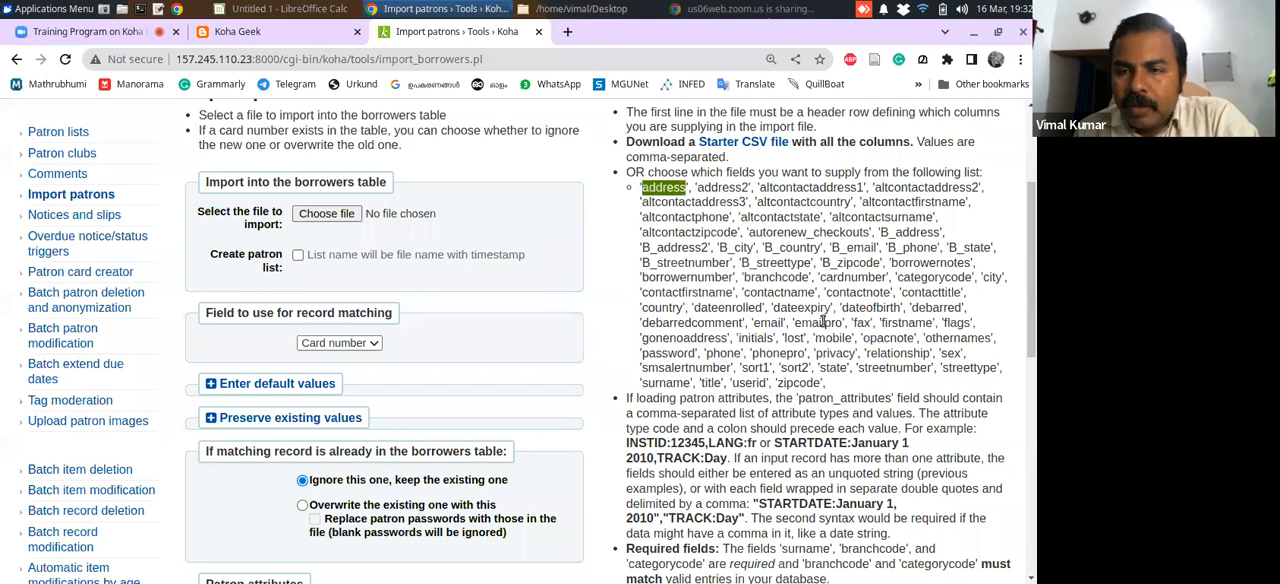
pyautogui.moveTo(1035, 292); pyautogui.dragTo(1030, 348)
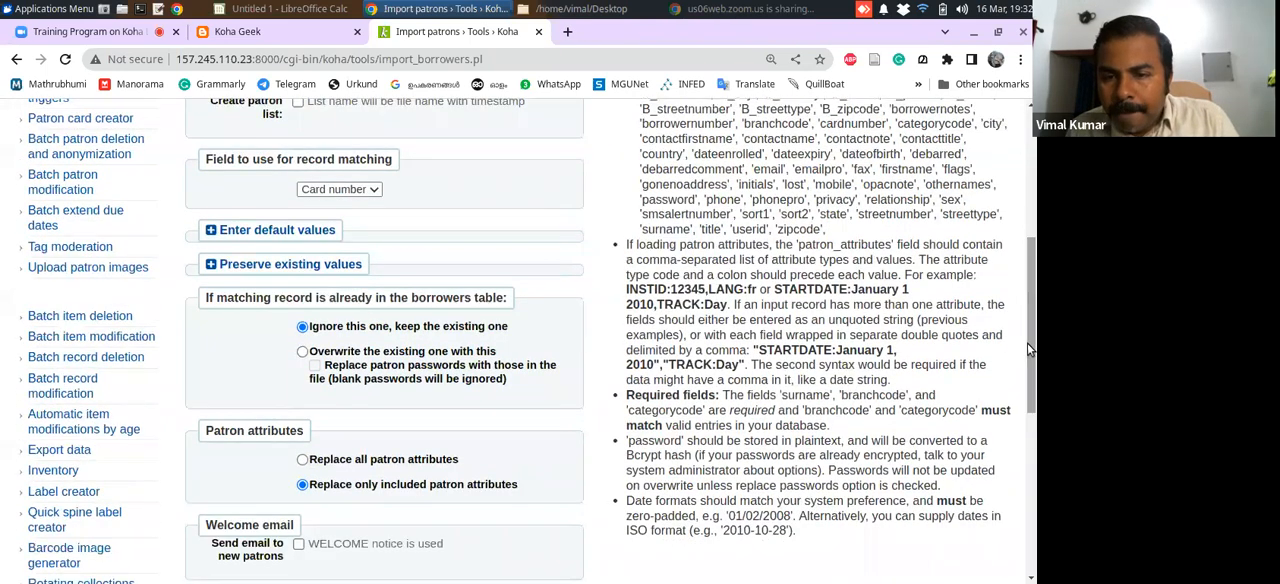
pyautogui.moveTo(630, 396); pyautogui.dragTo(962, 431)
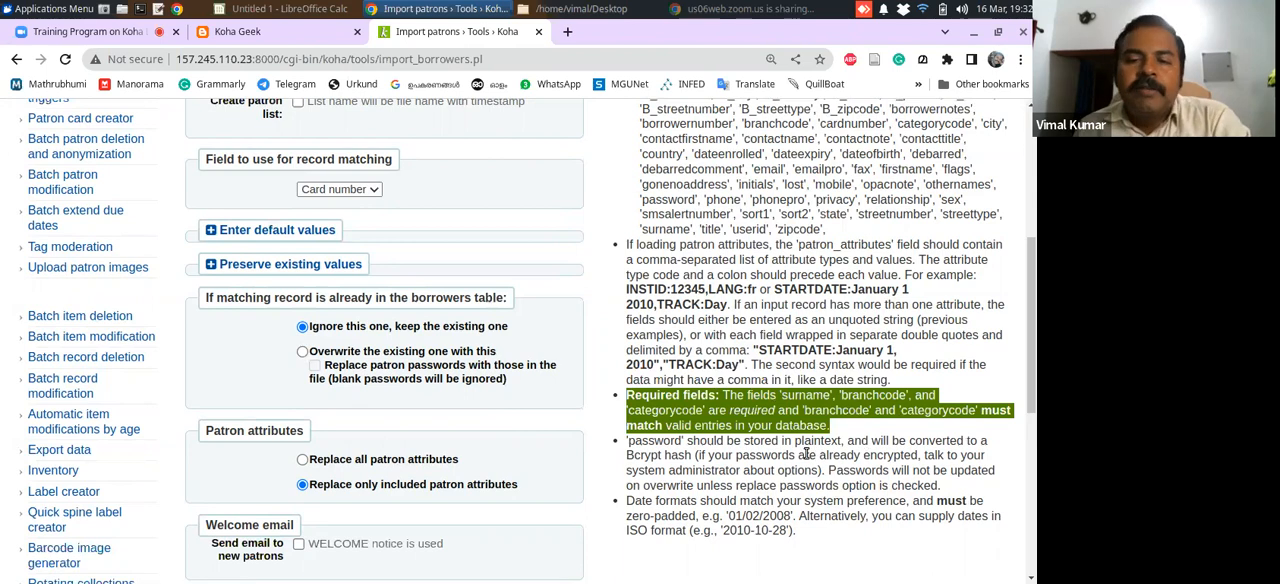
pyautogui.click(787, 399)
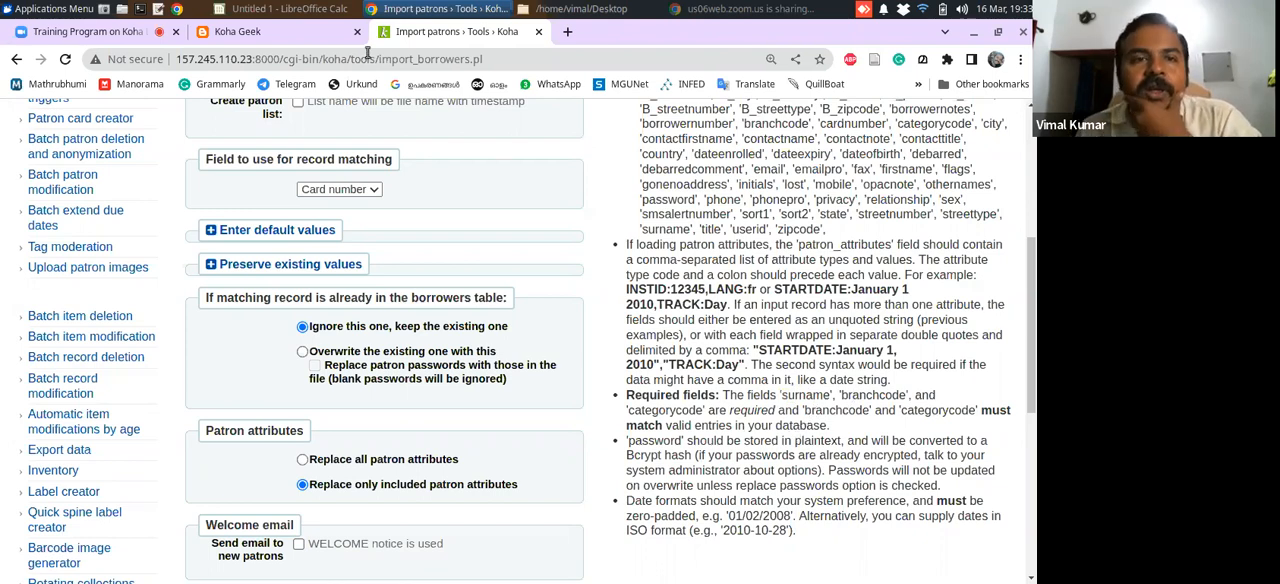
pyautogui.moveTo(1033, 260)
pyautogui.mouseDown()
pyautogui.moveTo(1033, 233)
pyautogui.moveTo(1033, 263)
pyautogui.mouseUp()
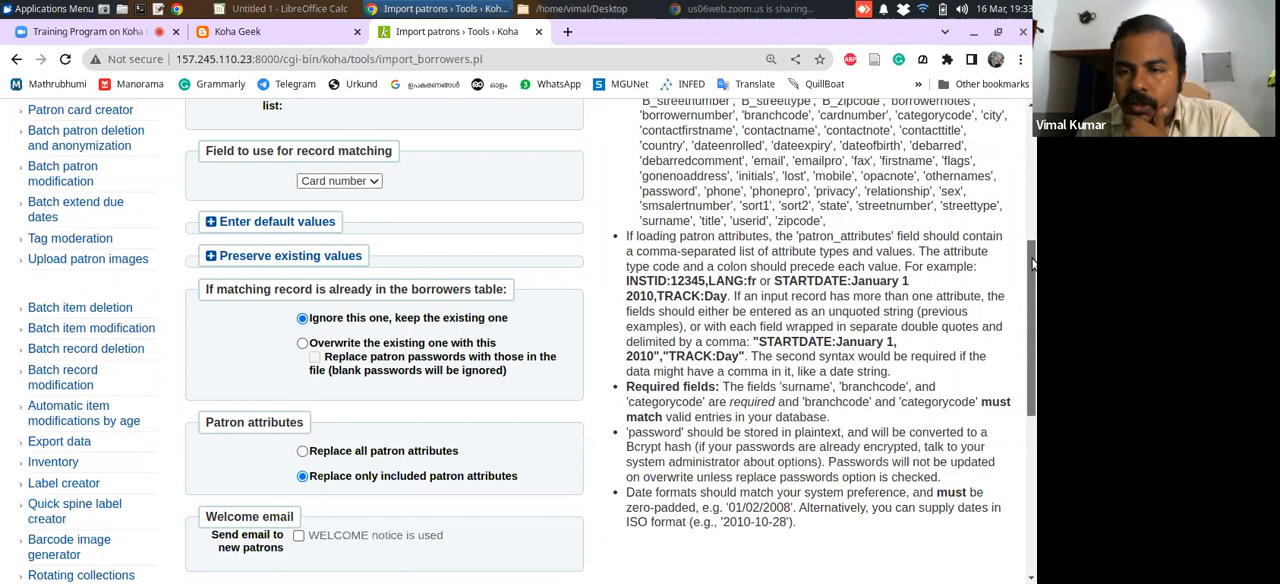
pyautogui.moveTo(1033, 262); pyautogui.dragTo(1033, 187)
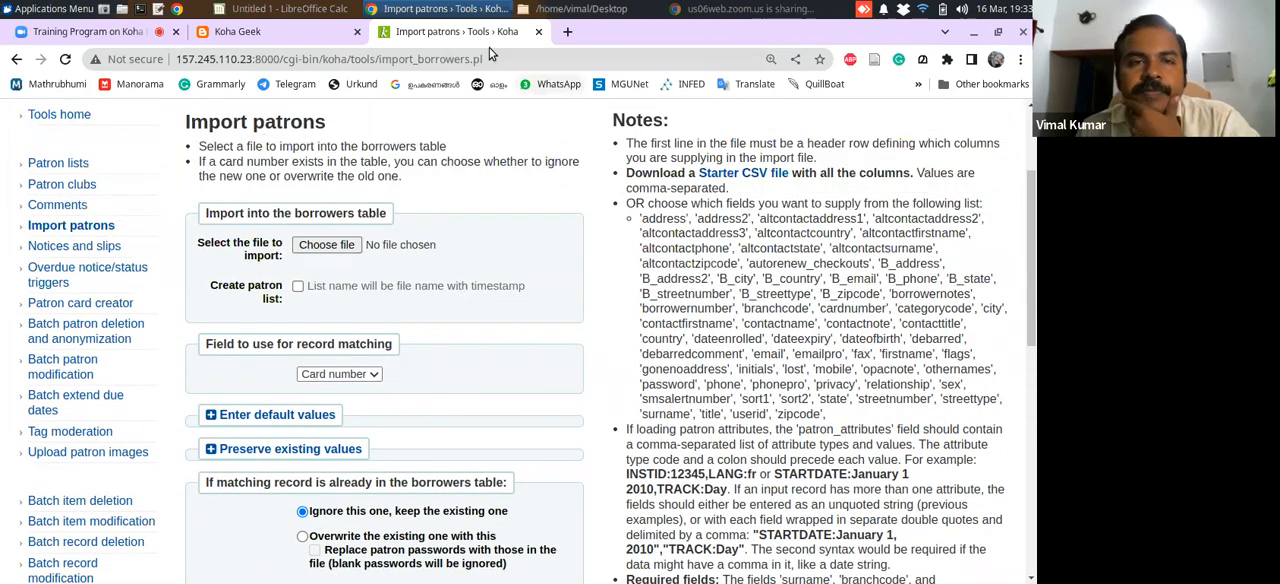
# Copy the field name borrowernumber from Koha's import notes into cell A1 of the Calc sheet, and widen column A to fit it
pyautogui.click(285, 8)
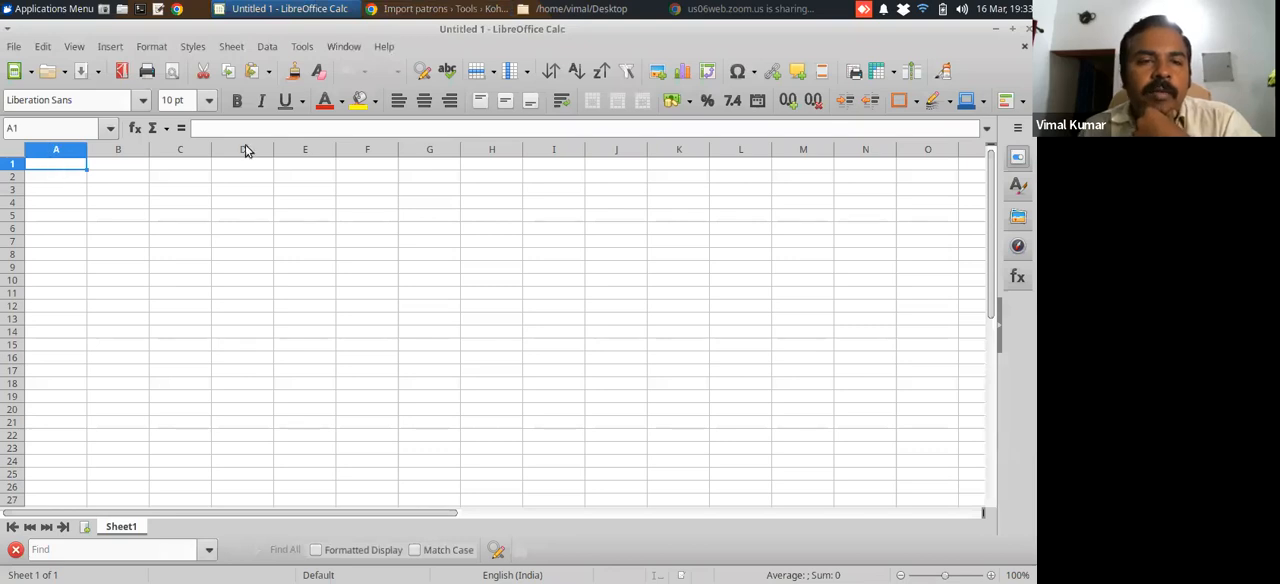
pyautogui.click(206, 130)
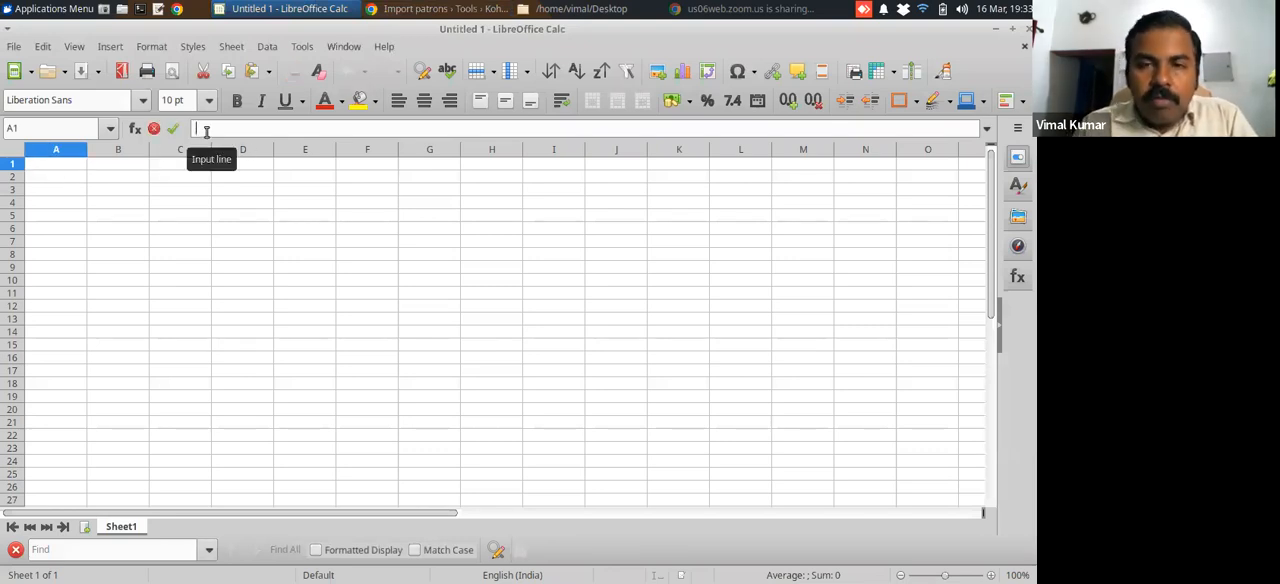
pyautogui.click(440, 8)
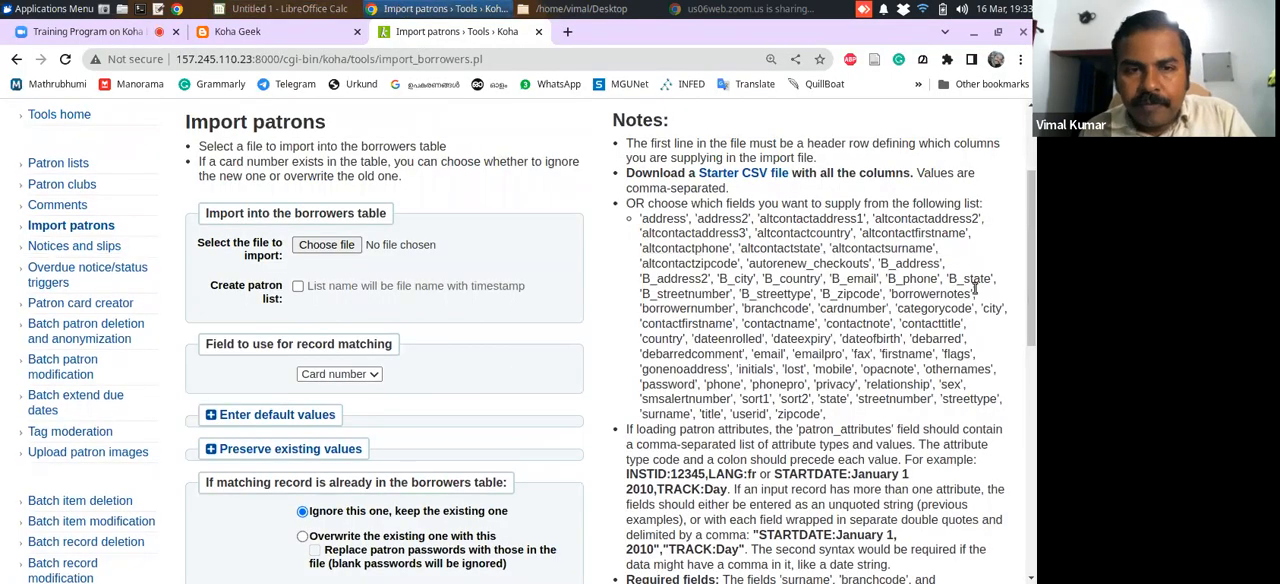
pyautogui.moveTo(1033, 260); pyautogui.dragTo(1034, 250)
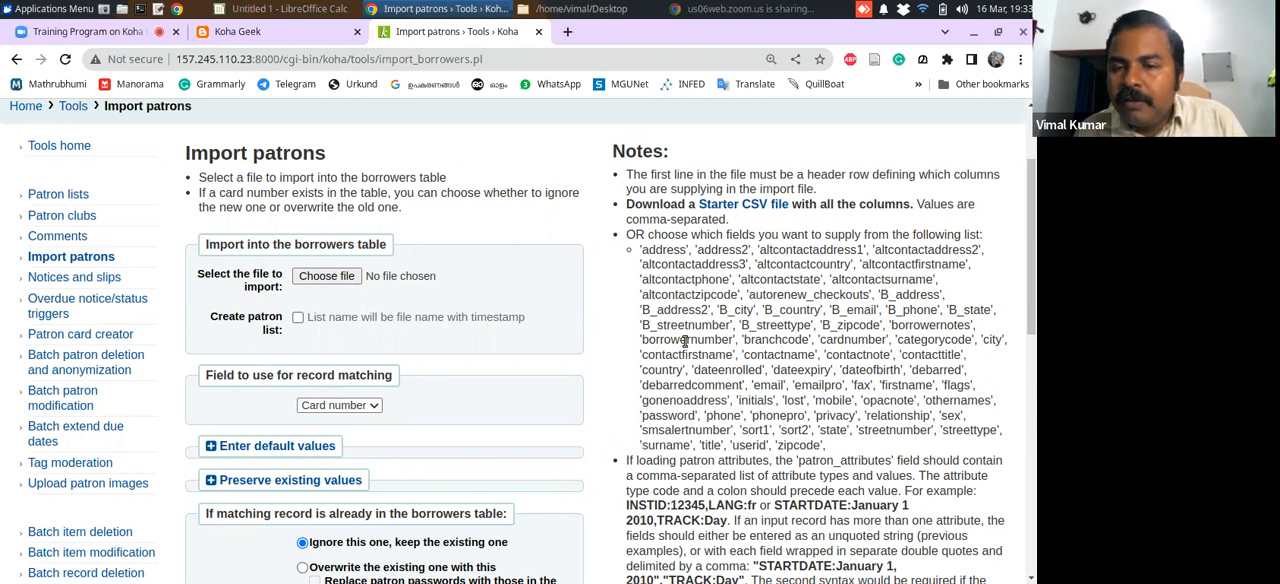
pyautogui.doubleClick(685, 341)
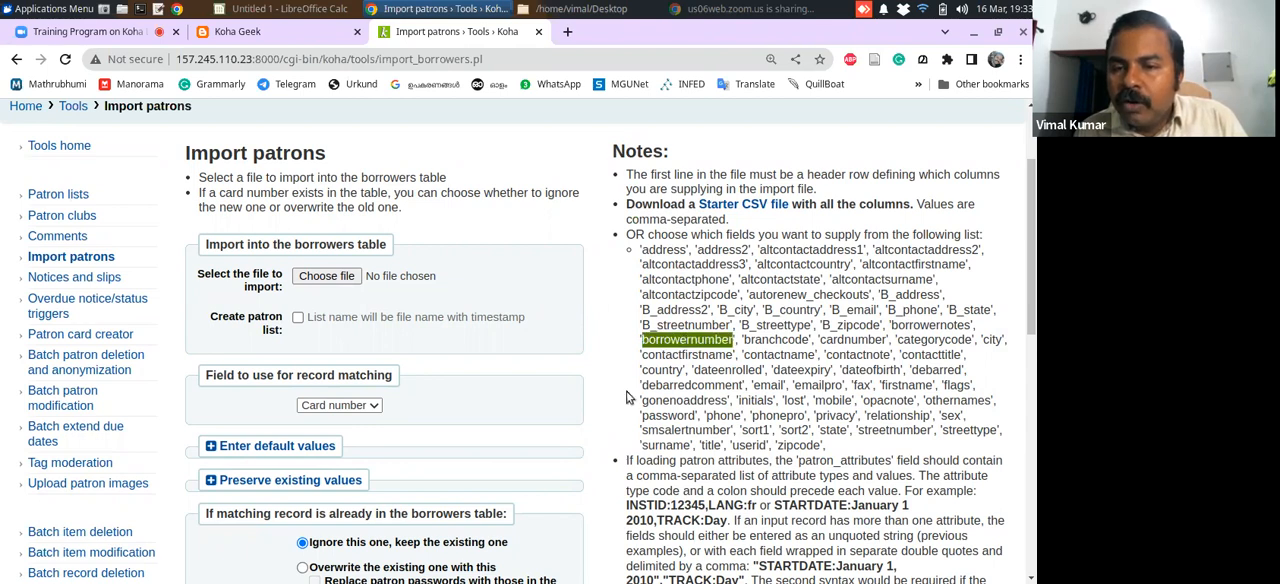
pyautogui.click(672, 343)
pyautogui.doubleClick(672, 343)
pyautogui.hotkey('ctrl', 'c')
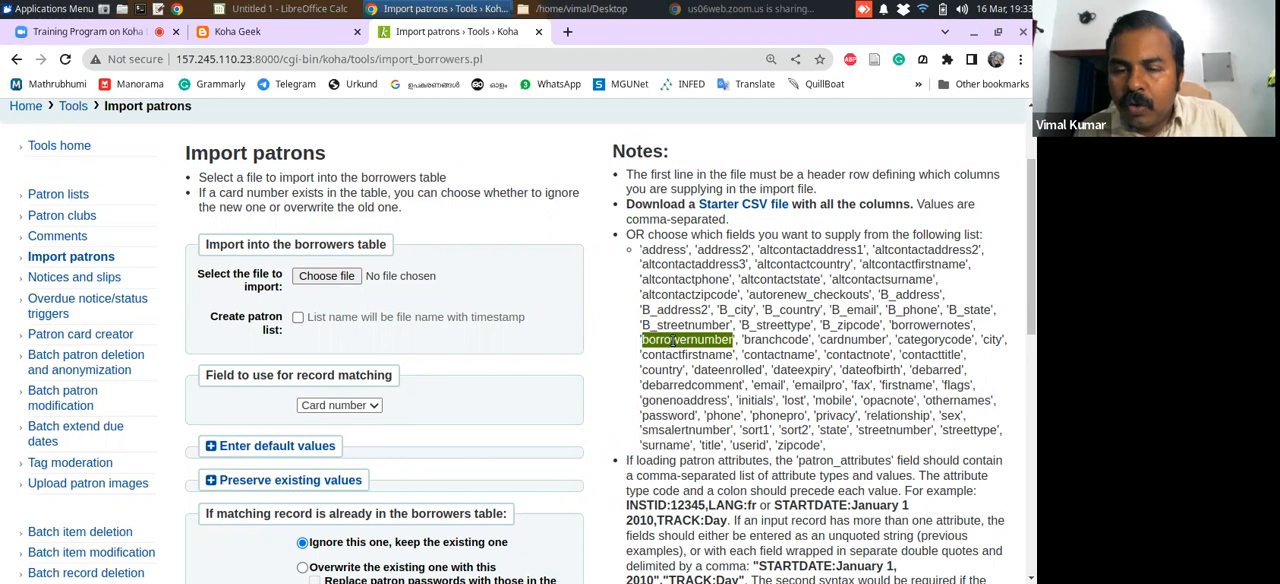
pyautogui.click(289, 10)
pyautogui.click(236, 127)
pyautogui.hotkey('ctrl', 'v')
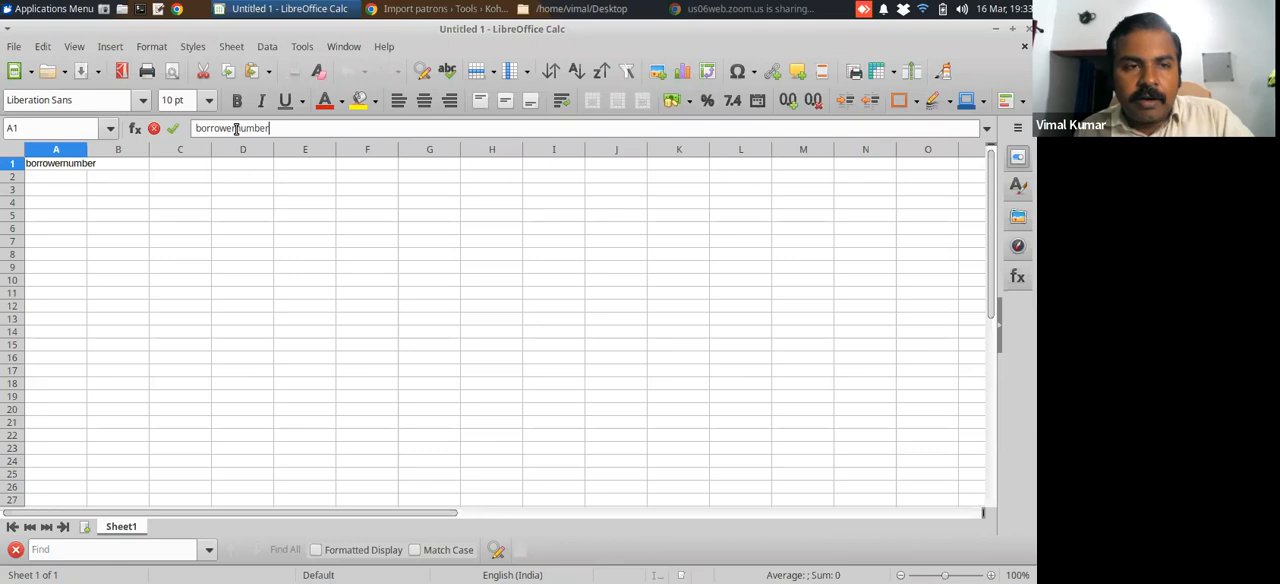
pyautogui.click(99, 152)
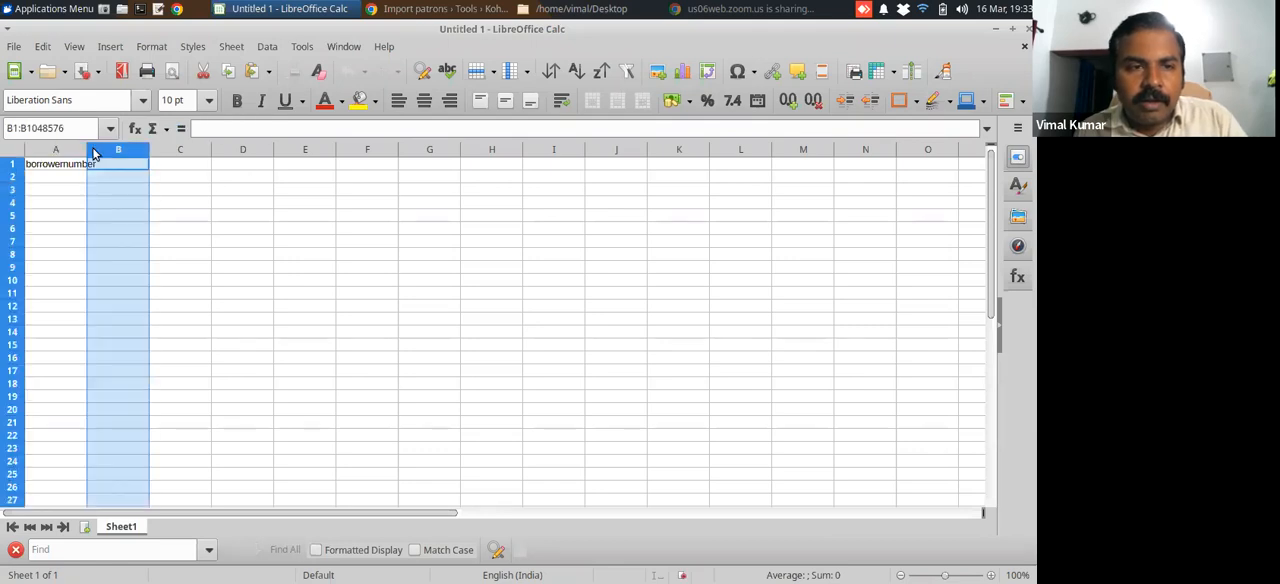
pyautogui.moveTo(87, 150); pyautogui.dragTo(116, 150)
# Copy the required field name surname from Koha's import notes into cell B1 of the Calc sheet
pyautogui.click(152, 170)
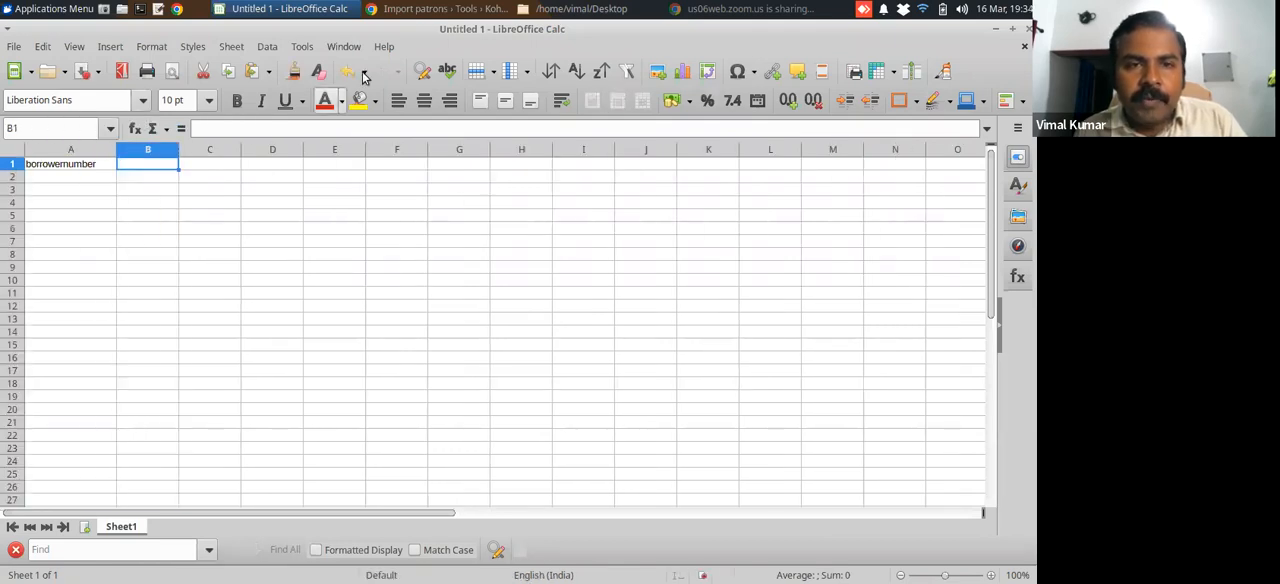
pyautogui.click(413, 12)
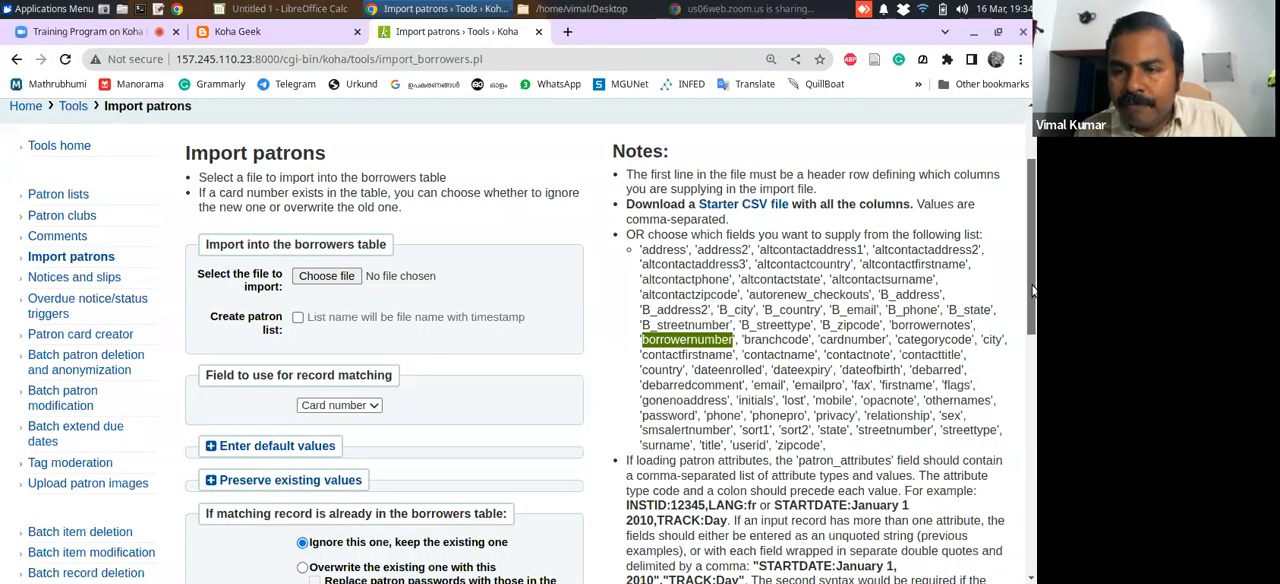
pyautogui.moveTo(1033, 290); pyautogui.dragTo(1030, 345)
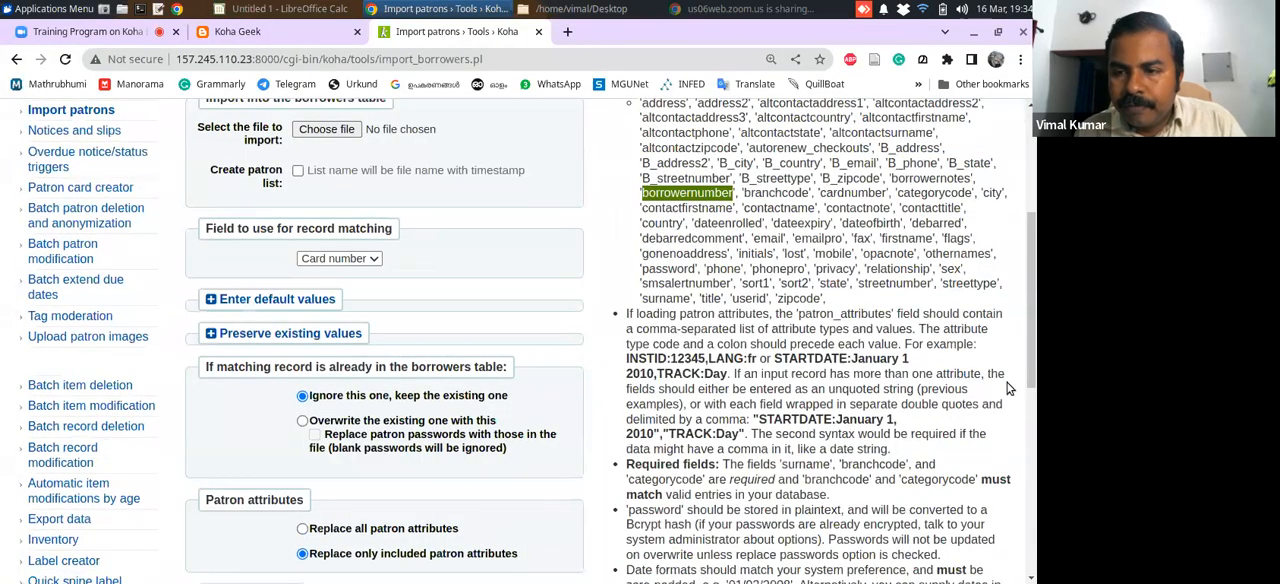
pyautogui.doubleClick(810, 464)
pyautogui.hotkey('ctrl', 'c')
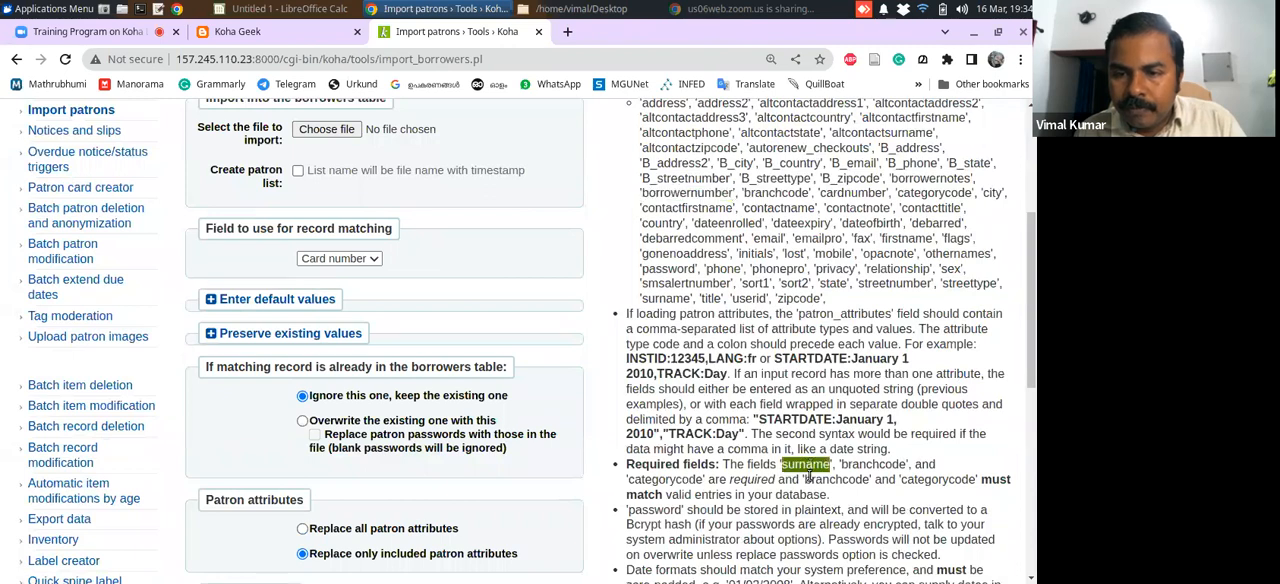
pyautogui.click(330, 18)
pyautogui.click(216, 128)
pyautogui.hotkey('ctrl', 'v')
# Copy the field name address from Koha's list of available fields into cell C1 of the Calc sheet
pyautogui.click(214, 169)
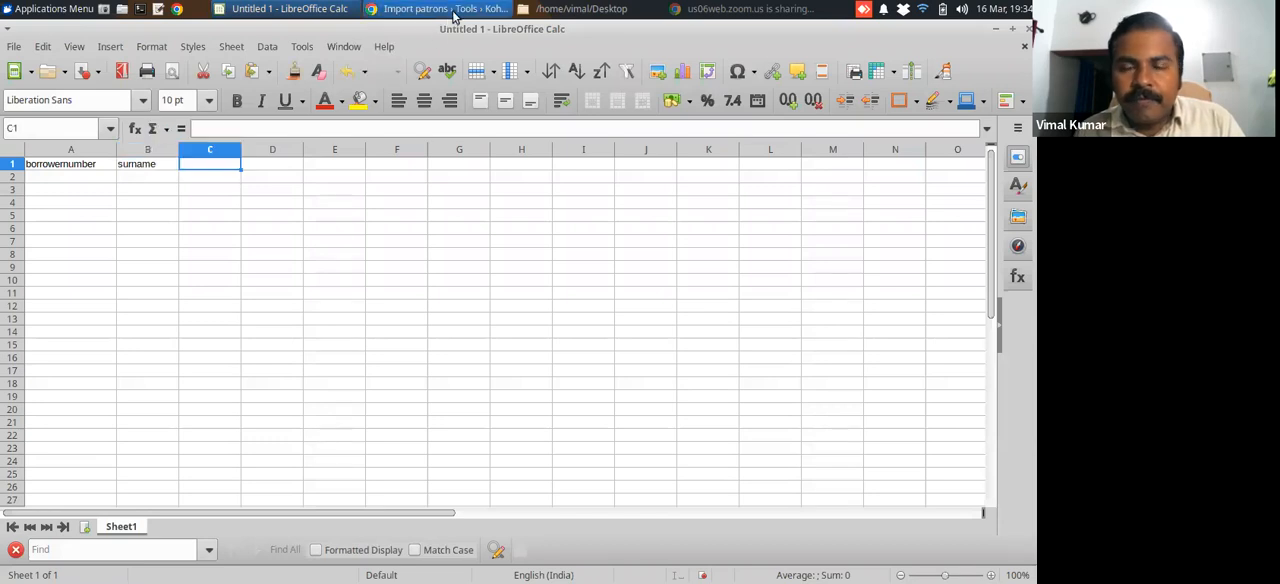
pyautogui.click(453, 15)
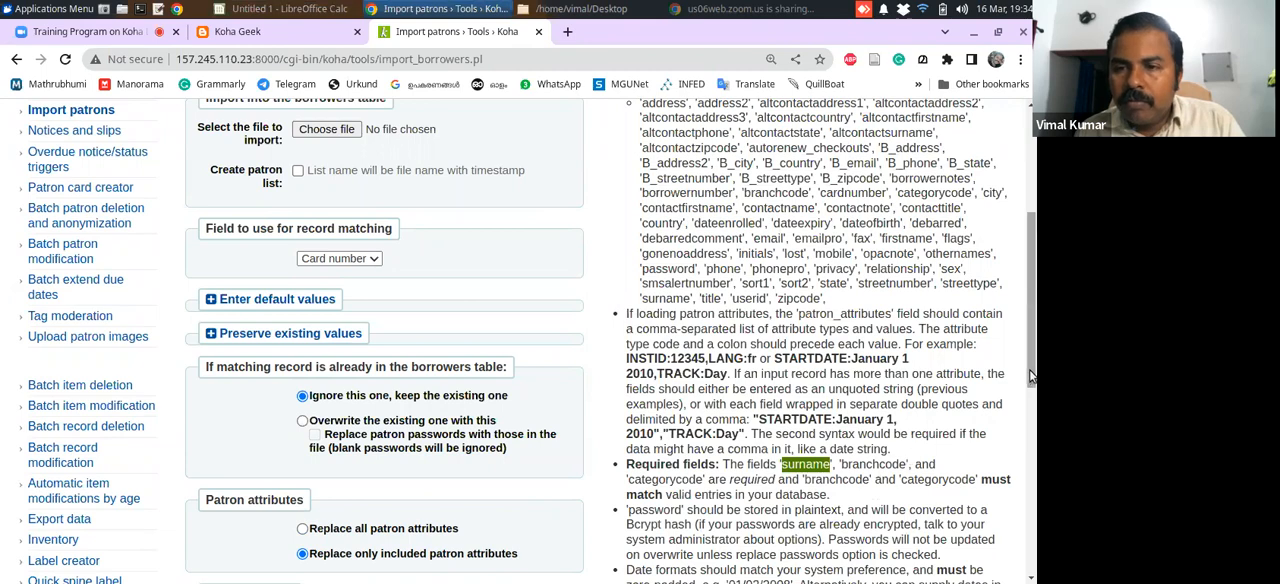
pyautogui.moveTo(1033, 378); pyautogui.dragTo(1035, 333)
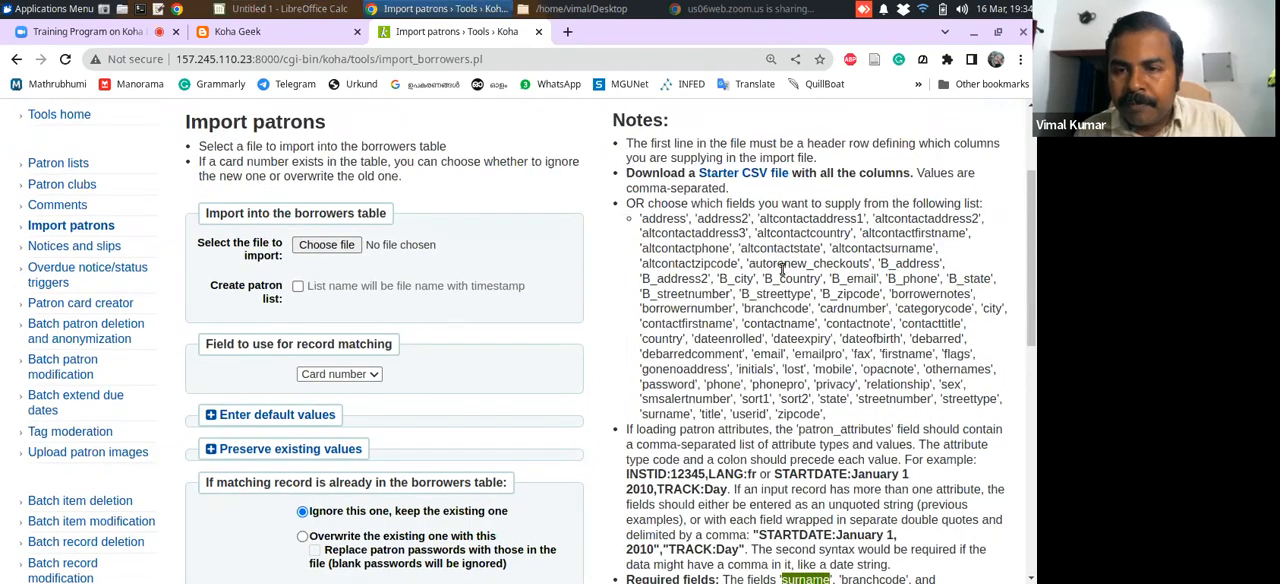
pyautogui.doubleClick(666, 219)
pyautogui.hotkey('ctrl', 'c')
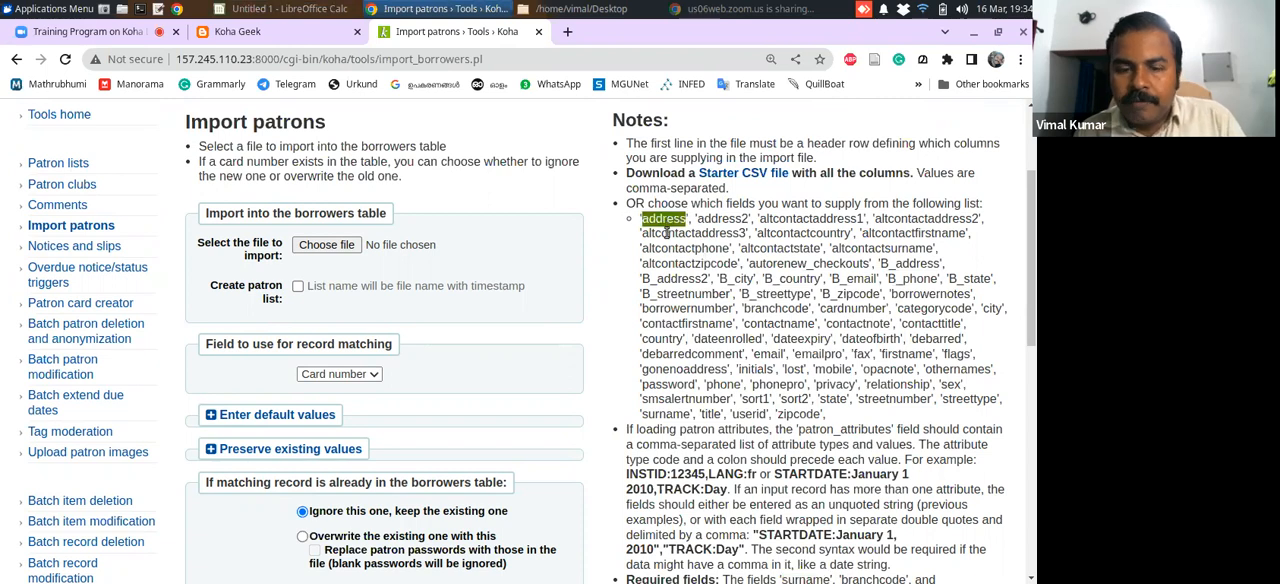
pyautogui.click(315, 10)
pyautogui.click(260, 128)
pyautogui.hotkey('ctrl', 'v')
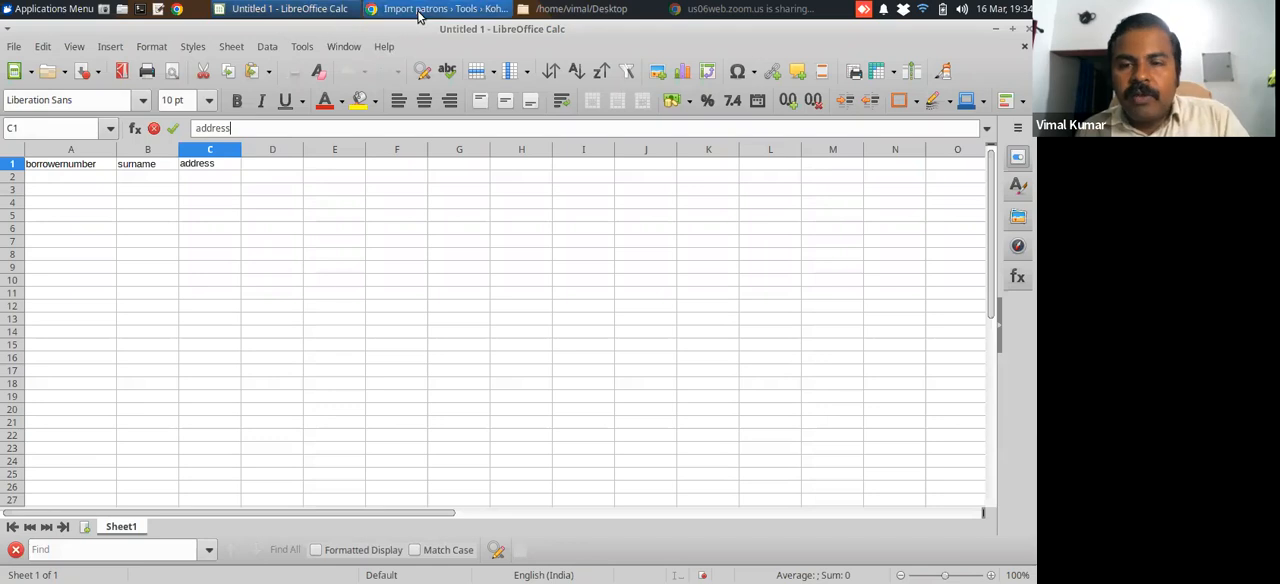
# Copy the required field name branchcode from Koha's import notes into cell D1 of the Calc sheet
pyautogui.click(415, 10)
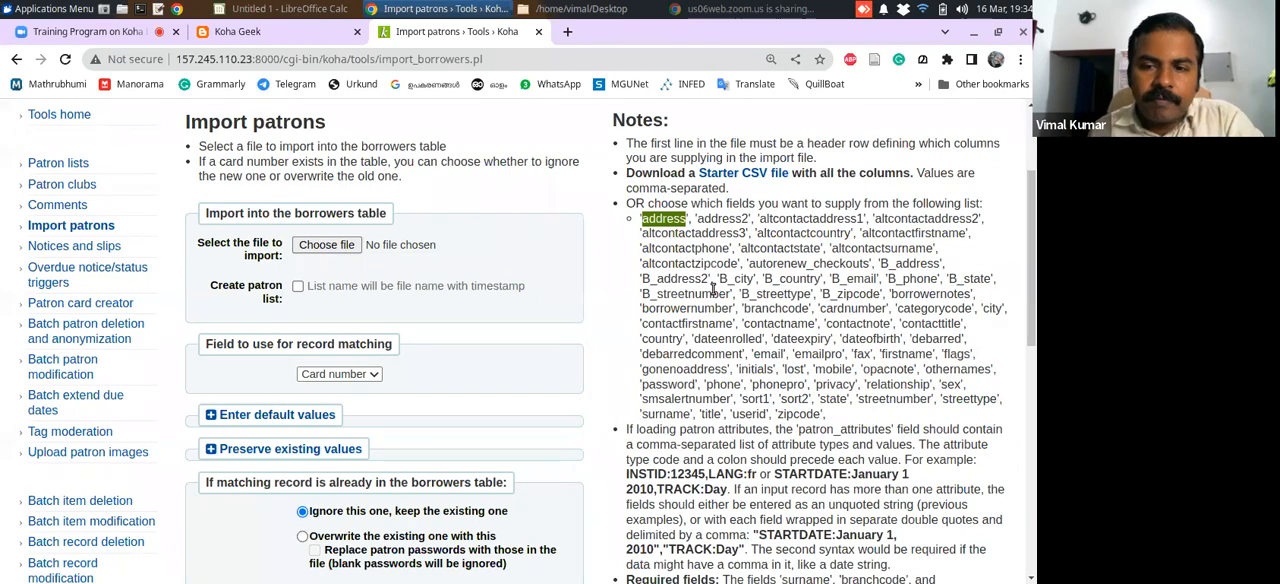
pyautogui.moveTo(1030, 333); pyautogui.dragTo(1028, 407)
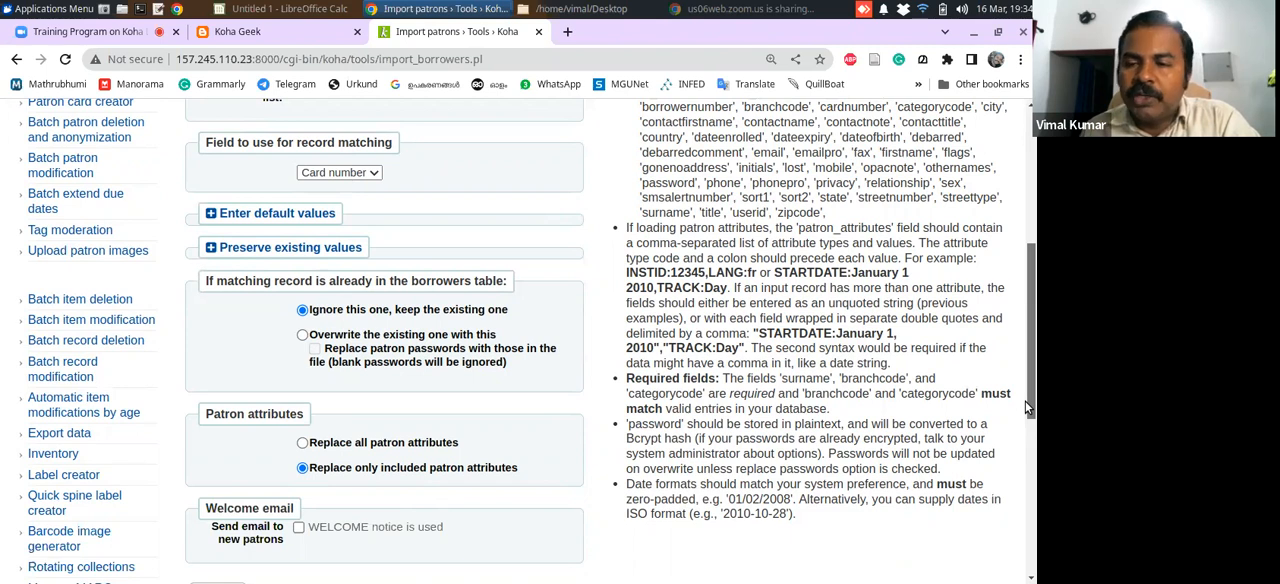
pyautogui.doubleClick(843, 393)
pyautogui.hotkey('ctrl', 'c')
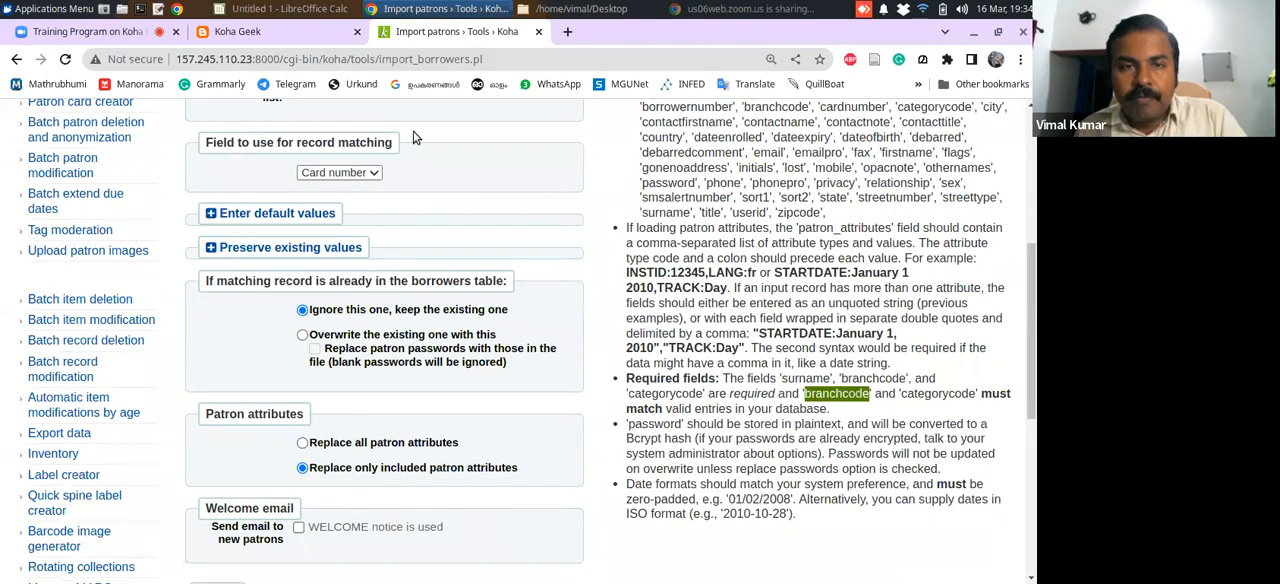
pyautogui.click(238, 15)
pyautogui.click(260, 163)
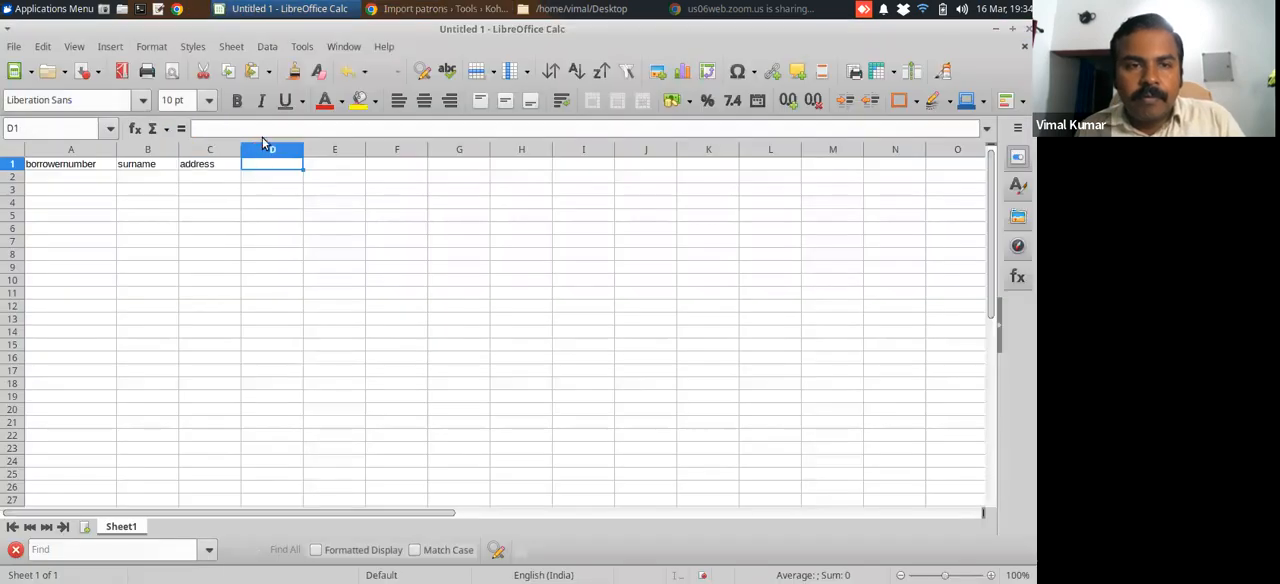
pyautogui.click(267, 129)
pyautogui.hotkey('ctrl', 'v')
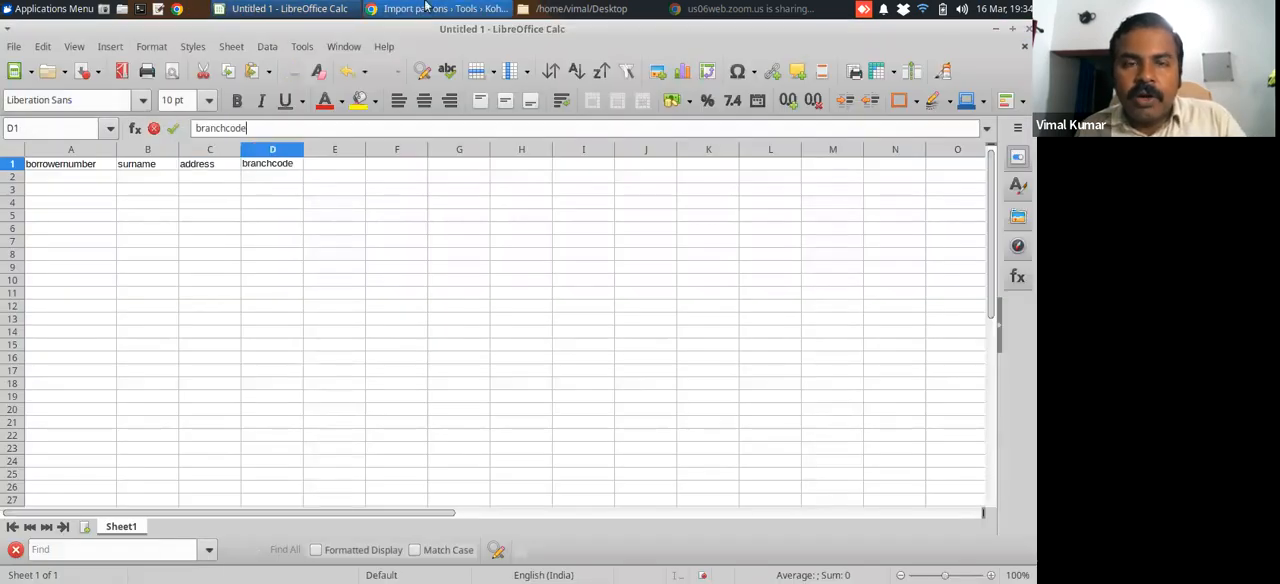
# Copy the required field name categorycode from Koha's import notes into cell E1 of the Calc sheet, and widen column E slightly
pyautogui.click(425, 7)
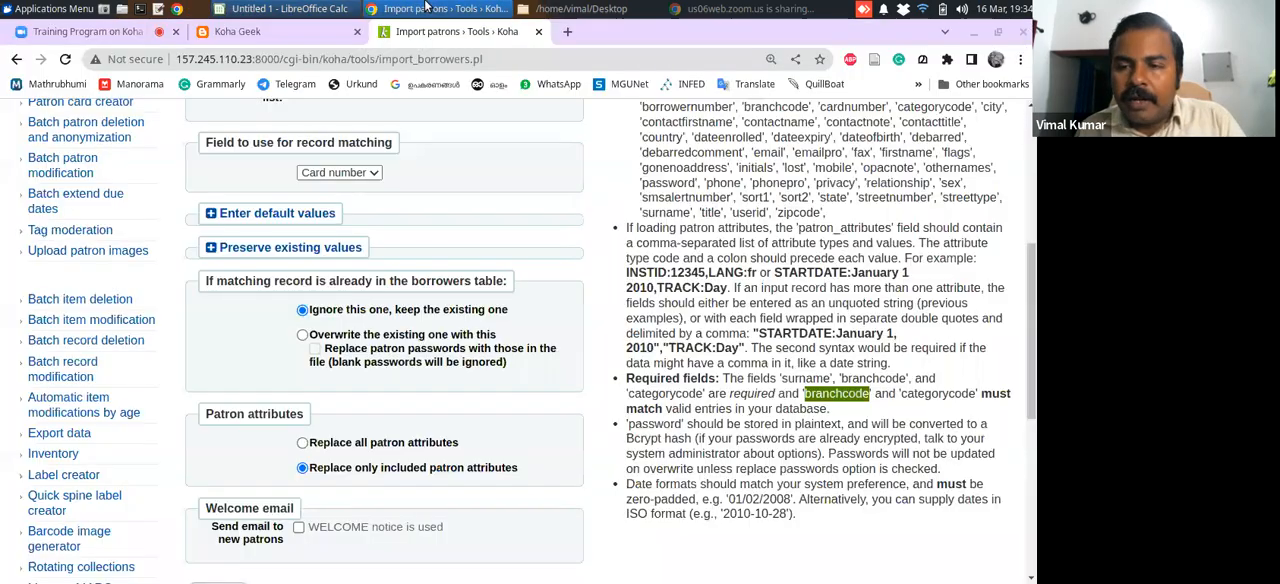
pyautogui.doubleClick(944, 394)
pyautogui.hotkey('ctrl', 'c')
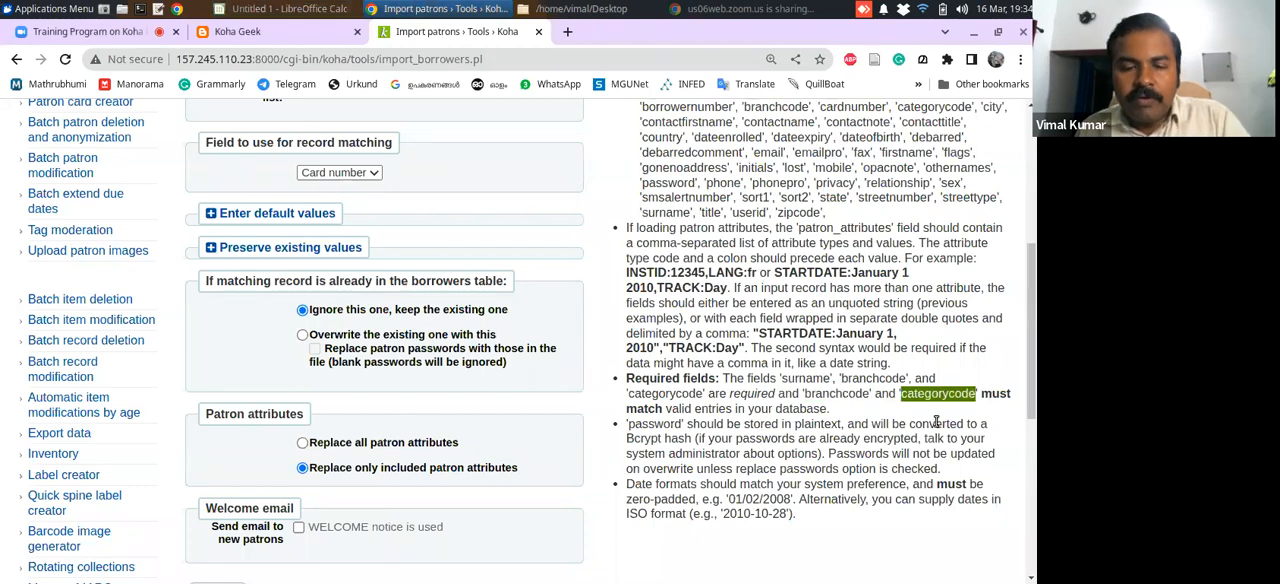
pyautogui.click(285, 8)
pyautogui.click(332, 168)
pyautogui.click(330, 128)
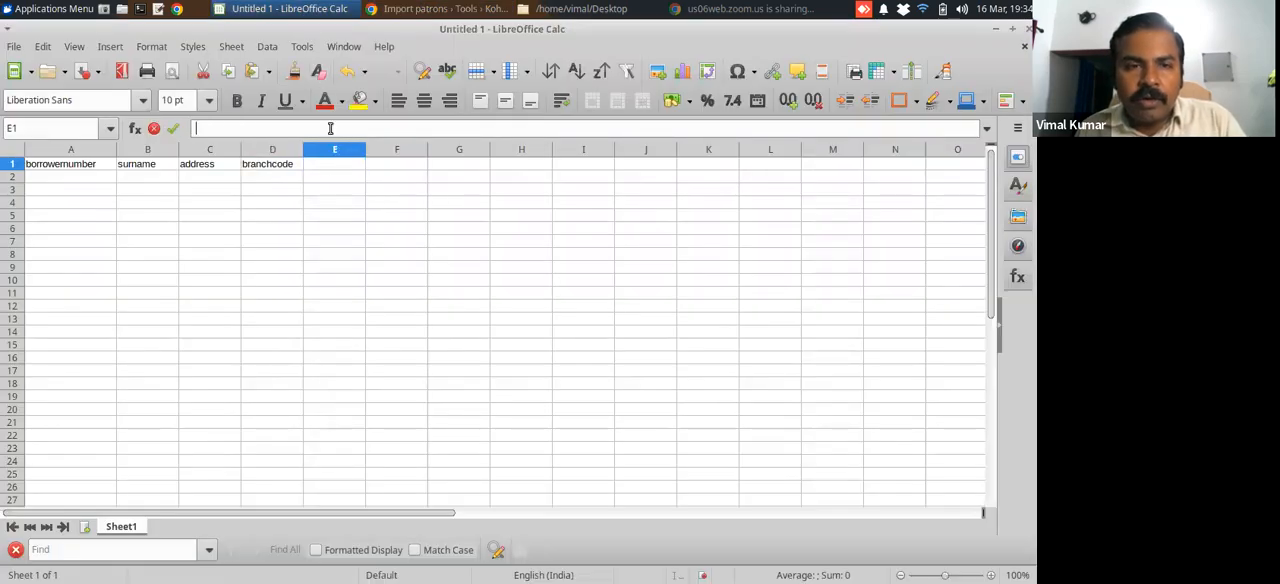
pyautogui.hotkey('ctrl', 'v')
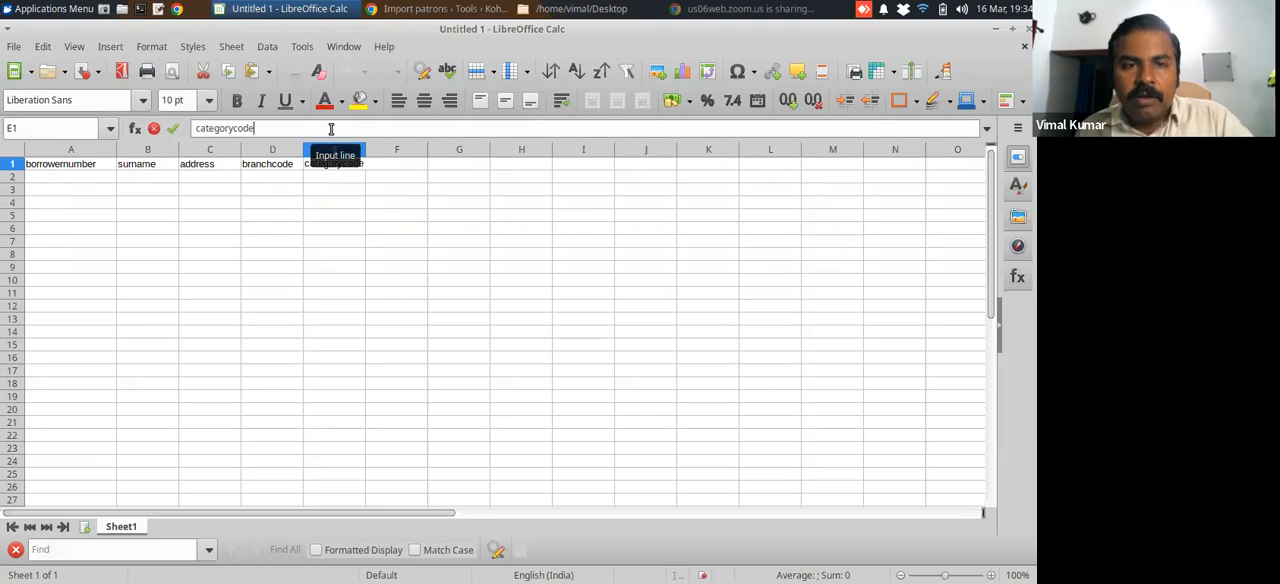
pyautogui.click(378, 150)
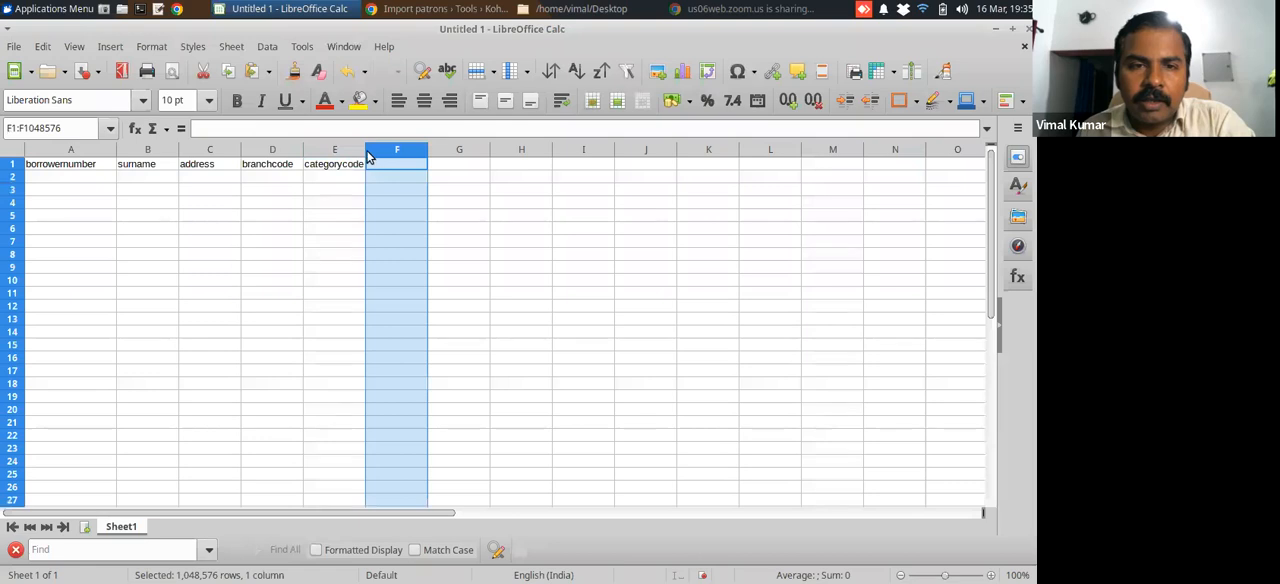
pyautogui.moveTo(366, 150); pyautogui.dragTo(377, 151)
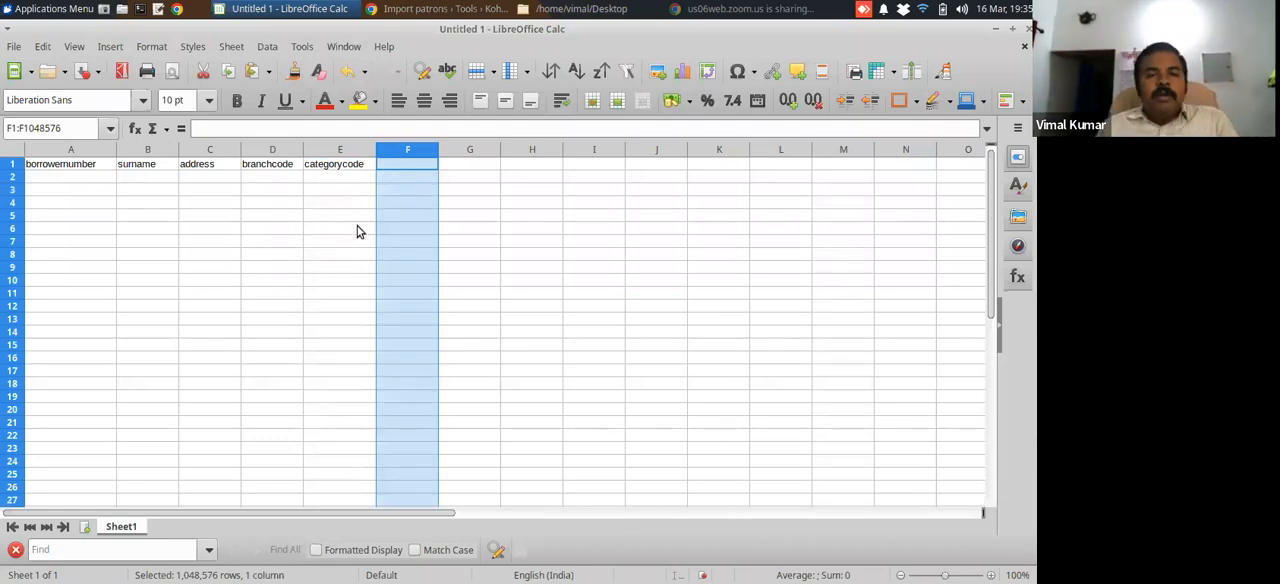
# Enter the first borrower number in cell A2 and fill the column with consecutive numbers down through A10
pyautogui.click(99, 178)
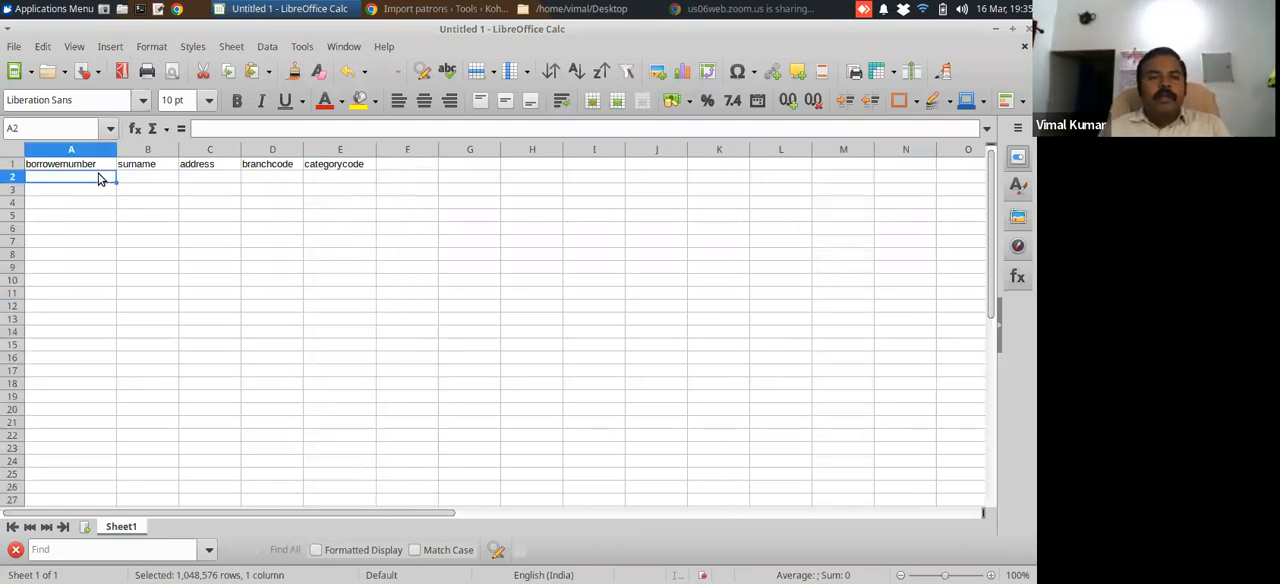
pyautogui.write('200')
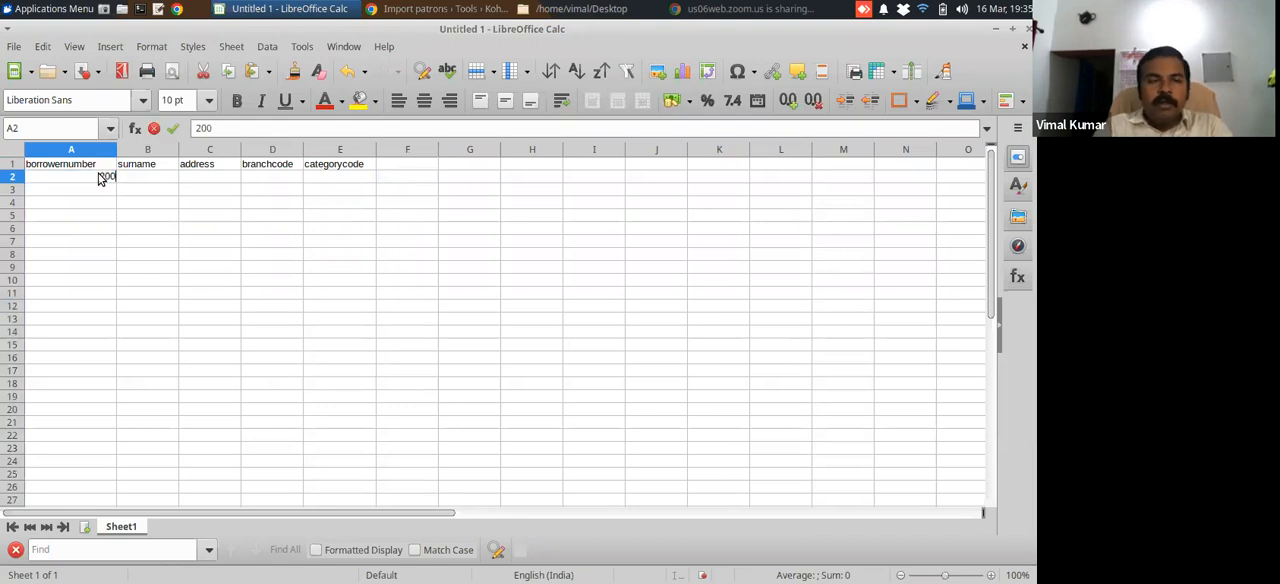
pyautogui.press('Return')
pyautogui.click(104, 182)
pyautogui.moveTo(115, 182); pyautogui.dragTo(115, 283)
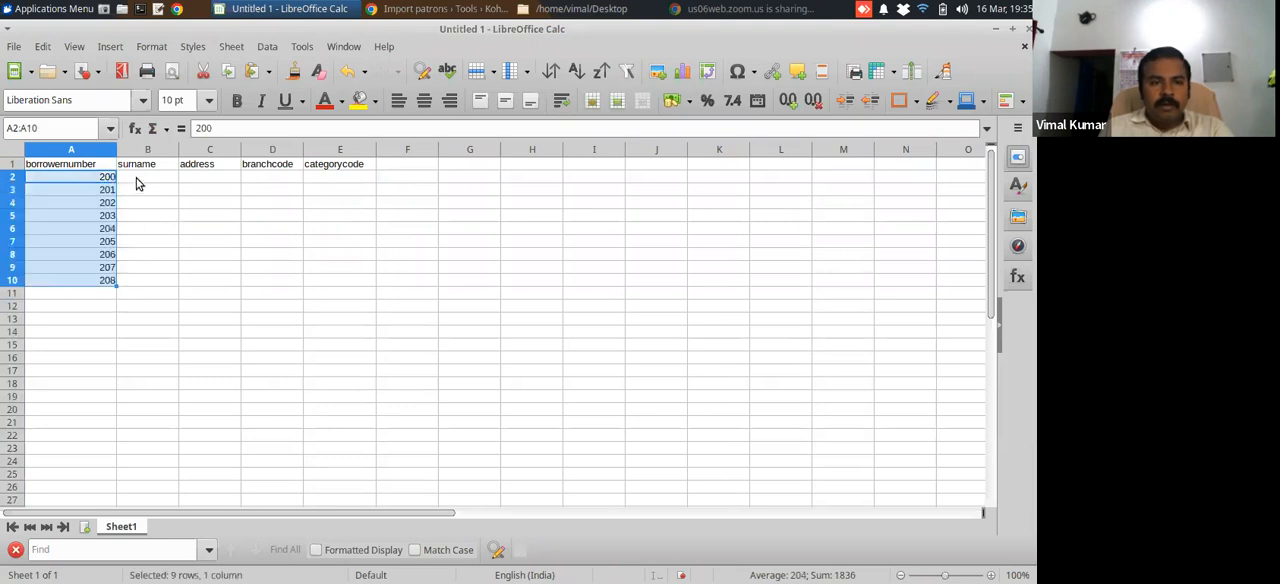
# Enter a sample patron name in each surname cell from B2 through B6
pyautogui.click(137, 180)
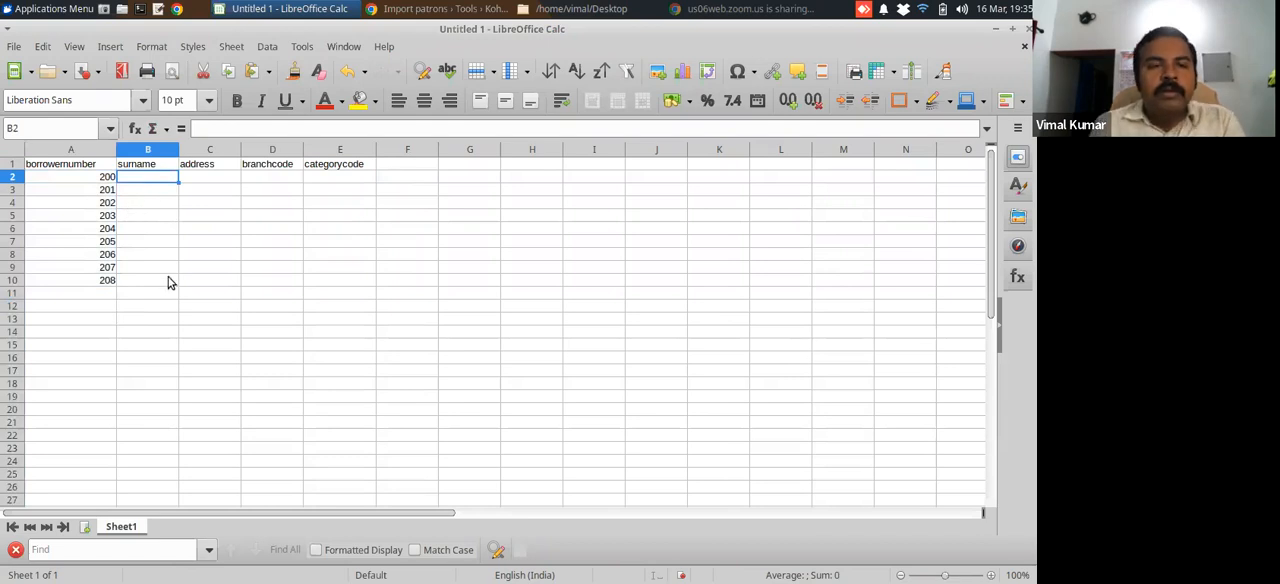
pyautogui.write('Manoj')
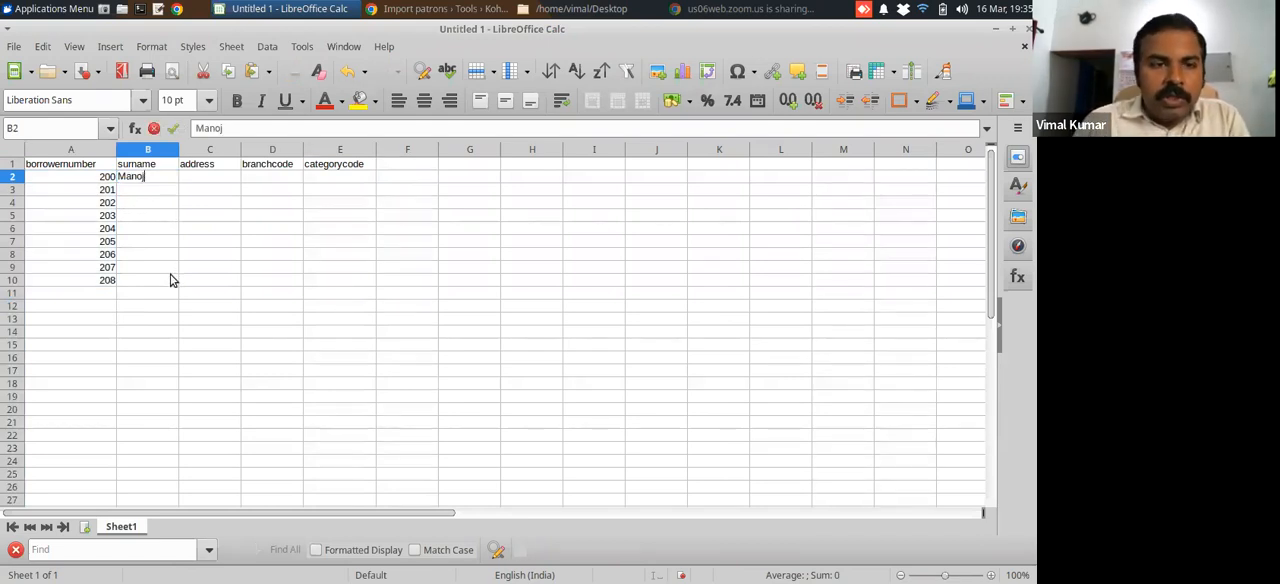
pyautogui.click(160, 195)
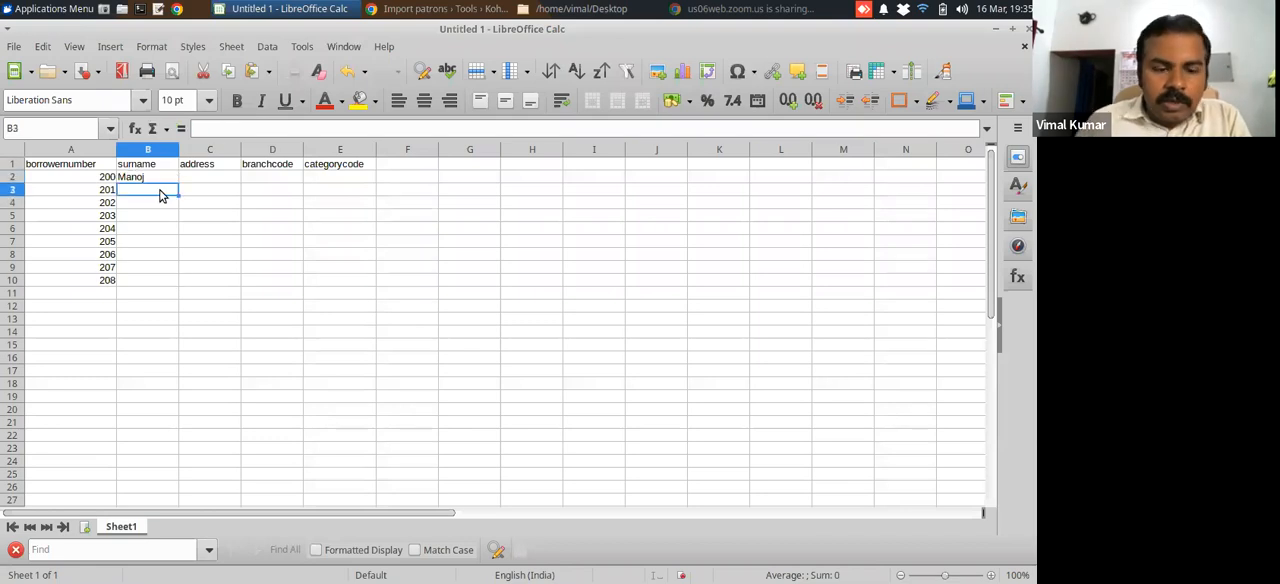
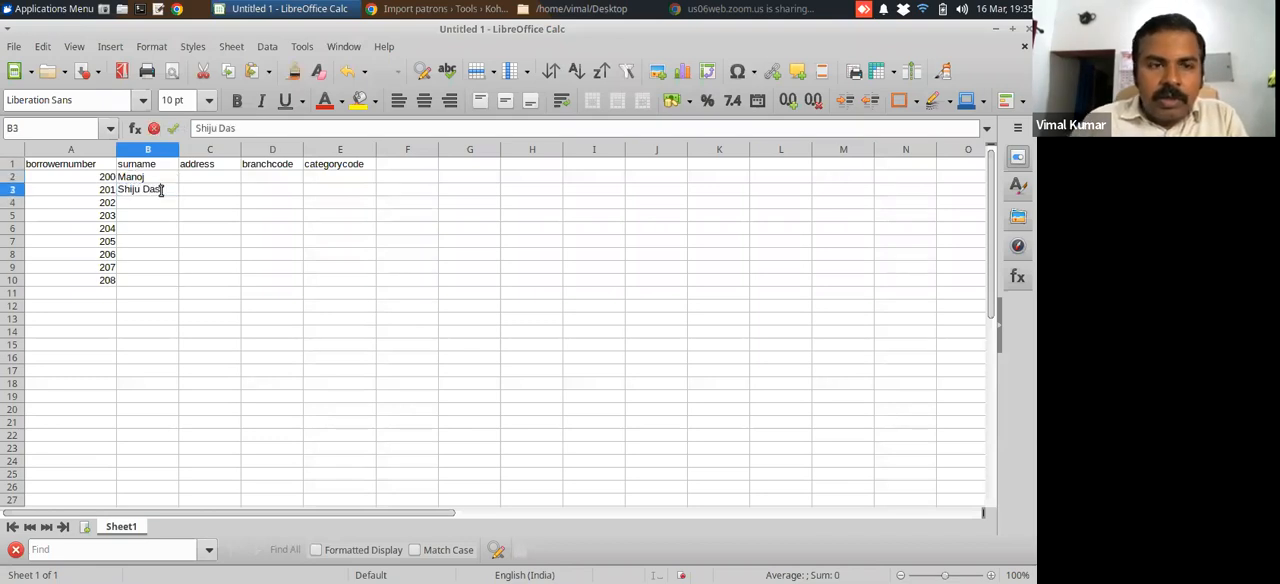
pyautogui.click(170, 204)
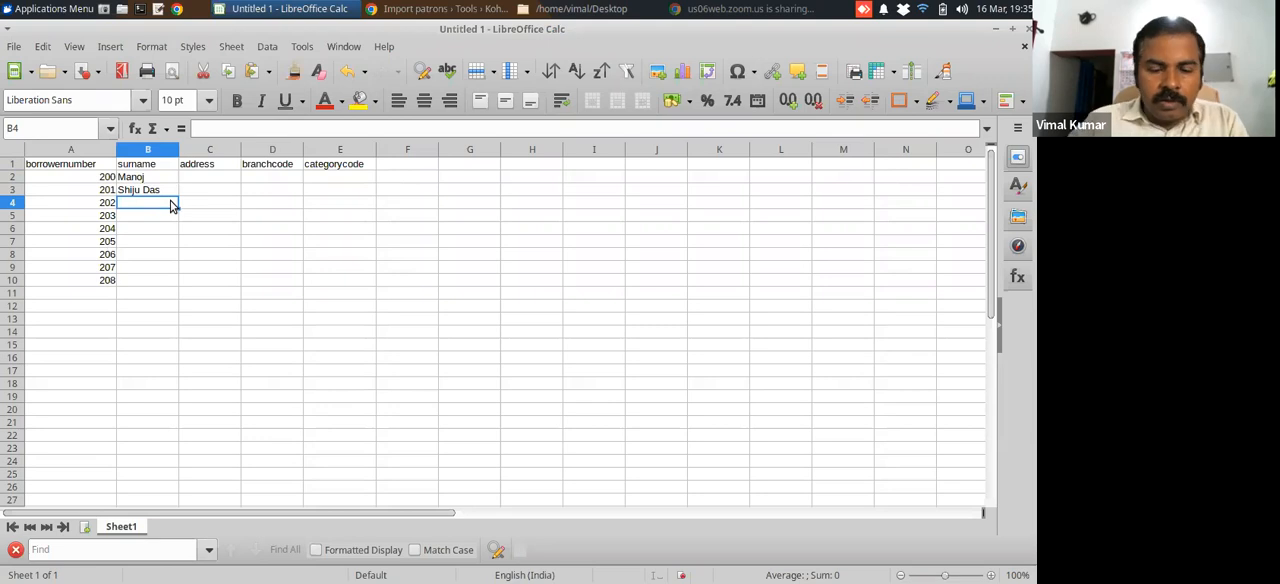
pyautogui.write('Saritha R')
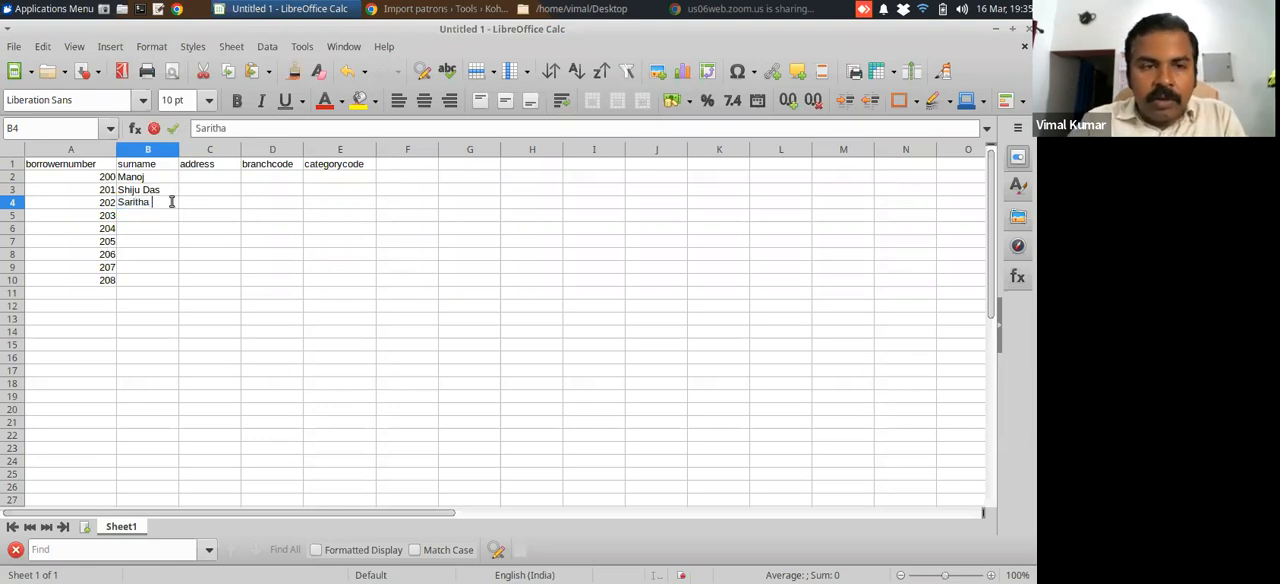
pyautogui.click(152, 224)
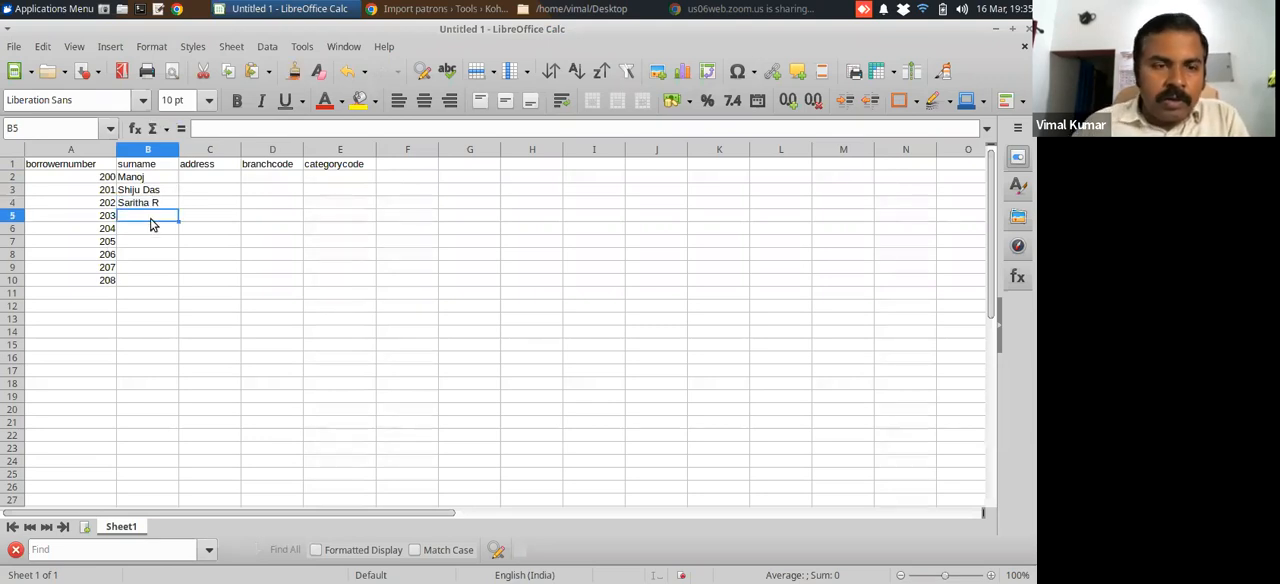
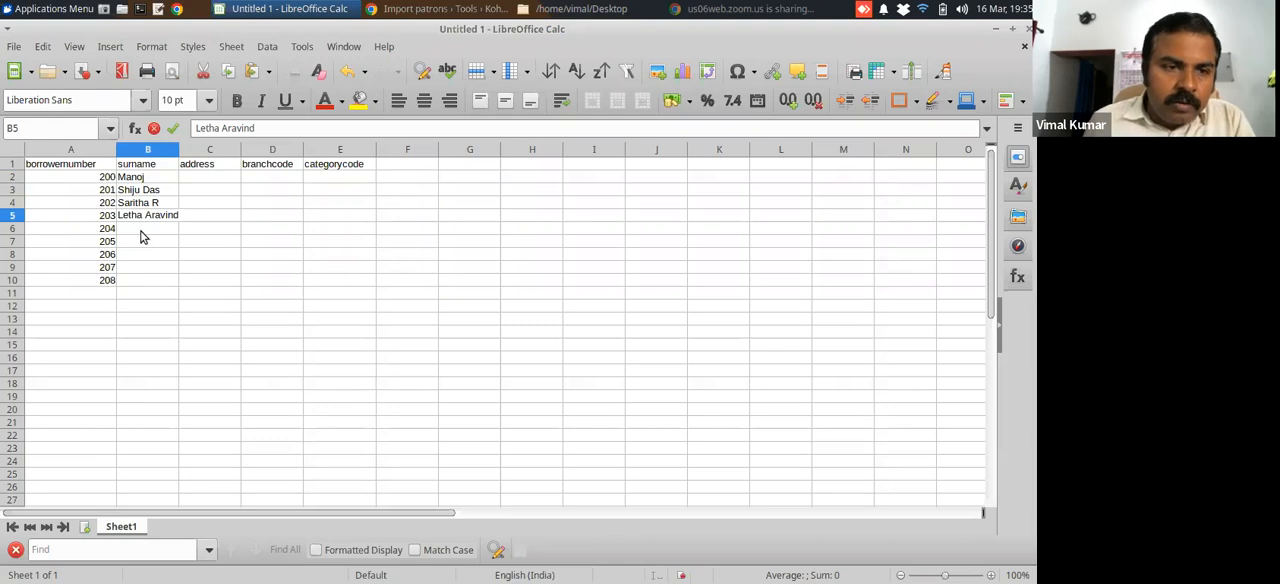
pyautogui.click(141, 236)
pyautogui.write('De')
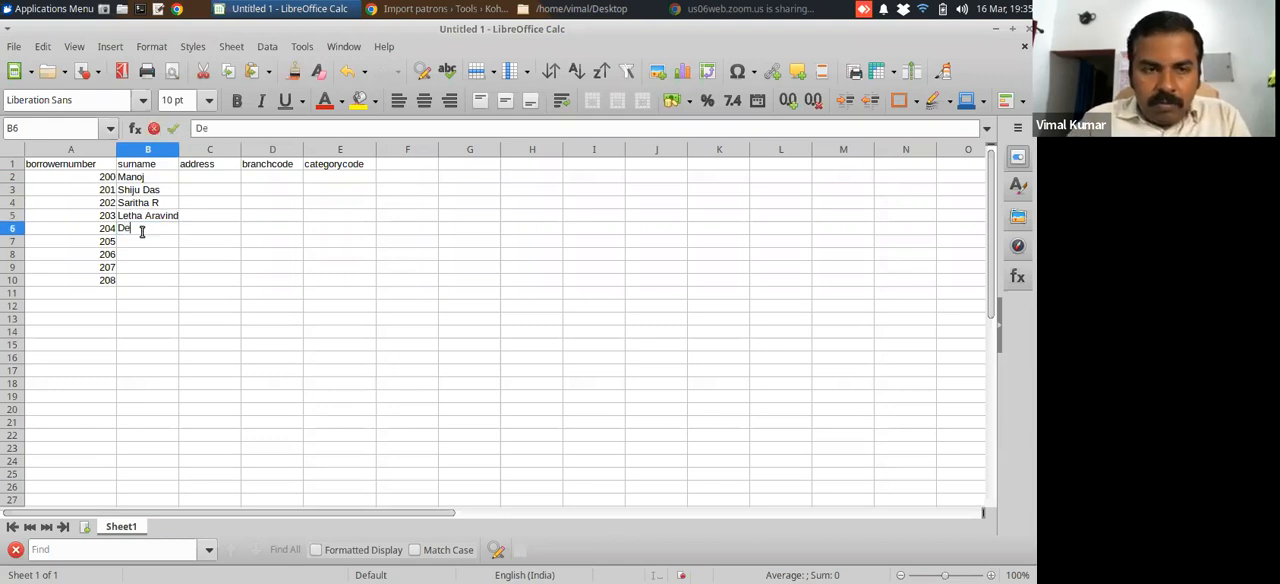
pyautogui.write('epa R')
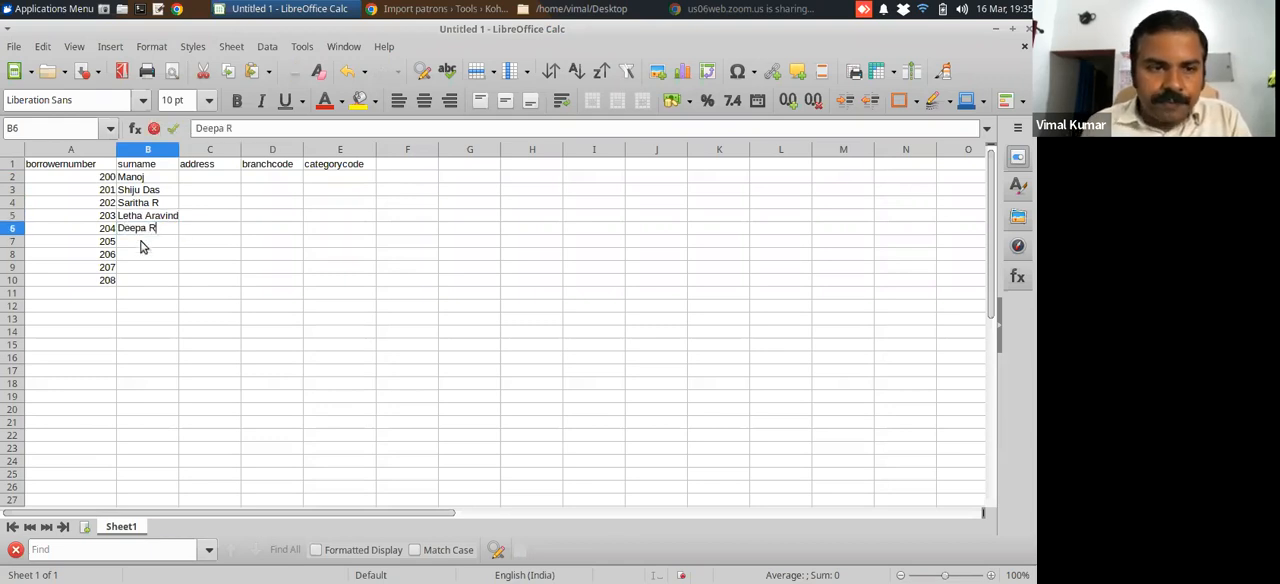
# Enter sample patron names in surname cells B7 and B8, and widen column B to fit the longest name
pyautogui.click(142, 246)
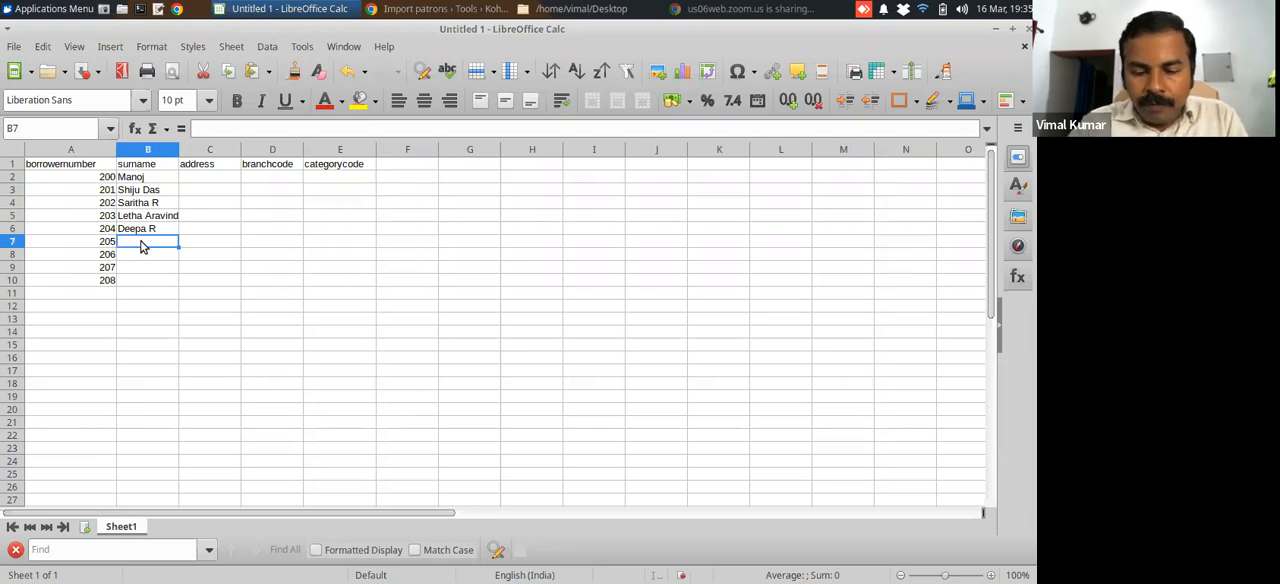
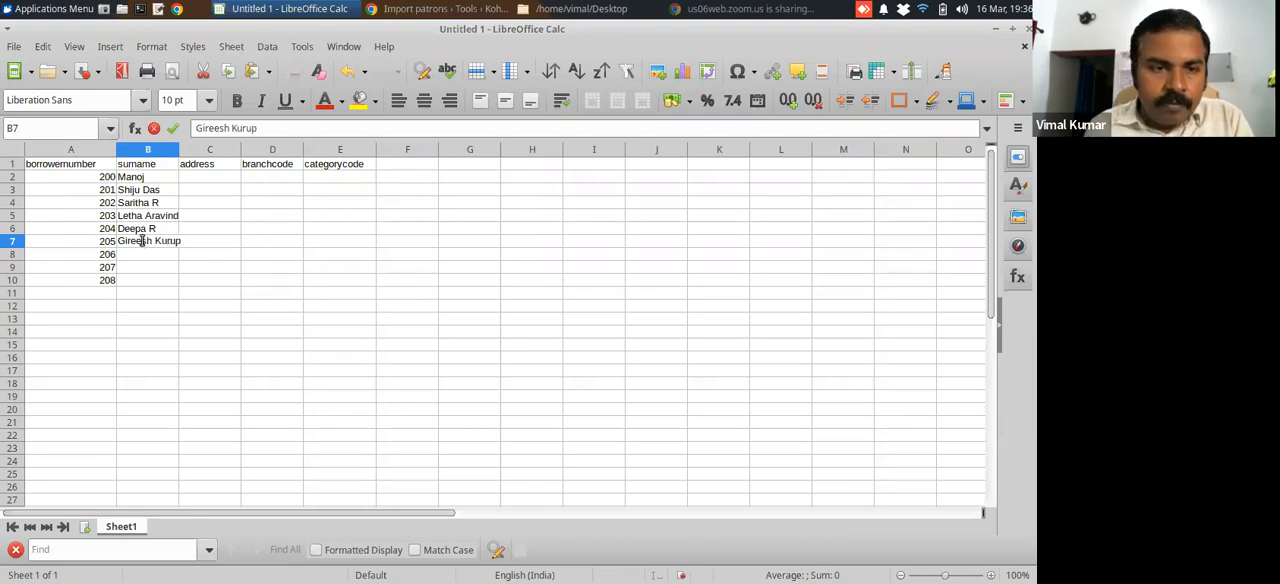
pyautogui.click(143, 257)
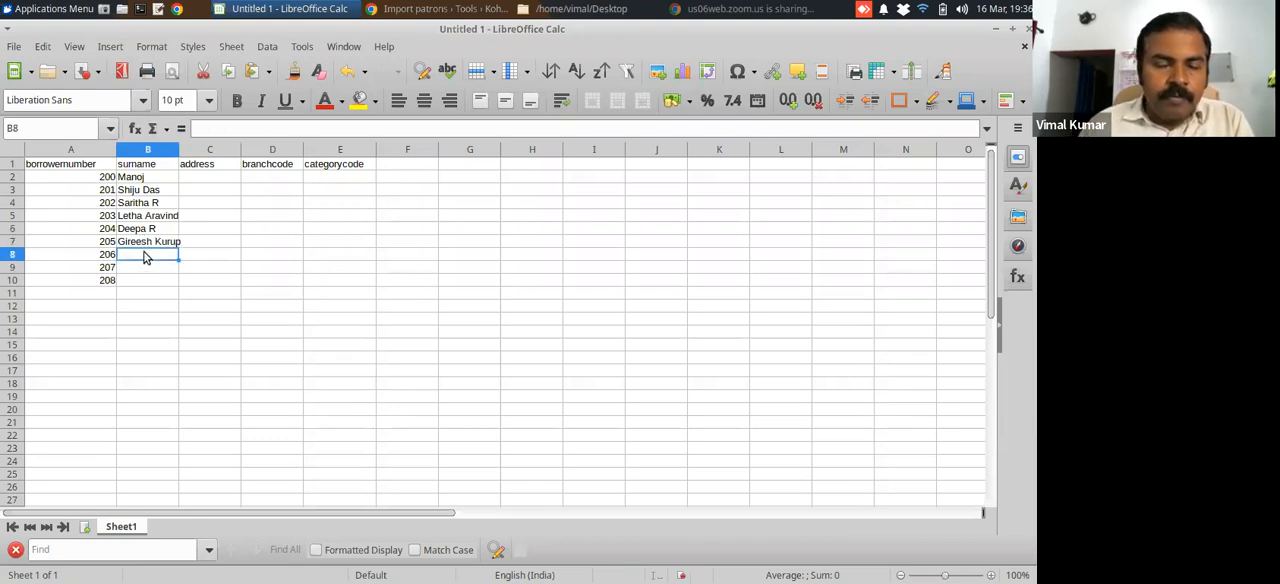
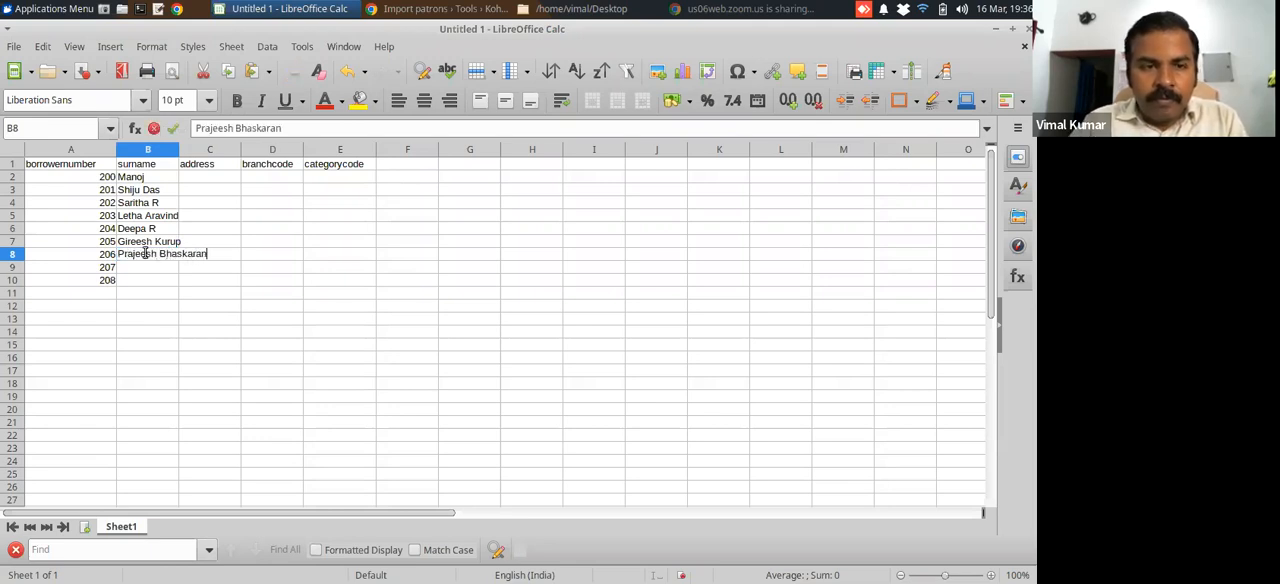
pyautogui.press('Tab')
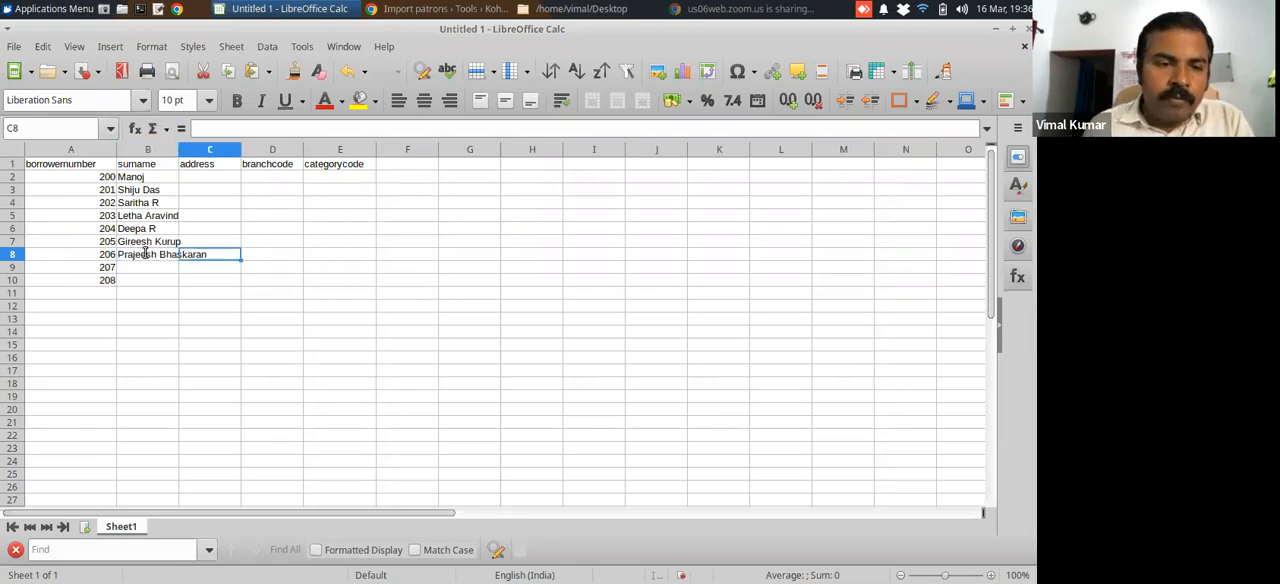
pyautogui.click(159, 269)
pyautogui.moveTo(182, 150); pyautogui.dragTo(222, 150)
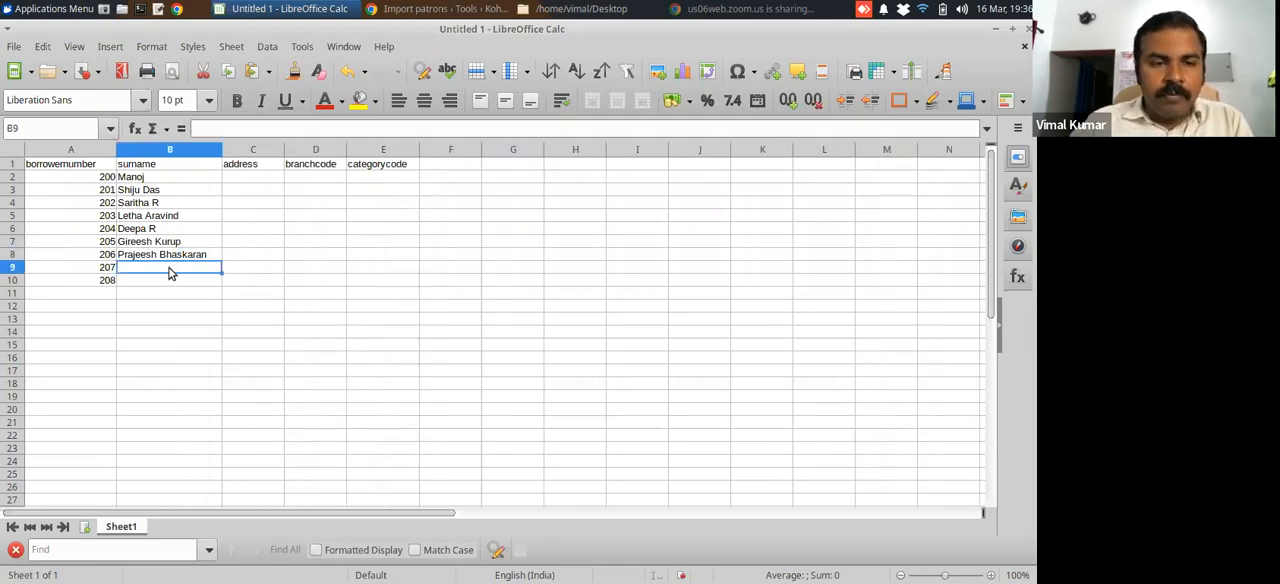
# Enter sample patron names in the remaining surname cells B9 and B10
pyautogui.write('Sebastian')
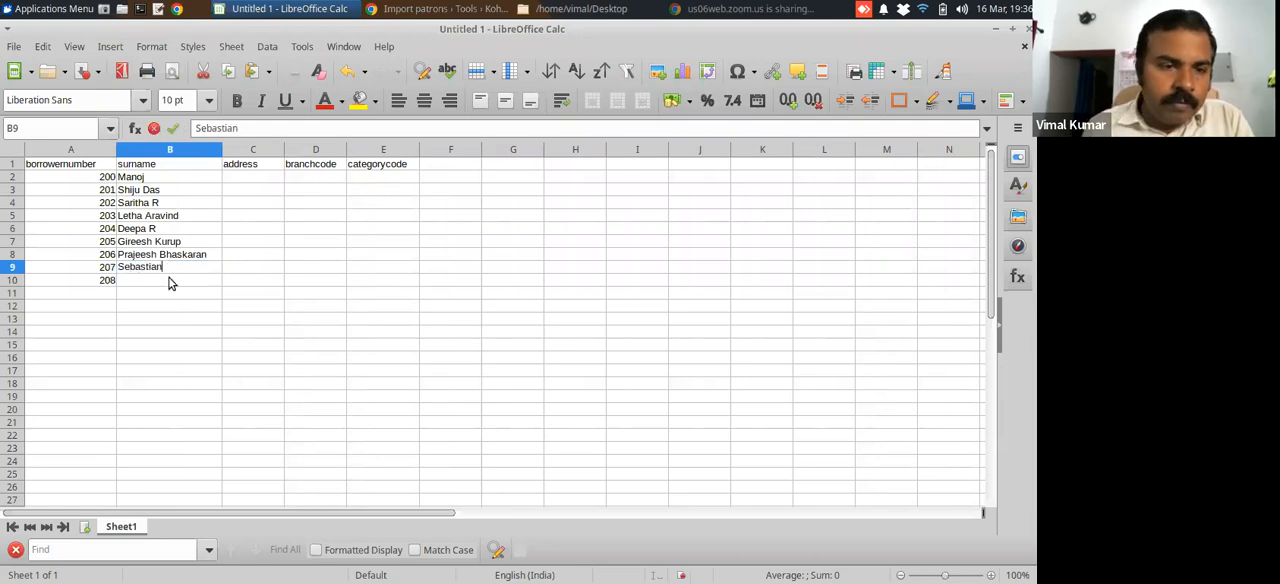
pyautogui.click(170, 283)
pyautogui.write('S')
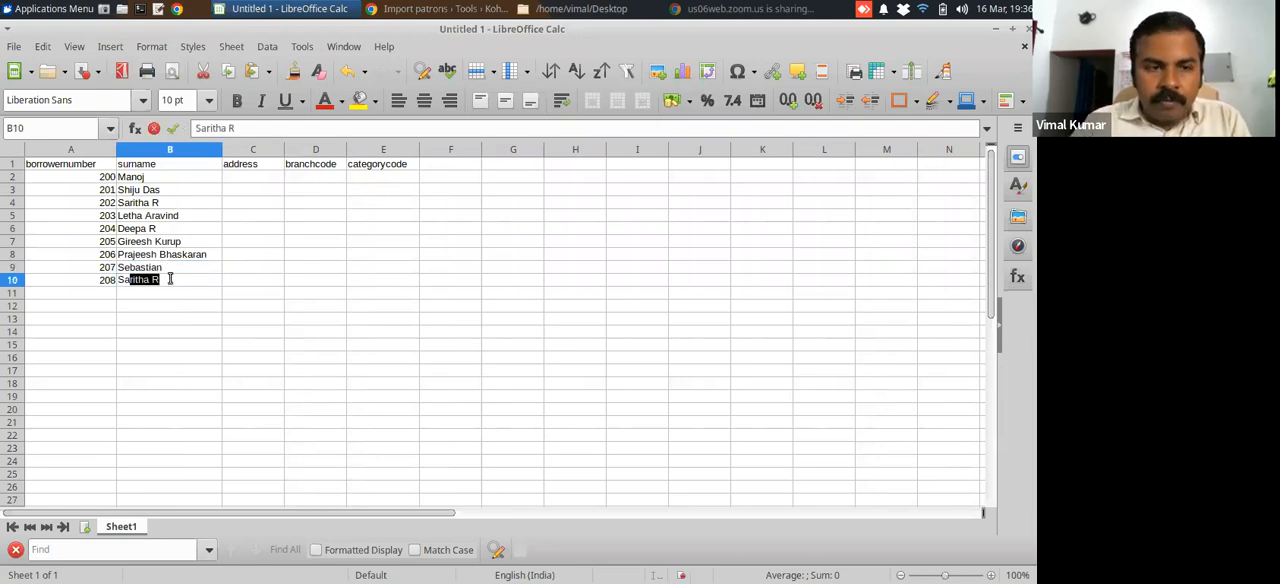
pyautogui.write('alahudeen')
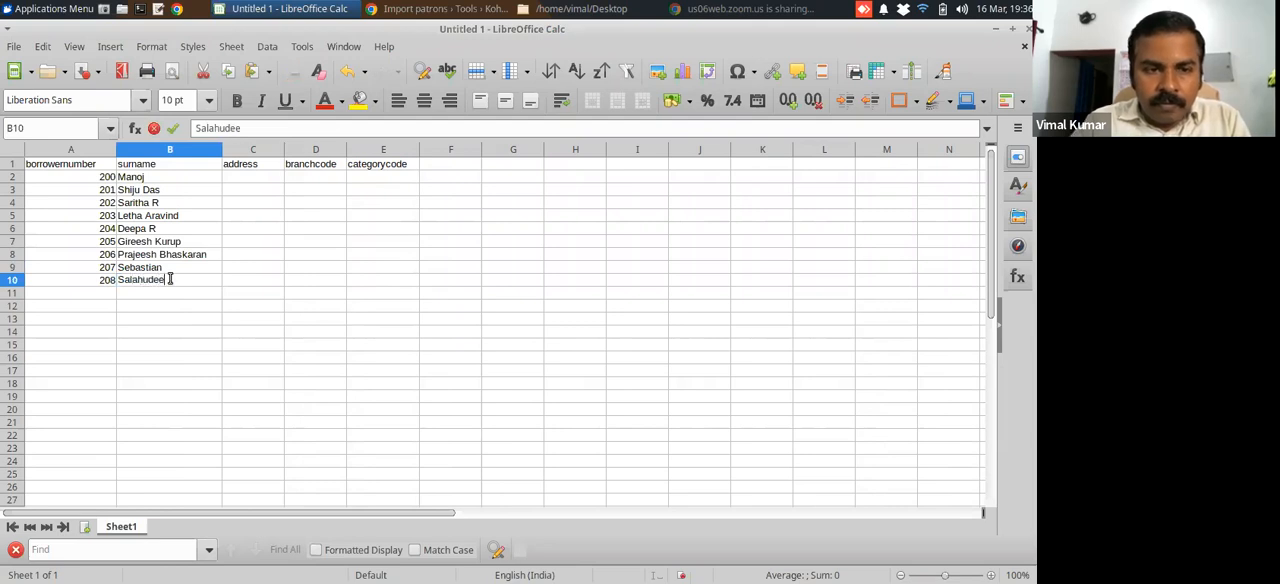
# Enter Msc Physics as the address in cell C2 and fill it down through C10
pyautogui.click(238, 178)
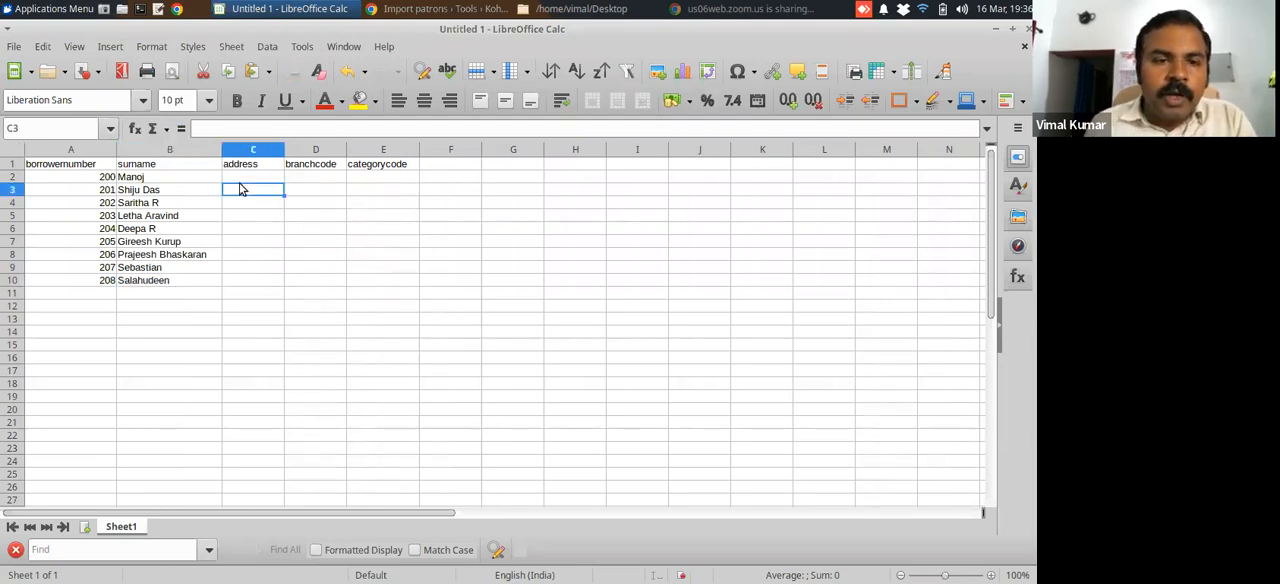
pyautogui.write('MA Physics')
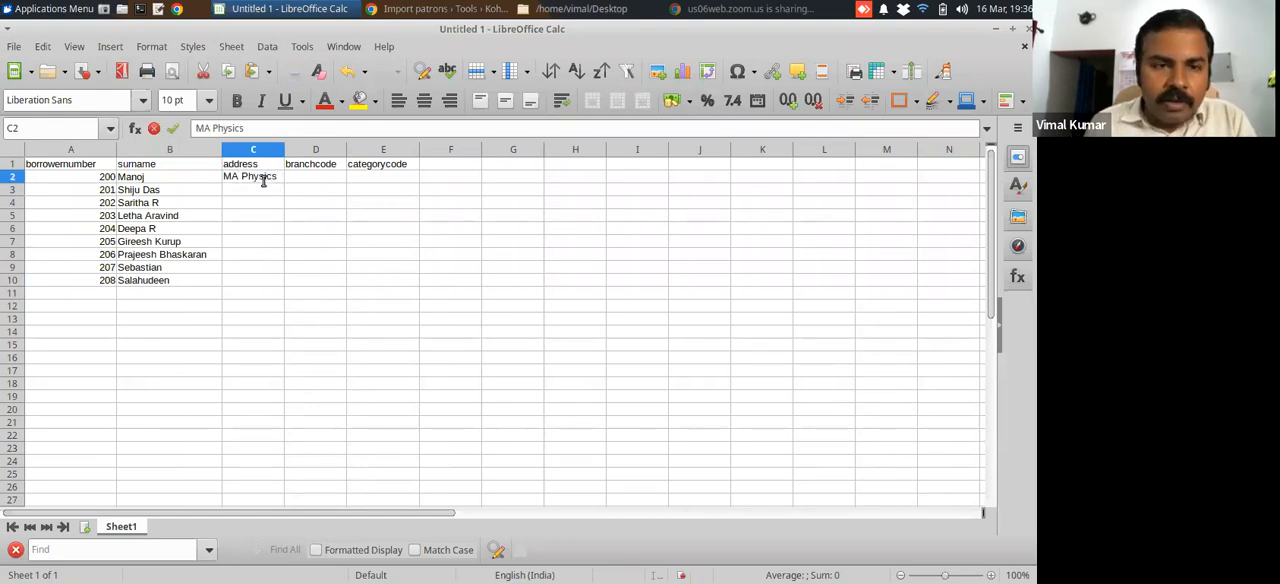
pyautogui.click(239, 176)
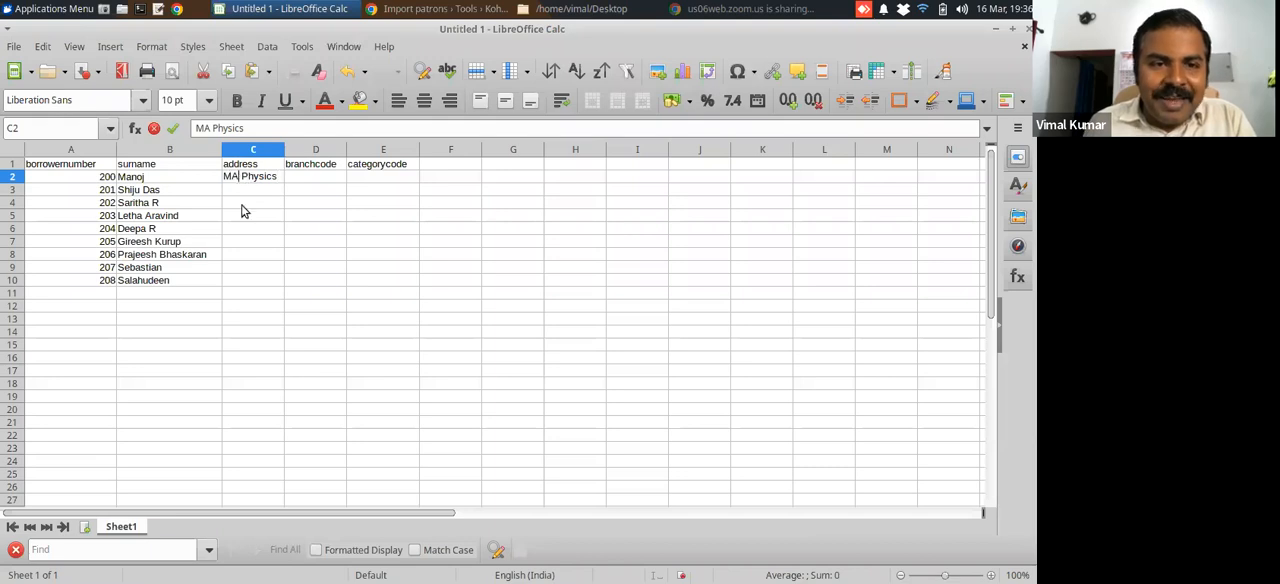
pyautogui.press('BackSpace')
pyautogui.write('Sc')
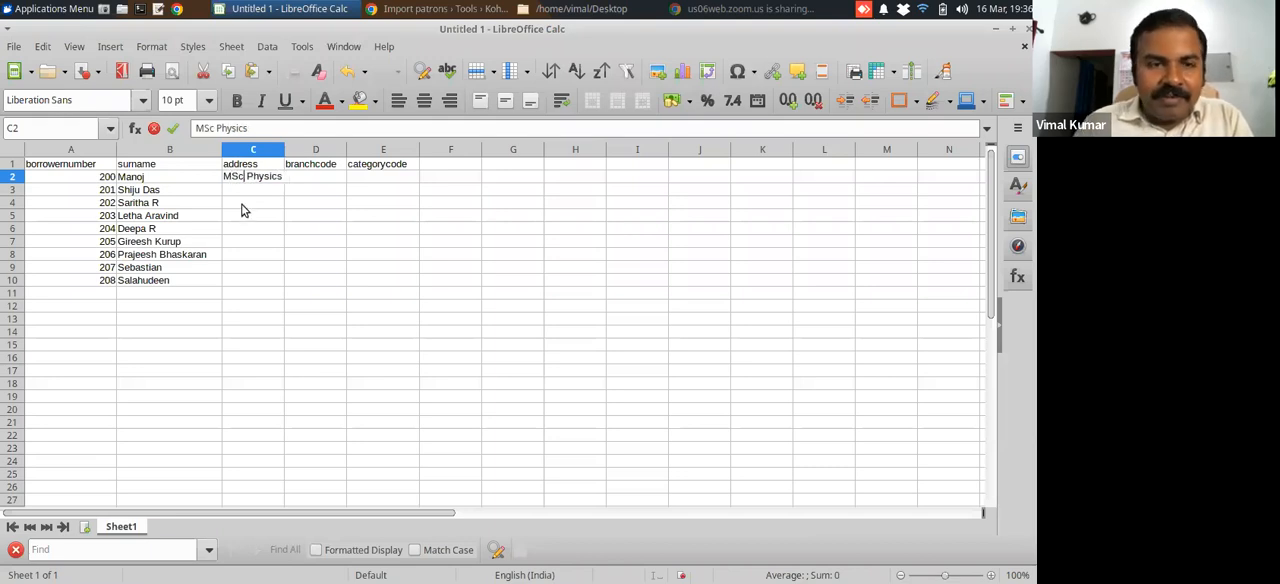
pyautogui.click(251, 190)
pyautogui.click(253, 179)
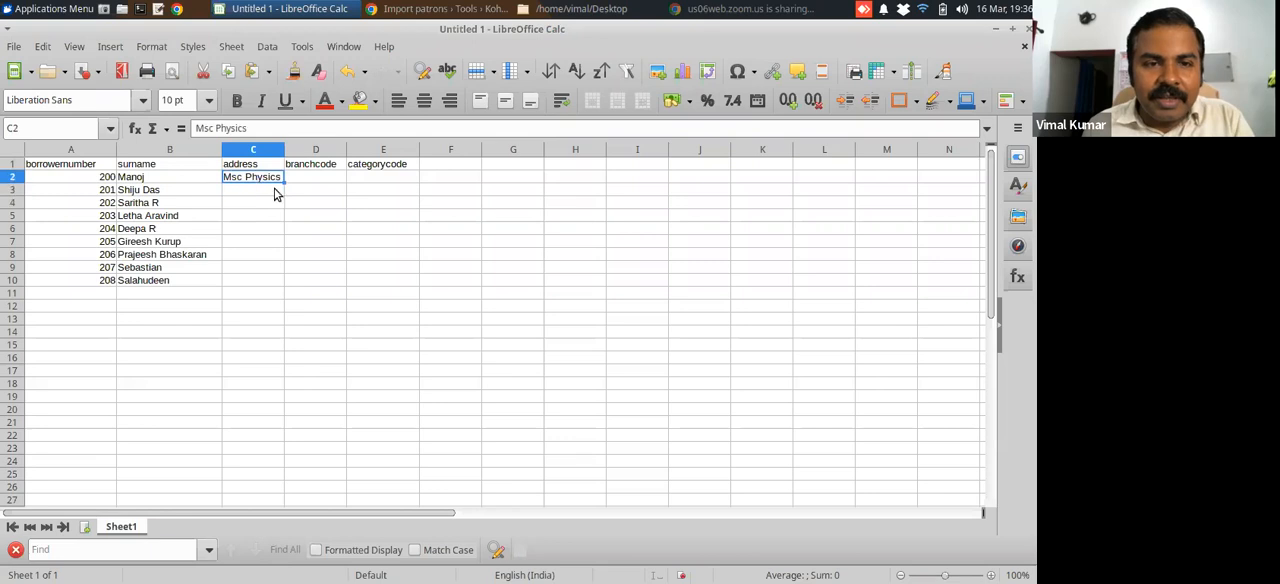
pyautogui.moveTo(283, 181); pyautogui.dragTo(280, 300)
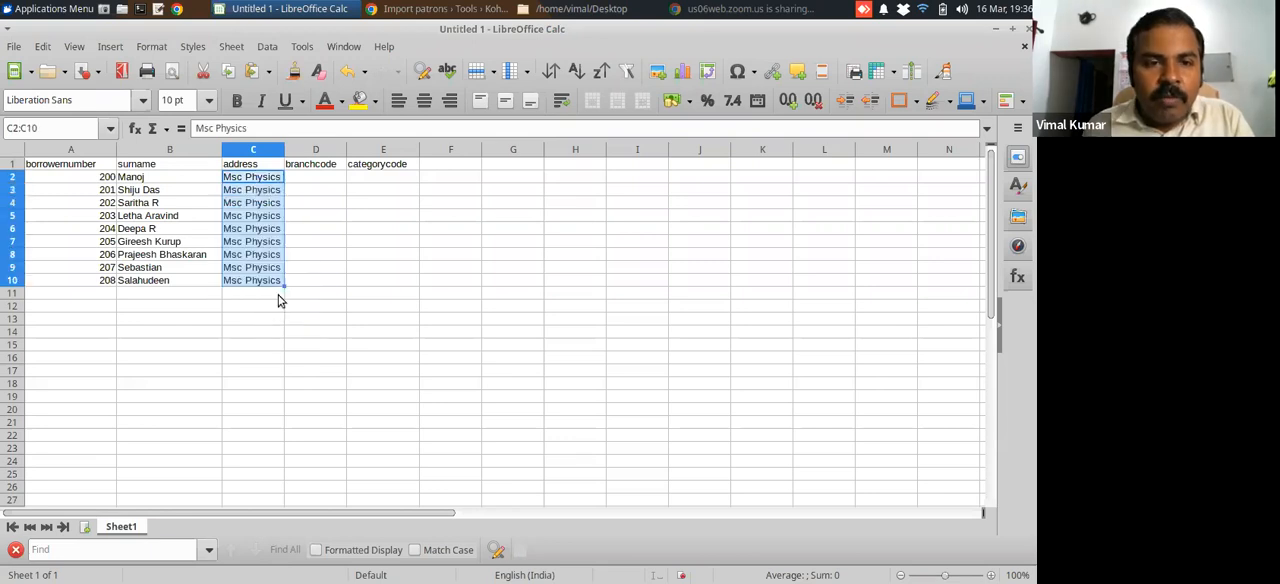
# Select cell D2 for the first branch code, switch to Koha in the browser and open Koha administration
pyautogui.click(310, 184)
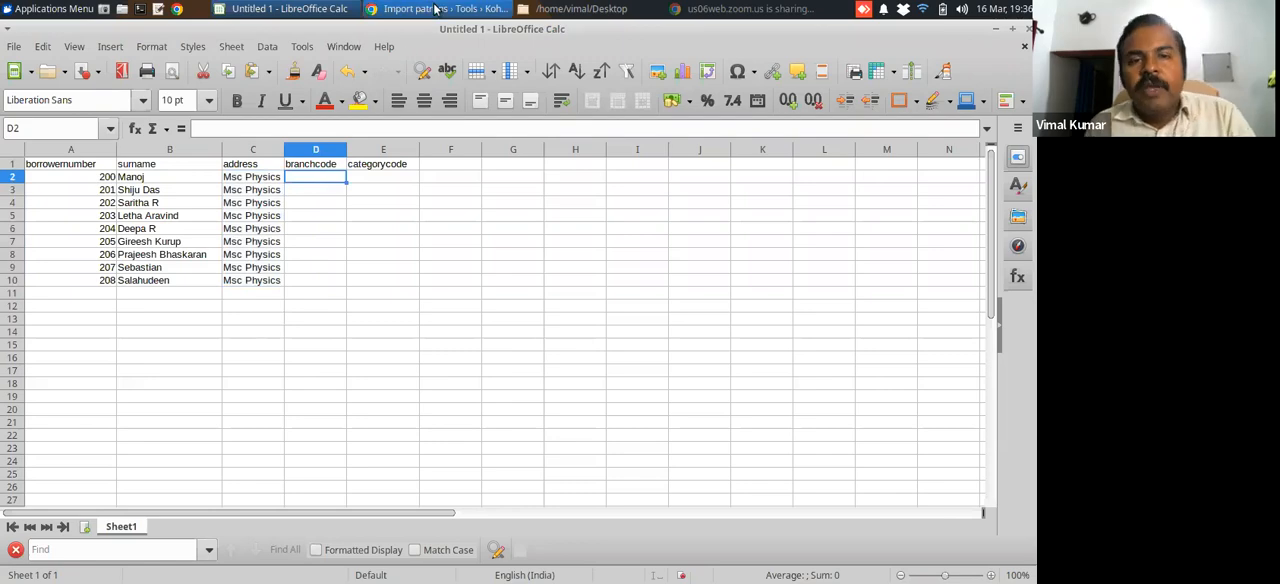
pyautogui.click(436, 9)
pyautogui.scroll(10, 72, 245)
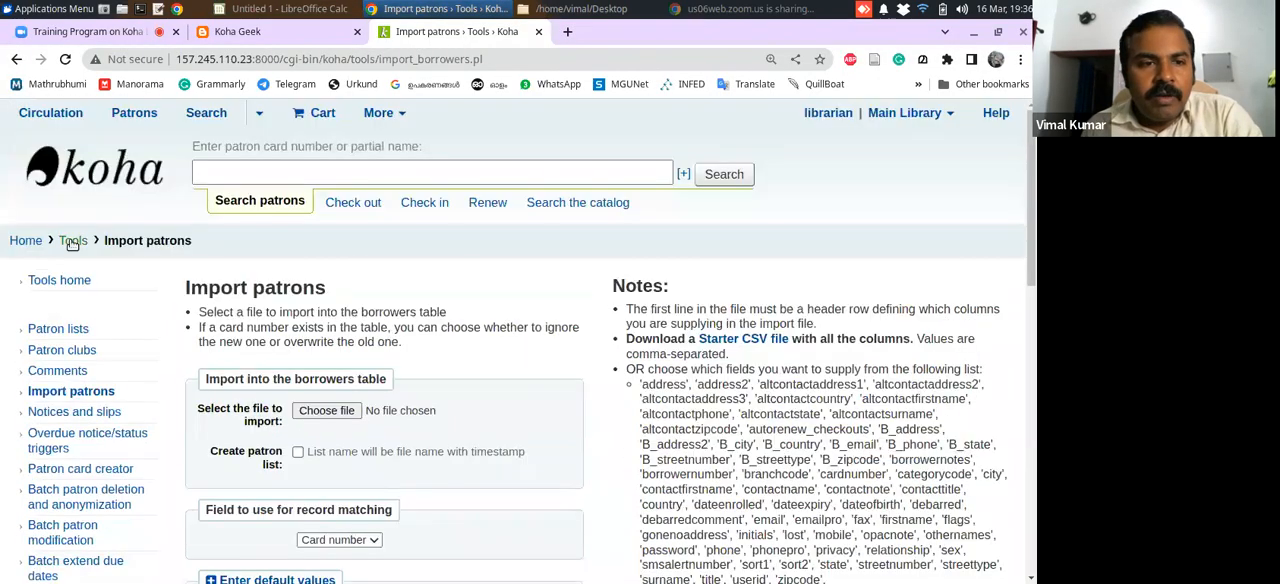
pyautogui.click(26, 240)
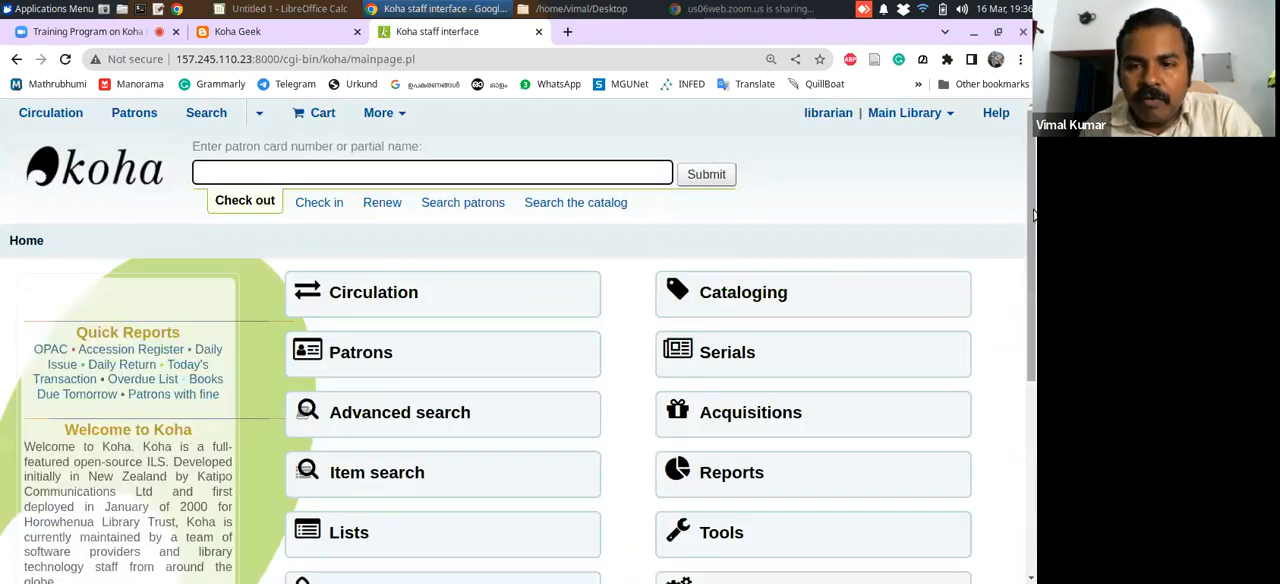
pyautogui.scroll(-2, 1030, 304)
pyautogui.click(710, 310)
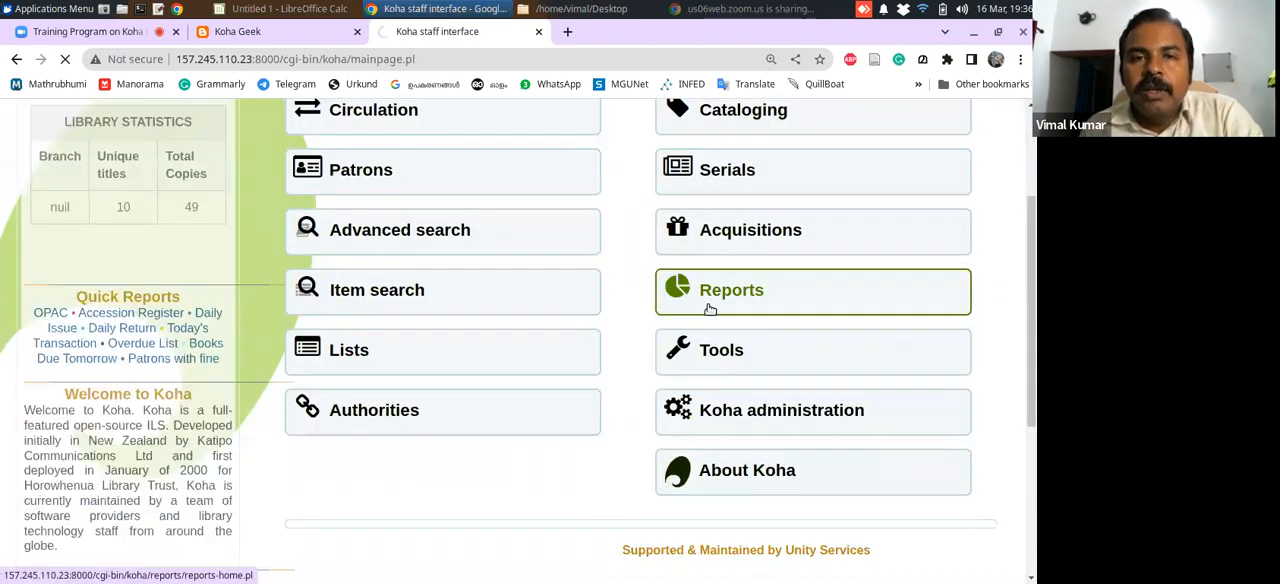
# Look up the Main Library's branch code in Koha's list of defined libraries
pyautogui.click(285, 8)
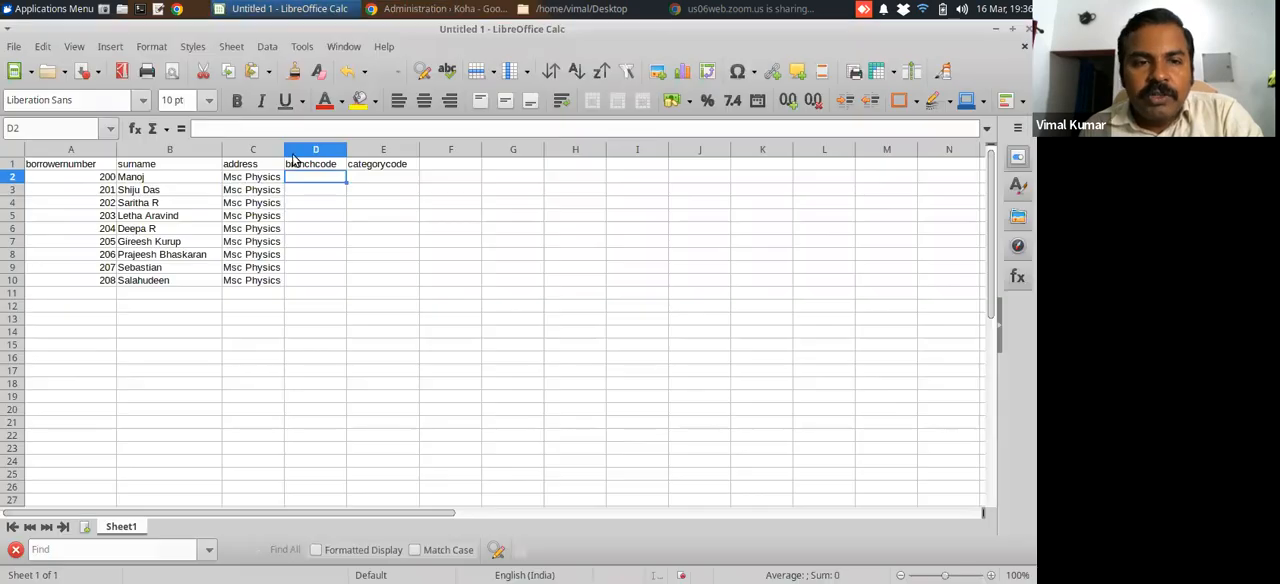
pyautogui.click(403, 12)
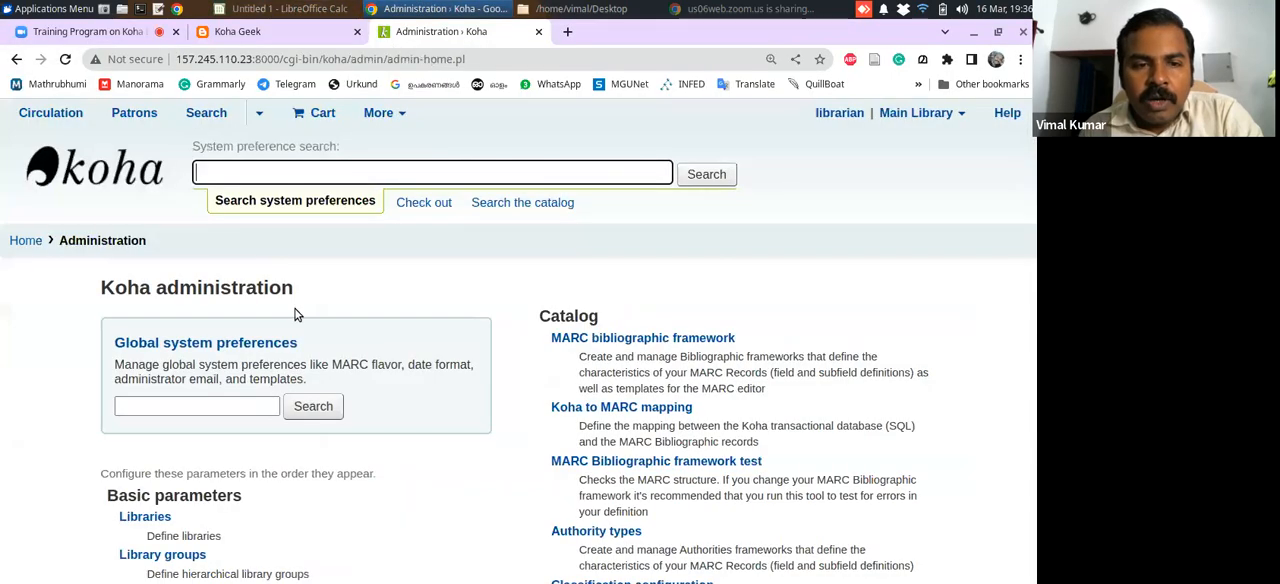
pyautogui.click(135, 517)
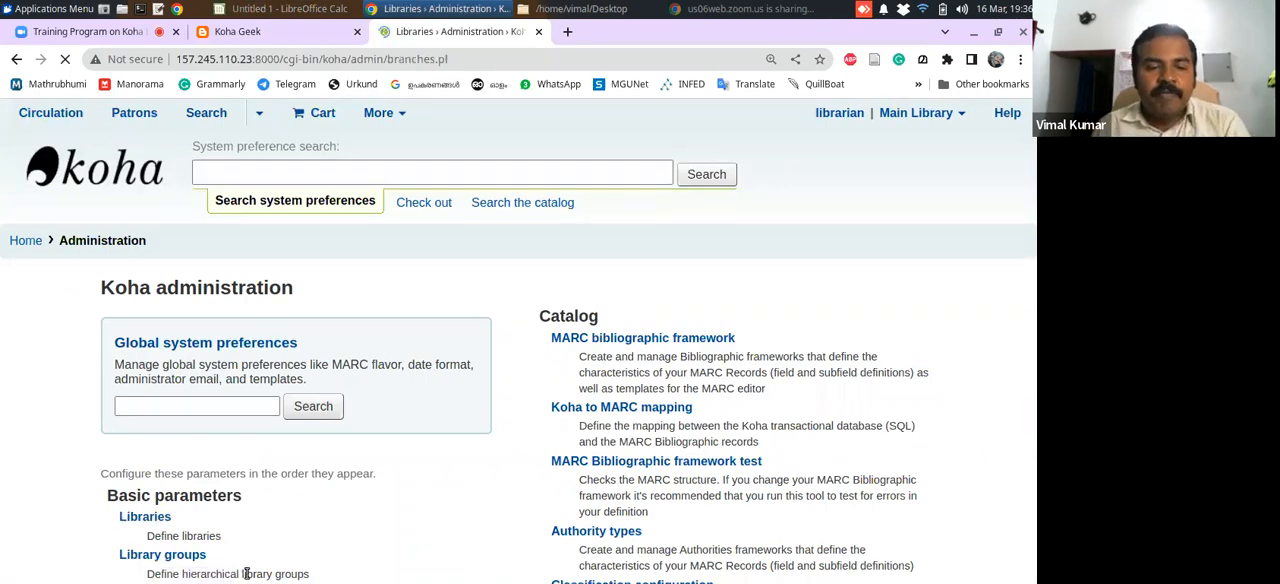
pyautogui.moveTo(1031, 203); pyautogui.dragTo(1031, 283)
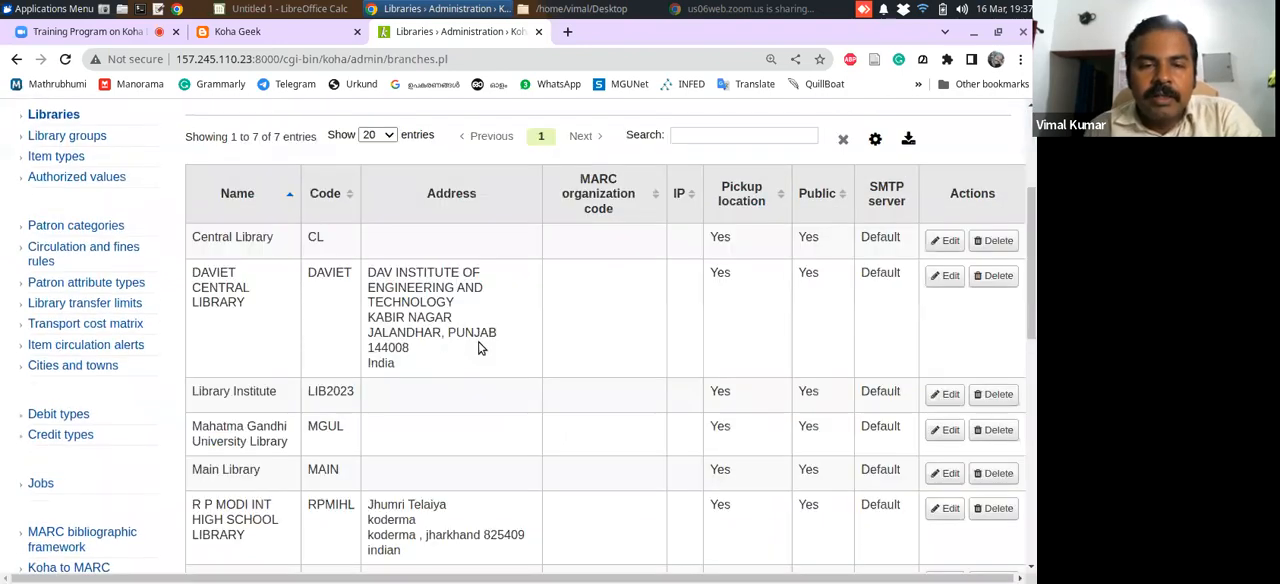
pyautogui.moveTo(1029, 280); pyautogui.dragTo(1027, 330)
pyautogui.moveTo(309, 313); pyautogui.dragTo(346, 313)
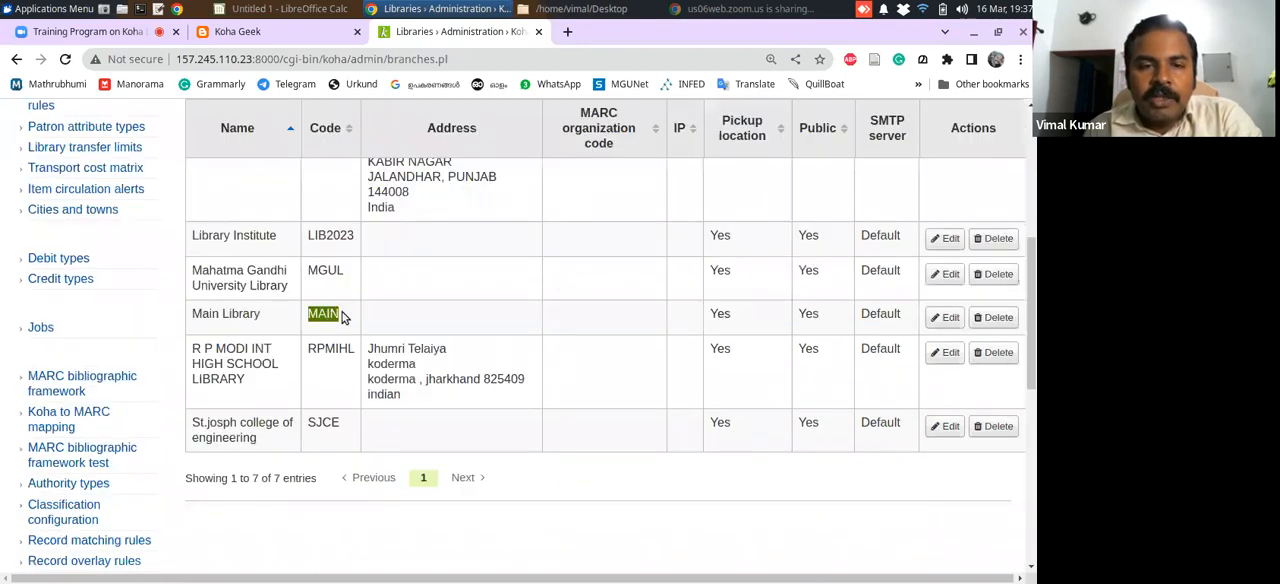
pyautogui.click(281, 320)
pyautogui.moveTo(193, 316); pyautogui.dragTo(346, 314)
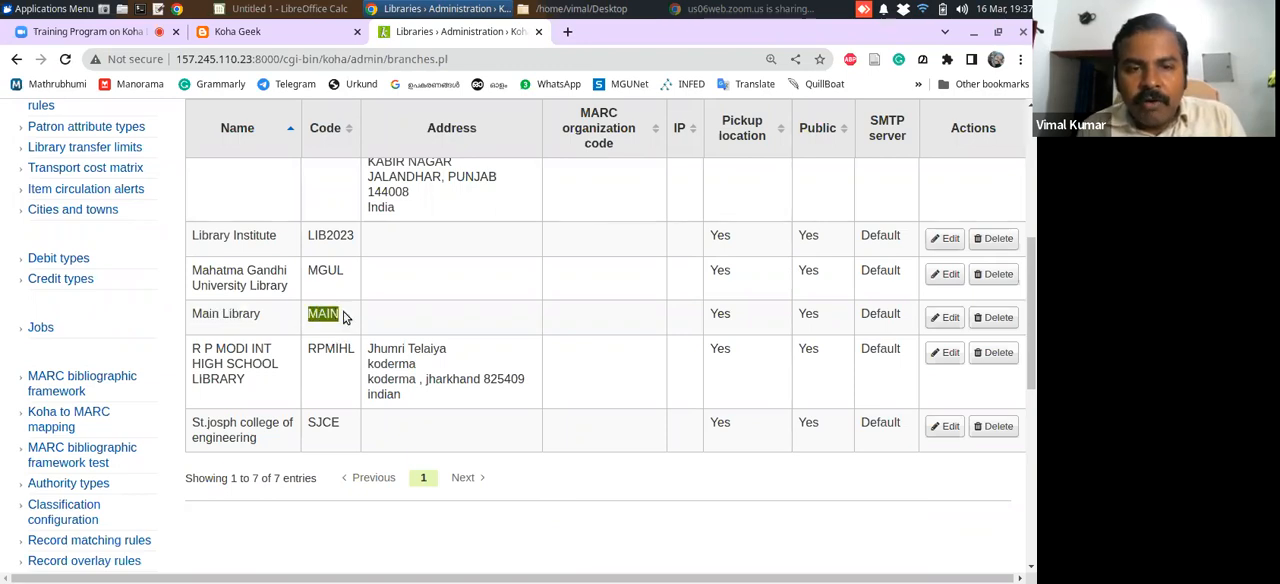
# Return to the Calc spreadsheet, enter MAIN as the branch code in D2 and fill it down through D10
pyautogui.click(289, 8)
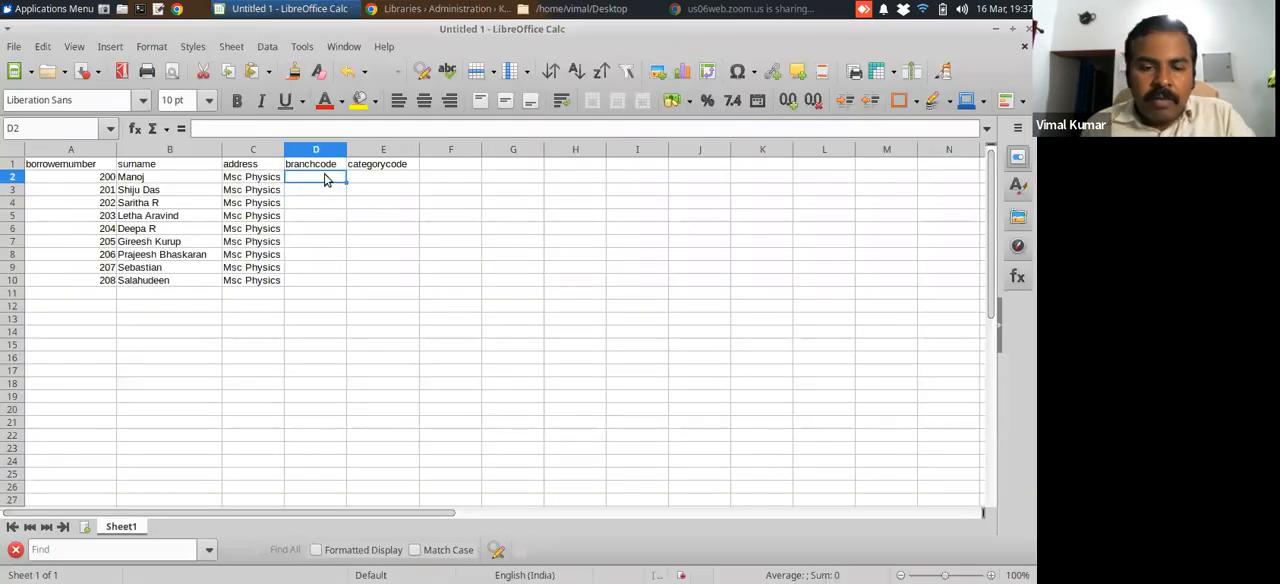
pyautogui.write('MAIN')
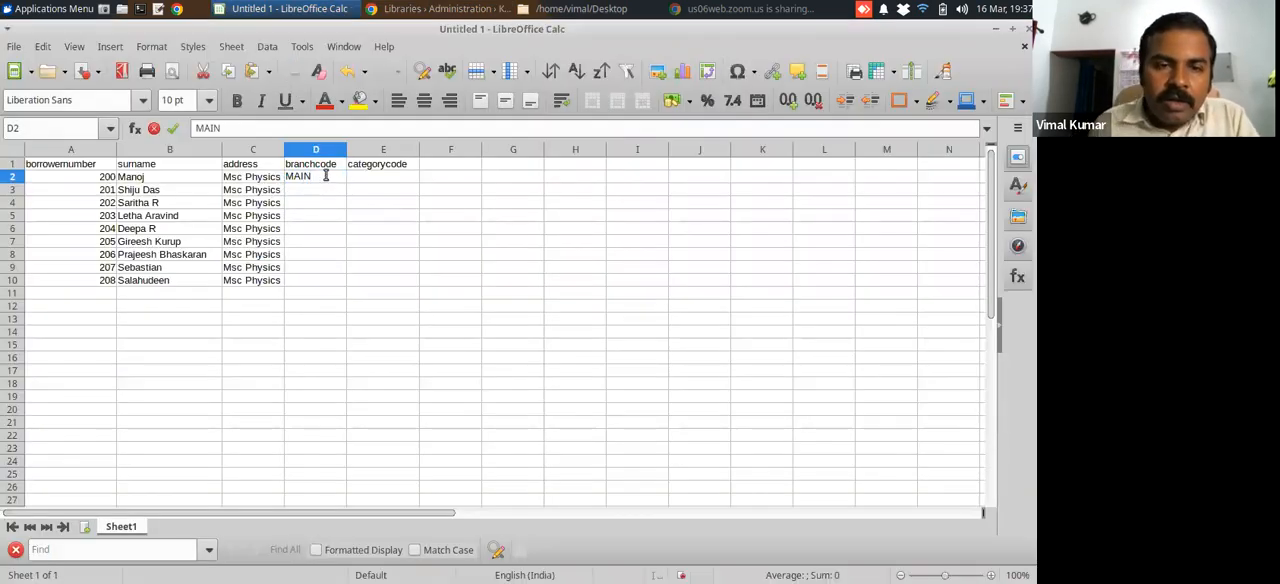
pyautogui.press('Return')
pyautogui.click(330, 181)
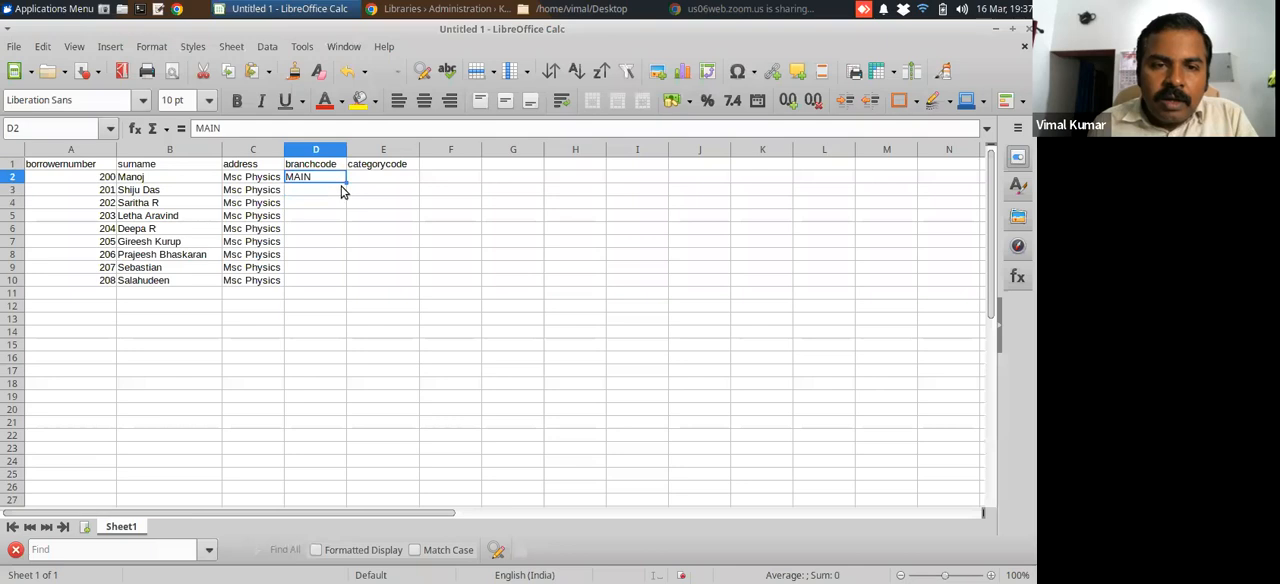
pyautogui.moveTo(345, 183); pyautogui.dragTo(340, 284)
# Select cell E2 for the first category code, and look up the Postgraduate code in Koha's patron categories
pyautogui.click(368, 178)
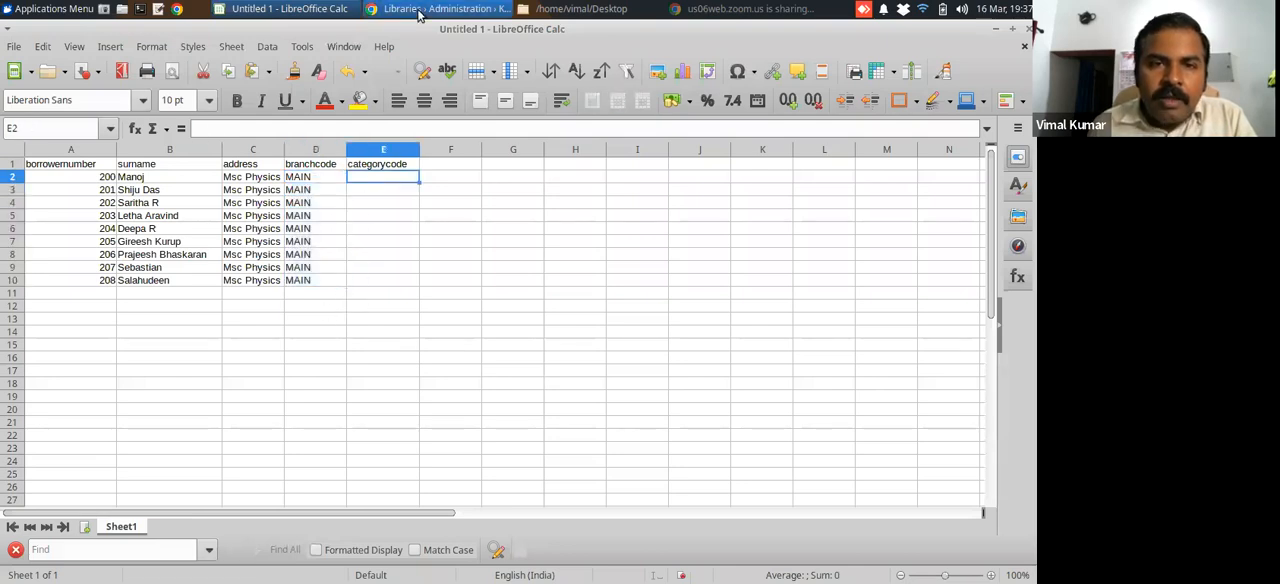
pyautogui.click(418, 8)
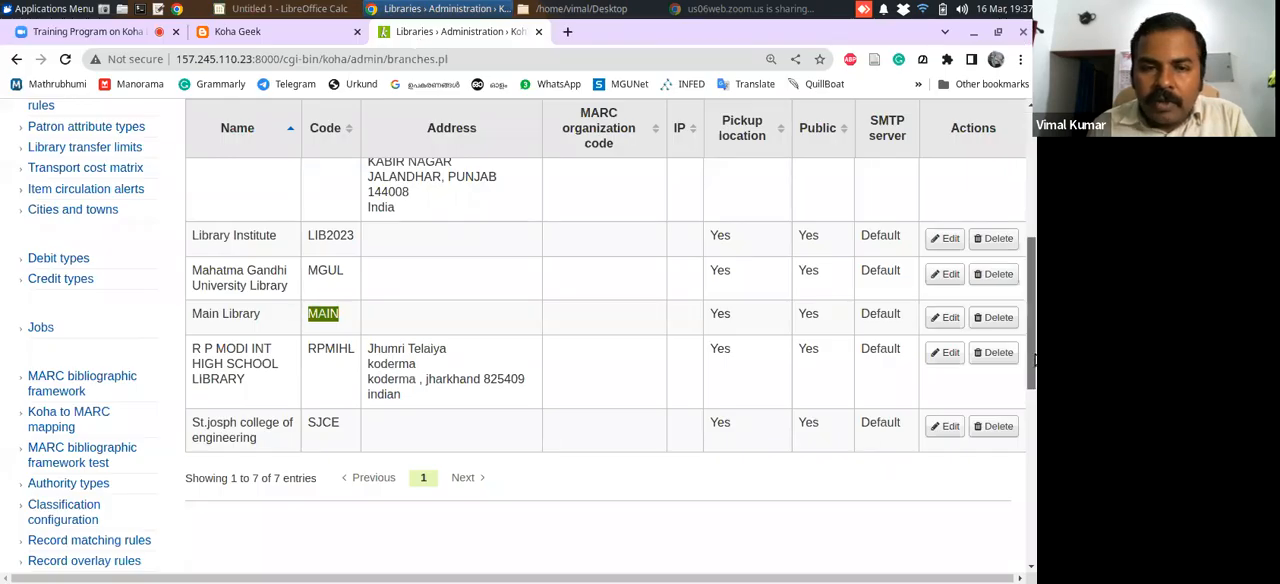
pyautogui.scroll(1, 1027, 325)
pyautogui.scroll(3, 1027, 325)
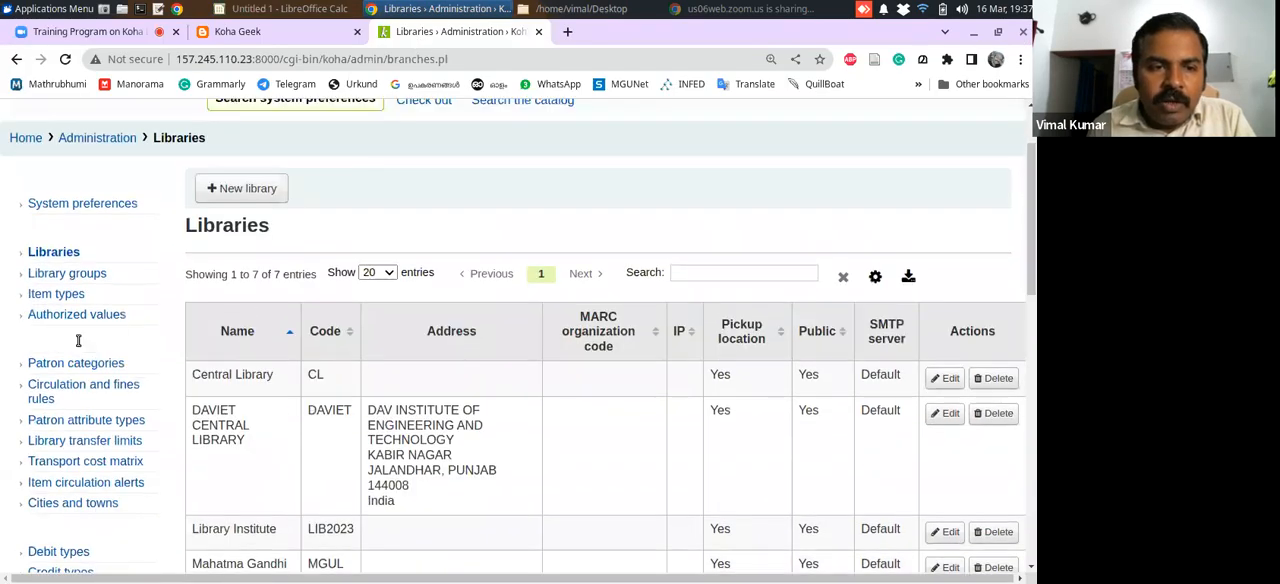
pyautogui.click(97, 366)
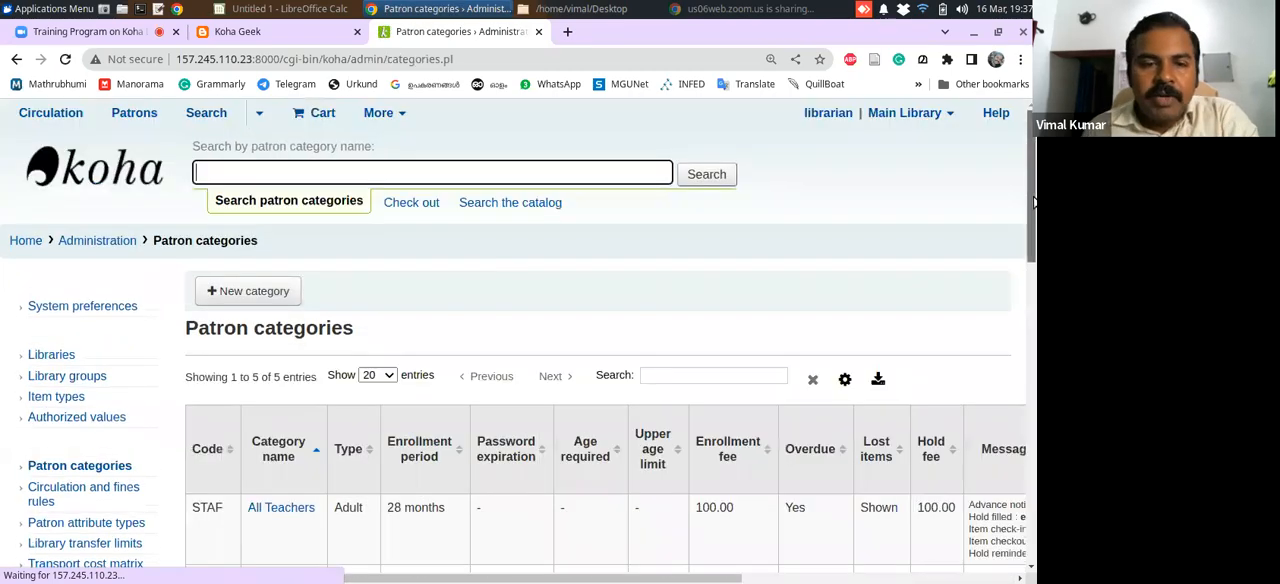
pyautogui.moveTo(1034, 202); pyautogui.dragTo(1033, 334)
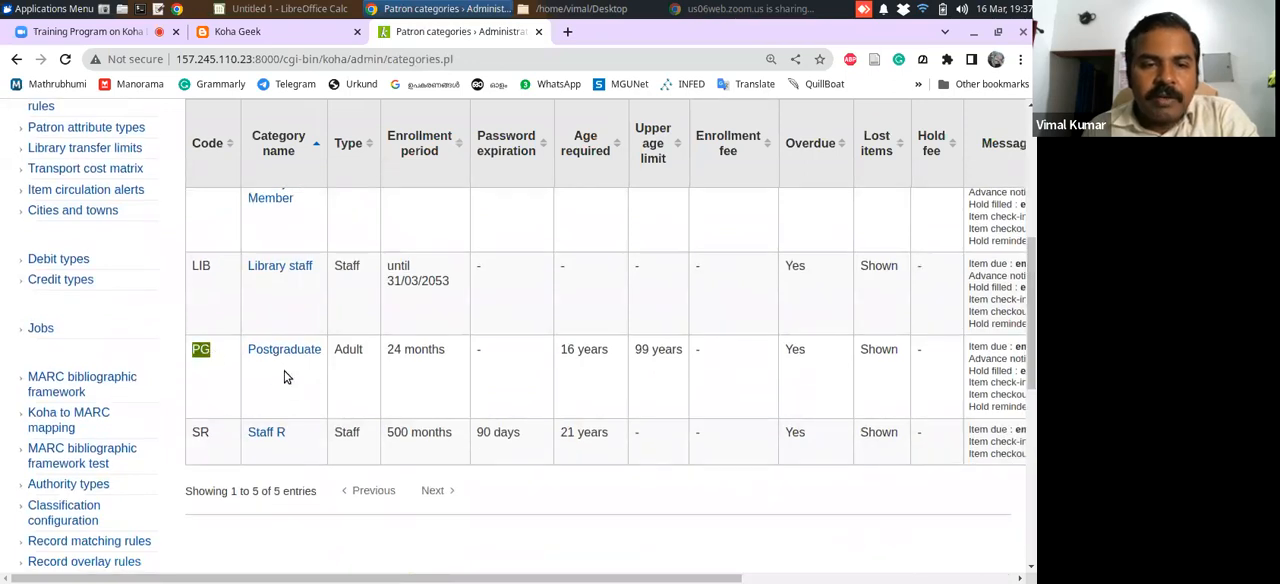
pyautogui.doubleClick(200, 349)
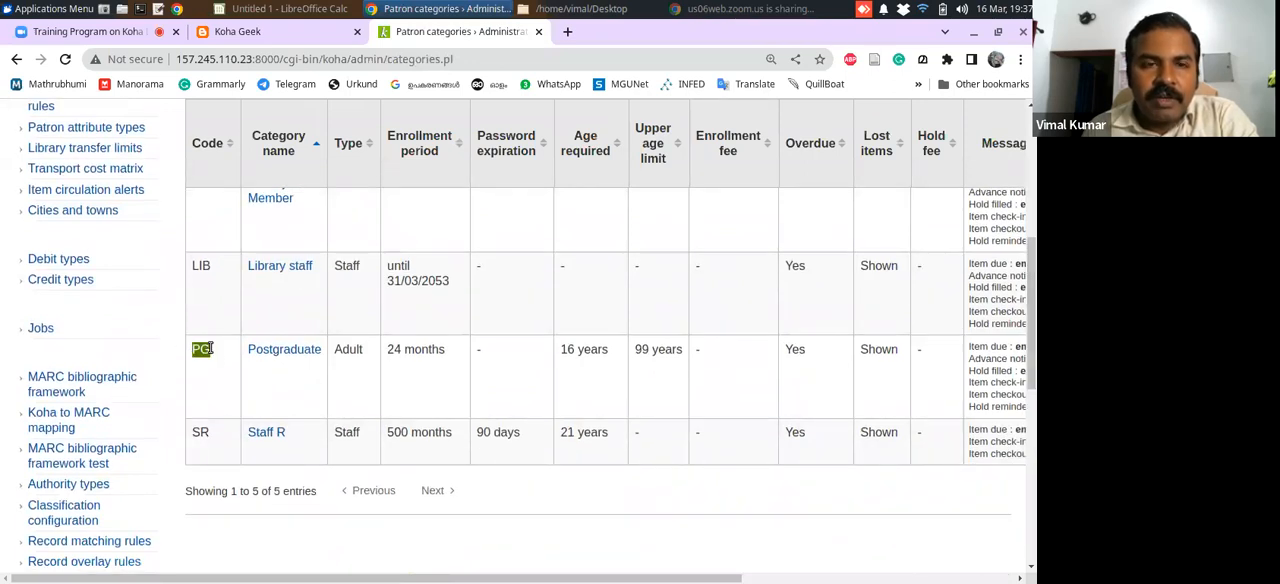
# Back in Calc, enter PG as the category code in E2 and fill it down through E10
pyautogui.click(279, 16)
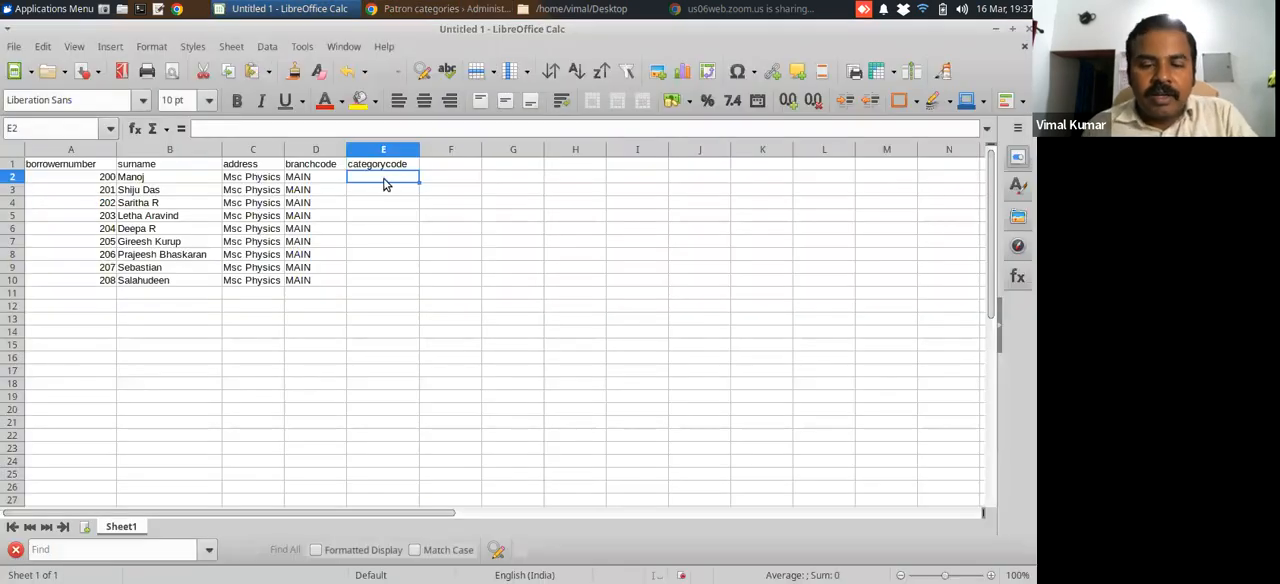
pyautogui.write('PG')
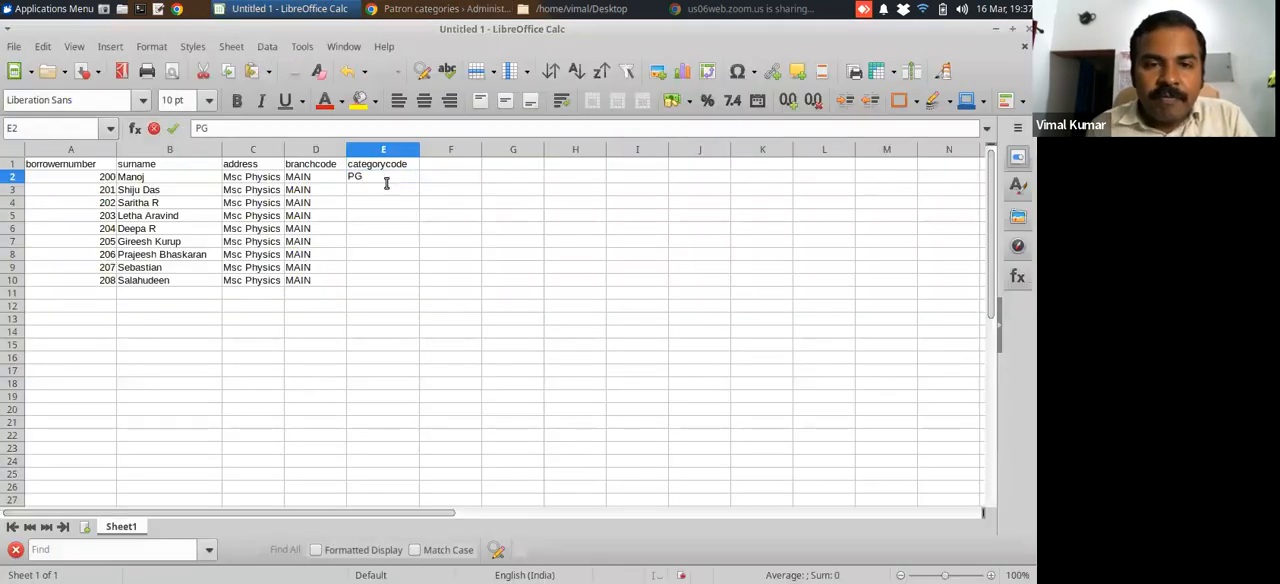
pyautogui.press('Return')
pyautogui.click(383, 181)
pyautogui.moveTo(418, 183); pyautogui.dragTo(417, 284)
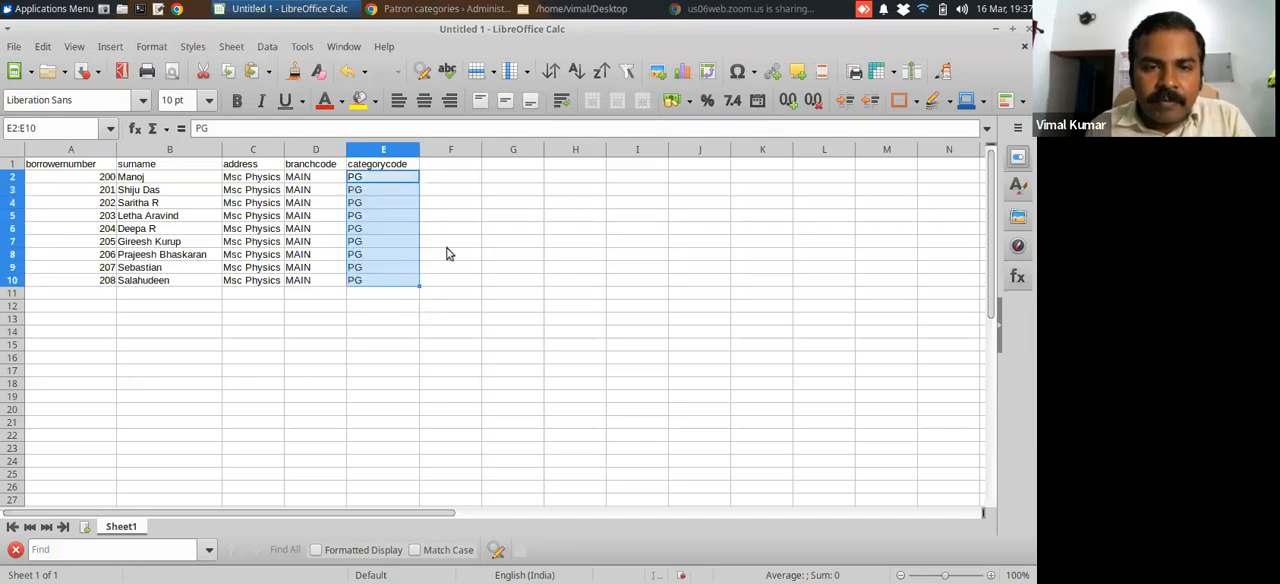
pyautogui.click(446, 254)
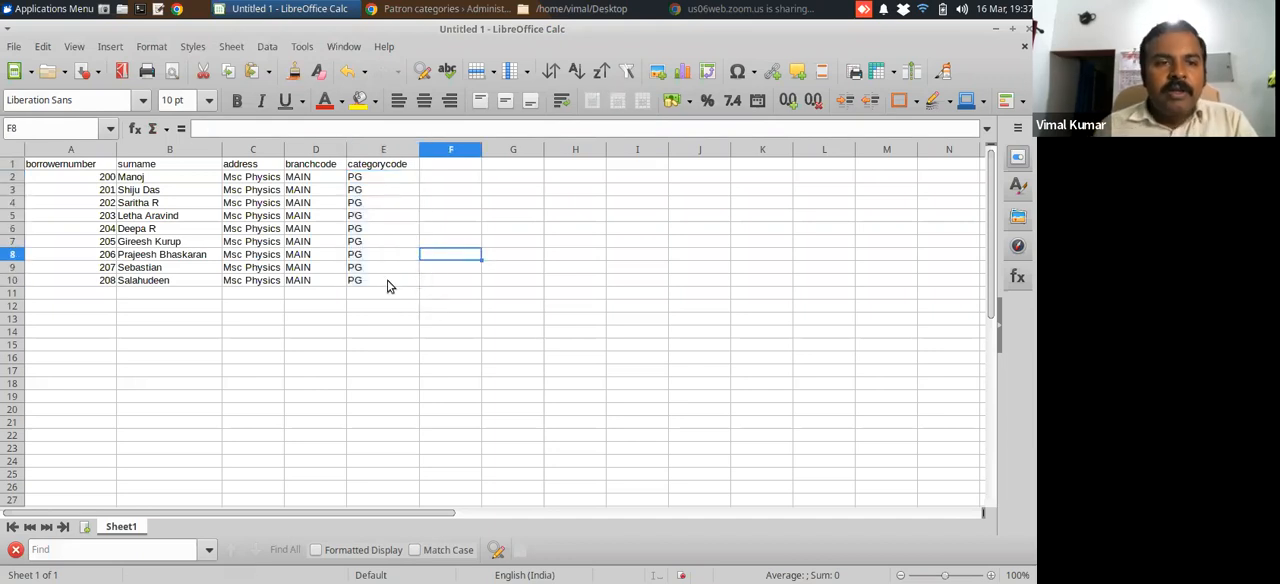
# Left-align the contents of the whole sheet
pyautogui.click(12, 149)
pyautogui.click(397, 106)
pyautogui.click(165, 230)
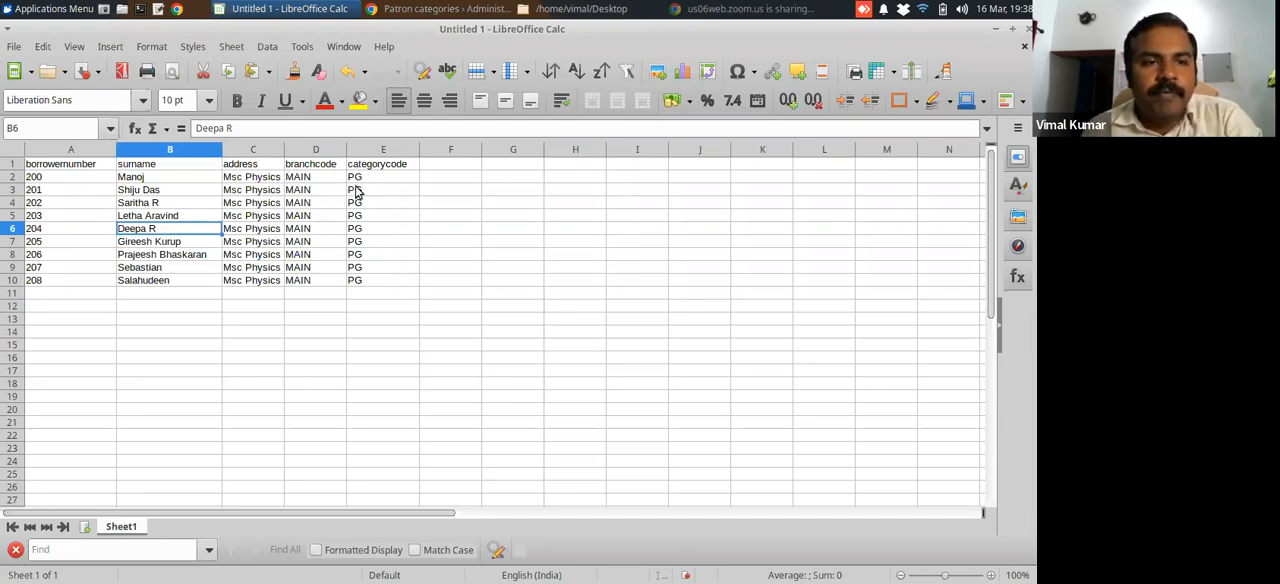
pyautogui.click(305, 184)
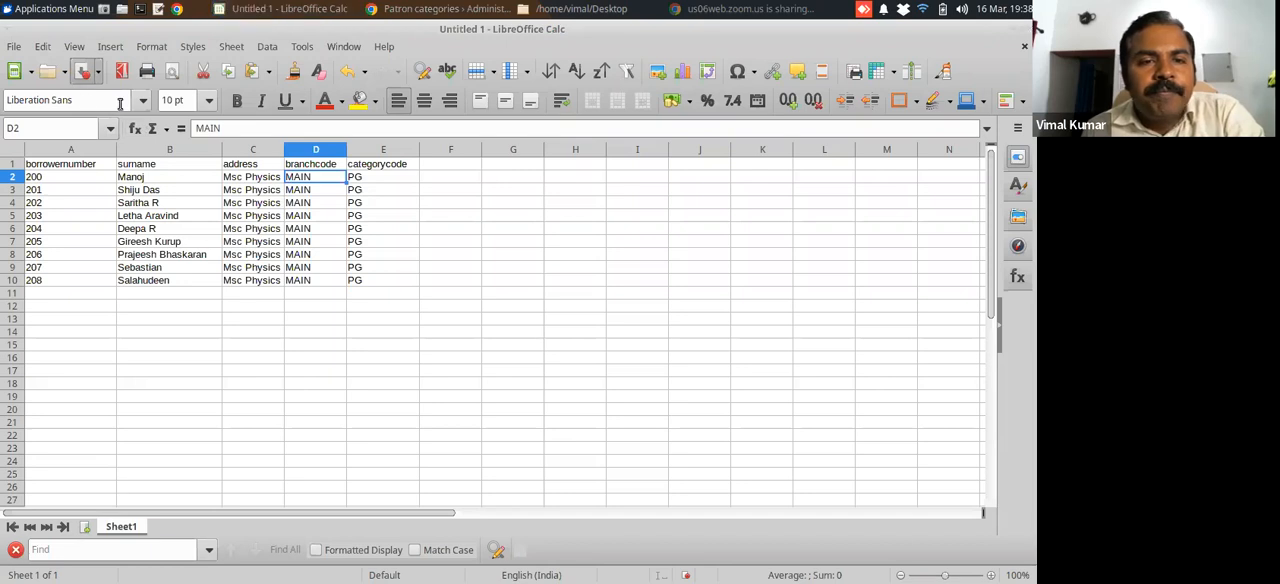
# Save the spreadsheet as patrons in the Documents folder in Text CSV (.csv) format, with Unicode (UTF-8) and a comma field delimiter
pyautogui.click(84, 71)
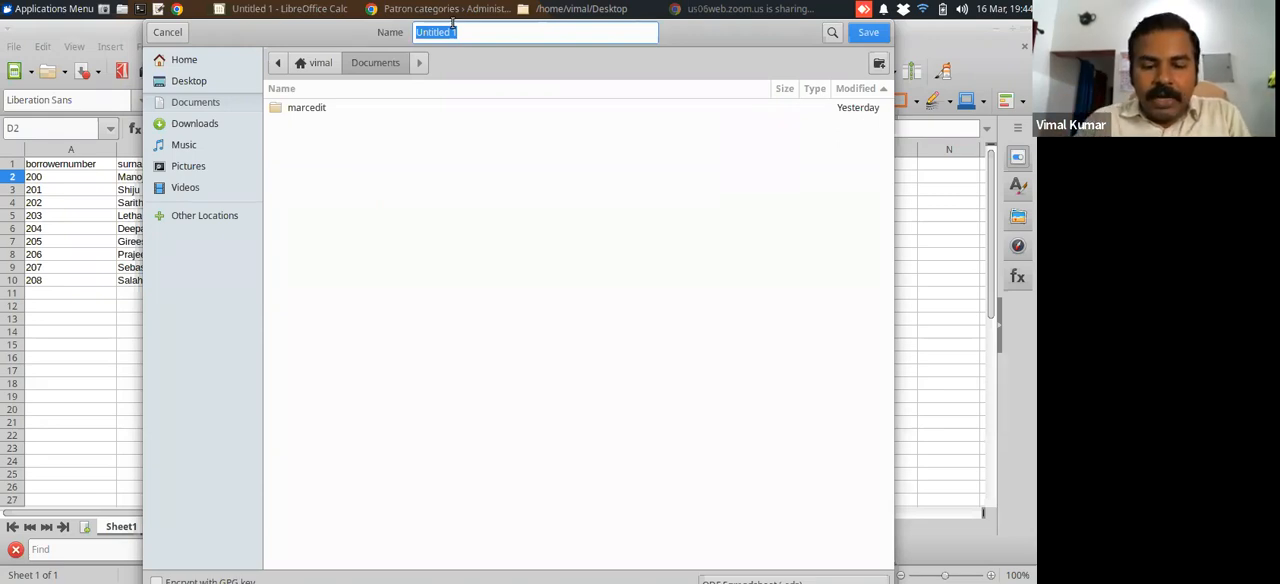
pyautogui.write('patrons')
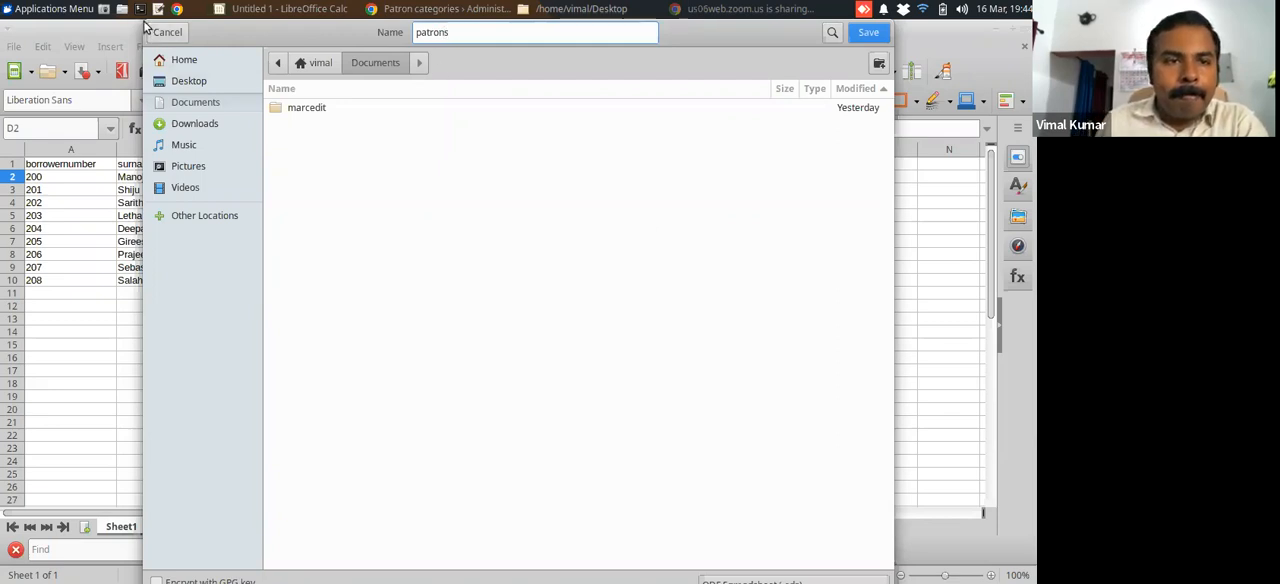
pyautogui.moveTo(145, 27); pyautogui.dragTo(255, 145)
pyautogui.moveTo(359, 150); pyautogui.dragTo(283, 30)
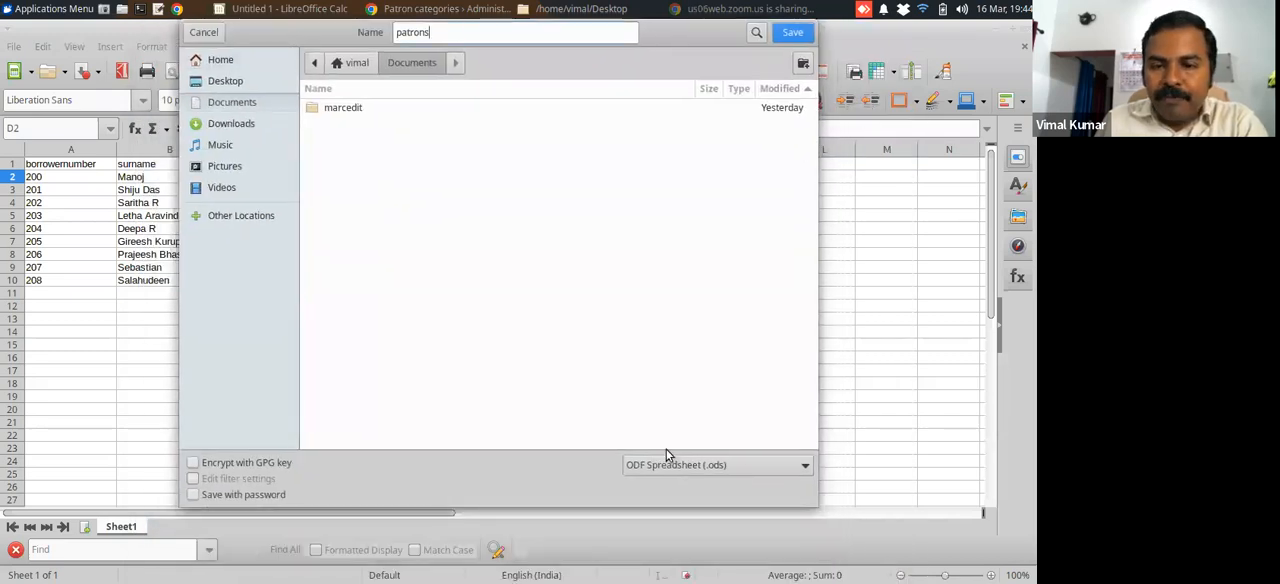
pyautogui.click(797, 470)
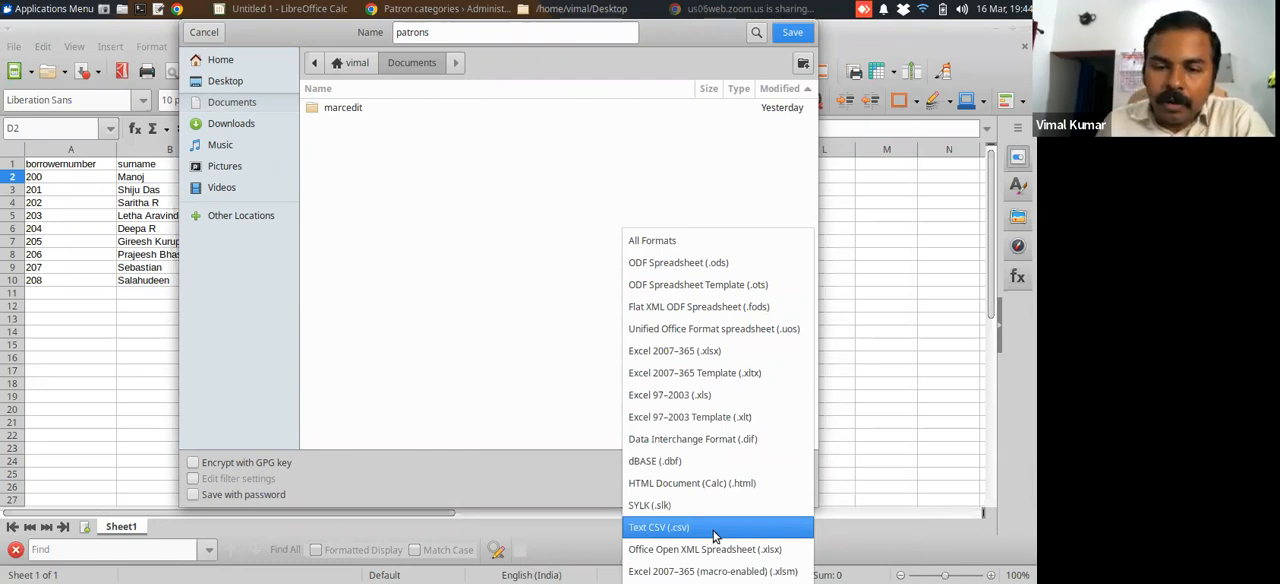
pyautogui.click(707, 534)
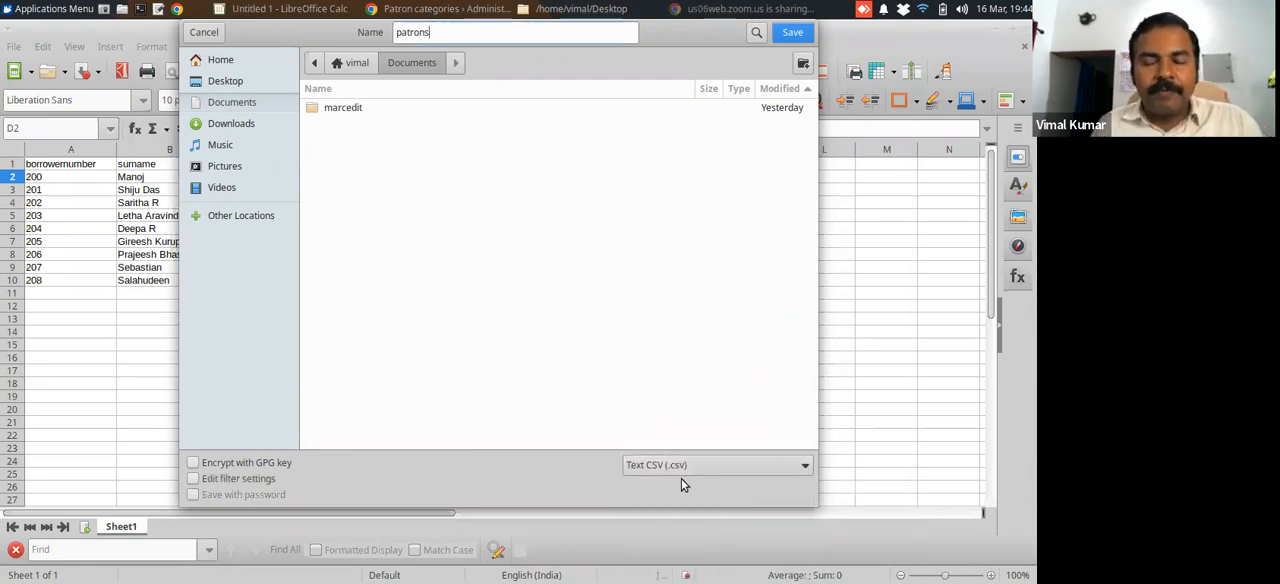
pyautogui.click(791, 33)
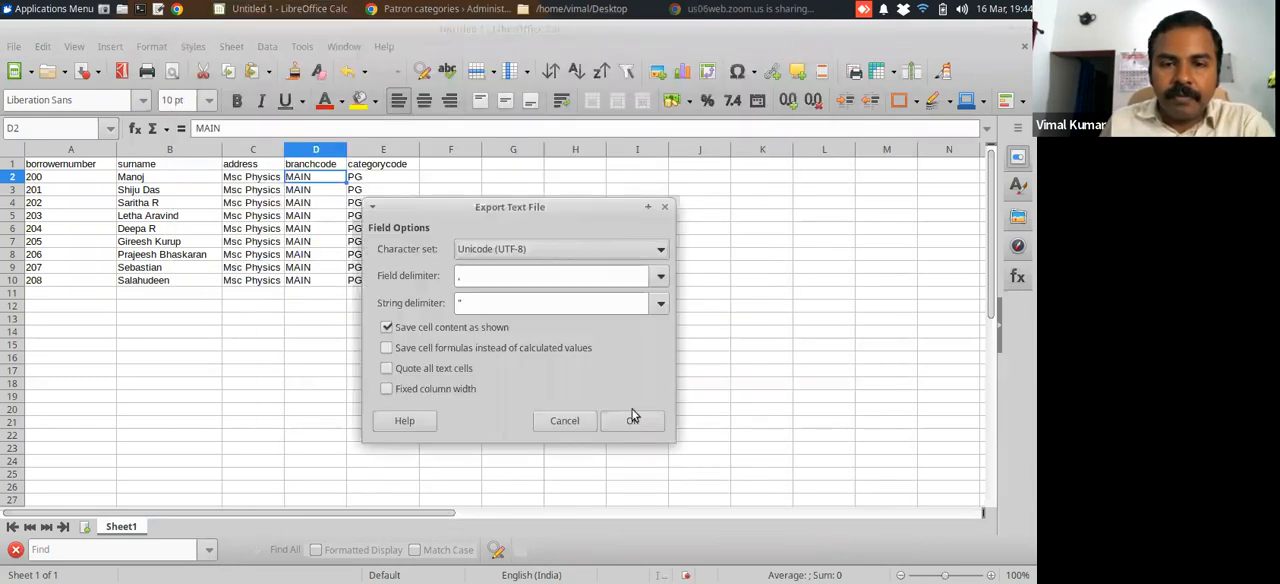
pyautogui.click(634, 419)
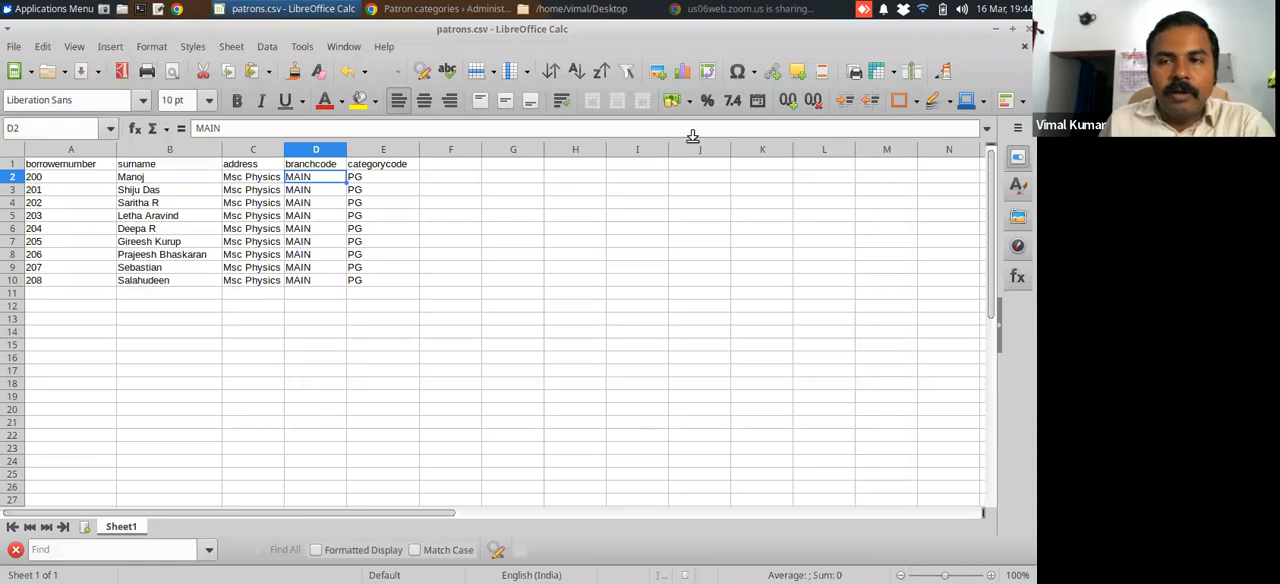
# Close the spreadsheet and LibreOffice, and go to the Documents folder in the file manager
pyautogui.click(1024, 48)
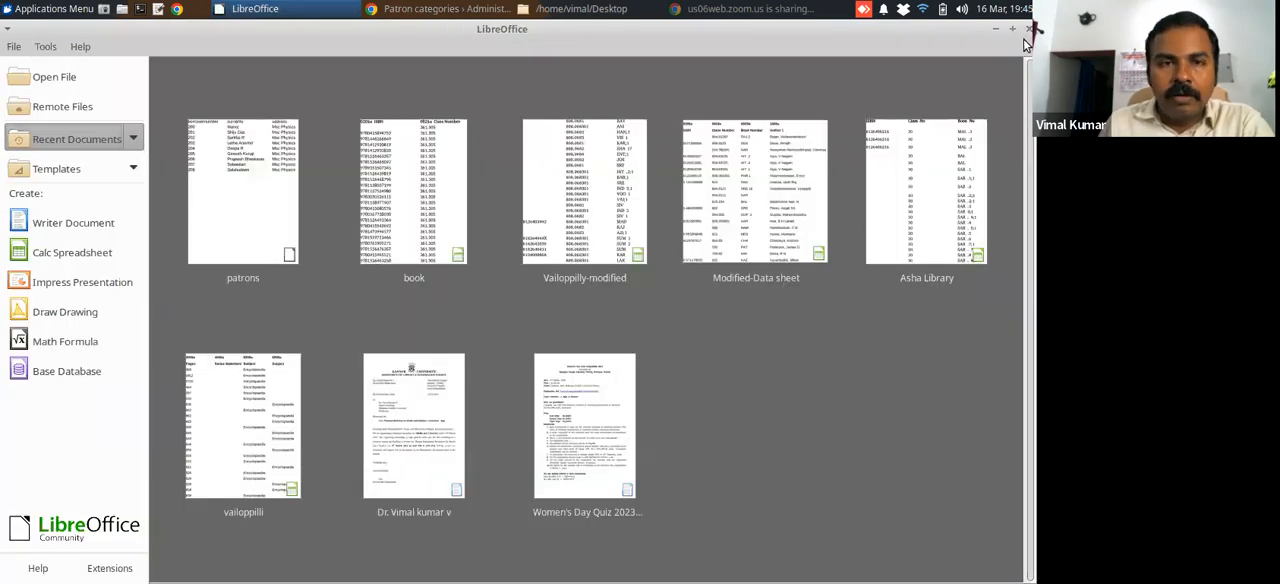
pyautogui.click(1028, 30)
pyautogui.click(435, 10)
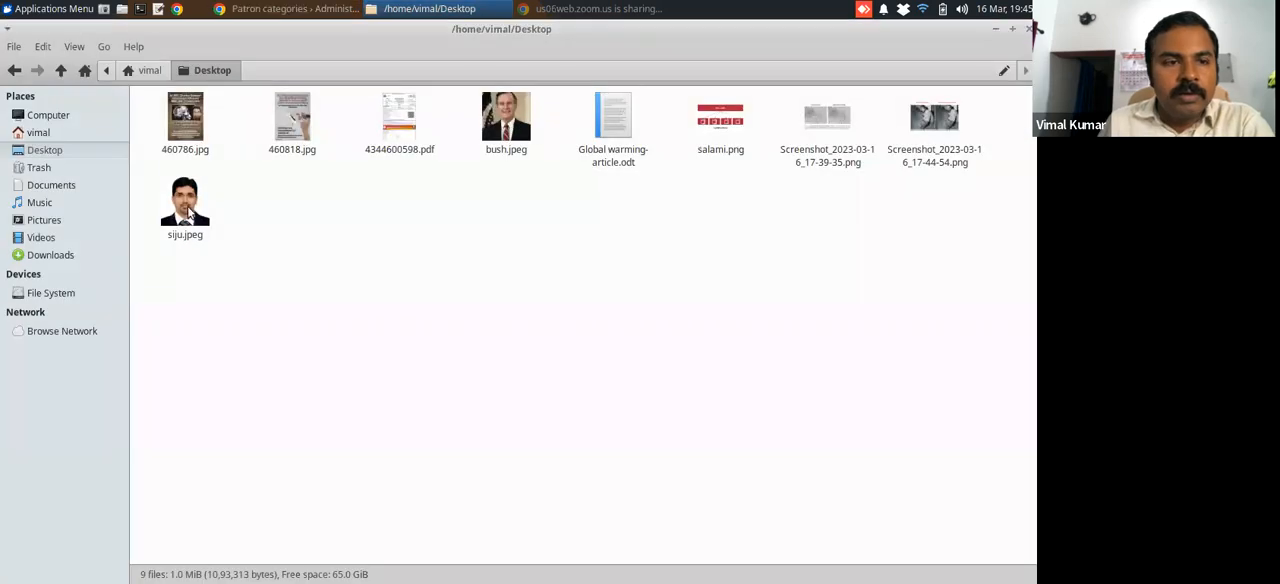
pyautogui.click(58, 188)
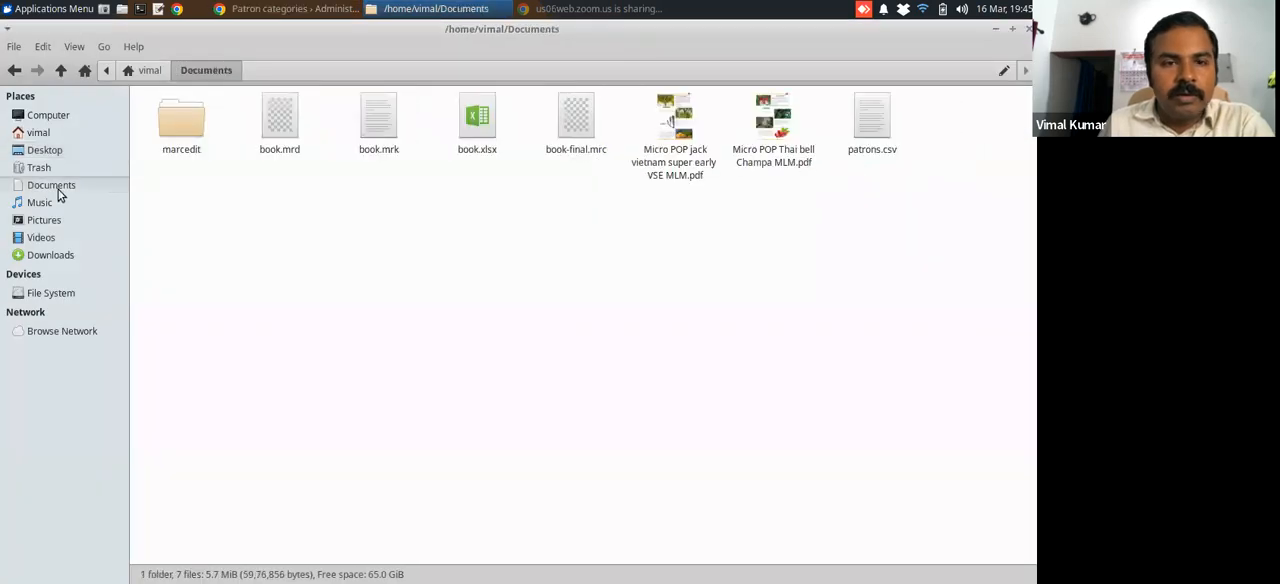
# Open patrons.csv in LibreOffice Calc with the import settings accepted, examine its contents and close it
pyautogui.click(879, 128)
pyautogui.rightClick(877, 127)
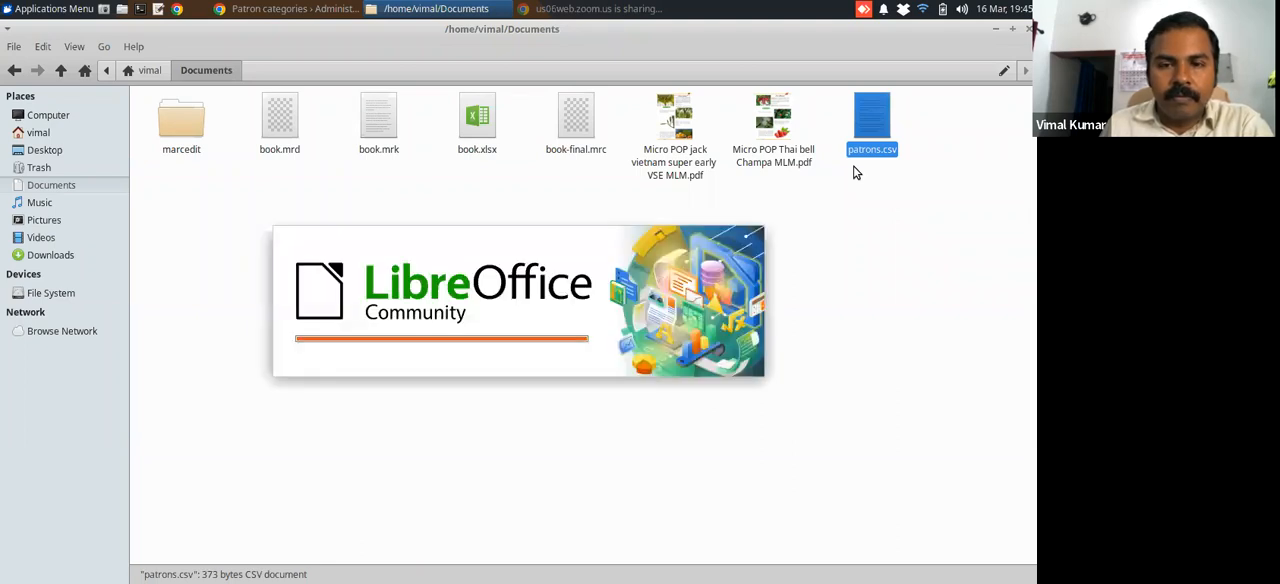
pyautogui.click(728, 516)
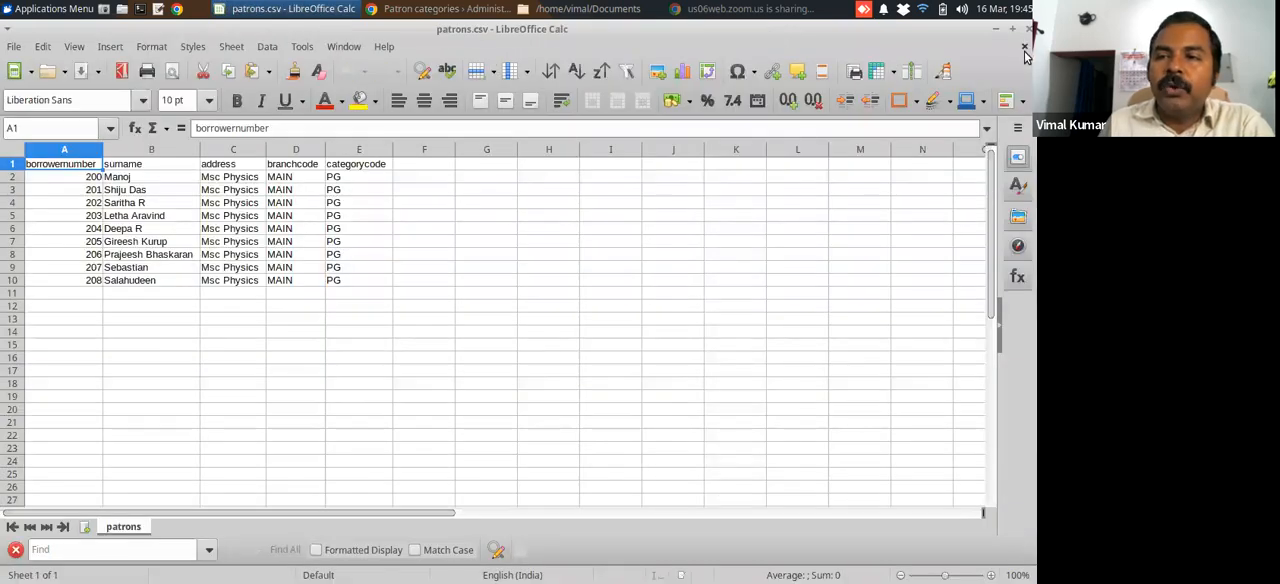
pyautogui.click(1028, 30)
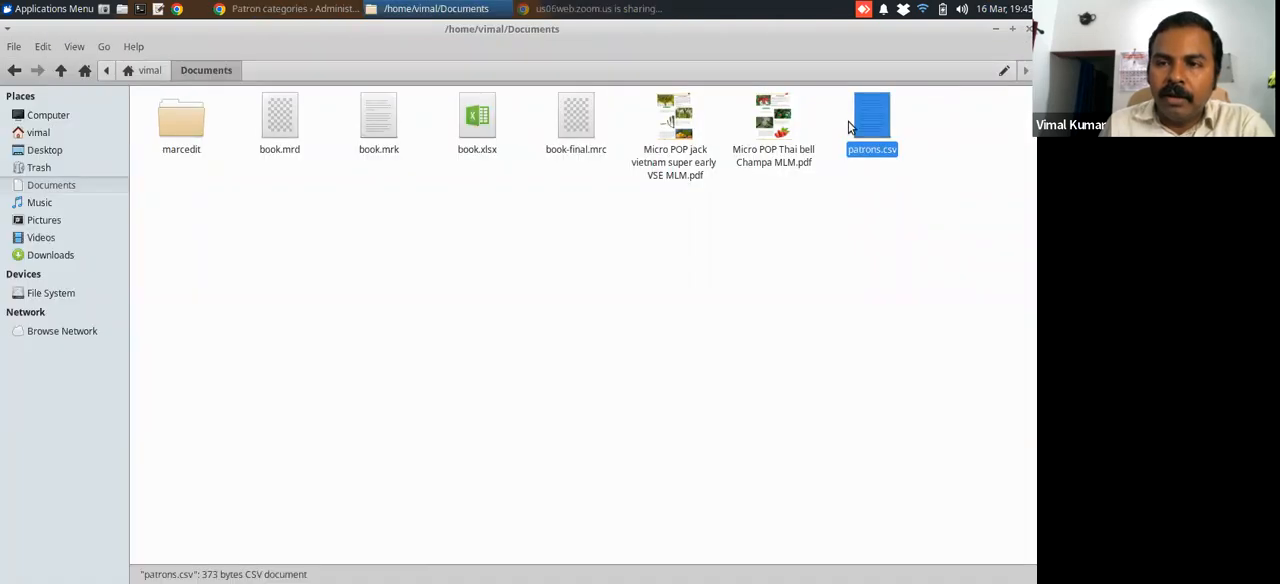
# Open patrons.csv in Mousepad, examine its comma-separated contents and close it
pyautogui.rightClick(880, 122)
pyautogui.moveTo(800, 148)
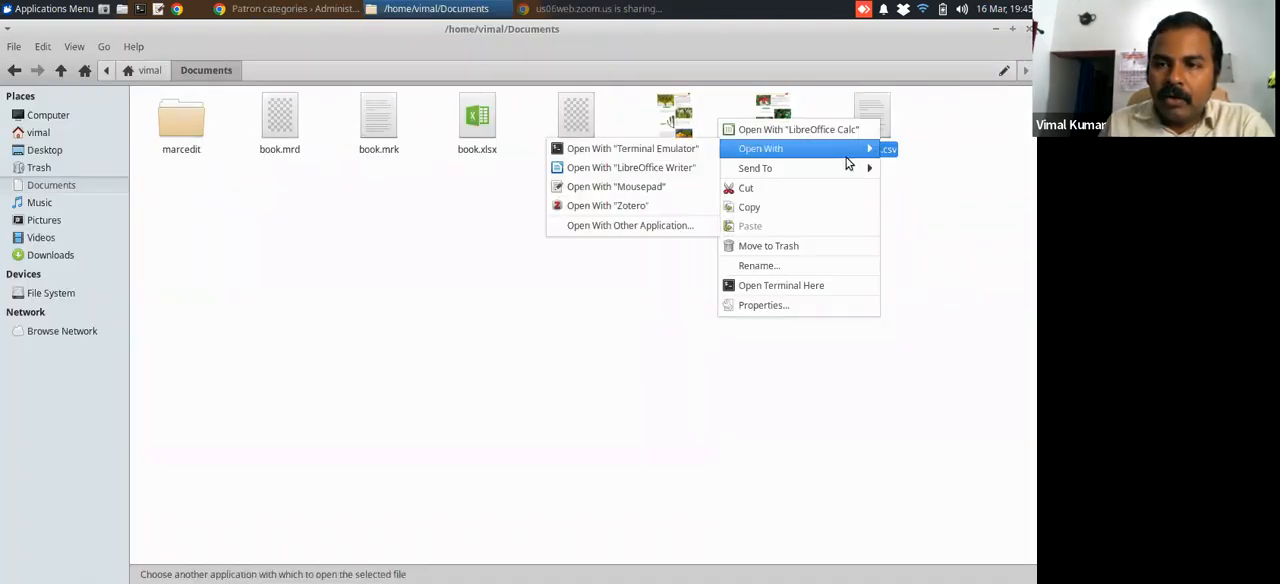
pyautogui.click(666, 190)
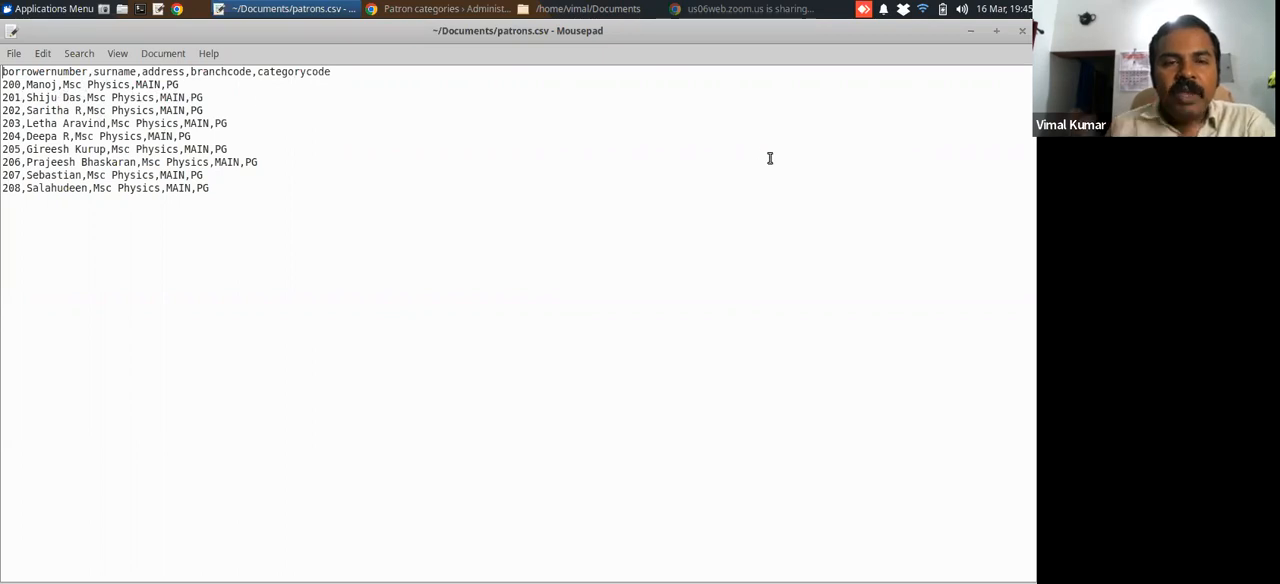
pyautogui.click(1023, 30)
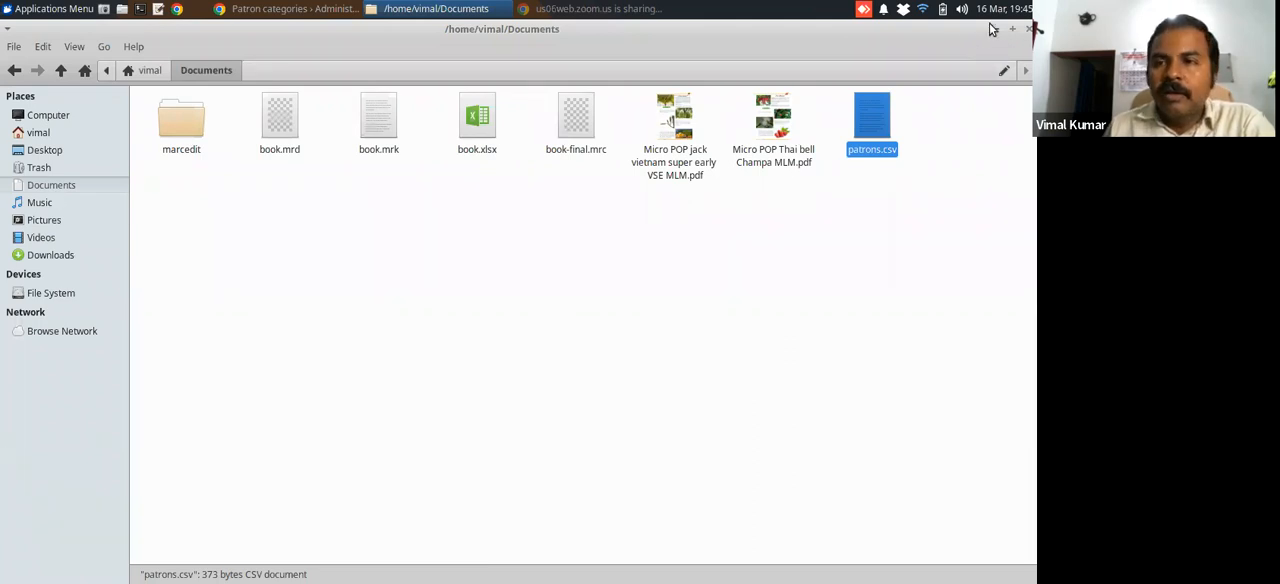
# Switch to Koha in the browser and open the Import patrons tool from the Tools page
pyautogui.hotkey('alt', 'Tab')
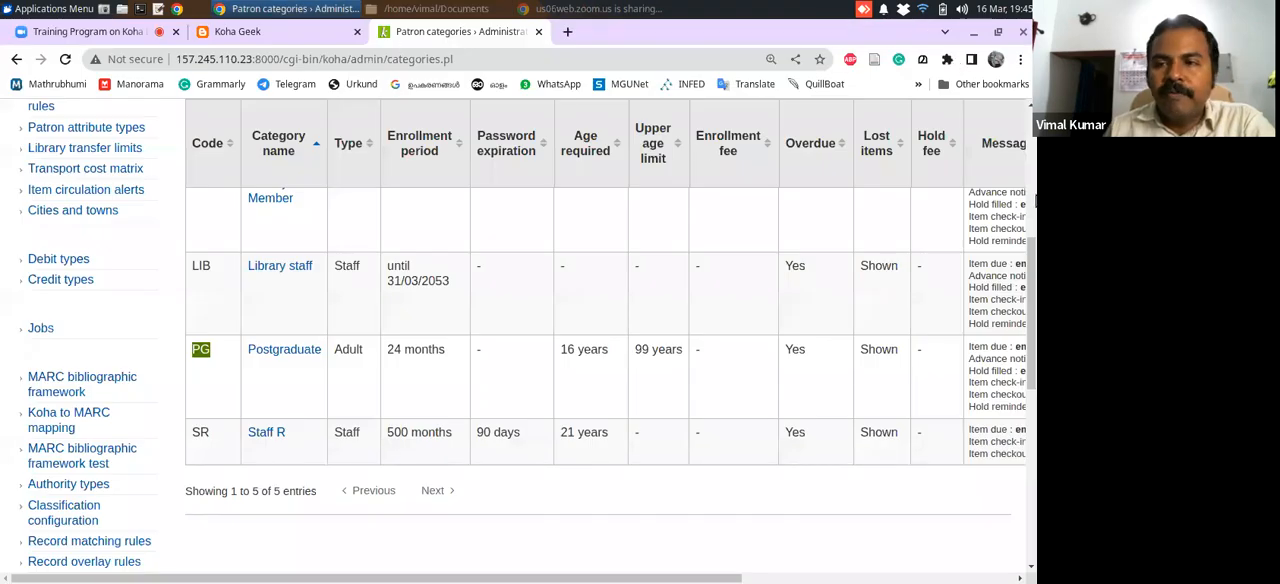
pyautogui.moveTo(1031, 250); pyautogui.dragTo(1031, 108)
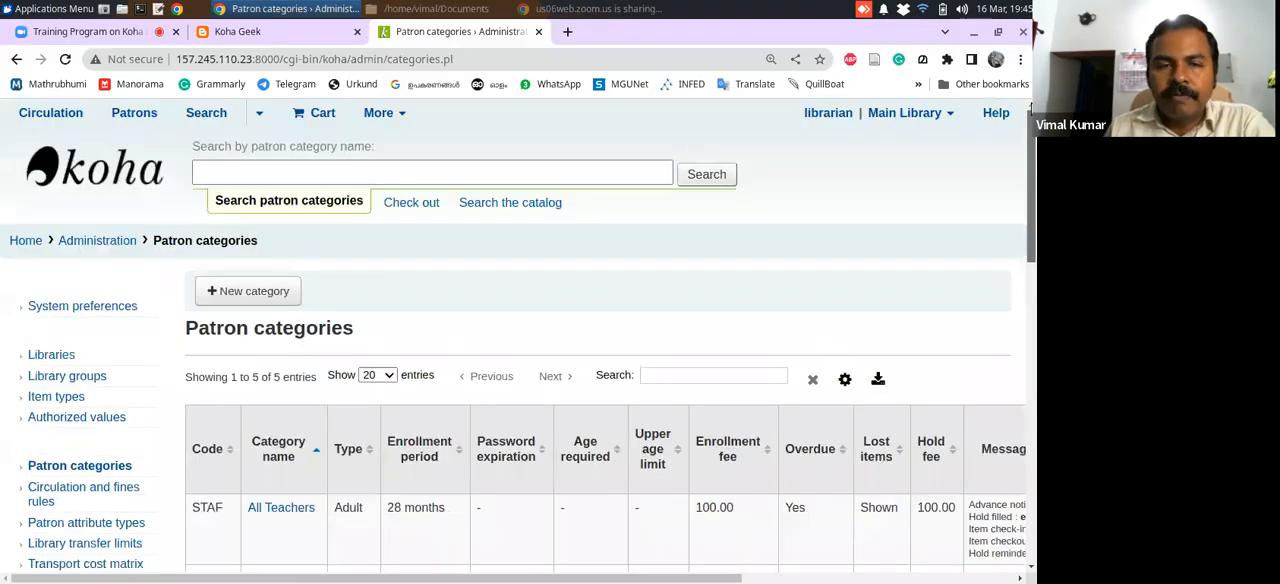
pyautogui.click(26, 245)
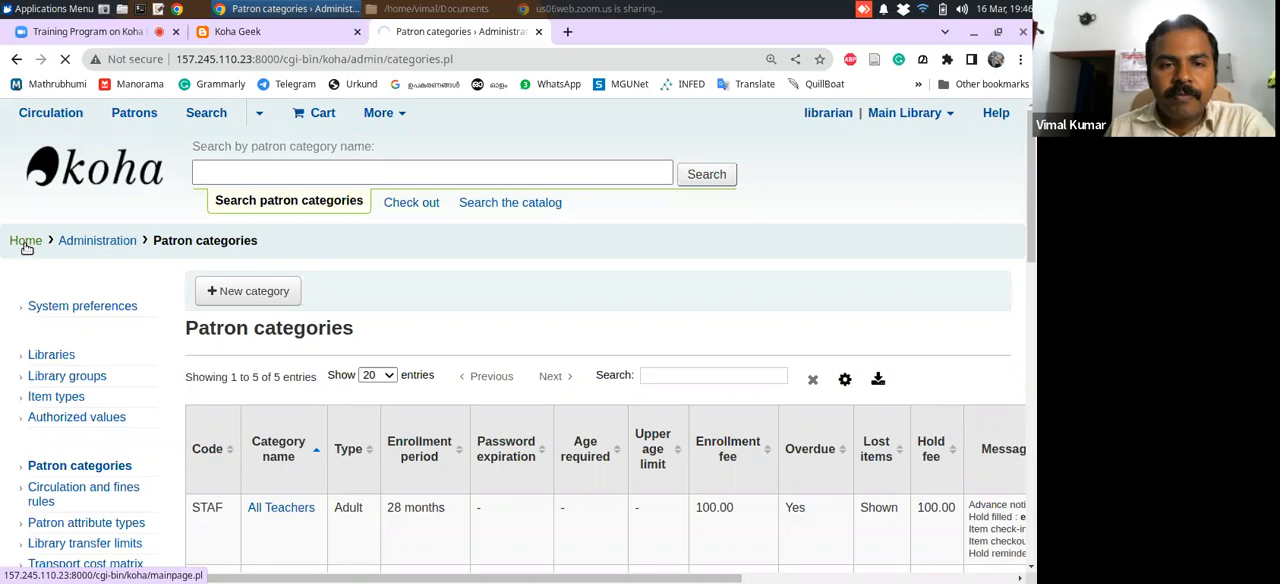
pyautogui.scroll(-2, 851, 417)
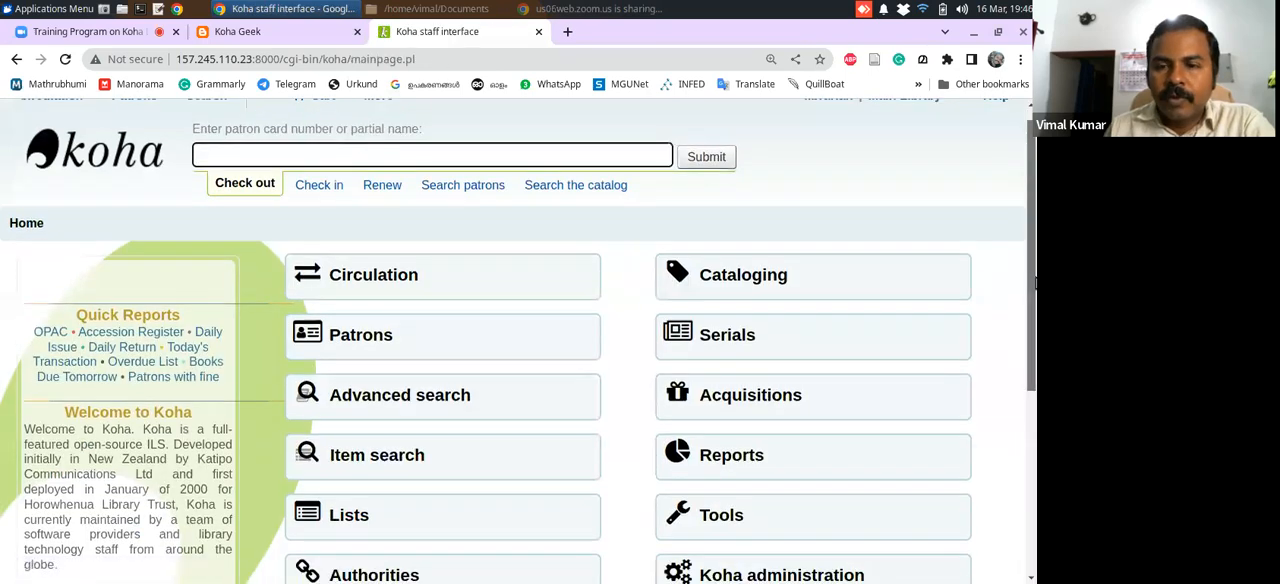
pyautogui.click(720, 428)
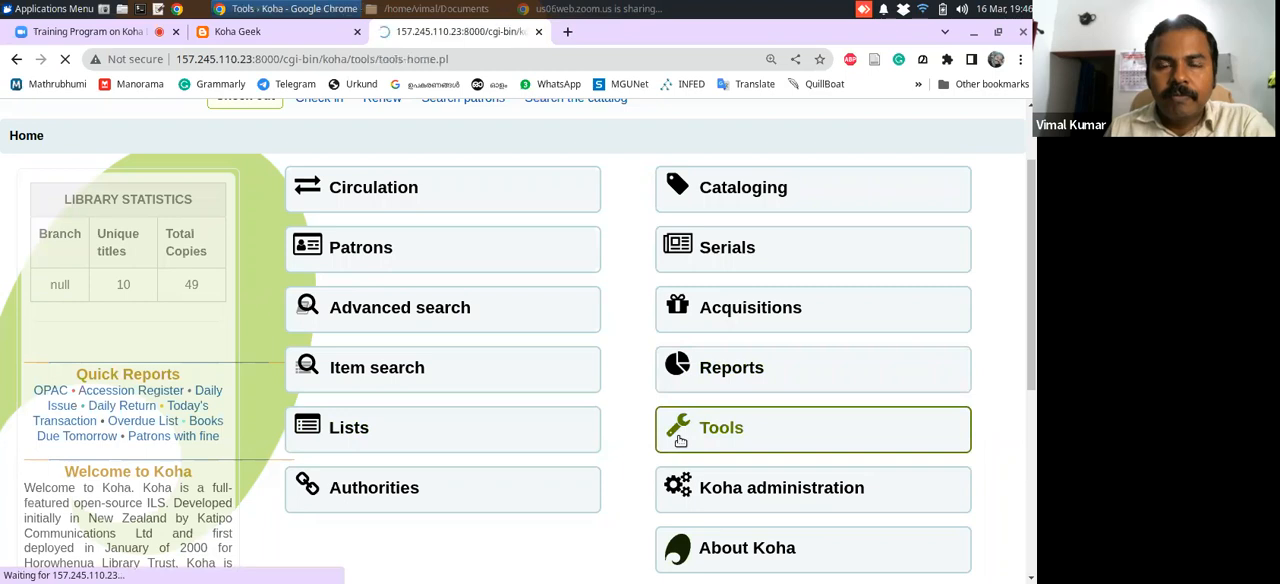
pyautogui.scroll(-2, 1030, 376)
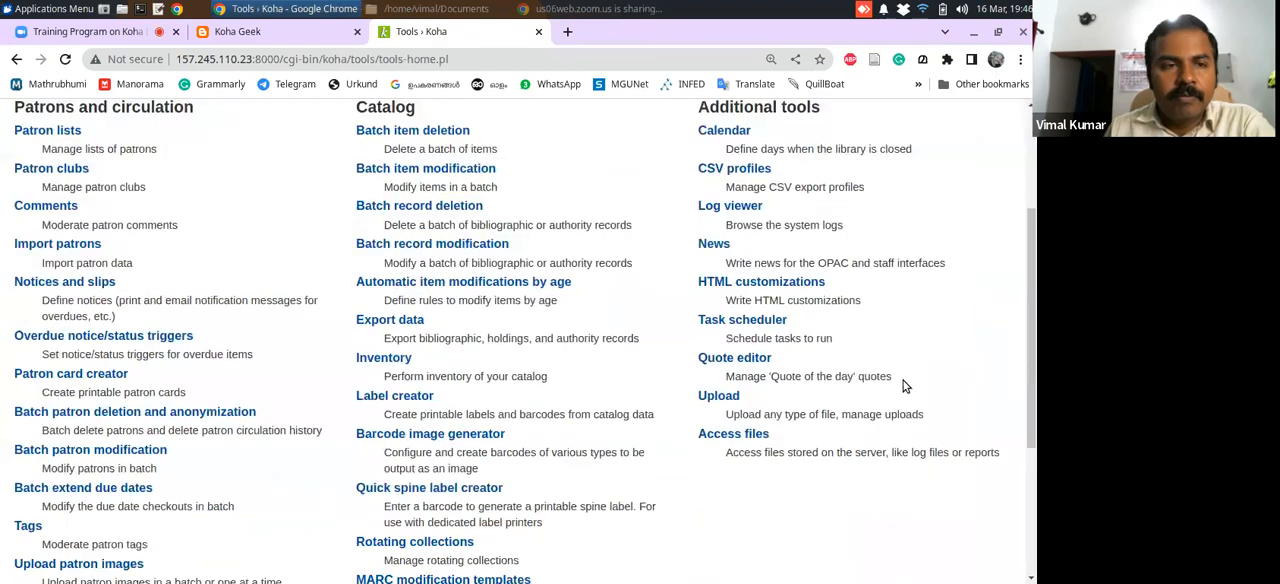
pyautogui.click(74, 247)
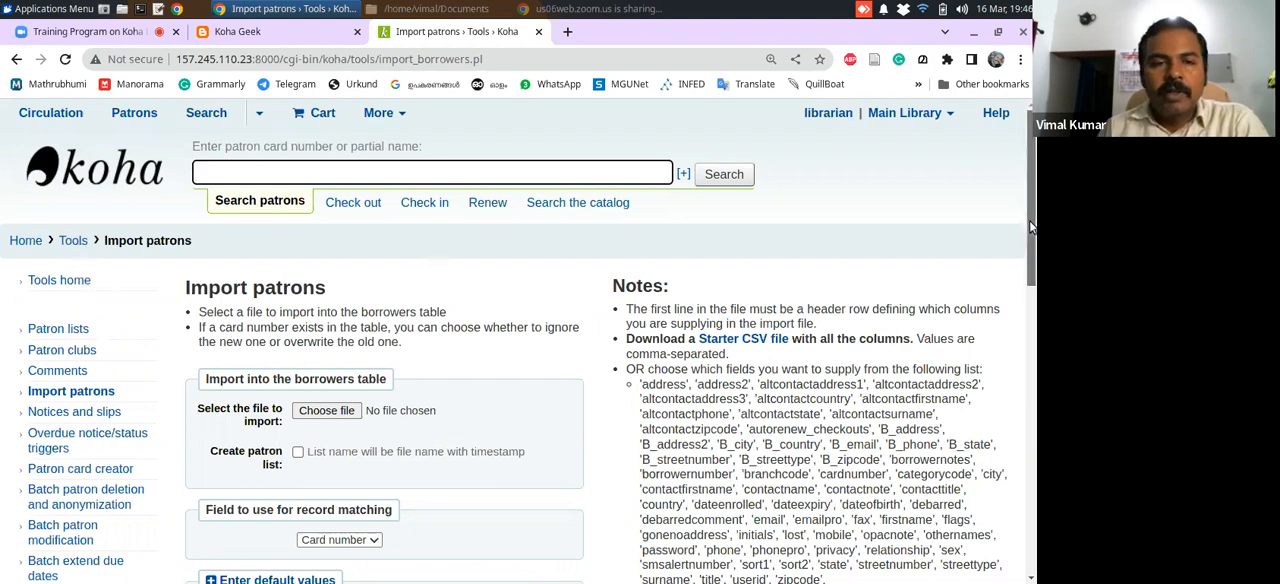
# Choose patrons.csv from Documents as the file to import and set matching existing records to be overwritten
pyautogui.scroll(-2, 1029, 220)
pyautogui.click(326, 184)
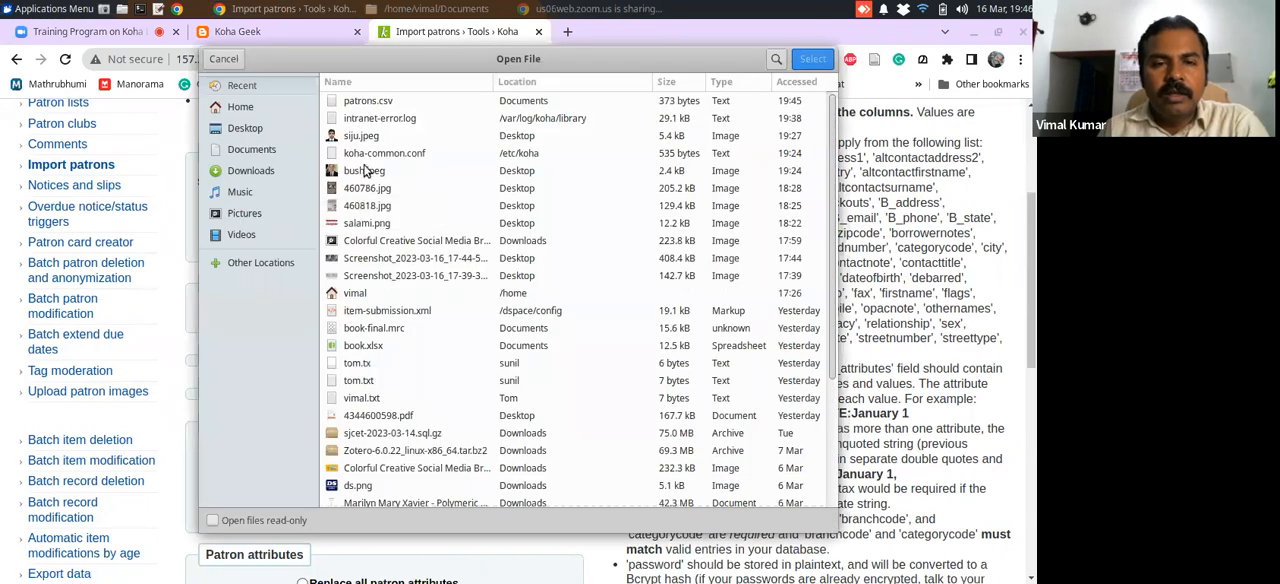
pyautogui.click(368, 102)
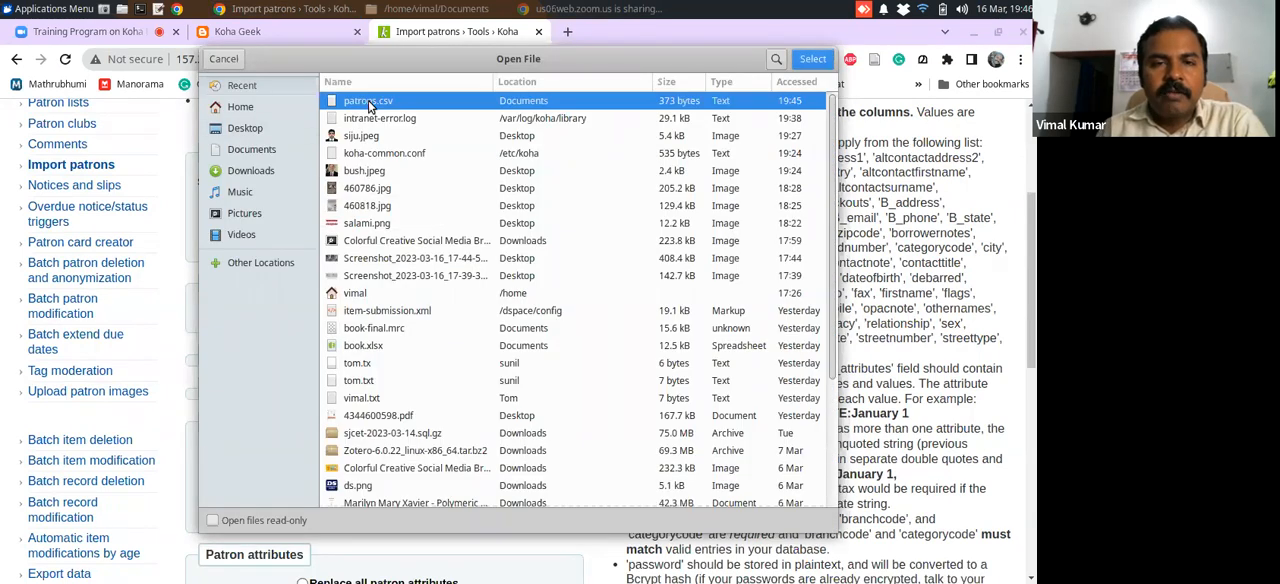
pyautogui.click(812, 60)
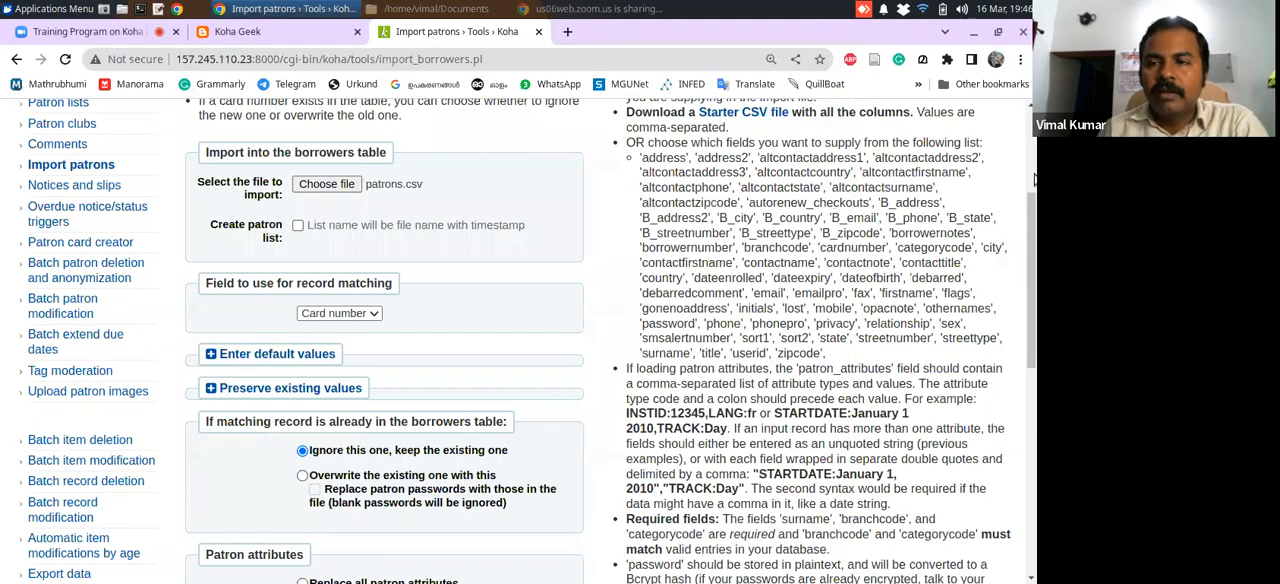
pyautogui.moveTo(1030, 218); pyautogui.dragTo(1030, 294)
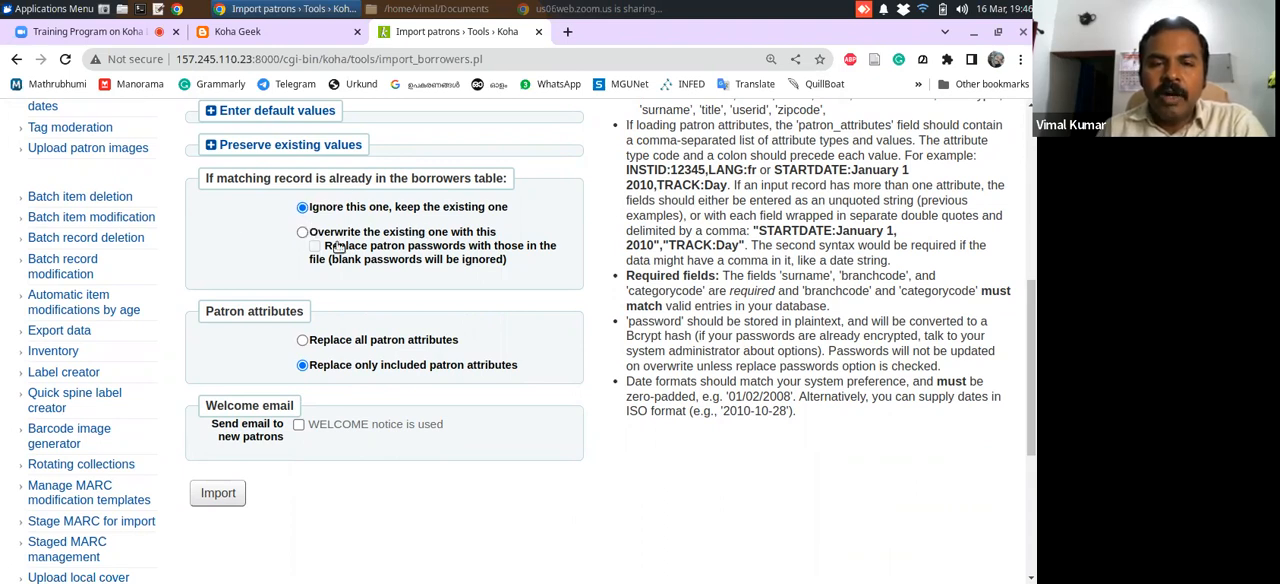
pyautogui.click(302, 232)
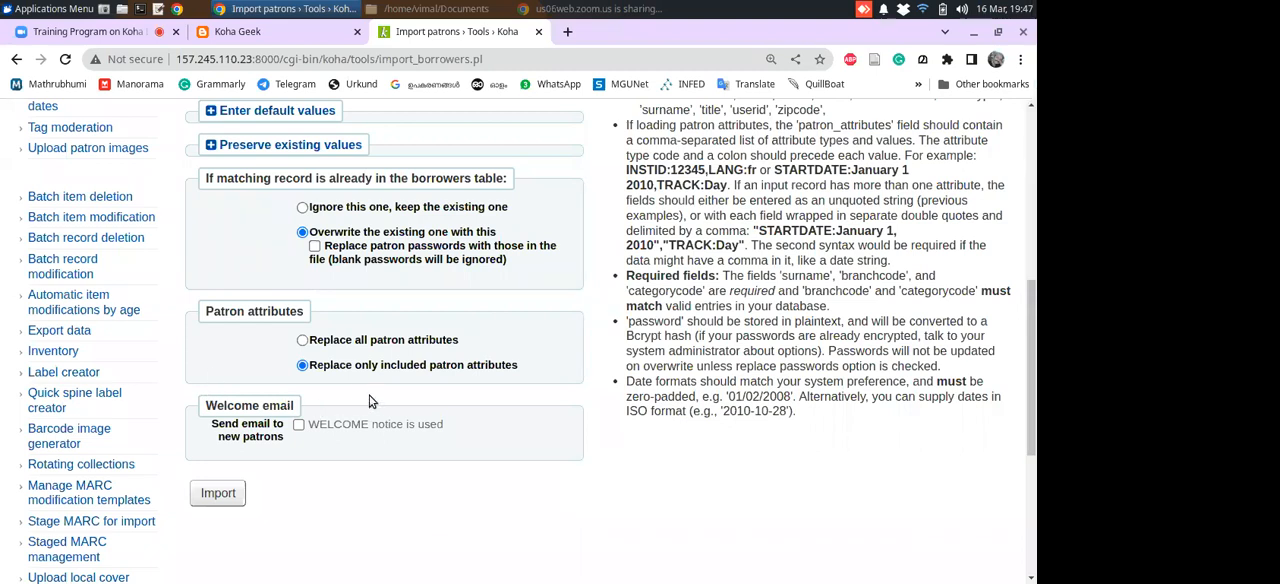
# Switch to the Zoom meeting and read the messages in the meeting chat
pyautogui.click(113, 38)
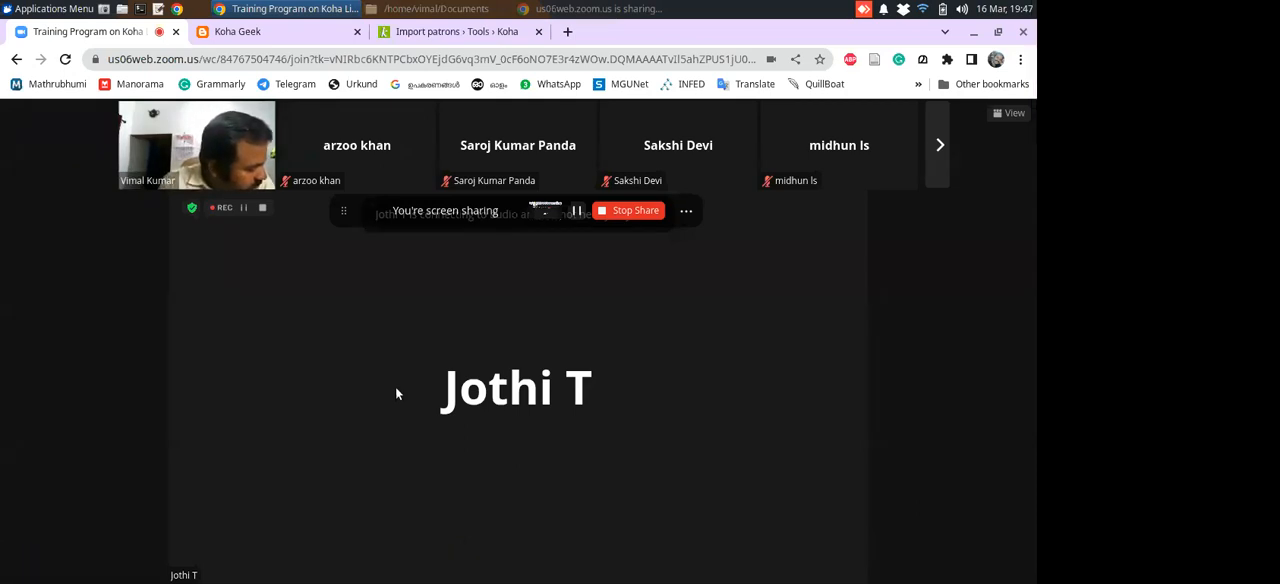
pyautogui.moveTo(523, 476)
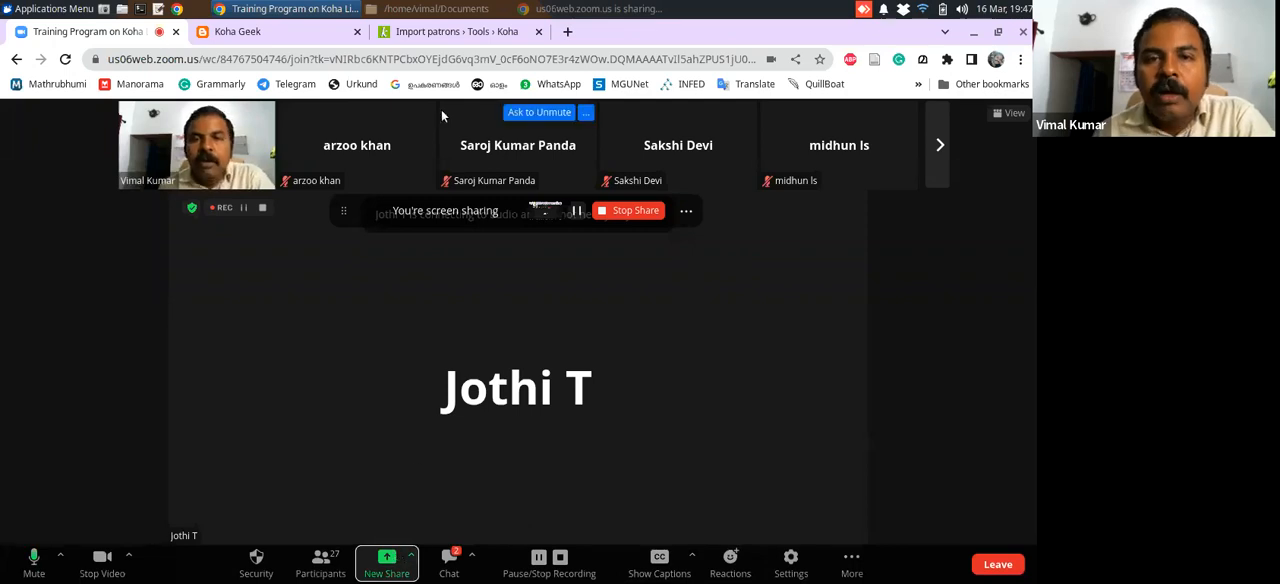
pyautogui.click(437, 33)
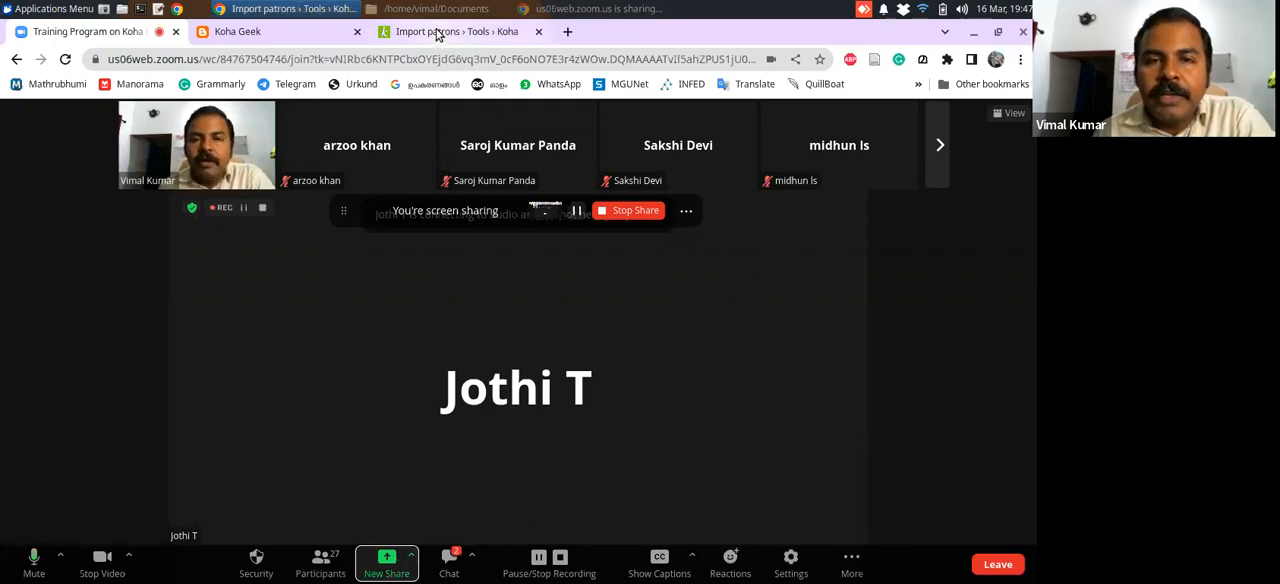
pyautogui.moveTo(1035, 313); pyautogui.dragTo(1029, 191)
pyautogui.click(110, 35)
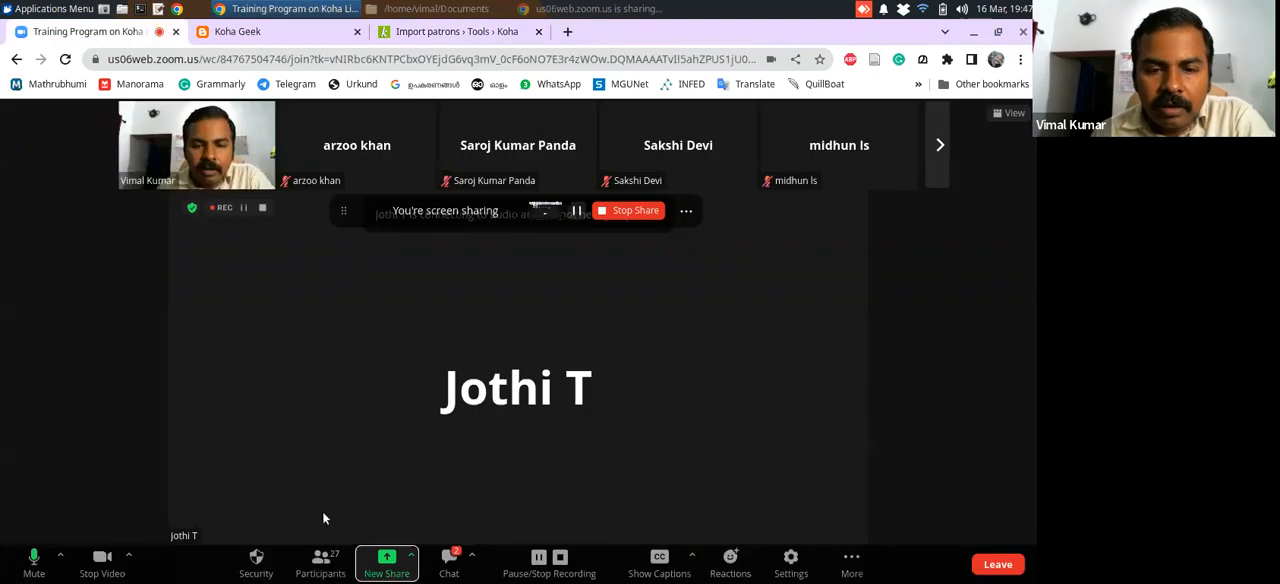
pyautogui.click(446, 564)
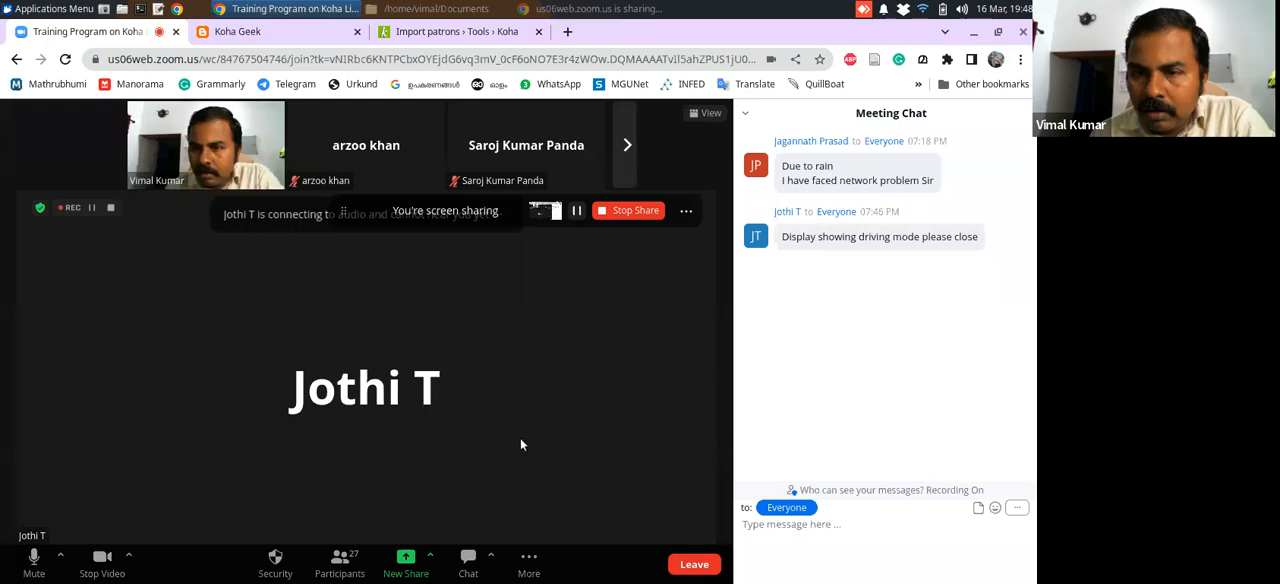
# Start a new screen share in the Zoom meeting and return to Koha's Import patrons page
pyautogui.click(430, 556)
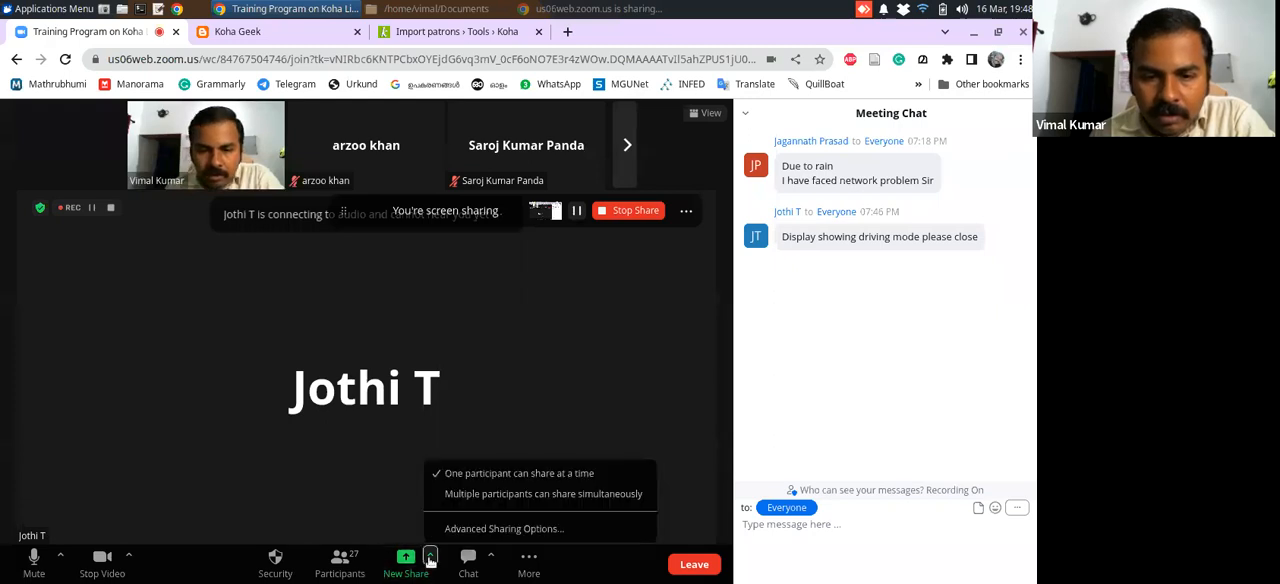
pyautogui.click(399, 498)
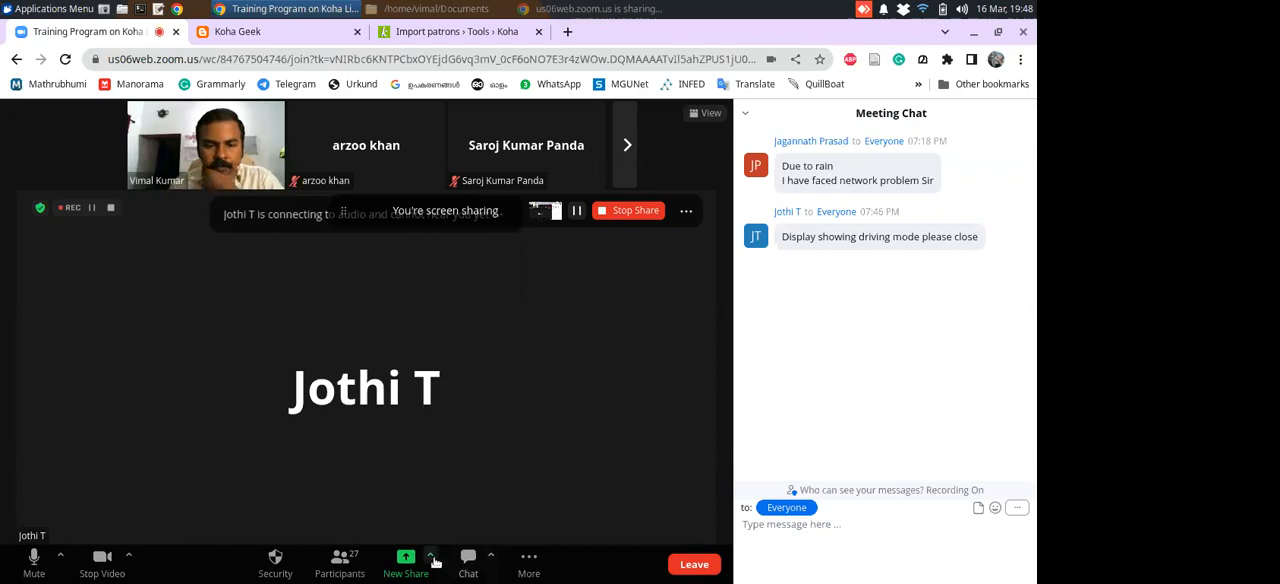
pyautogui.click(430, 556)
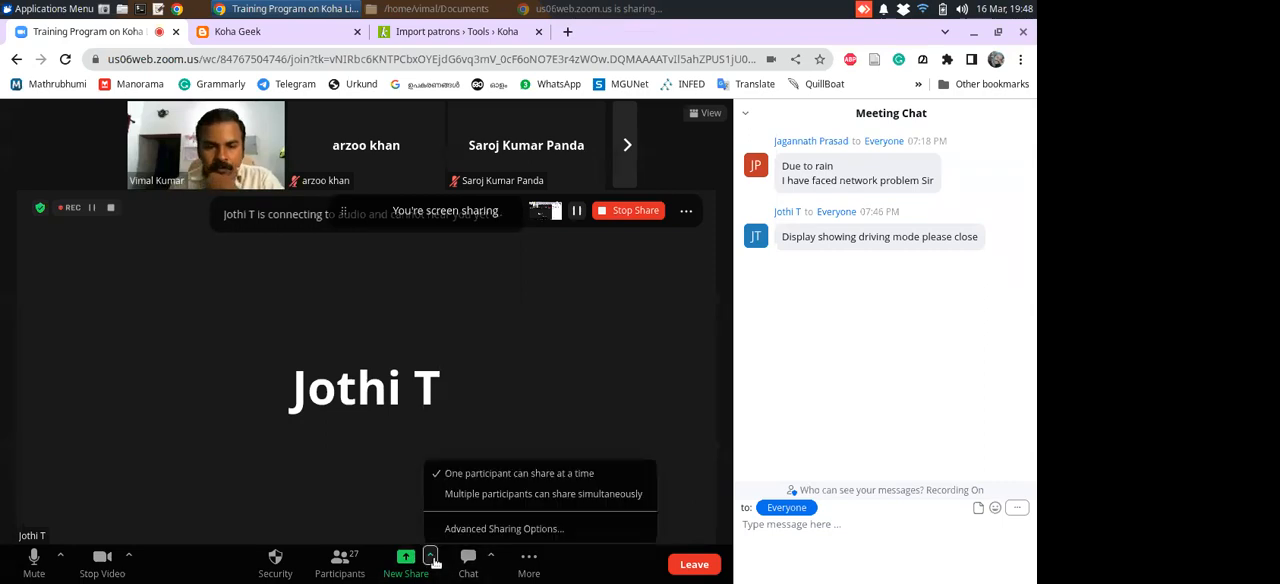
pyautogui.click(466, 476)
pyautogui.click(431, 557)
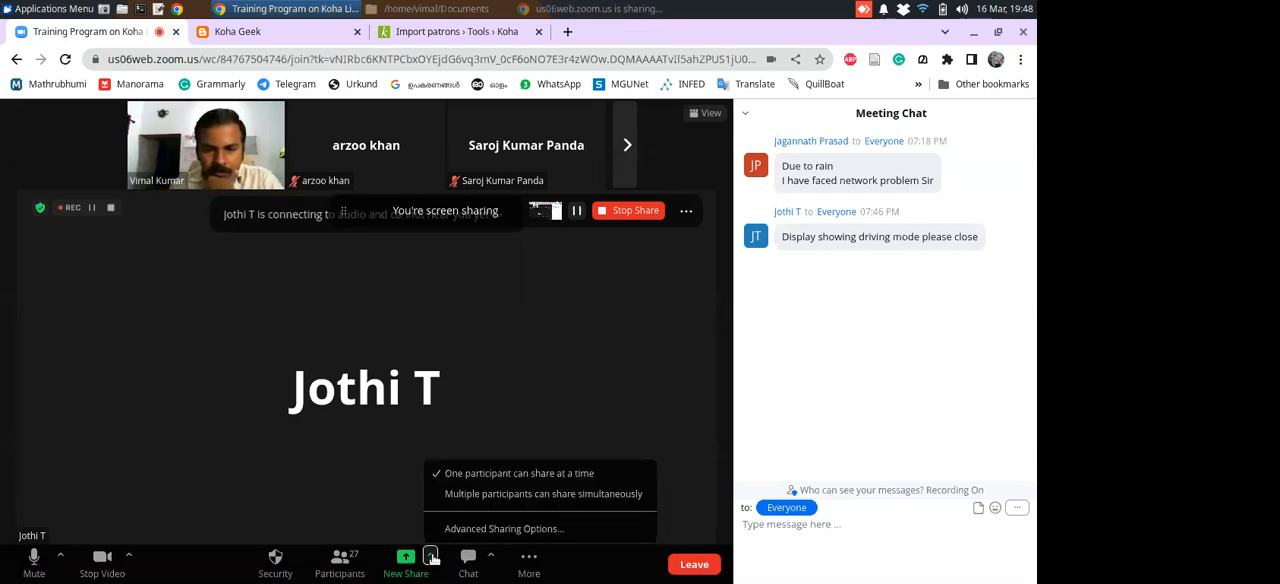
pyautogui.click(400, 497)
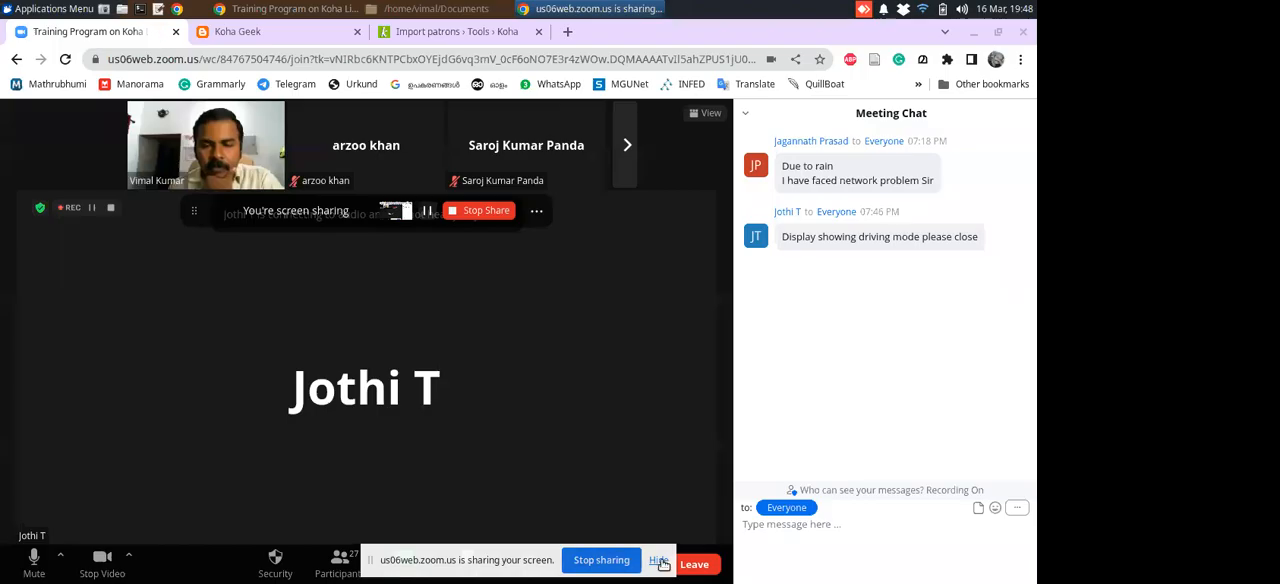
pyautogui.click(658, 567)
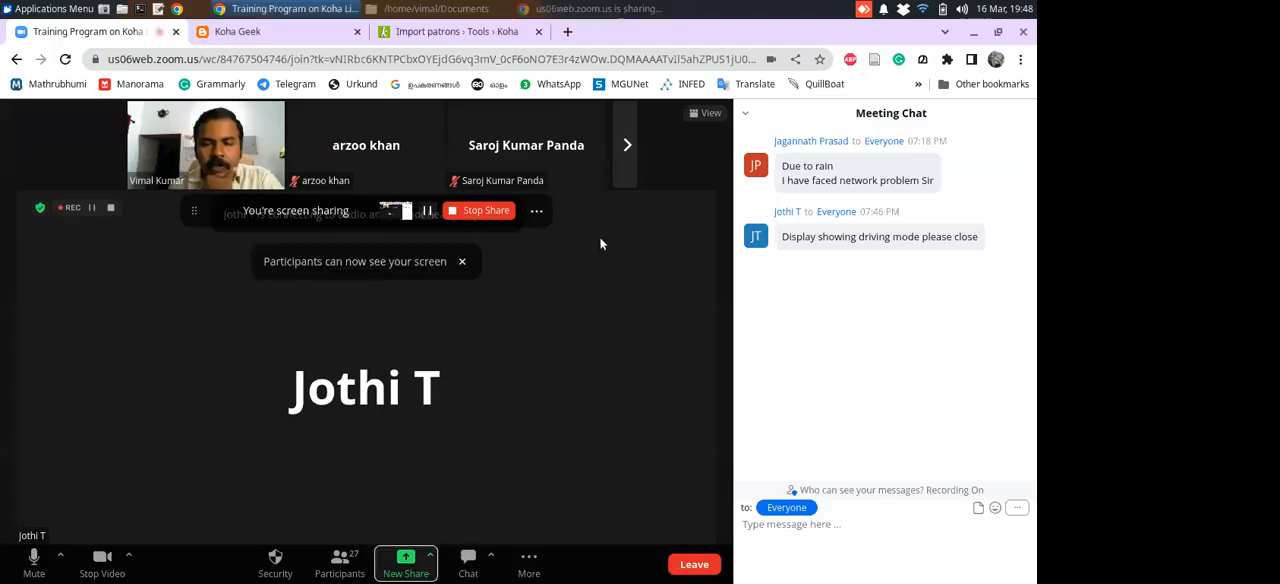
pyautogui.click(464, 34)
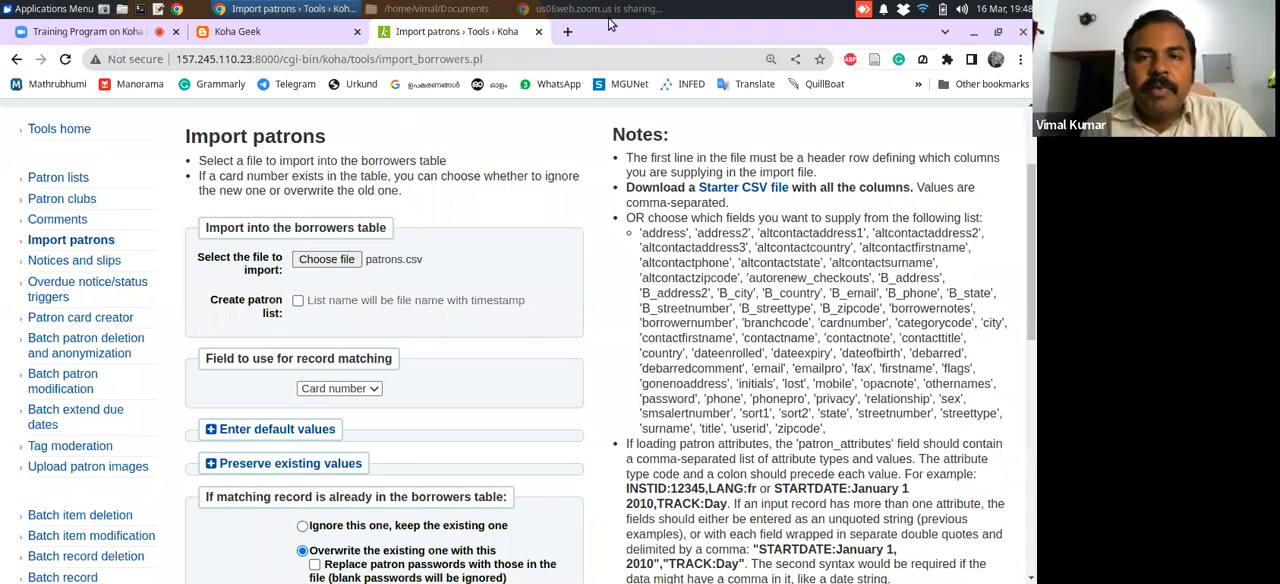
# Review the import settings and notes, and import the patrons from patrons.csv
pyautogui.click(465, 9)
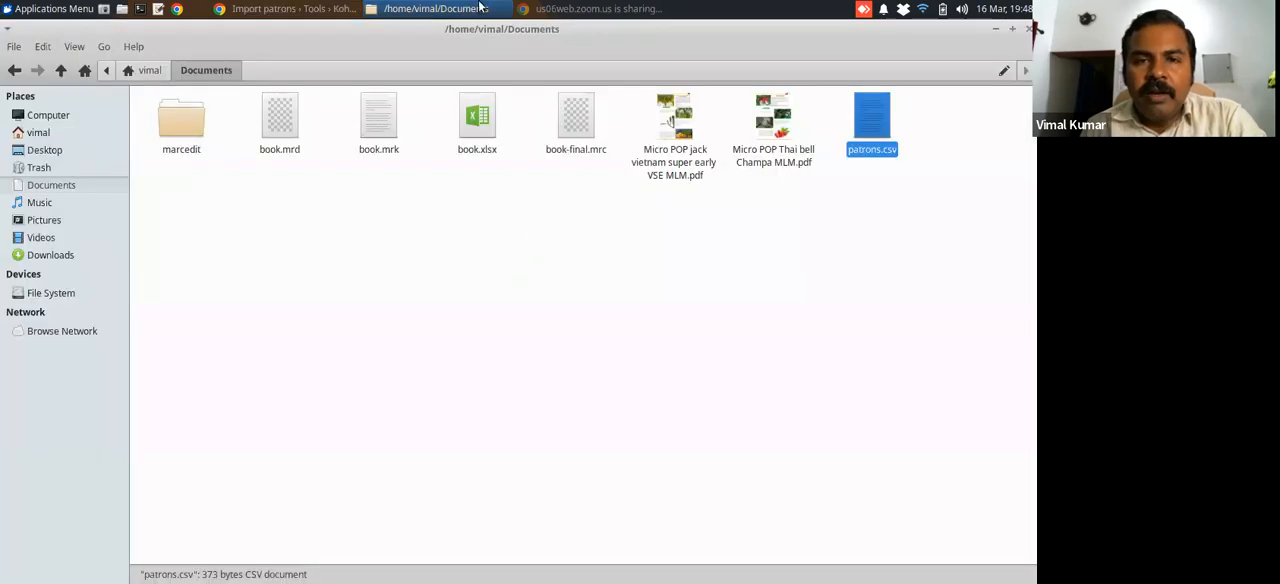
pyautogui.click(329, 12)
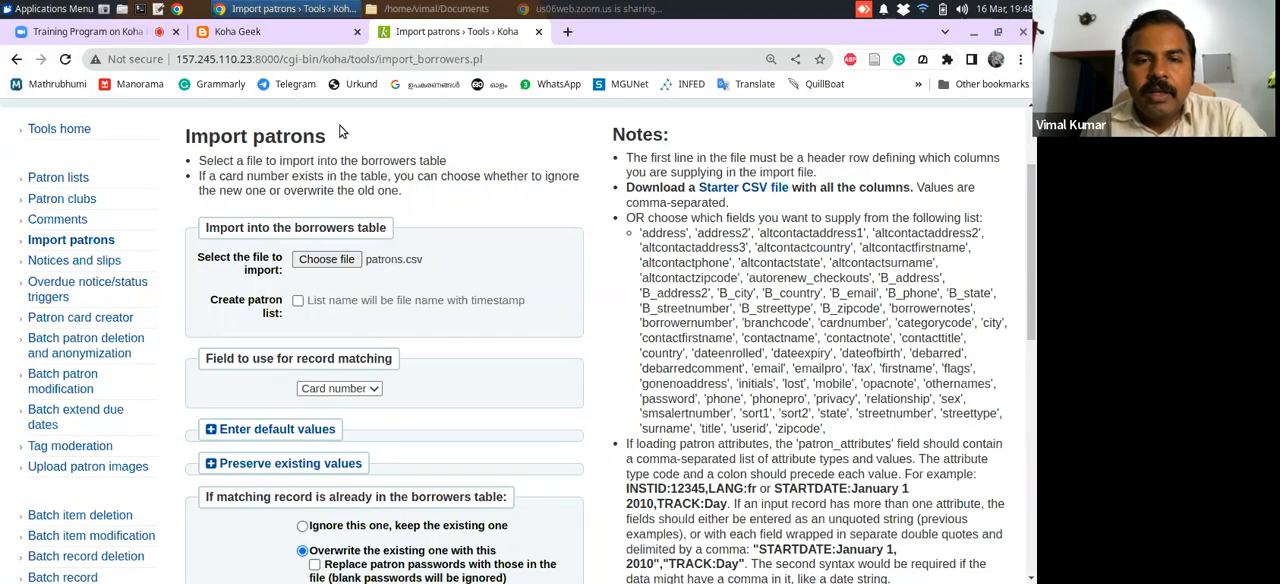
pyautogui.moveTo(1034, 200); pyautogui.dragTo(1028, 245)
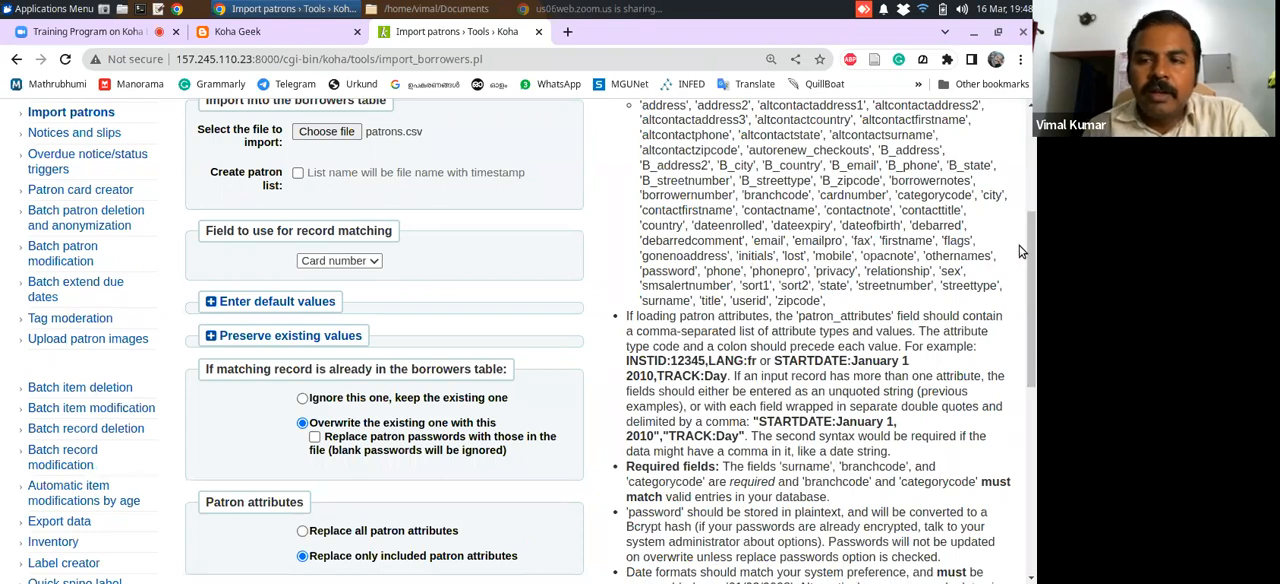
pyautogui.moveTo(1034, 247); pyautogui.dragTo(1034, 342)
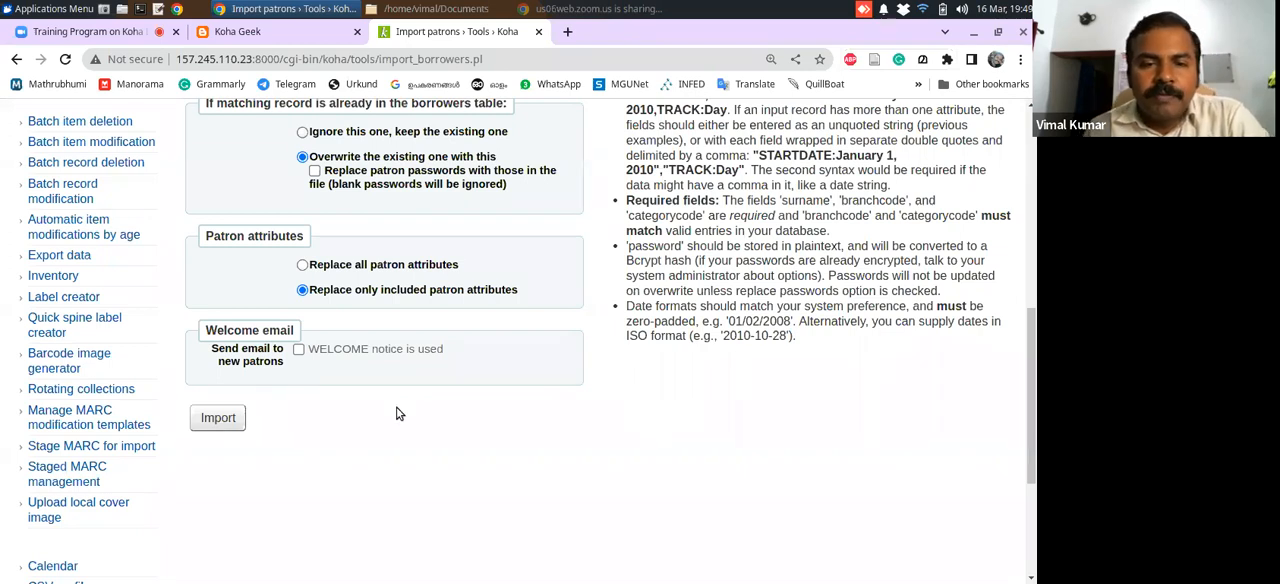
pyautogui.moveTo(1035, 432)
pyautogui.mouseDown()
pyautogui.moveTo(1035, 450)
pyautogui.moveTo(1035, 439)
pyautogui.mouseUp()
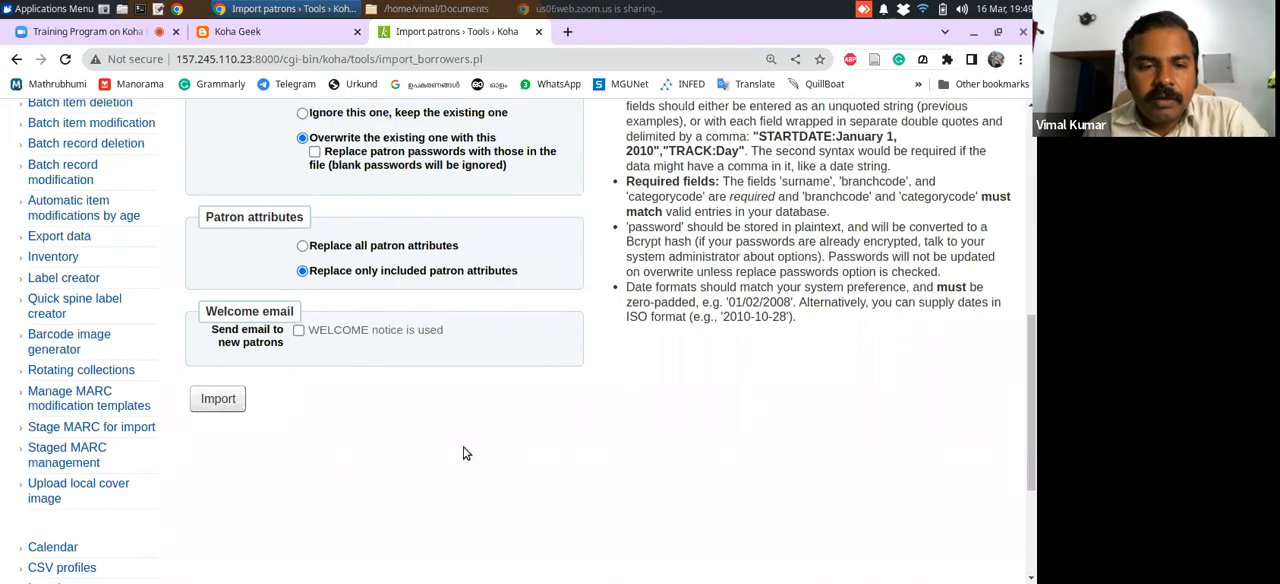
pyautogui.click(219, 401)
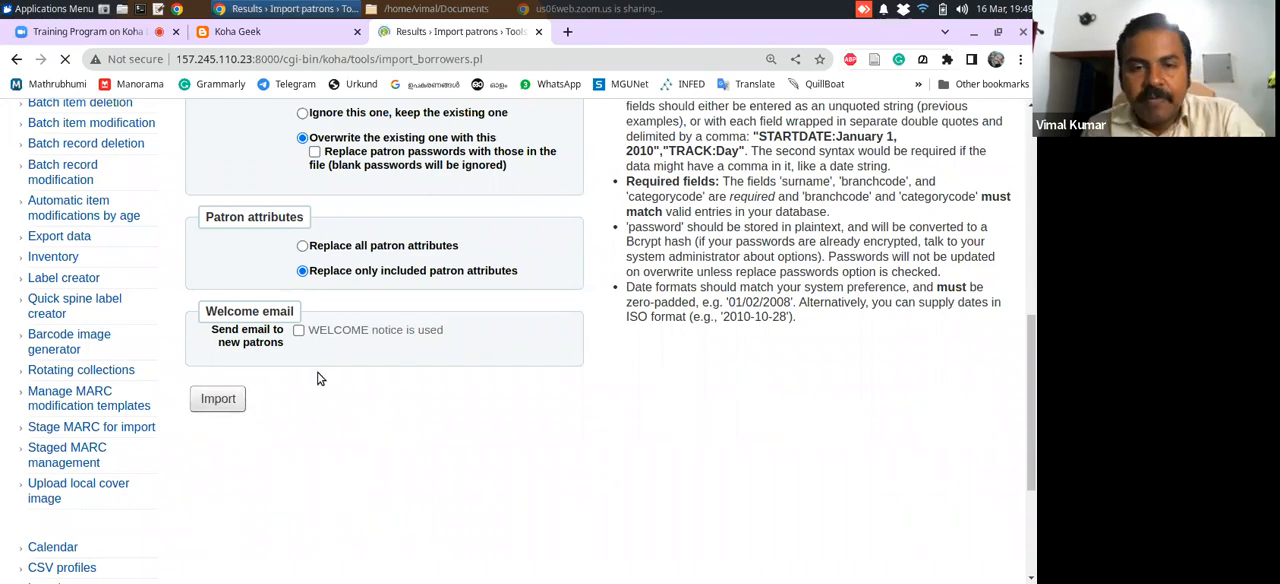
# Examine the patron import results for the imported, overwritten and rejected records
pyautogui.scroll(-2, 1027, 252)
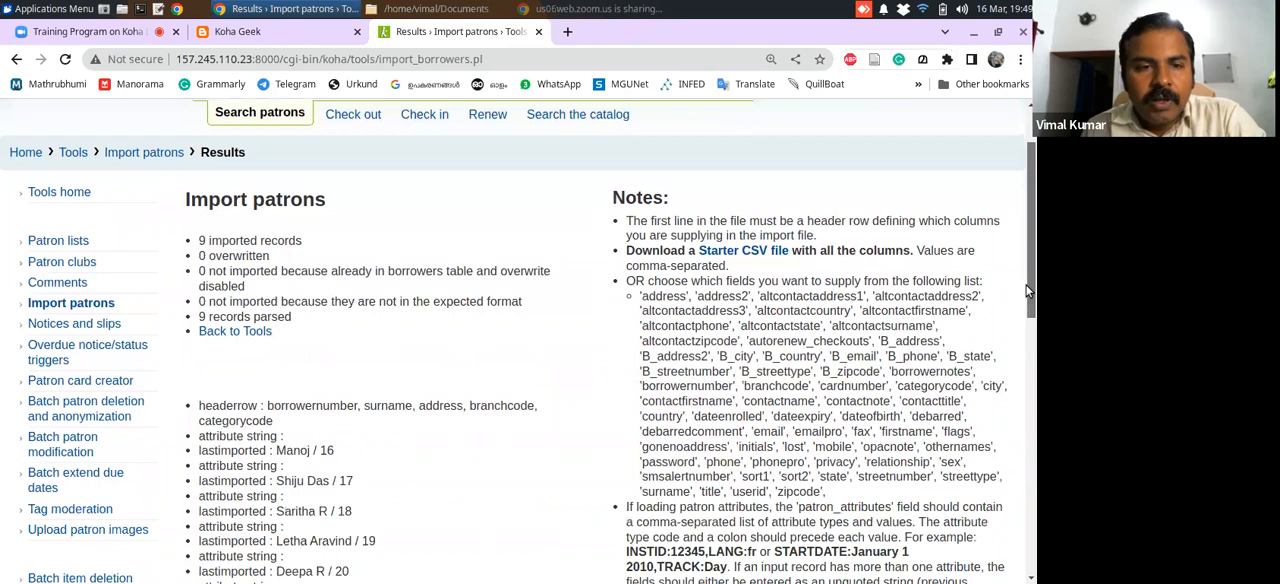
pyautogui.moveTo(199, 241); pyautogui.dragTo(340, 258)
pyautogui.click(340, 258)
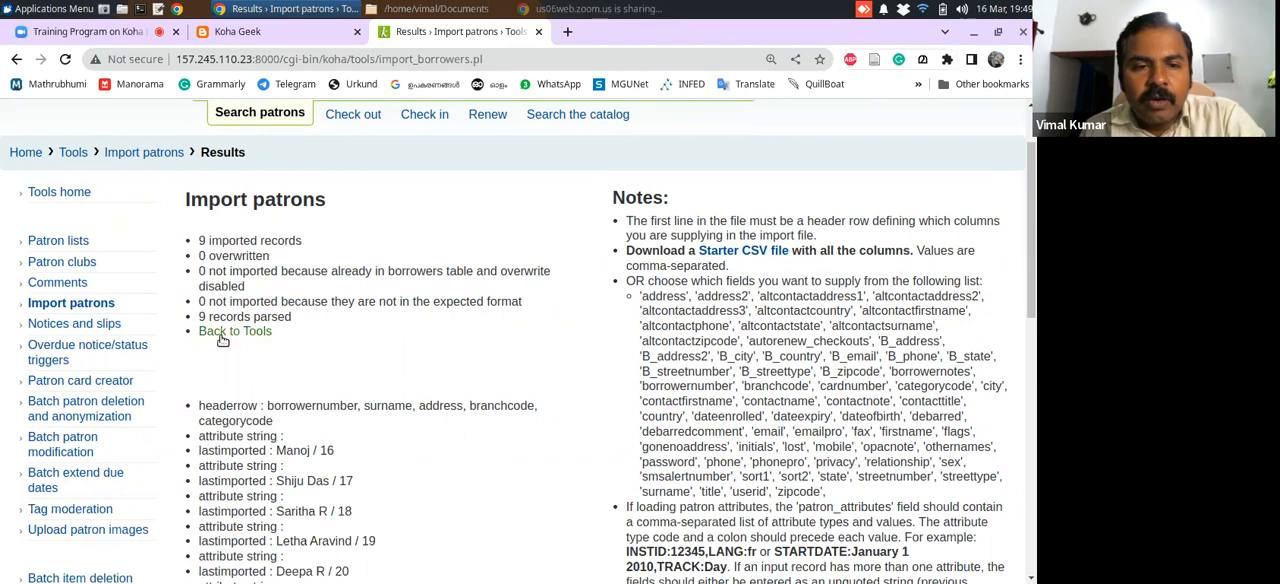
# Review the header row and the list of last imported patrons in the import results
pyautogui.moveTo(1035, 220); pyautogui.dragTo(1024, 315)
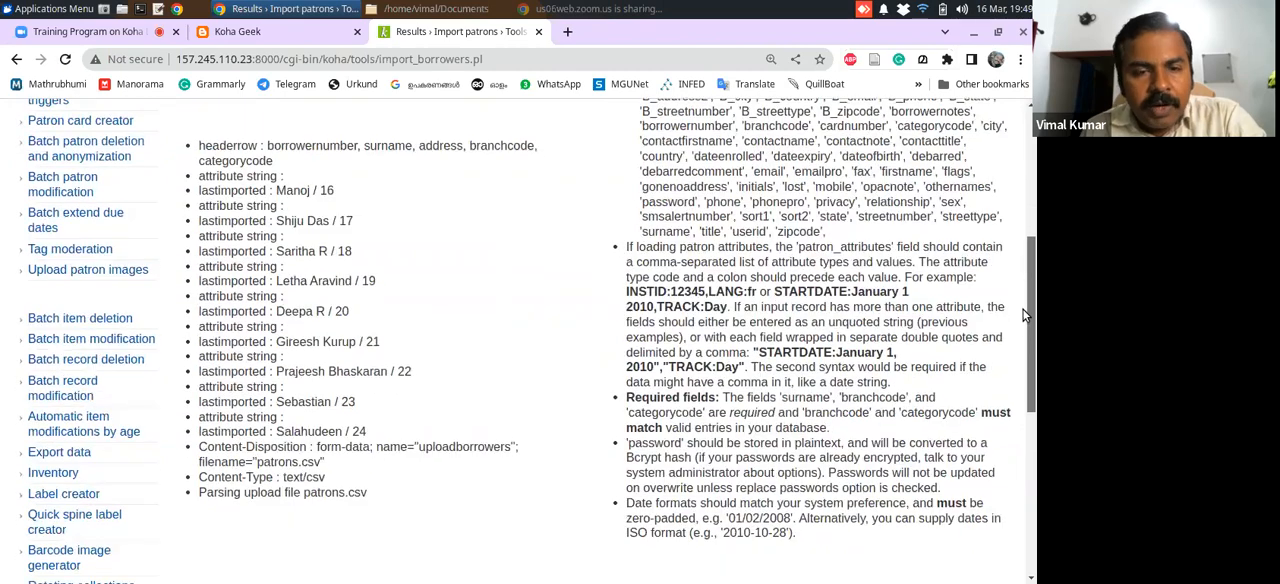
pyautogui.moveTo(1024, 315); pyautogui.dragTo(1030, 280)
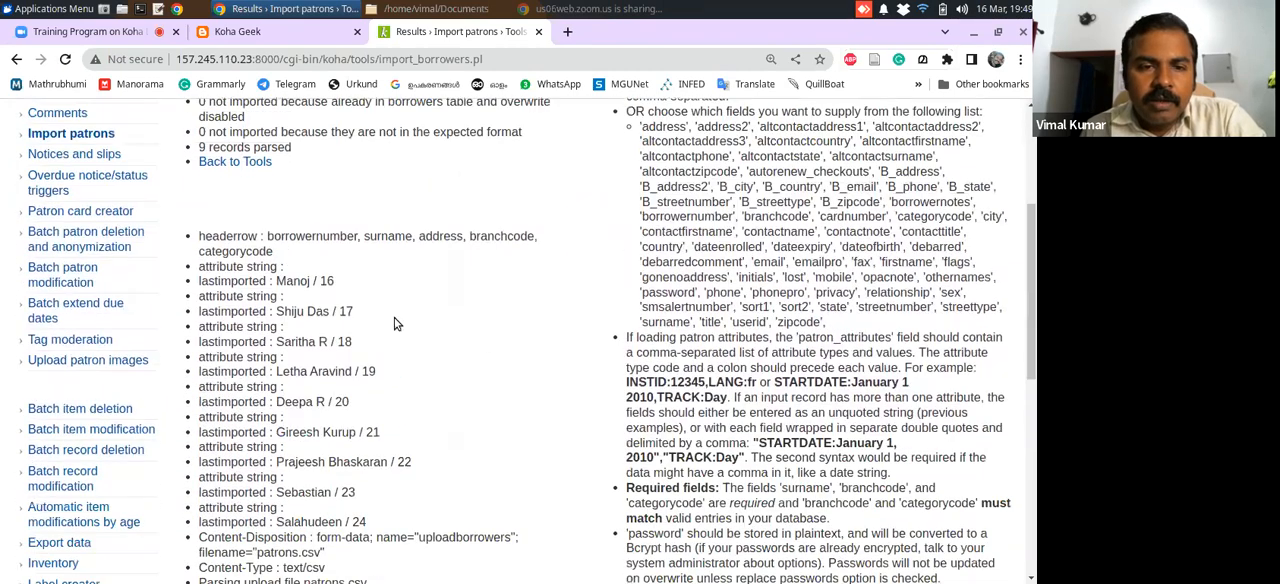
pyautogui.scroll(5, 308, 292)
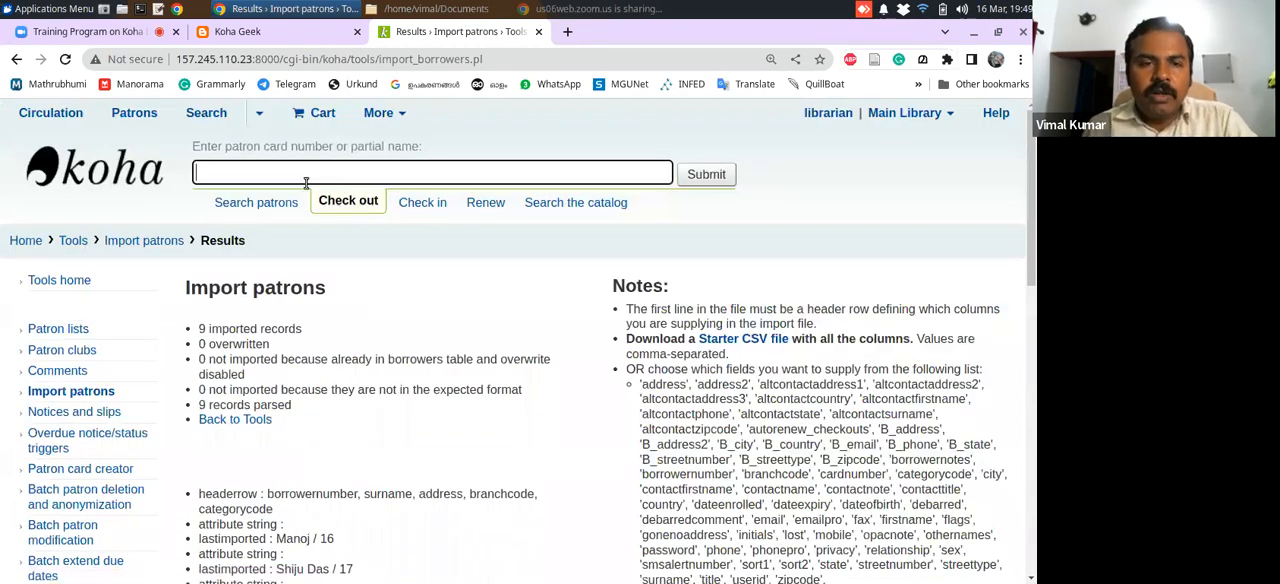
# Find an imported patron by name through the checkout search, examine the patron's category and home library, and return to the import results
pyautogui.write('shiju')
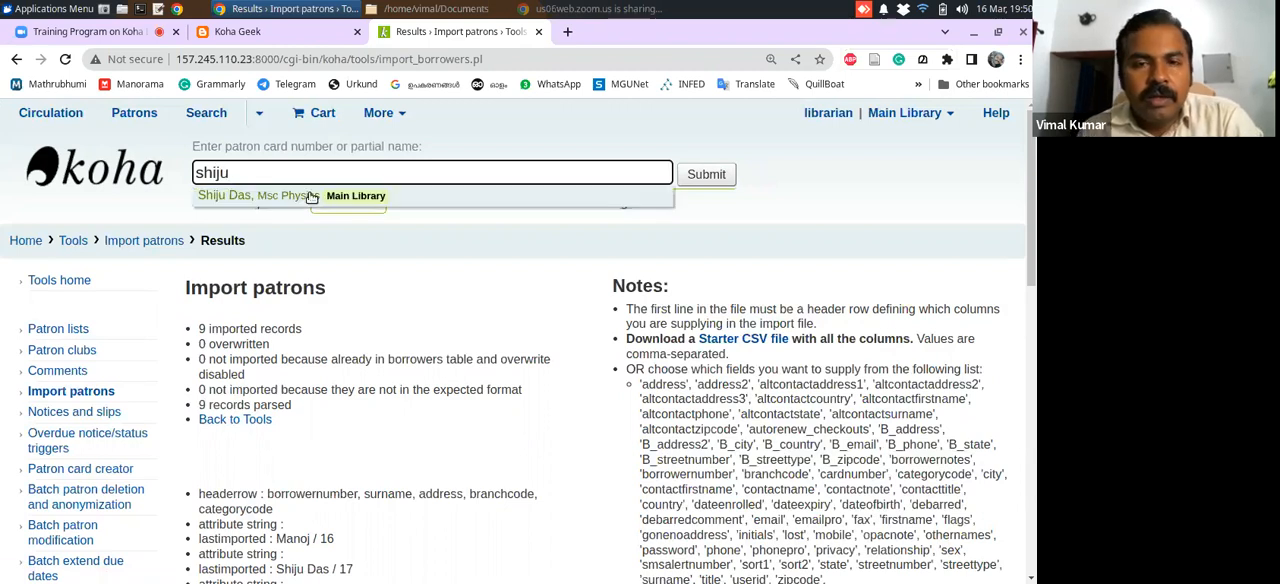
pyautogui.click(287, 200)
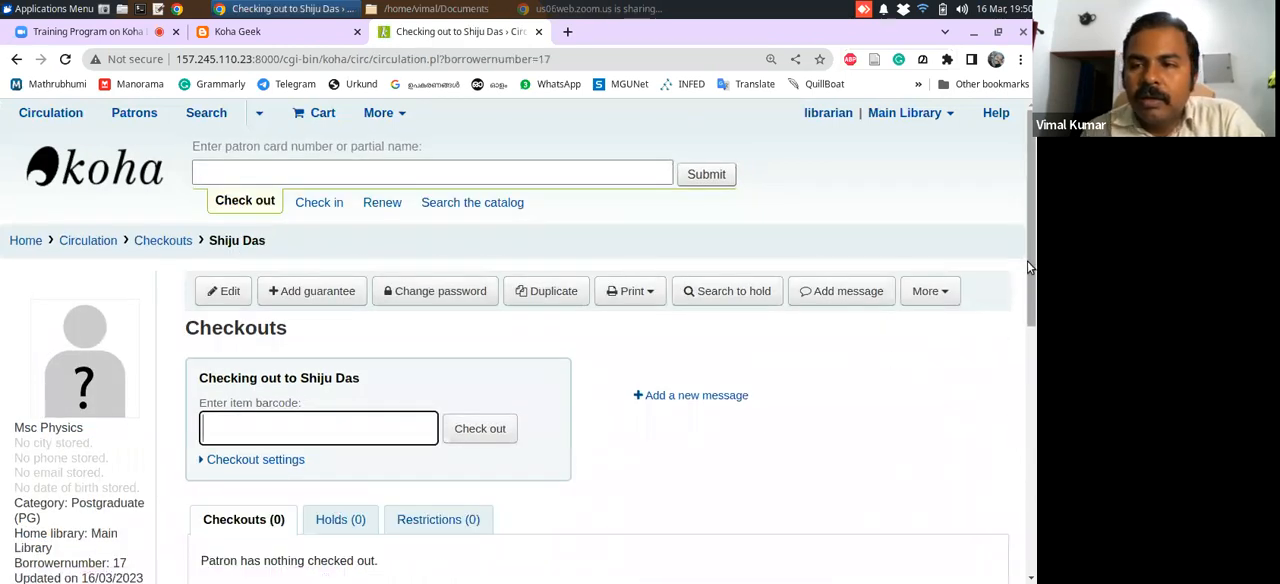
pyautogui.moveTo(1031, 264)
pyautogui.mouseDown()
pyautogui.moveTo(1031, 281)
pyautogui.moveTo(1032, 247)
pyautogui.mouseUp()
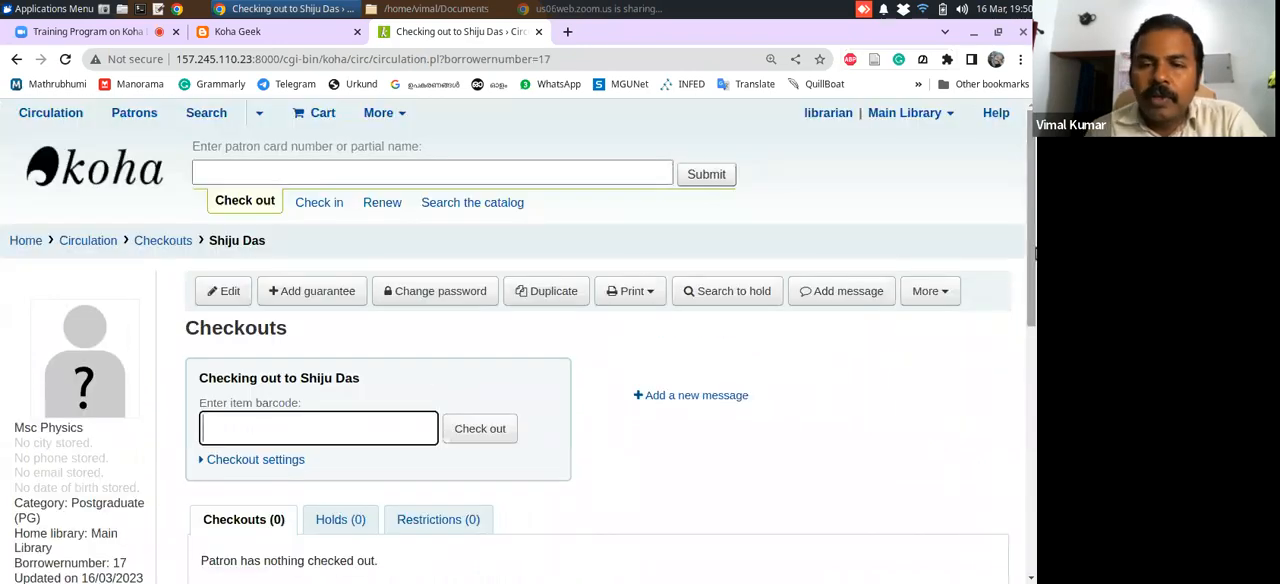
pyautogui.scroll(-1, 1020, 280)
pyautogui.scroll(-2, 1020, 277)
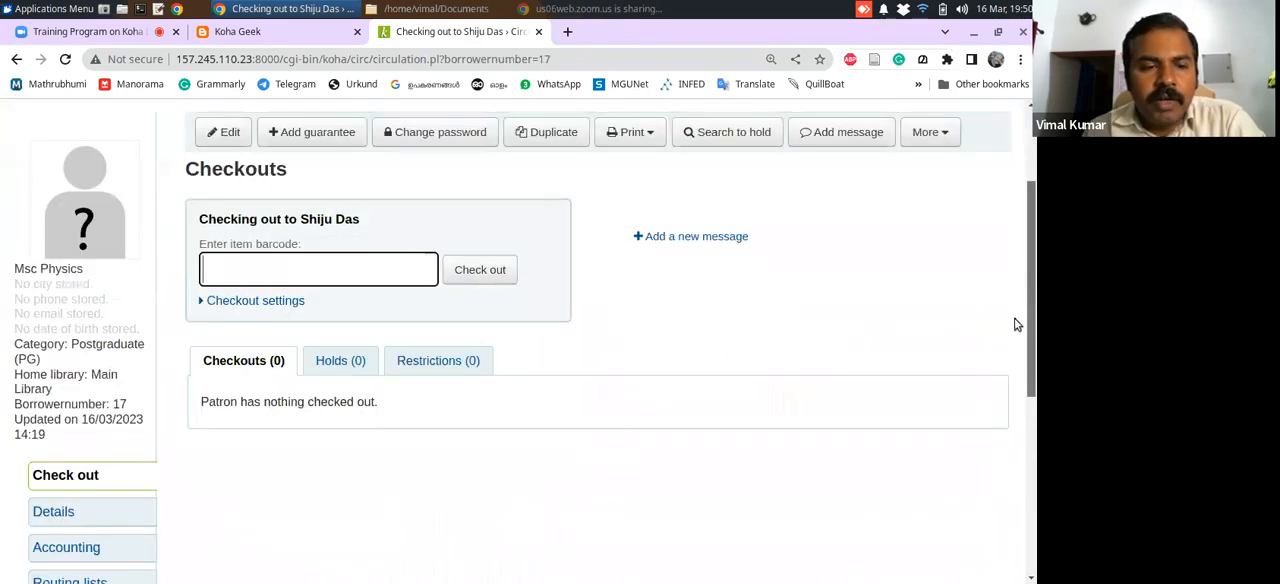
pyautogui.scroll(2, 1010, 285)
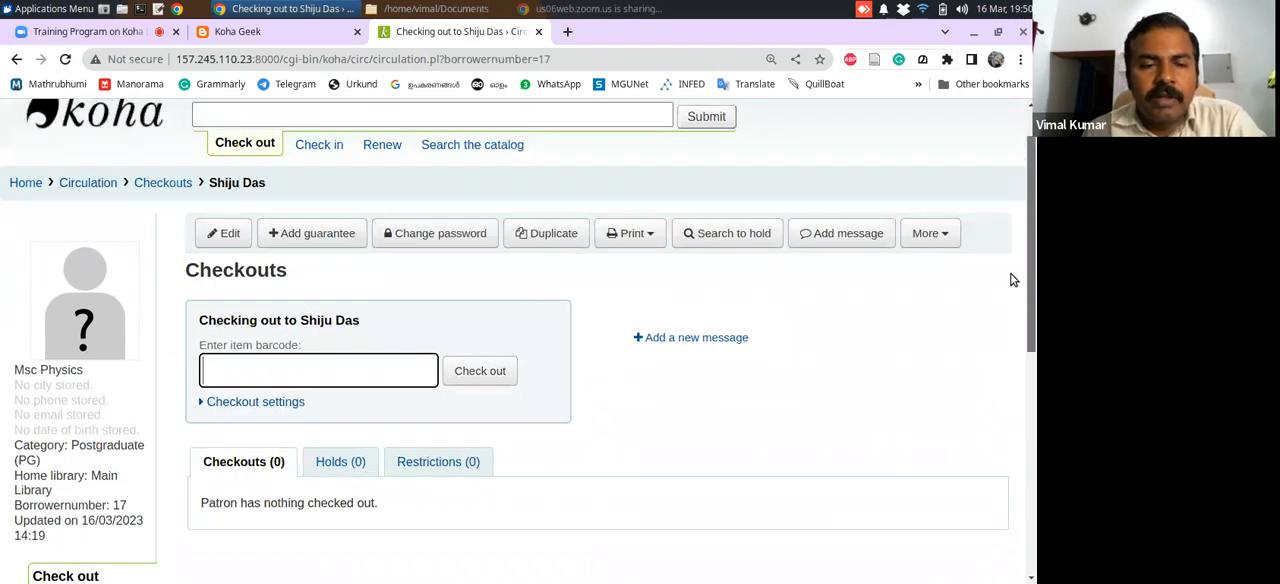
pyautogui.scroll(1, 1010, 283)
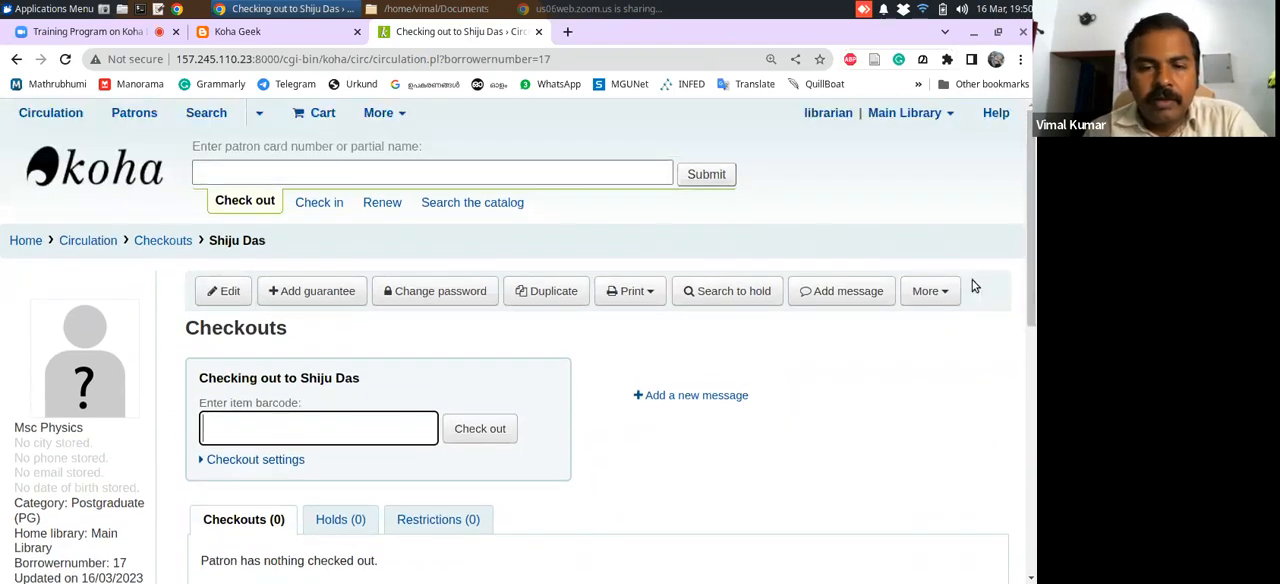
pyautogui.scroll(-2, 1029, 248)
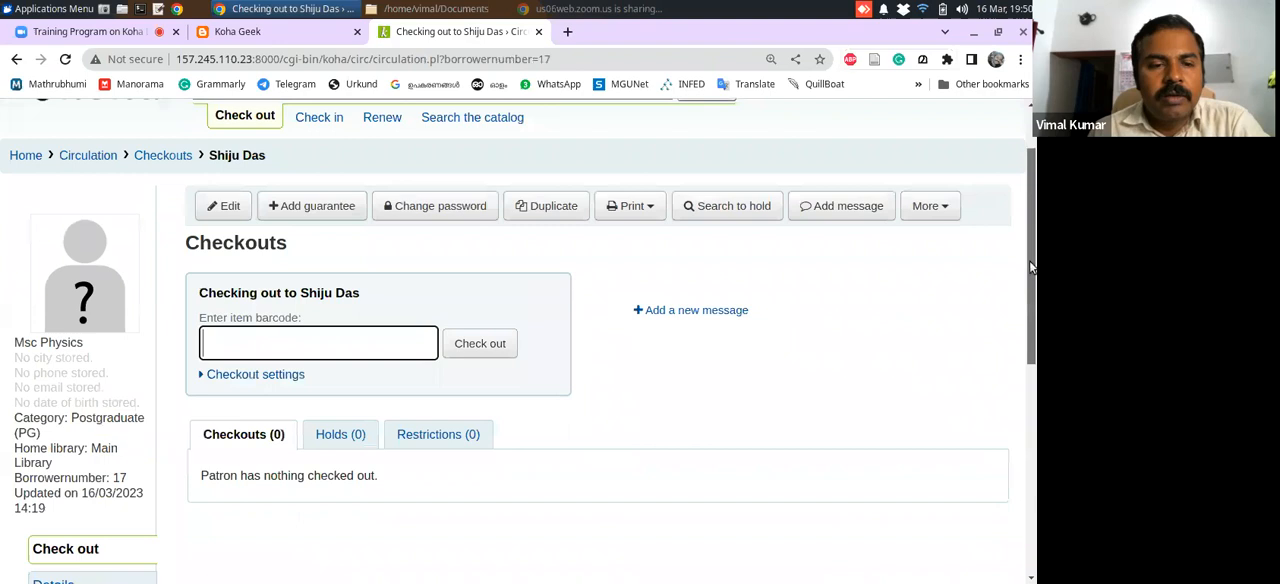
pyautogui.scroll(2, 1011, 310)
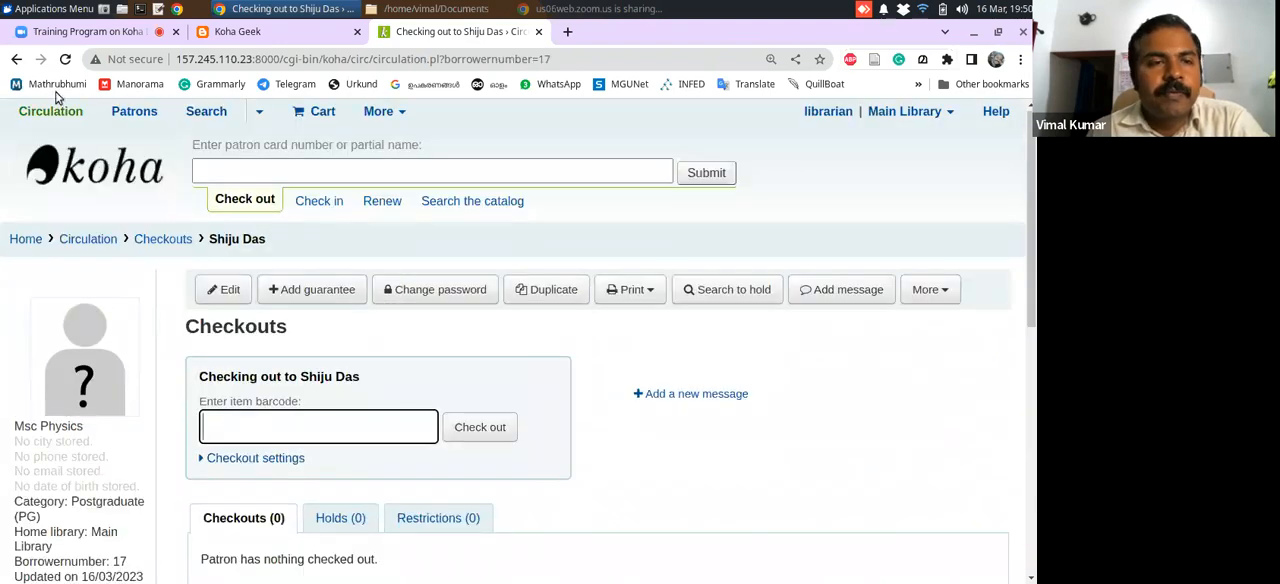
pyautogui.click(17, 60)
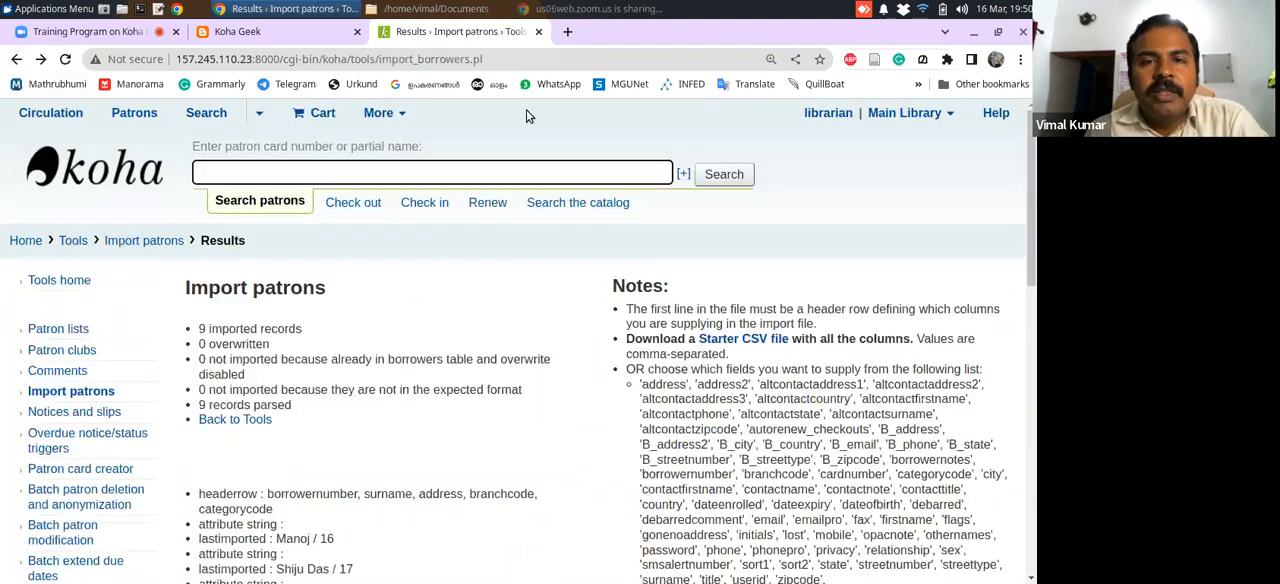
# Switch to the file manager and open patrons.csv from the Documents folder with LibreOffice Calc
pyautogui.click(437, 10)
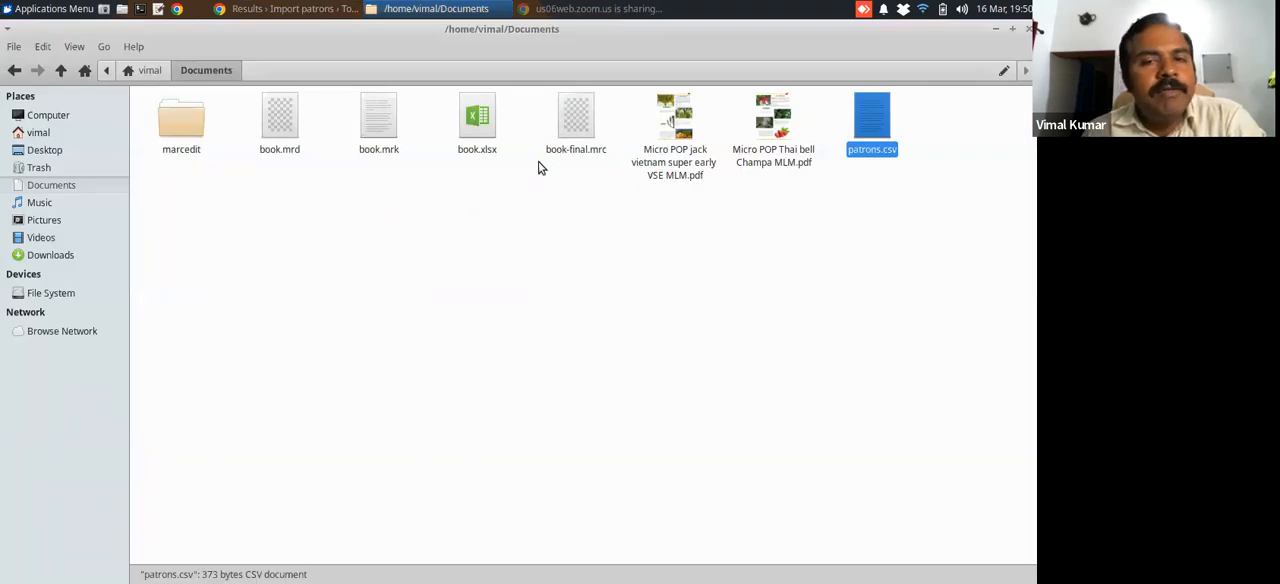
pyautogui.rightClick(861, 118)
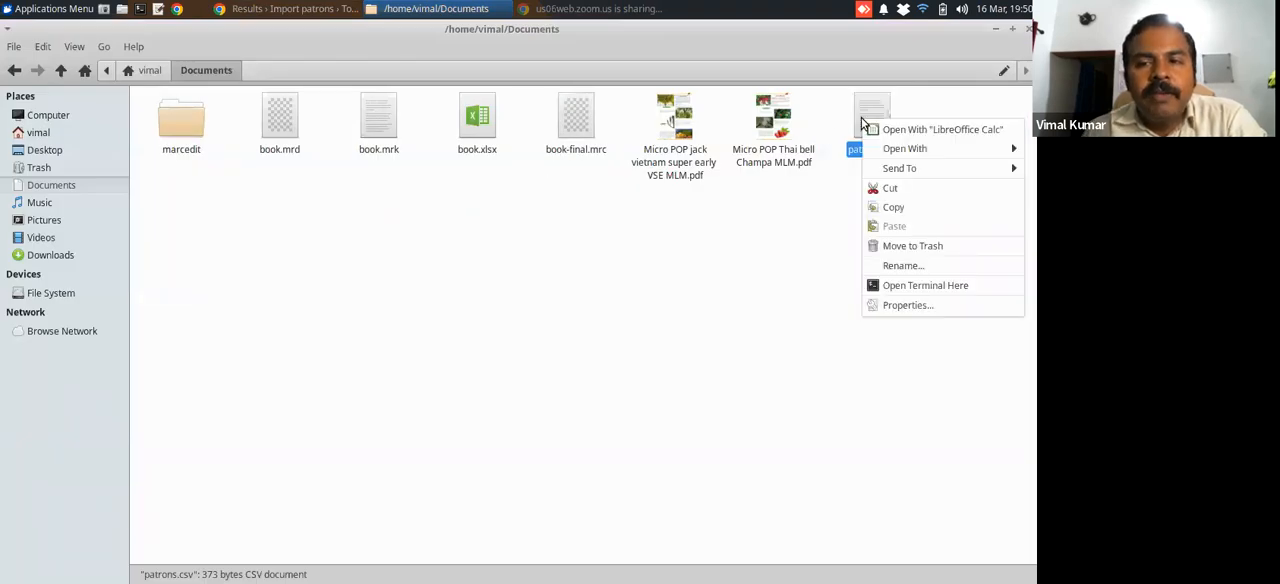
pyautogui.click(890, 133)
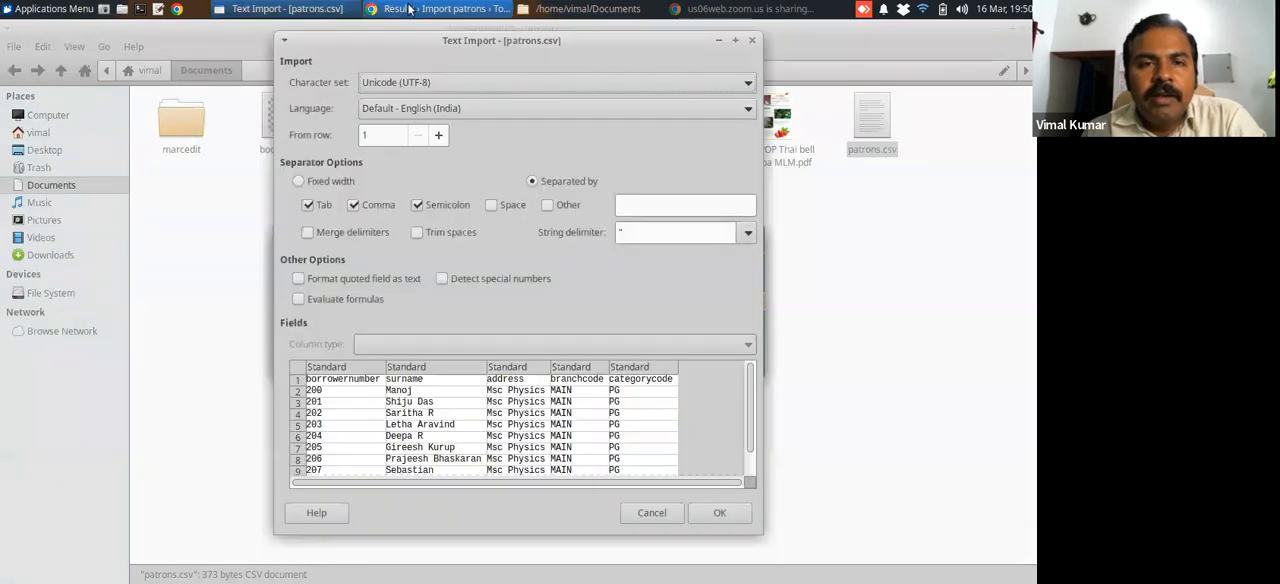
# Switch back to Koha's import results and highlight the surname field in the notes' list of supported fields
pyautogui.click(409, 9)
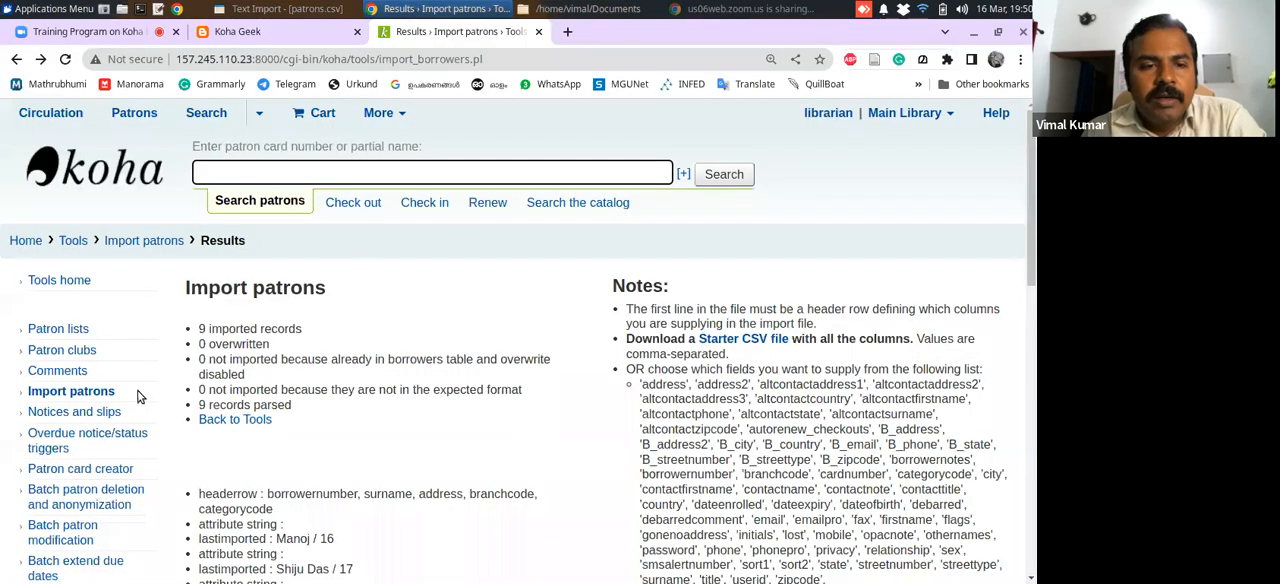
pyautogui.moveTo(1033, 216); pyautogui.dragTo(1033, 285)
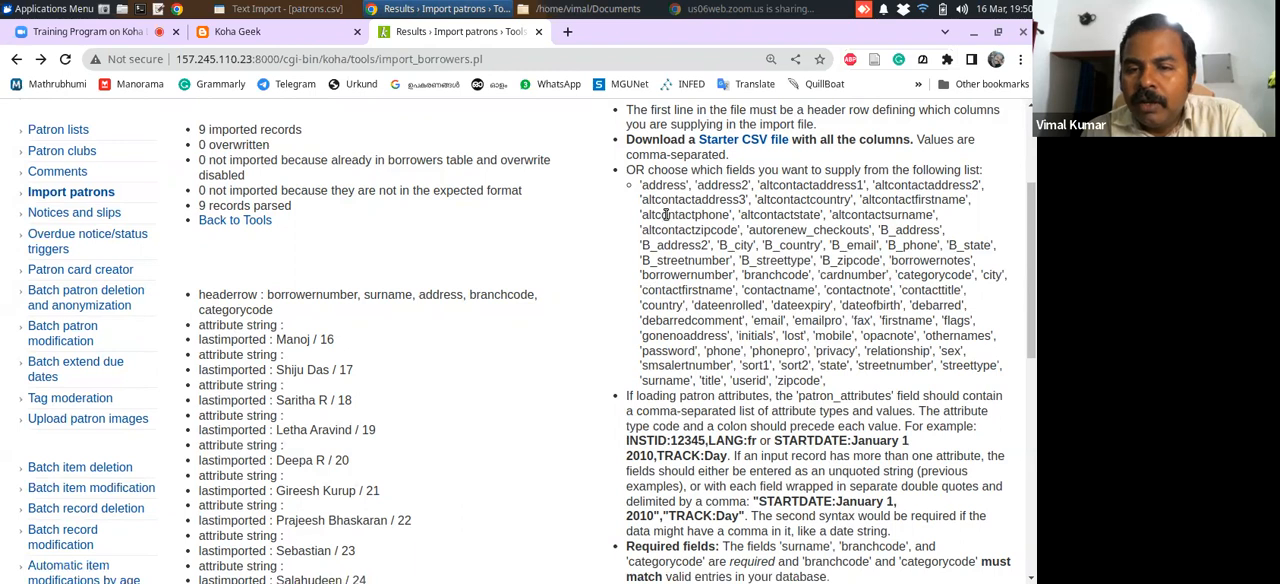
pyautogui.doubleClick(674, 381)
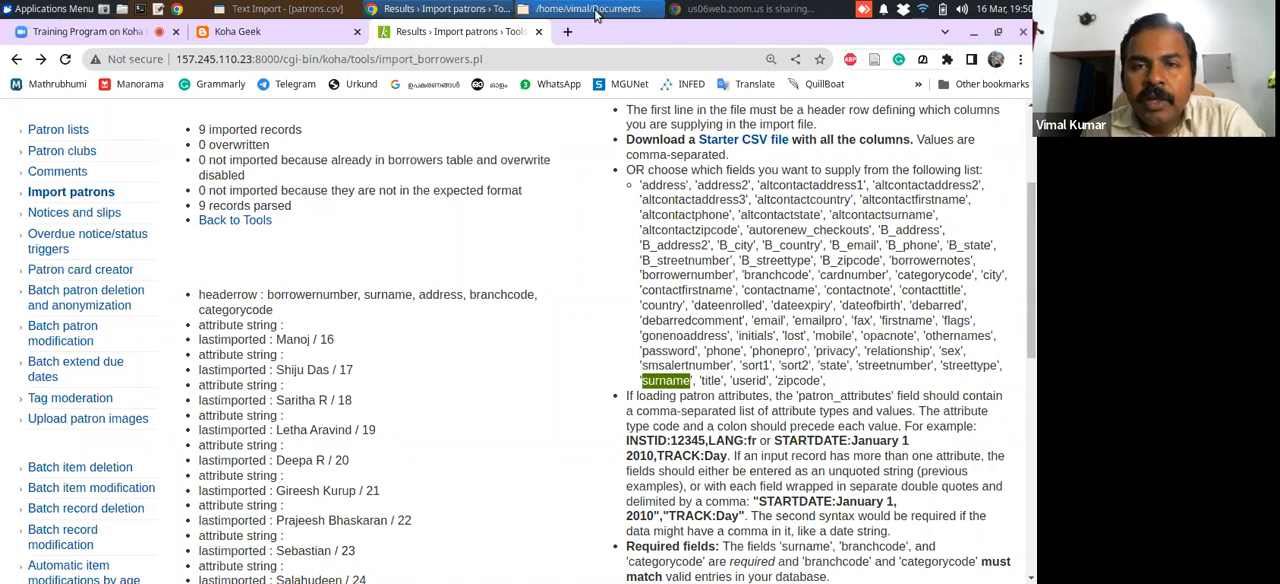
# Switch to LibreOffice's Text Import dialog and accept Unicode (UTF-8) with tab, comma and semicolon separators for patrons.csv
pyautogui.click(341, 8)
pyautogui.click(720, 512)
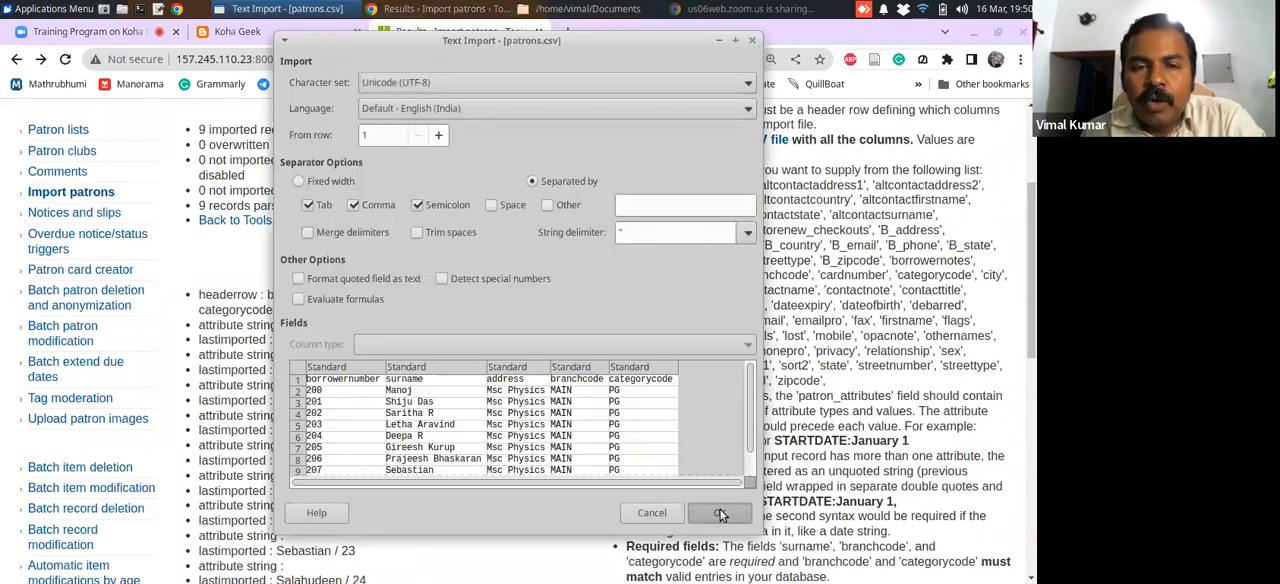
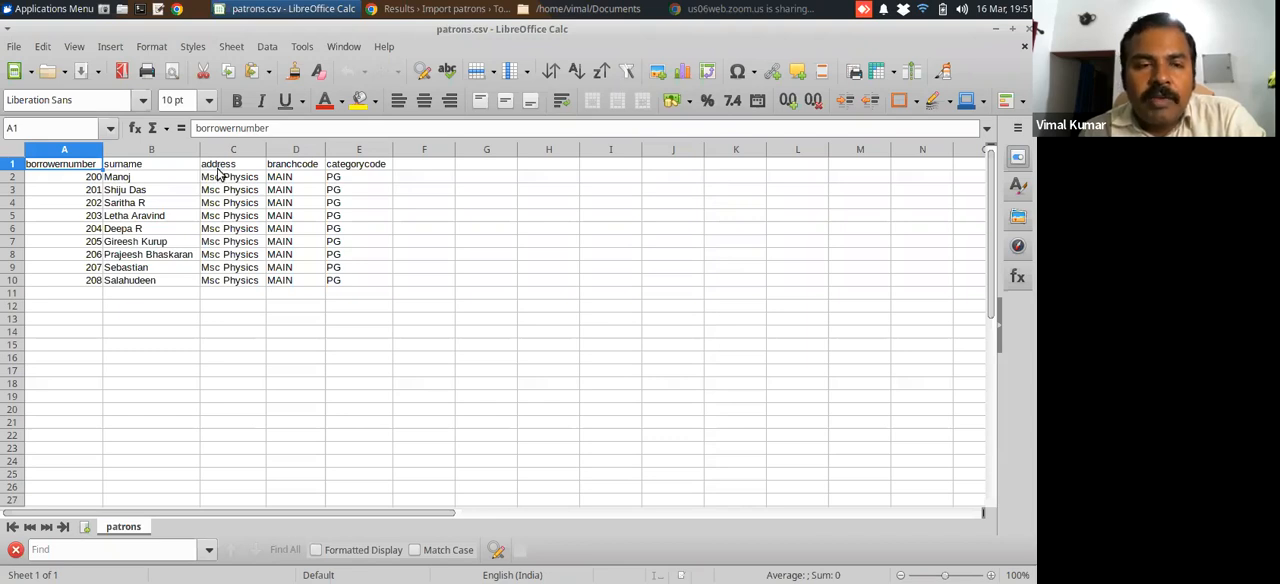
# Close patrons.csv and LibreOffice, and return from Koha's import results to the staff home page
pyautogui.click(1024, 47)
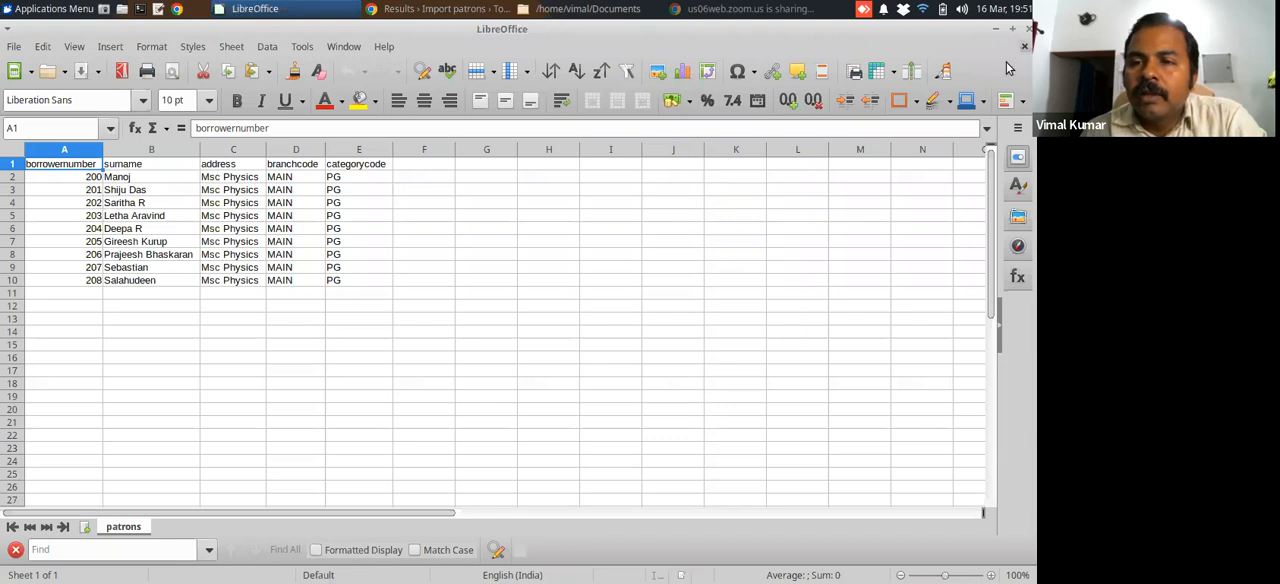
pyautogui.click(1028, 29)
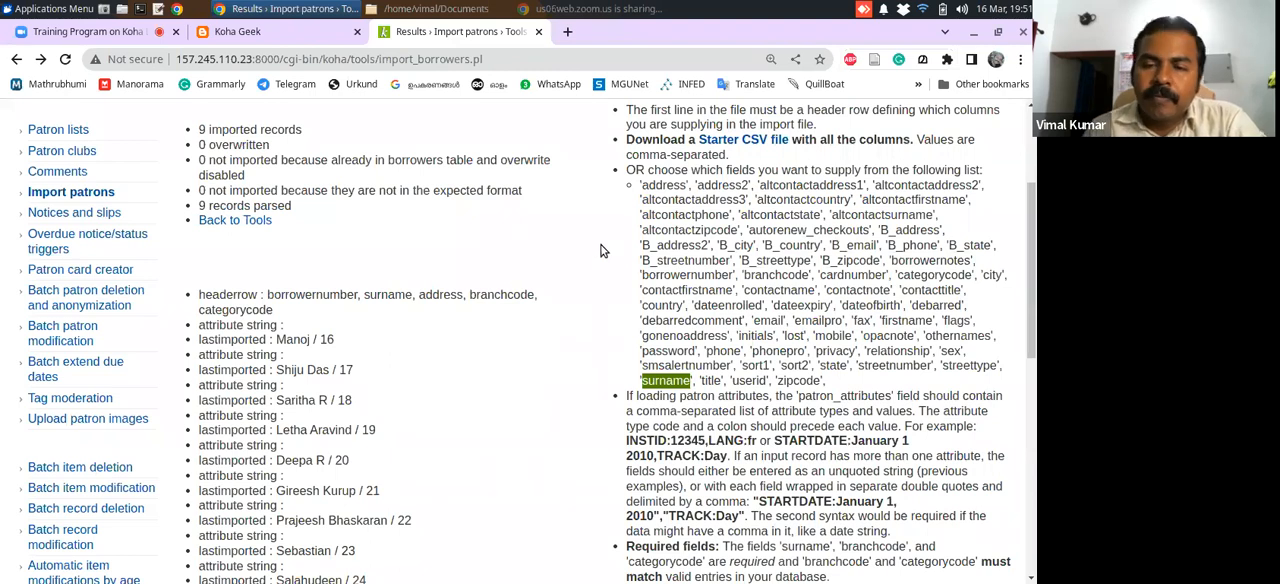
pyautogui.scroll(4, 804, 250)
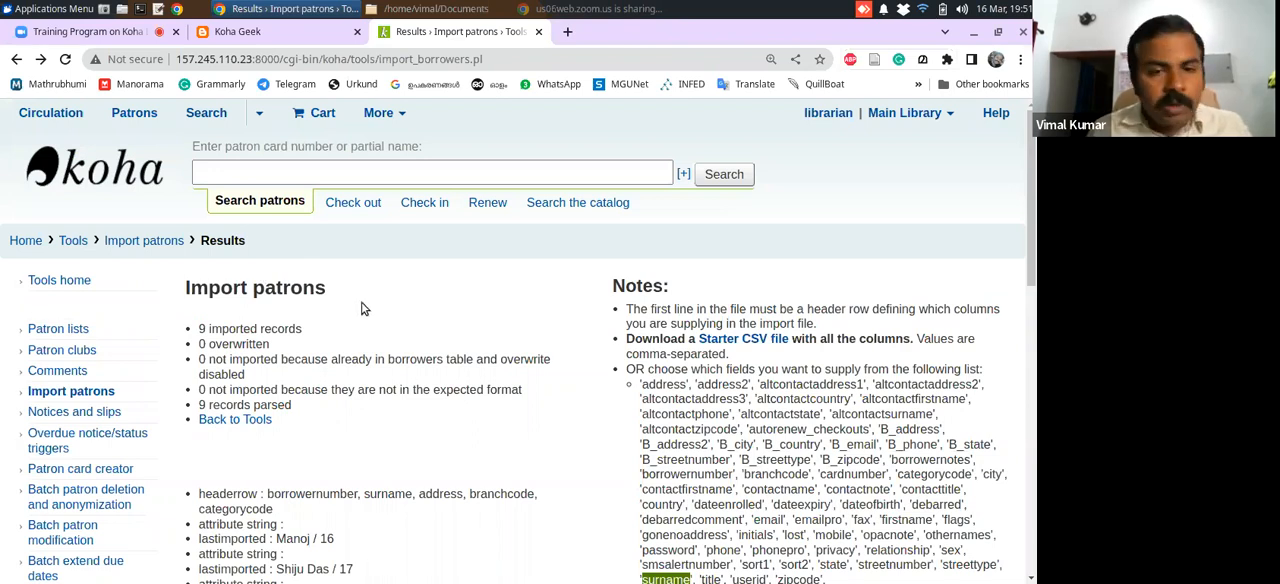
pyautogui.click(20, 243)
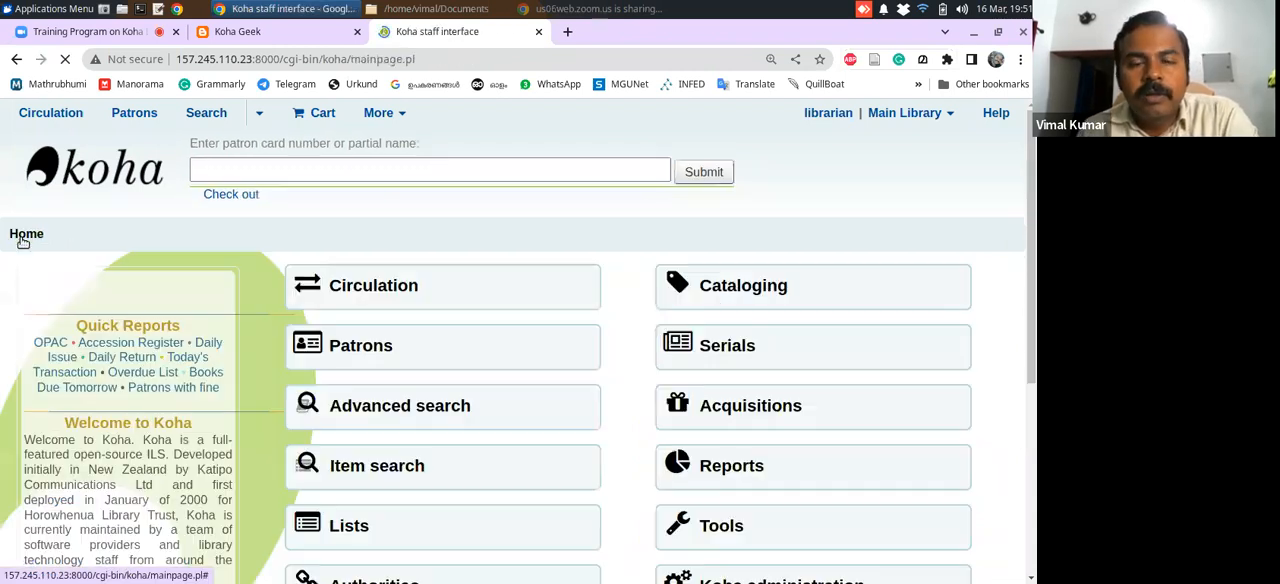
# Find an imported Msc Physics patron by first name through the checkout search and open the patron's checkout page
pyautogui.moveTo(1036, 256); pyautogui.dragTo(1002, 274)
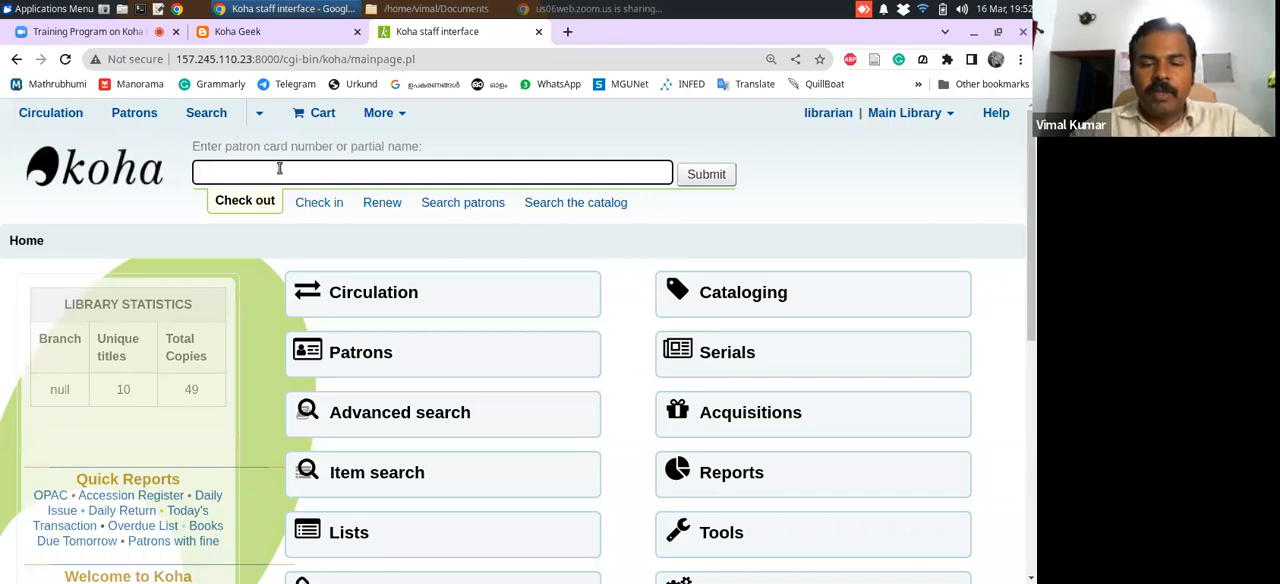
pyautogui.write('shiju')
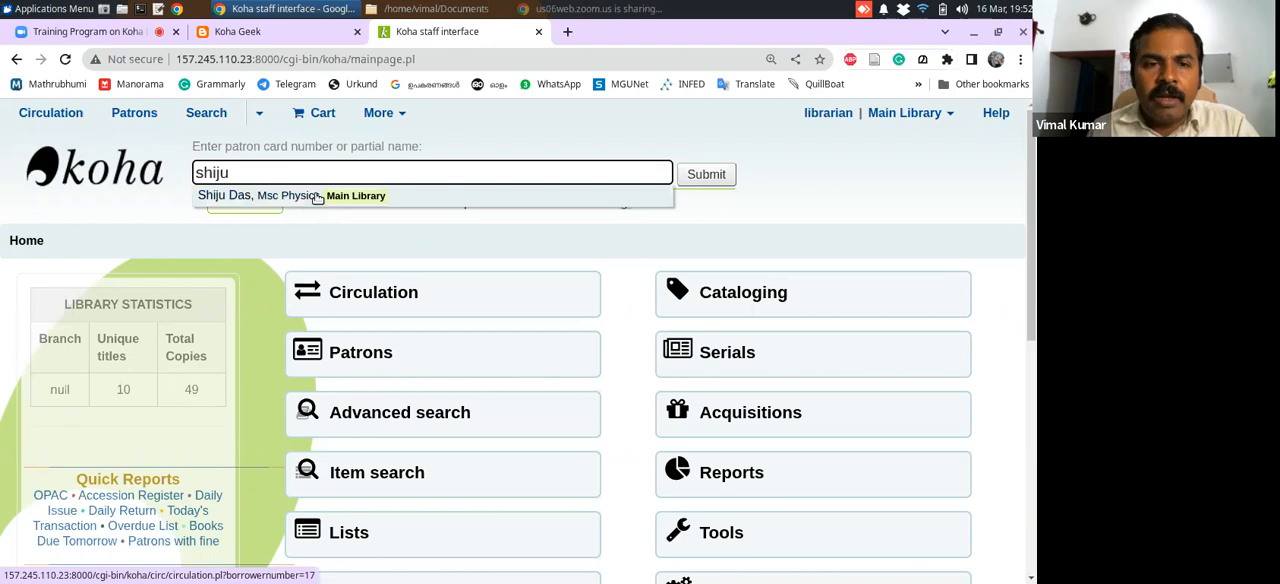
pyautogui.click(316, 198)
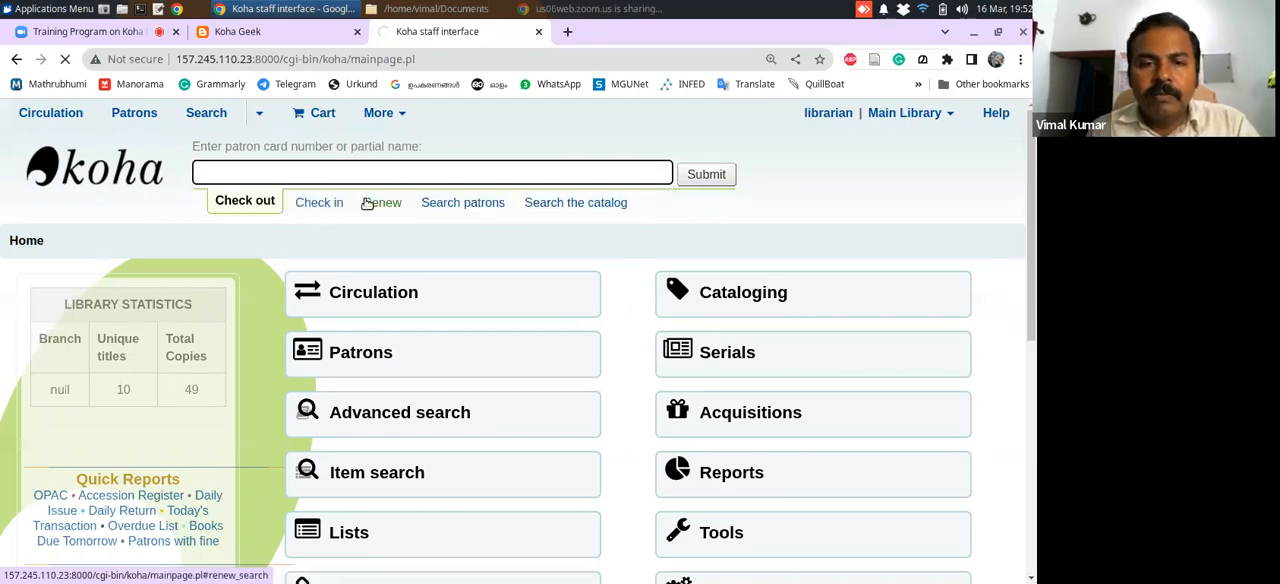
pyautogui.moveTo(1034, 280); pyautogui.dragTo(1035, 319)
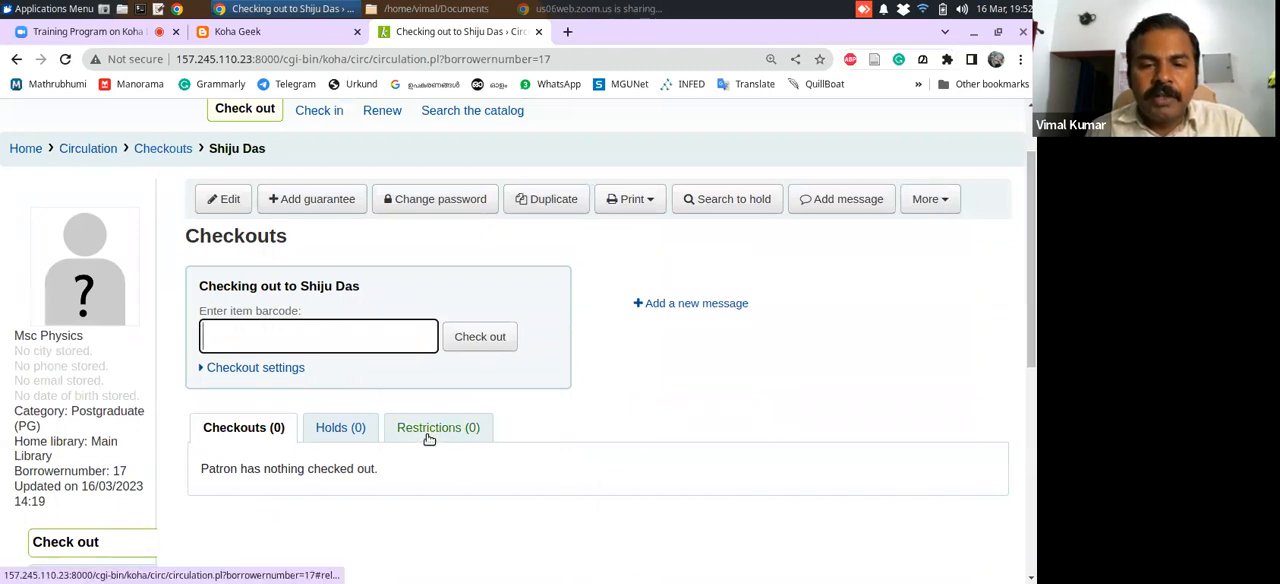
pyautogui.moveTo(1031, 341); pyautogui.dragTo(1033, 368)
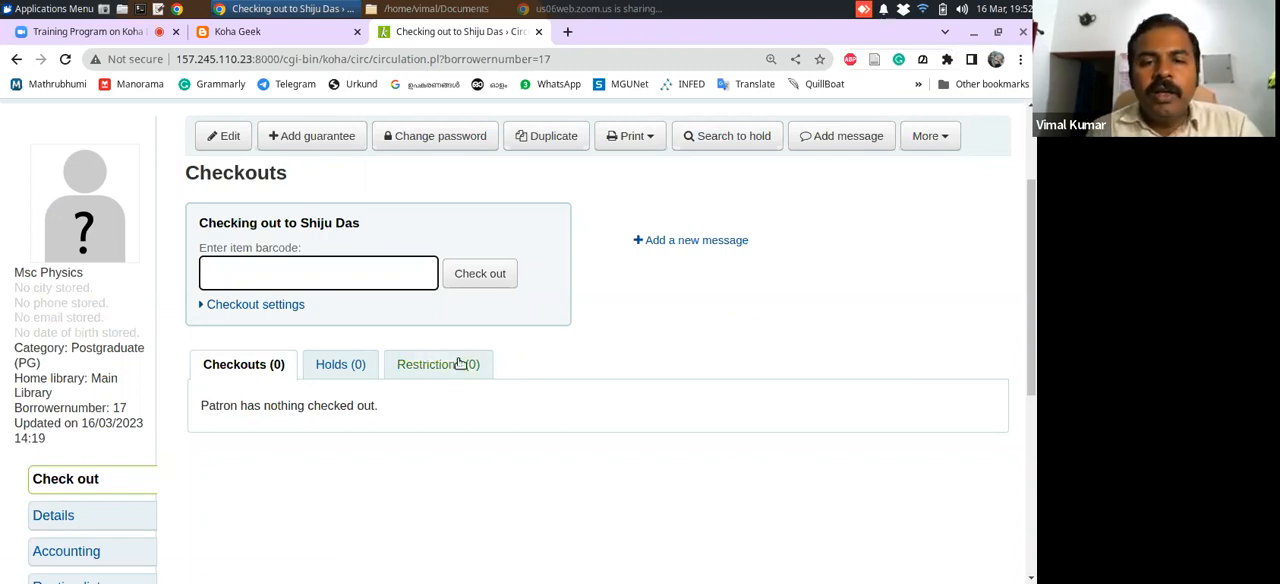
# Show the patron's restrictions and open the form for adding a manual restriction
pyautogui.click(459, 364)
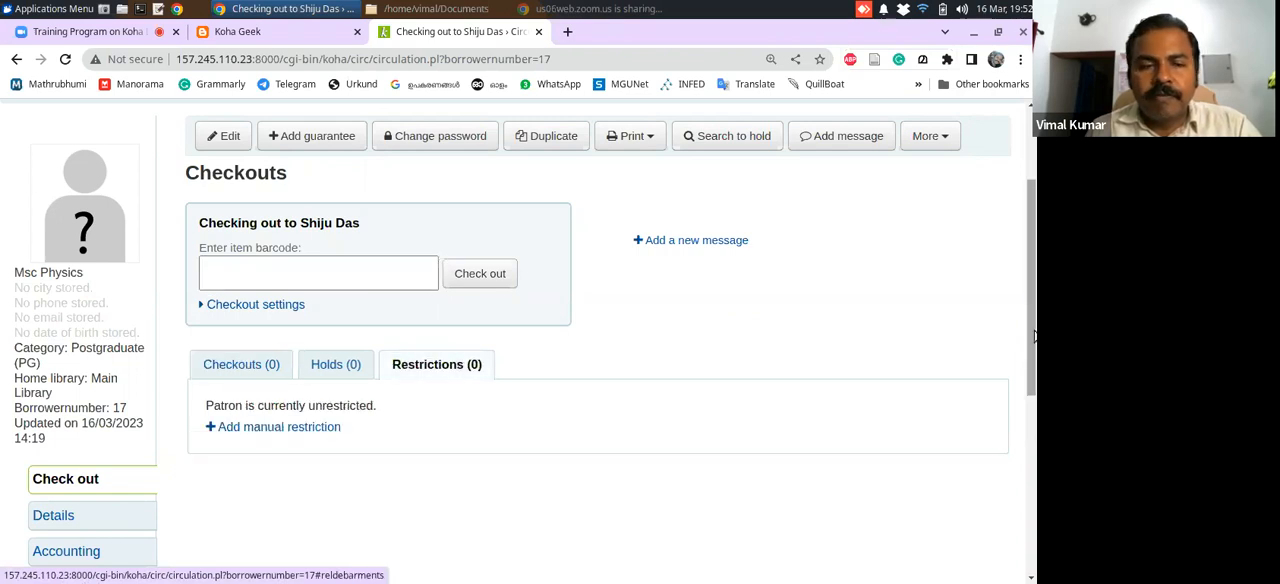
pyautogui.moveTo(1032, 337); pyautogui.dragTo(1020, 397)
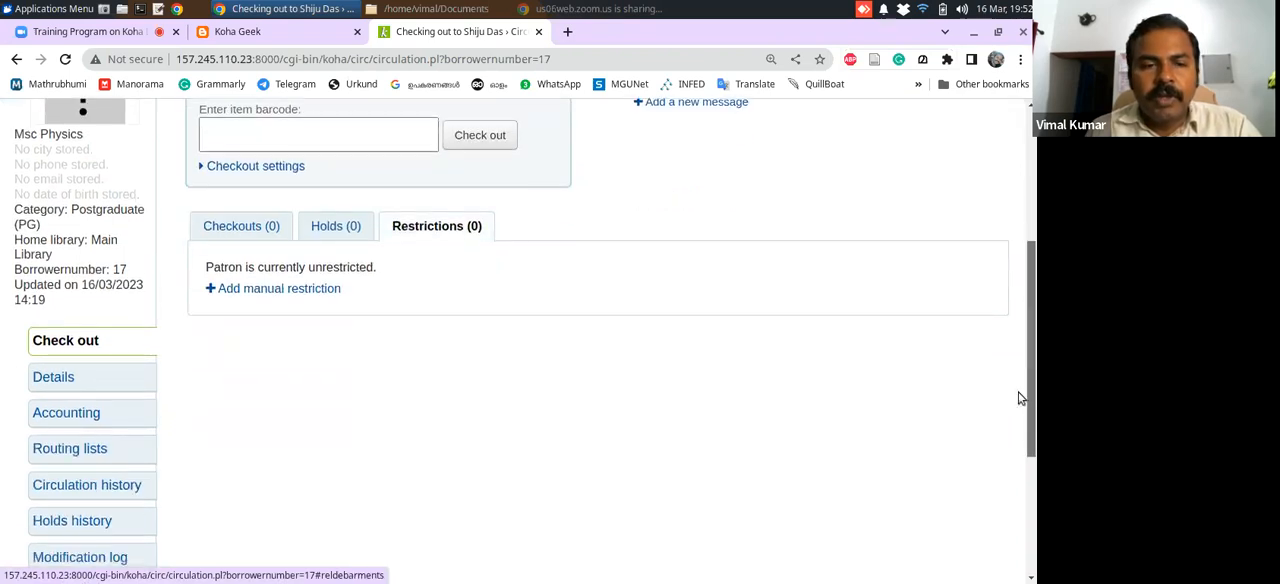
pyautogui.click(248, 290)
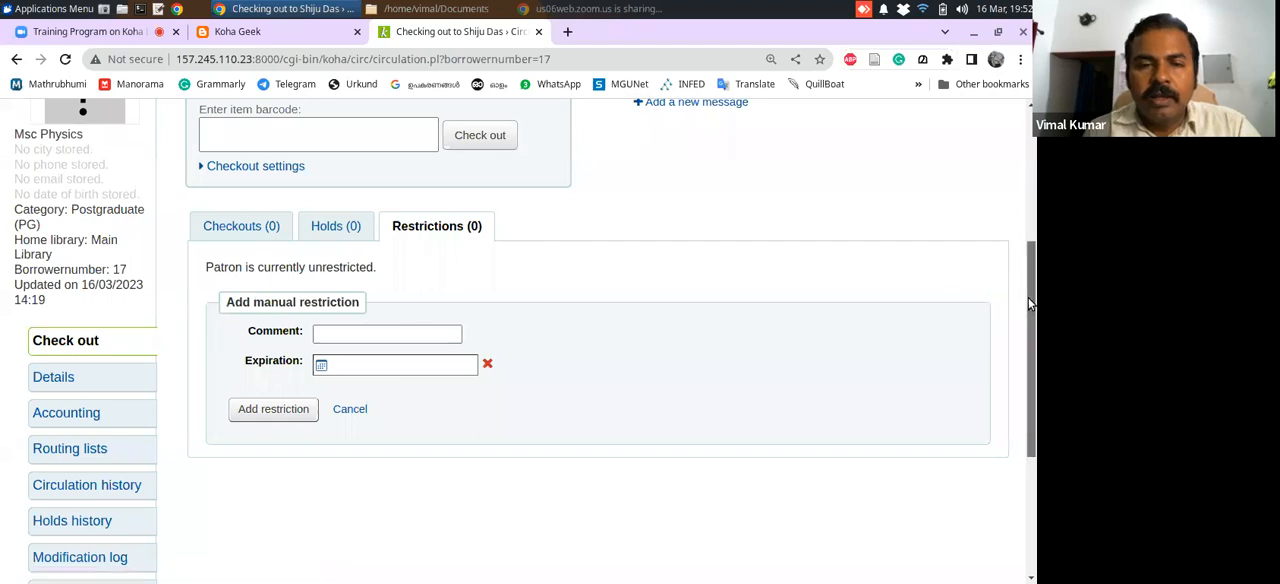
pyautogui.scroll(-1, 1030, 303)
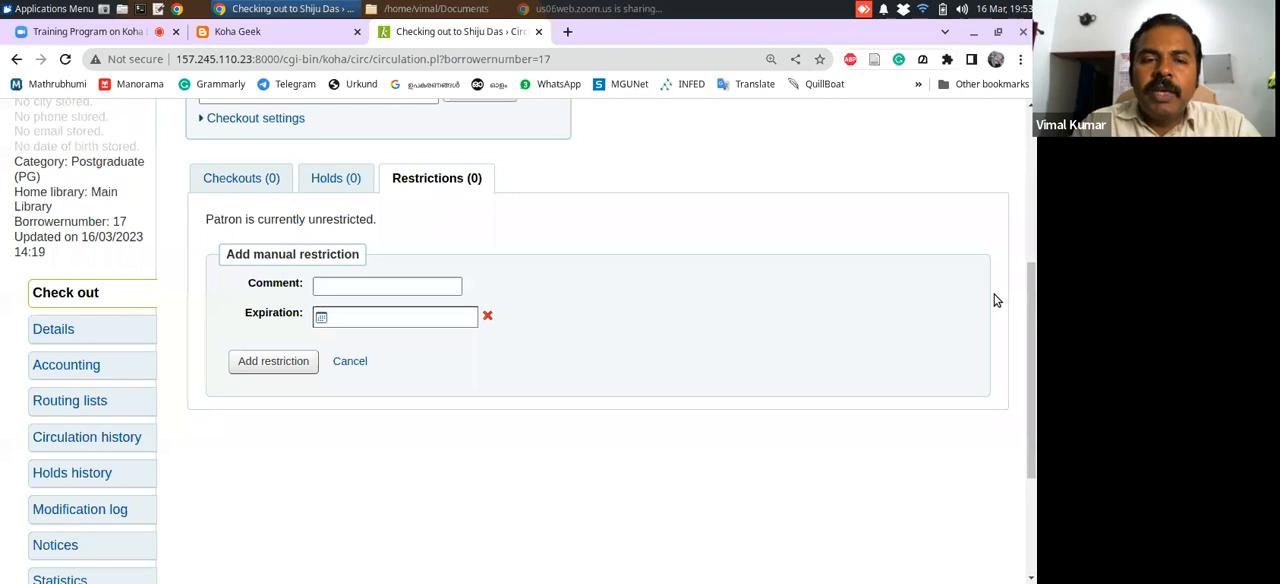
# Fill in the manual restriction with the comment "Temporary suspension" and the expiration date 15/06/2023
pyautogui.click(404, 284)
pyautogui.write('Tem')
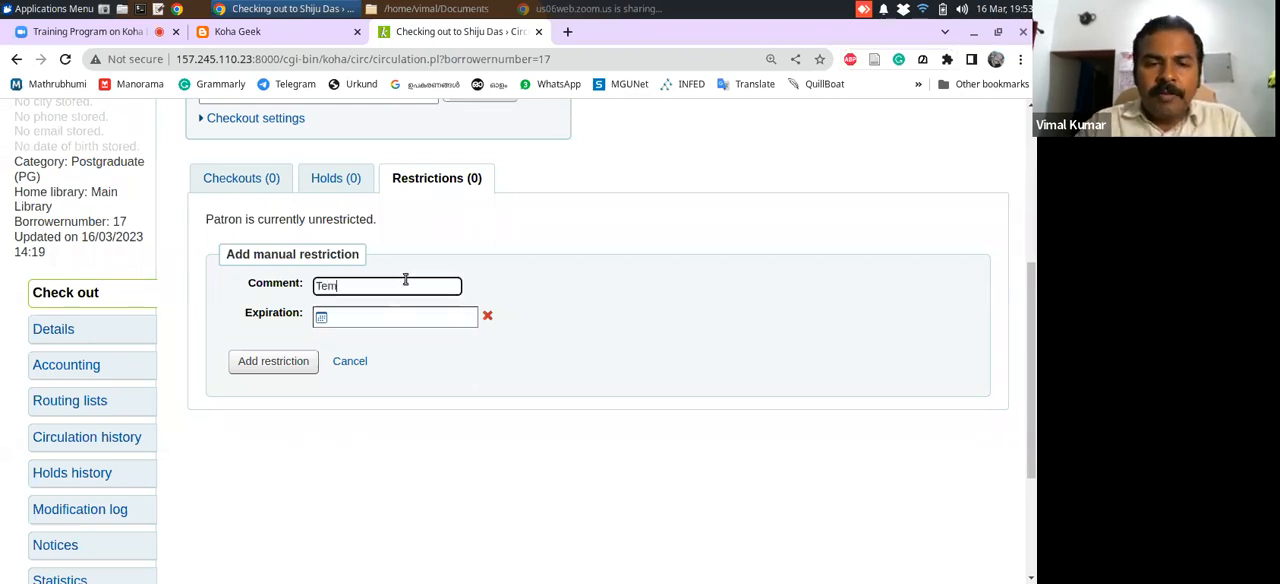
pyautogui.write('porary')
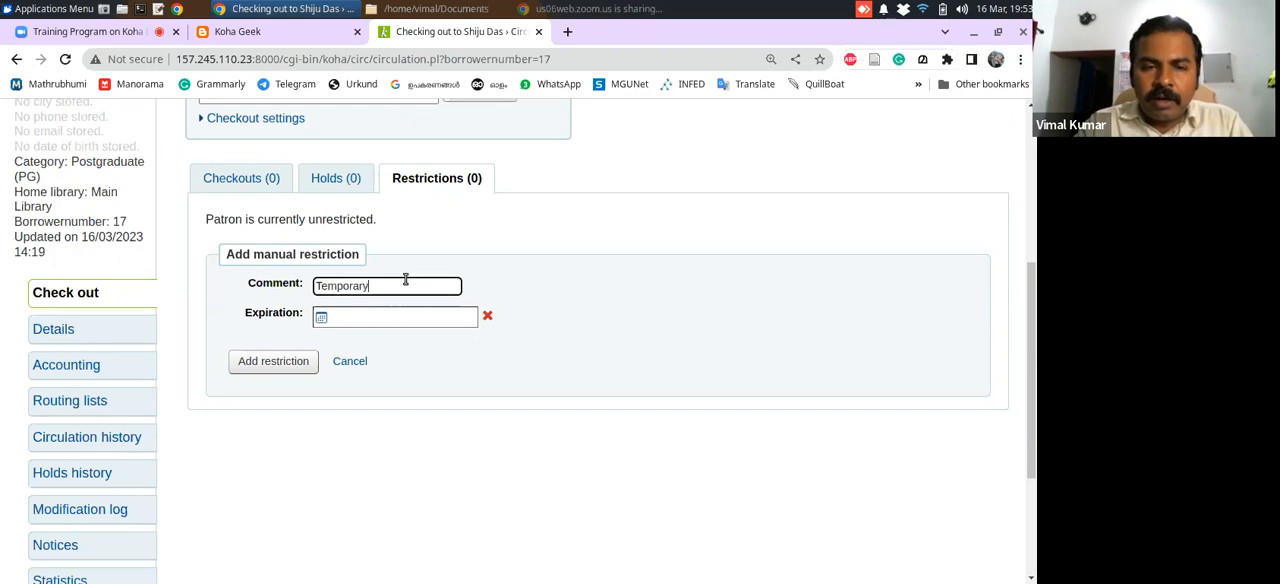
pyautogui.write(' suspension')
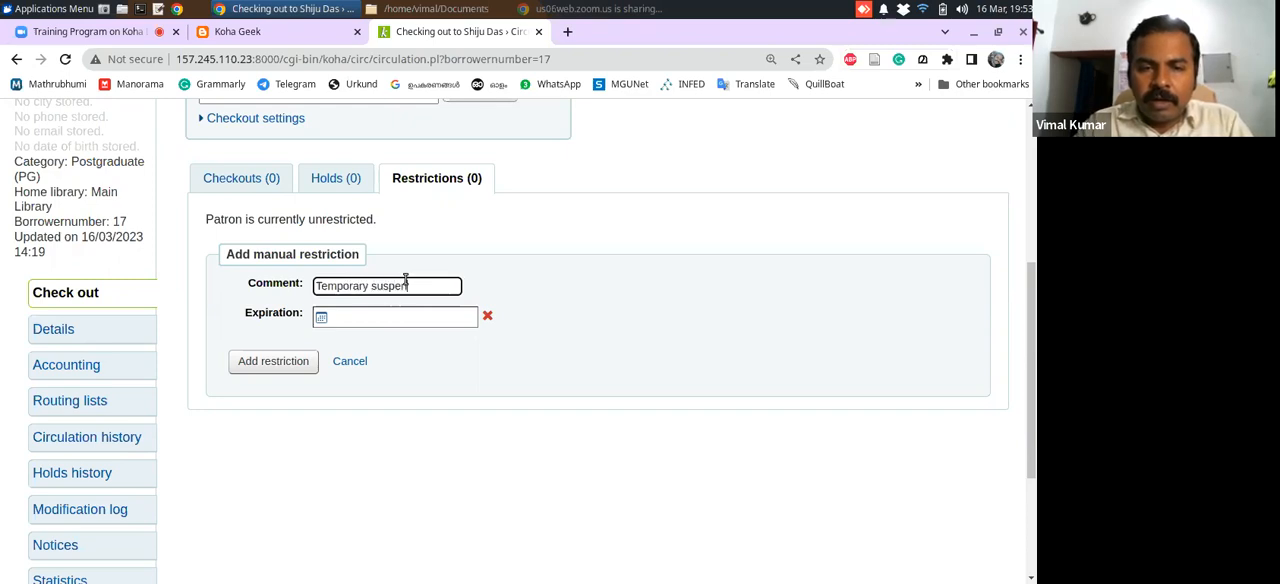
pyautogui.click(390, 316)
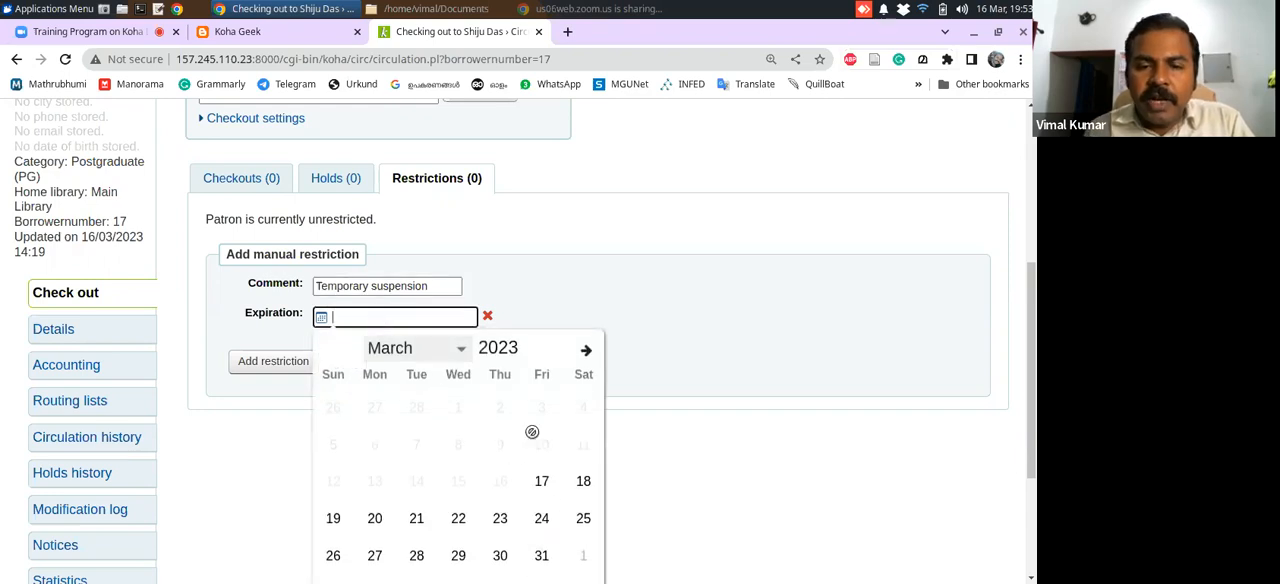
pyautogui.click(462, 350)
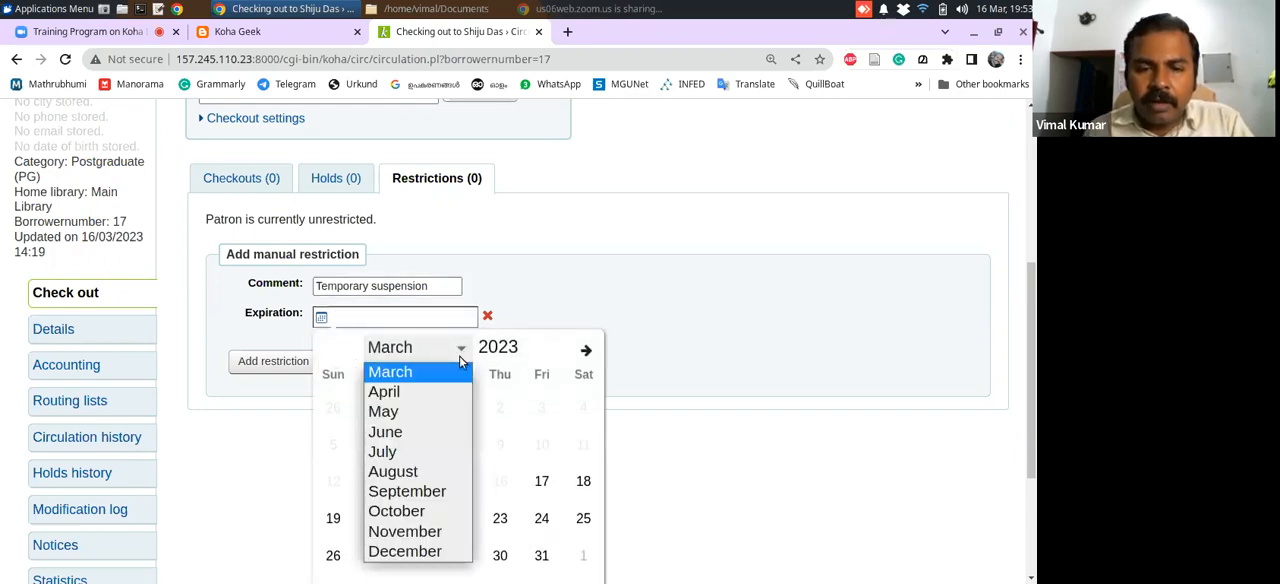
pyautogui.click(443, 431)
pyautogui.click(500, 483)
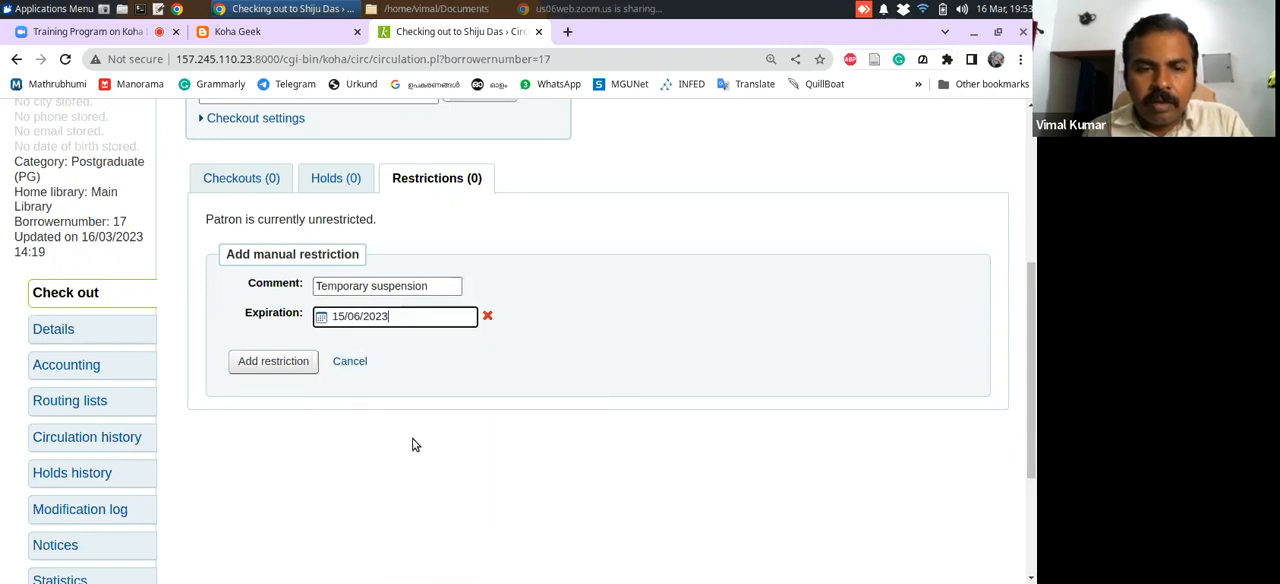
# Clear the expiration date and the comment from the manual restriction form
pyautogui.moveTo(1028, 389); pyautogui.dragTo(1030, 339)
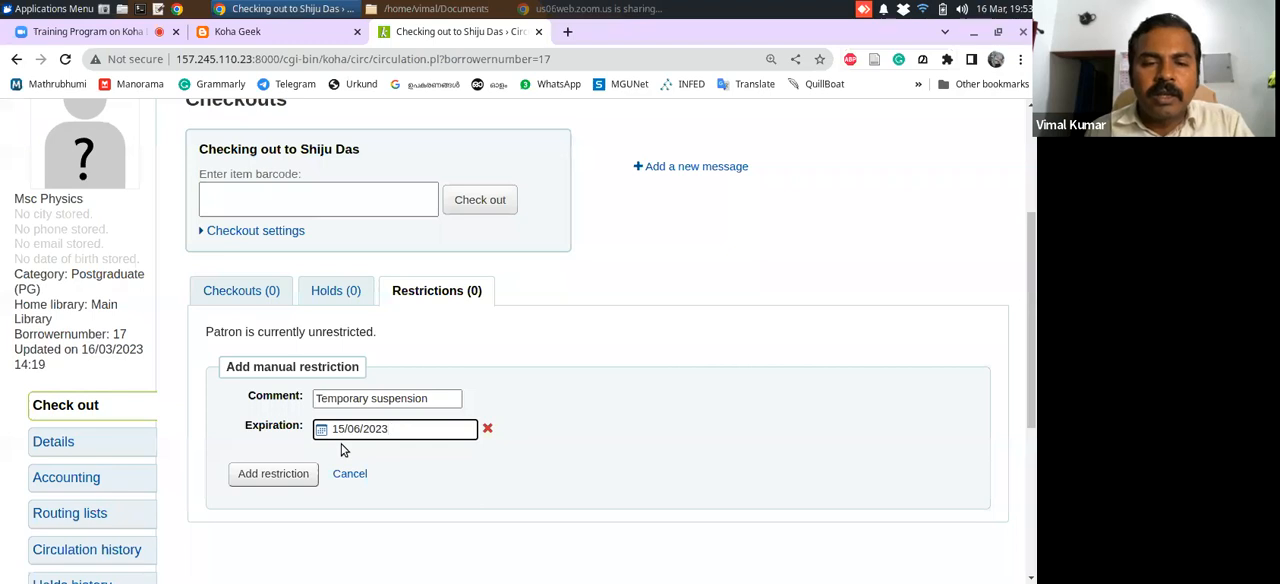
pyautogui.moveTo(404, 429); pyautogui.dragTo(324, 428)
pyautogui.press('BackSpace')
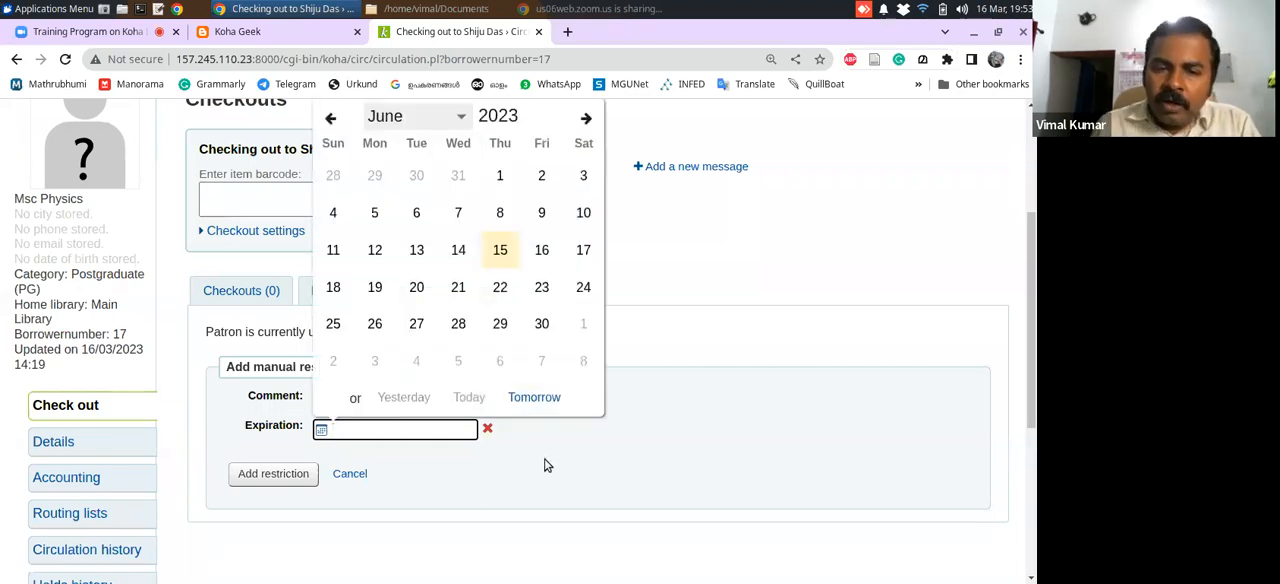
pyautogui.click(476, 466)
pyautogui.moveTo(437, 397); pyautogui.dragTo(222, 370)
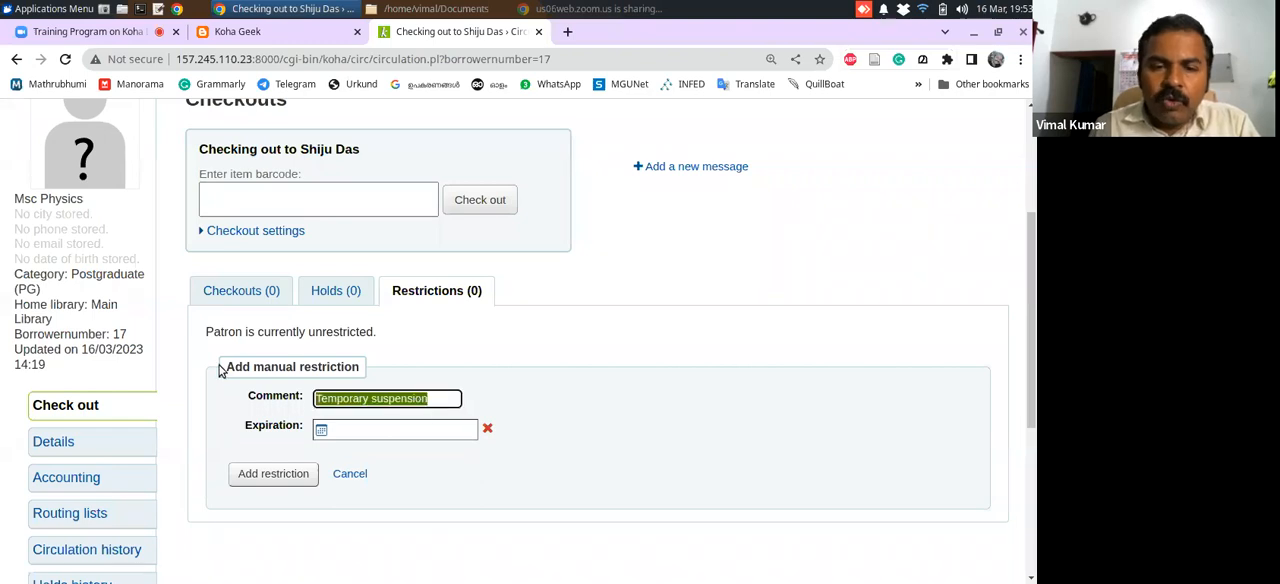
pyautogui.press('BackSpace')
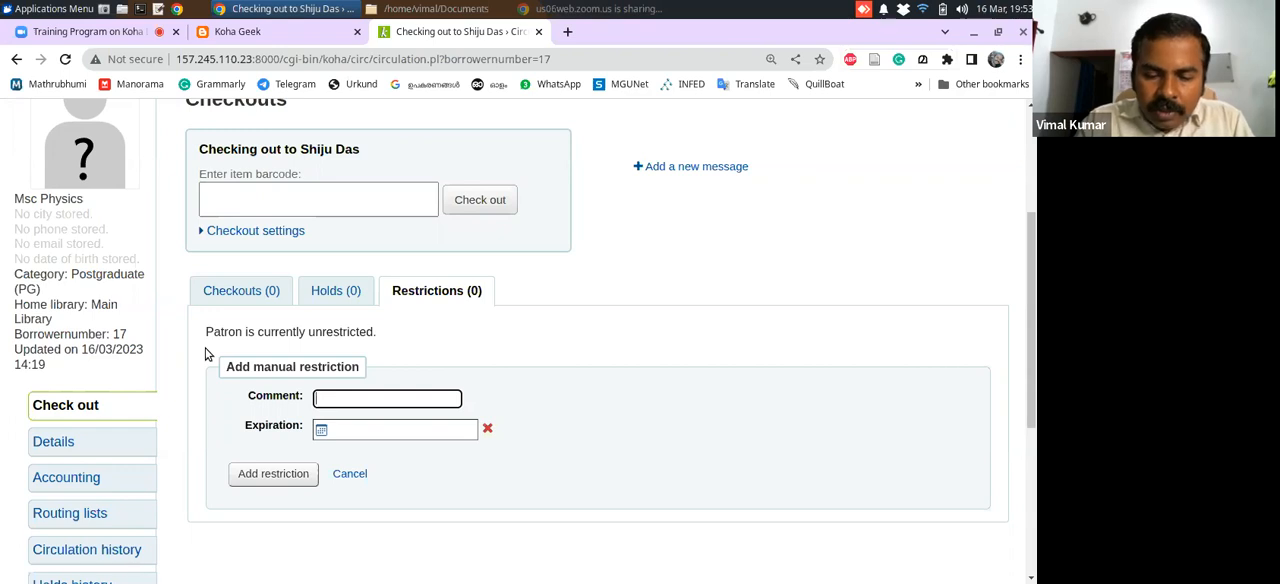
# Add a manual restriction with the comment "Programme finished. NOC issued on 16 March 2023" and no expiration date
pyautogui.write('Progr')
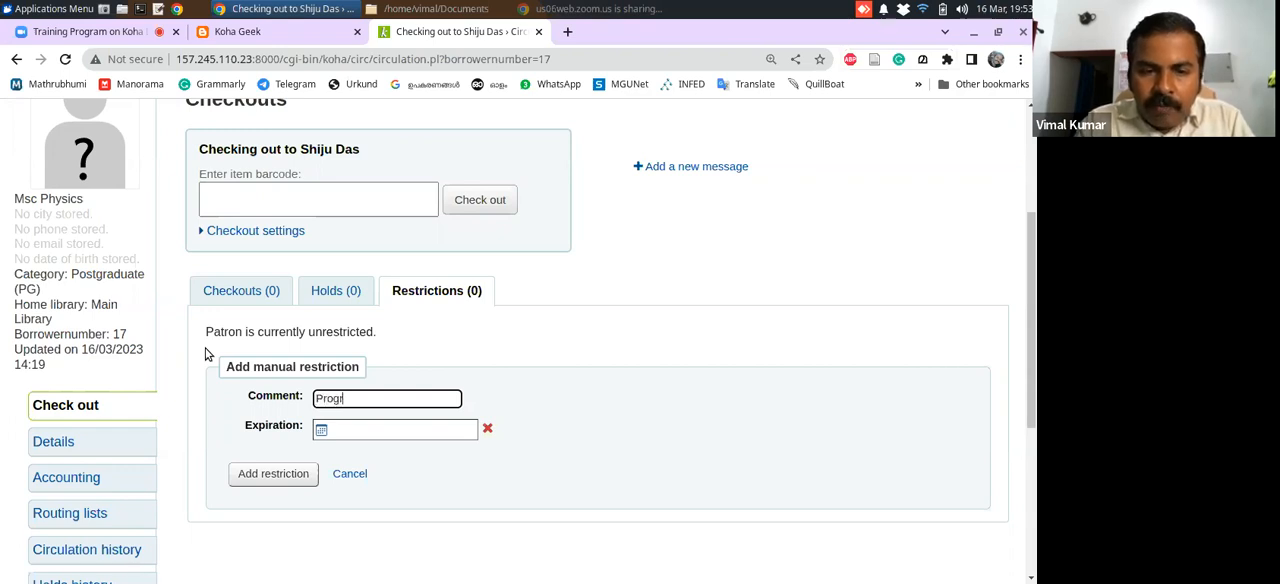
pyautogui.write('amme finish')
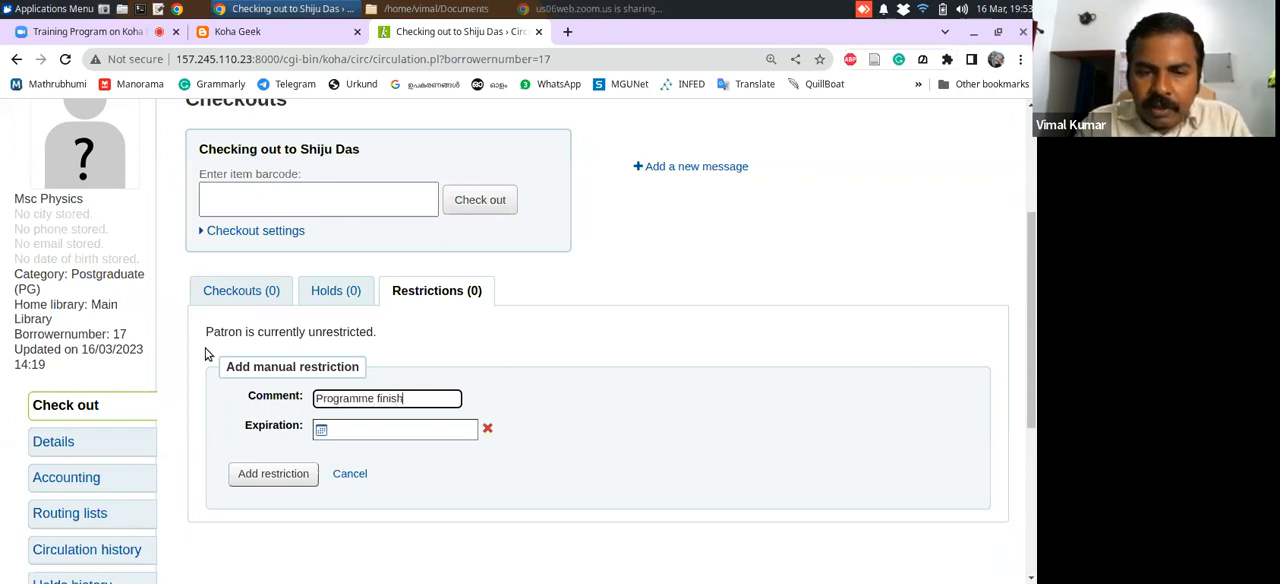
pyautogui.write('ed. NOC issues')
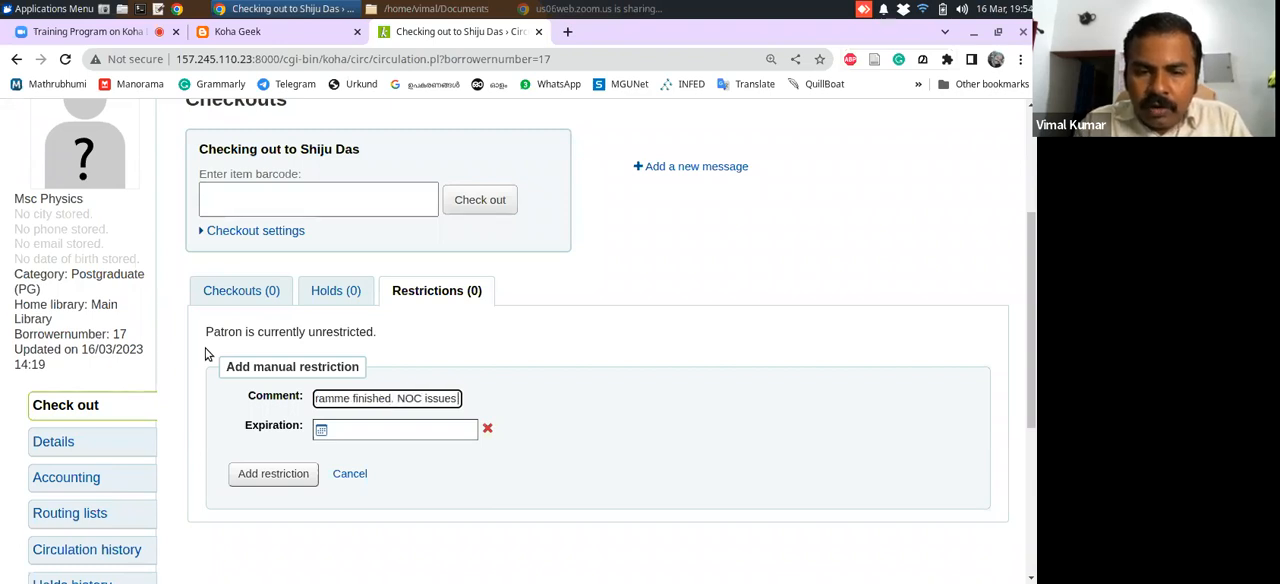
pyautogui.press('BackSpace')
pyautogui.write('d')
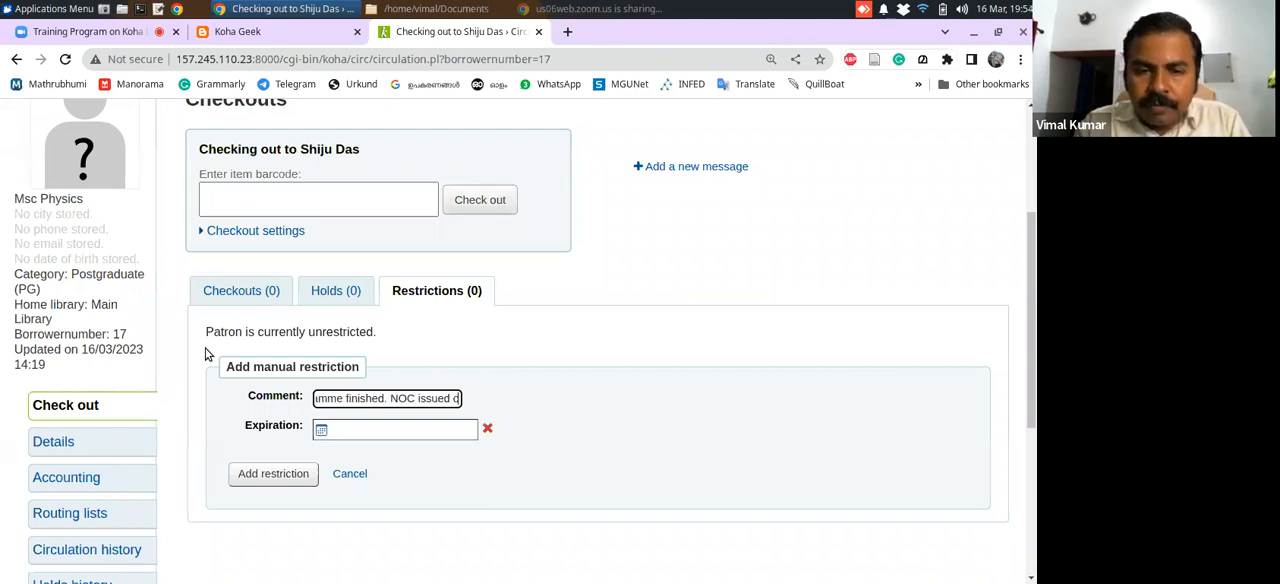
pyautogui.write(' on 16')
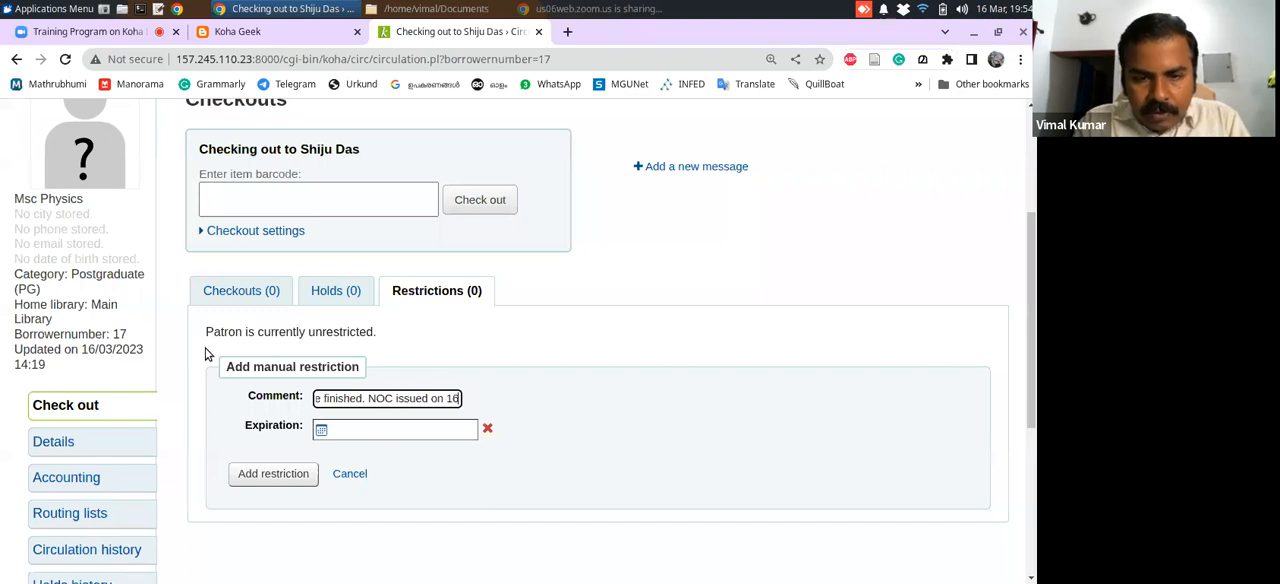
pyautogui.write(' March')
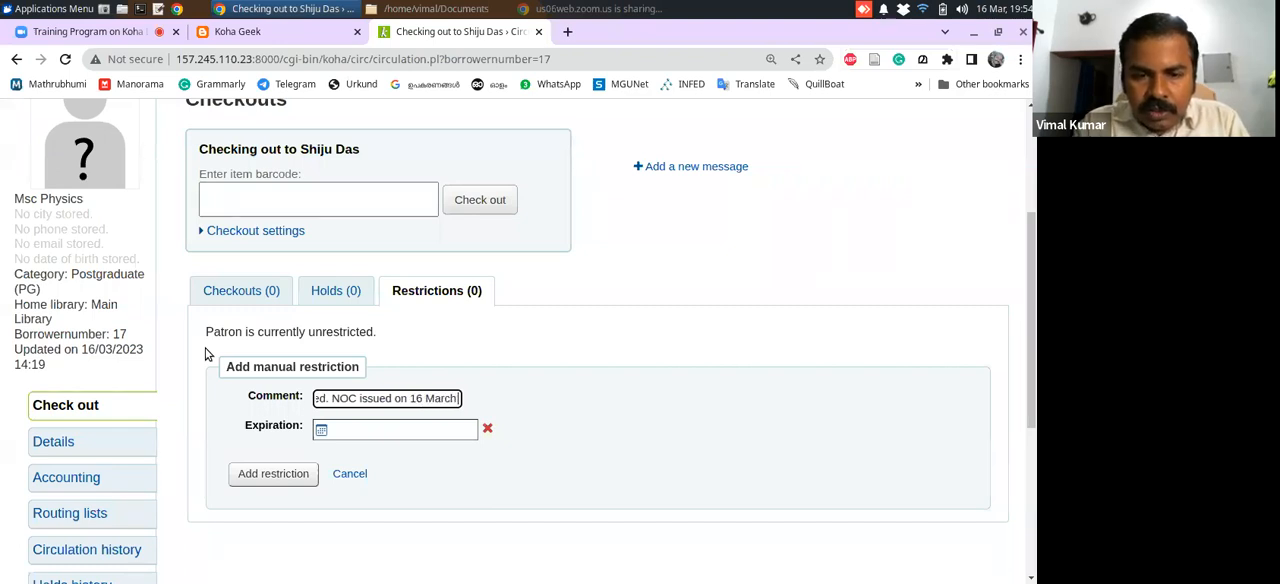
pyautogui.write(' 2023')
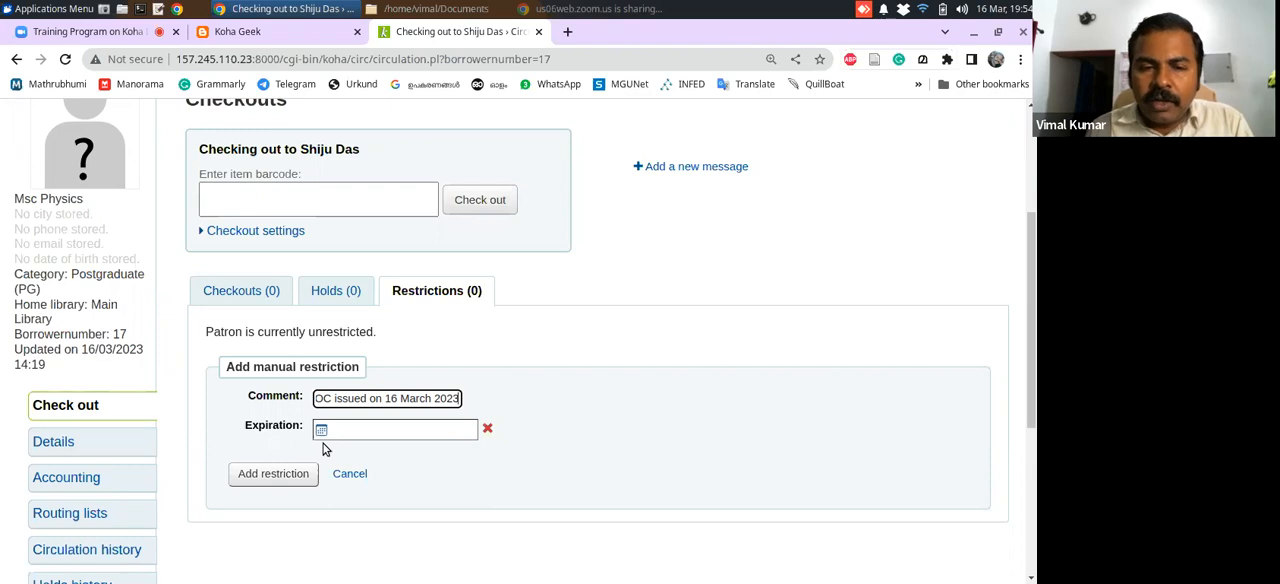
pyautogui.click(268, 476)
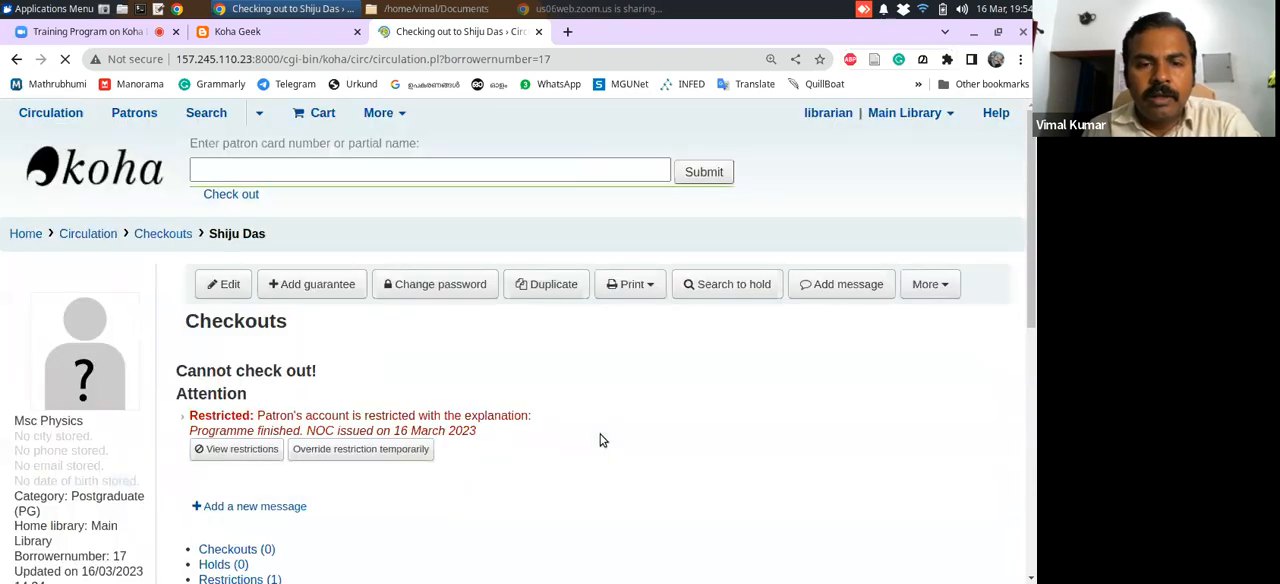
# Review the restriction notice on the checkout page and open the patron's list of restrictions
pyautogui.moveTo(1033, 205); pyautogui.dragTo(1012, 283)
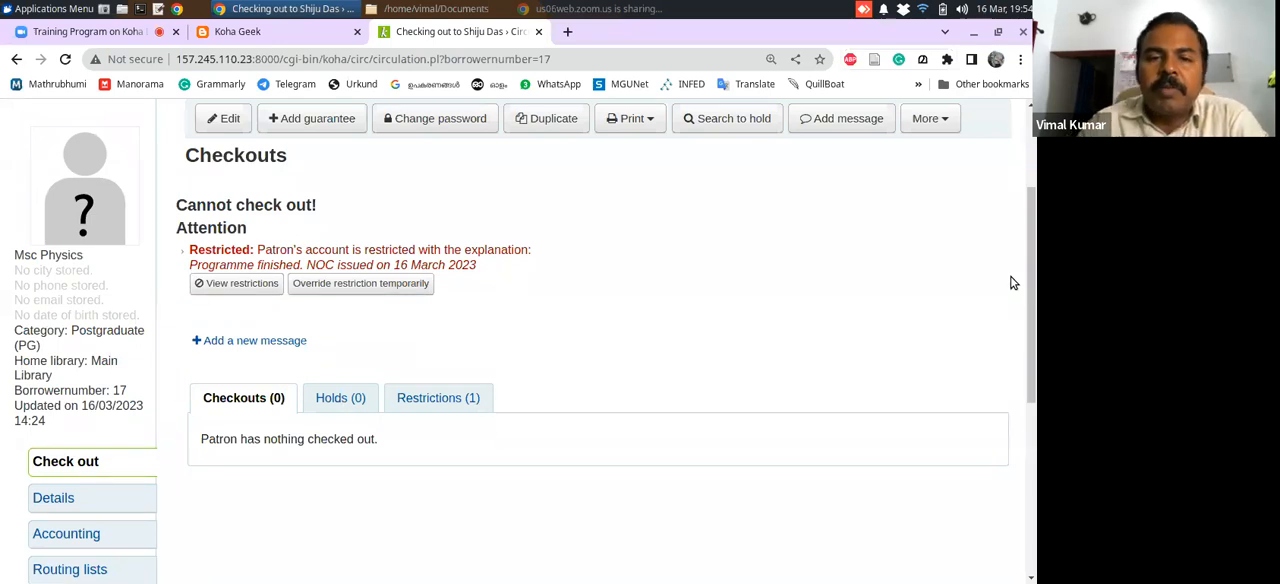
pyautogui.moveTo(1028, 282)
pyautogui.mouseDown()
pyautogui.moveTo(1033, 255)
pyautogui.moveTo(1036, 336)
pyautogui.moveTo(1033, 272)
pyautogui.mouseUp()
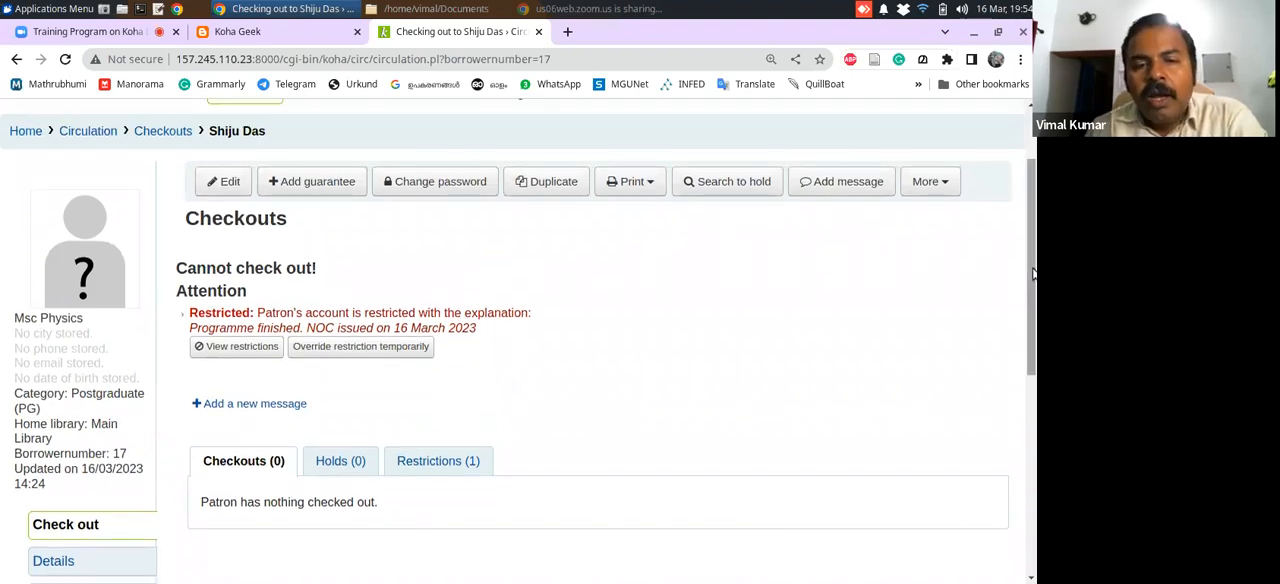
pyautogui.moveTo(1033, 272); pyautogui.dragTo(1035, 340)
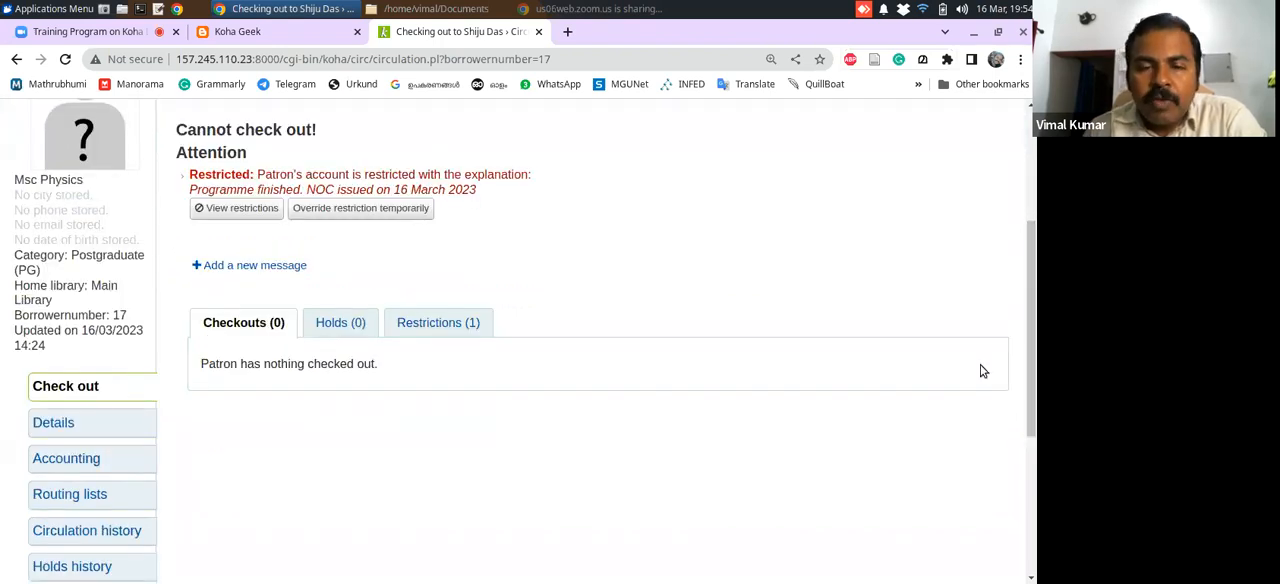
pyautogui.click(445, 330)
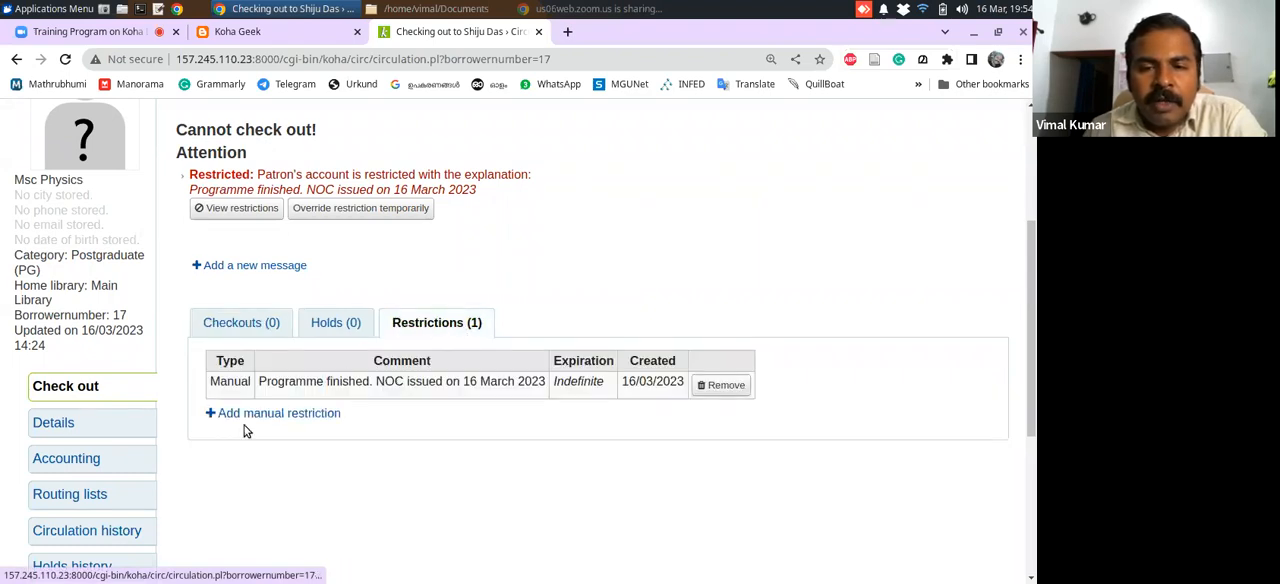
# Remove the manual restriction "Programme finished. NOC issued on 16 March 2023" from the patron's account and confirm the removal
pyautogui.click(710, 388)
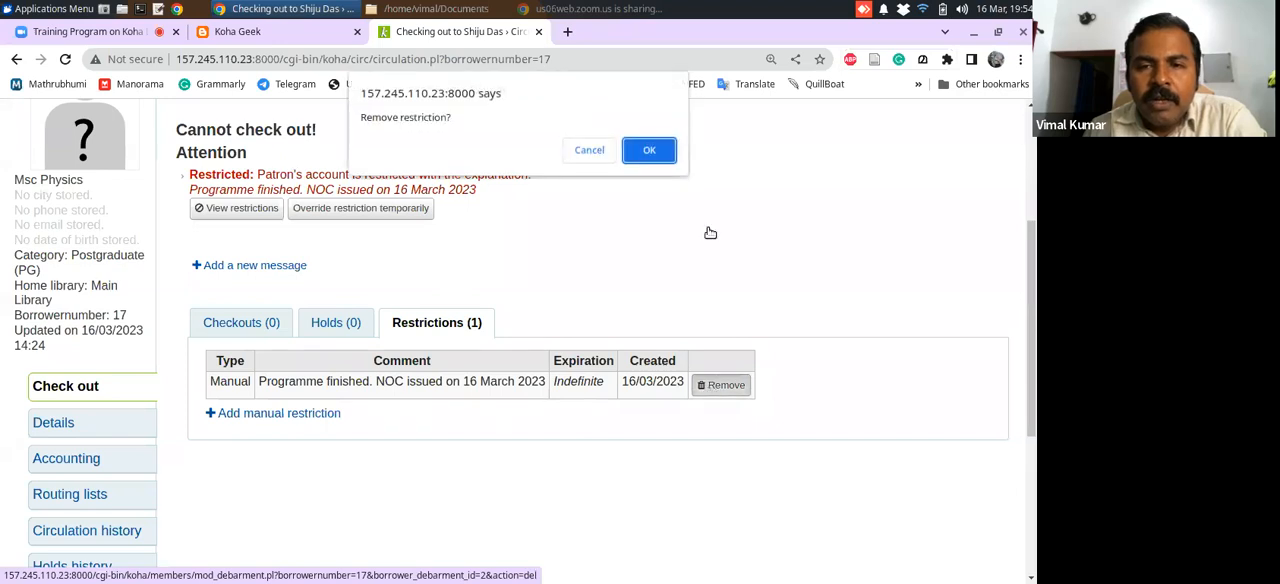
pyautogui.click(651, 150)
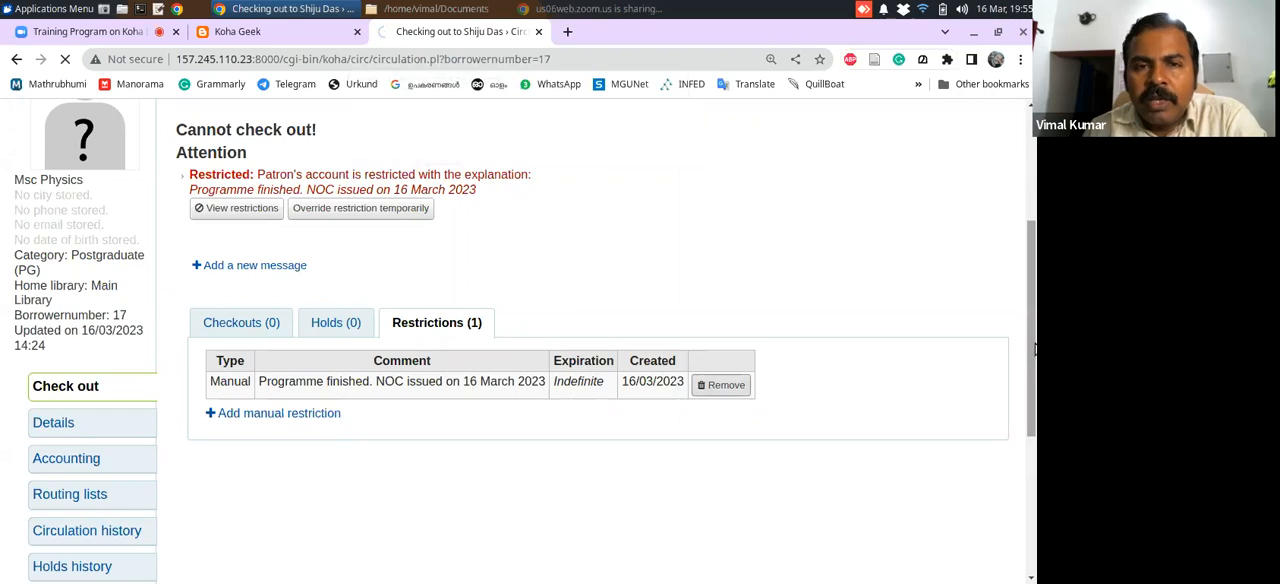
pyautogui.moveTo(1035, 287); pyautogui.dragTo(1035, 313)
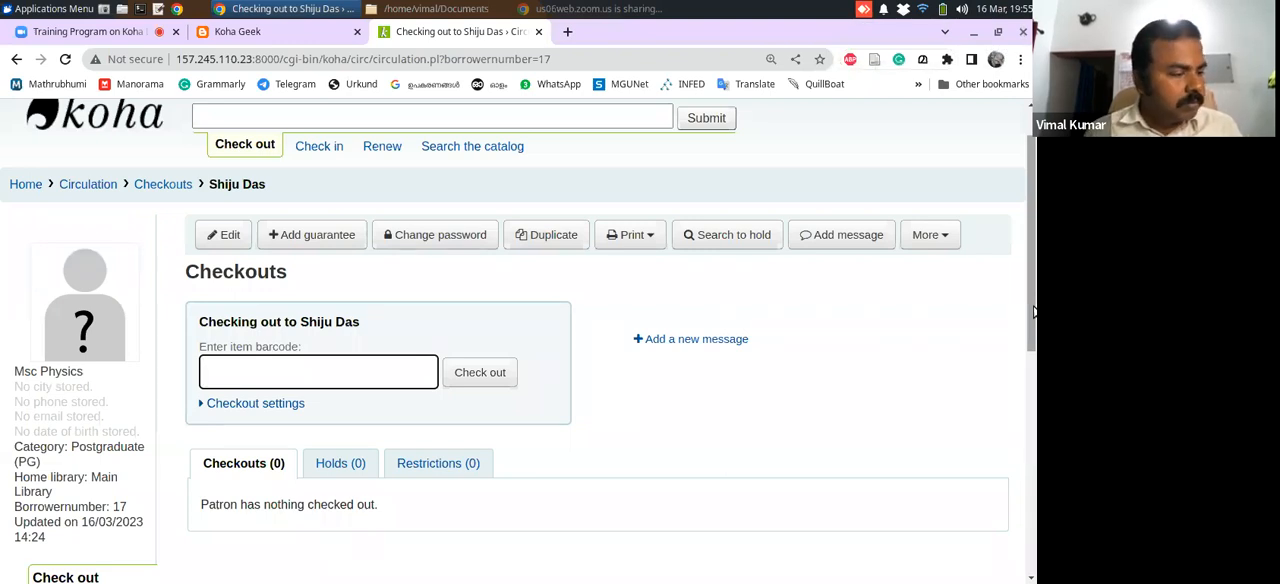
# Add a manual restriction to the patron with the comment "Course finished." and no expiration date
pyautogui.moveTo(1034, 312); pyautogui.dragTo(1020, 400)
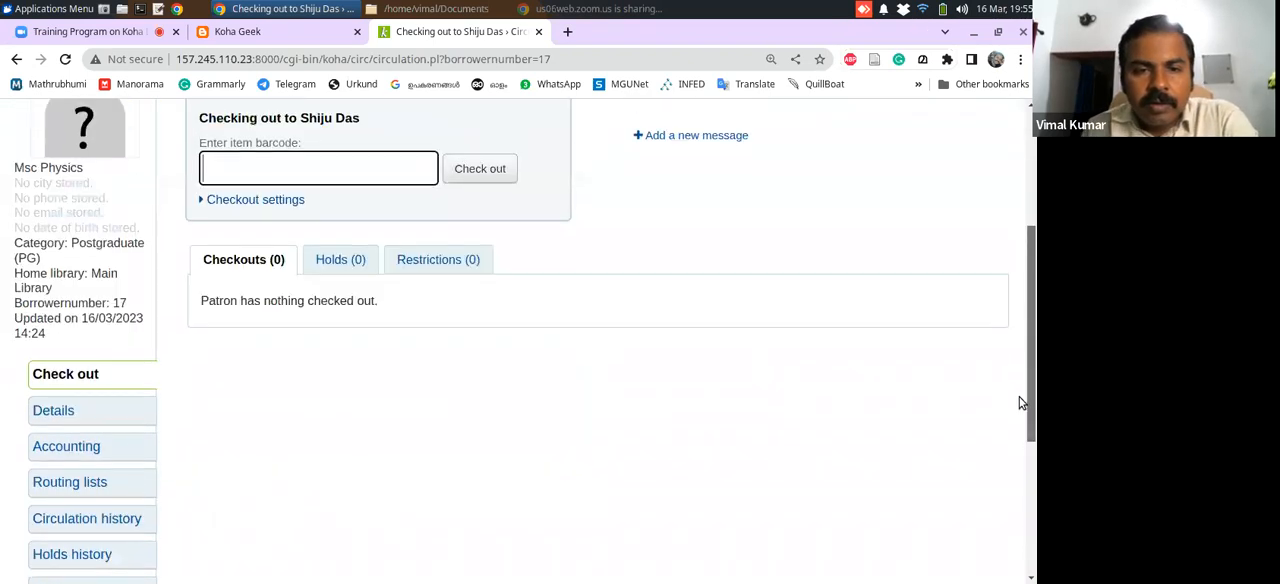
pyautogui.click(456, 260)
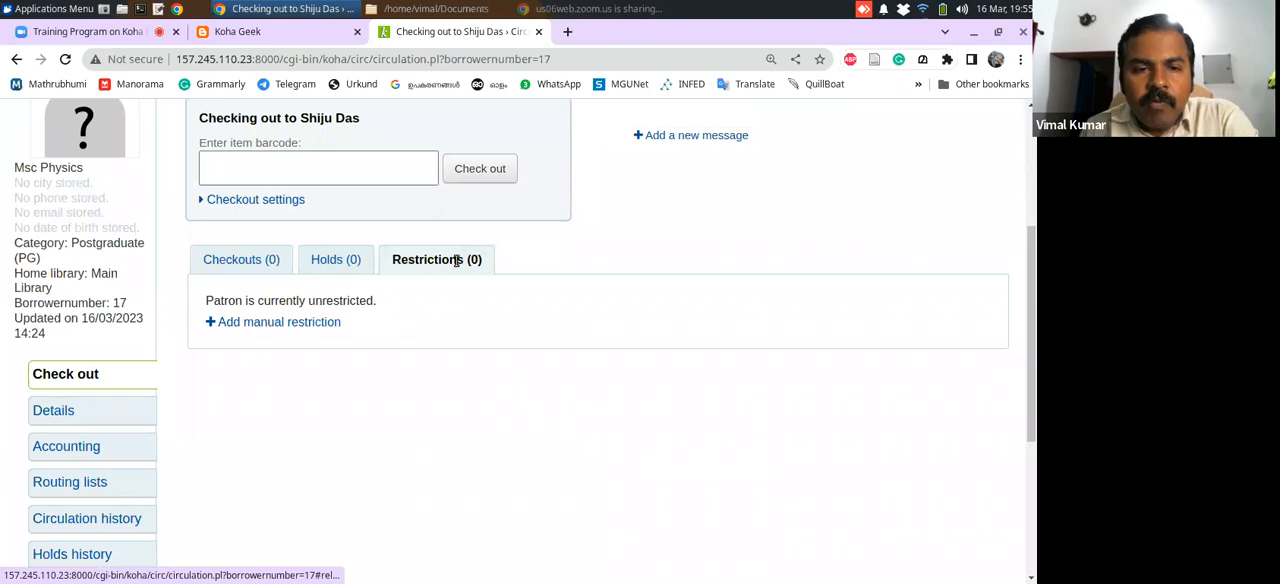
pyautogui.click(285, 323)
pyautogui.click(323, 368)
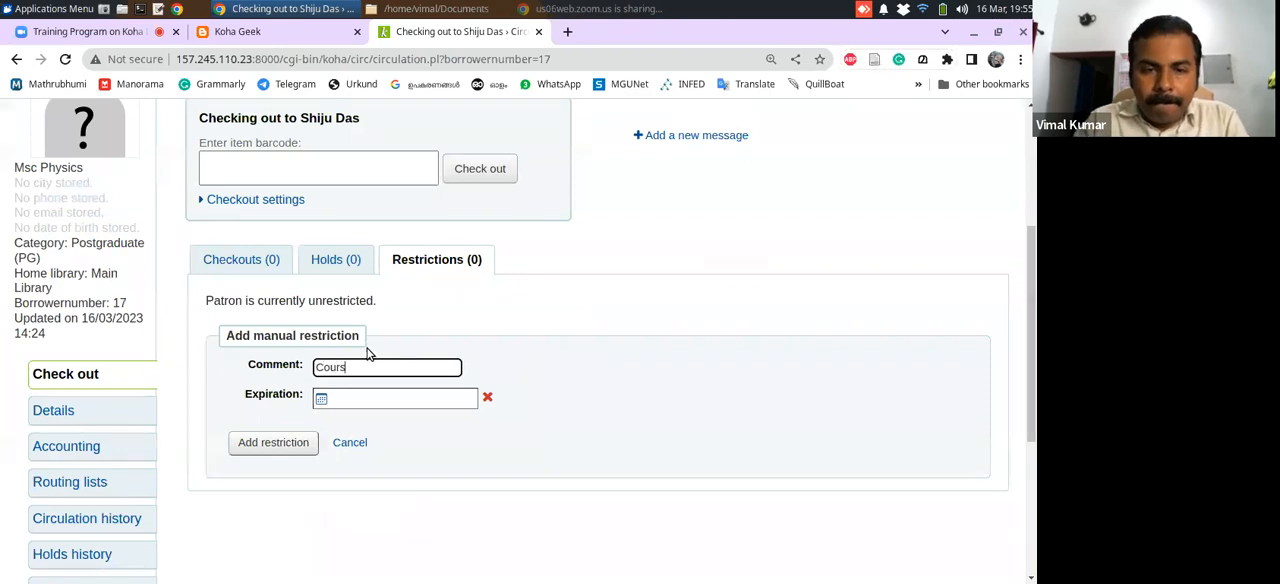
pyautogui.write('Course finished.')
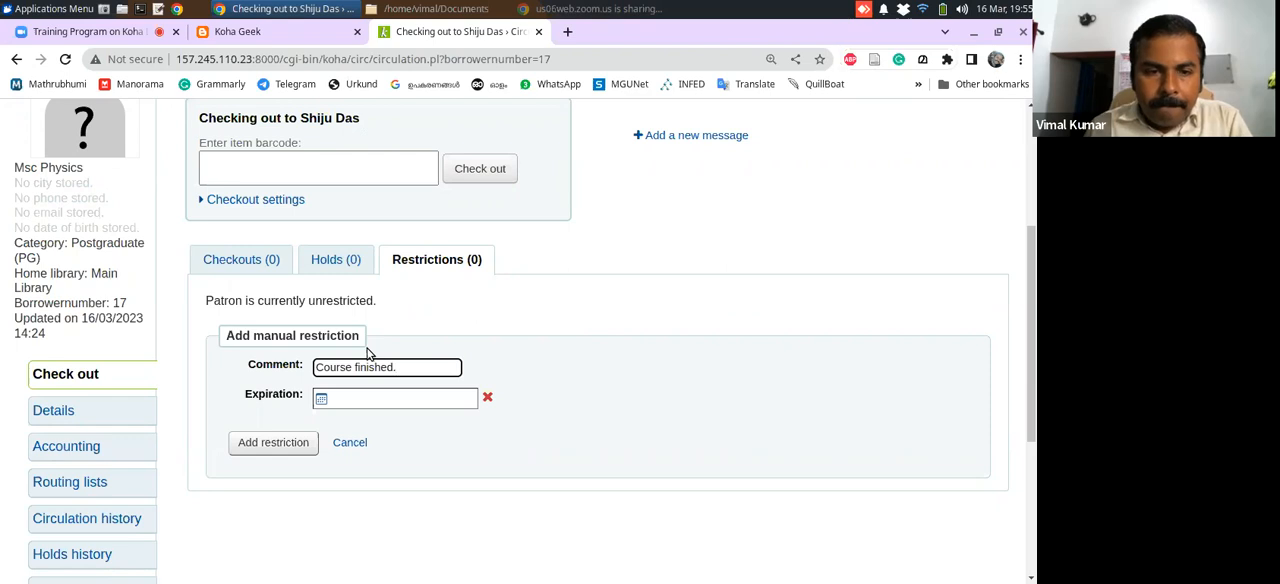
pyautogui.click(295, 442)
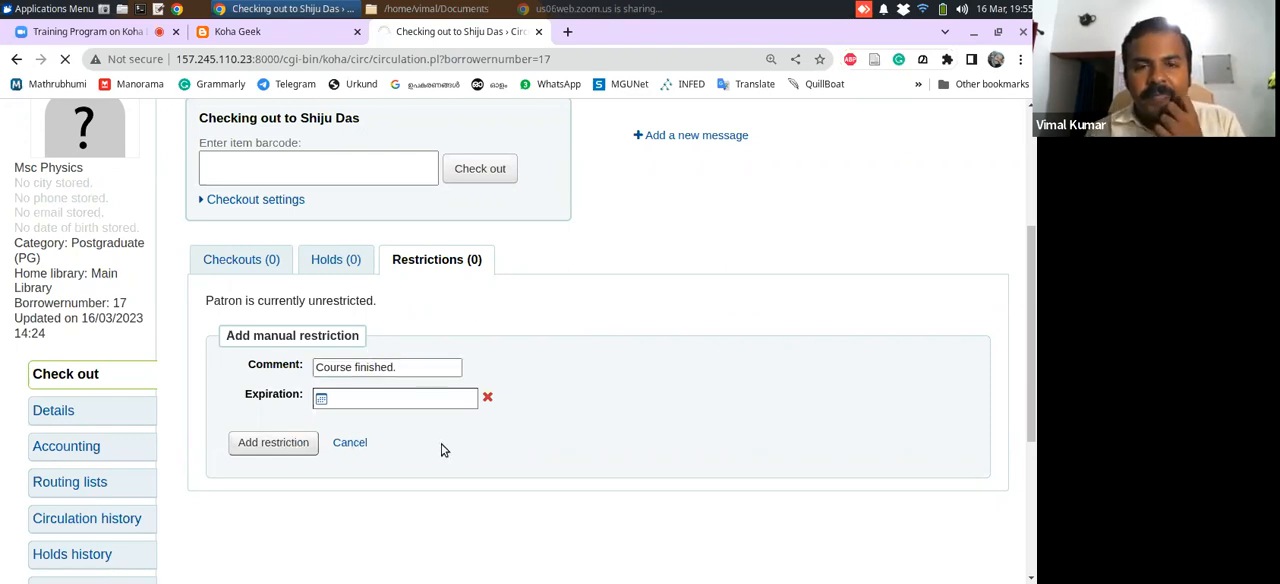
# Open the patron's discharges page and generate a discharge document
pyautogui.moveTo(1028, 260); pyautogui.dragTo(987, 519)
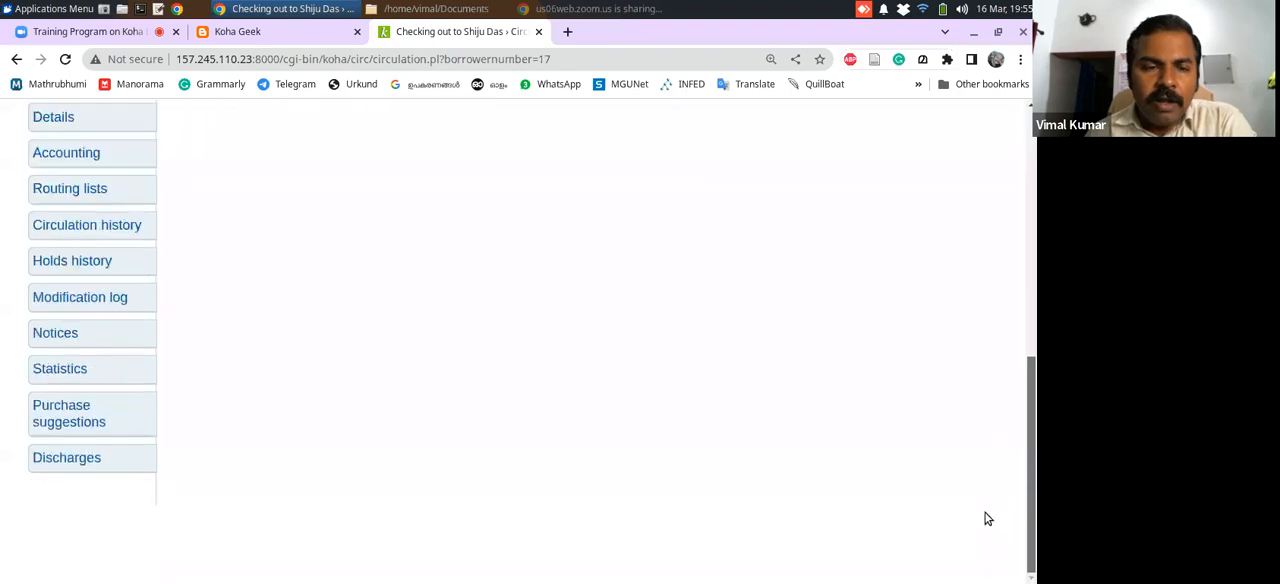
pyautogui.click(68, 458)
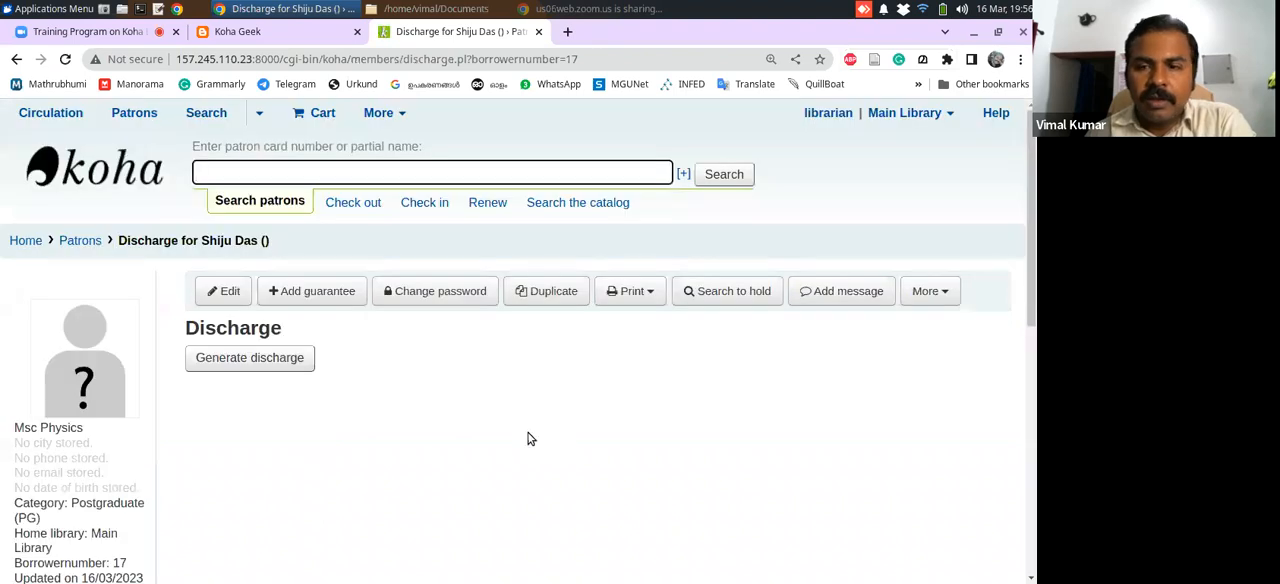
pyautogui.moveTo(1020, 330); pyautogui.dragTo(990, 334)
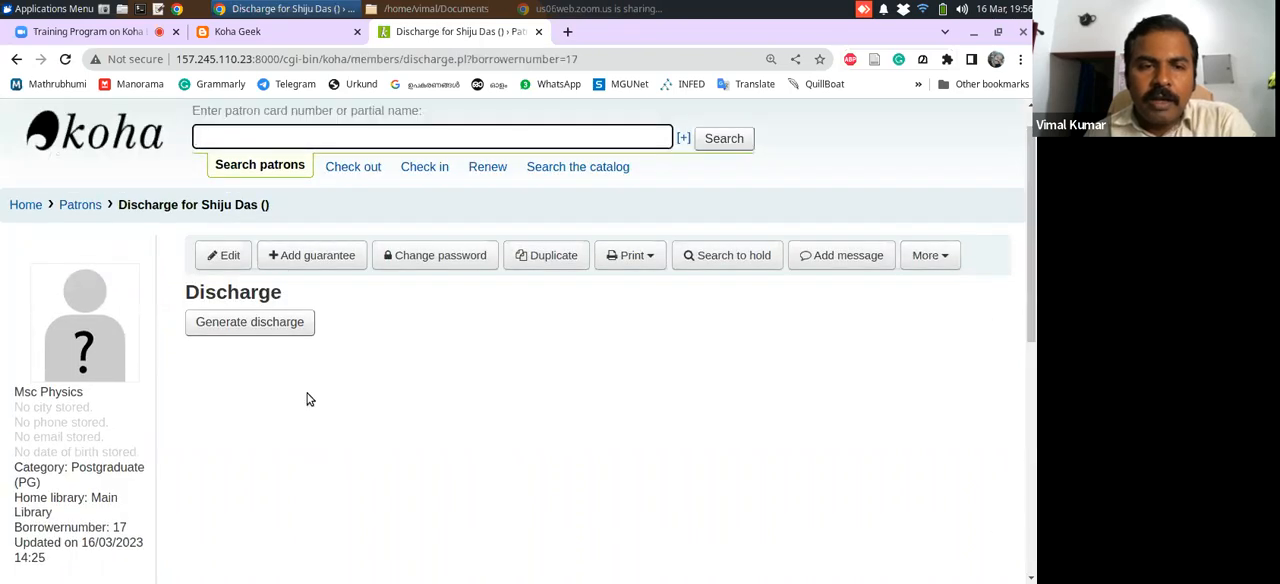
pyautogui.click(243, 323)
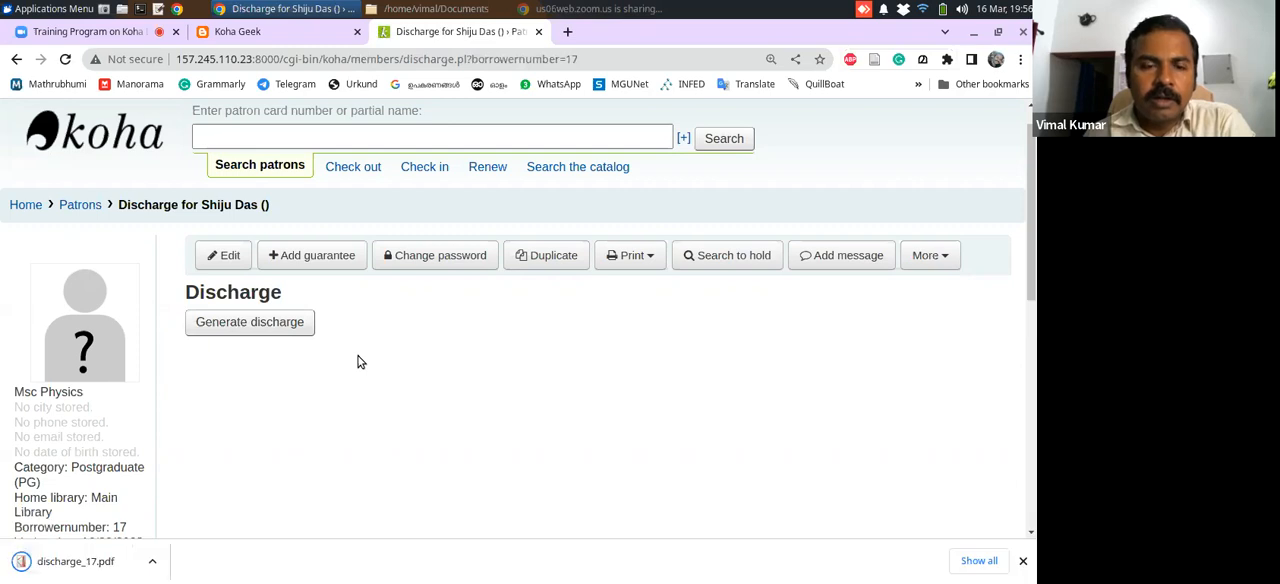
# Open discharge_17.pdf from its download folder, review the discharge certificate, and close it
pyautogui.click(159, 566)
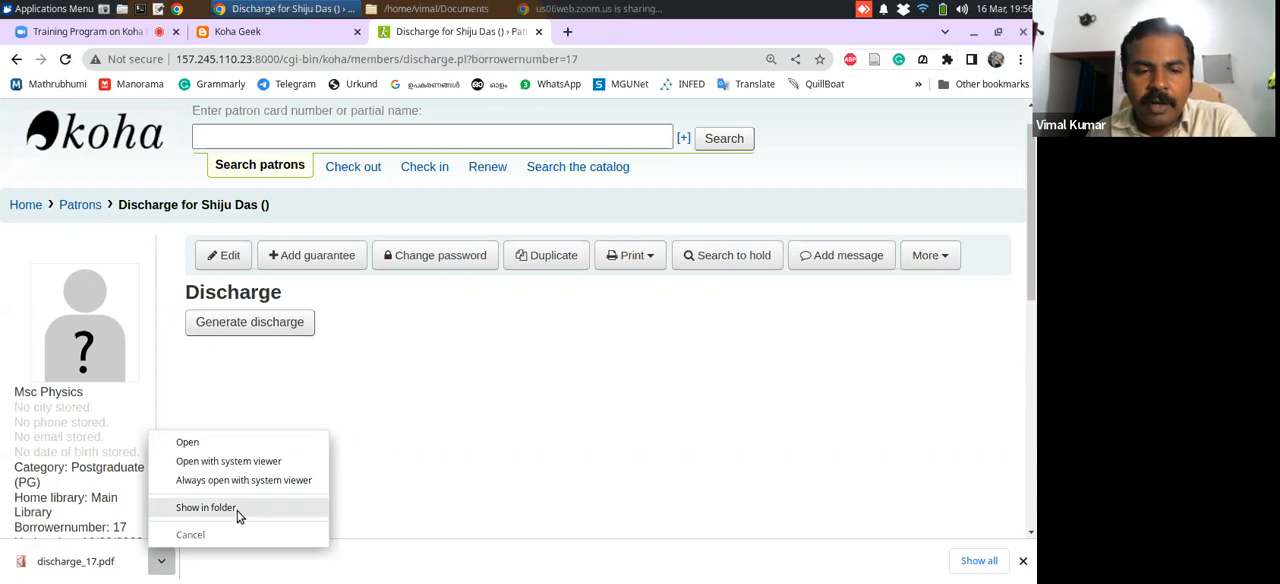
pyautogui.click(206, 508)
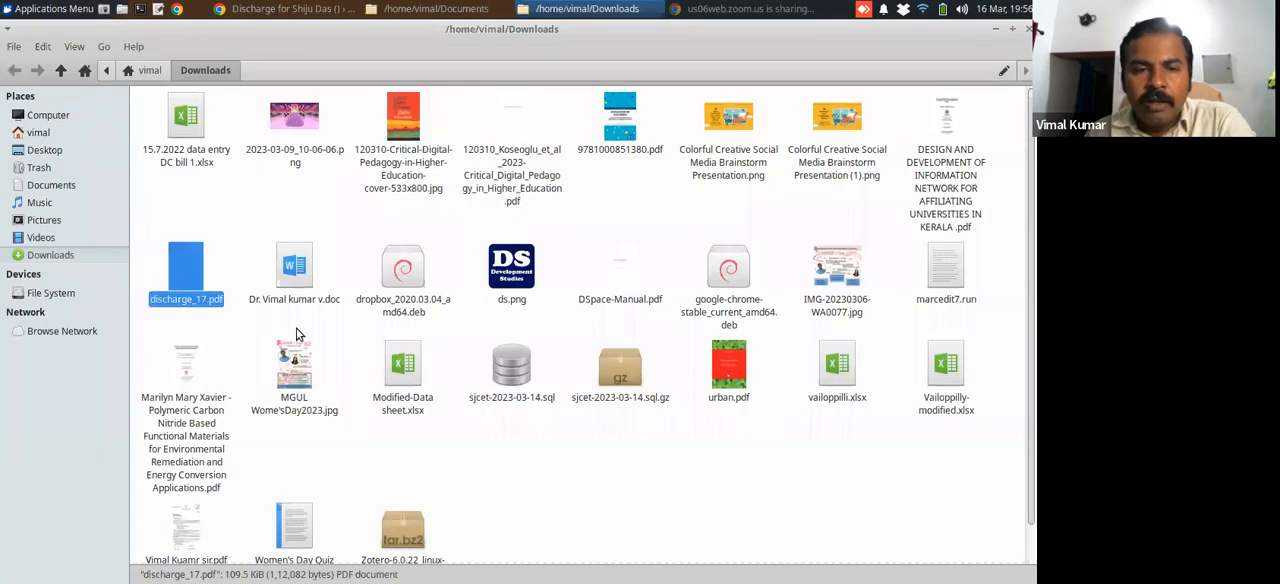
pyautogui.doubleClick(170, 277)
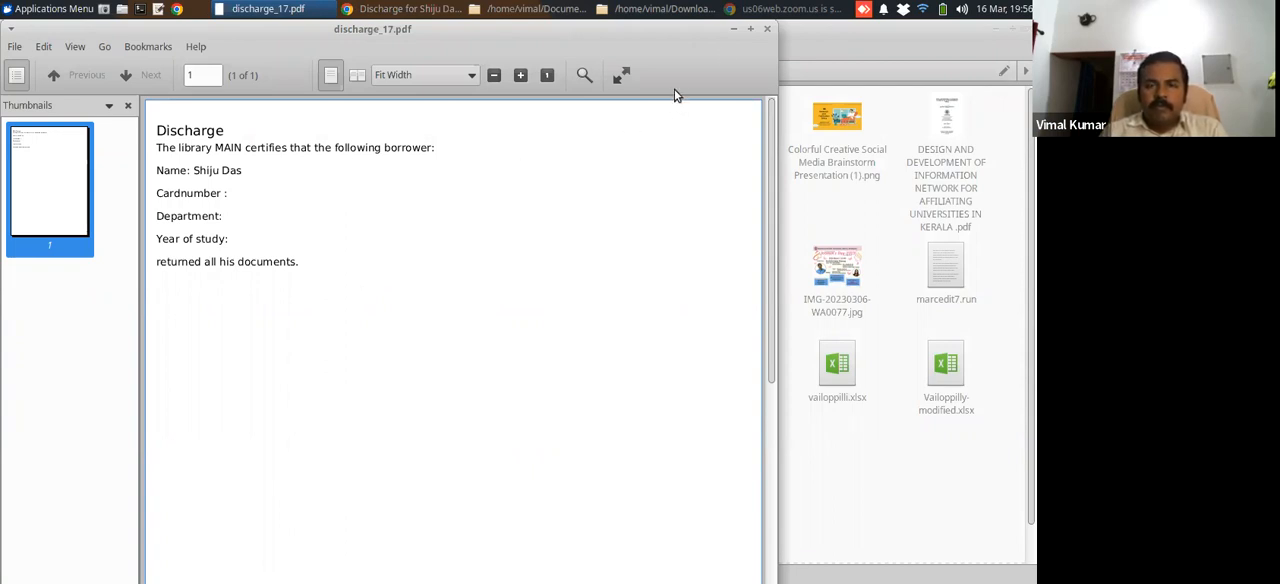
pyautogui.click(767, 33)
# Switch to the Documents folder and open patrons.csv in LibreOffice Calc, accepting the text import settings
pyautogui.click(443, 9)
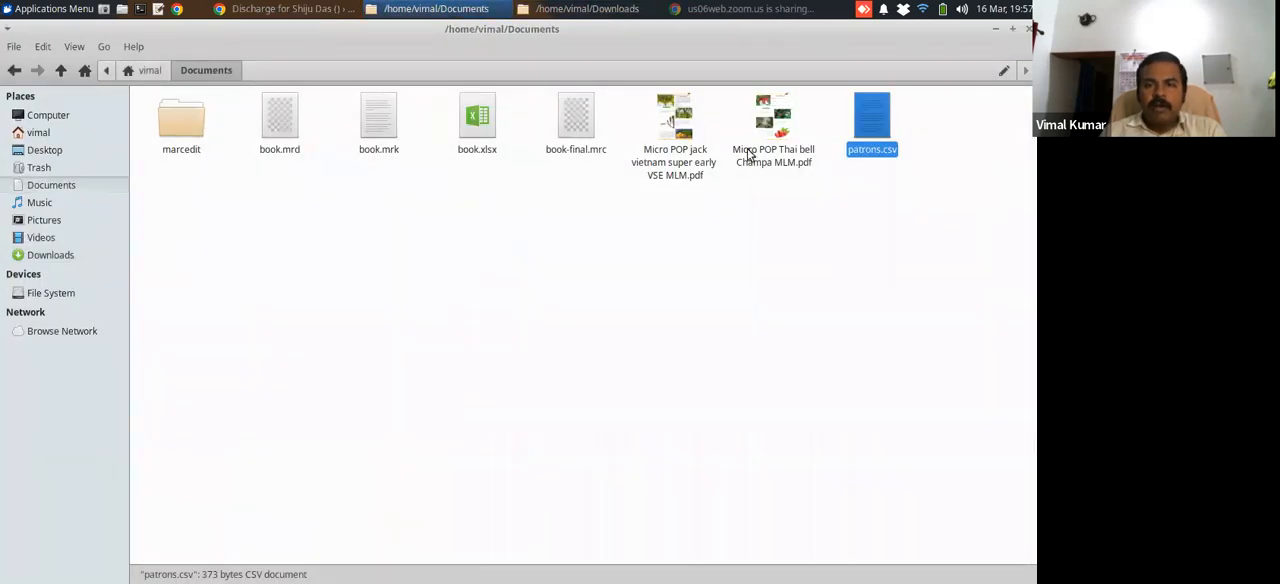
pyautogui.rightClick(871, 120)
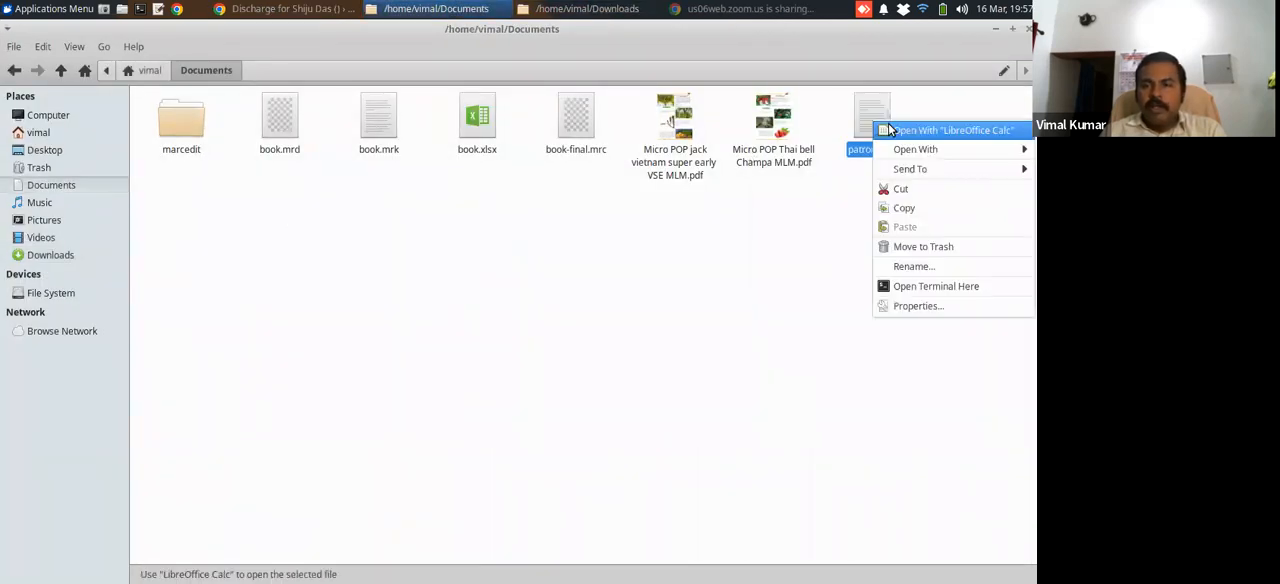
pyautogui.click(888, 123)
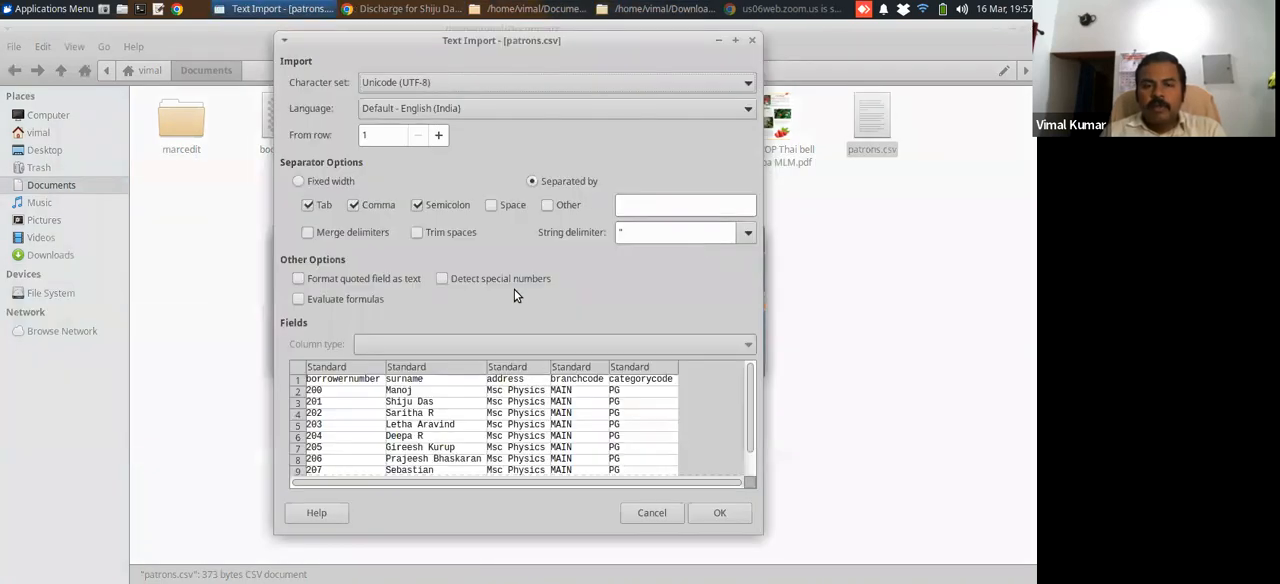
pyautogui.click(712, 512)
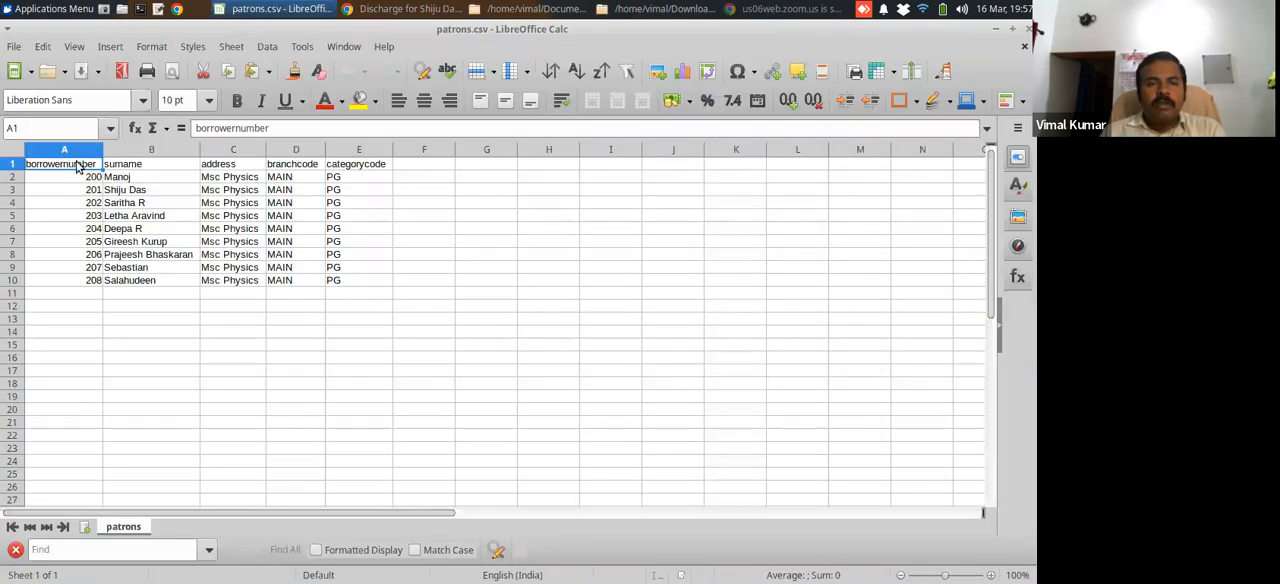
# Change the column header in cell A1 to "cardnumber", save patrons.csv, and close it
pyautogui.click(233, 128)
pyautogui.moveTo(233, 128); pyautogui.dragTo(196, 128)
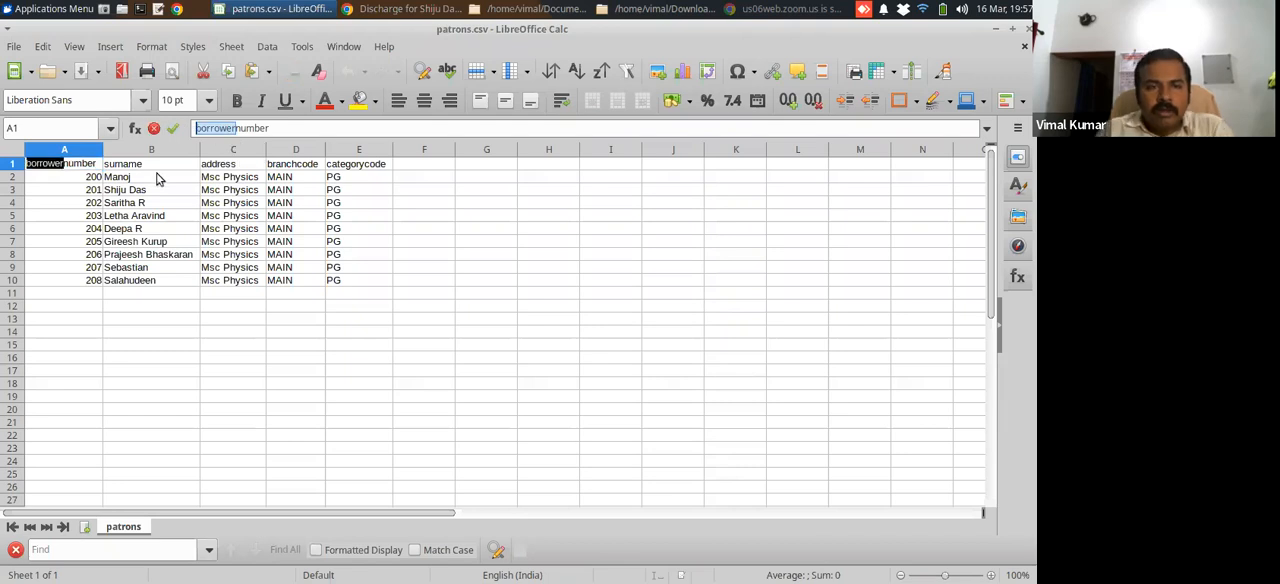
pyautogui.write('card')
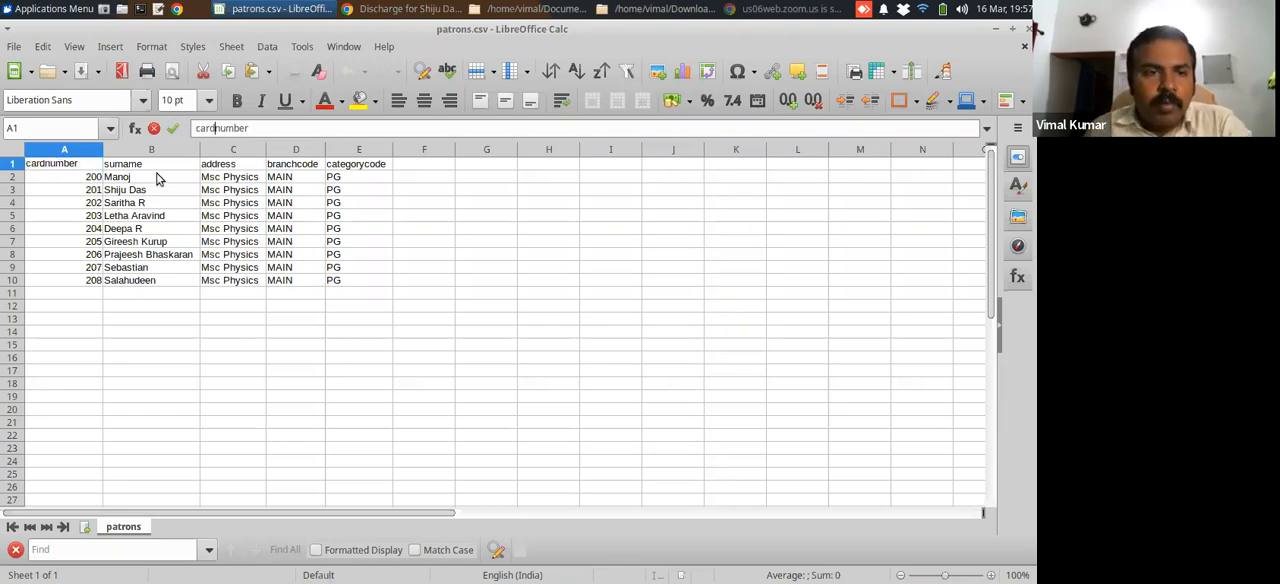
pyautogui.click(160, 202)
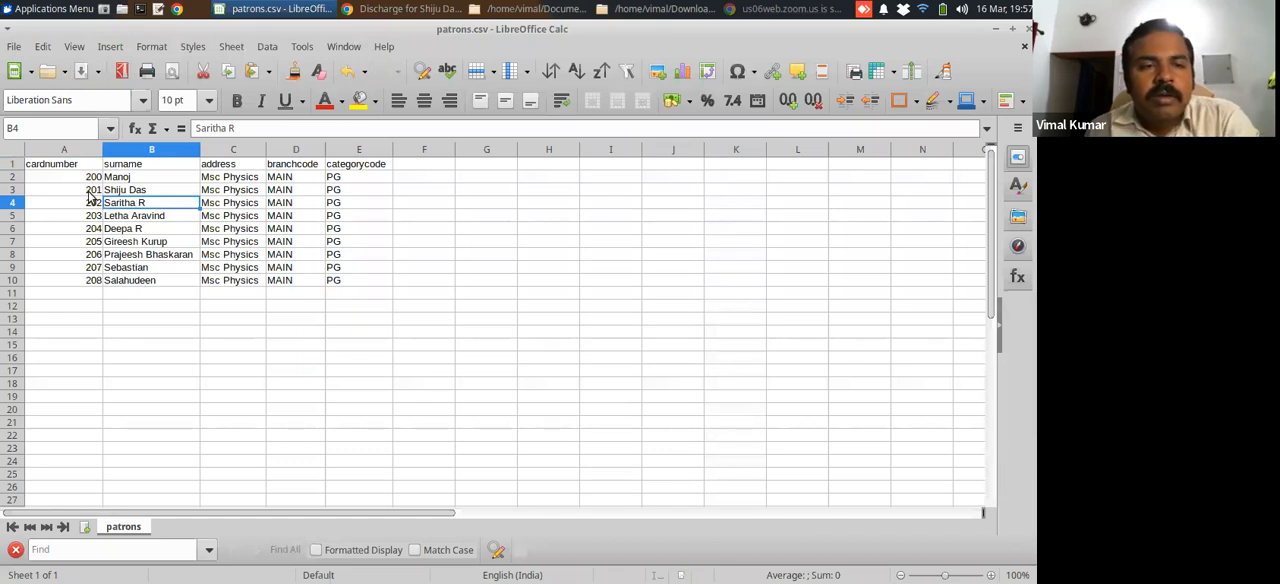
pyautogui.click(1024, 47)
# Switch back to Koha in Chrome, open the patron import tool, and choose patrons.csv as the import file
pyautogui.click(407, 12)
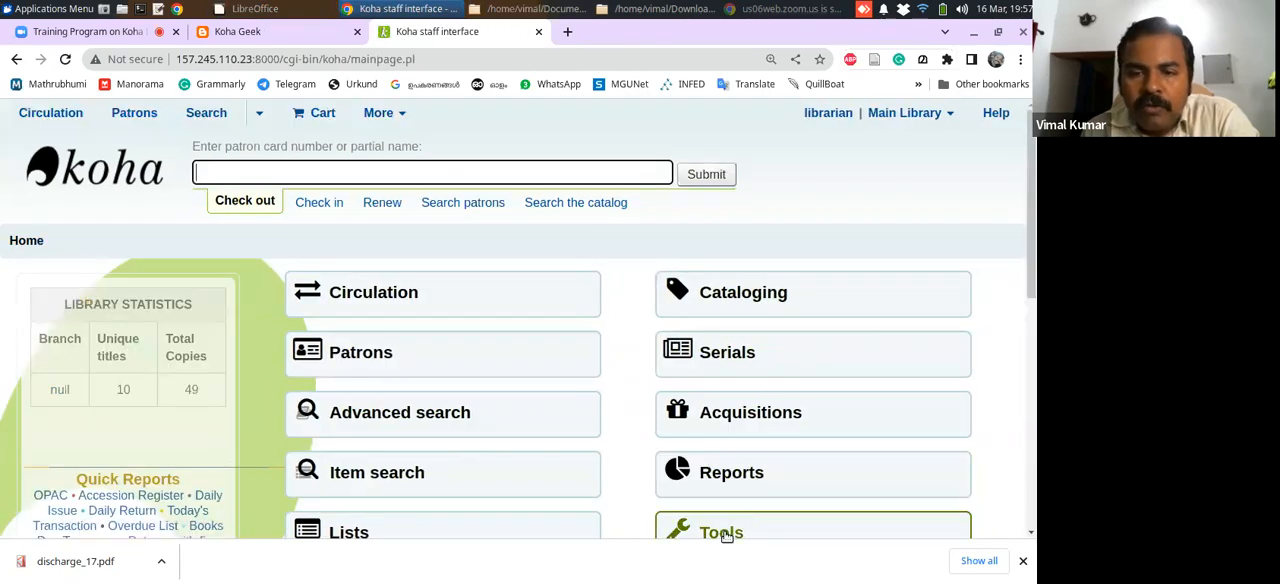
pyautogui.click(771, 462)
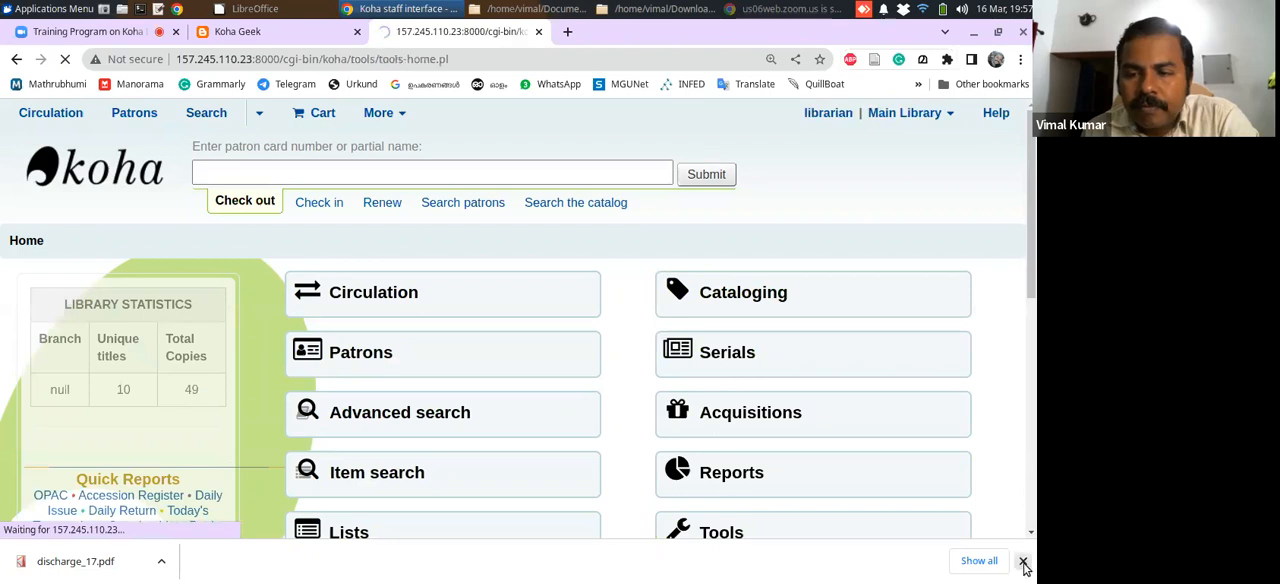
pyautogui.click(74, 444)
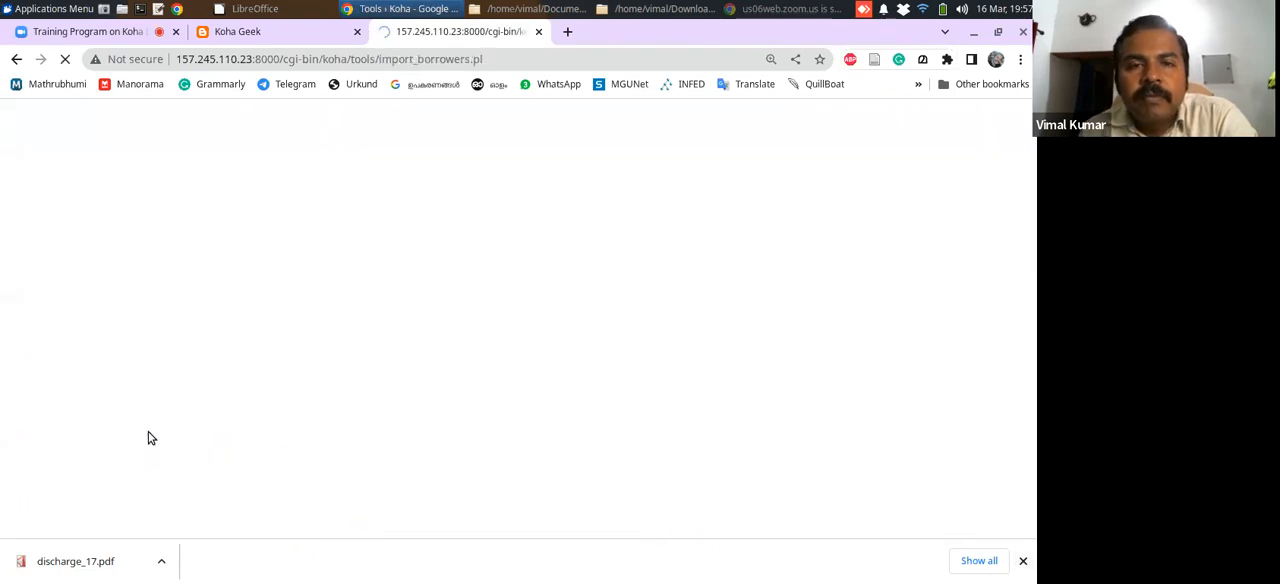
pyautogui.click(340, 412)
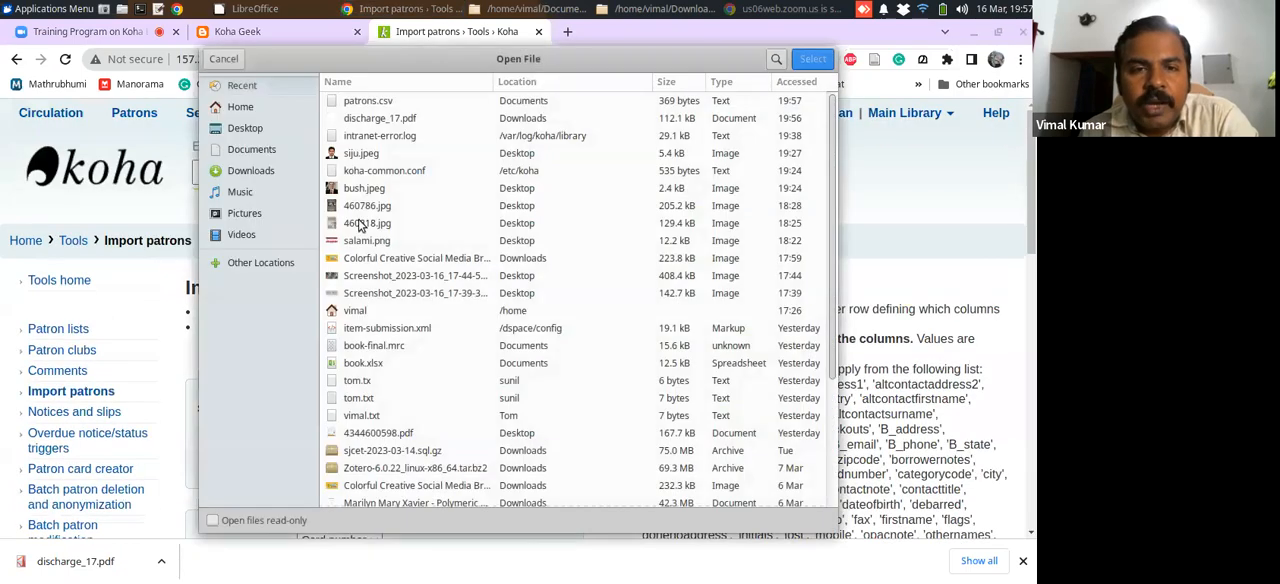
pyautogui.click(370, 100)
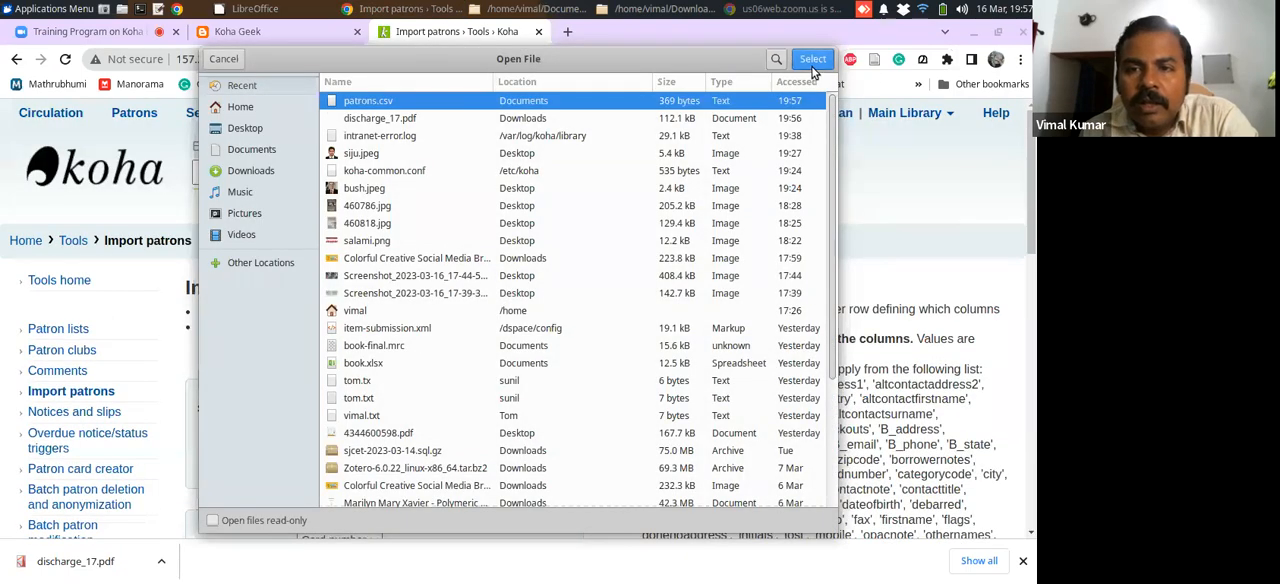
pyautogui.click(813, 58)
# Set the import to overwrite matching existing records and import the patrons
pyautogui.scroll(-5, 1029, 247)
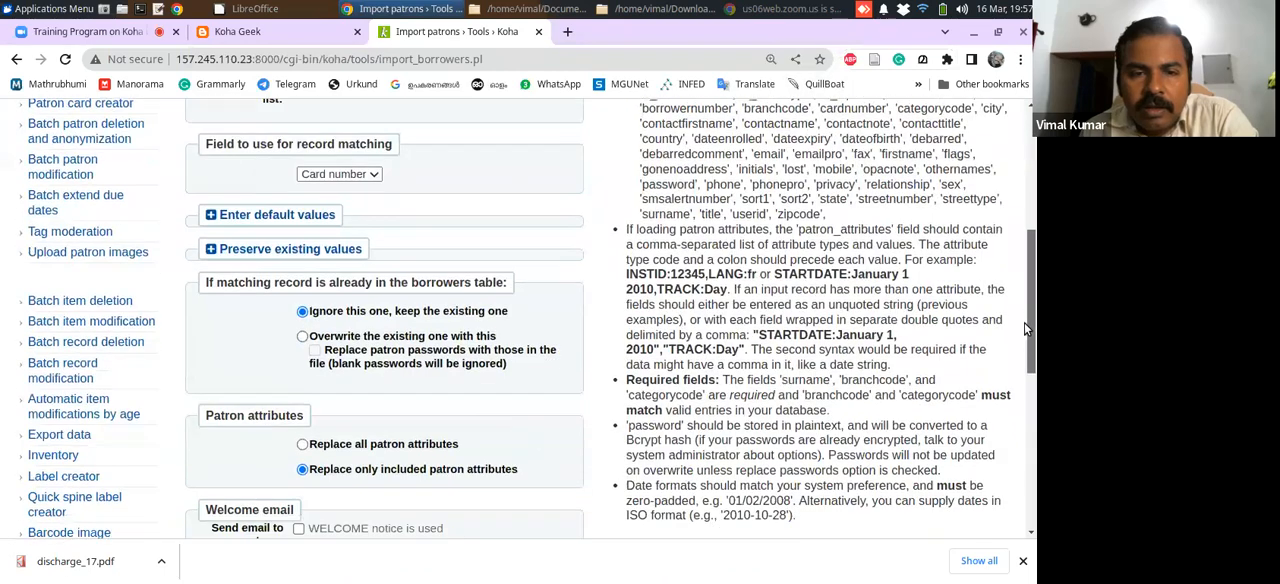
pyautogui.click(302, 330)
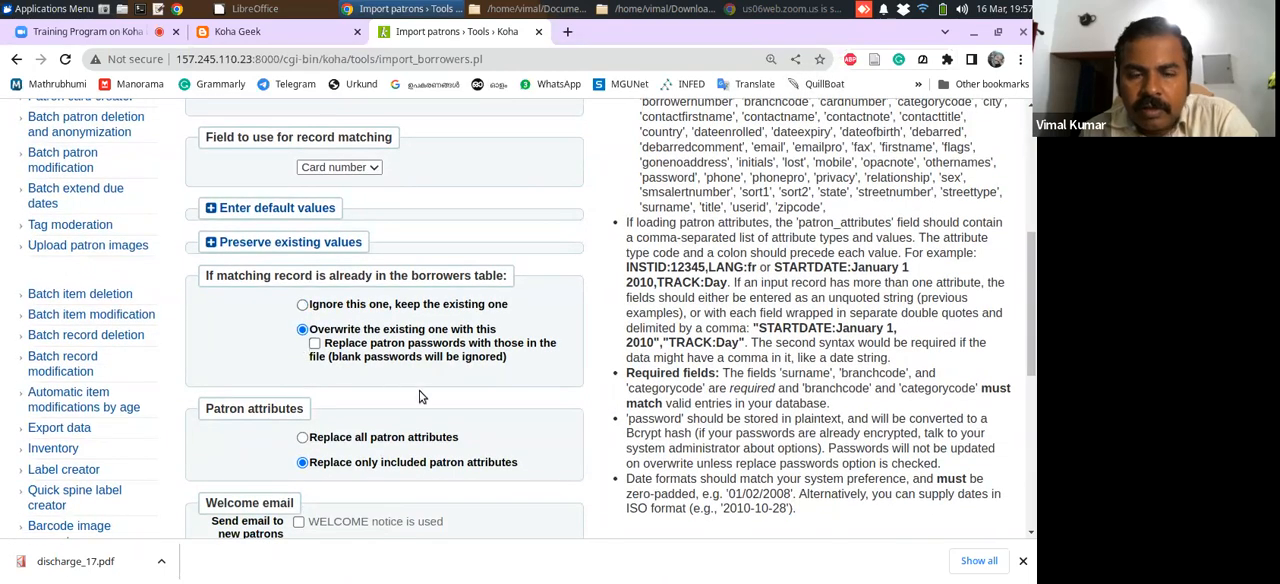
pyautogui.scroll(-1, 1035, 398)
pyautogui.scroll(-1, 1035, 398)
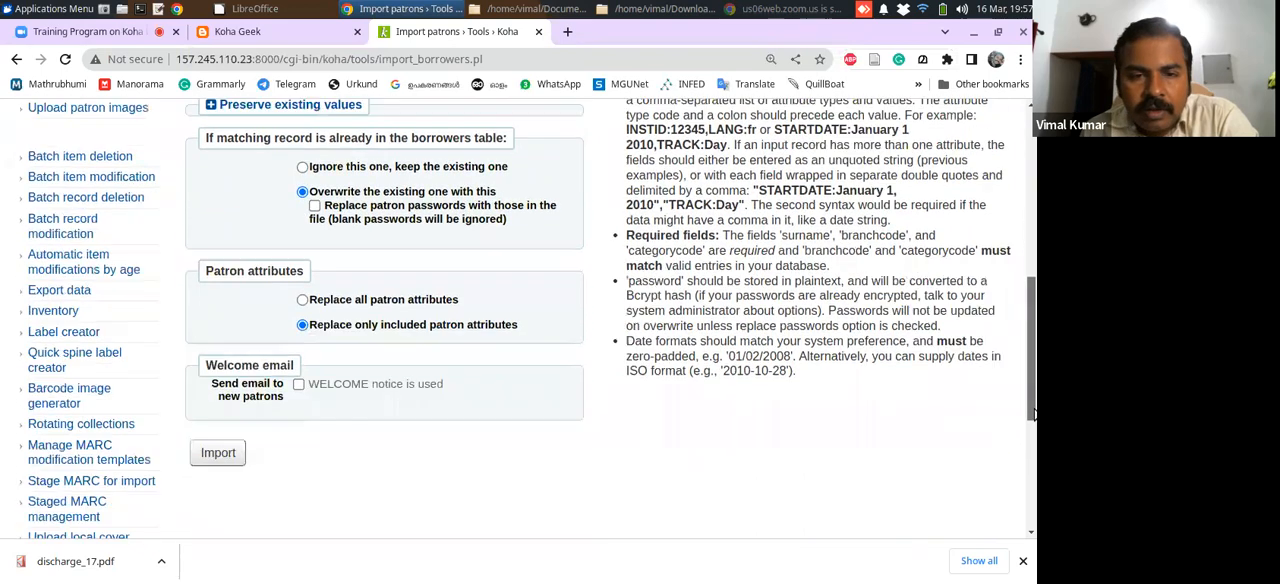
pyautogui.click(229, 424)
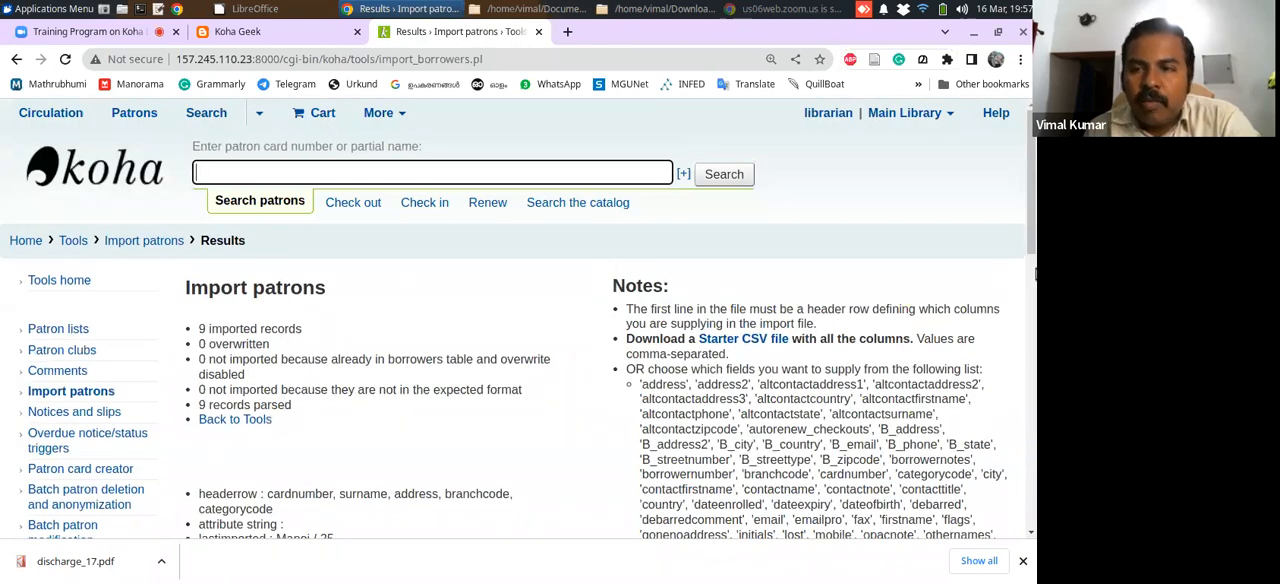
# Search for "shiju" under check out and open the checkout page of the matching patron record that has a card number
pyautogui.click(363, 203)
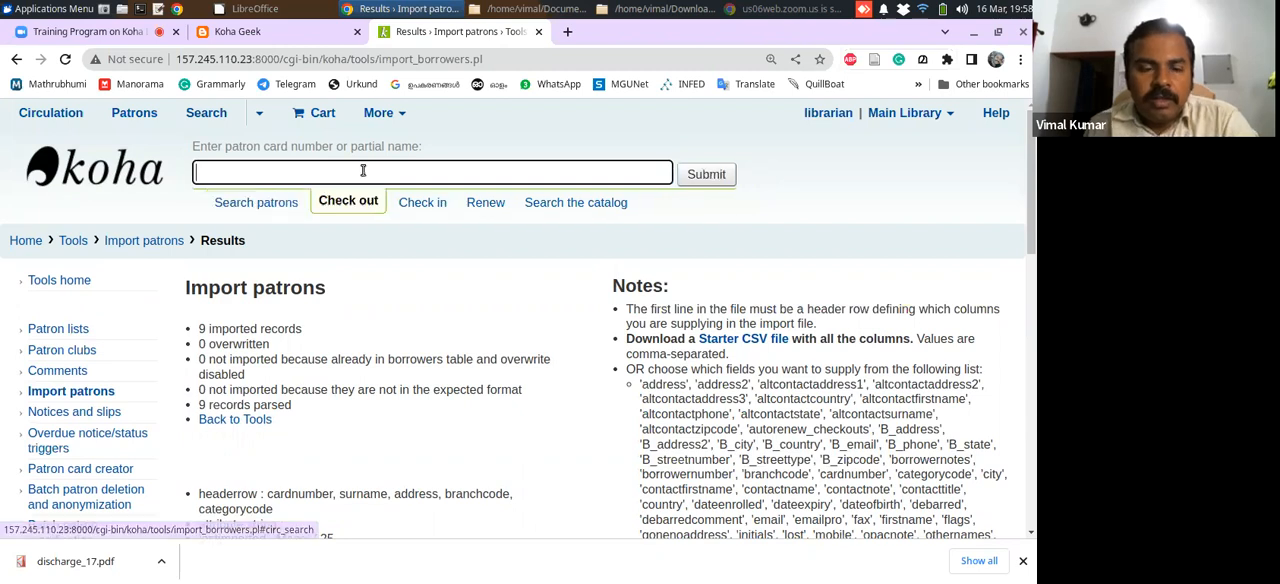
pyautogui.write('shiju')
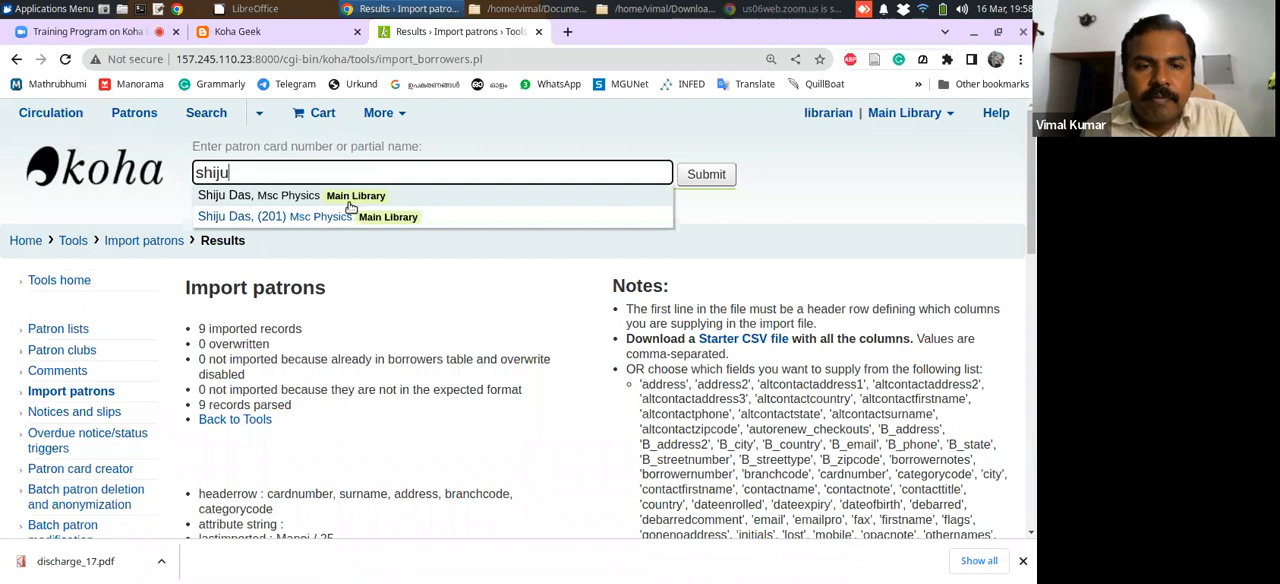
pyautogui.click(278, 218)
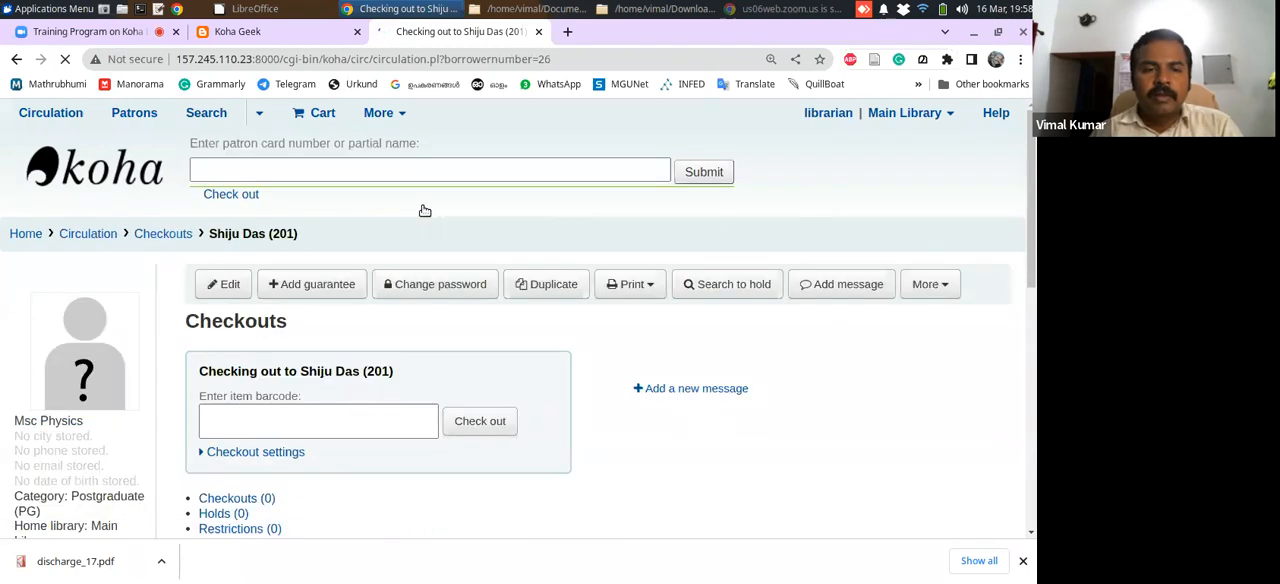
pyautogui.moveTo(1027, 181); pyautogui.dragTo(991, 200)
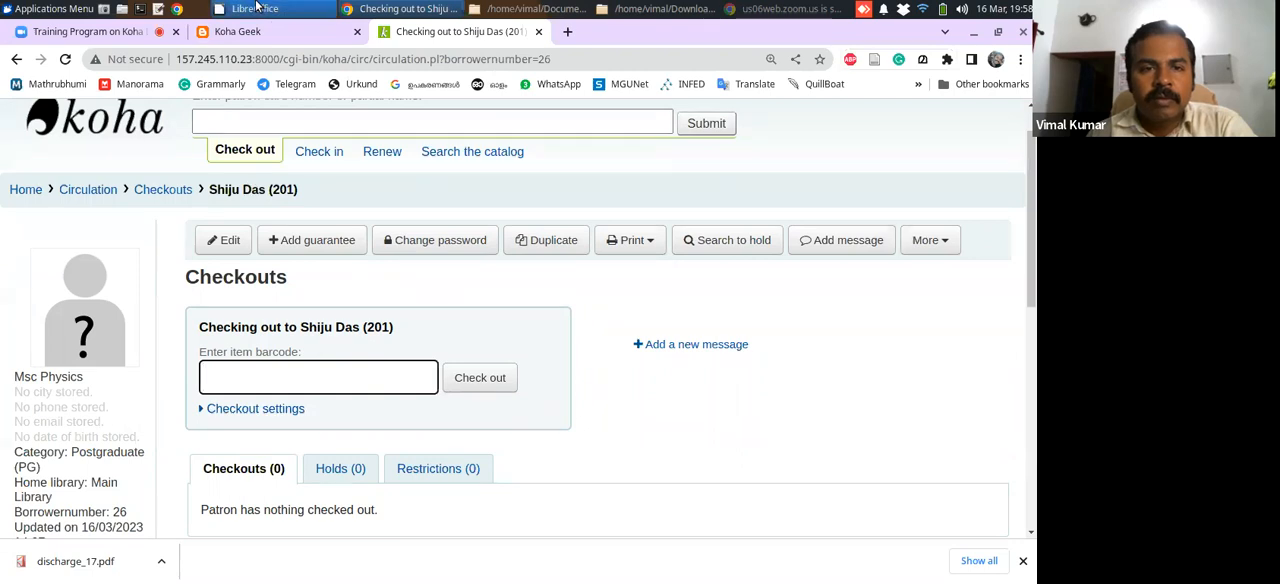
# Switch to LibreOffice, preview the columns of the recent file patrons.csv without importing it, and close LibreOffice
pyautogui.click(257, 7)
pyautogui.click(255, 172)
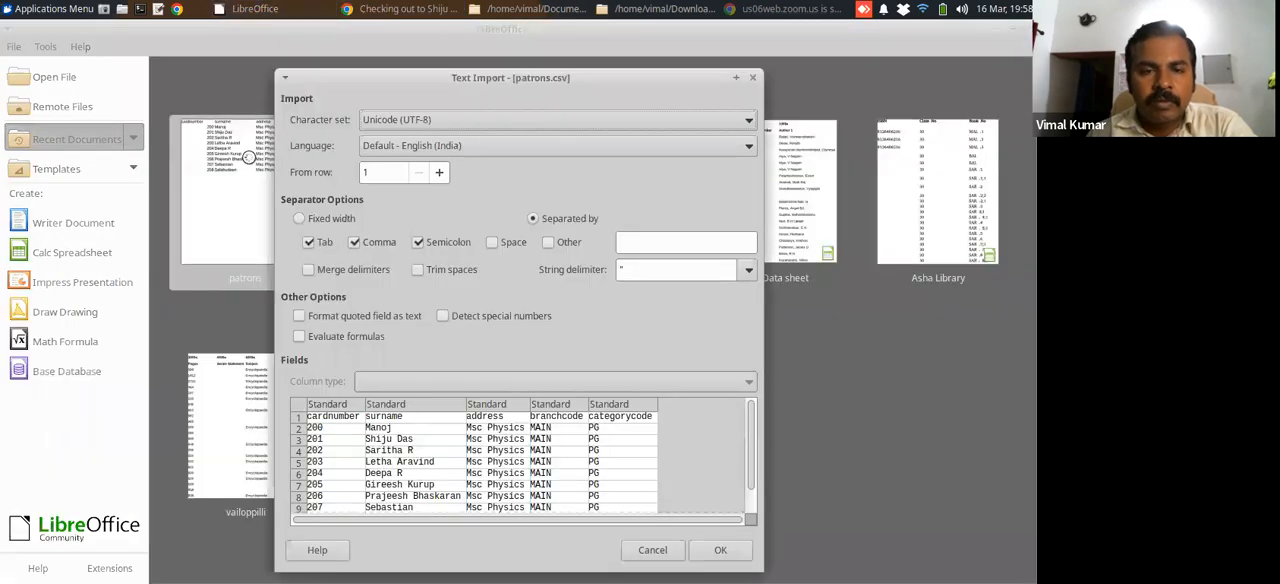
pyautogui.click(654, 549)
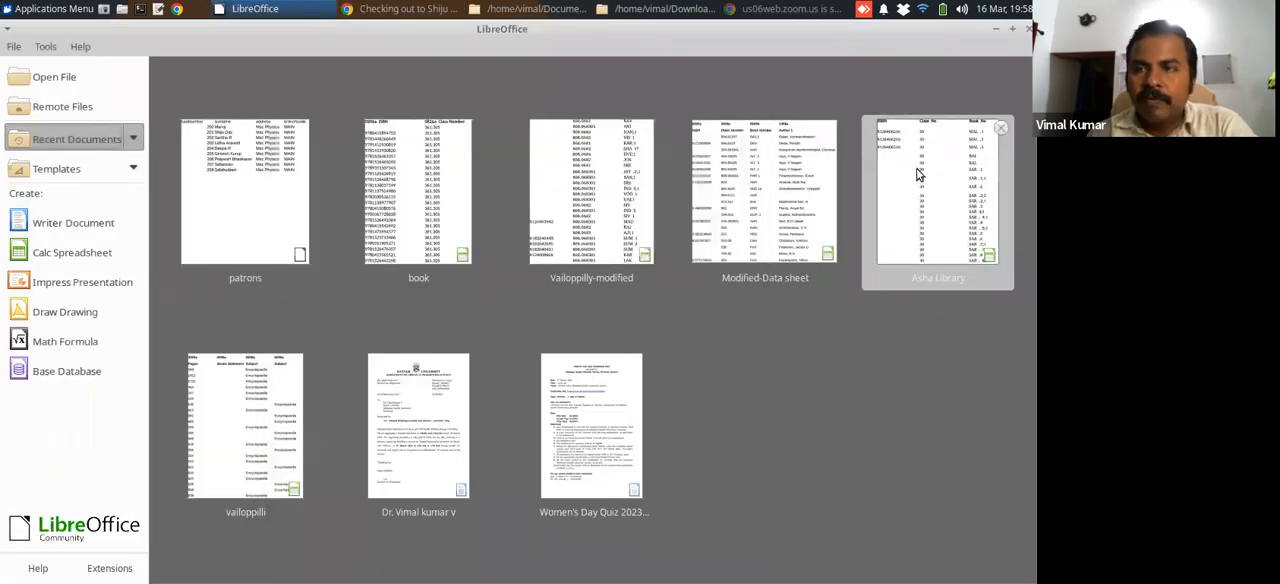
pyautogui.click(1012, 28)
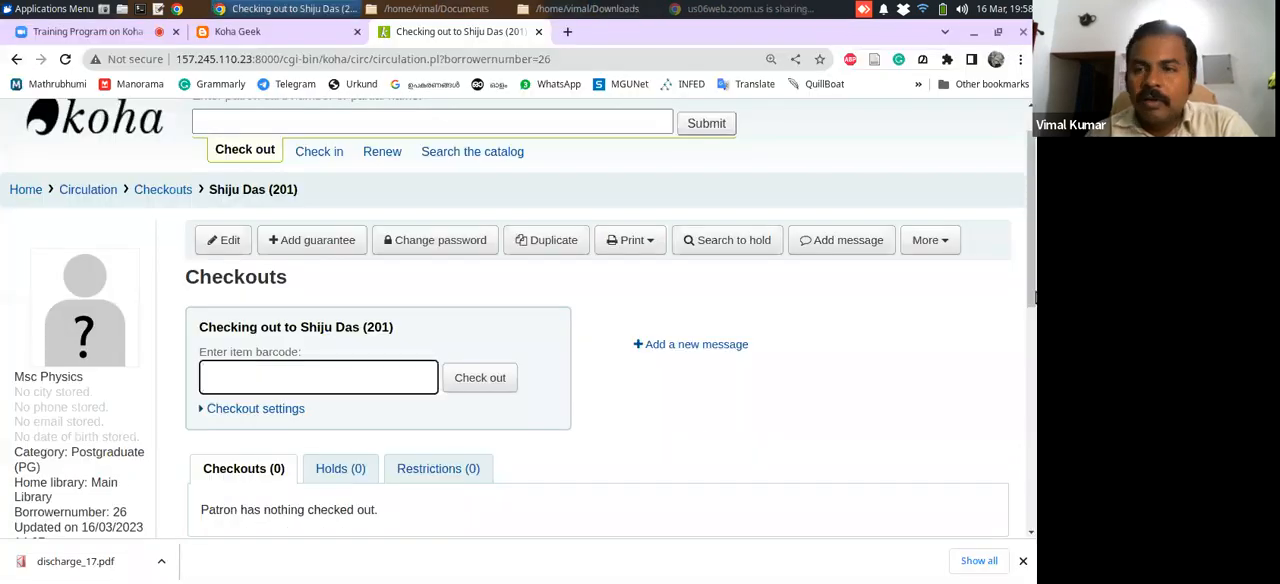
# Leave the patron's checkout page in Koha and return to the staff interface home page
pyautogui.scroll(-5, 1014, 400)
pyautogui.scroll(5, 1022, 331)
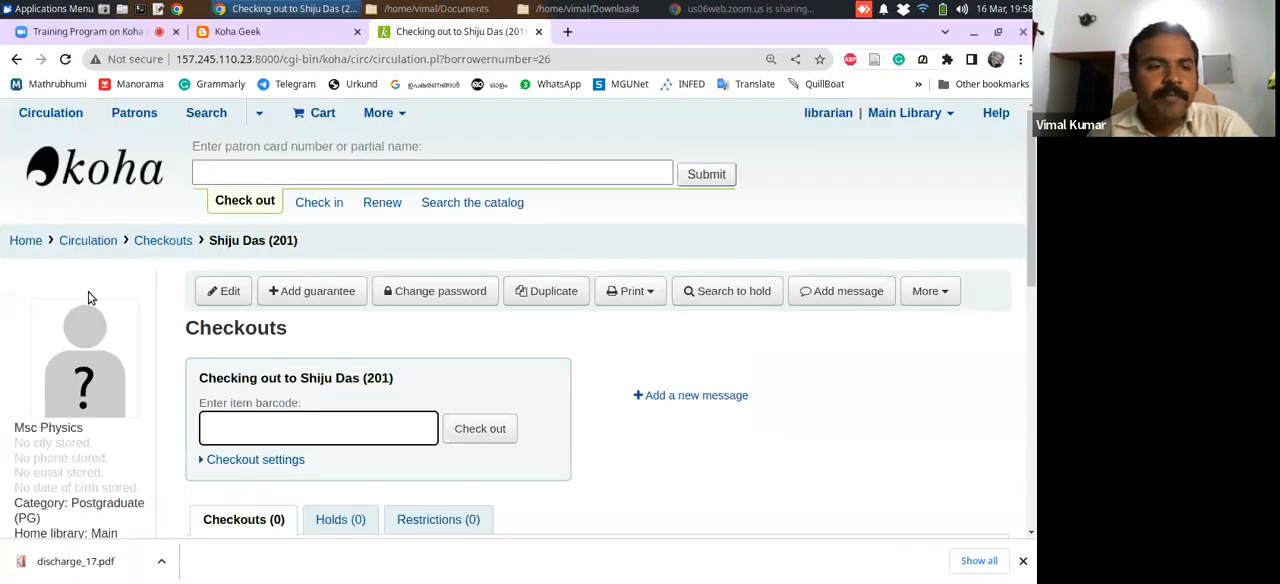
pyautogui.click(26, 246)
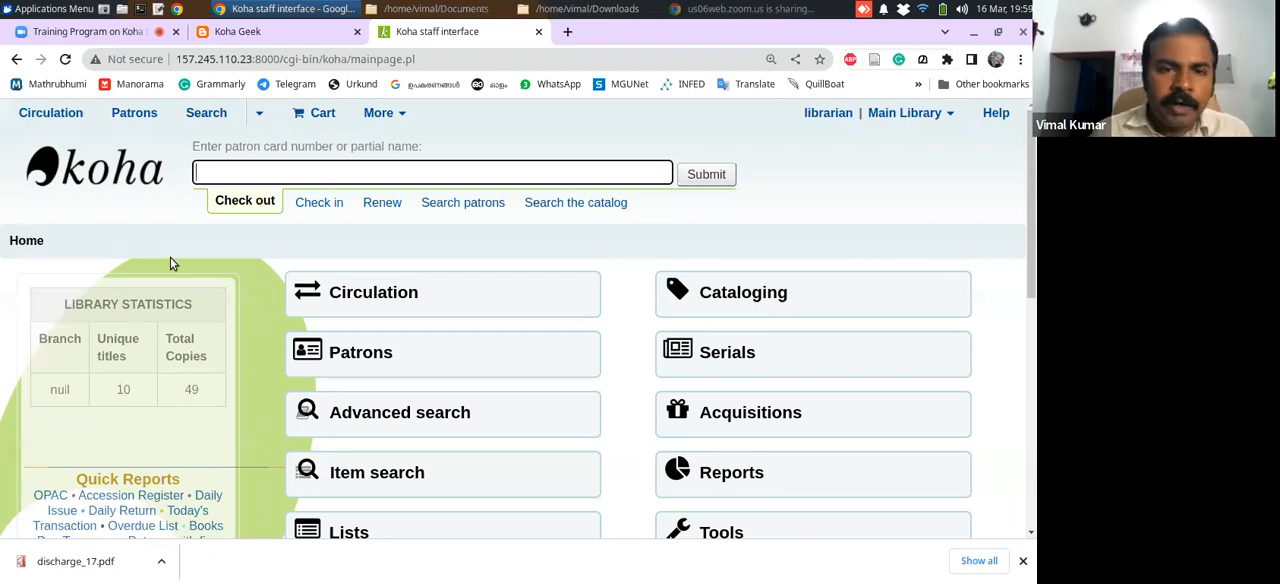
# Switch to the Zoom meeting in the browser, mute the microphone and stop the camera video
pyautogui.click(100, 37)
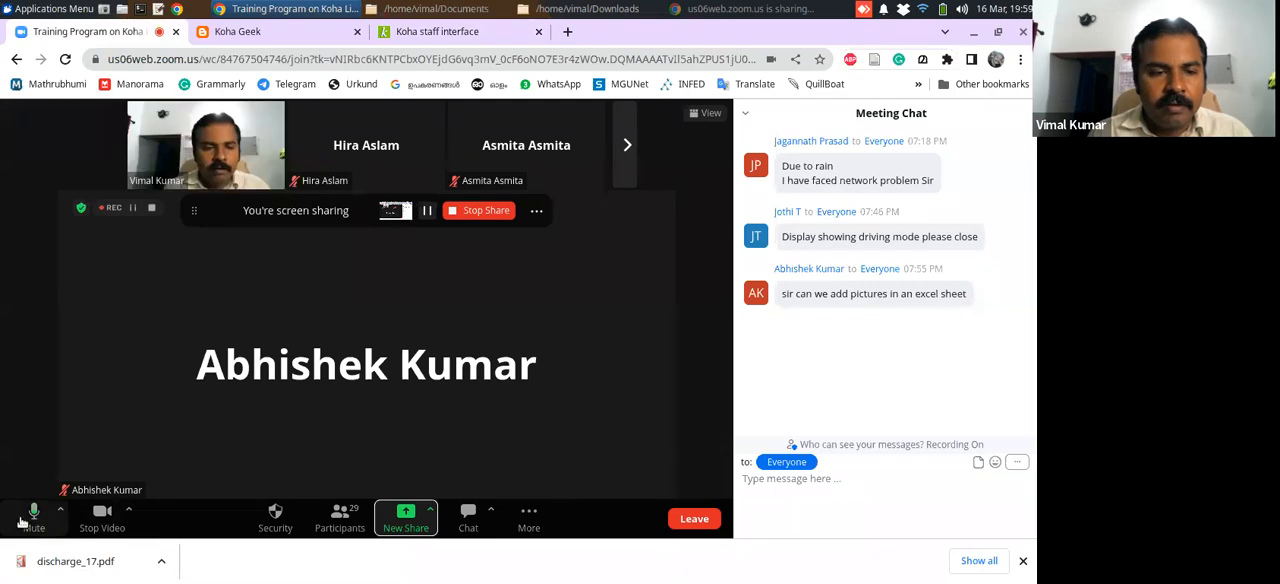
pyautogui.click(31, 519)
pyautogui.click(102, 518)
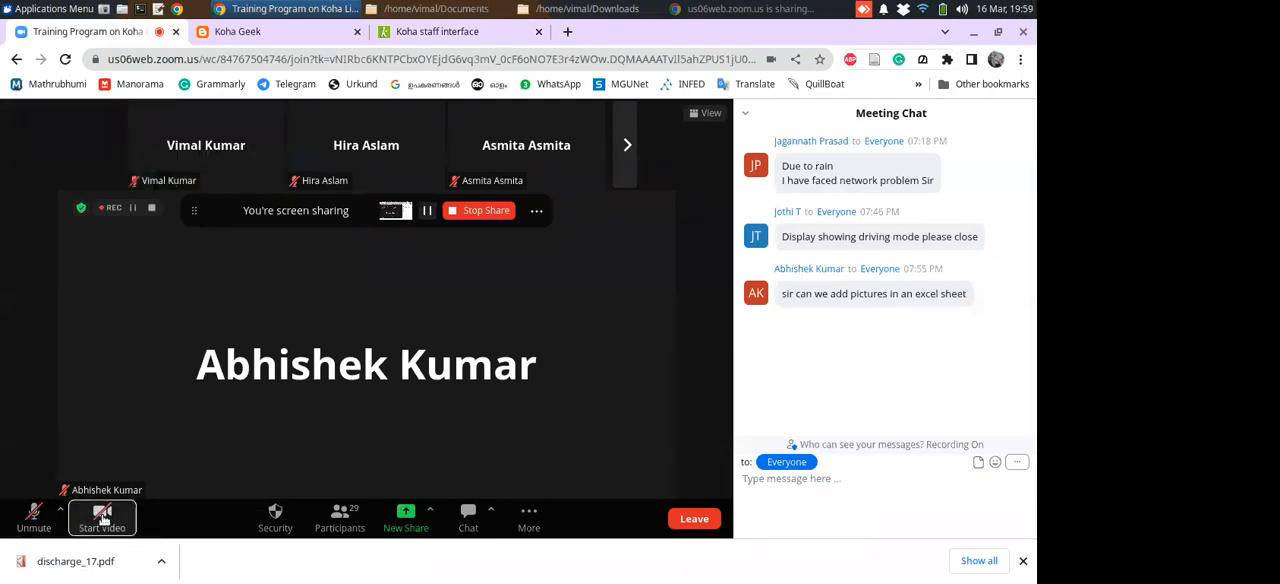